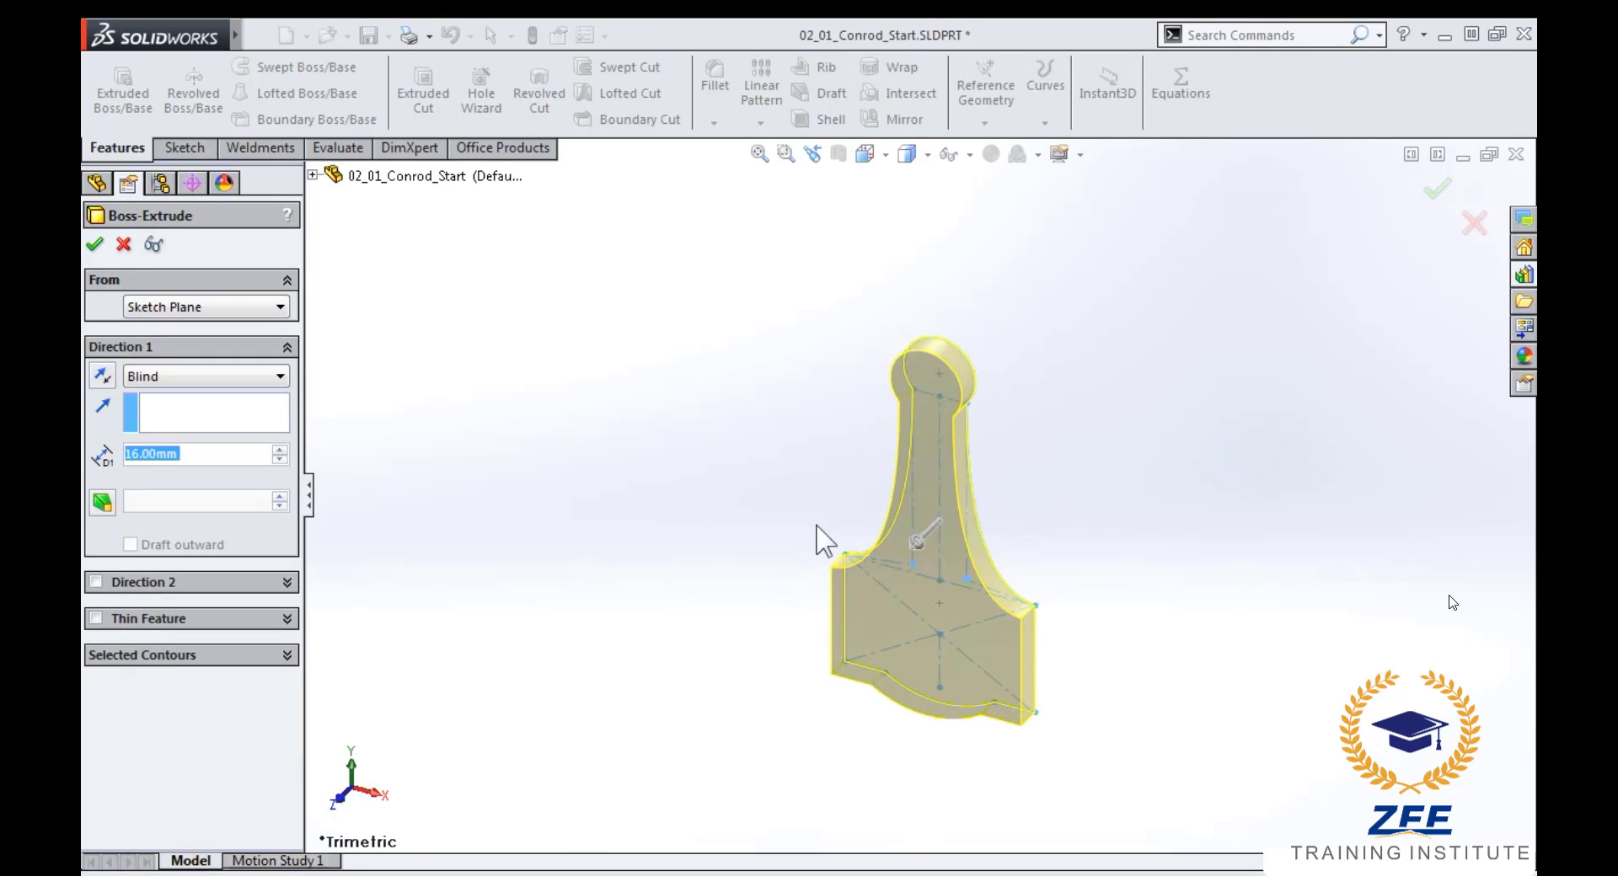
- Confirm the shank boss extrusion, cut the three-contour slot pocket and mirror the cut
{"action": "left_click", "coordinate": [95, 245]}
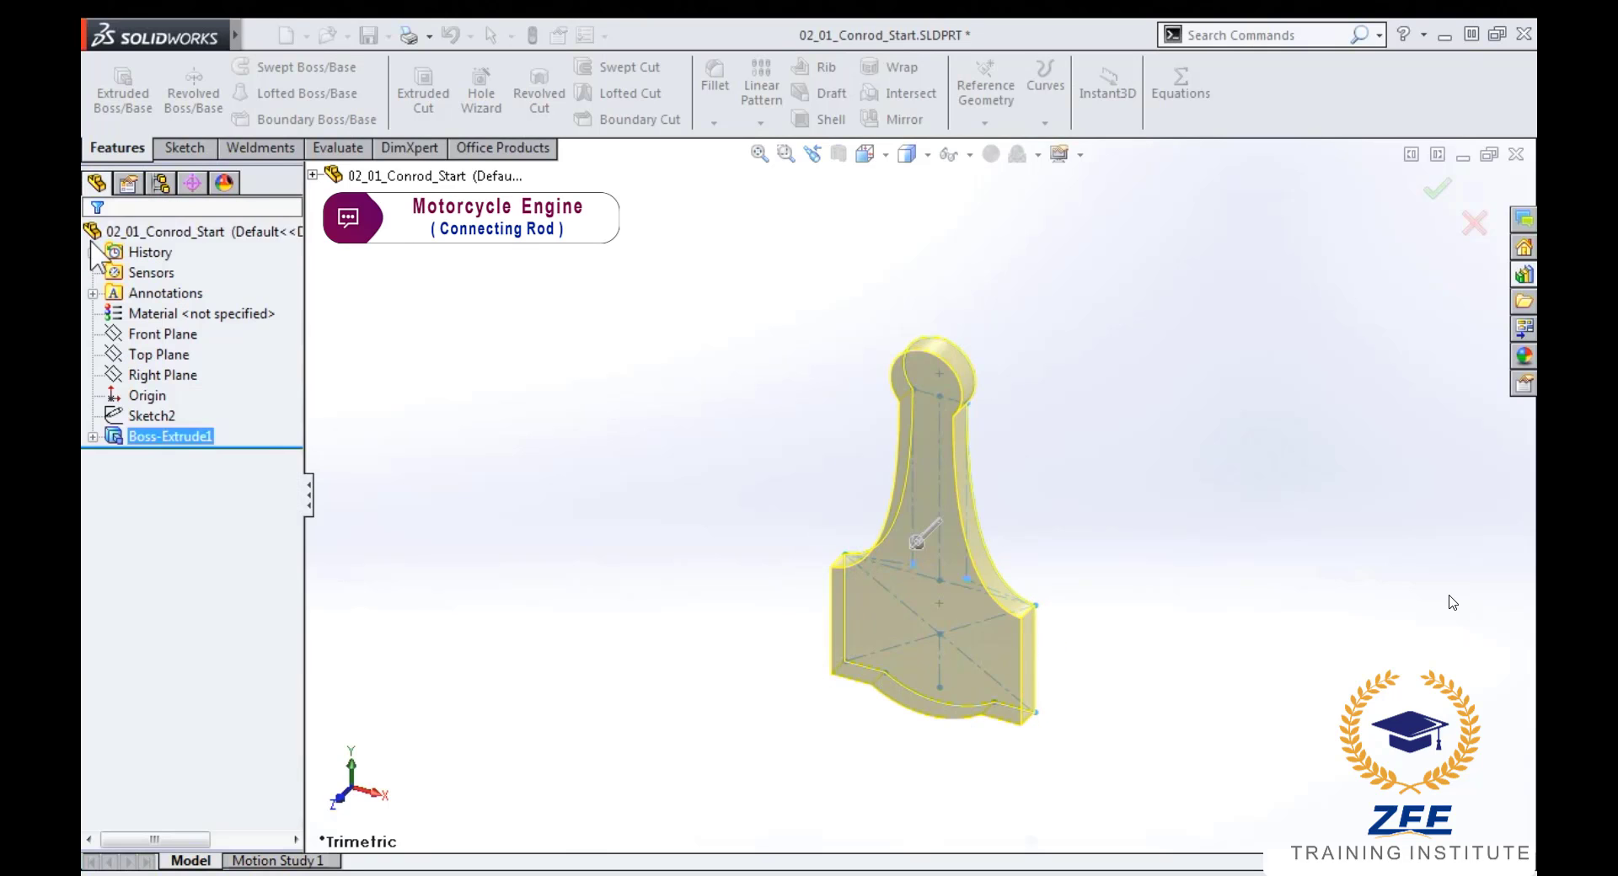
{"action": "left_click", "coordinate": [907, 461]}
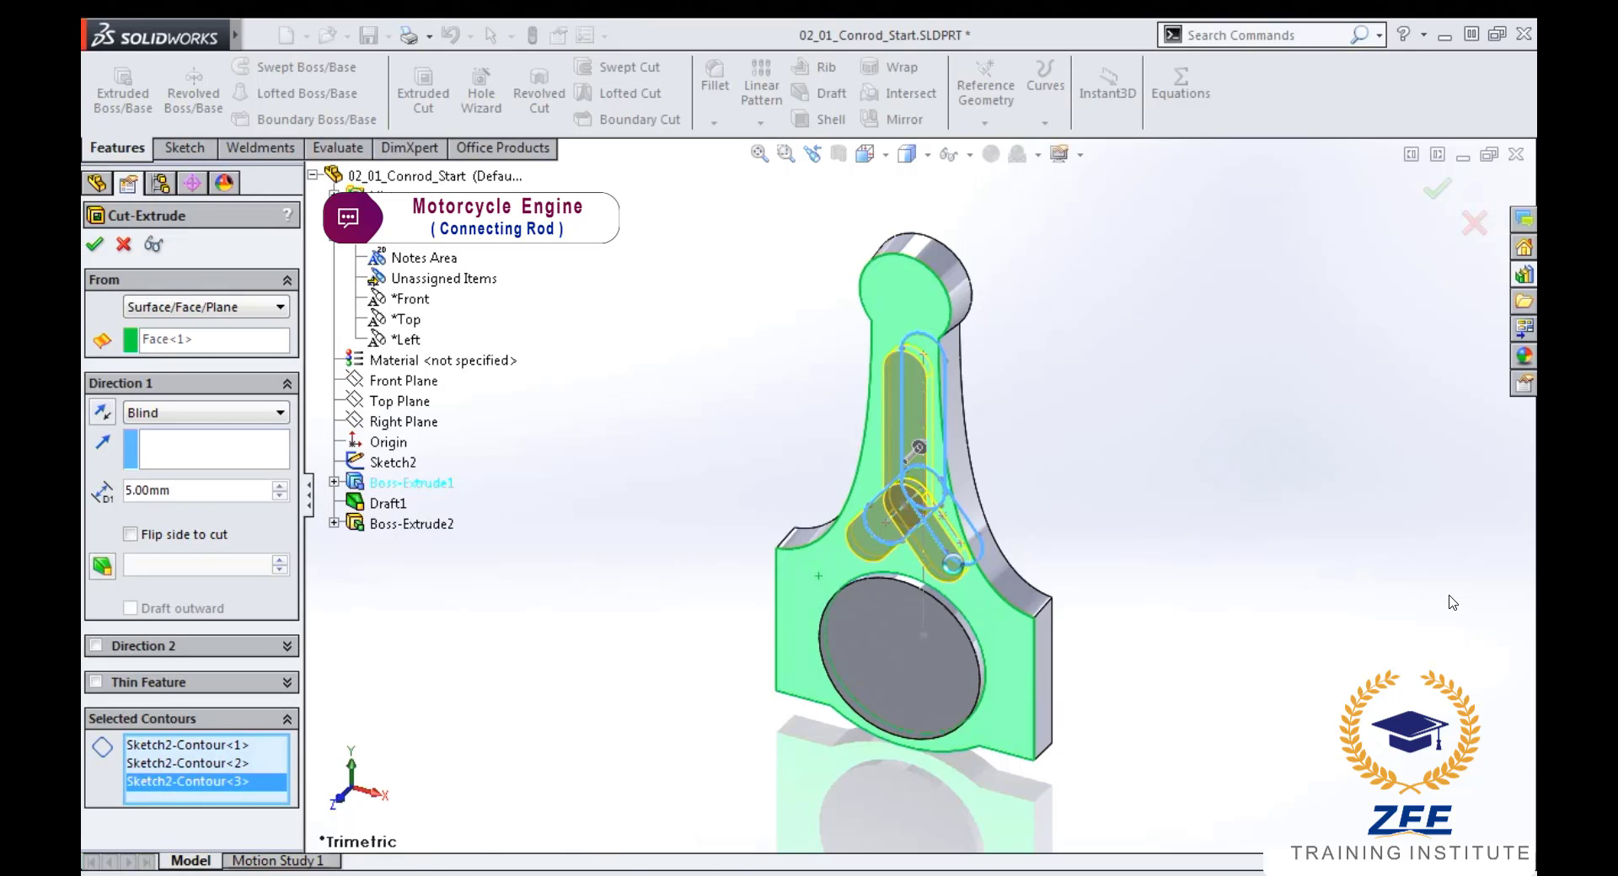
{"action": "key", "text": "Return"}
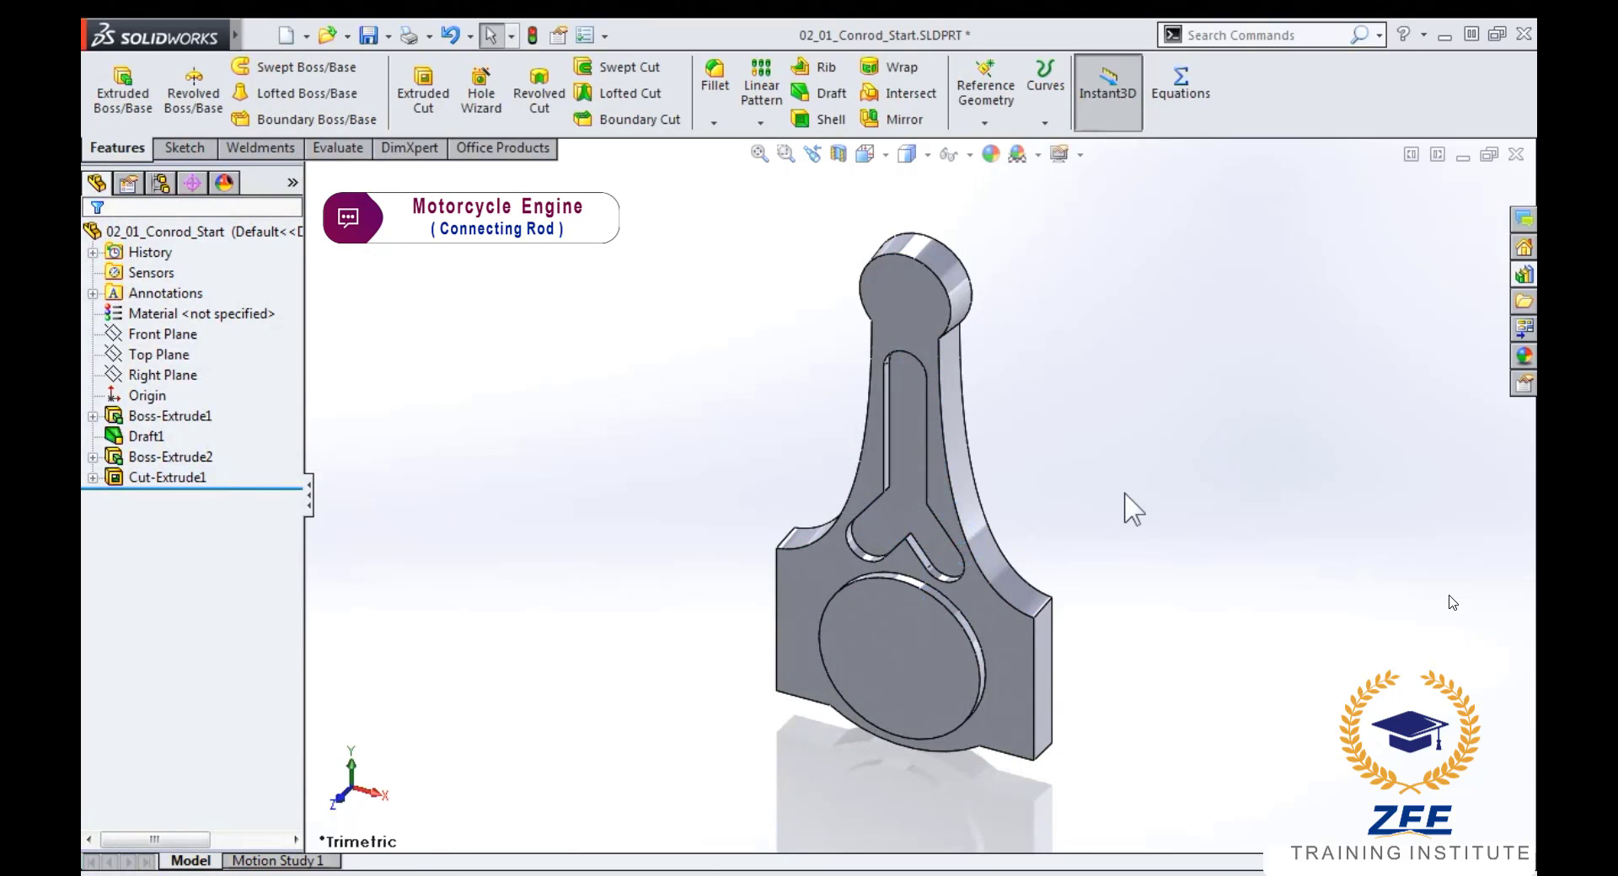
{"action": "key", "text": "Return"}
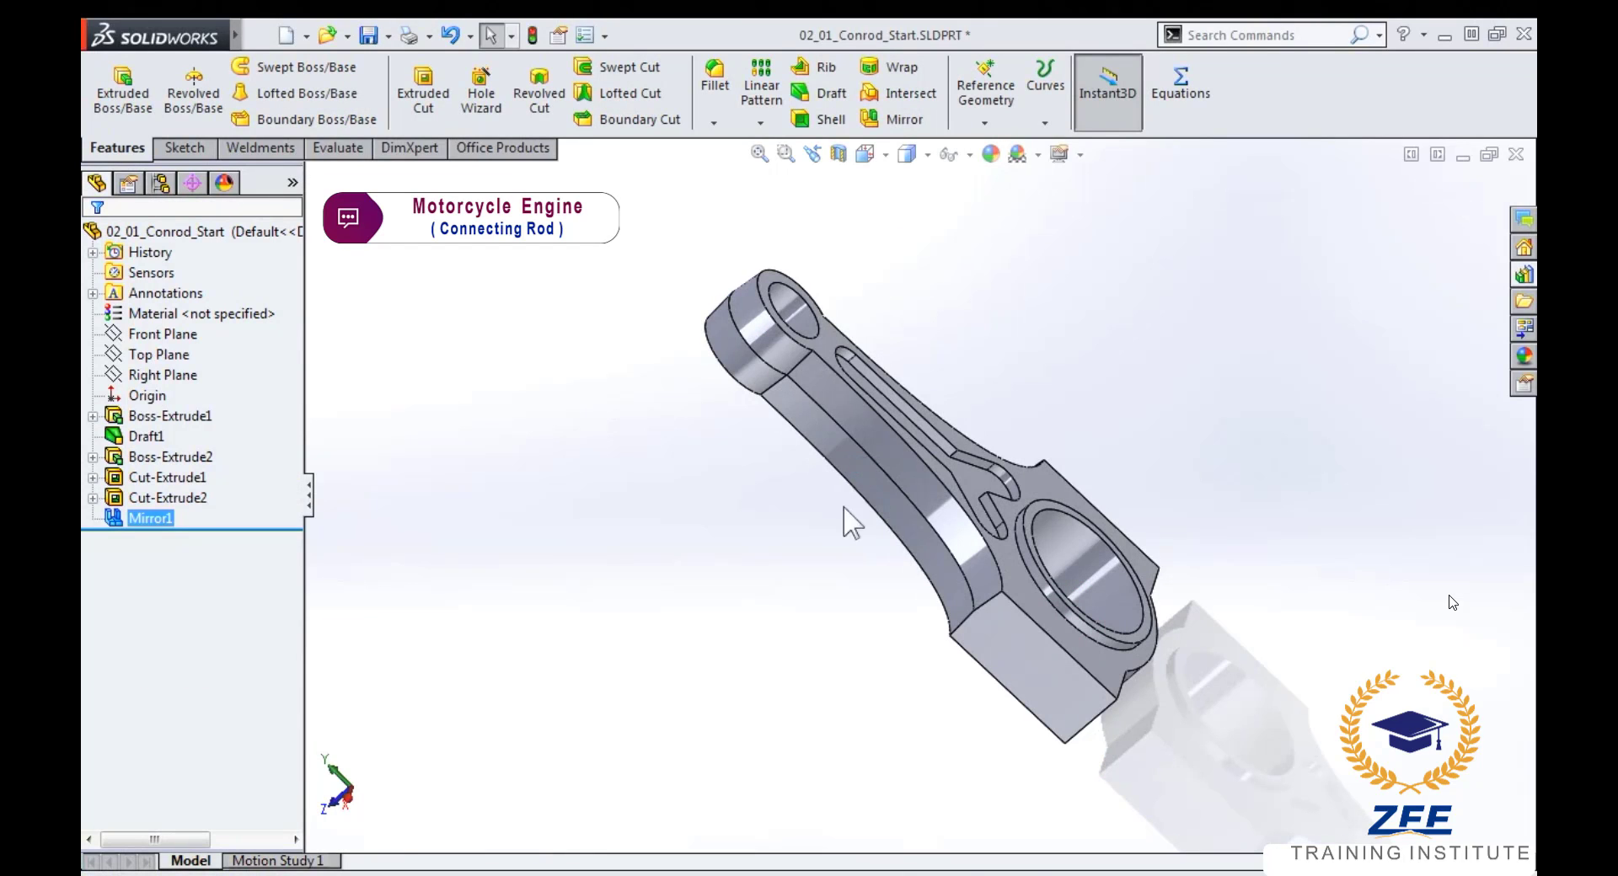
- In isometric view, add a Through All hole cut and confirm splitting the conrod body
{"action": "key", "text": "ctrl+7"}
{"action": "left_click", "coordinate": [1073, 408]}
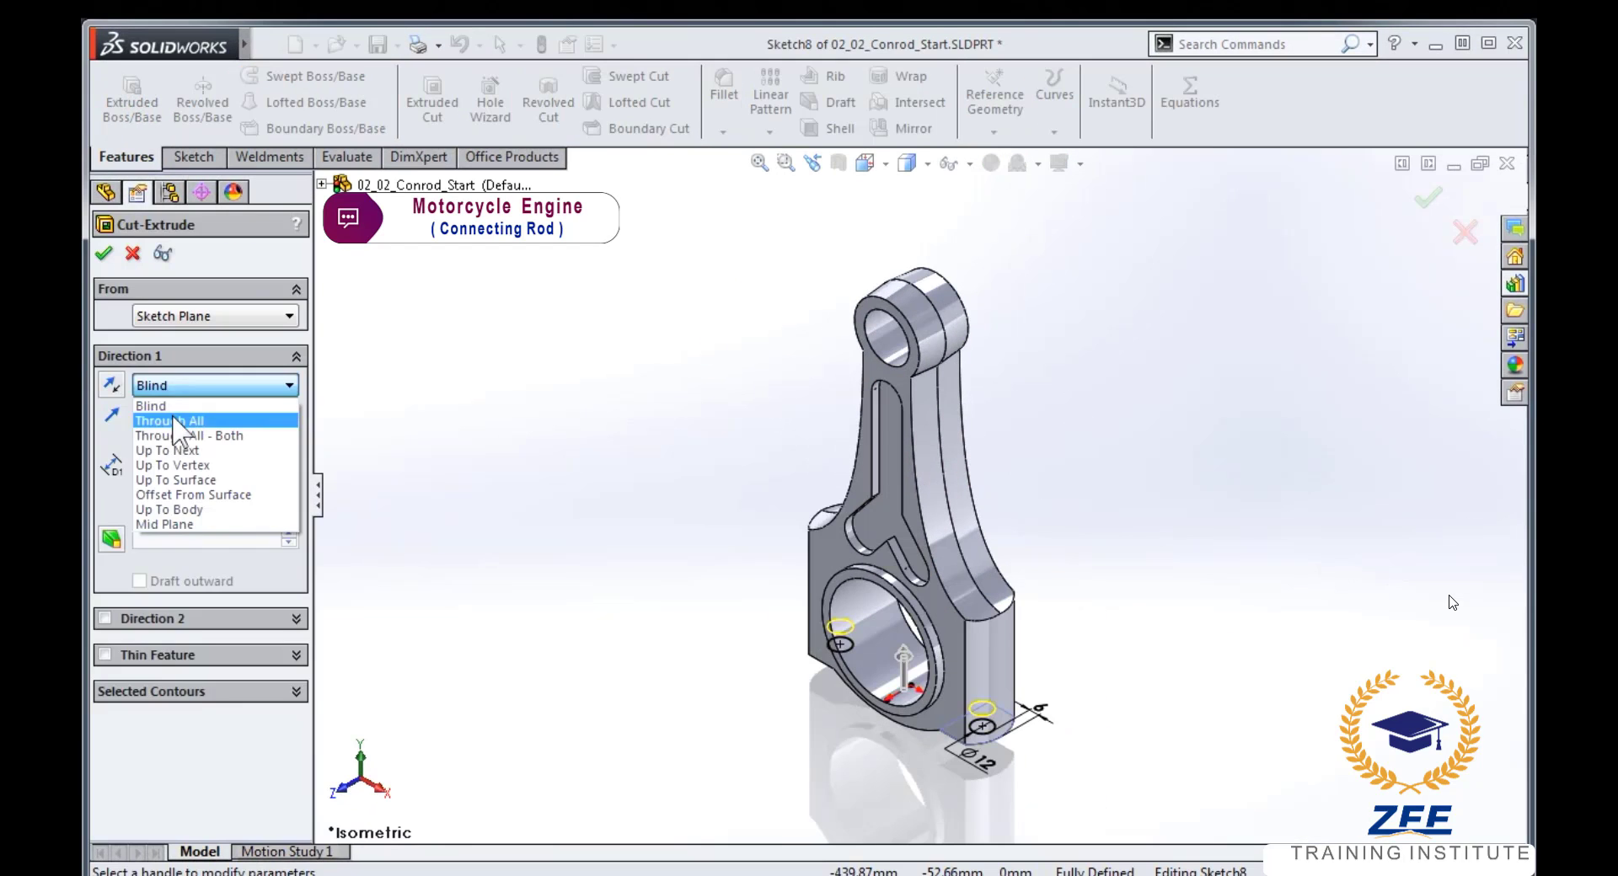
{"action": "left_click", "coordinate": [180, 422]}
{"action": "left_click", "coordinate": [108, 254]}
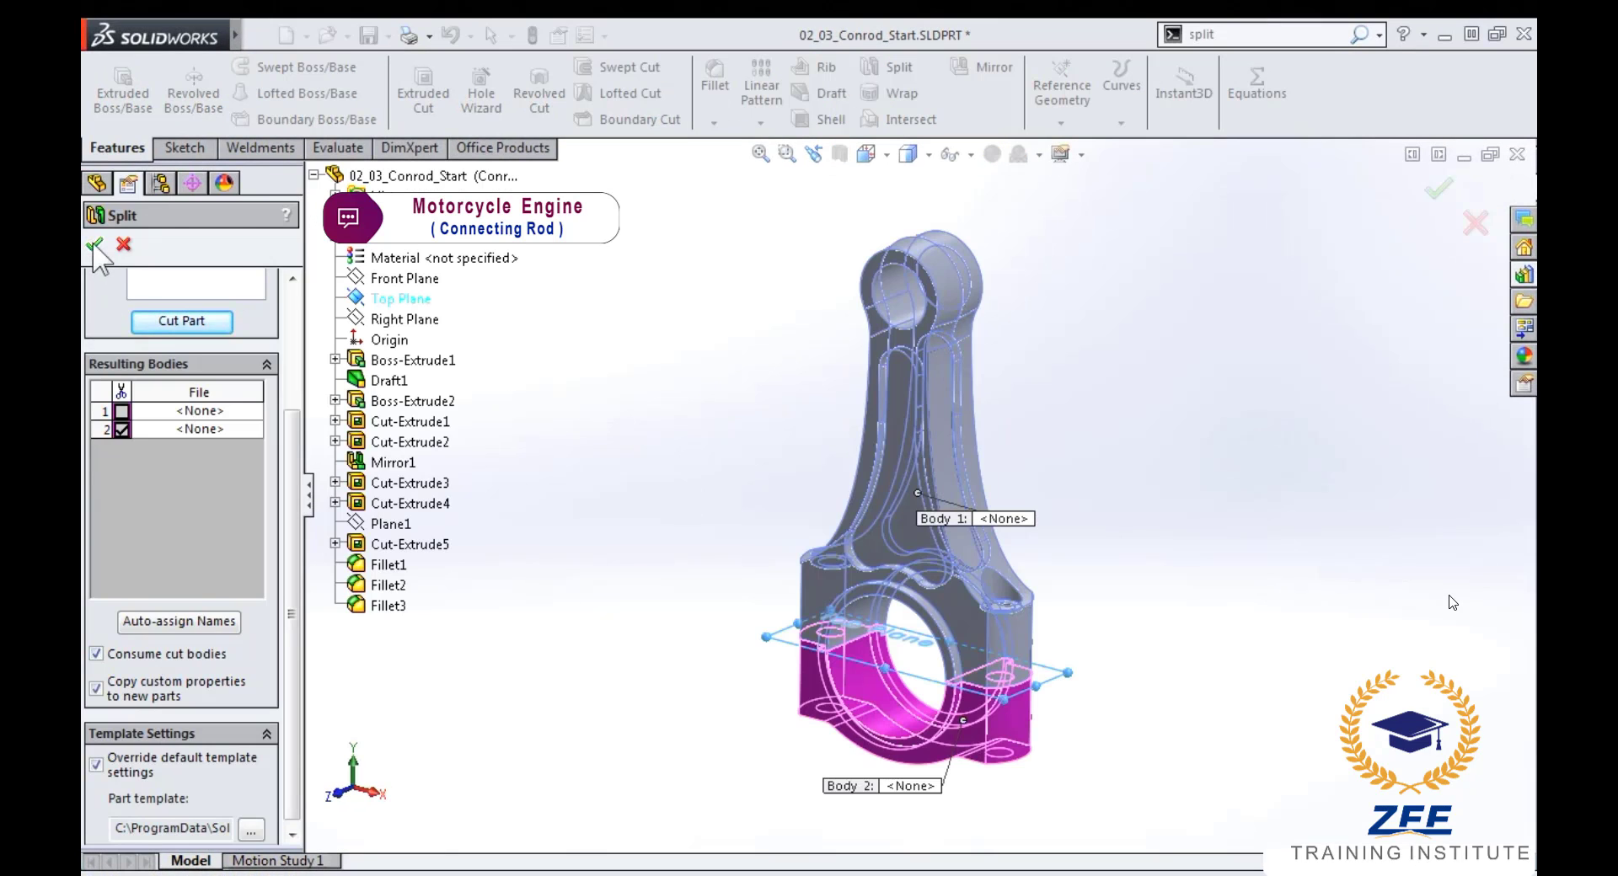
{"action": "left_click", "coordinate": [94, 248]}
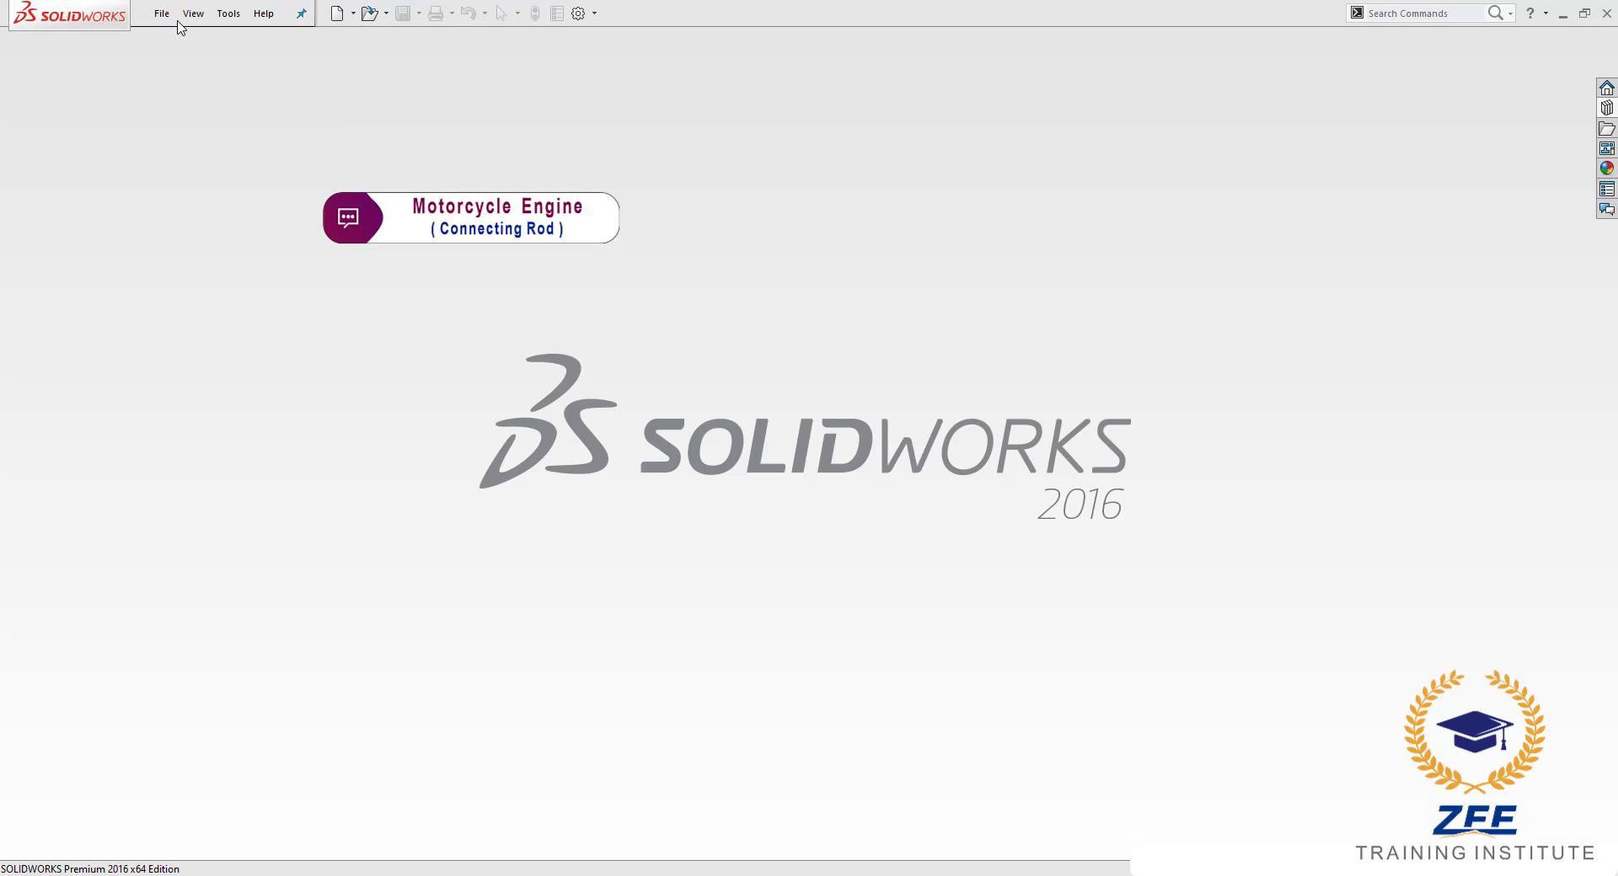
- Create a new part and start a sketch on the Front Plane
{"action": "left_click", "coordinate": [165, 14]}
{"action": "left_click", "coordinate": [182, 36]}
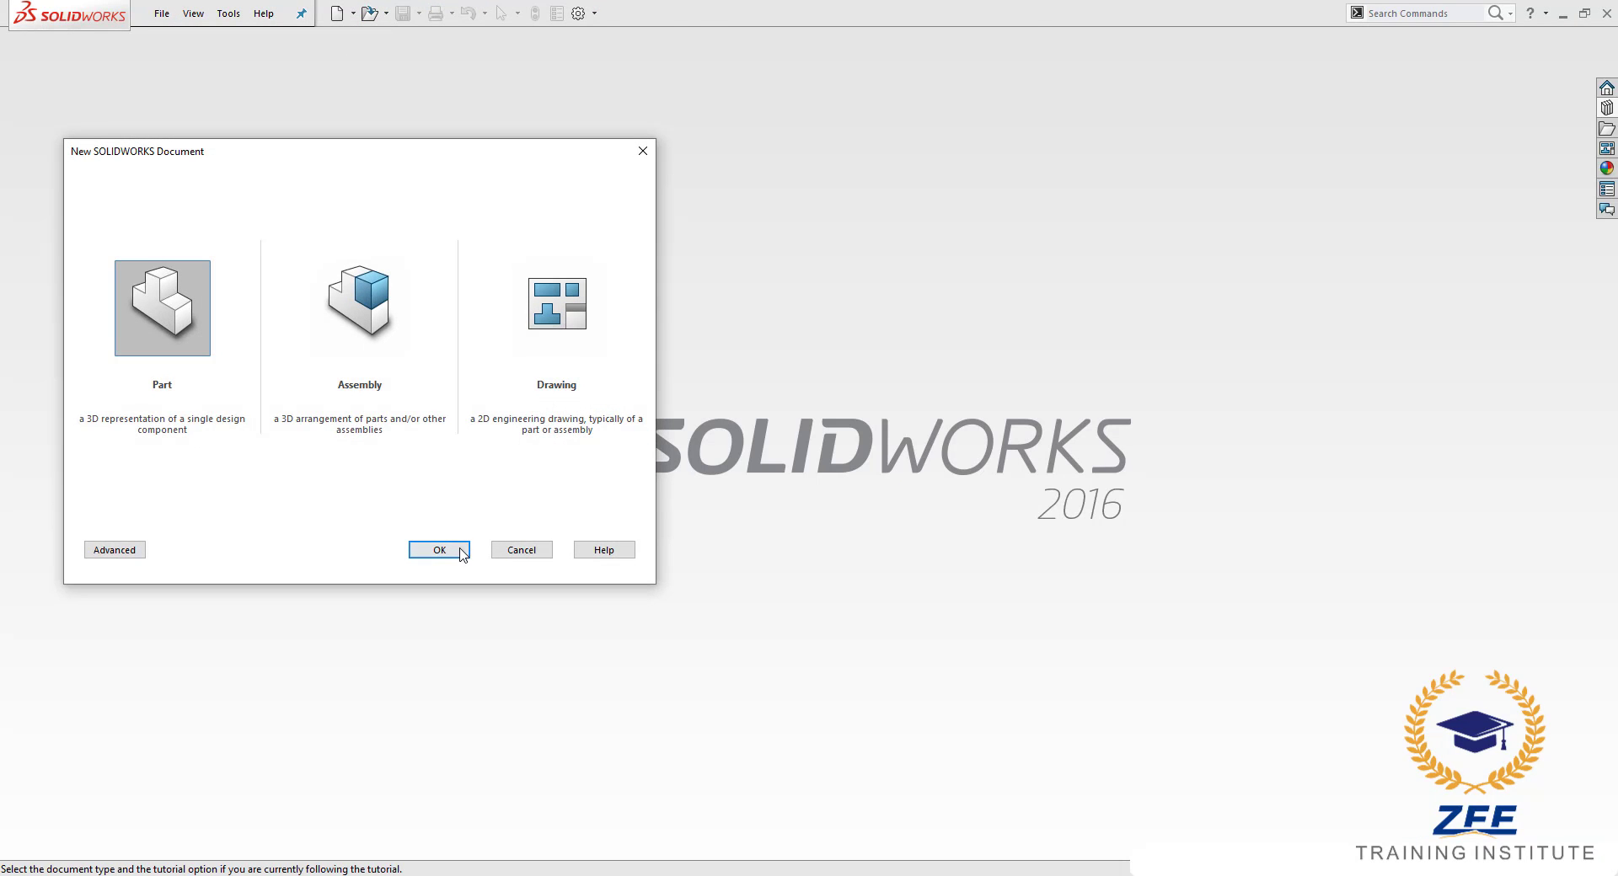
{"action": "left_click", "coordinate": [462, 551]}
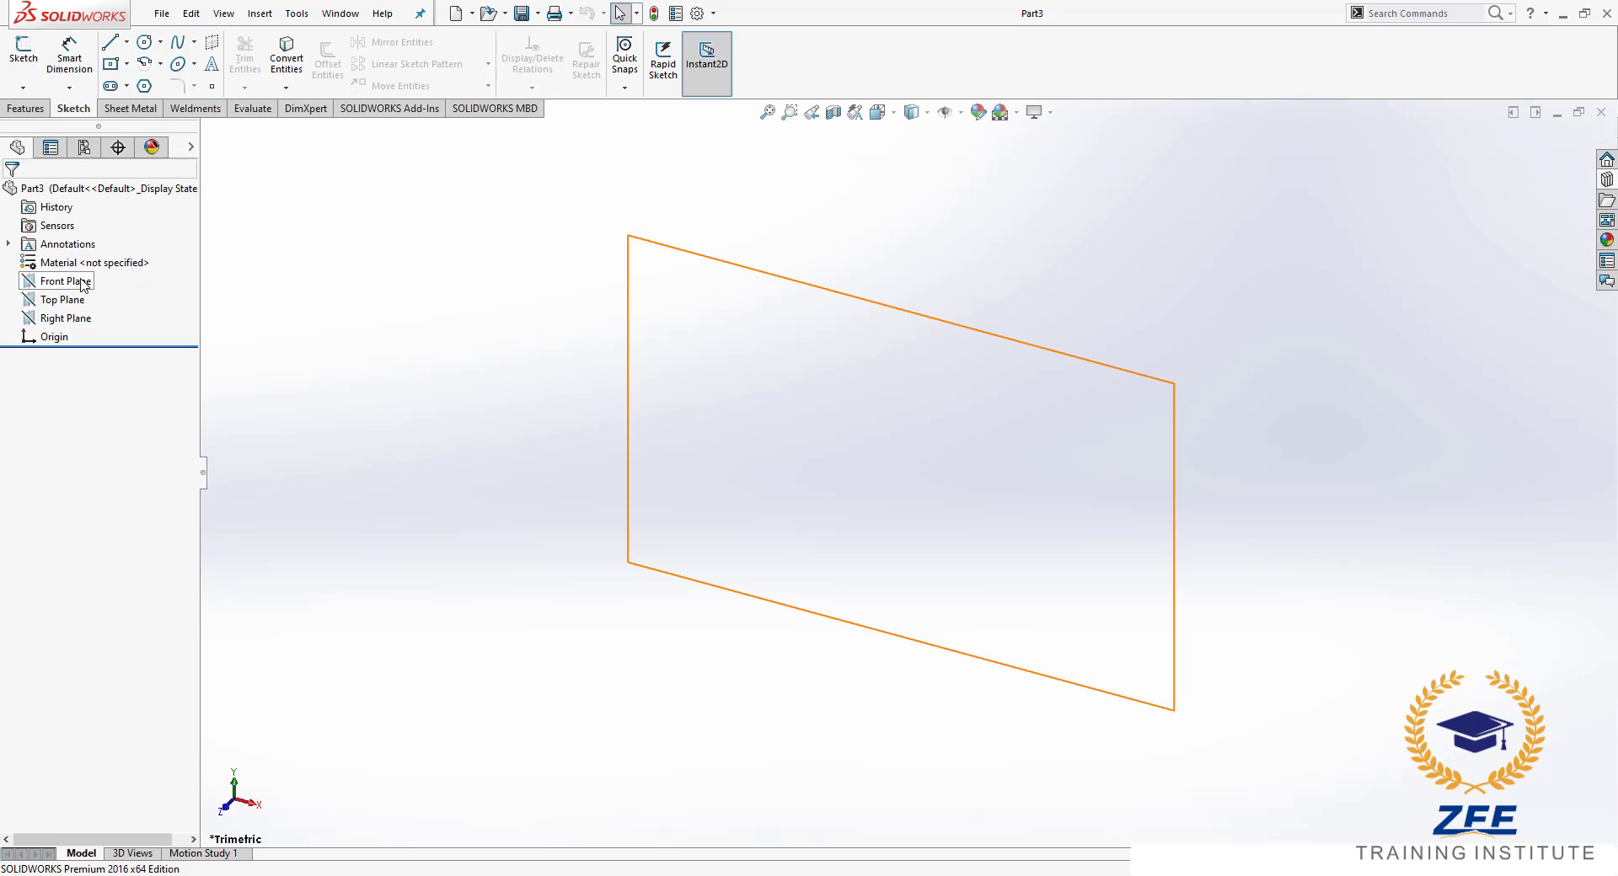
{"action": "left_click", "coordinate": [82, 284]}
{"action": "left_click", "coordinate": [159, 256]}
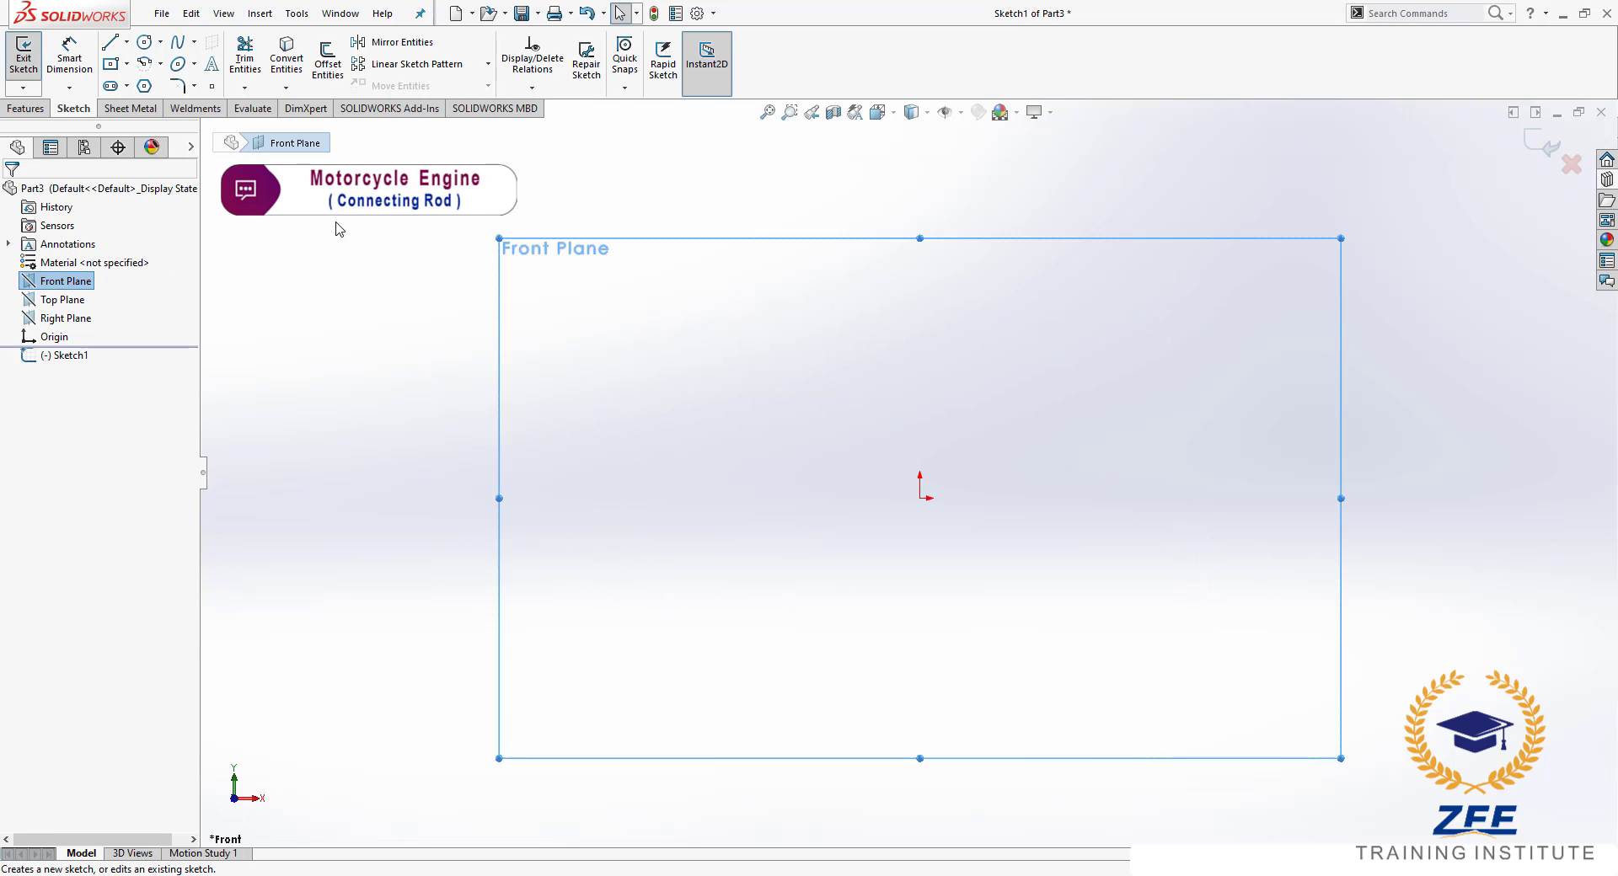
- Draw a center rectangle centred on the origin
{"action": "left_click", "coordinate": [110, 63]}
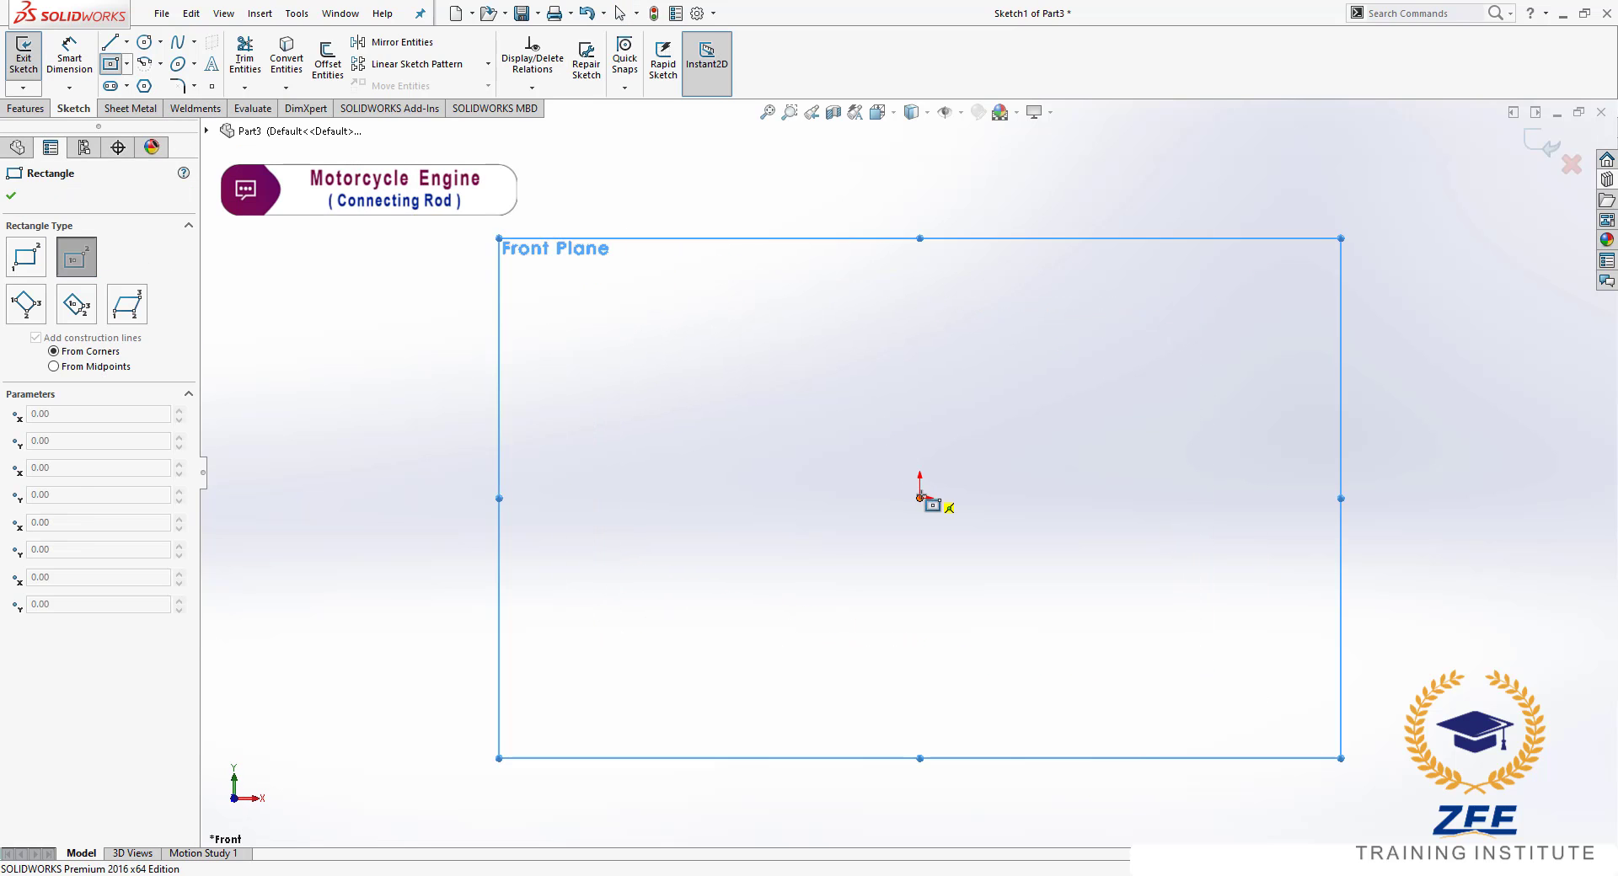
{"action": "left_click", "coordinate": [920, 498]}
{"action": "left_click", "coordinate": [1174, 646]}
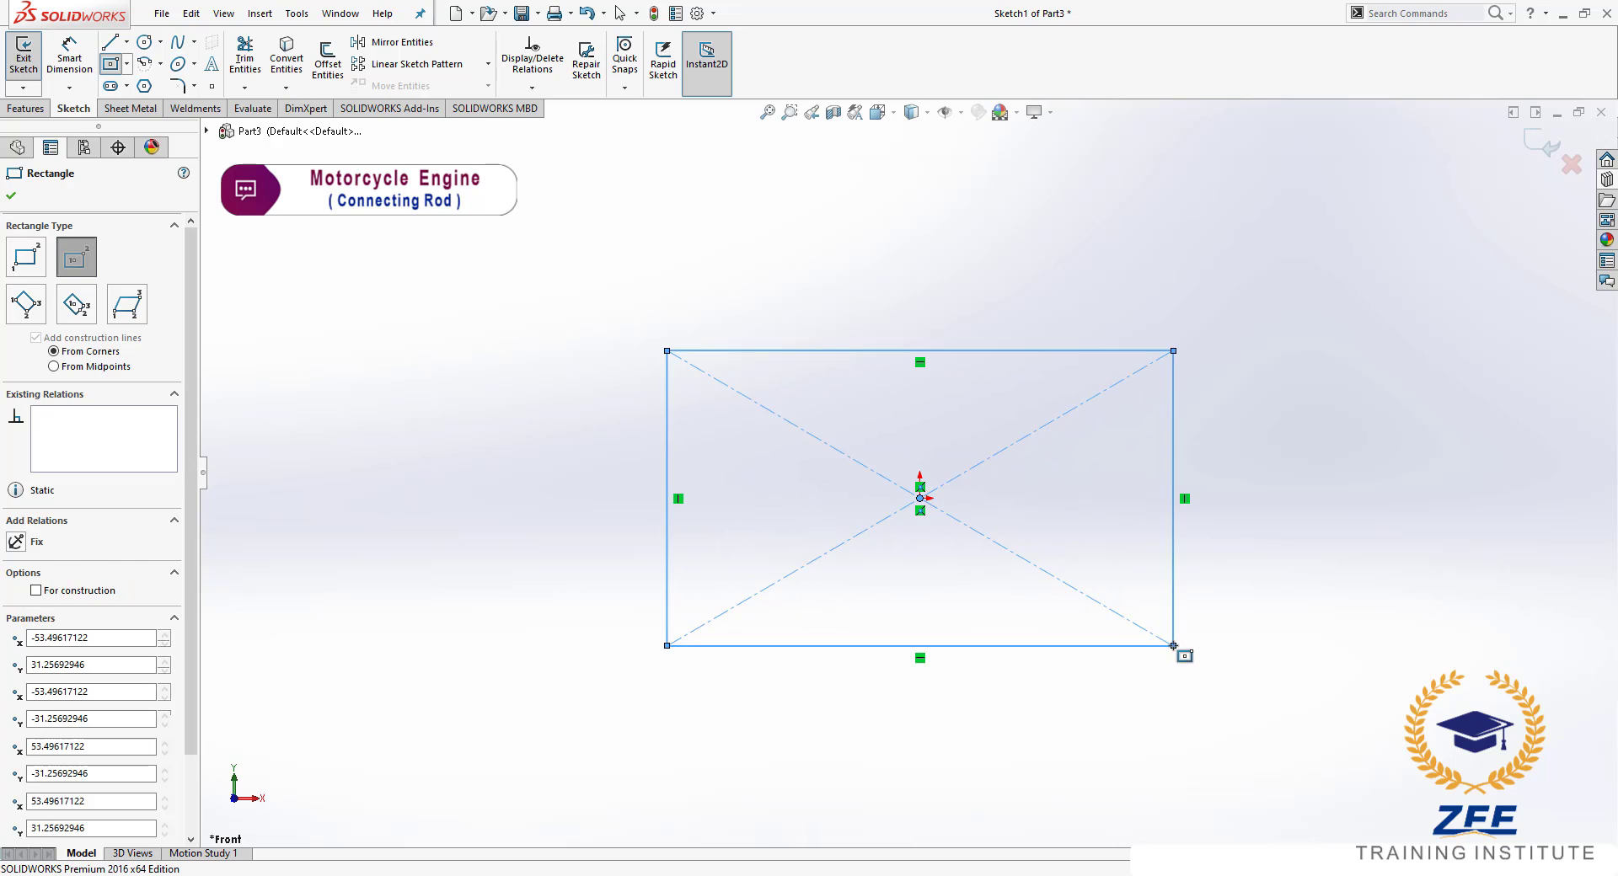
{"action": "key", "text": "Escape"}
- Dimension the rectangle 70 mm high and 120 mm wide
{"action": "left_click", "coordinate": [666, 445]}
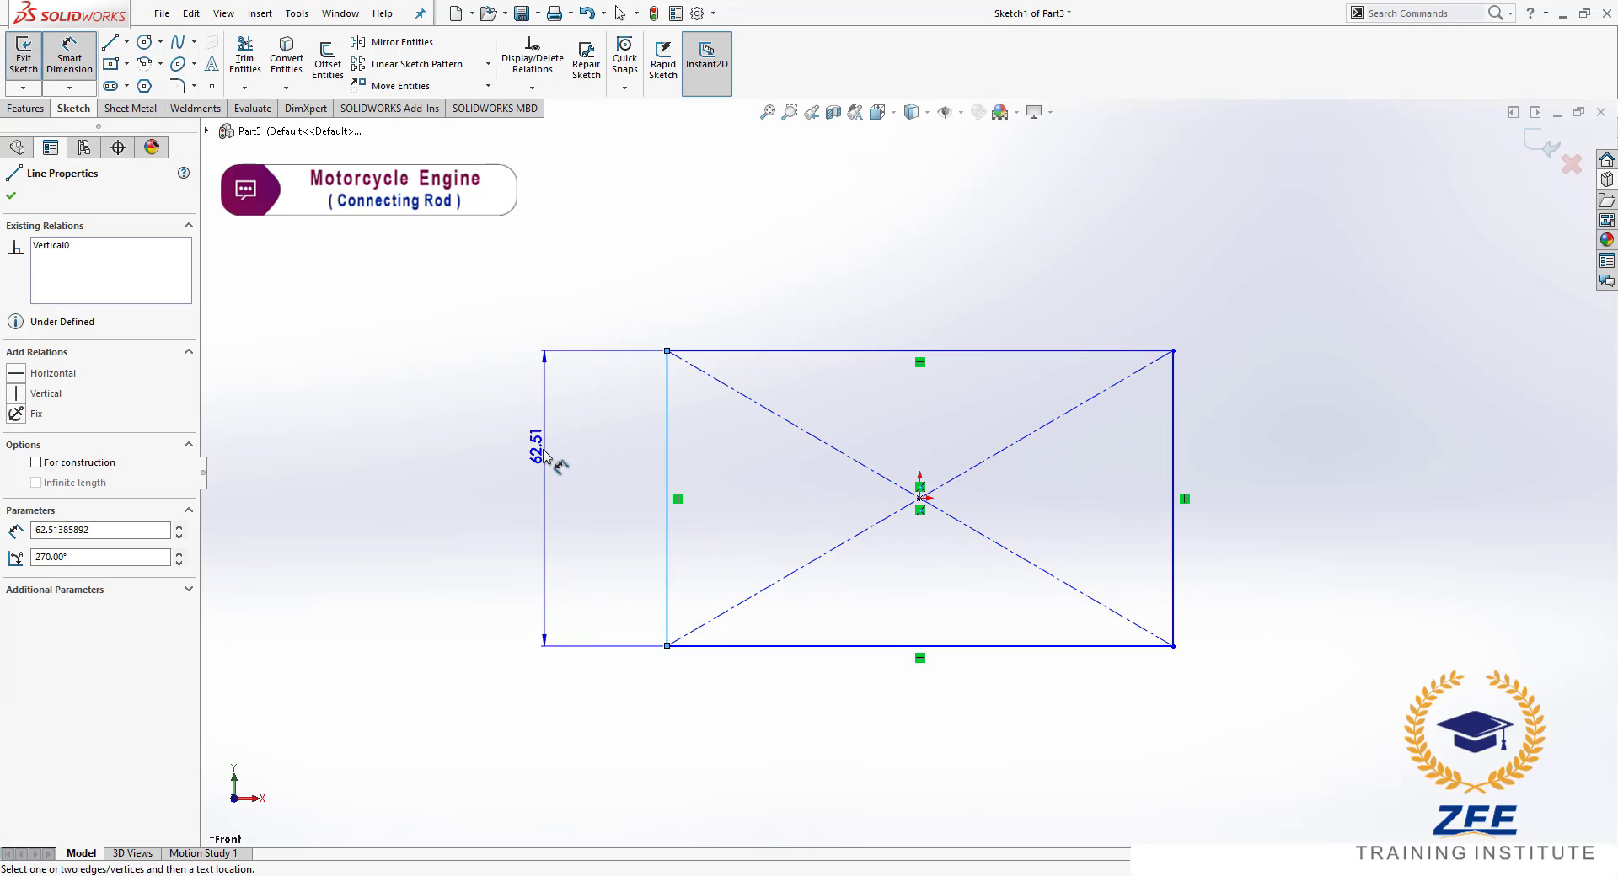
{"action": "left_click", "coordinate": [541, 466]}
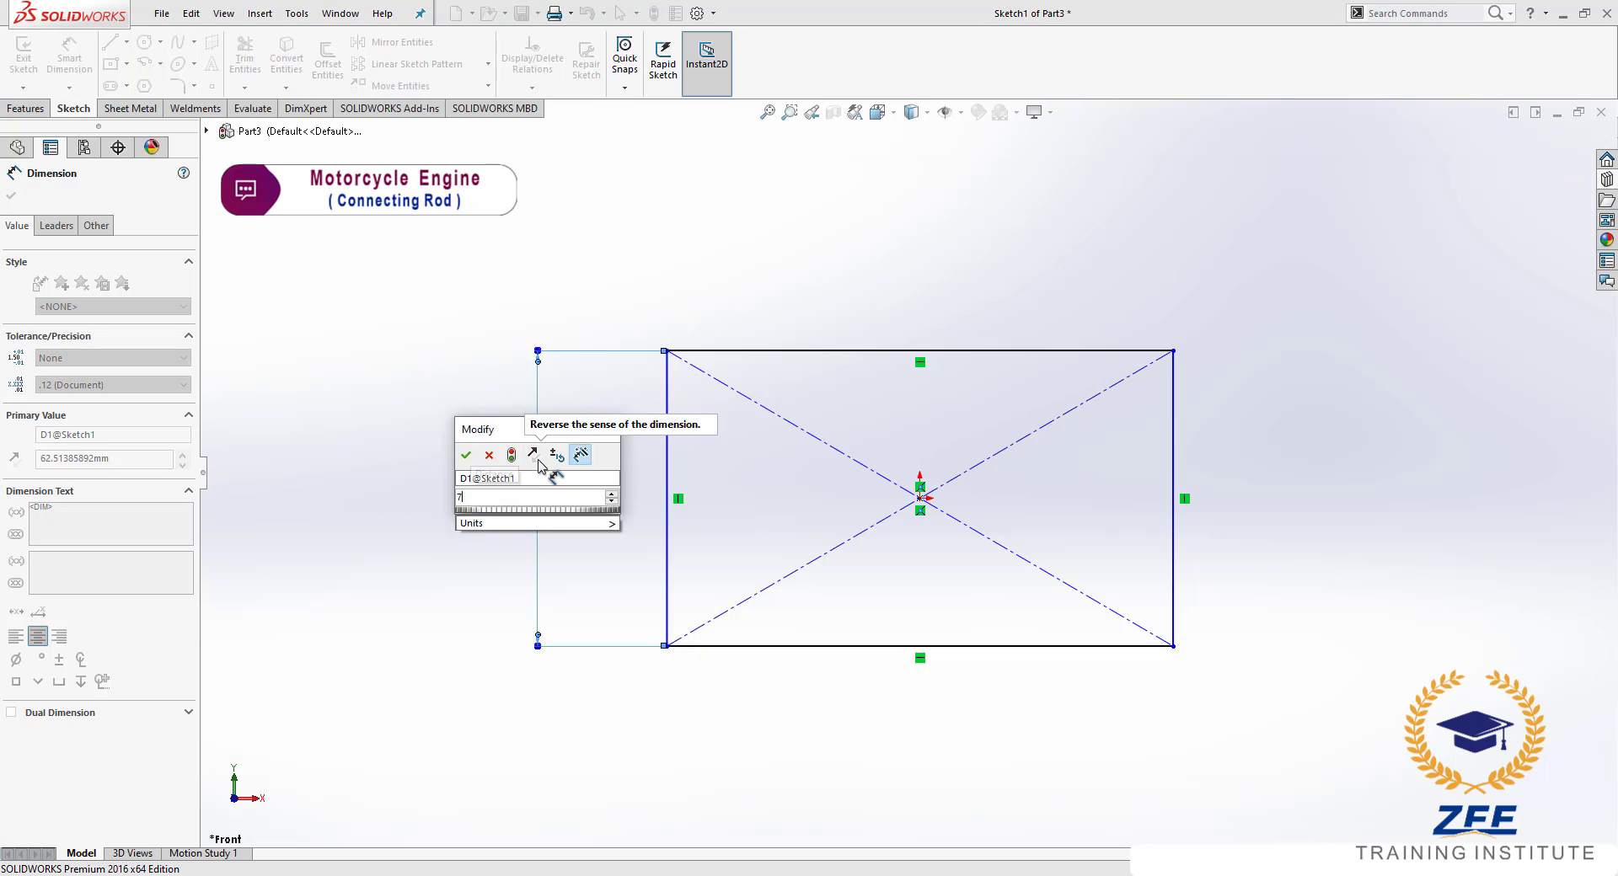
{"action": "type", "text": "70"}
{"action": "key", "text": "Return"}
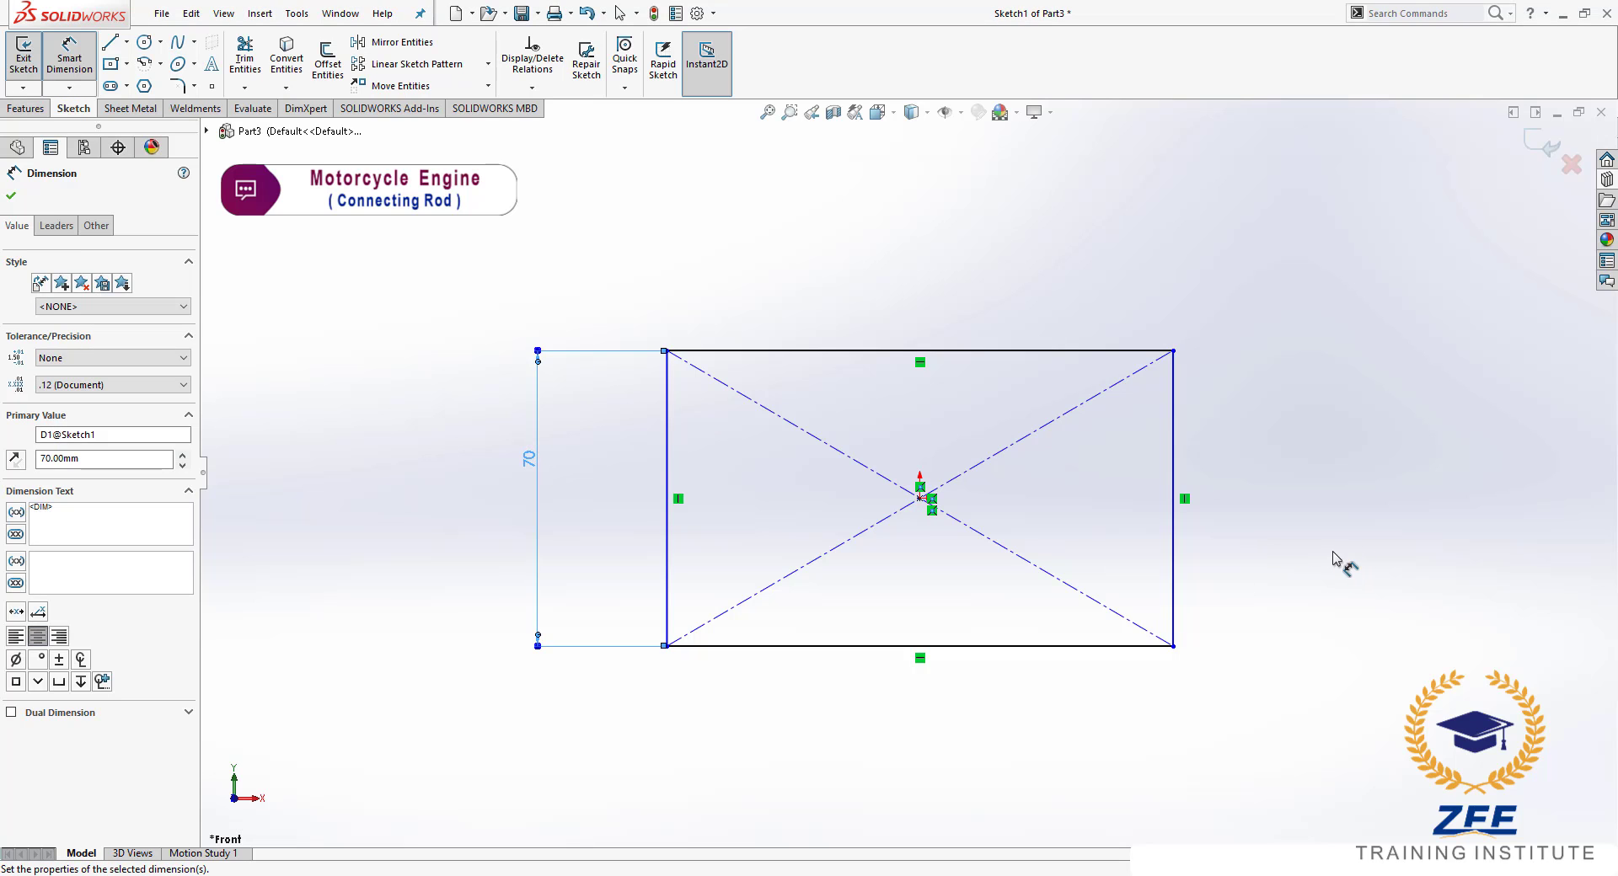
{"action": "left_click", "coordinate": [1248, 566]}
{"action": "left_click", "coordinate": [878, 613]}
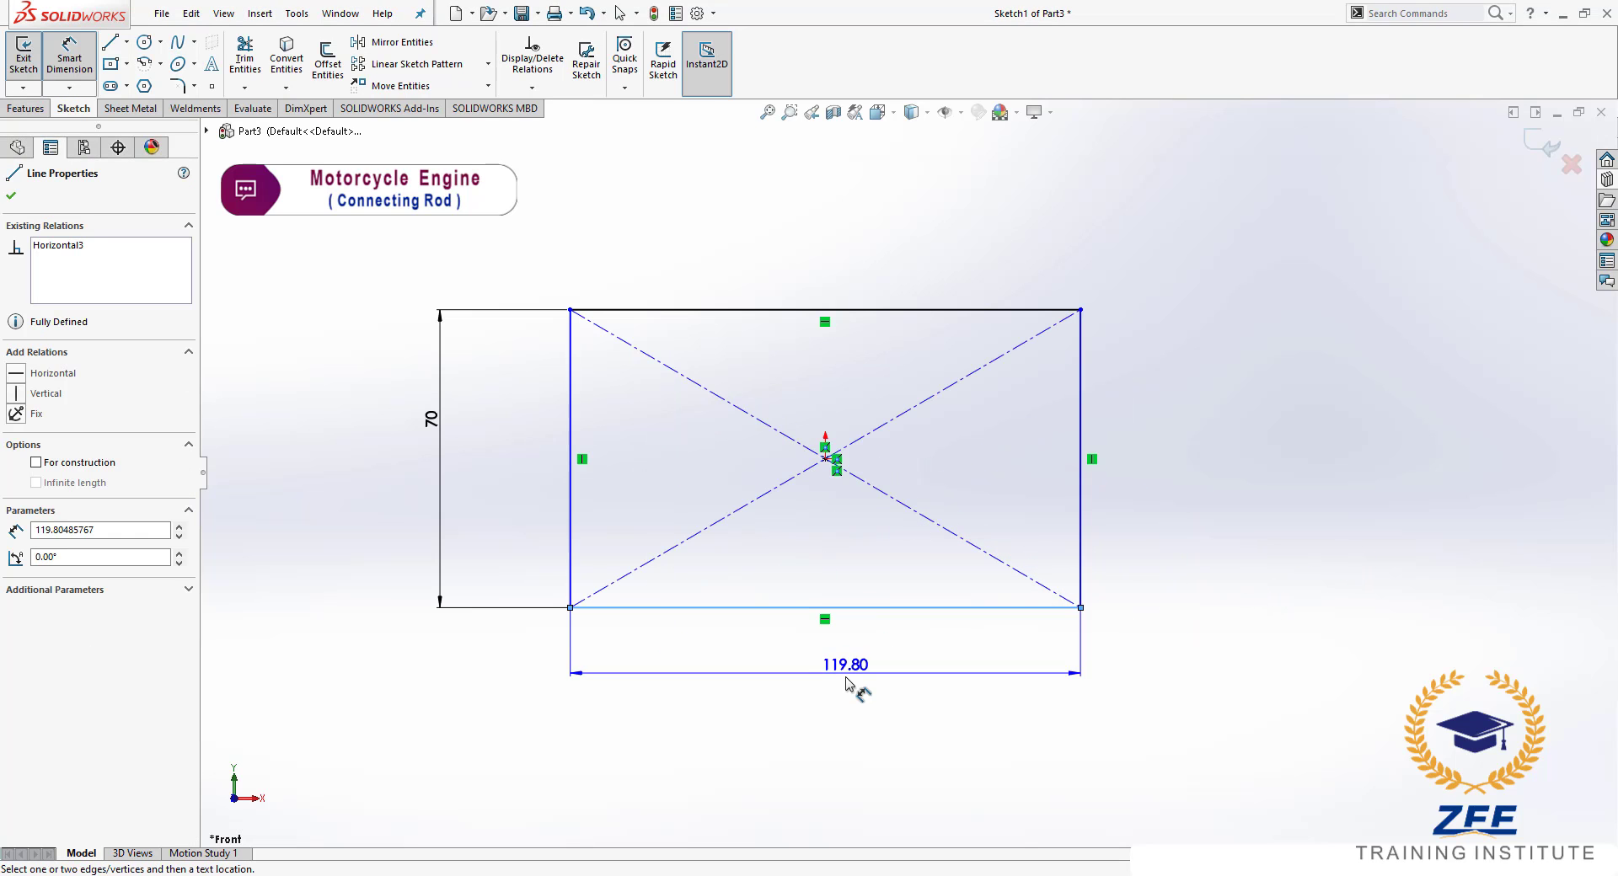
{"action": "left_click", "coordinate": [847, 714]}
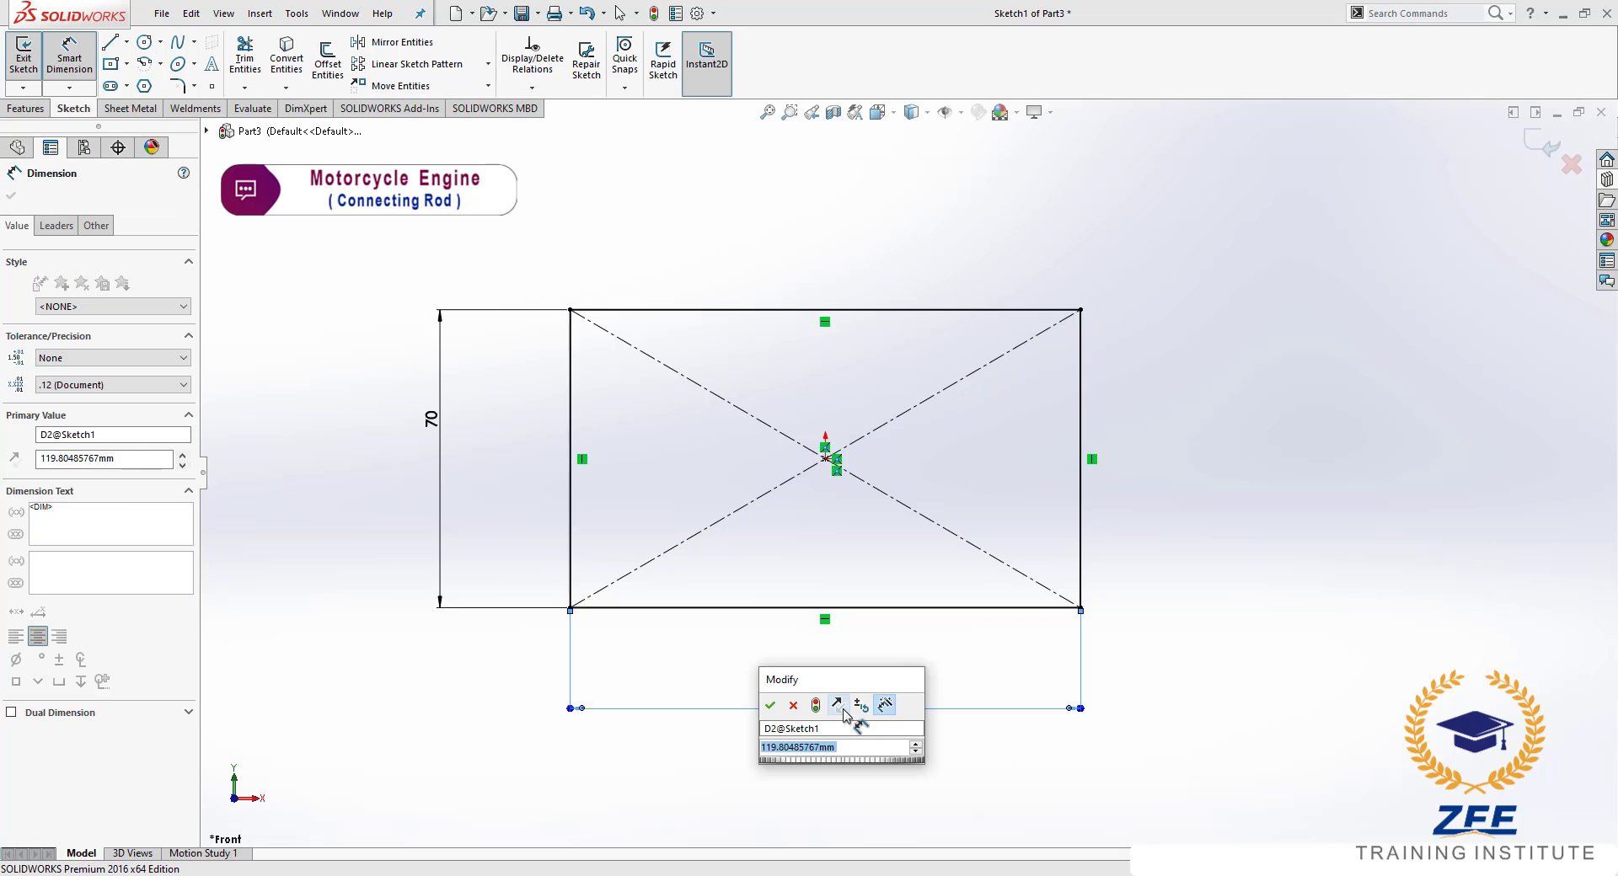
{"action": "type", "text": "1"}
{"action": "key", "text": "Return"}
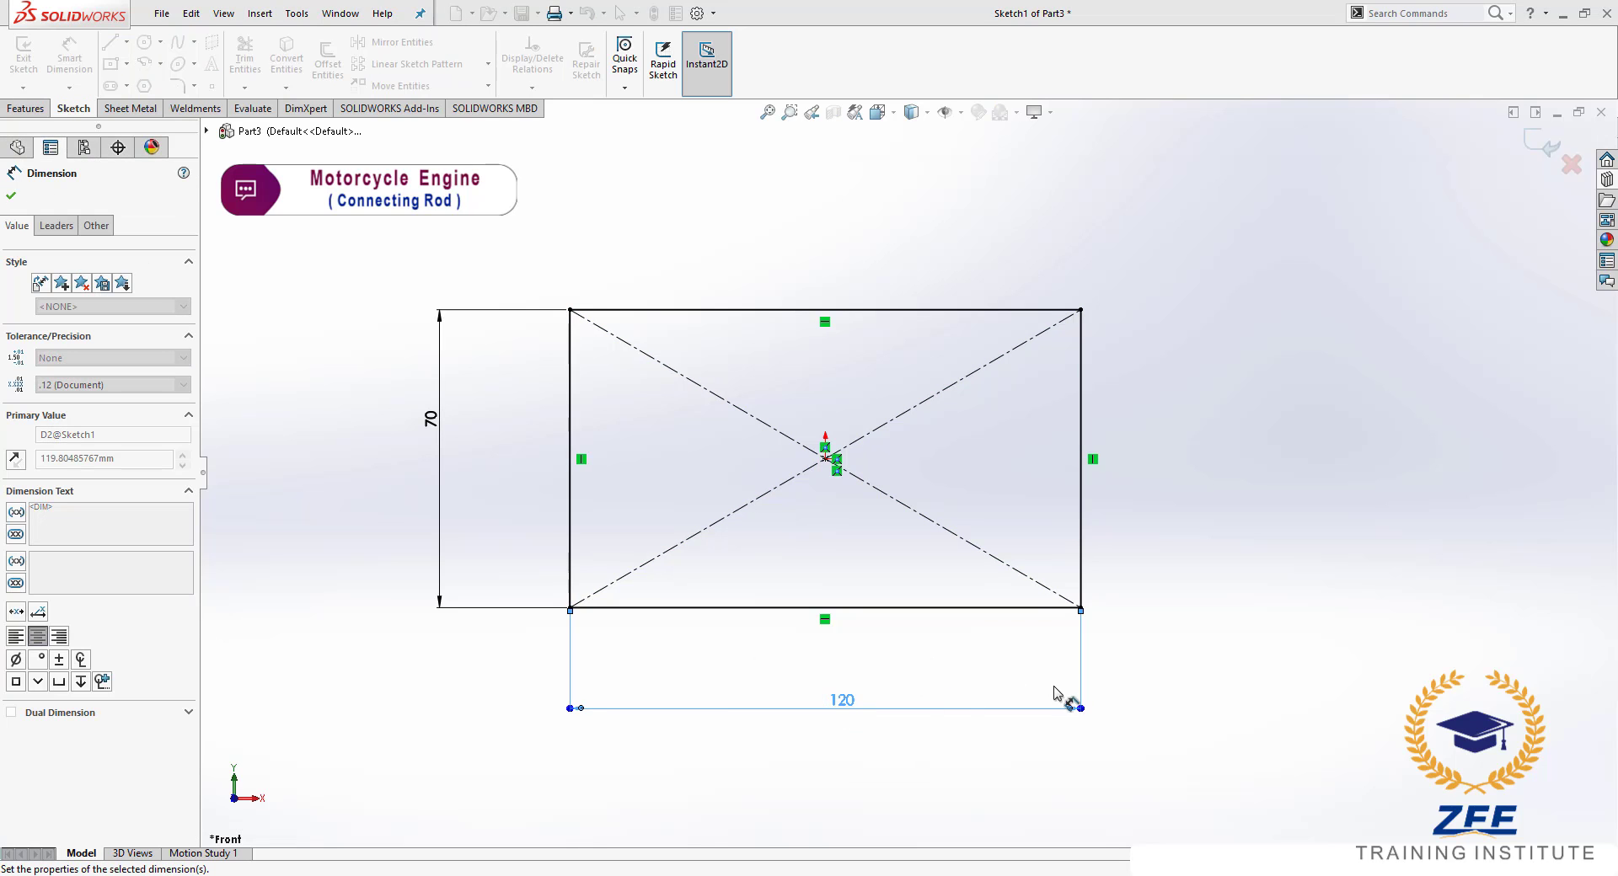
{"action": "left_click", "coordinate": [1216, 643]}
{"action": "scroll", "coordinate": [856, 460], "scroll_direction": "up", "scroll_amount": 2}
{"action": "scroll", "coordinate": [928, 462], "scroll_direction": "down", "scroll_amount": 1}
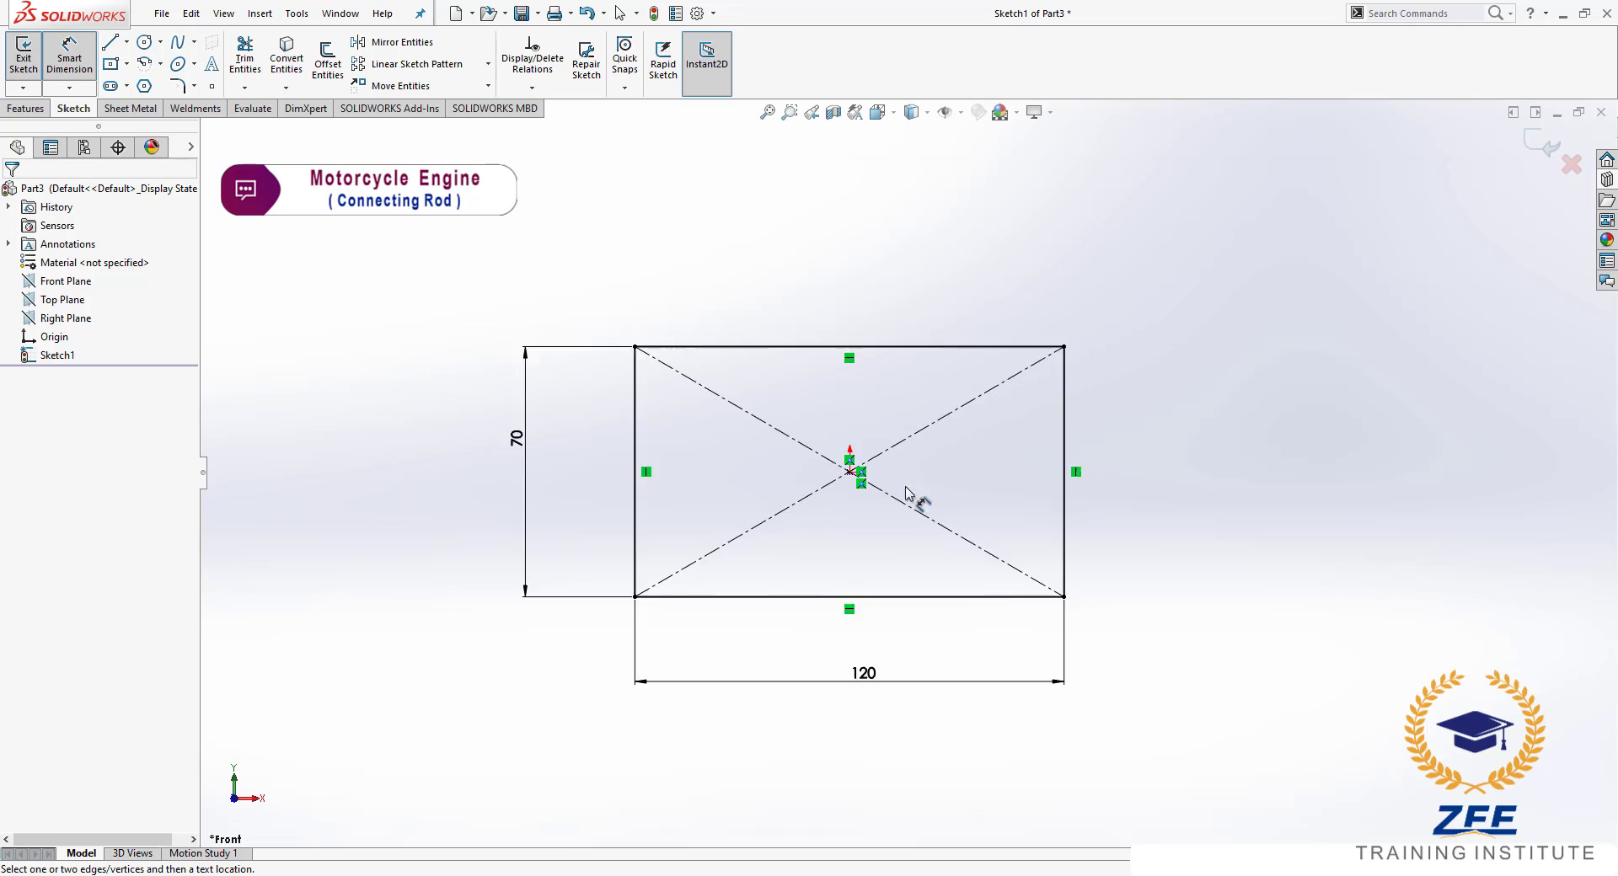
{"action": "key", "text": "Escape"}
- Convert the rectangle's top edge to construction geometry
{"action": "left_click", "coordinate": [788, 355]}
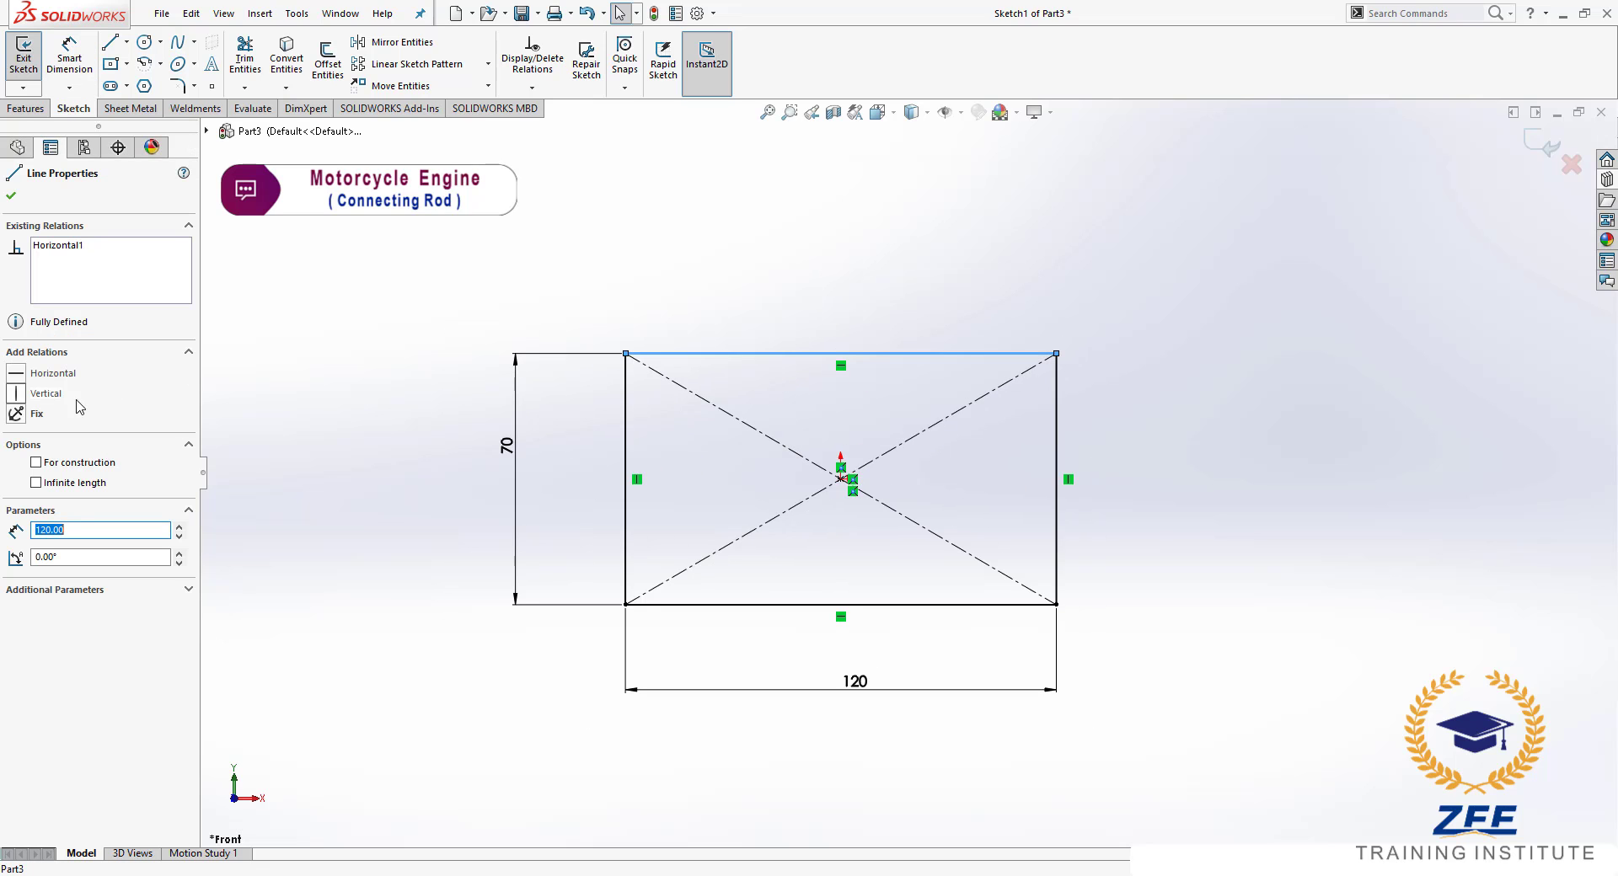
{"action": "left_click", "coordinate": [46, 469]}
{"action": "key", "text": "Escape"}
{"action": "scroll", "coordinate": [927, 460], "scroll_direction": "up", "scroll_amount": 1}
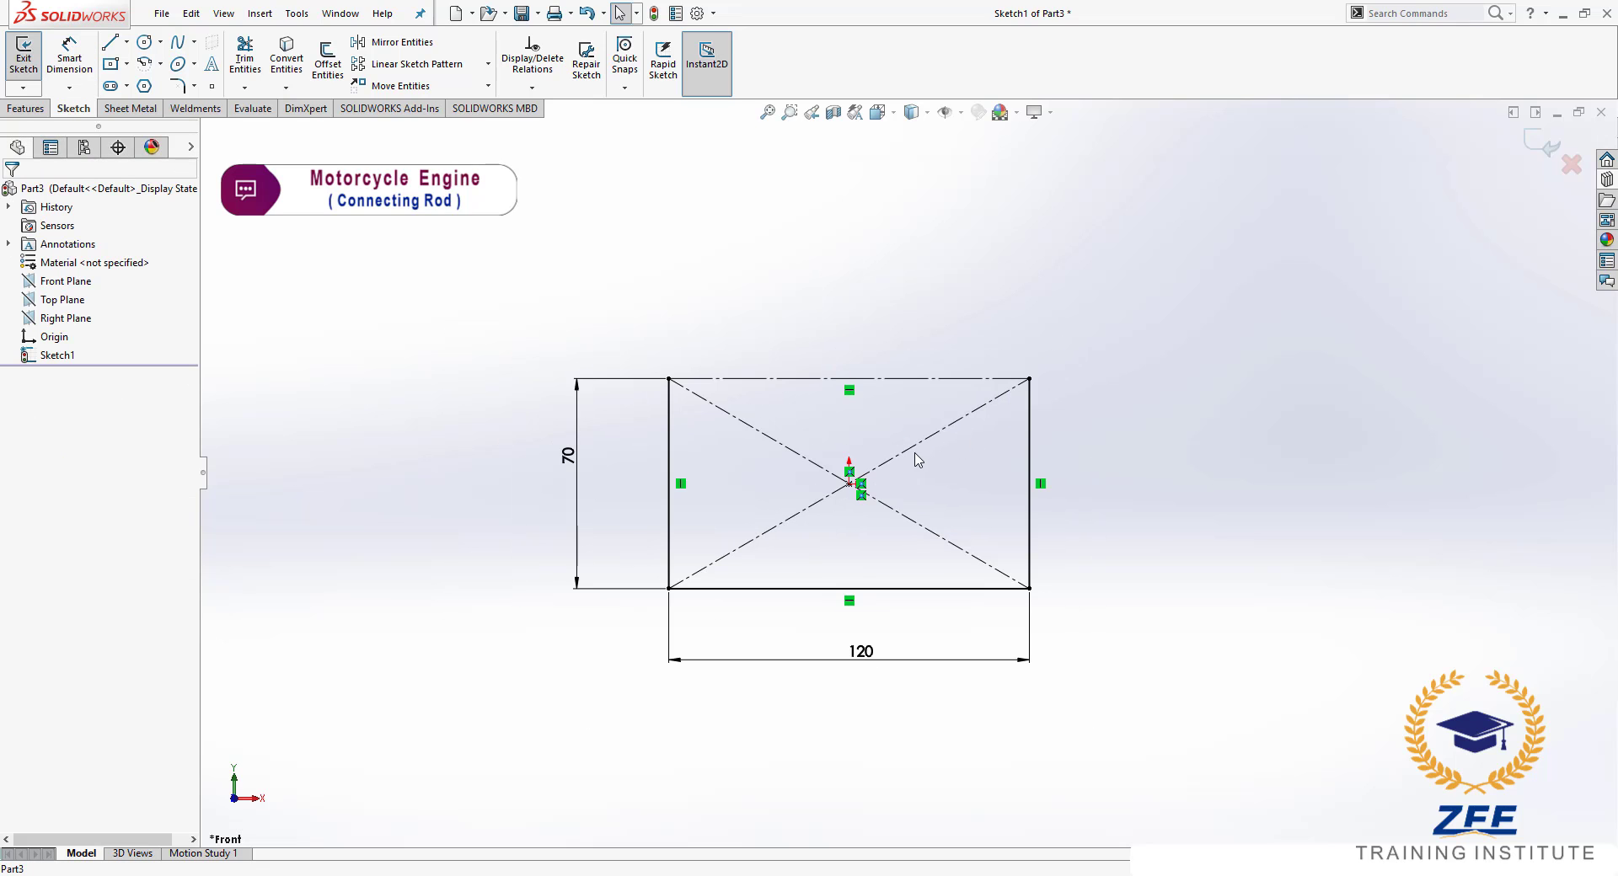
{"action": "left_click", "coordinate": [159, 64]}
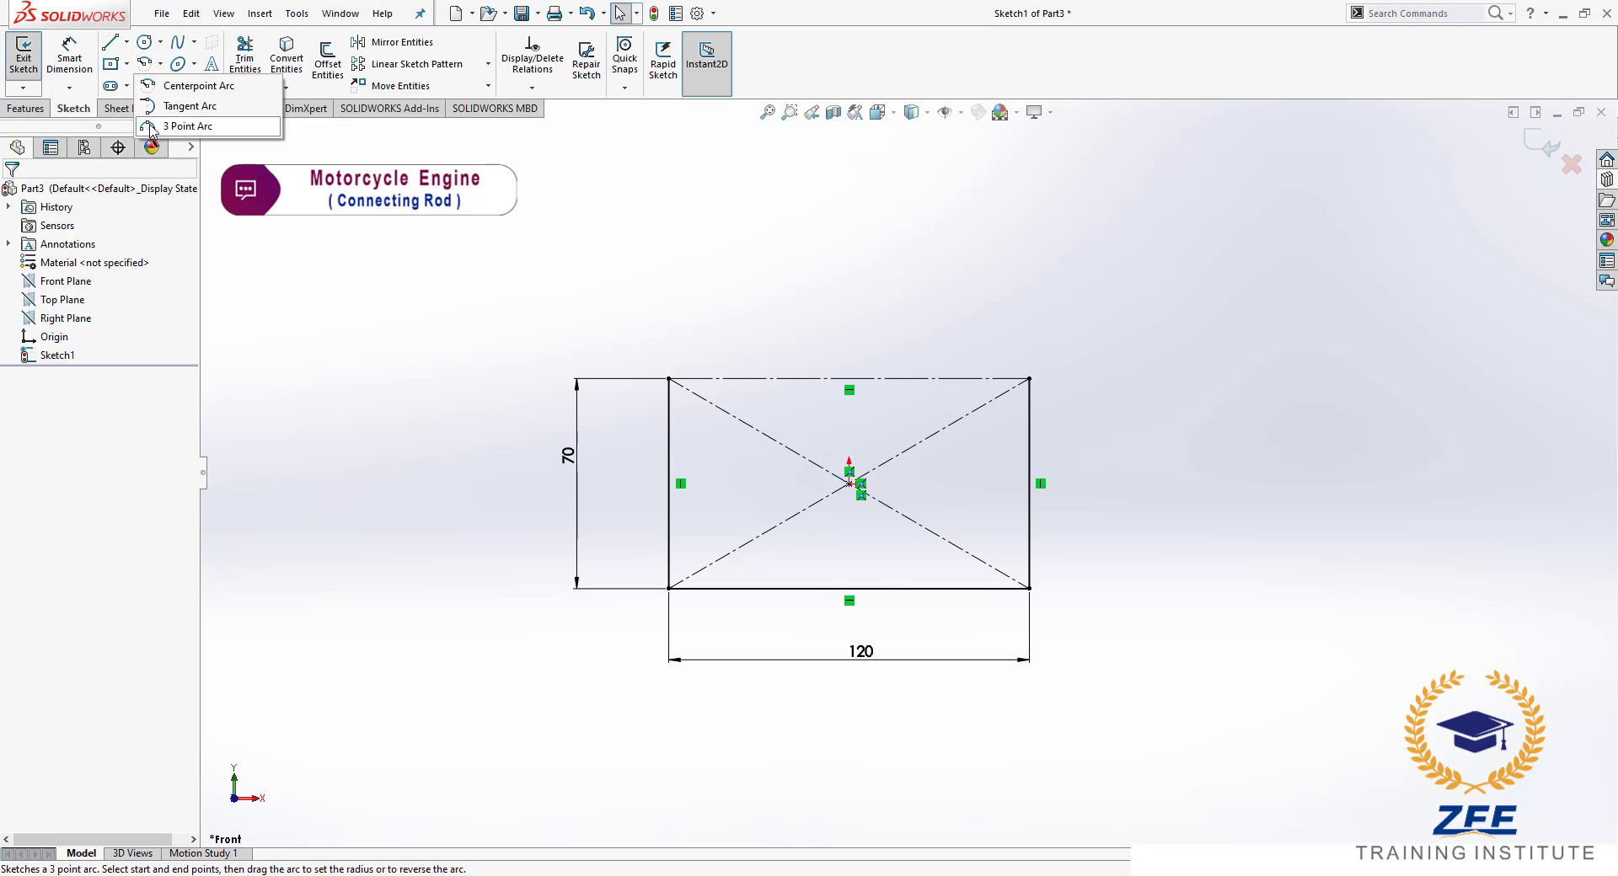
- Draw a centre-point arc above the origin, ending on the rectangle's bottom edge
{"action": "left_click", "coordinate": [153, 87]}
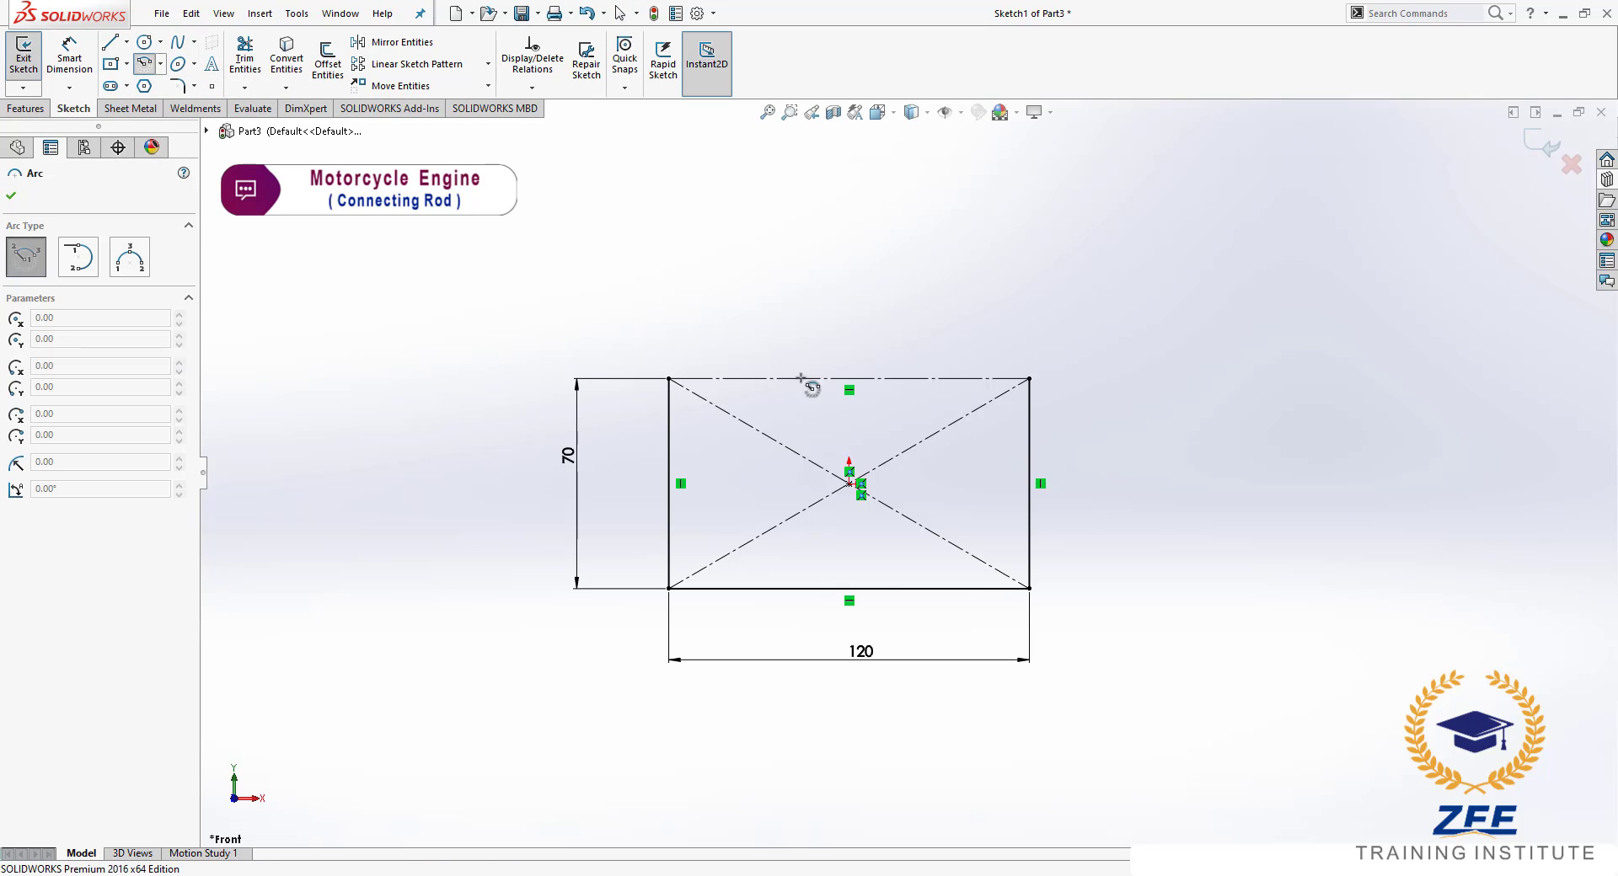
{"action": "left_click", "coordinate": [849, 429]}
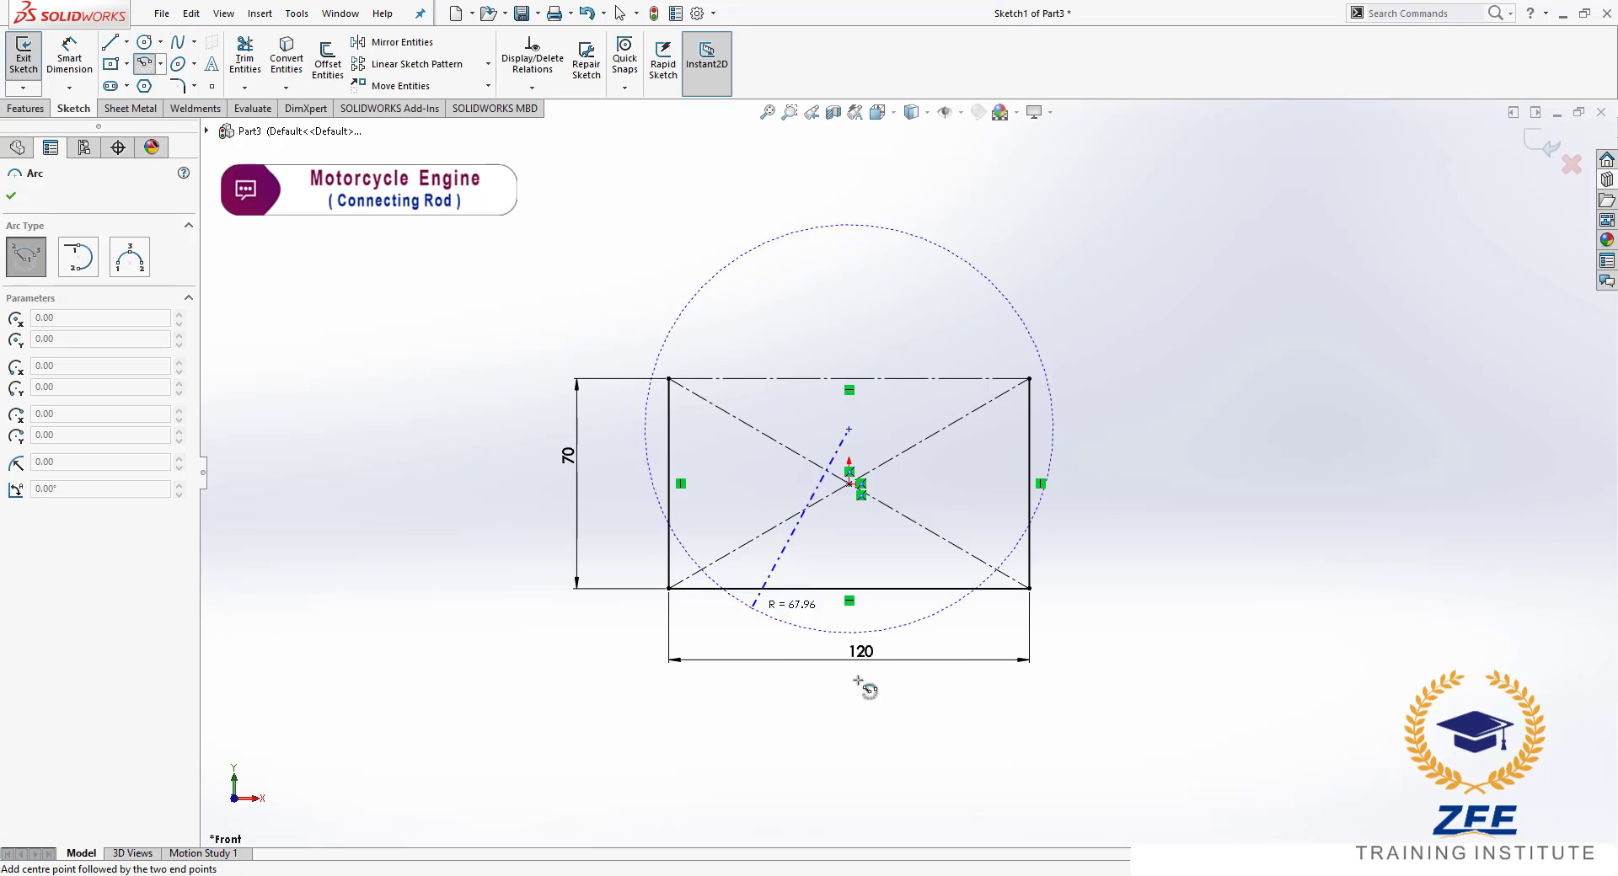
{"action": "left_click", "coordinate": [563, 374]}
{"action": "left_click", "coordinate": [742, 589]}
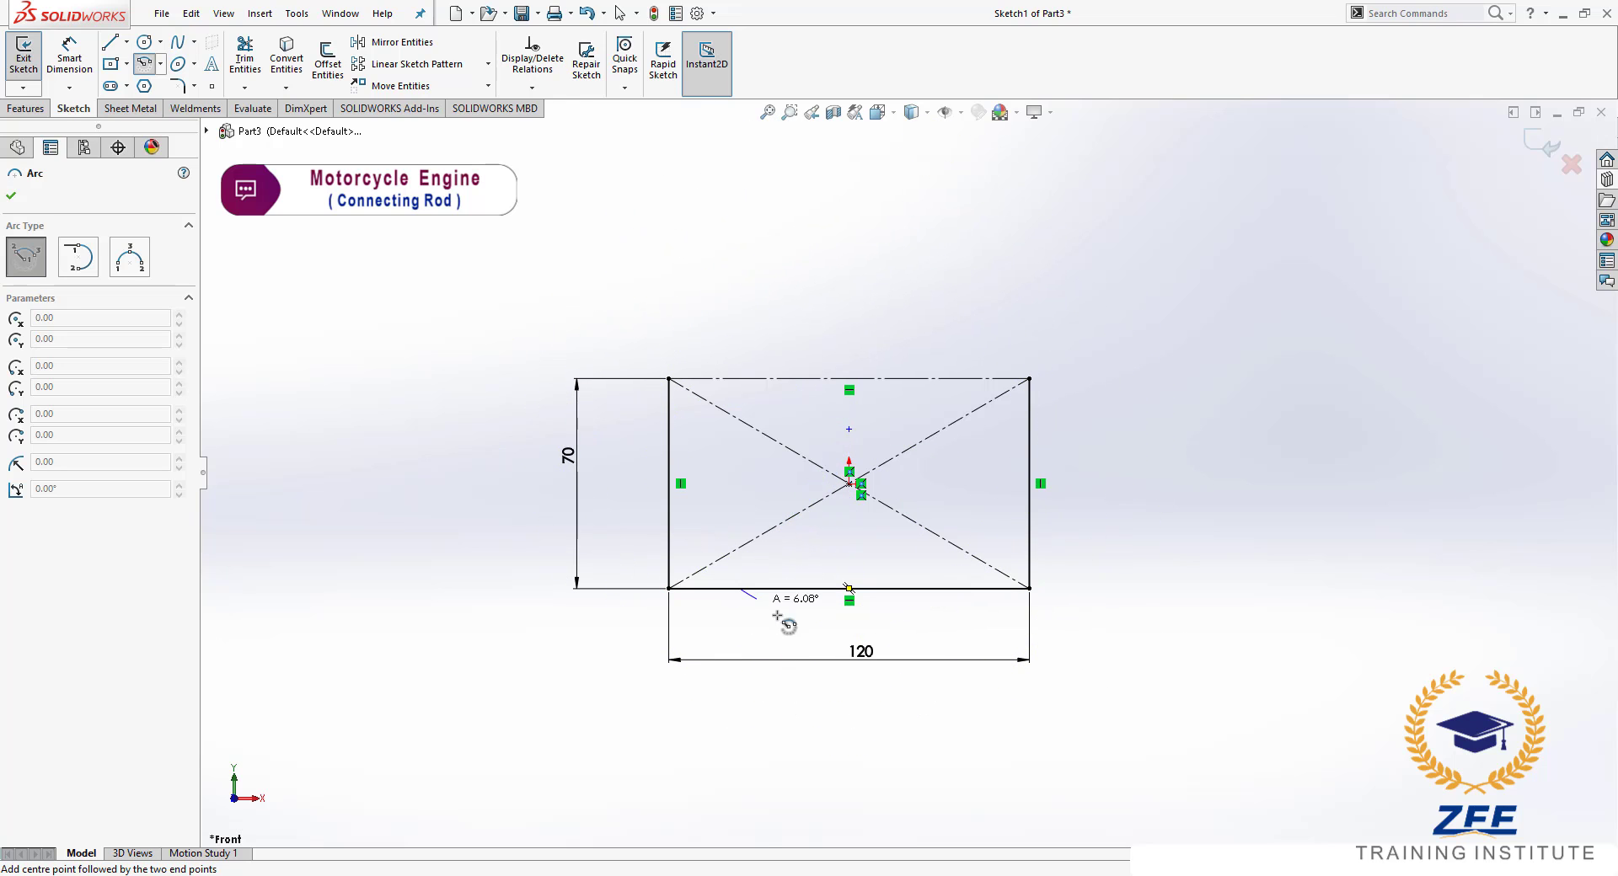
{"action": "left_click", "coordinate": [958, 592]}
{"action": "key", "text": "Escape"}
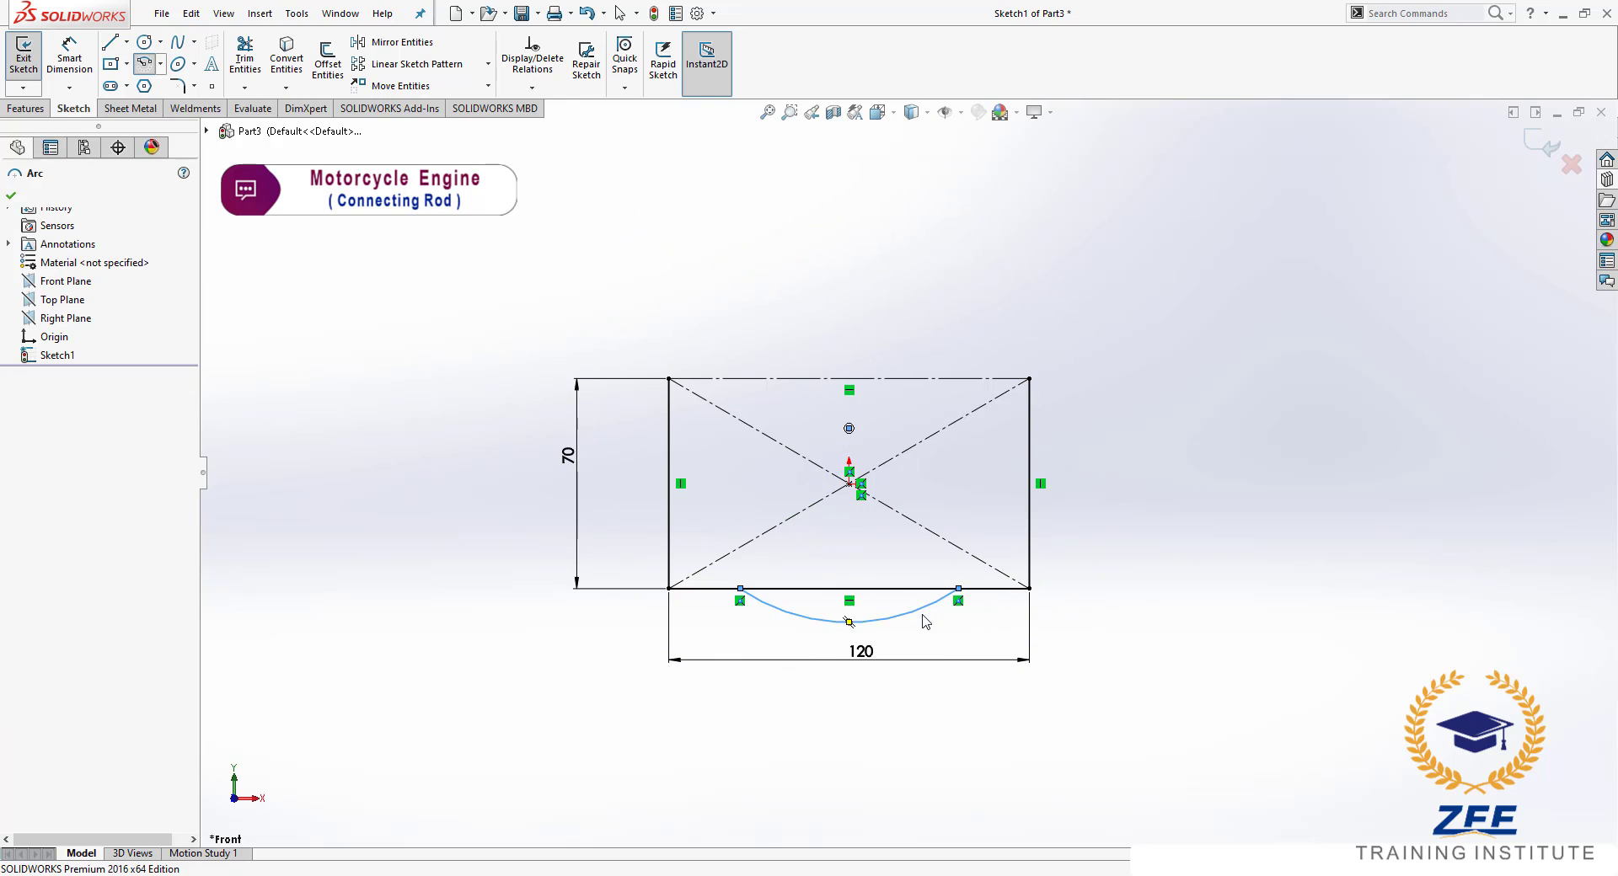
{"action": "scroll", "coordinate": [878, 526], "scroll_direction": "down", "scroll_amount": 1}
- Align the arc centre vertically with the origin and dimension it 20 above
{"action": "left_click", "coordinate": [845, 407]}
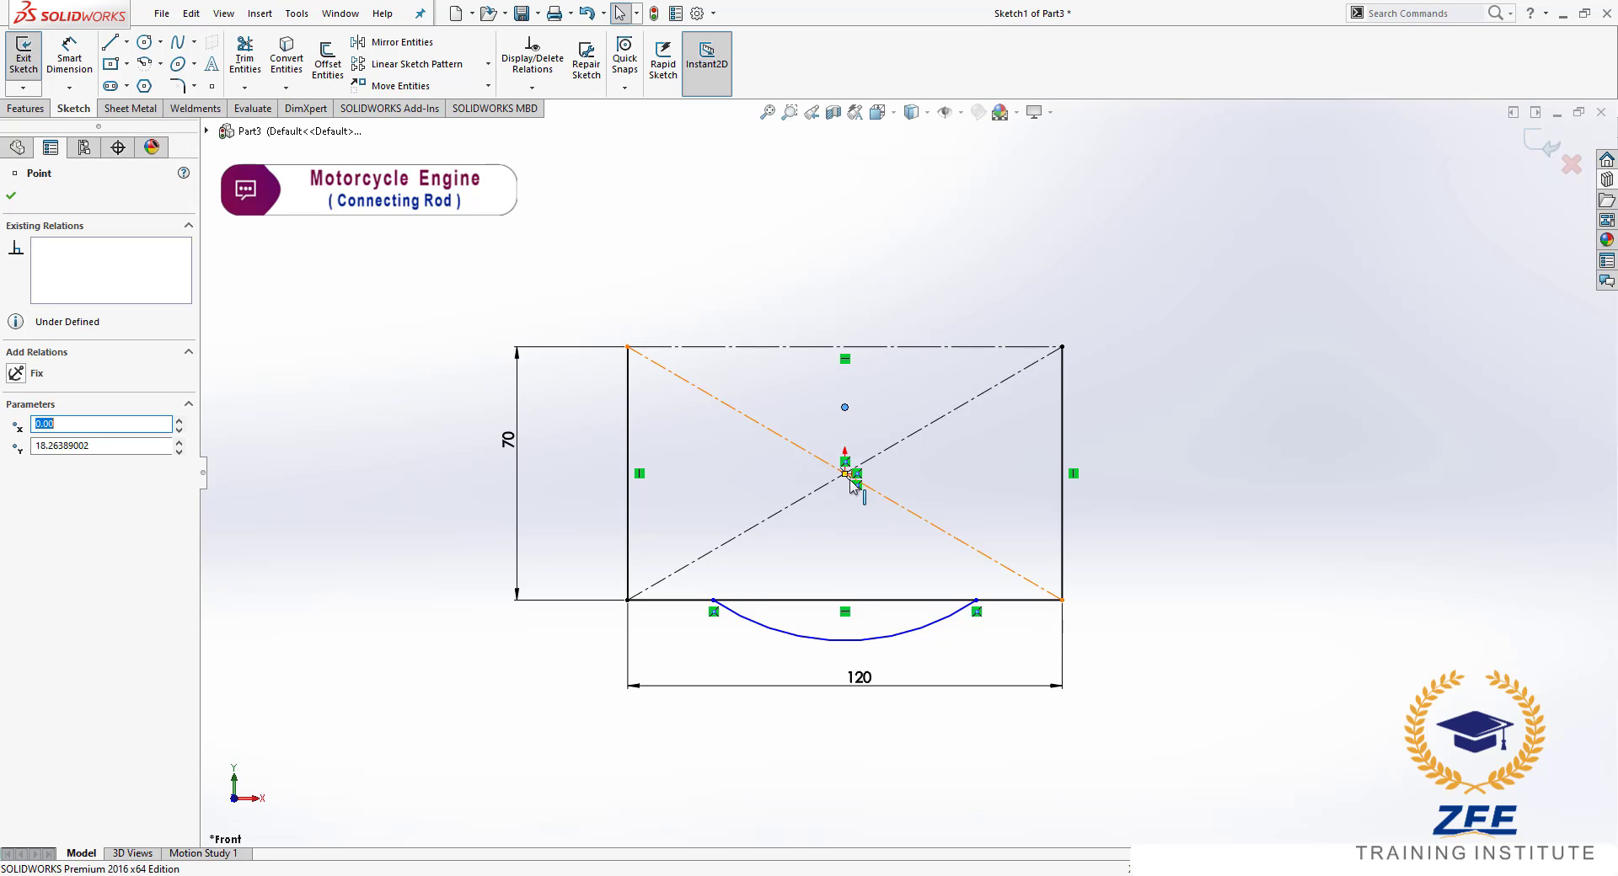
{"action": "left_click", "coordinate": [845, 474], "text": "ctrl"}
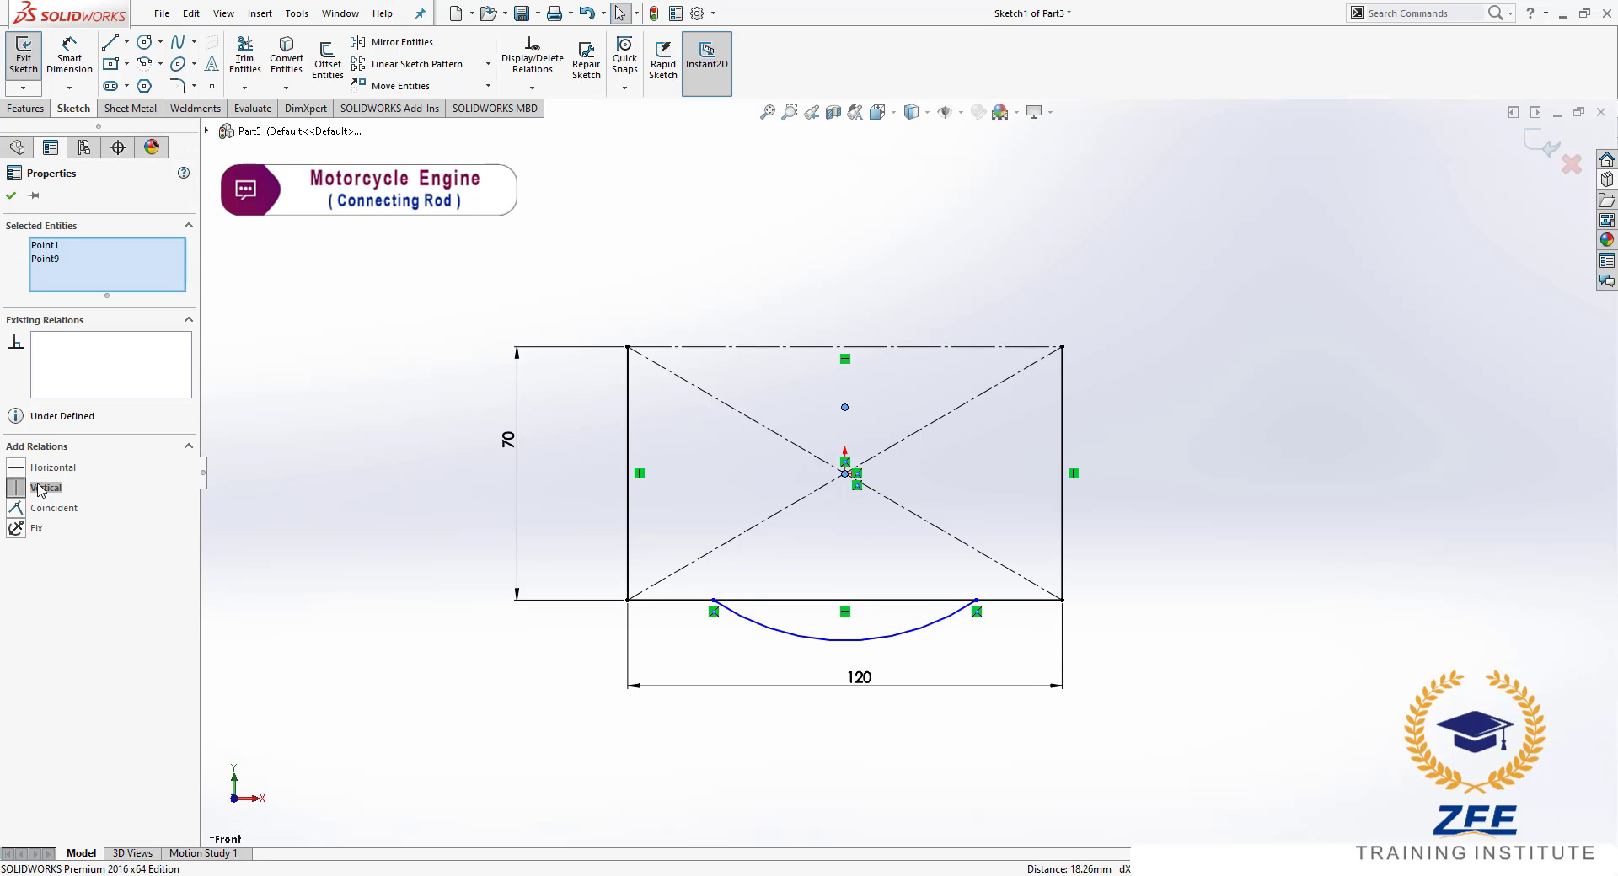
{"action": "left_click", "coordinate": [369, 497]}
{"action": "left_click", "coordinate": [69, 54]}
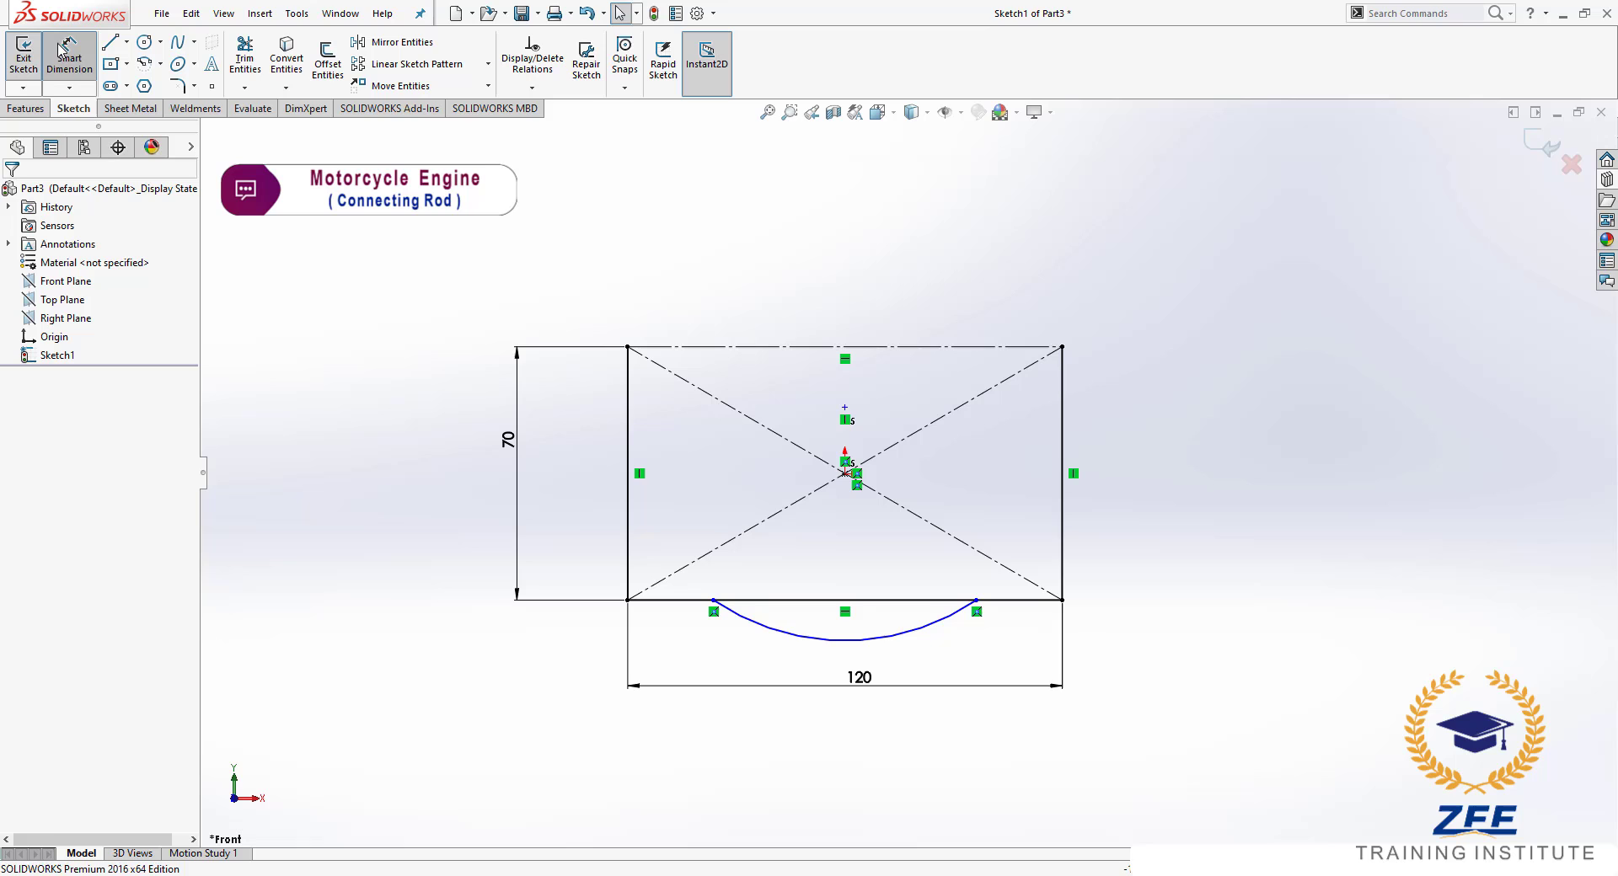
{"action": "left_click", "coordinate": [845, 408]}
{"action": "left_click", "coordinate": [845, 474]}
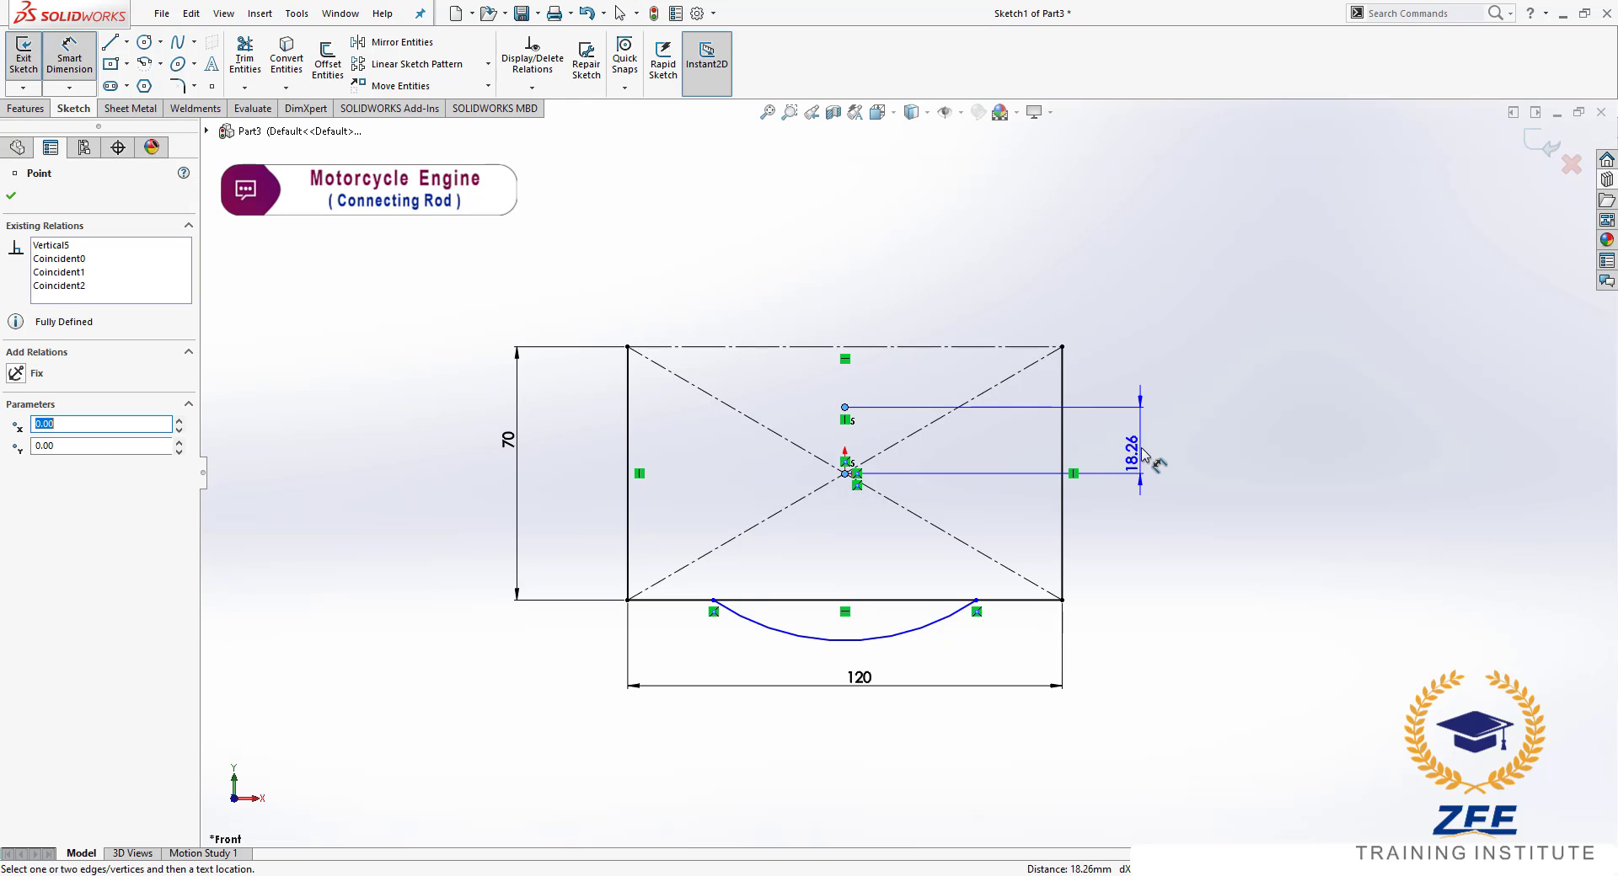
{"action": "left_click", "coordinate": [1141, 451]}
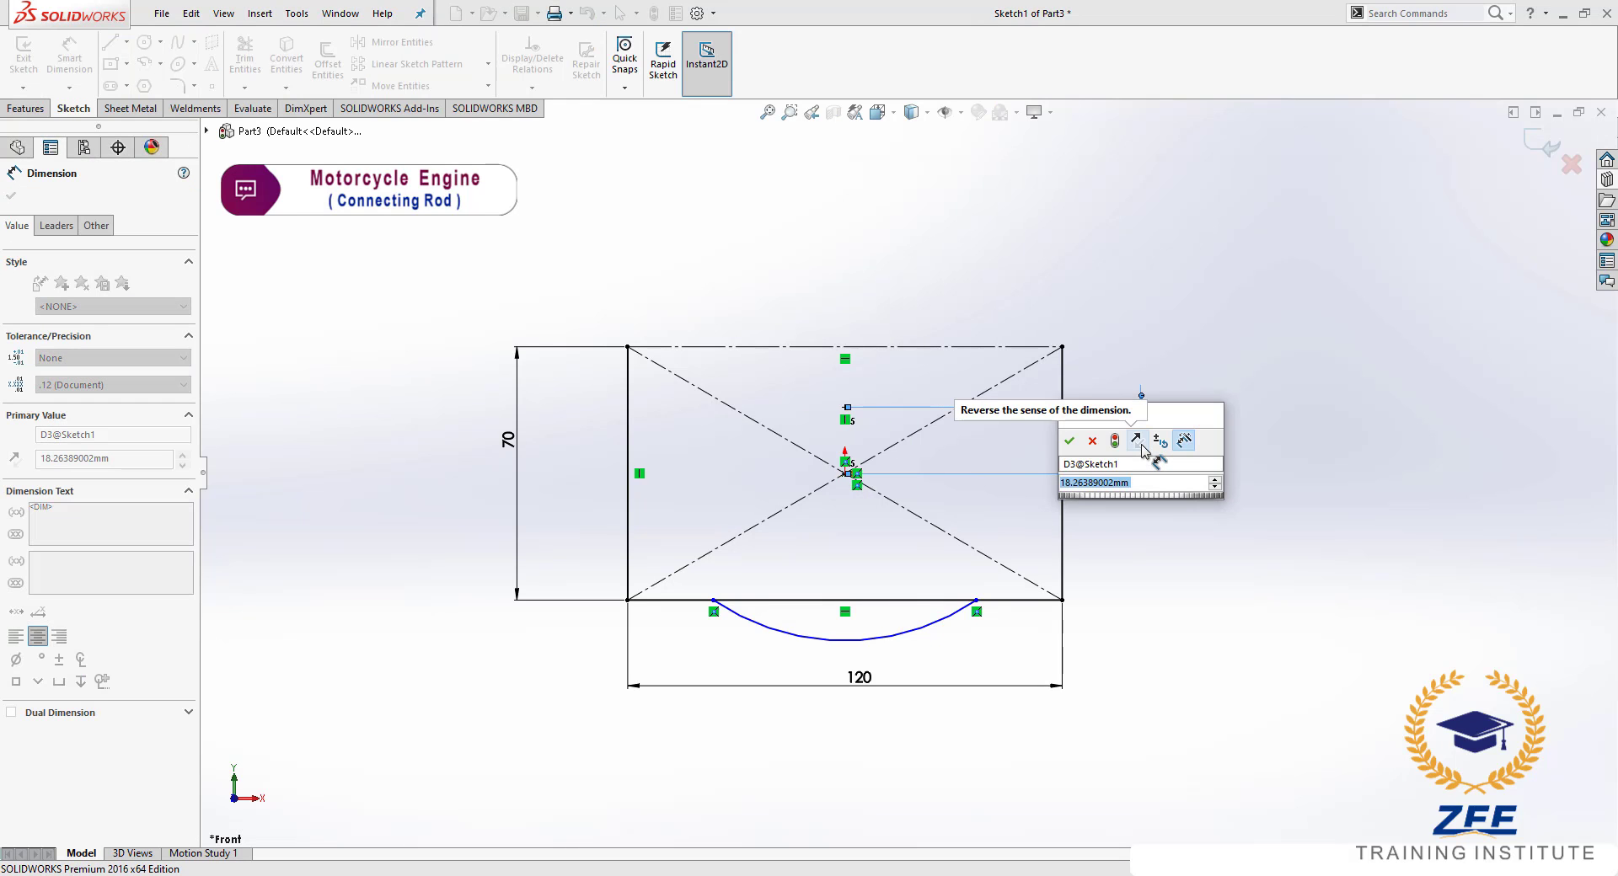
{"action": "type", "text": "20"}
{"action": "left_click", "coordinate": [1069, 441]}
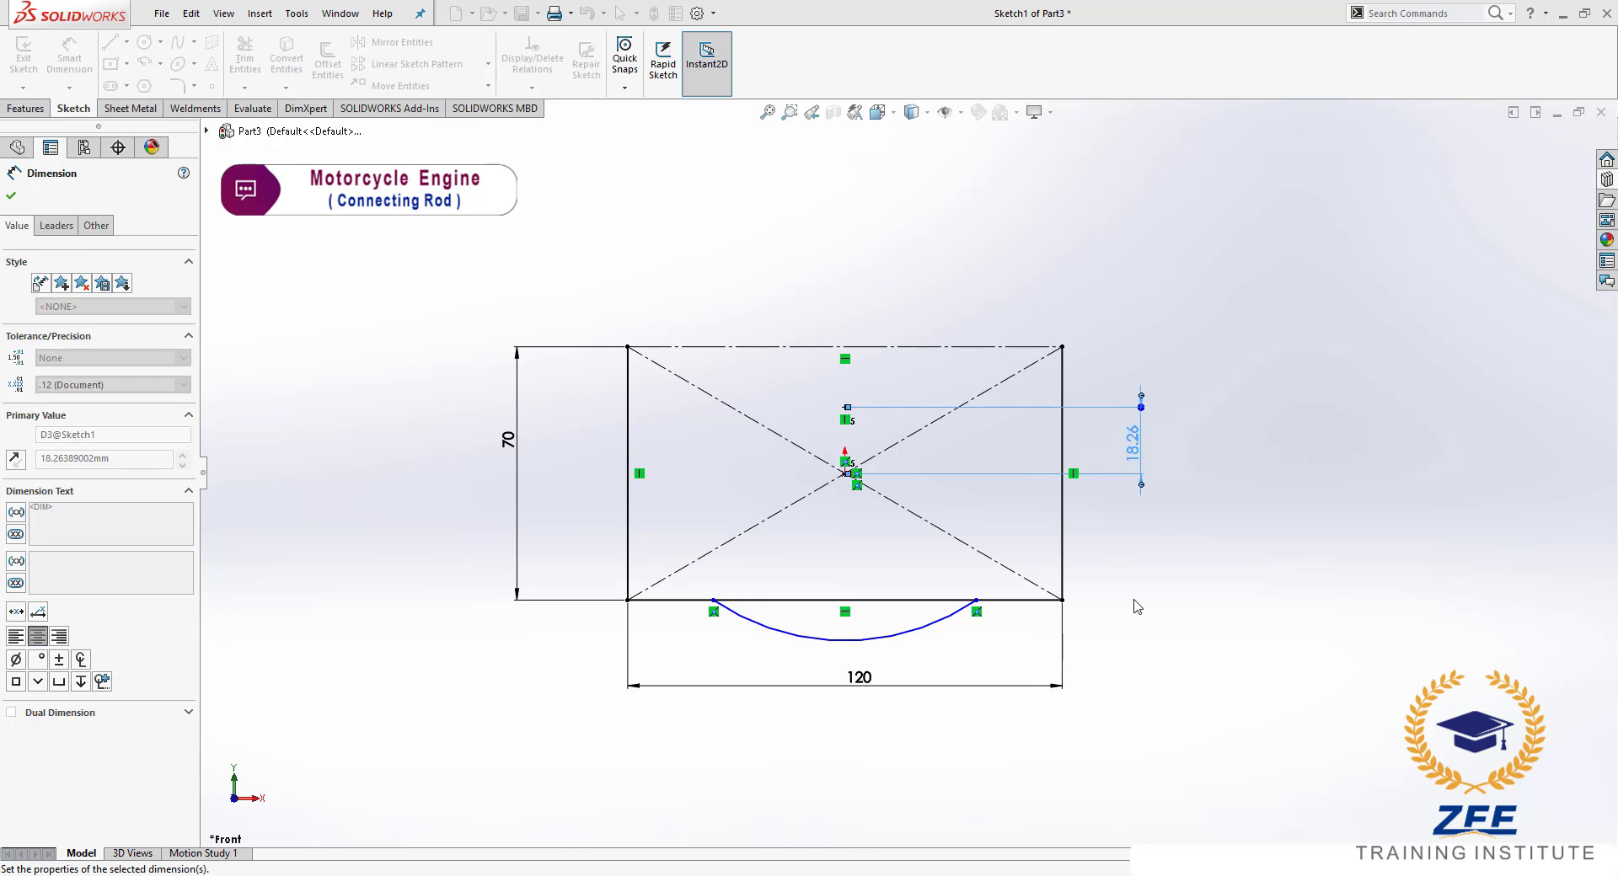
- Dimension the bottom arc to radius 65
{"action": "scroll", "coordinate": [862, 529], "scroll_direction": "down", "scroll_amount": 1}
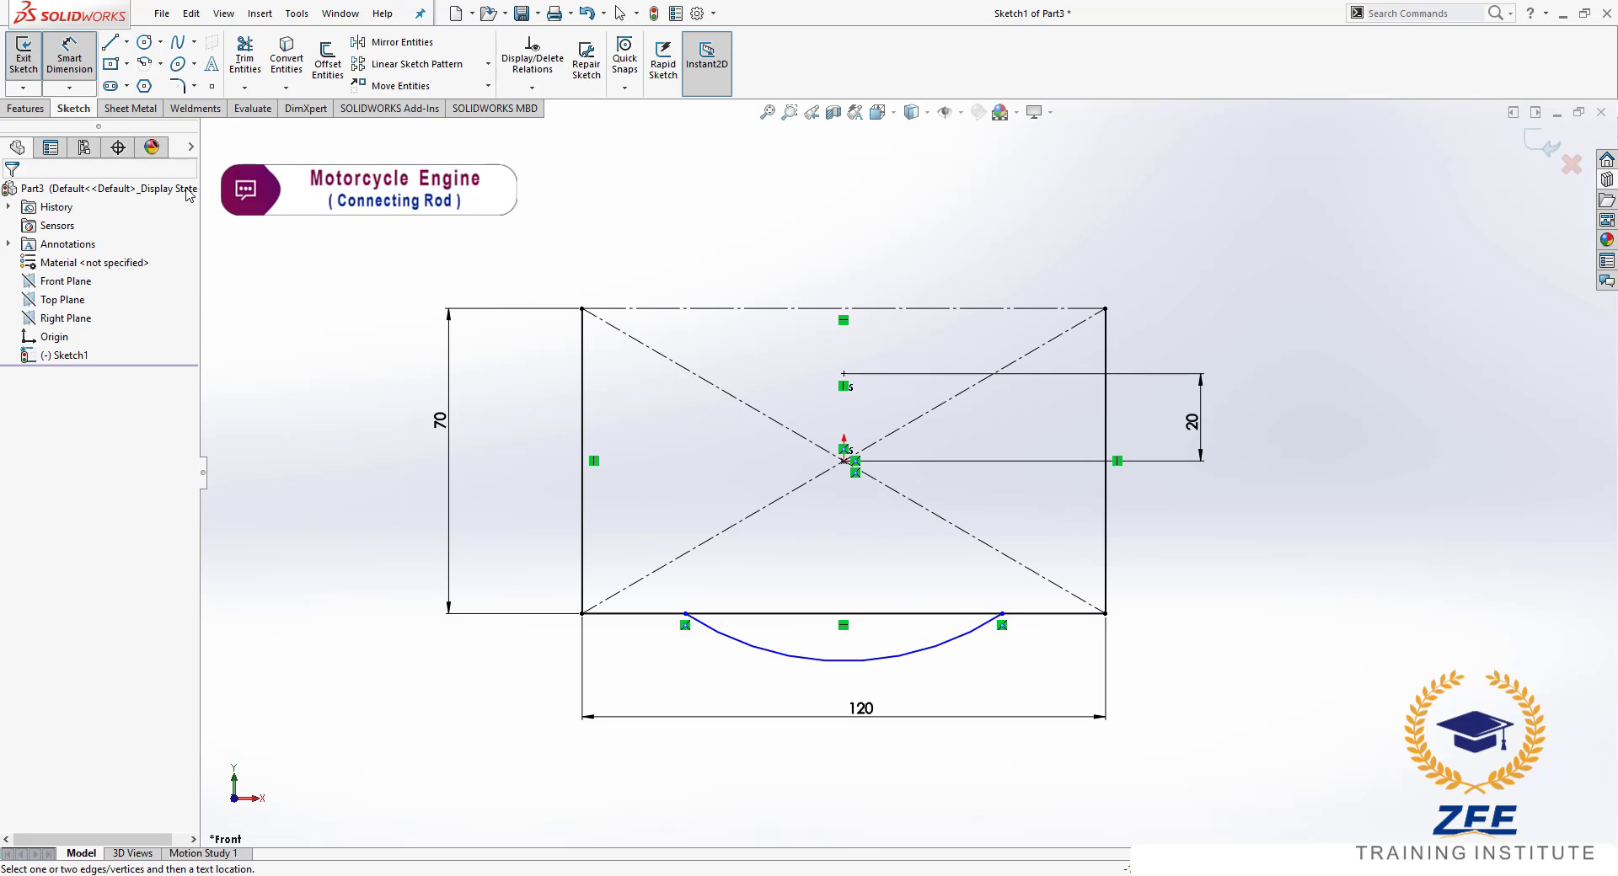
{"action": "left_click", "coordinate": [885, 658]}
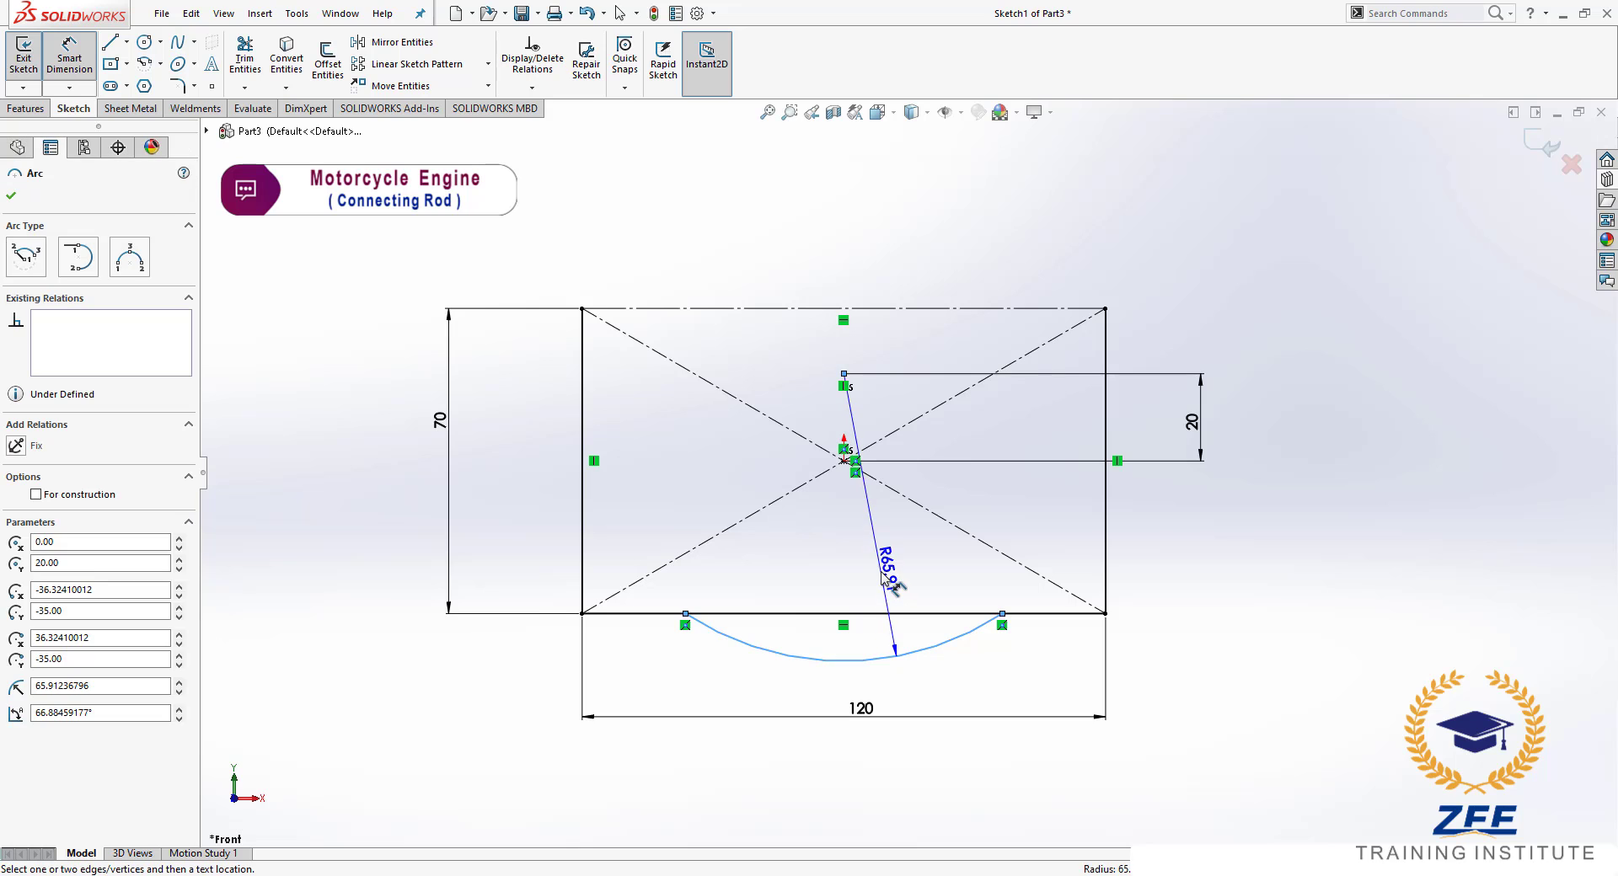
{"action": "left_click", "coordinate": [894, 575]}
{"action": "type", "text": "65"}
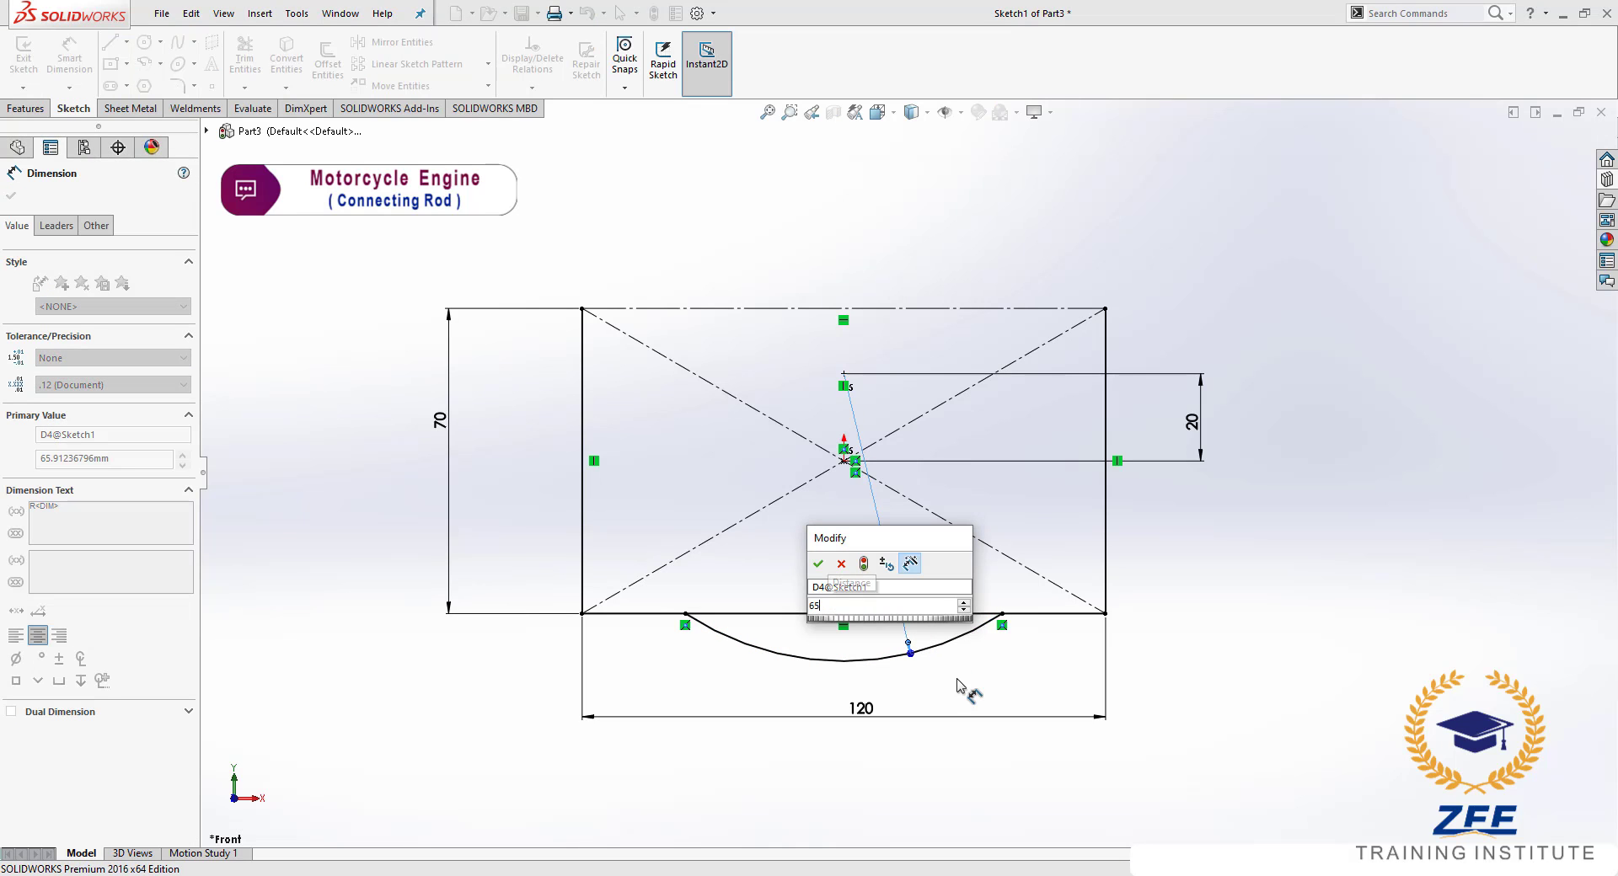
{"action": "key", "text": "Return"}
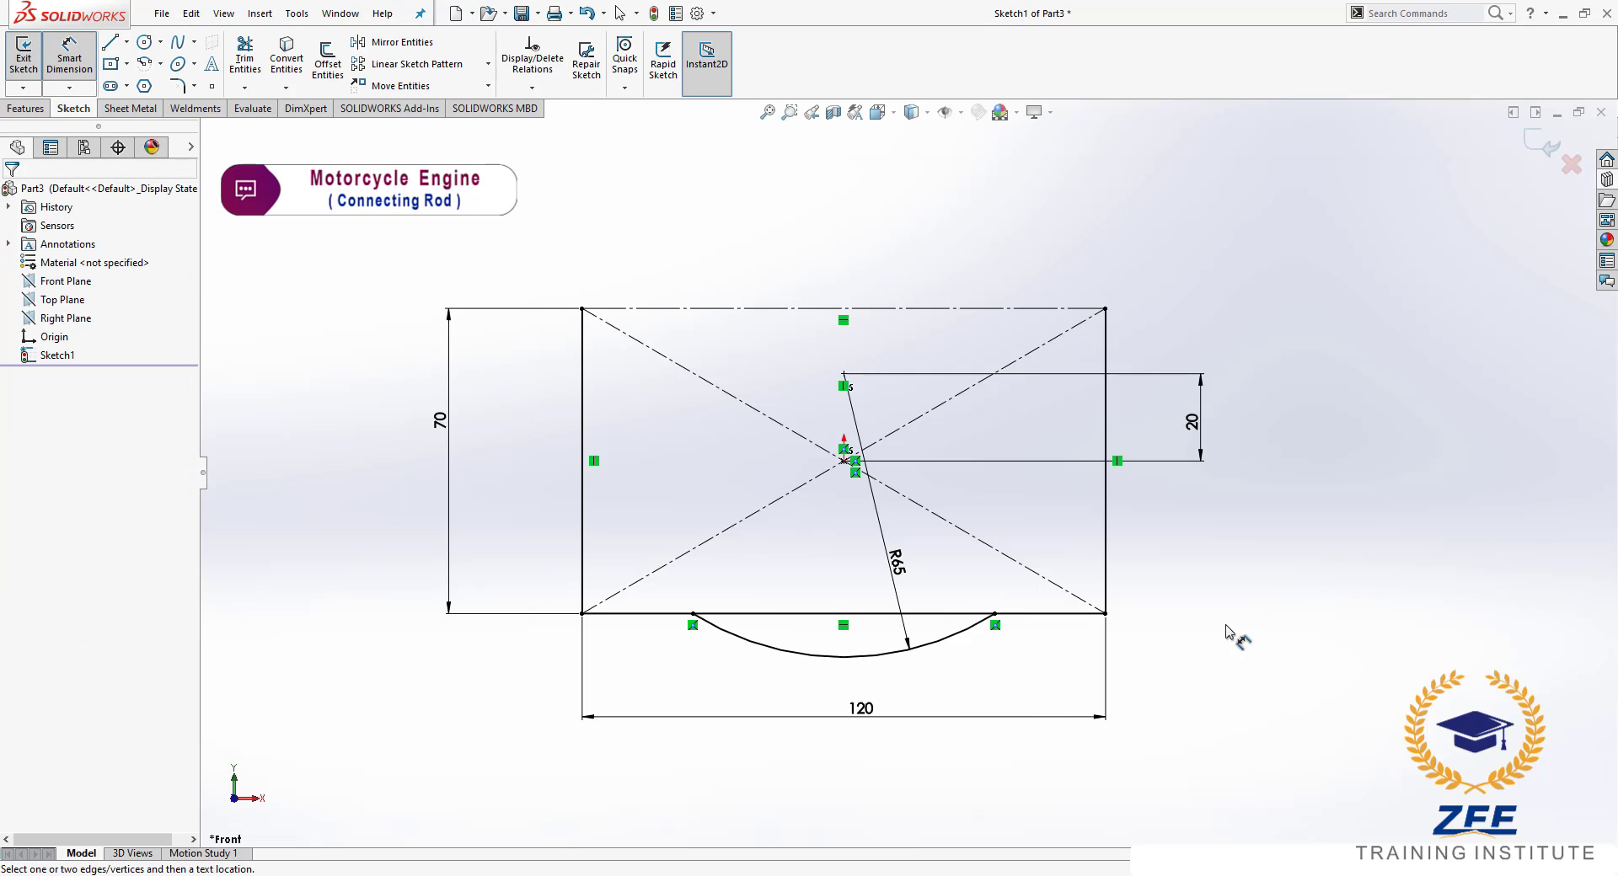
{"action": "key", "text": "Escape"}
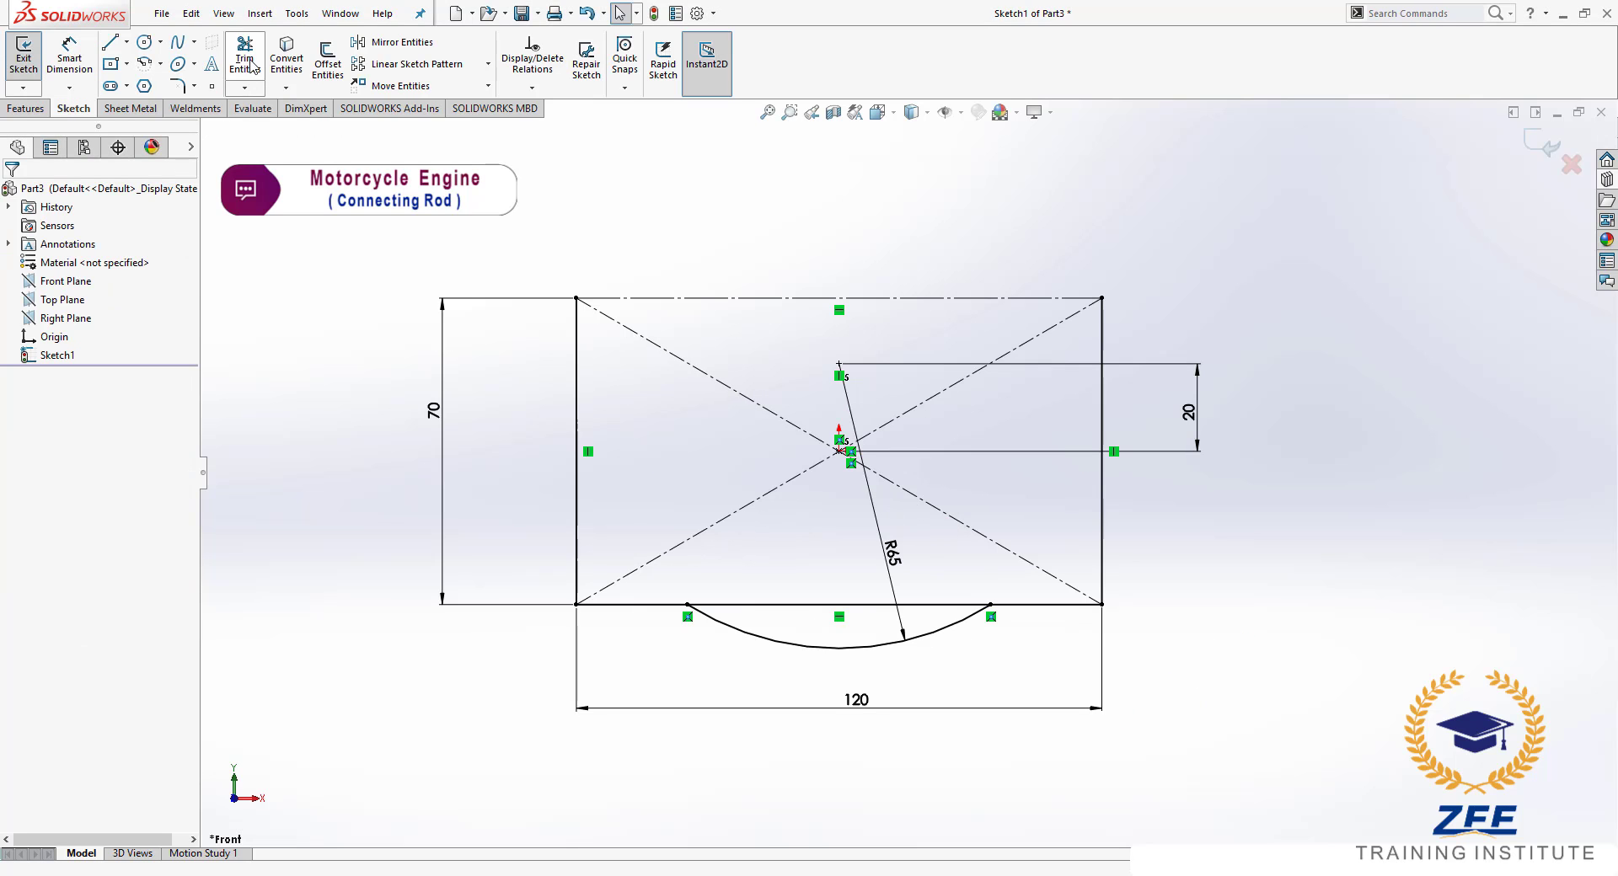
- Trim the bottom line segment between the arc ends
{"action": "left_click", "coordinate": [251, 68]}
{"action": "left_click_drag", "start_coordinate": [782, 583], "coordinate": [775, 617]}
{"action": "key", "text": "Escape"}
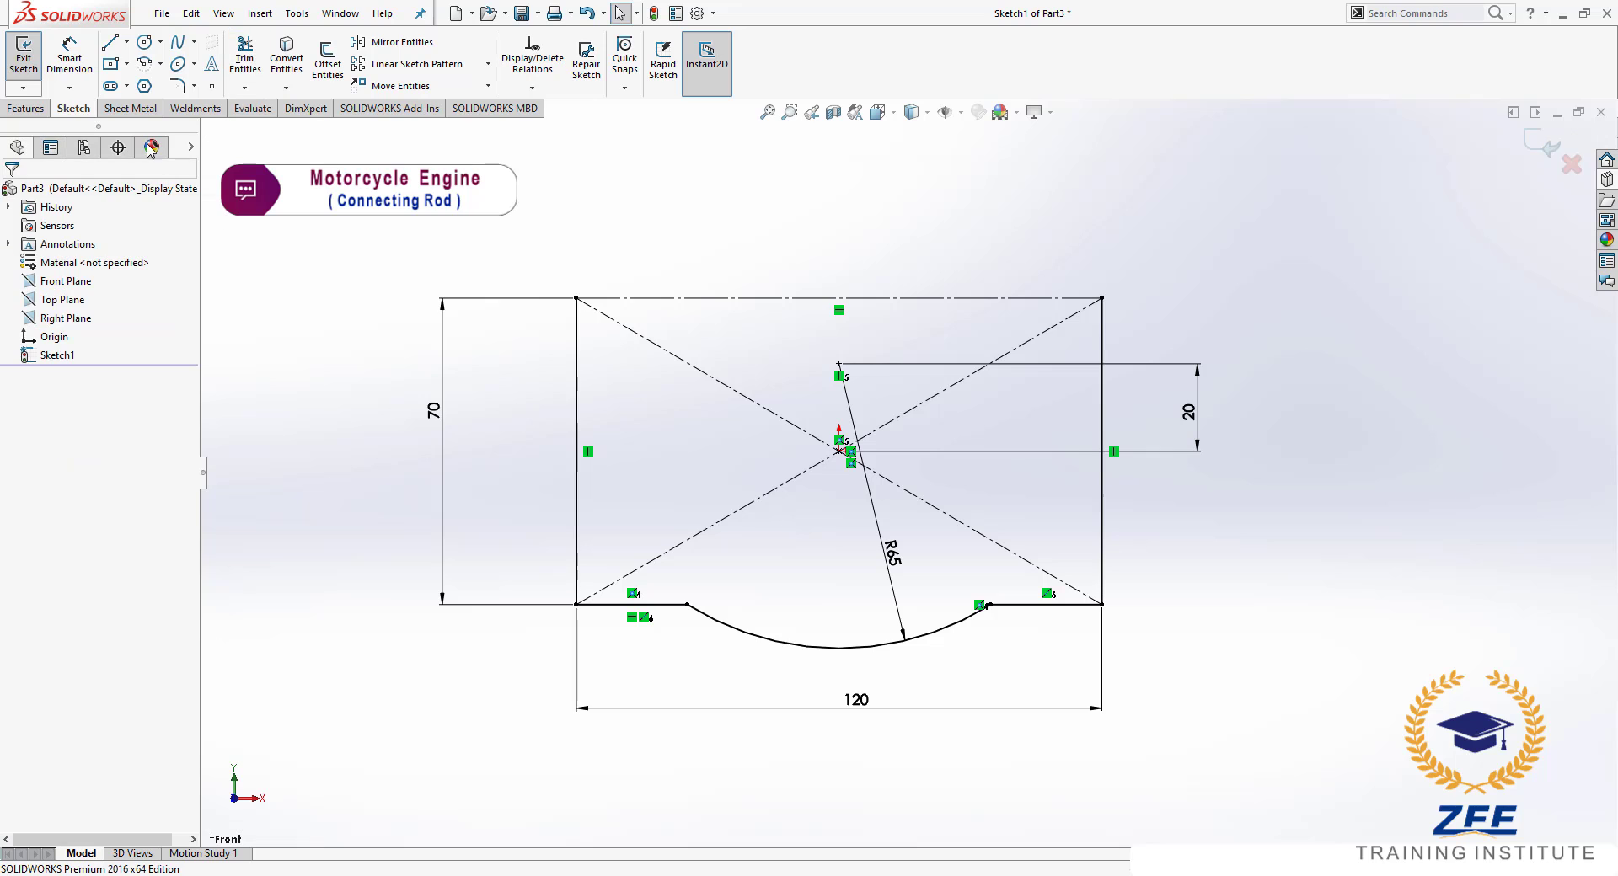
- Draw a vertical centerline from the origin down to the arc's lowest point
{"action": "left_click", "coordinate": [126, 42]}
{"action": "left_click", "coordinate": [148, 83]}
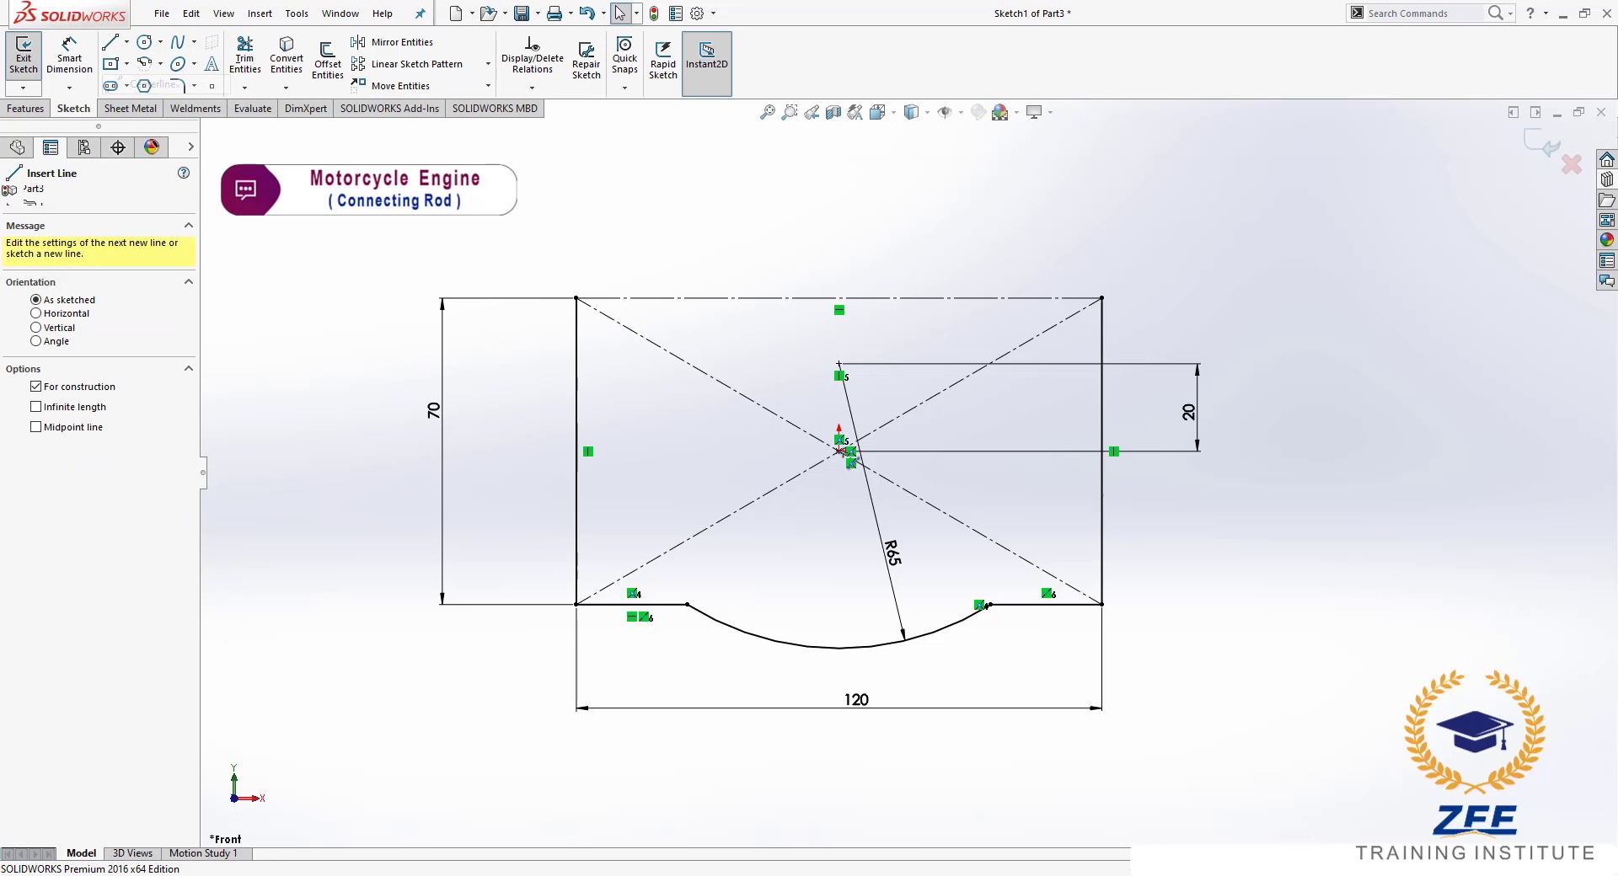
{"action": "left_click", "coordinate": [840, 451]}
{"action": "left_click", "coordinate": [839, 647]}
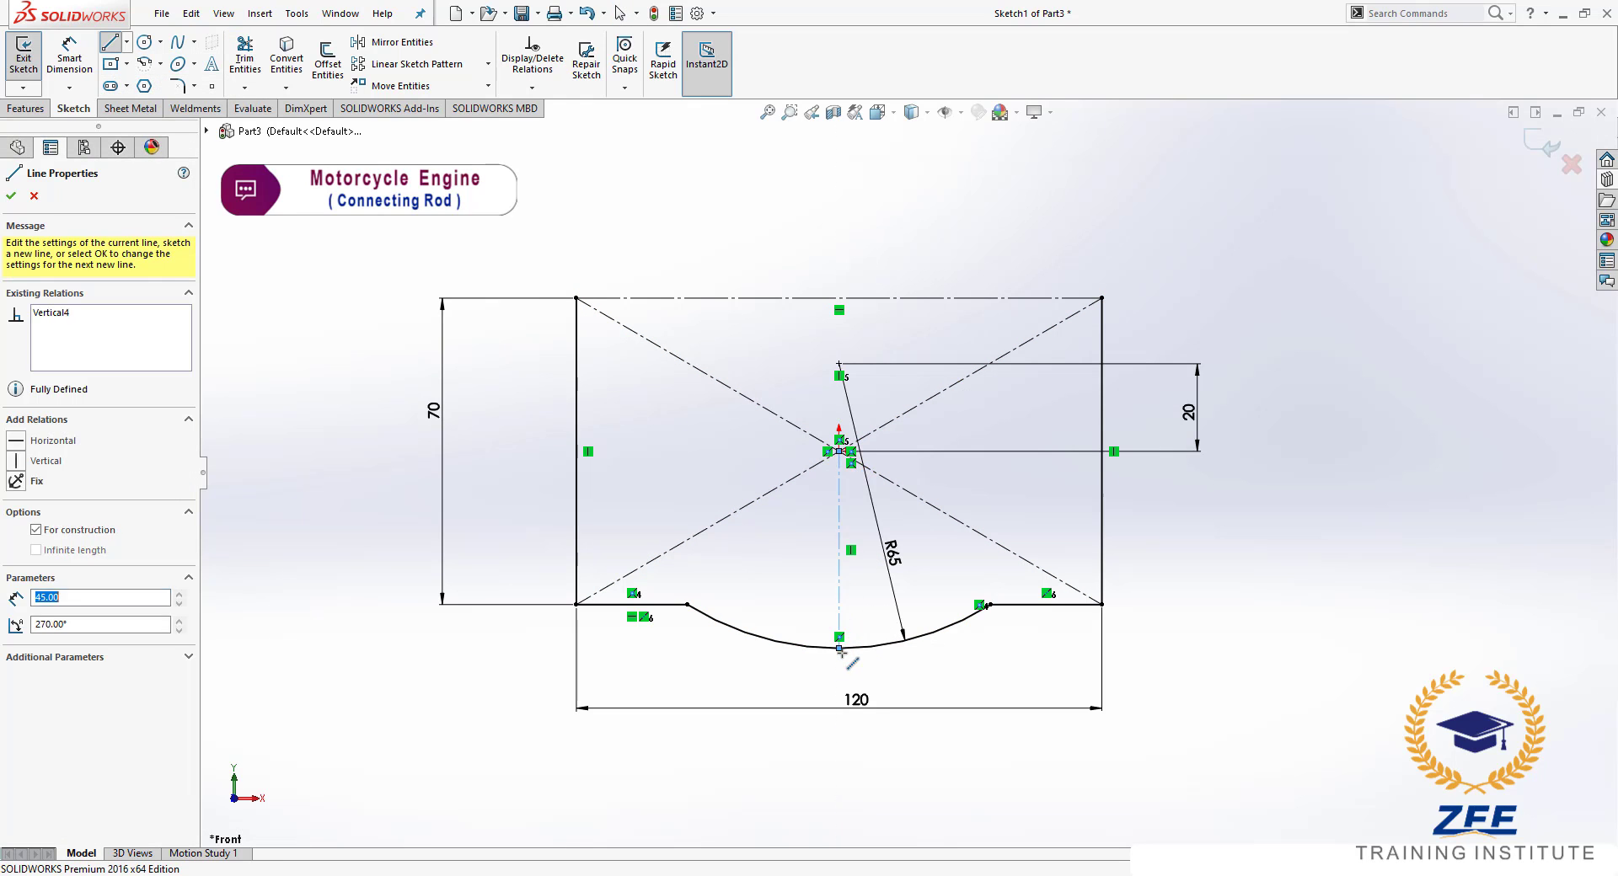
{"action": "key", "text": "Escape"}
{"action": "scroll", "coordinate": [816, 558], "scroll_direction": "down", "scroll_amount": 1}
{"action": "scroll", "coordinate": [969, 567], "scroll_direction": "up", "scroll_amount": 2}
{"action": "scroll", "coordinate": [1026, 368], "scroll_direction": "down", "scroll_amount": 3}
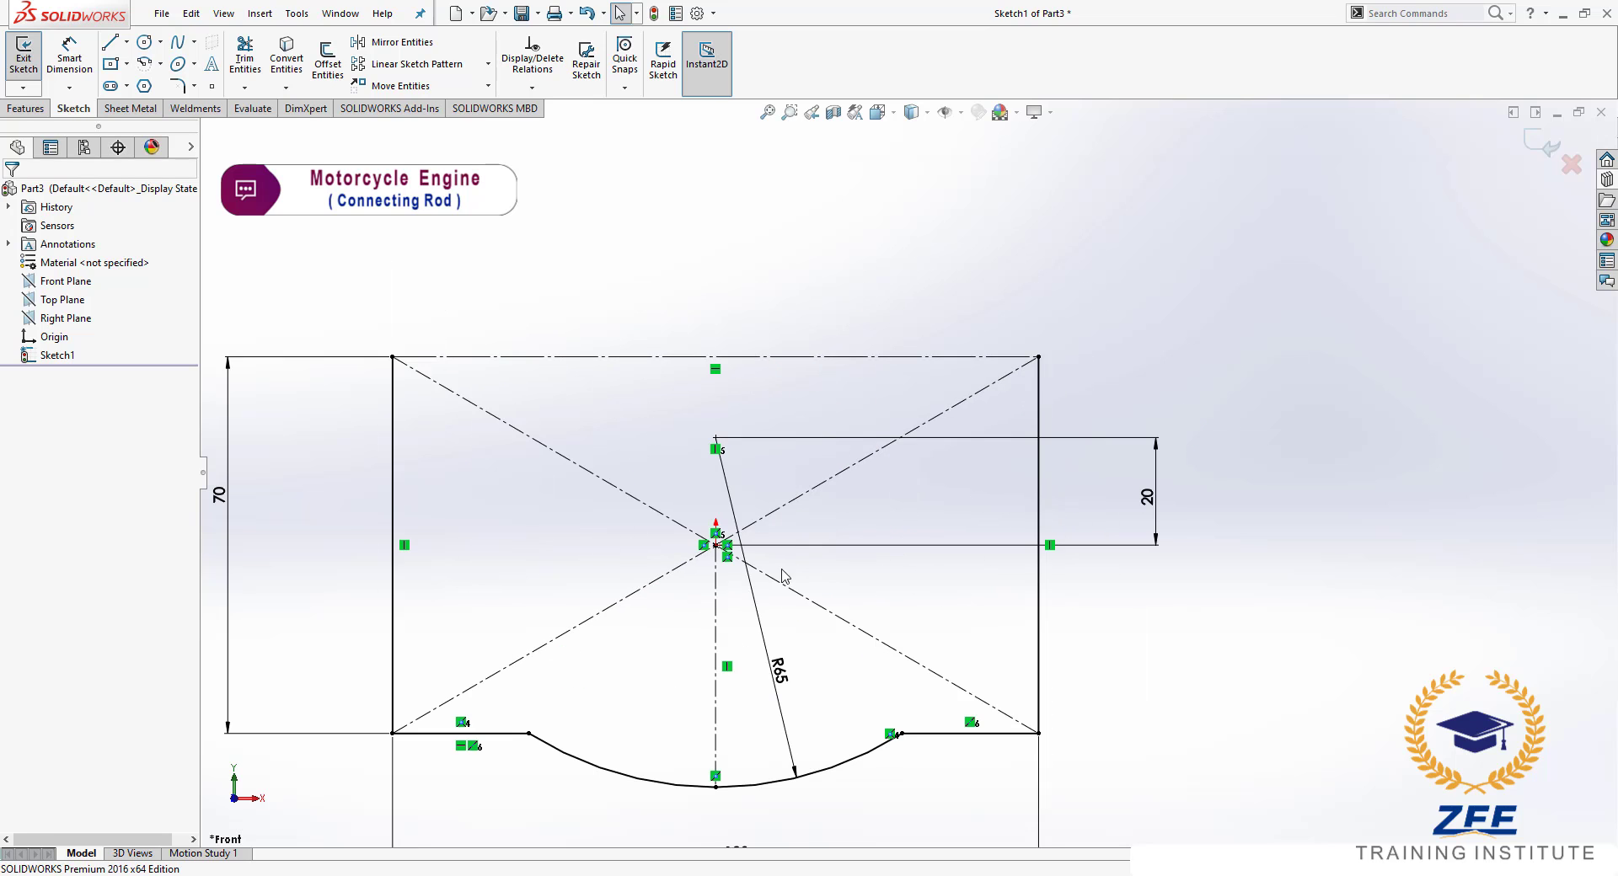
{"action": "scroll", "coordinate": [846, 490], "scroll_direction": "up", "scroll_amount": 2}
{"action": "scroll", "coordinate": [856, 343], "scroll_direction": "up", "scroll_amount": 2}
{"action": "scroll", "coordinate": [867, 322], "scroll_direction": "down", "scroll_amount": 2}
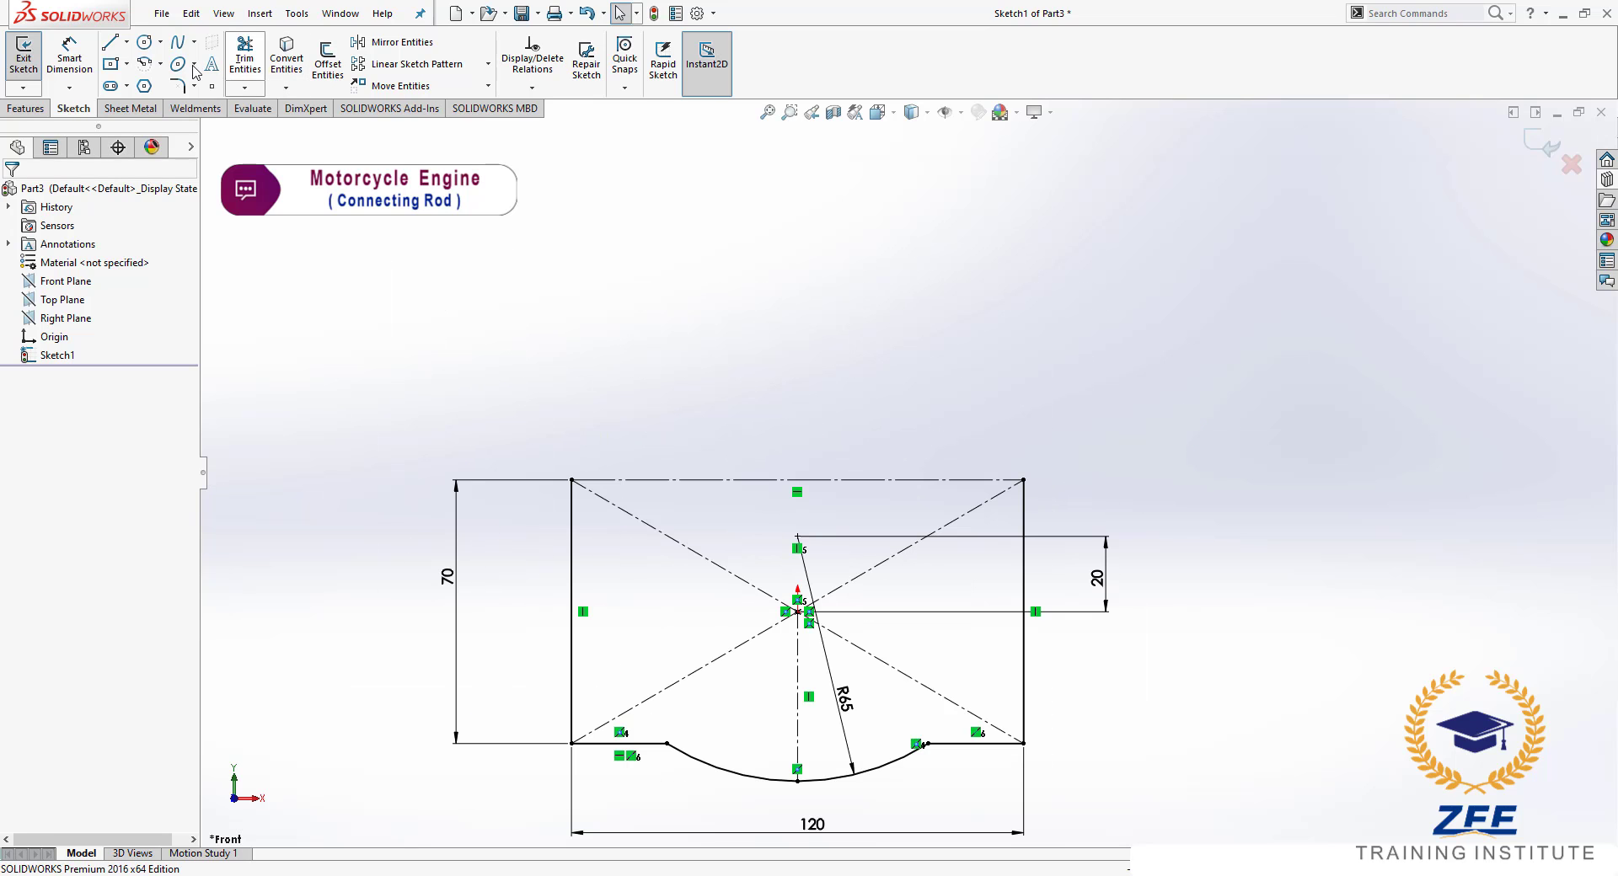
- Sketch a tall center rectangle above the first profile
{"action": "left_click", "coordinate": [127, 64]}
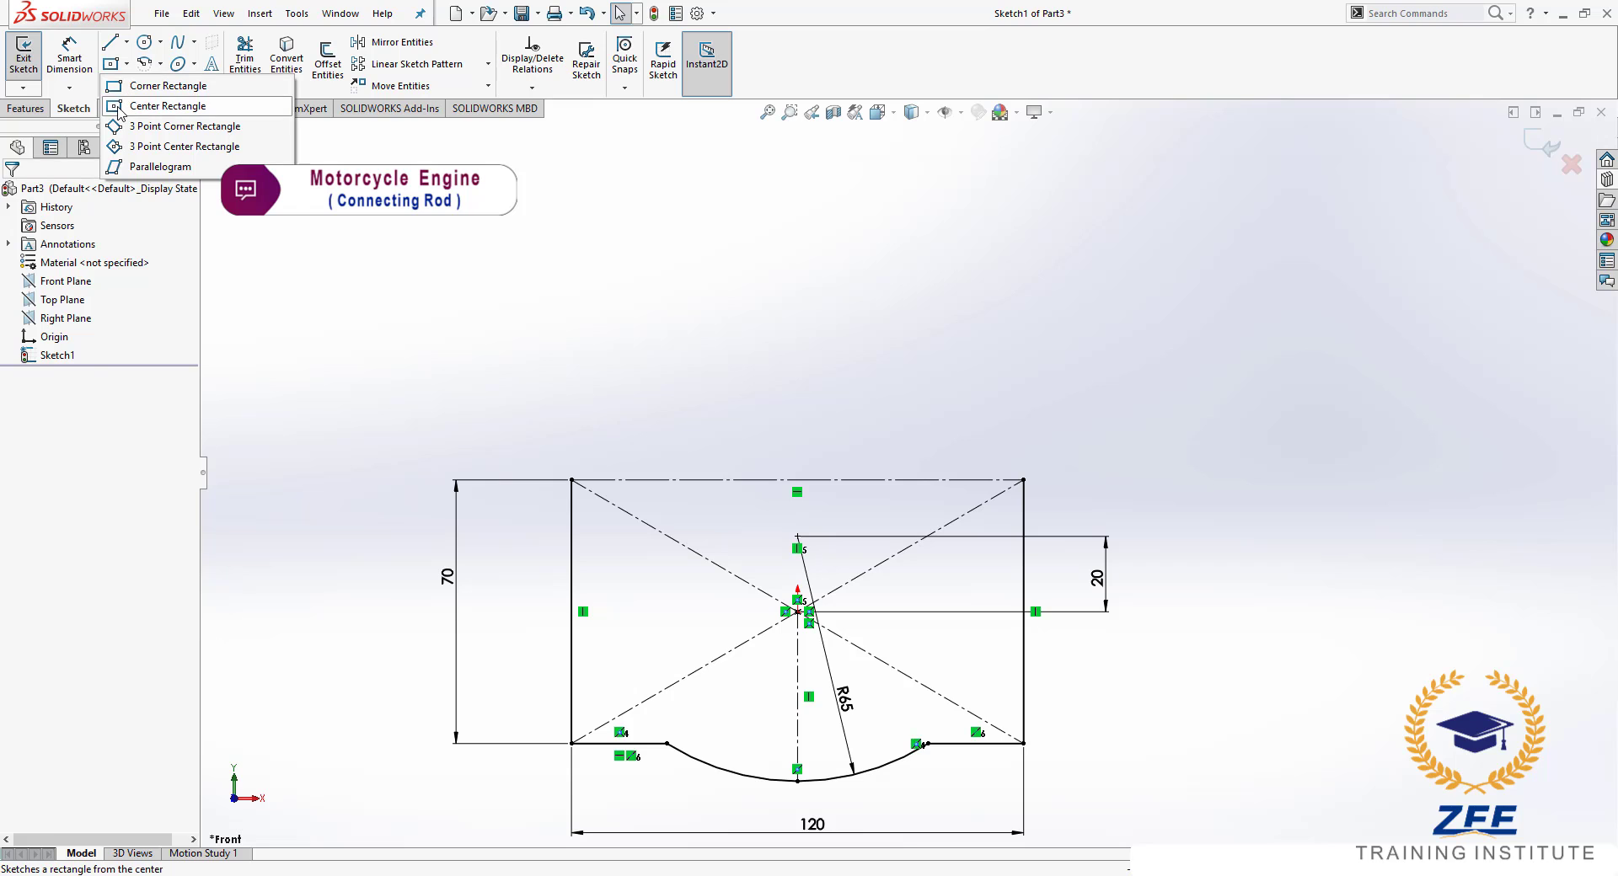
{"action": "left_click", "coordinate": [147, 102]}
{"action": "scroll", "coordinate": [885, 464], "scroll_direction": "up", "scroll_amount": 3}
{"action": "scroll", "coordinate": [982, 310], "scroll_direction": "down", "scroll_amount": 1}
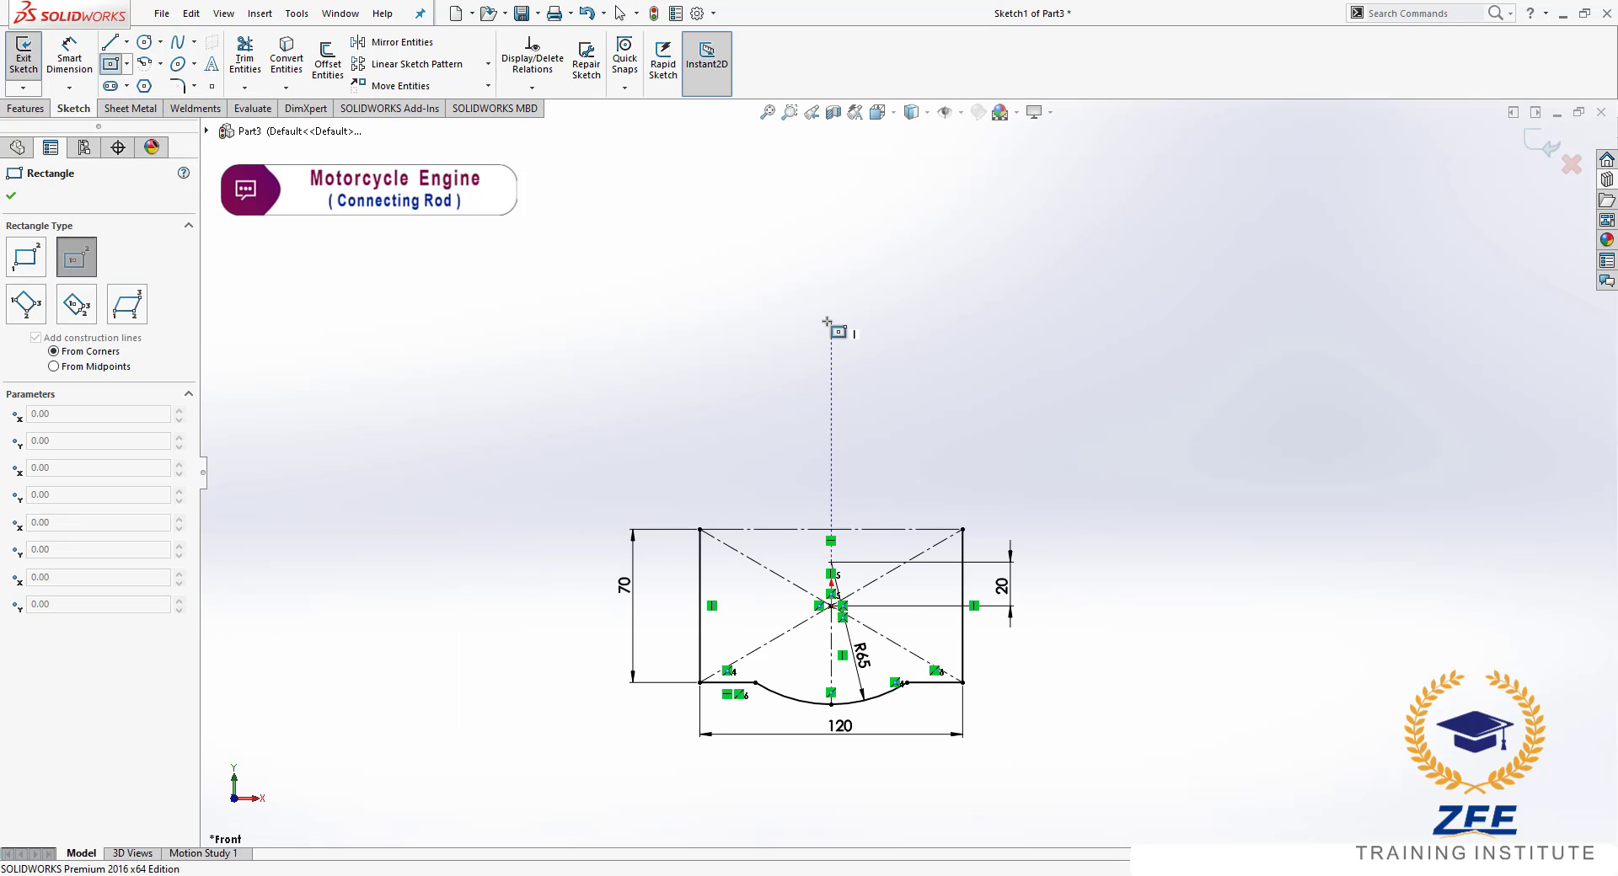
{"action": "left_click", "coordinate": [829, 320]}
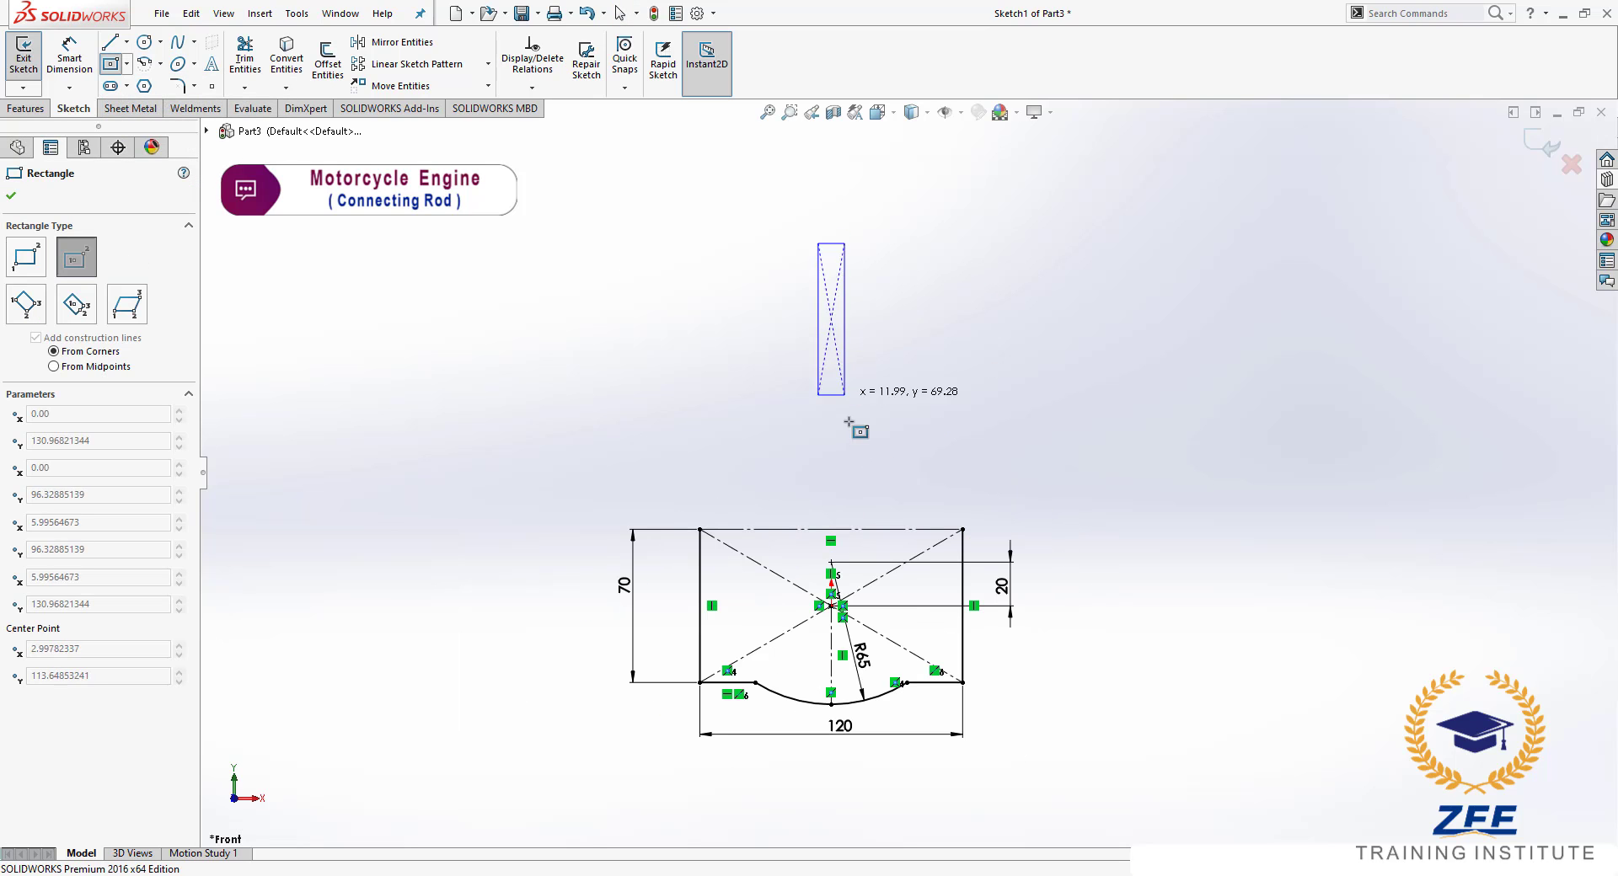
{"action": "left_click", "coordinate": [888, 500]}
{"action": "key", "text": "Escape"}
{"action": "scroll", "coordinate": [909, 657], "scroll_direction": "up", "scroll_amount": 1}
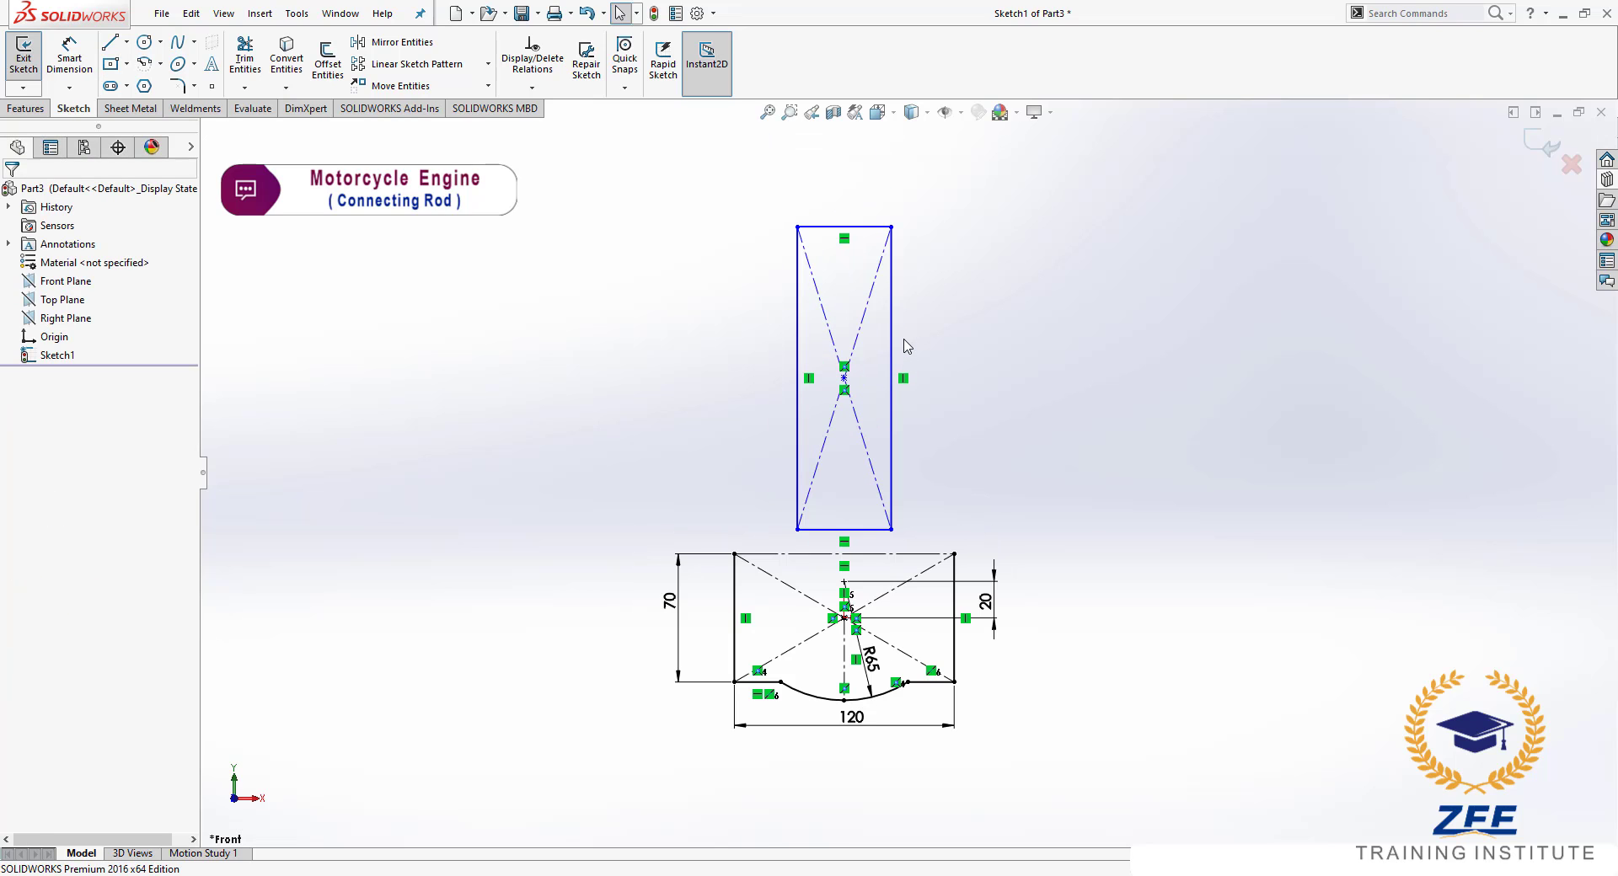
- Convert the upper rectangle to construction geometry
{"action": "left_click_drag", "start_coordinate": [754, 196], "coordinate": [960, 539]}
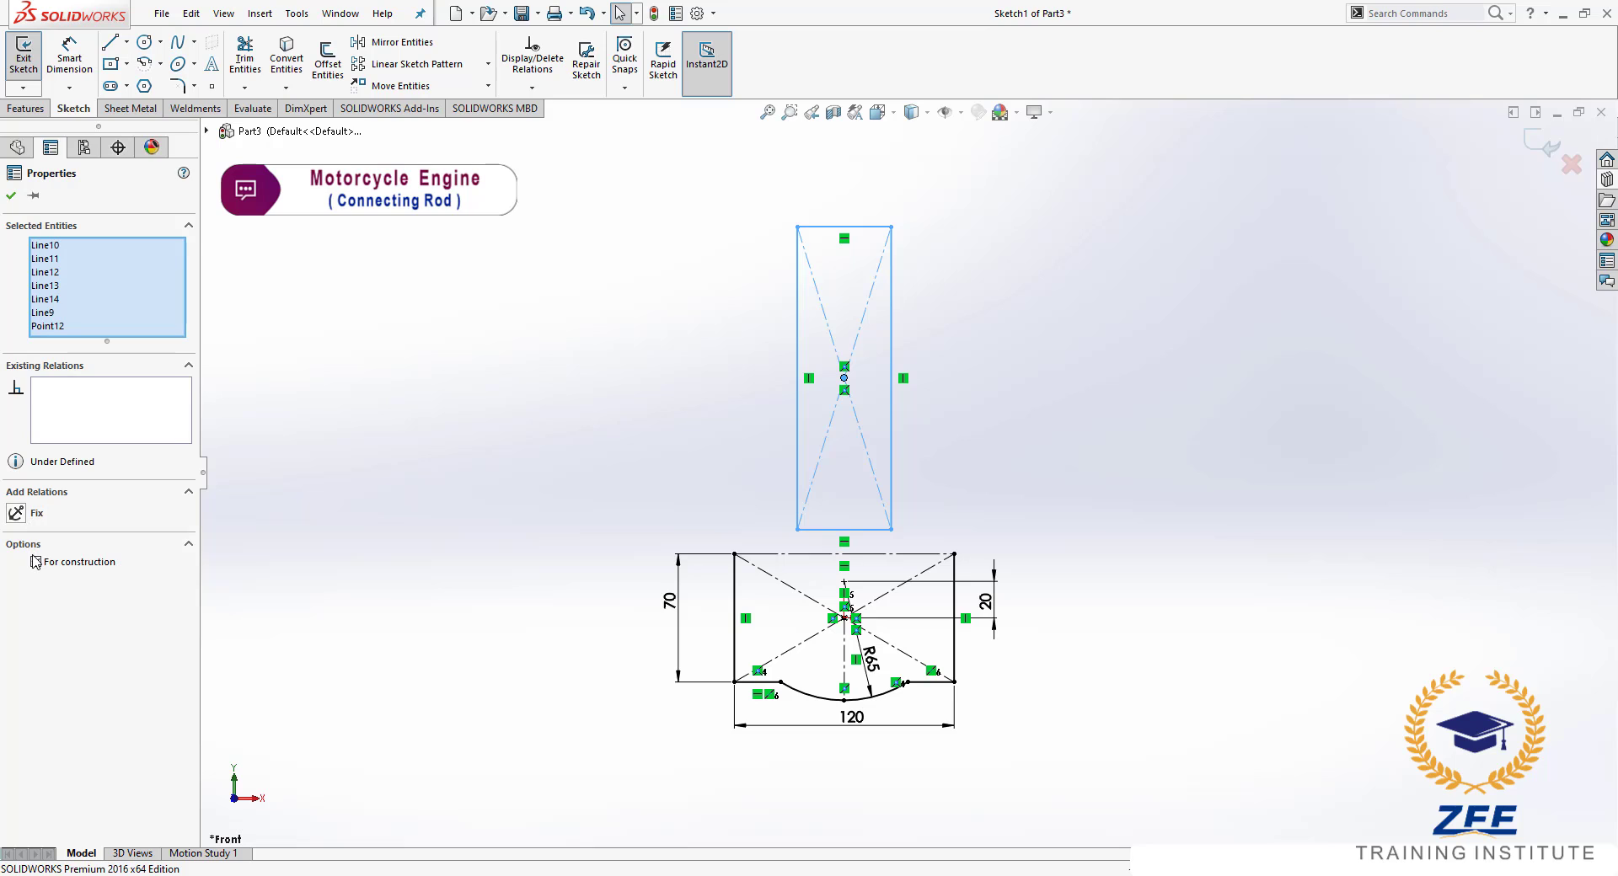
{"action": "left_click", "coordinate": [620, 383]}
{"action": "left_click_drag", "start_coordinate": [758, 160], "coordinate": [937, 559]}
{"action": "left_click", "coordinate": [640, 444]}
{"action": "left_click_drag", "start_coordinate": [752, 168], "coordinate": [935, 548]}
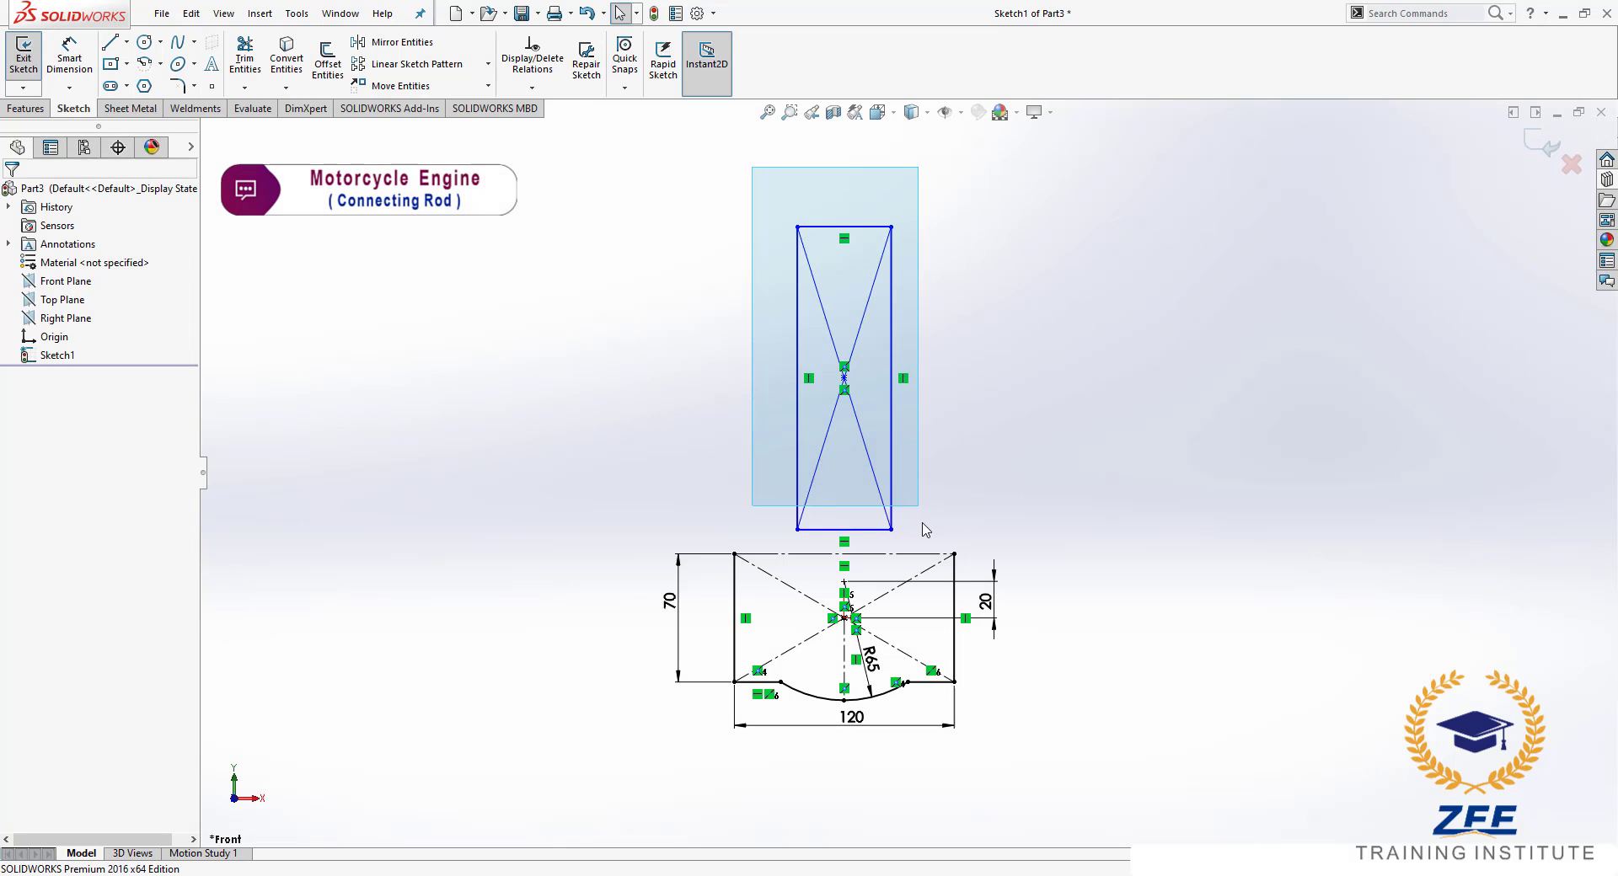
{"action": "left_click", "coordinate": [36, 563]}
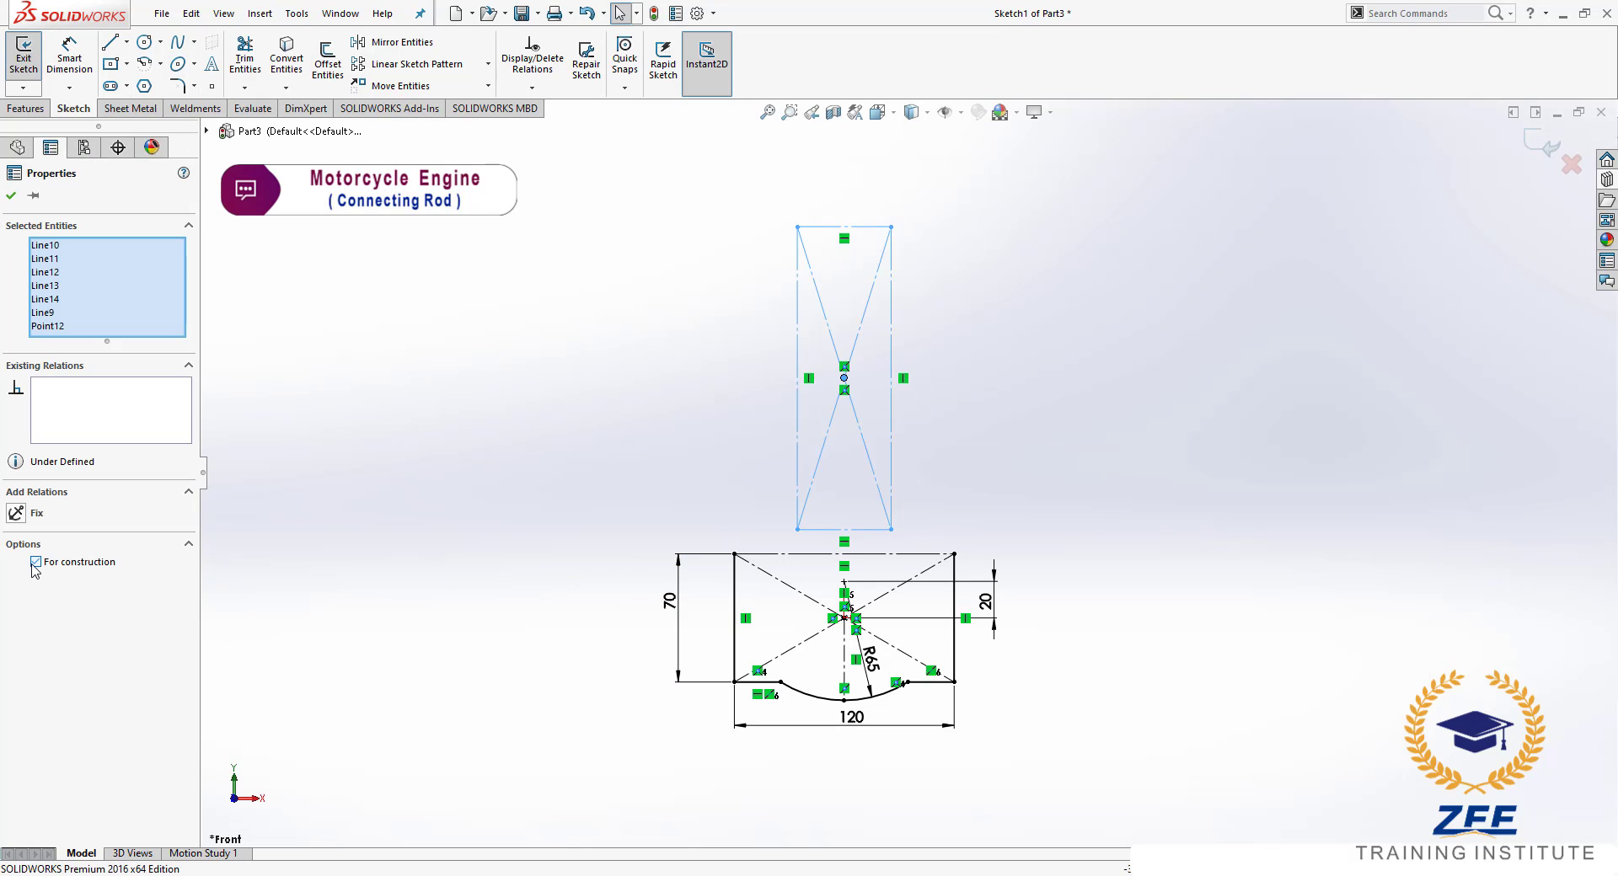
{"action": "left_click", "coordinate": [15, 197]}
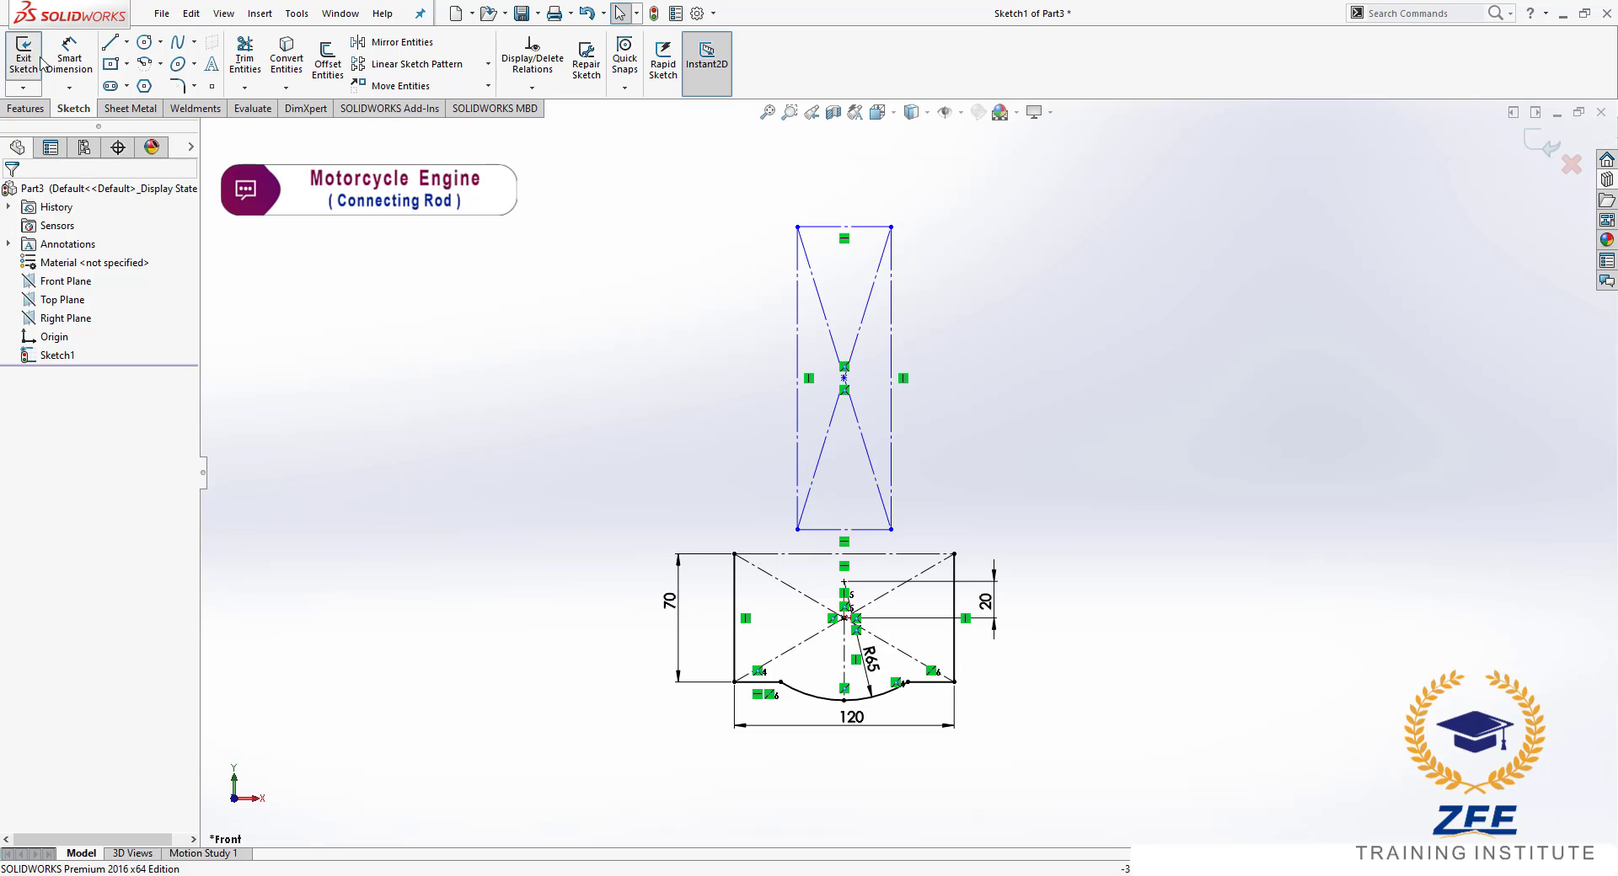
{"action": "left_click", "coordinate": [70, 52]}
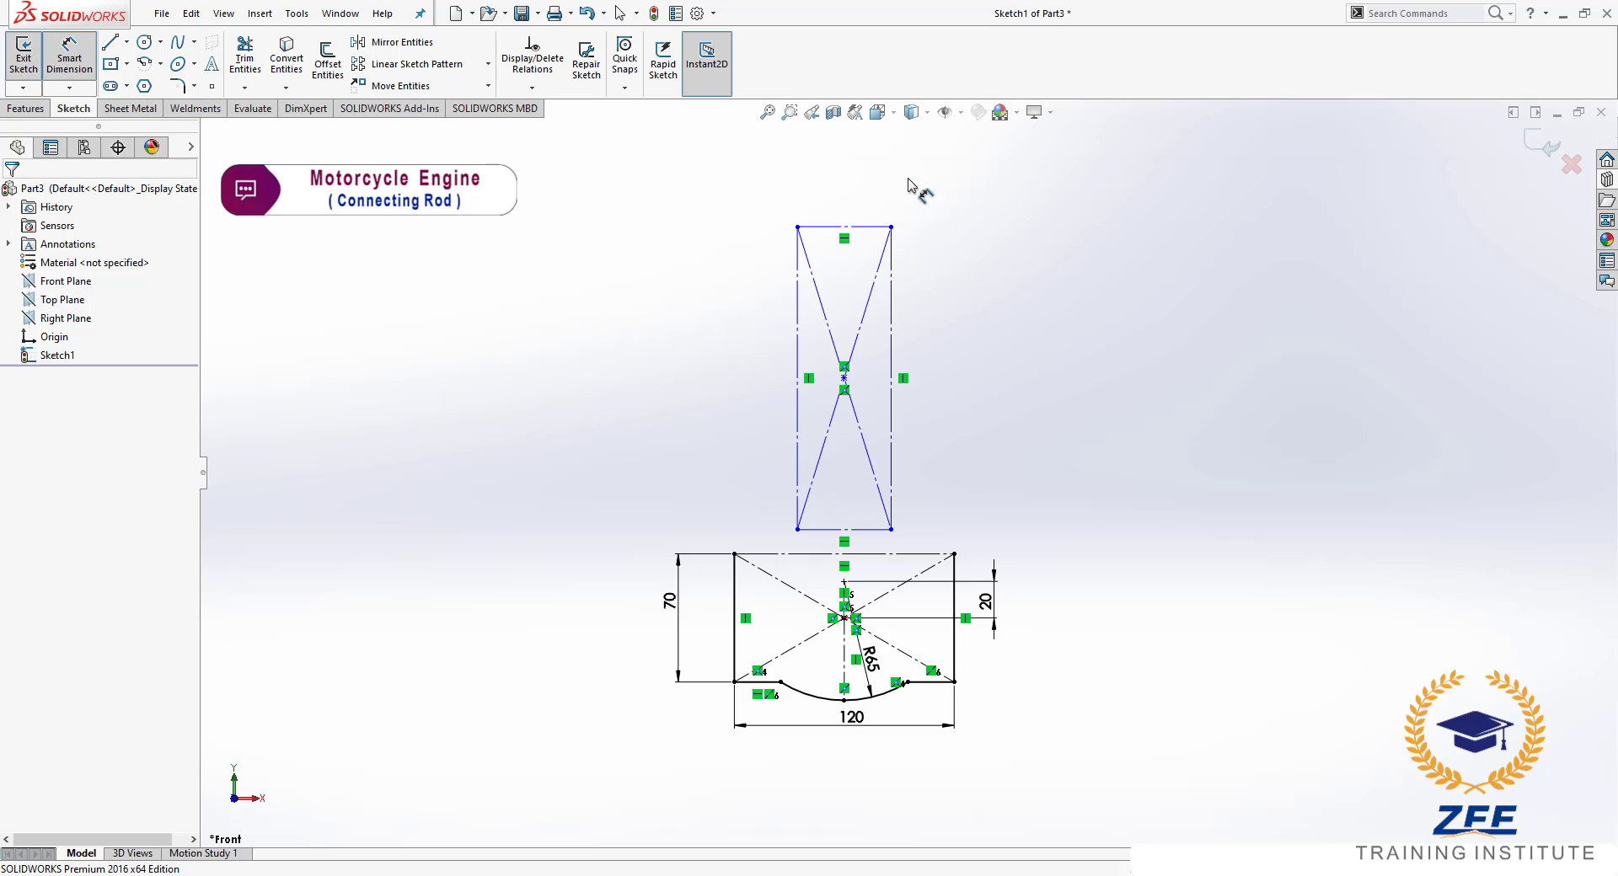
- Dimension the upper rectangle 34 wide and align its centre vertically with the origin
{"action": "left_click", "coordinate": [873, 234]}
{"action": "scroll", "coordinate": [868, 202], "scroll_direction": "up", "scroll_amount": 1}
{"action": "left_click", "coordinate": [863, 198]}
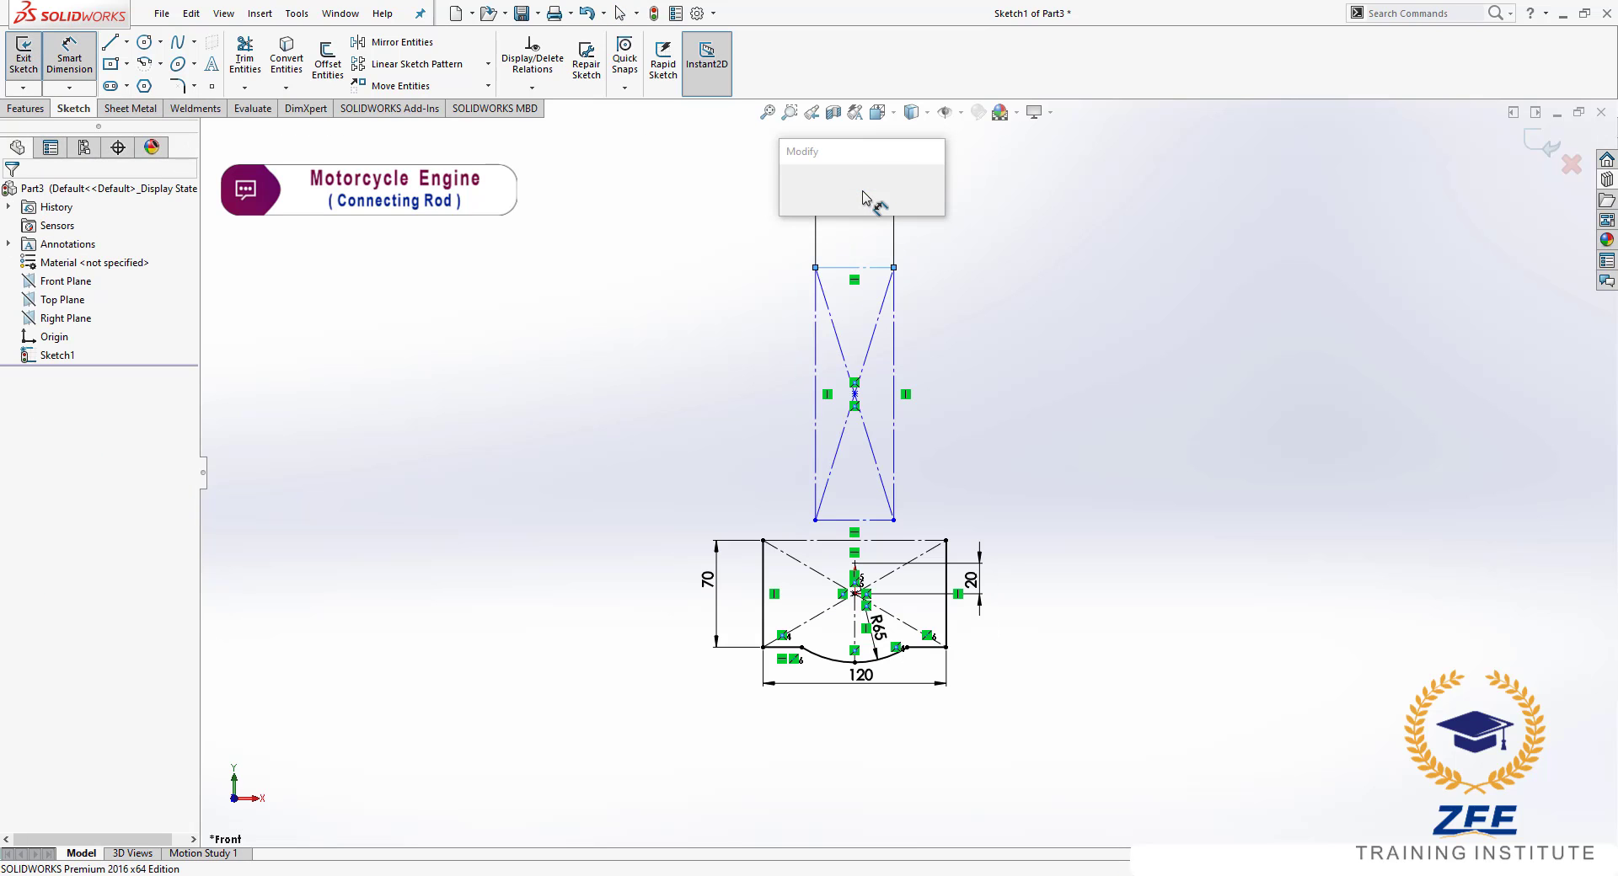
{"action": "type", "text": "34"}
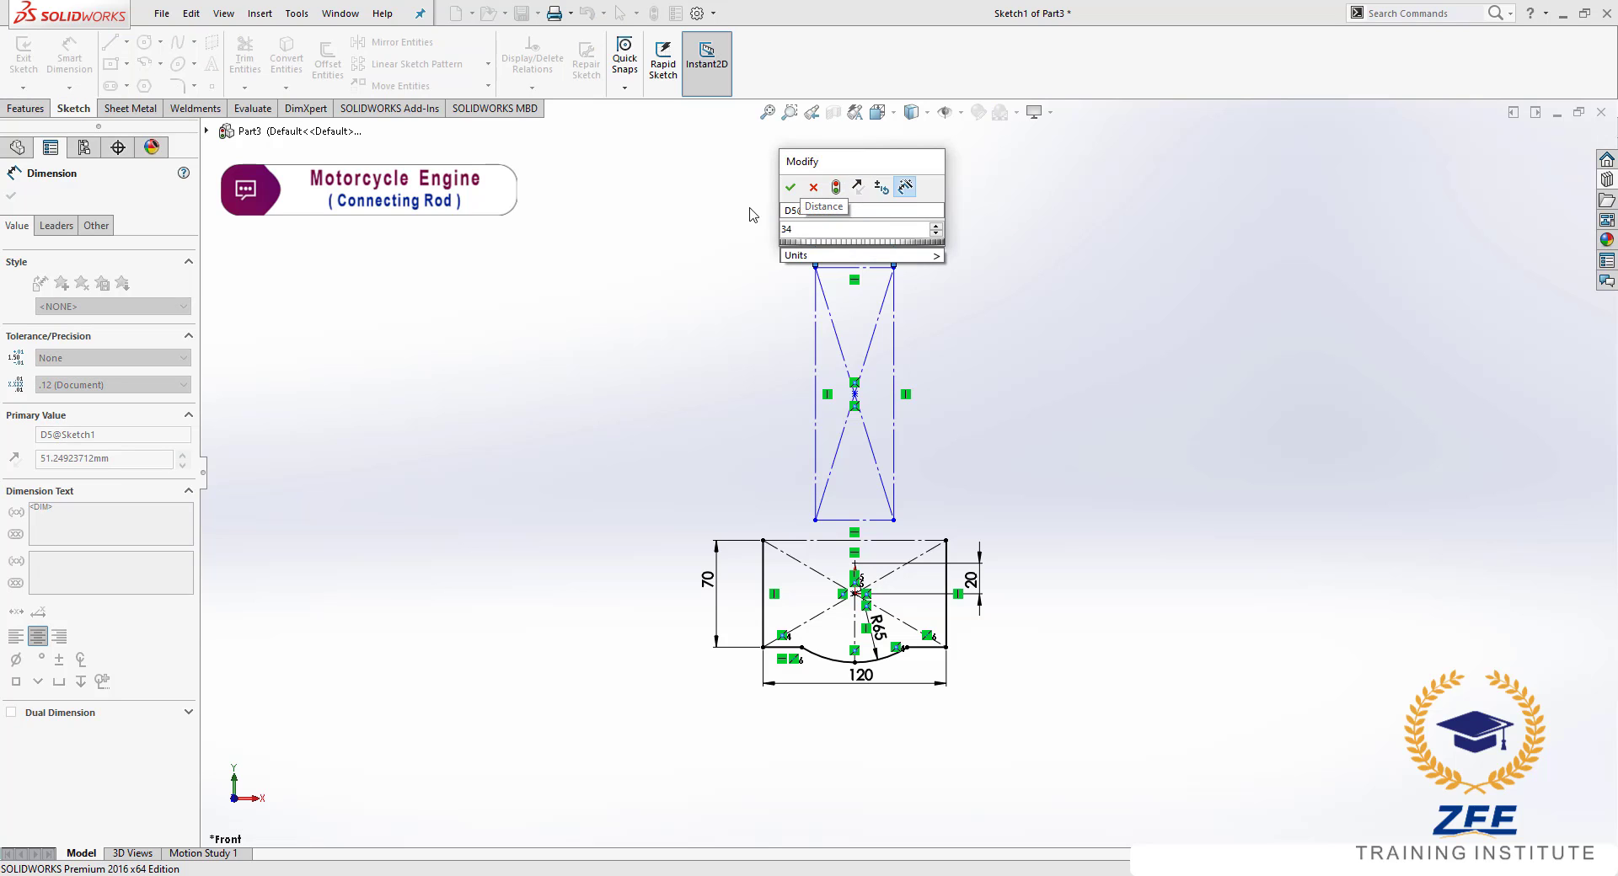
{"action": "left_click", "coordinate": [788, 187]}
{"action": "key", "text": "Escape"}
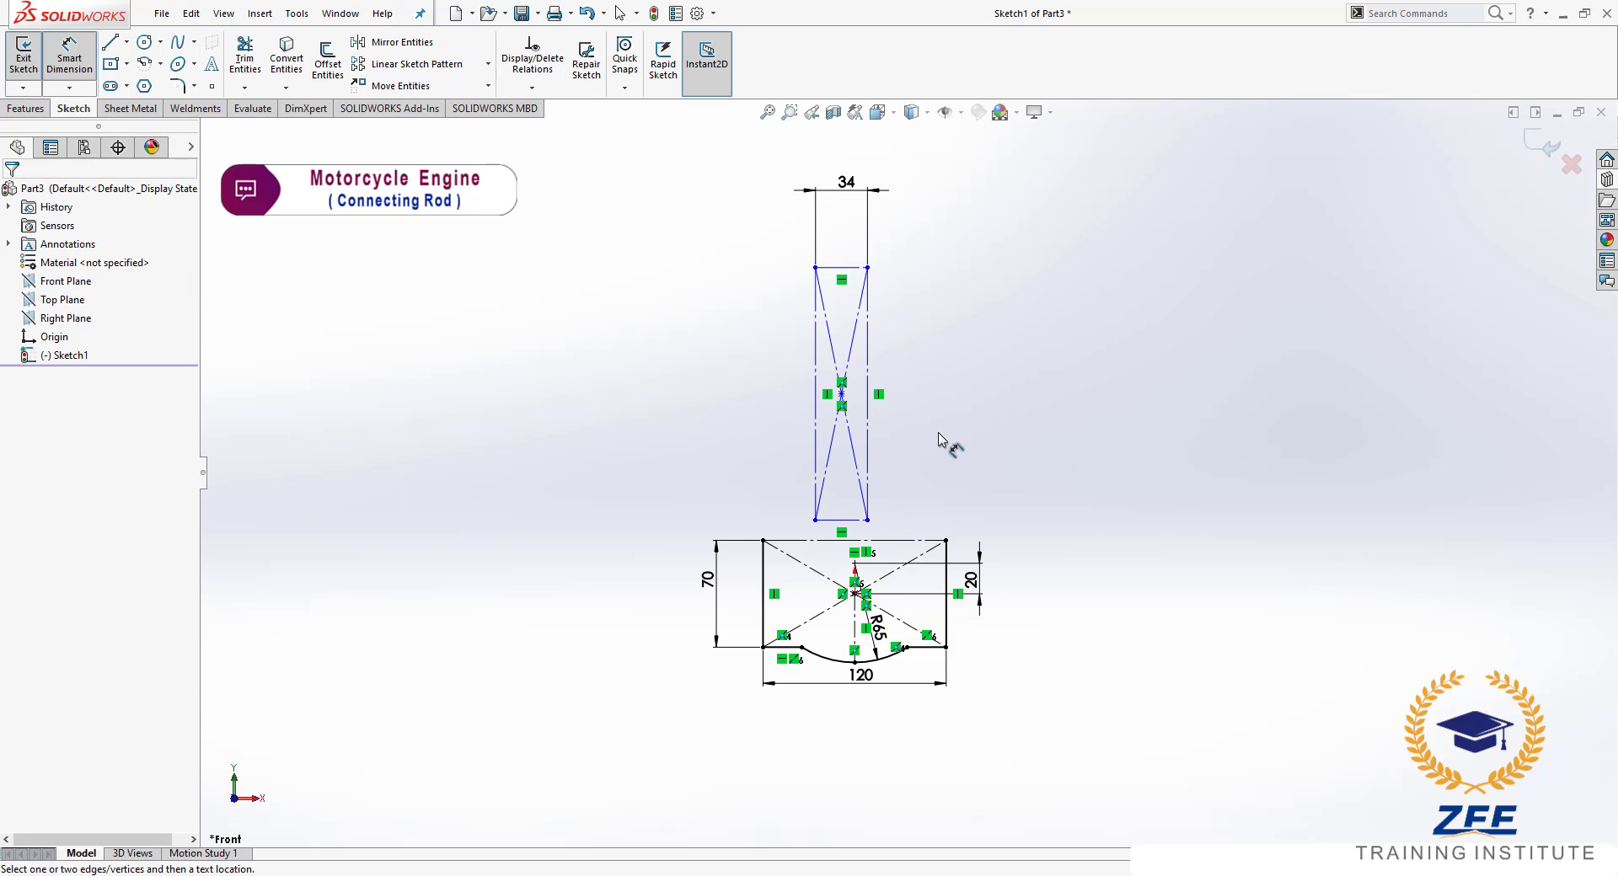
{"action": "left_click", "coordinate": [841, 393]}
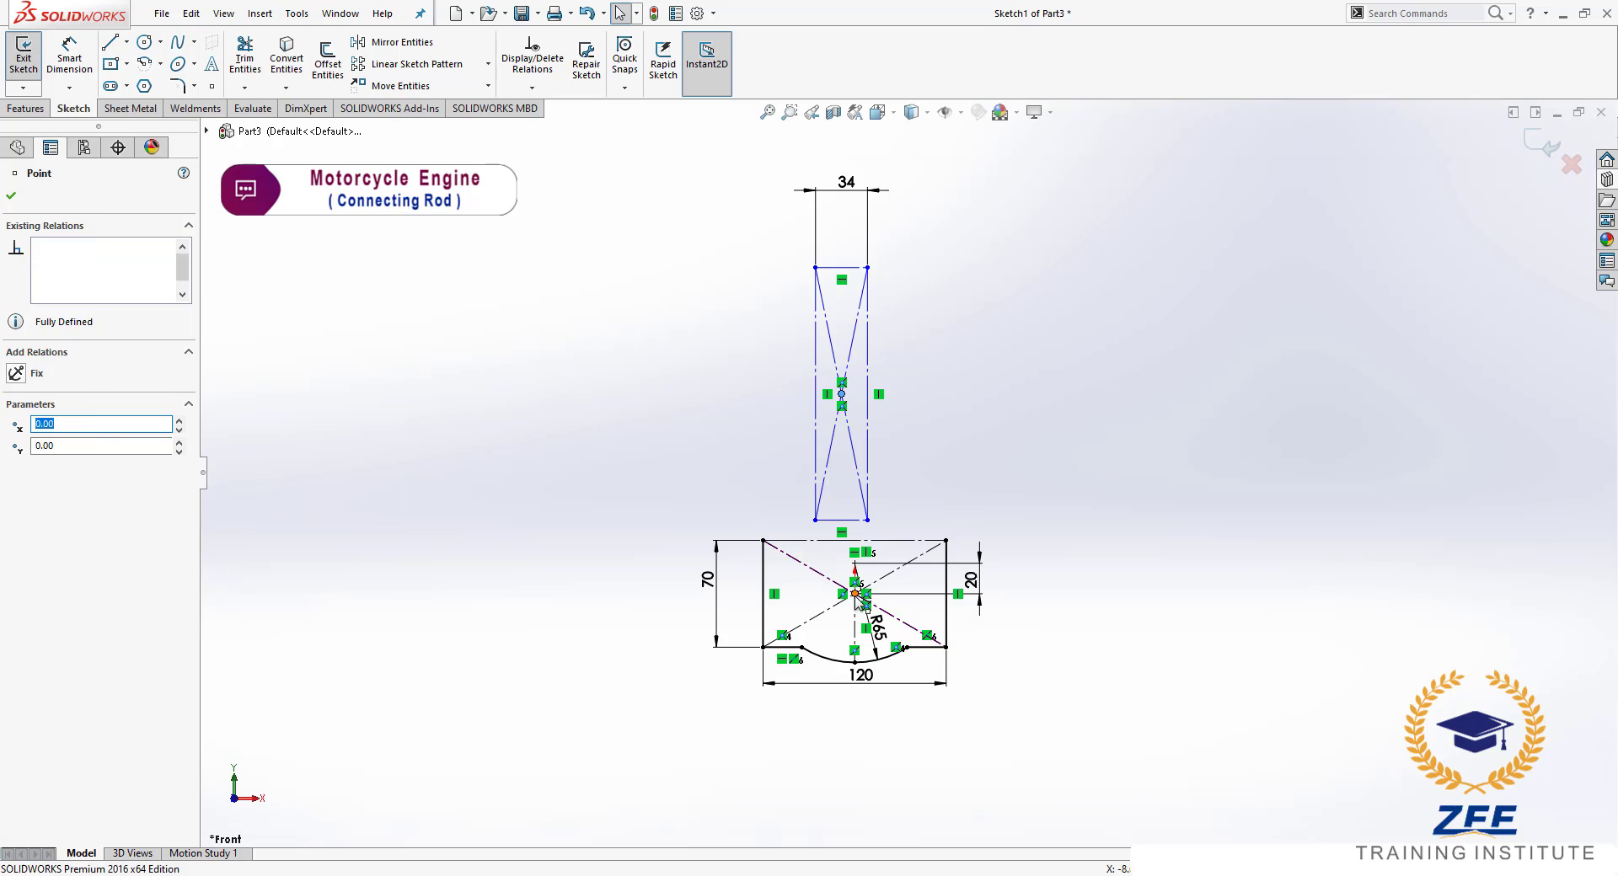
{"action": "left_click", "coordinate": [854, 593], "text": "ctrl"}
{"action": "left_click", "coordinate": [49, 489]}
{"action": "left_click", "coordinate": [980, 369]}
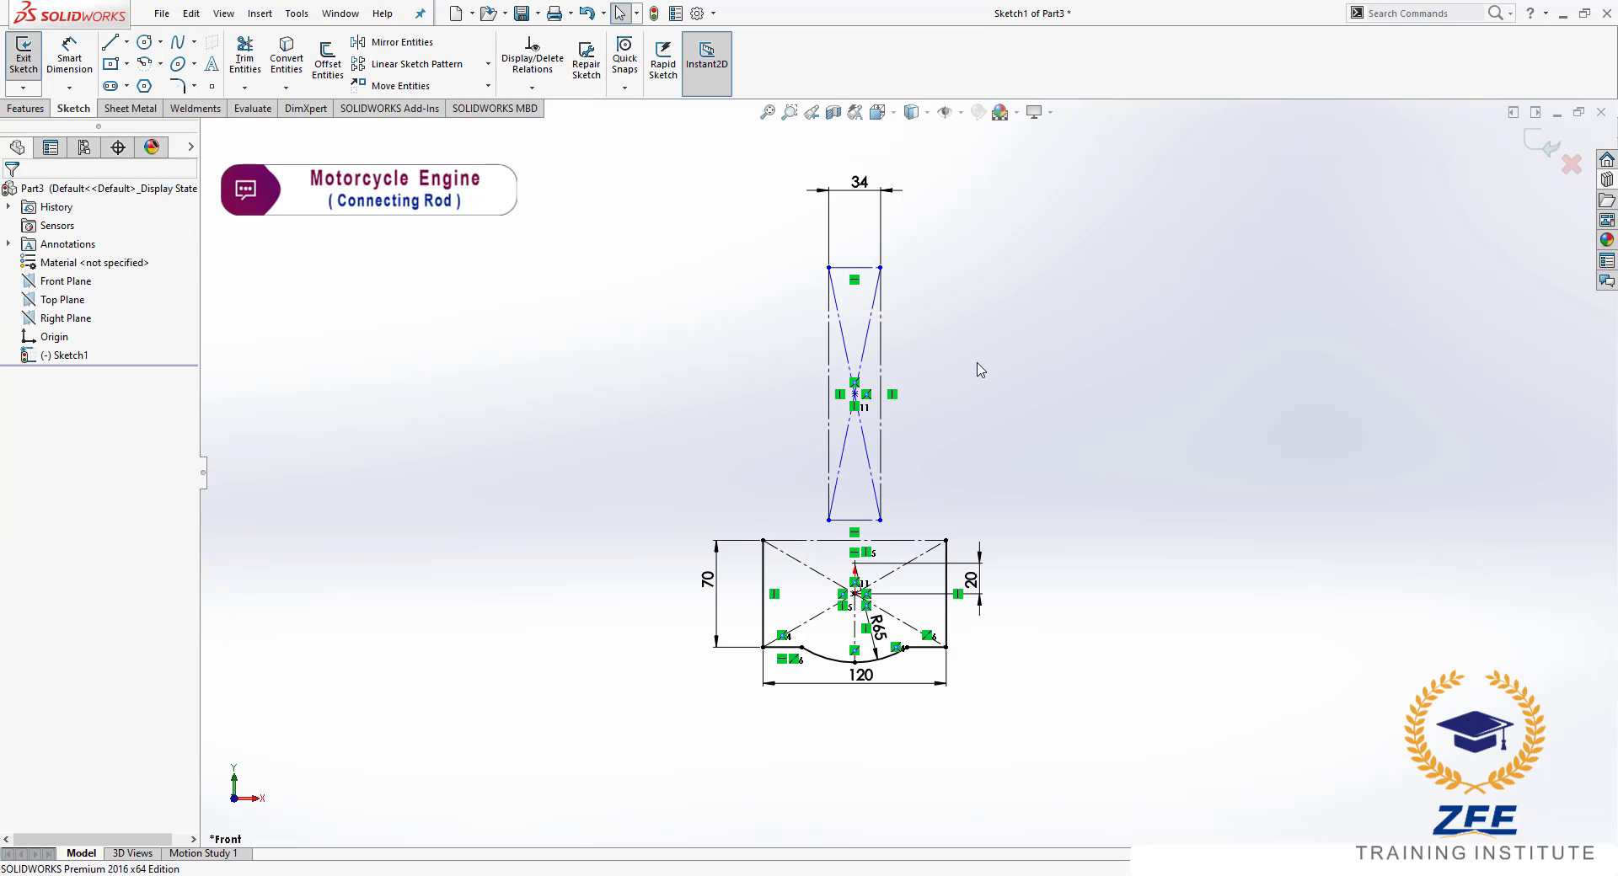
- Dimension the rectangle's top 120 mm above the block and drag its lower corner up
{"action": "left_click", "coordinate": [69, 57]}
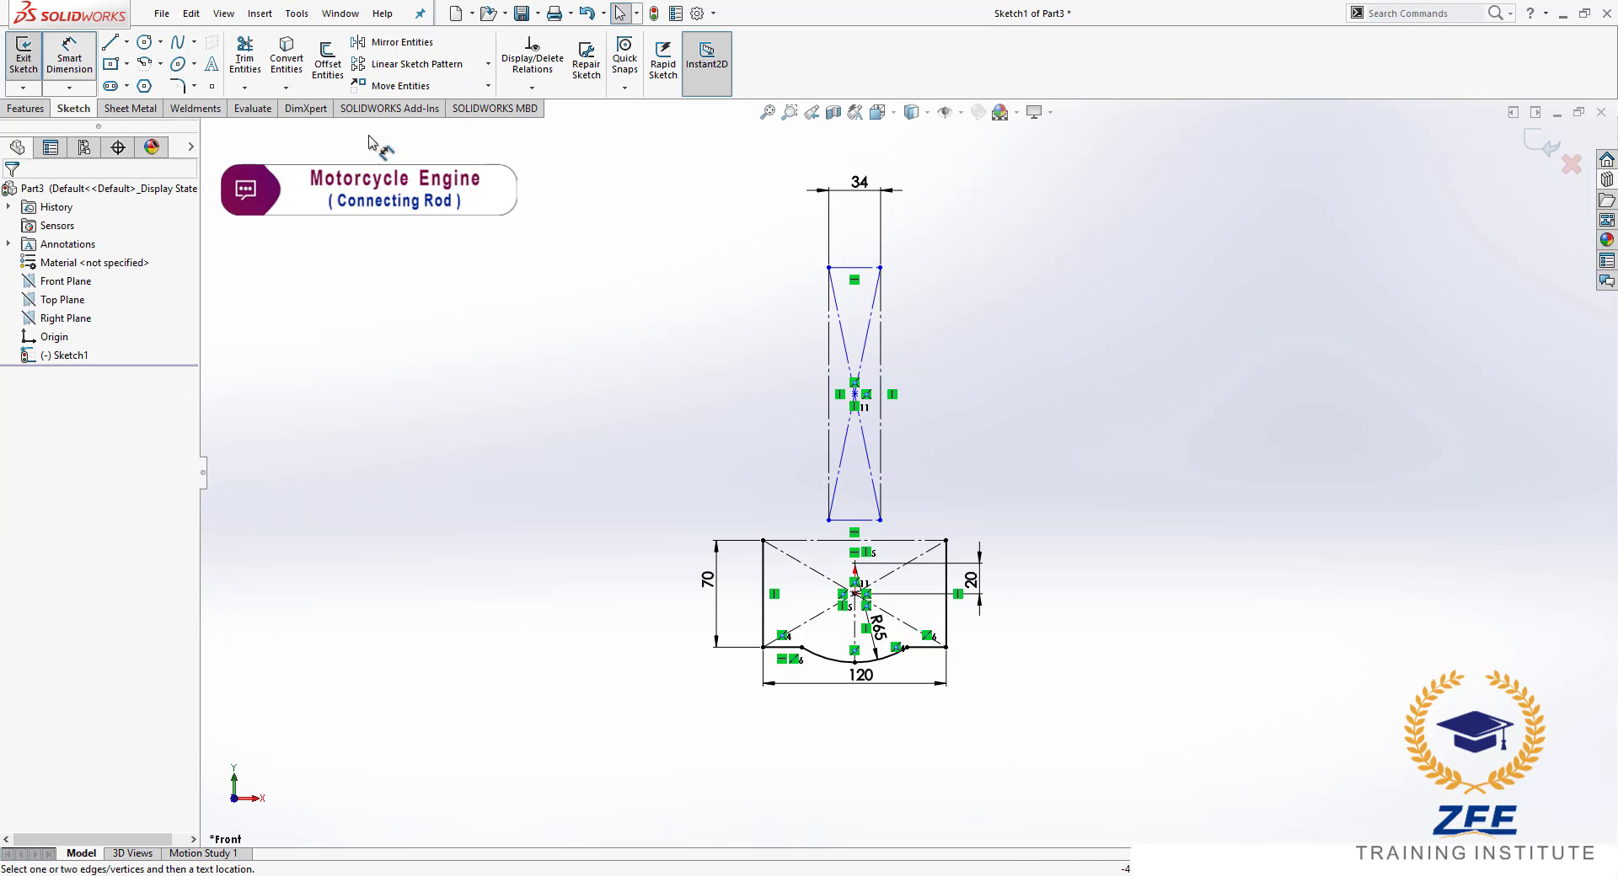
{"action": "left_click", "coordinate": [881, 268]}
{"action": "left_click", "coordinate": [947, 541]}
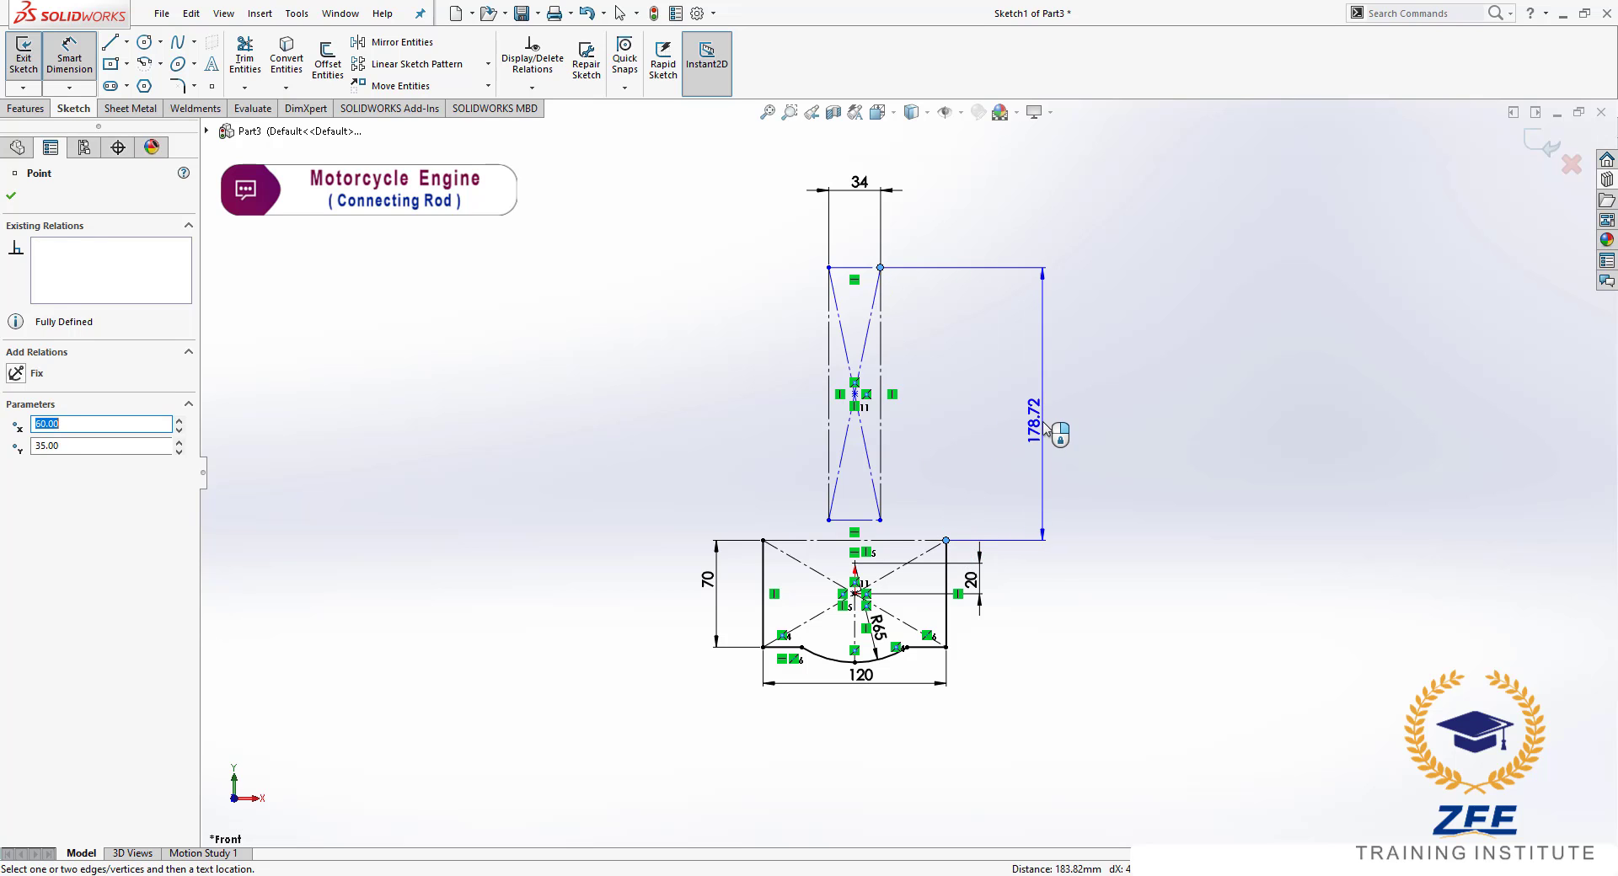
{"action": "left_click", "coordinate": [1043, 430]}
{"action": "type", "text": "120"}
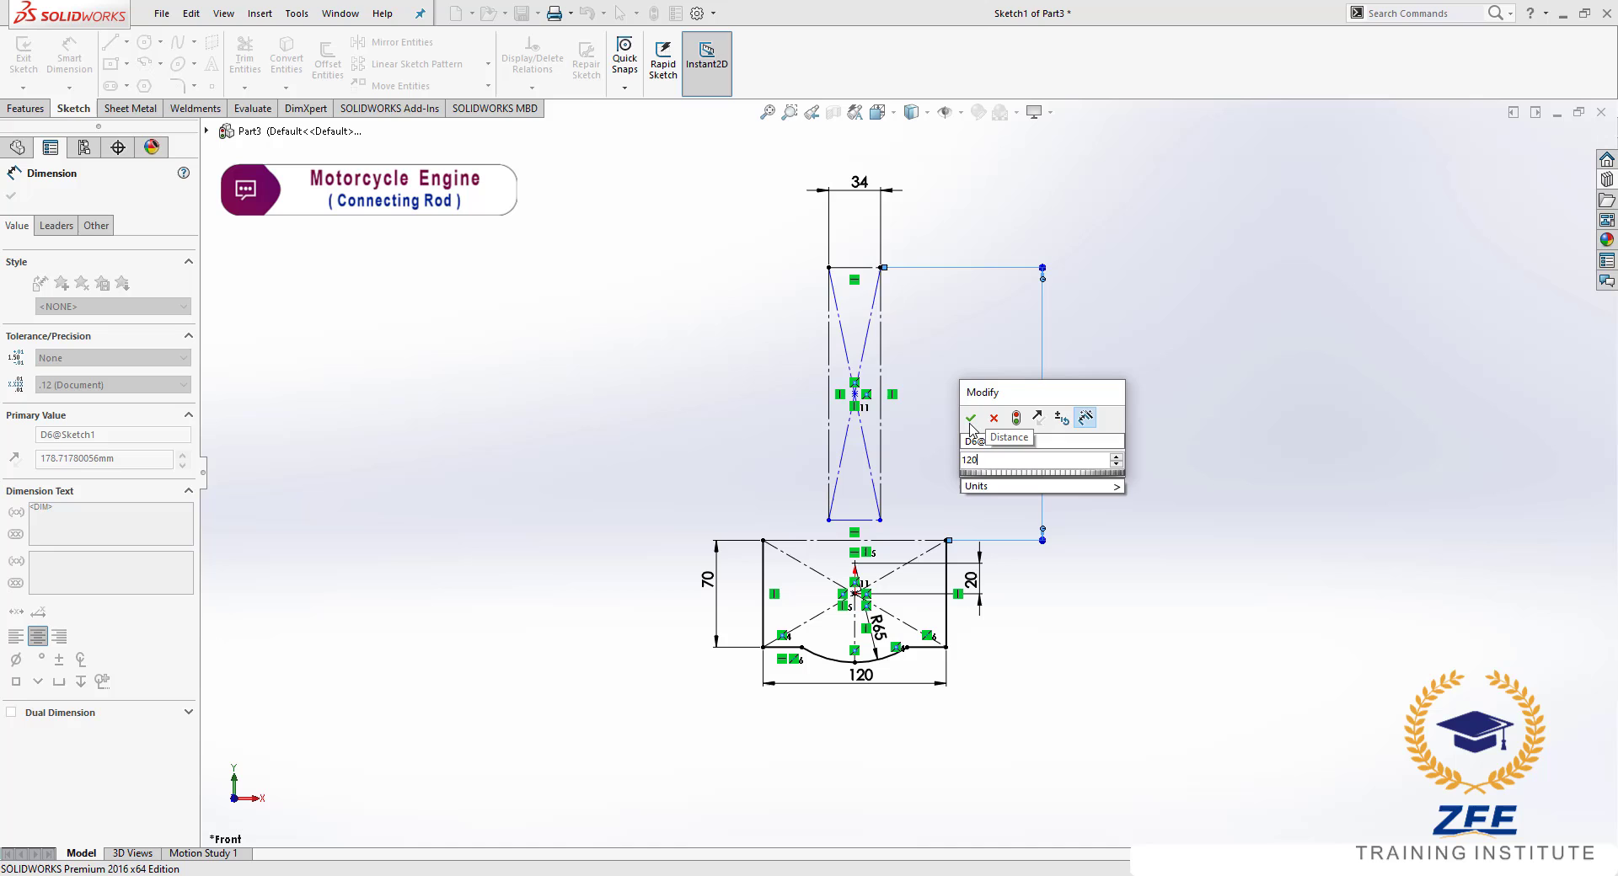
{"action": "left_click", "coordinate": [970, 421]}
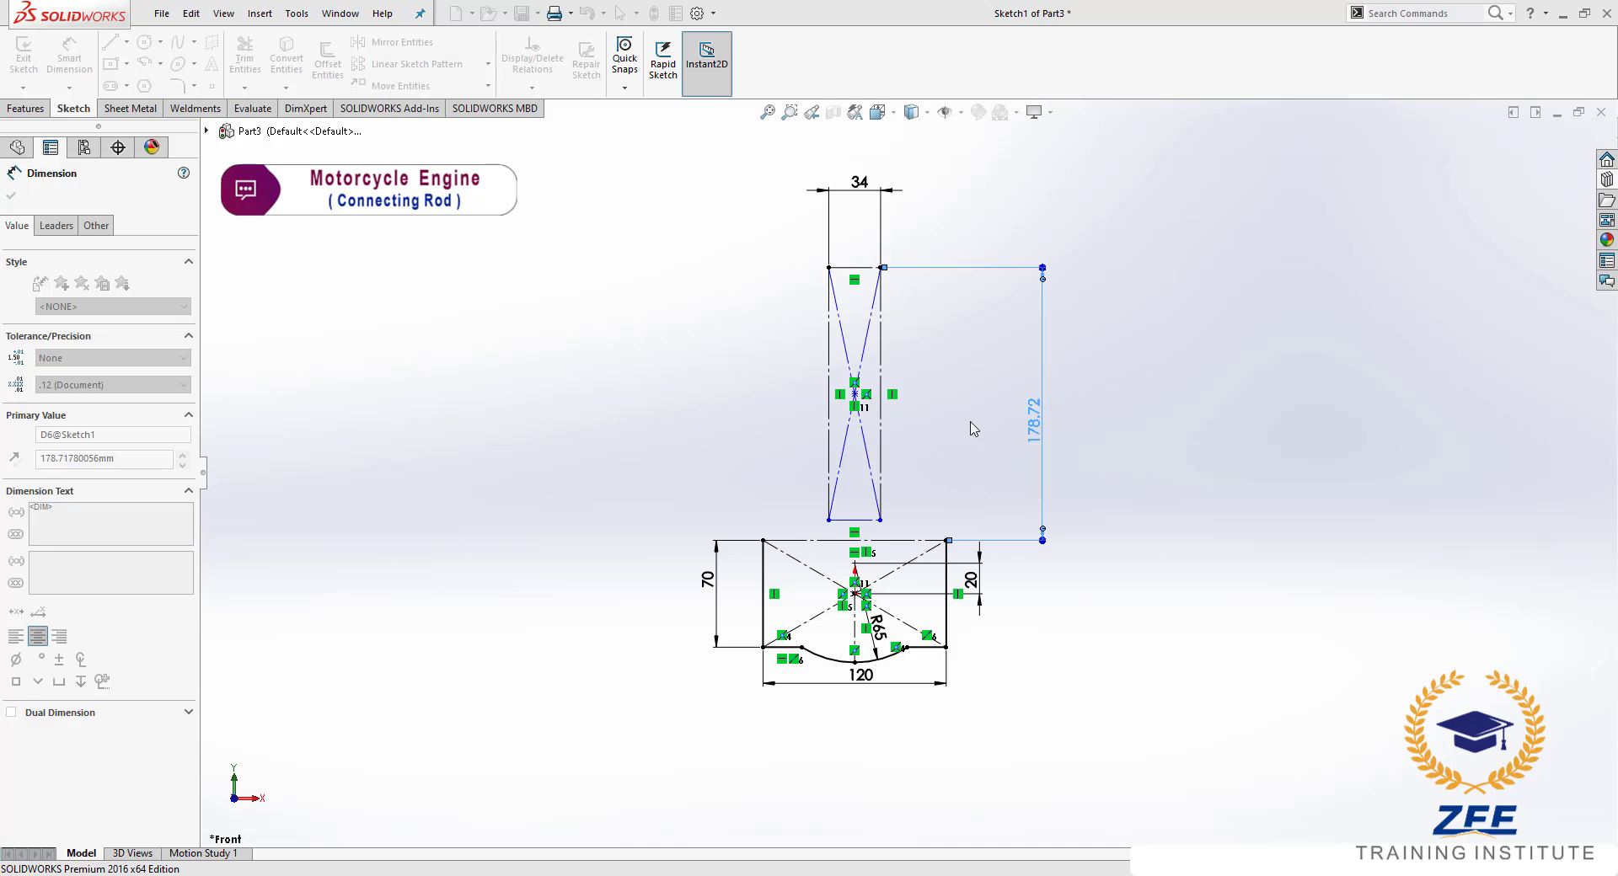
{"action": "key", "text": "Escape"}
{"action": "scroll", "coordinate": [881, 581], "scroll_direction": "down", "scroll_amount": 2}
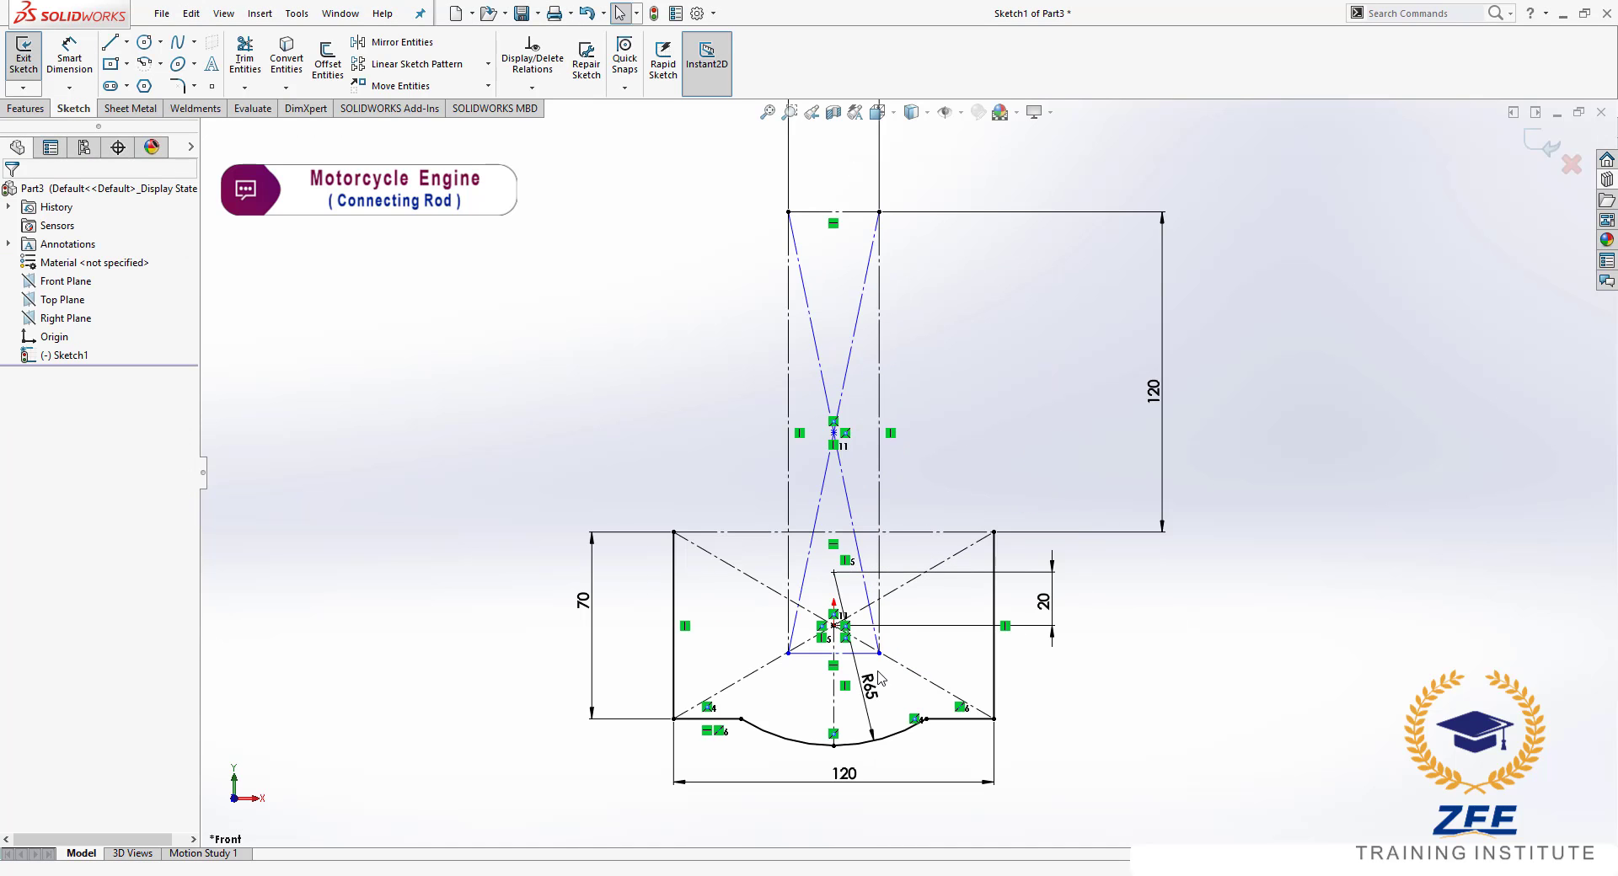
{"action": "left_click_drag", "start_coordinate": [879, 654], "coordinate": [868, 508]}
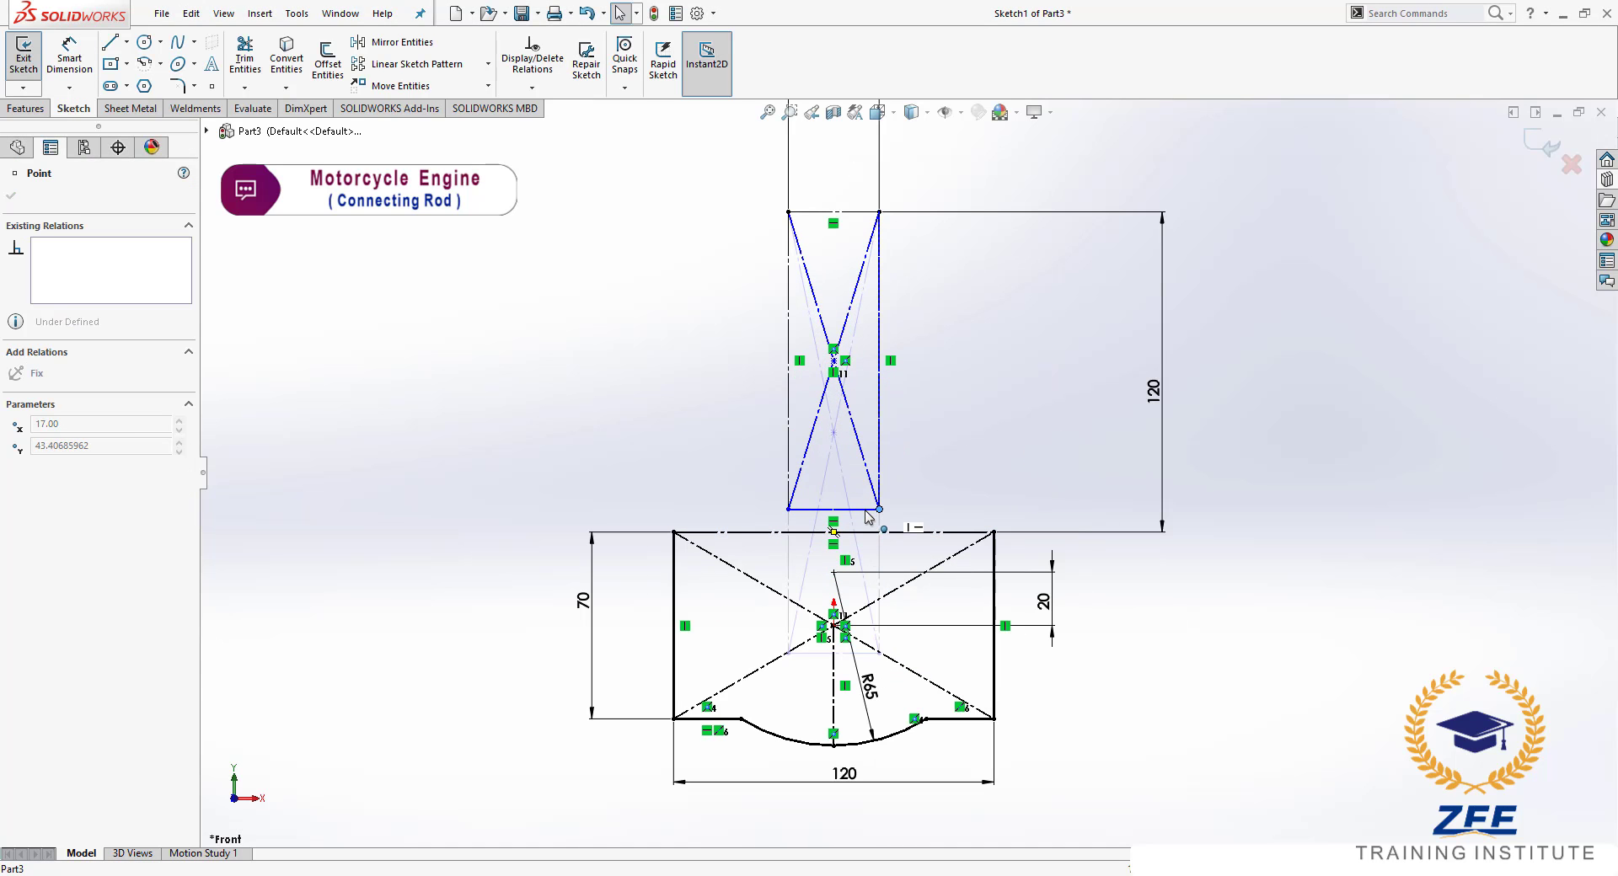
{"action": "key", "text": "Escape"}
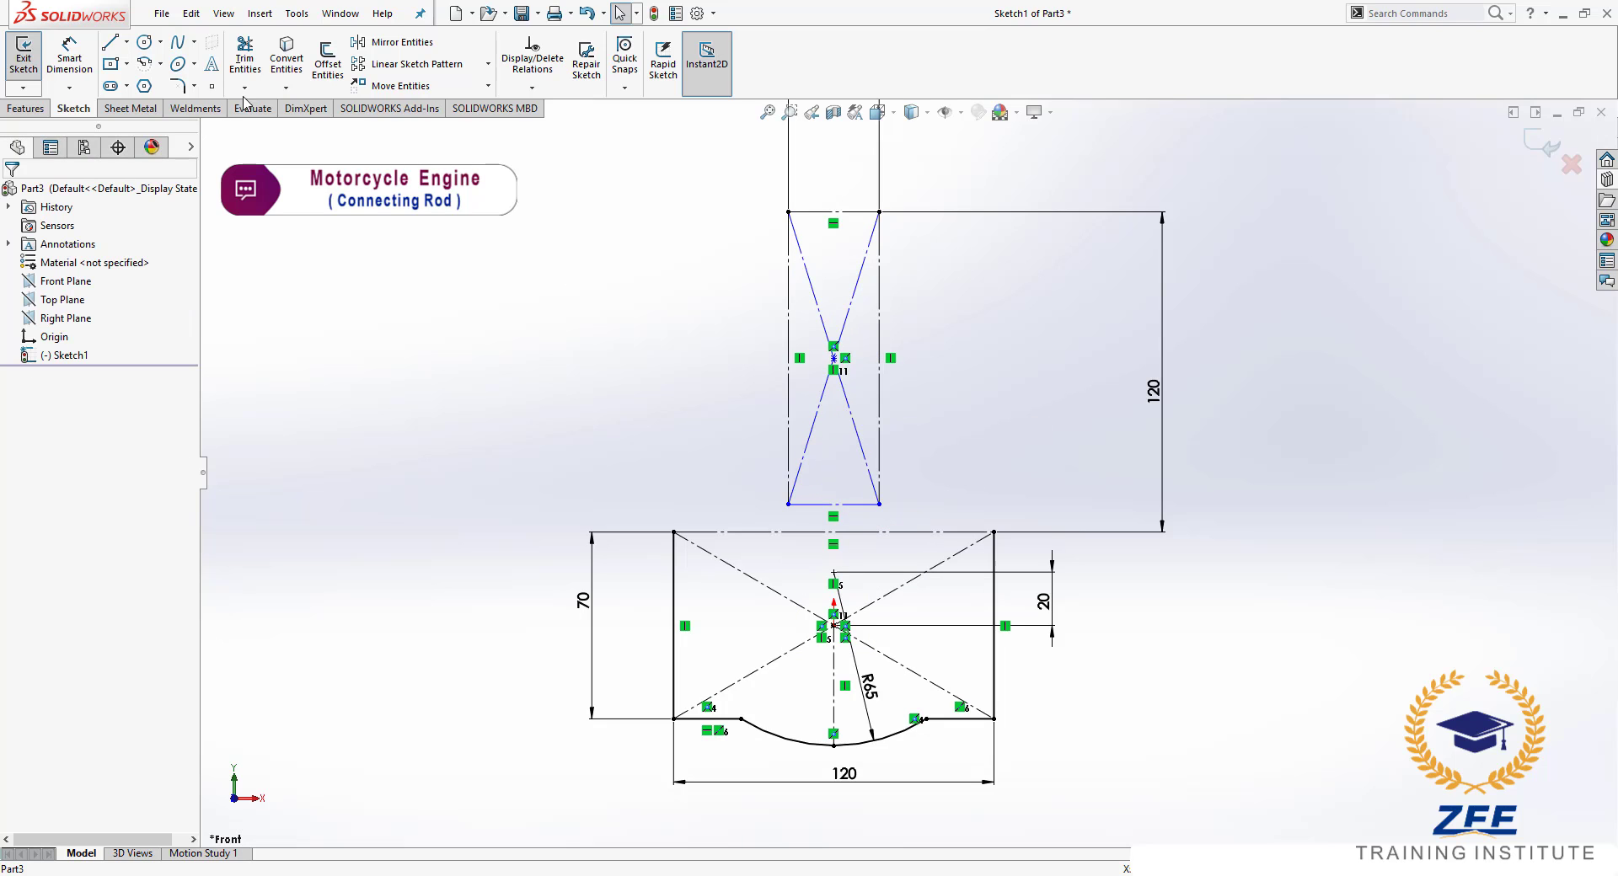
- Dimension a 5 mm gap between the rectangle bottom and the block top
{"action": "left_click", "coordinate": [85, 64]}
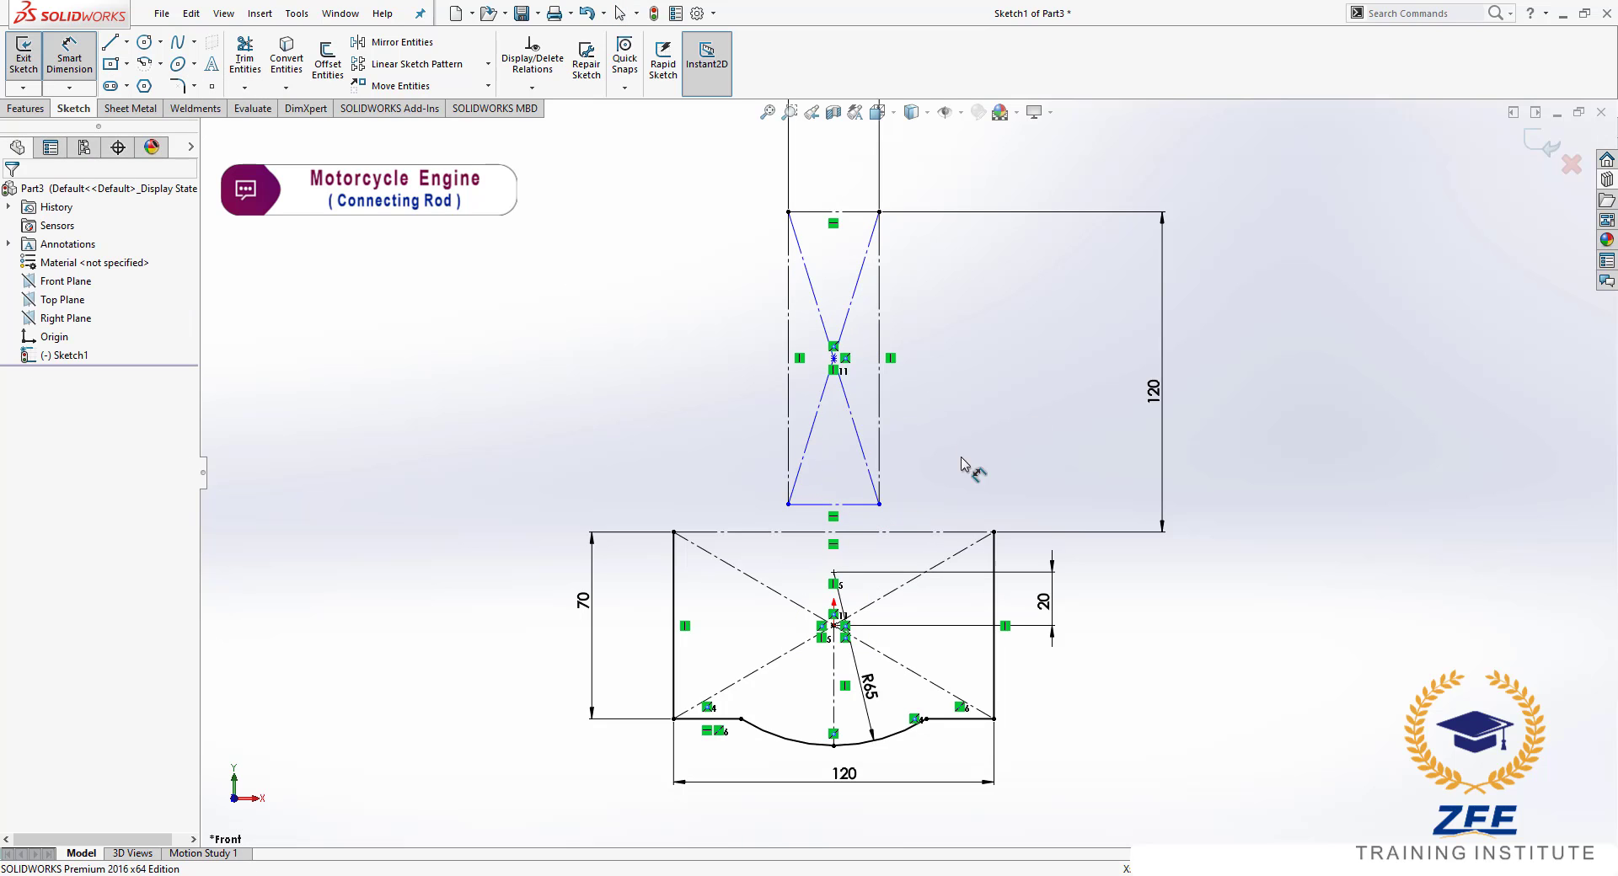
{"action": "left_click", "coordinate": [879, 505]}
{"action": "left_click", "coordinate": [994, 533]}
{"action": "left_click", "coordinate": [1125, 501]}
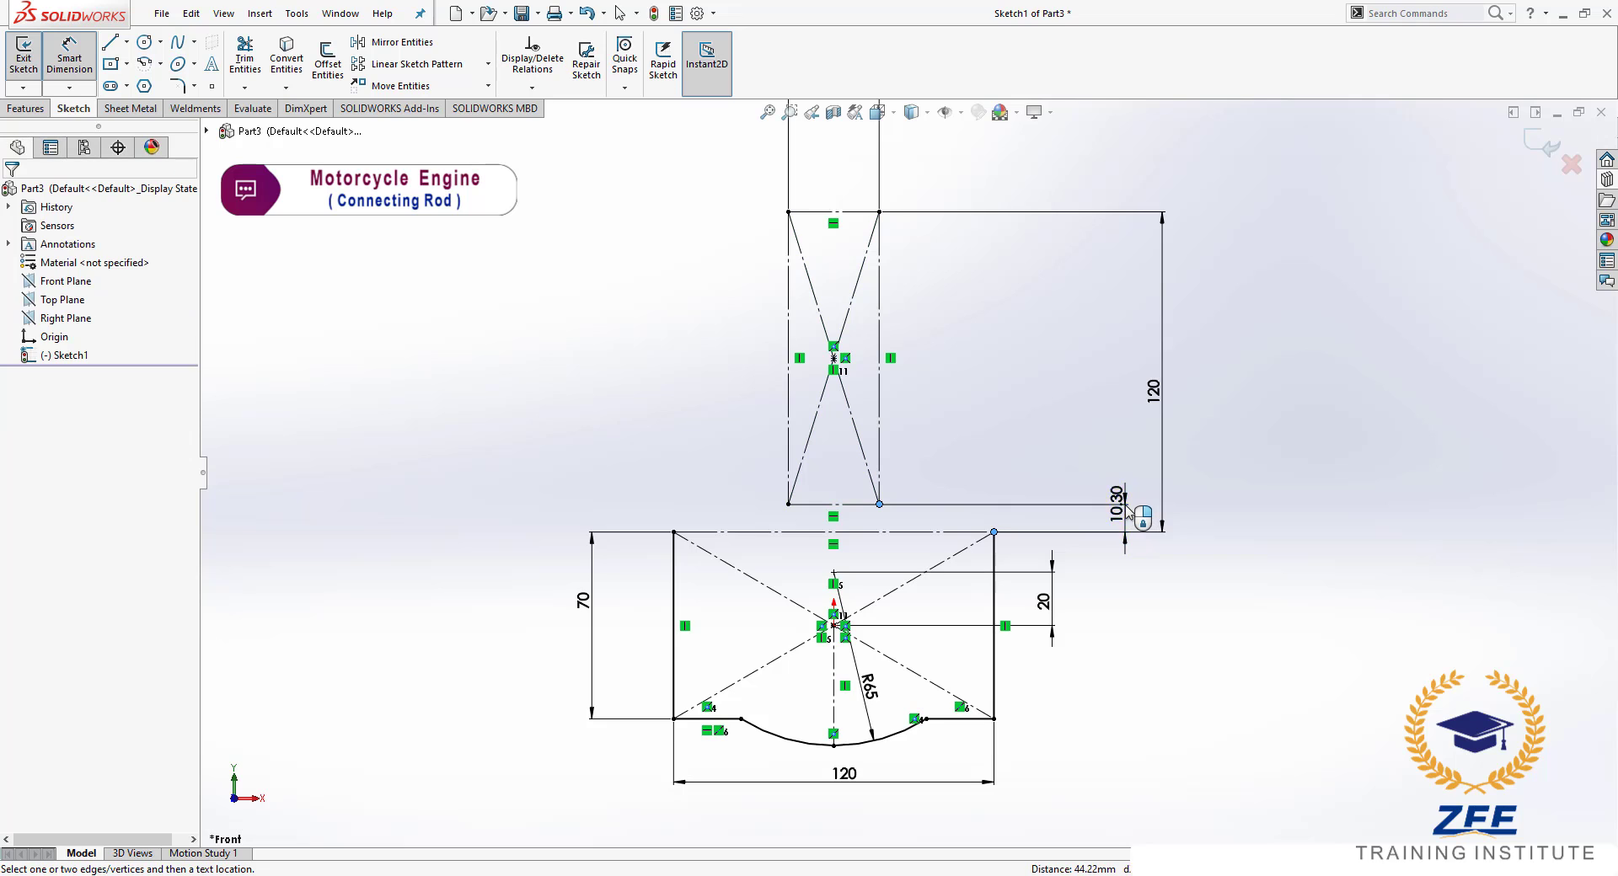
{"action": "type", "text": "5"}
{"action": "key", "text": "Return"}
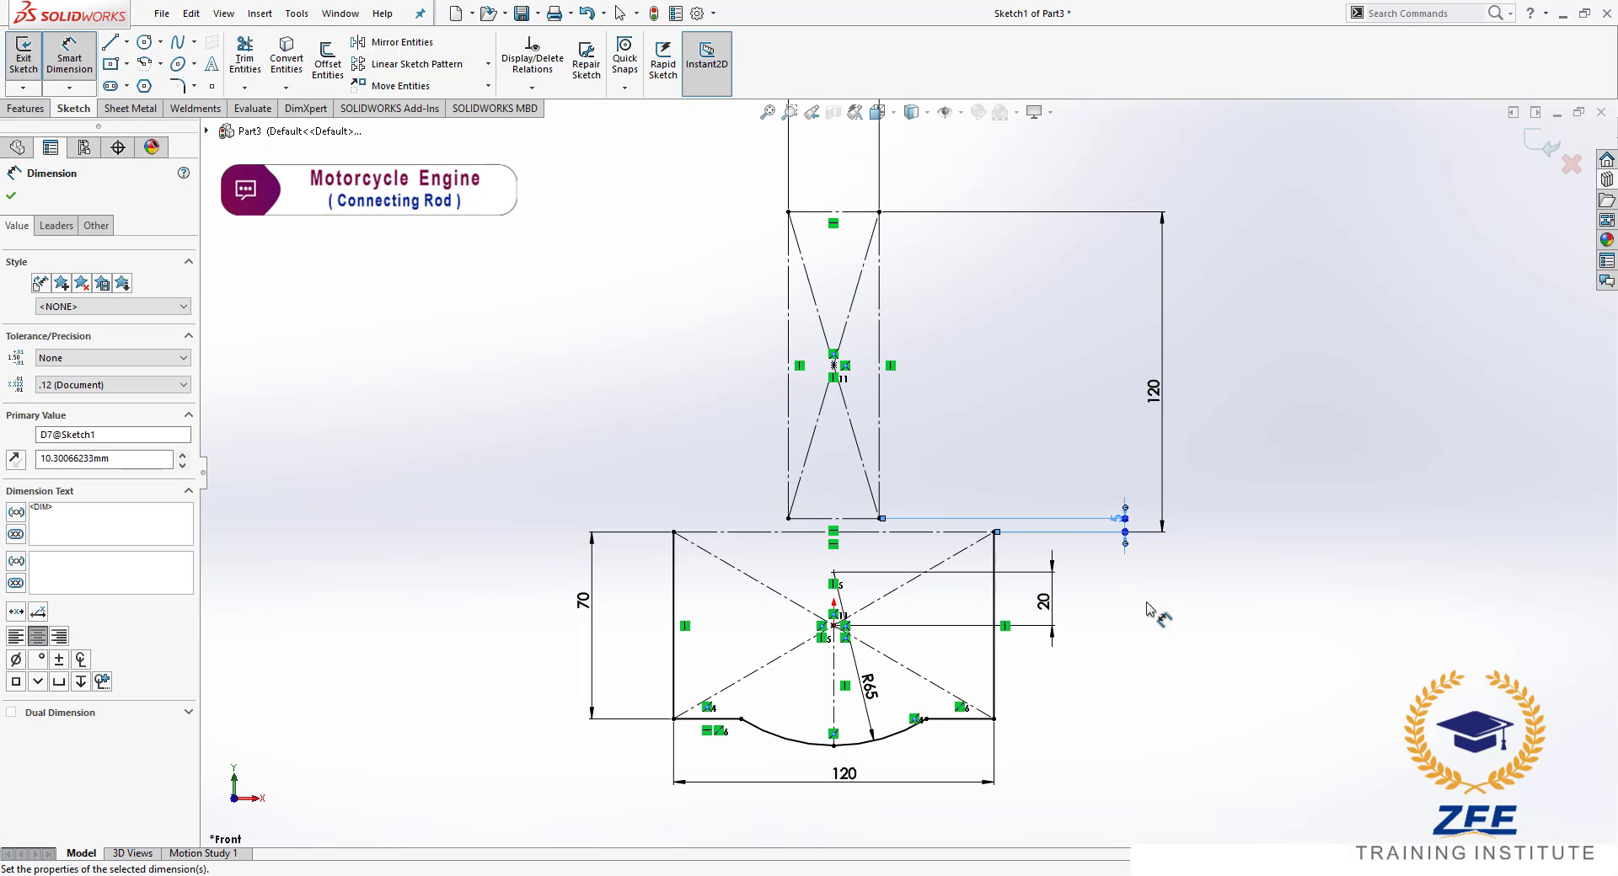
{"action": "key", "text": "Escape"}
{"action": "key", "text": "z"}
{"action": "scroll", "coordinate": [936, 376], "scroll_direction": "down", "scroll_amount": 1}
{"action": "scroll", "coordinate": [921, 271], "scroll_direction": "down", "scroll_amount": 1}
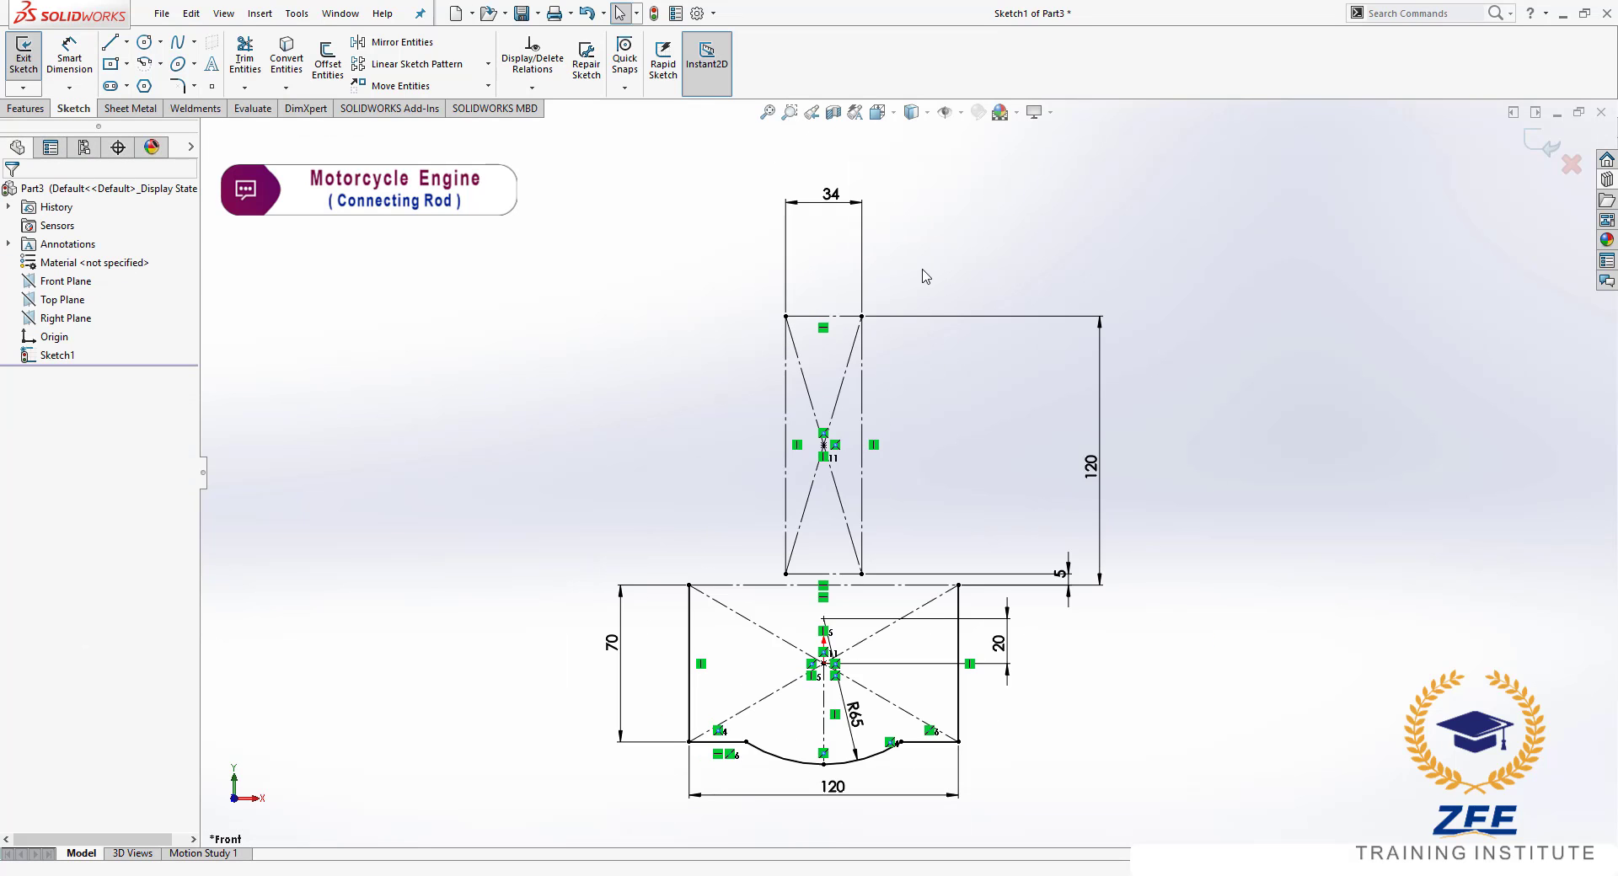
{"action": "scroll", "coordinate": [921, 271], "scroll_direction": "down", "scroll_amount": 1}
- Draw a circle centred above the narrow rectangle's top edge
{"action": "left_click", "coordinate": [142, 46]}
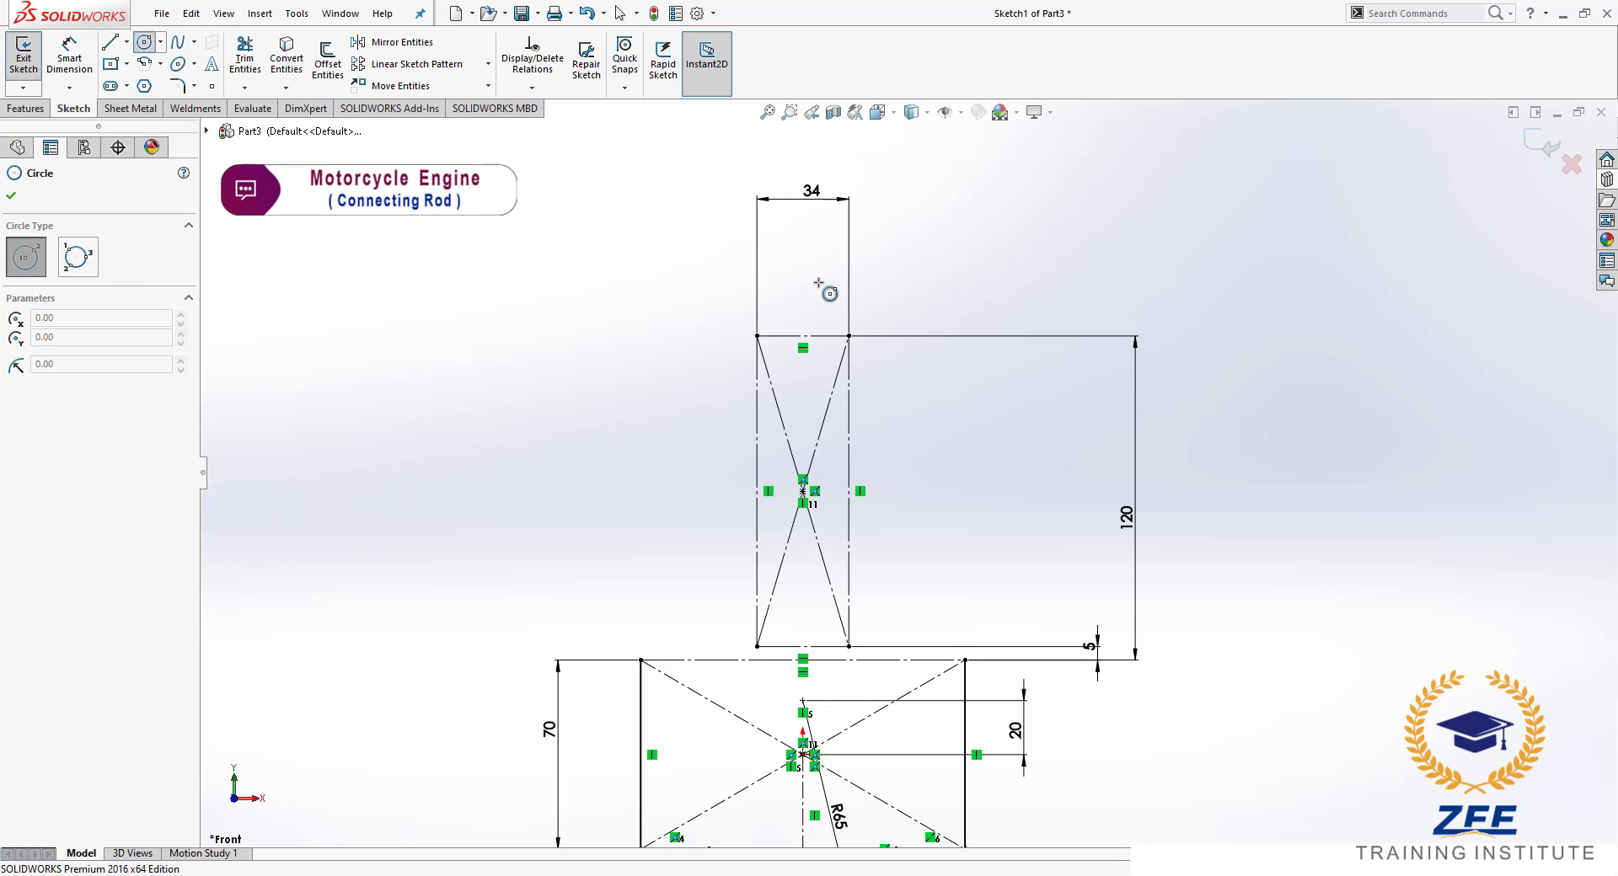
{"action": "left_click", "coordinate": [802, 290]}
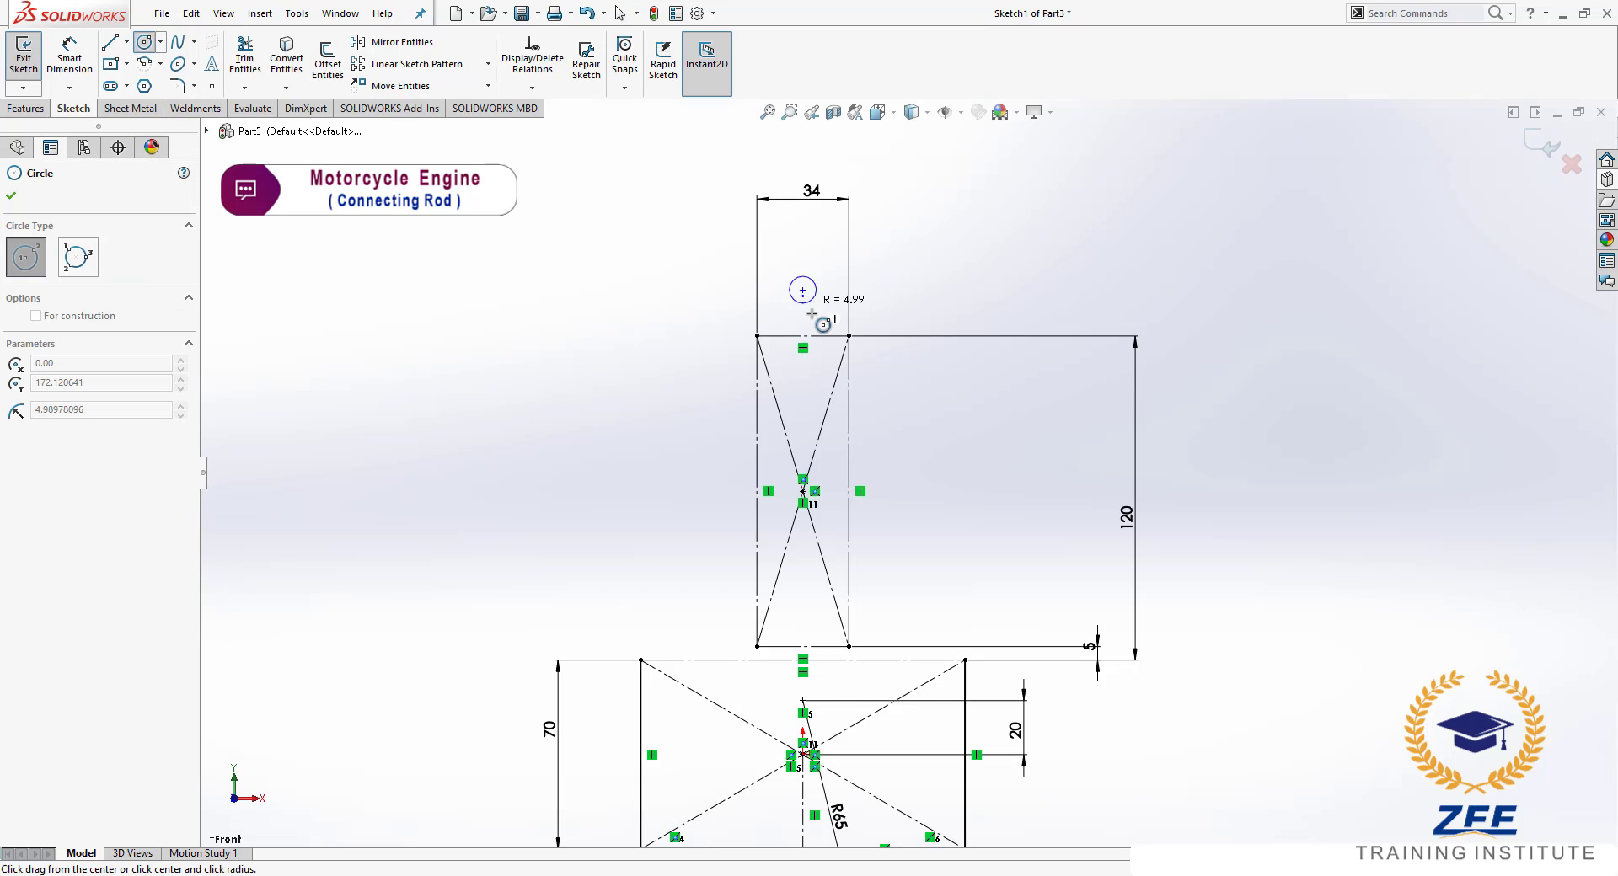
{"action": "left_click", "coordinate": [868, 371]}
{"action": "key", "text": "Escape"}
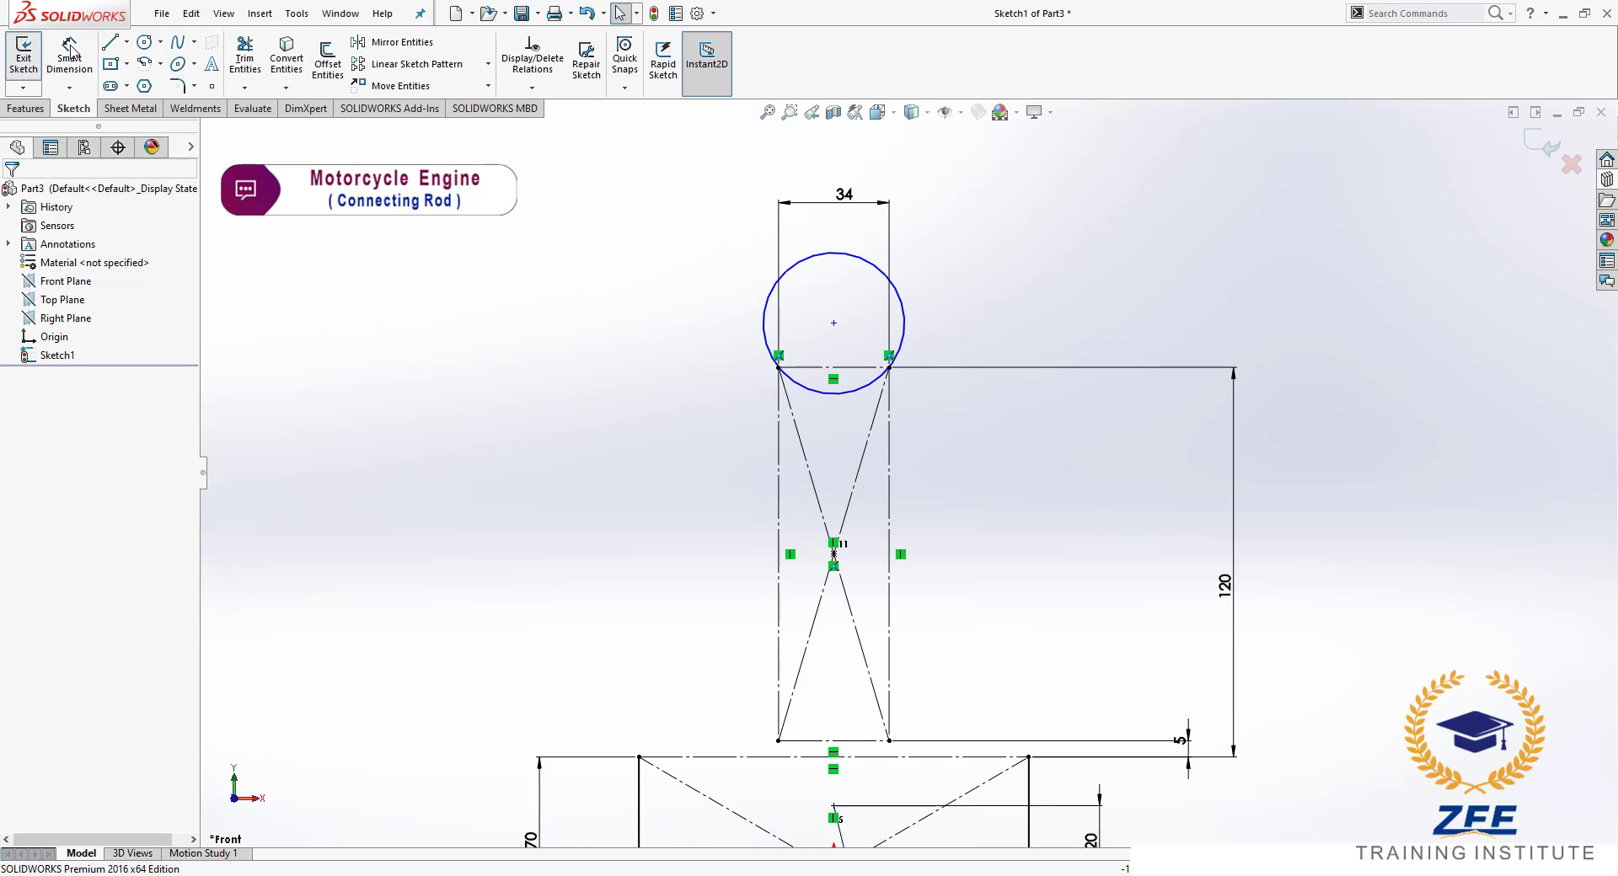
- Dimension the circle centre 15 mm above the rectangle's top corner
{"action": "key", "text": "d"}
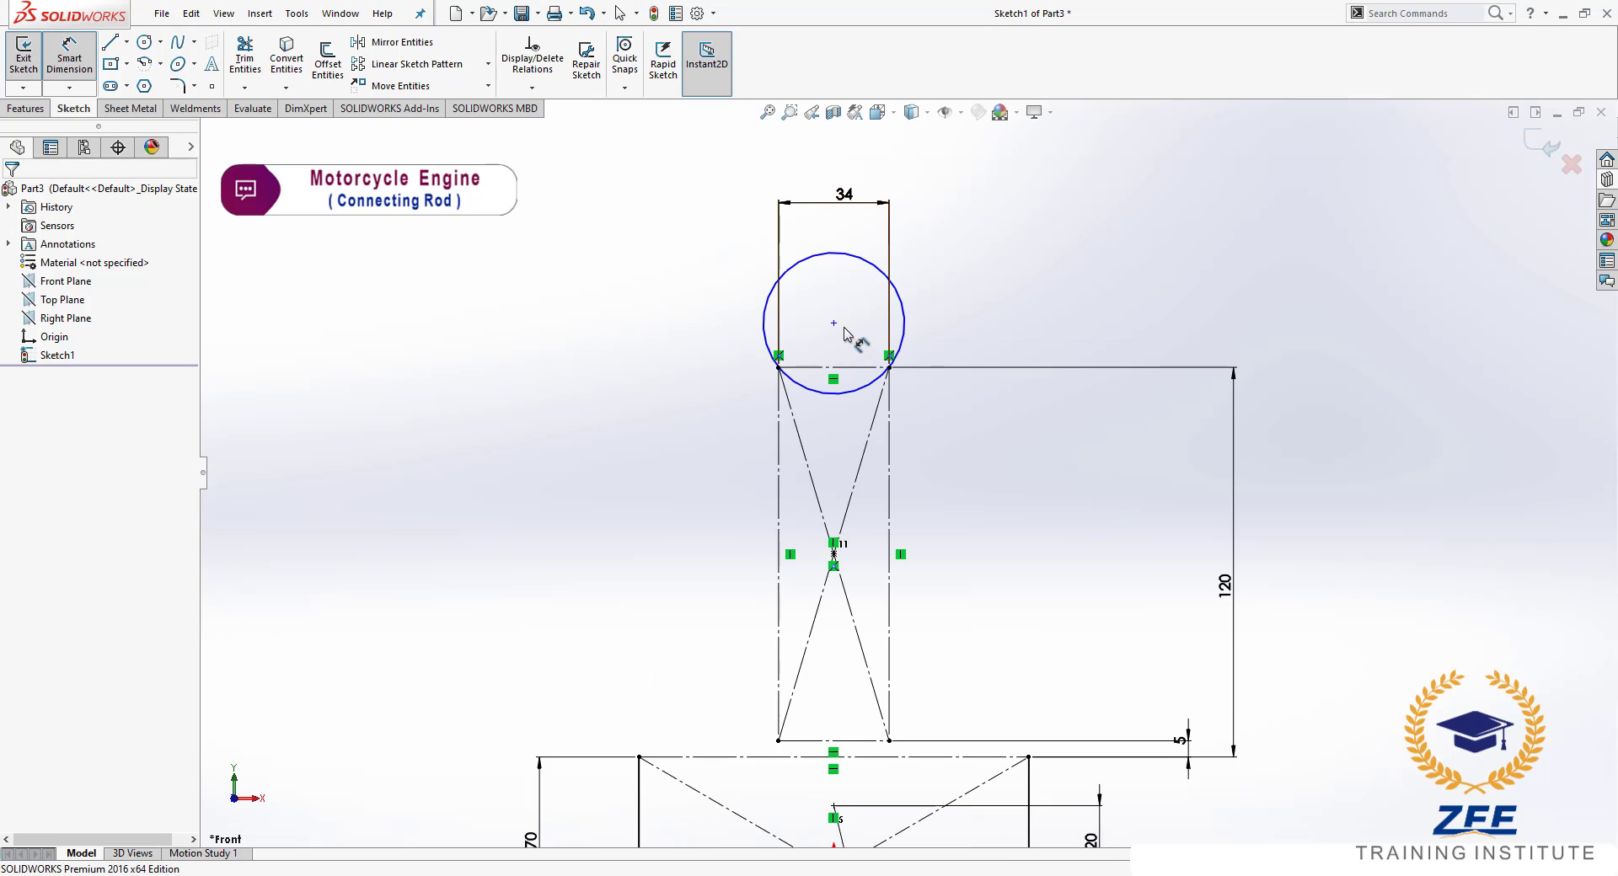
{"action": "left_click", "coordinate": [834, 324]}
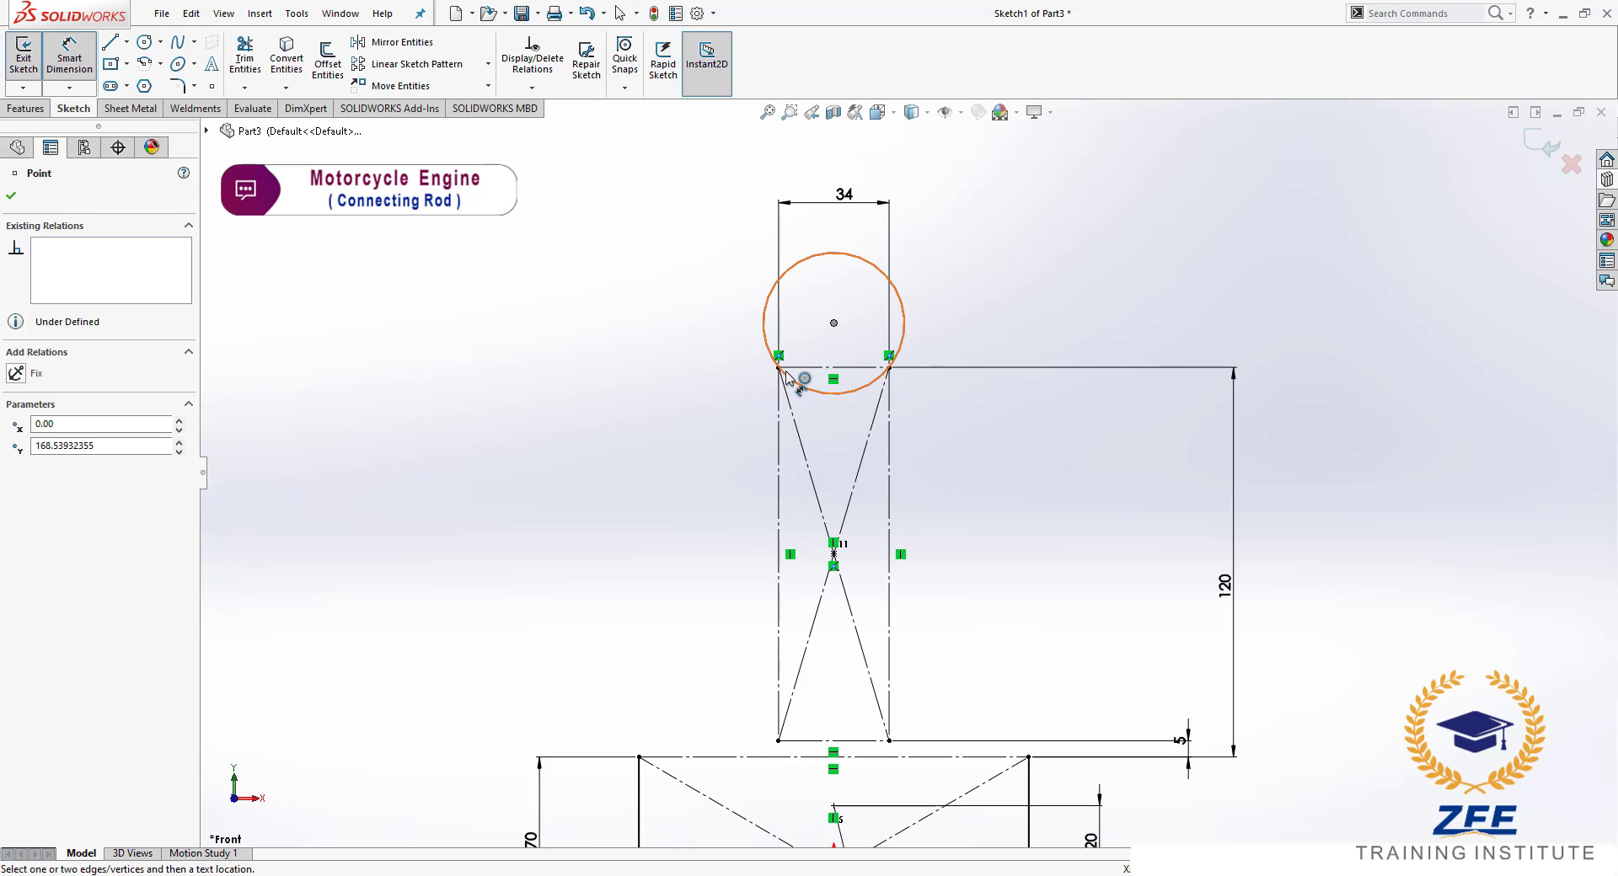
{"action": "left_click", "coordinate": [890, 368]}
{"action": "left_click", "coordinate": [1017, 347]}
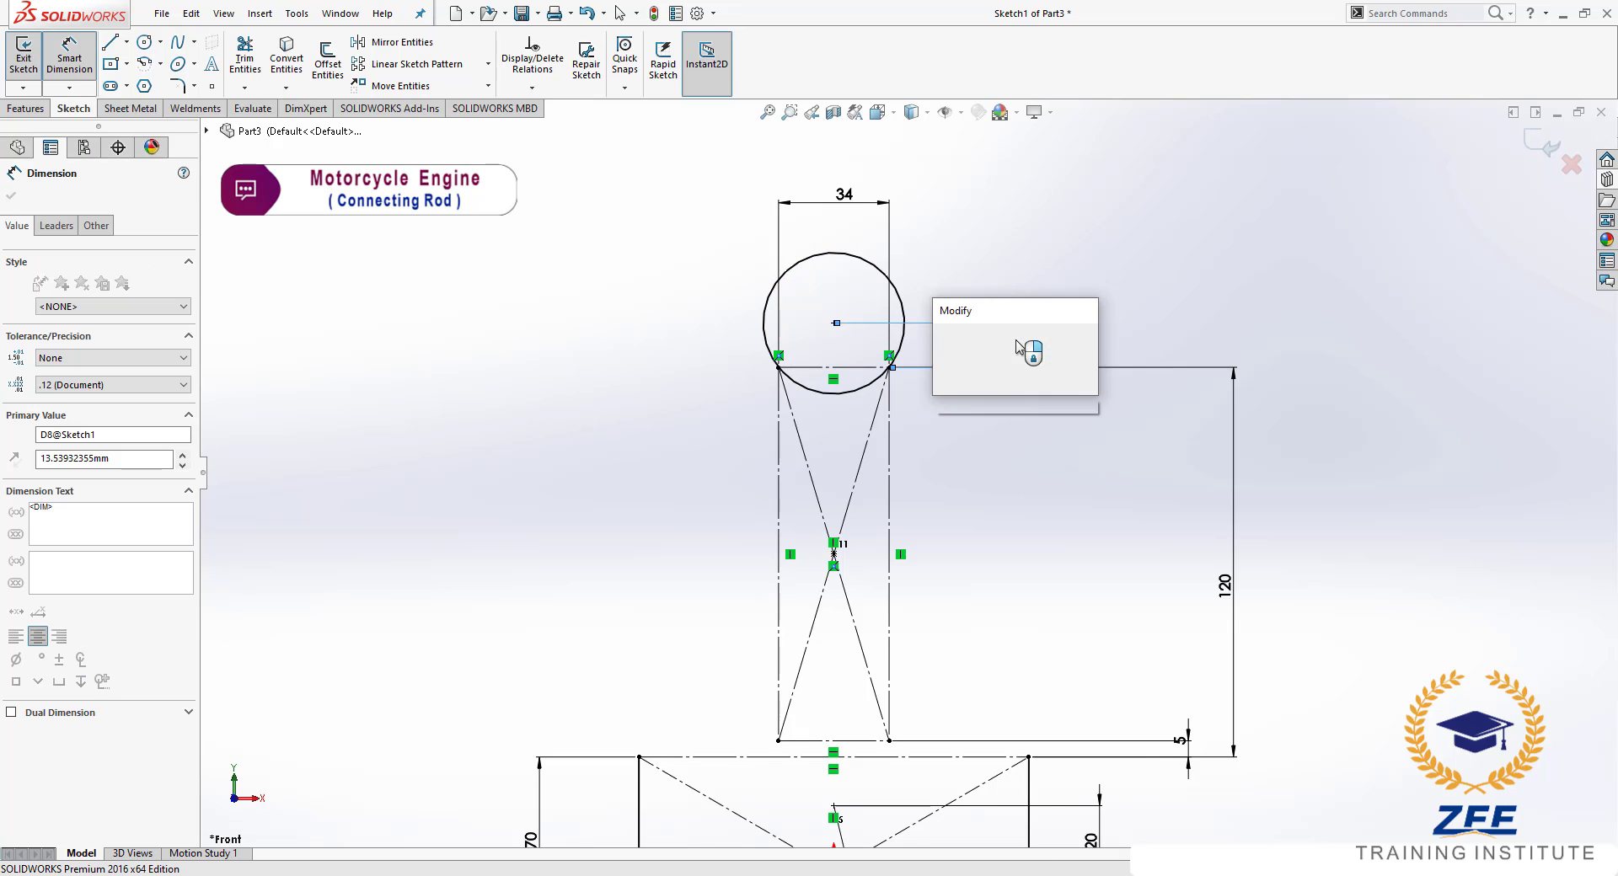
{"action": "type", "text": "15"}
{"action": "key", "text": "Return"}
{"action": "key", "text": "Escape"}
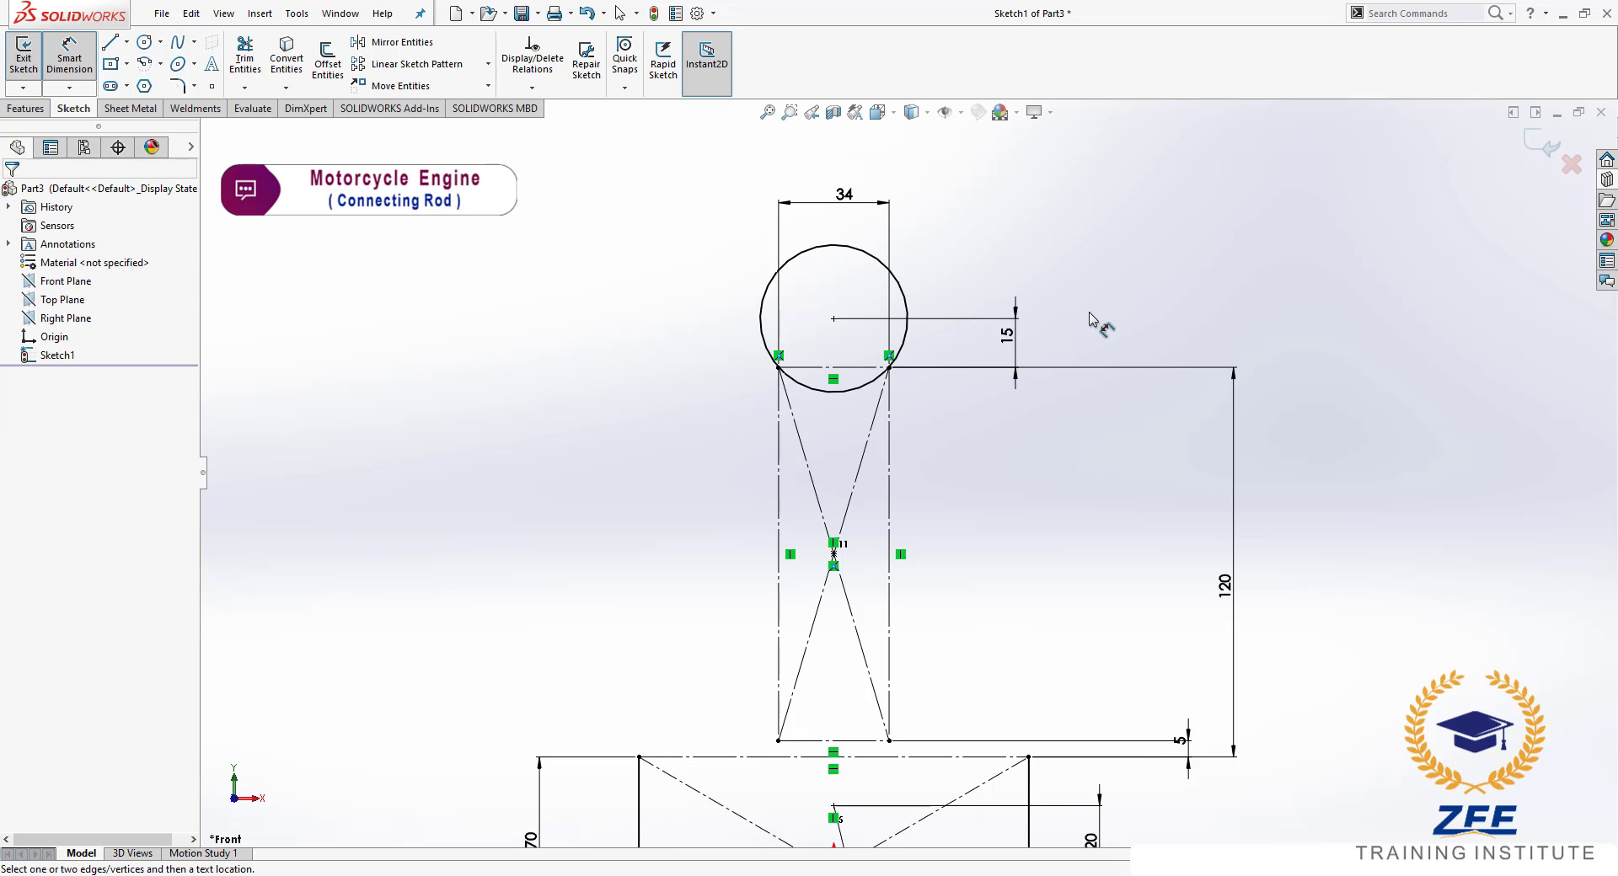
{"action": "key", "text": "Escape"}
- Pan and zoom around the sketch, briefly starting and cancelling Trim
{"action": "scroll", "coordinate": [970, 379], "scroll_direction": "down", "scroll_amount": 2}
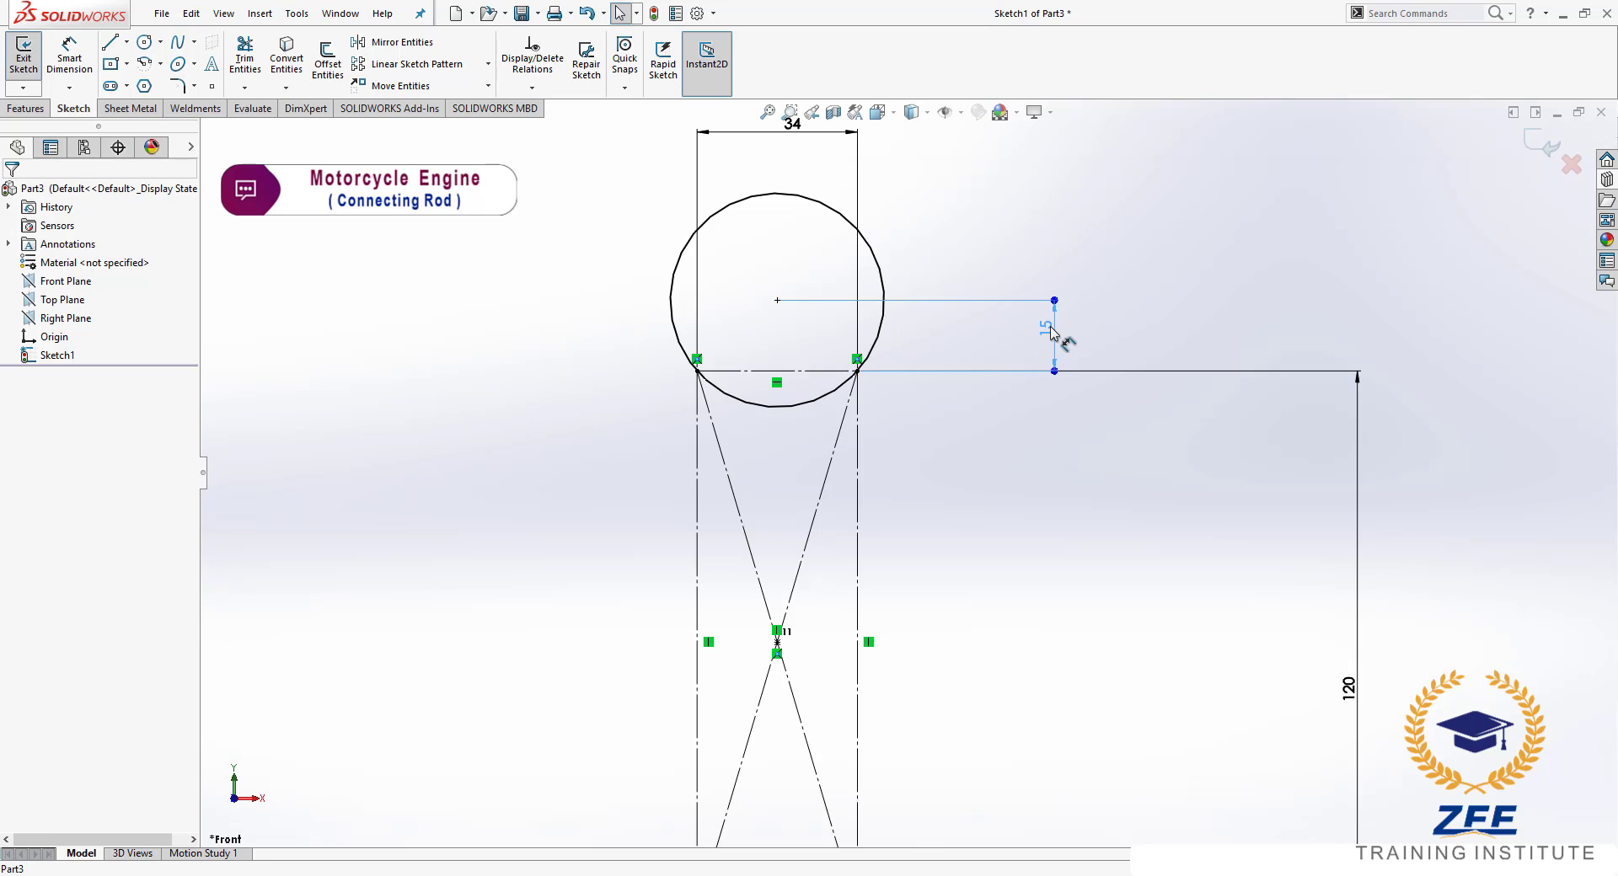
{"action": "middle_click_drag", "start_coordinate": [992, 470], "coordinate": [1016, 500], "text": "ctrl"}
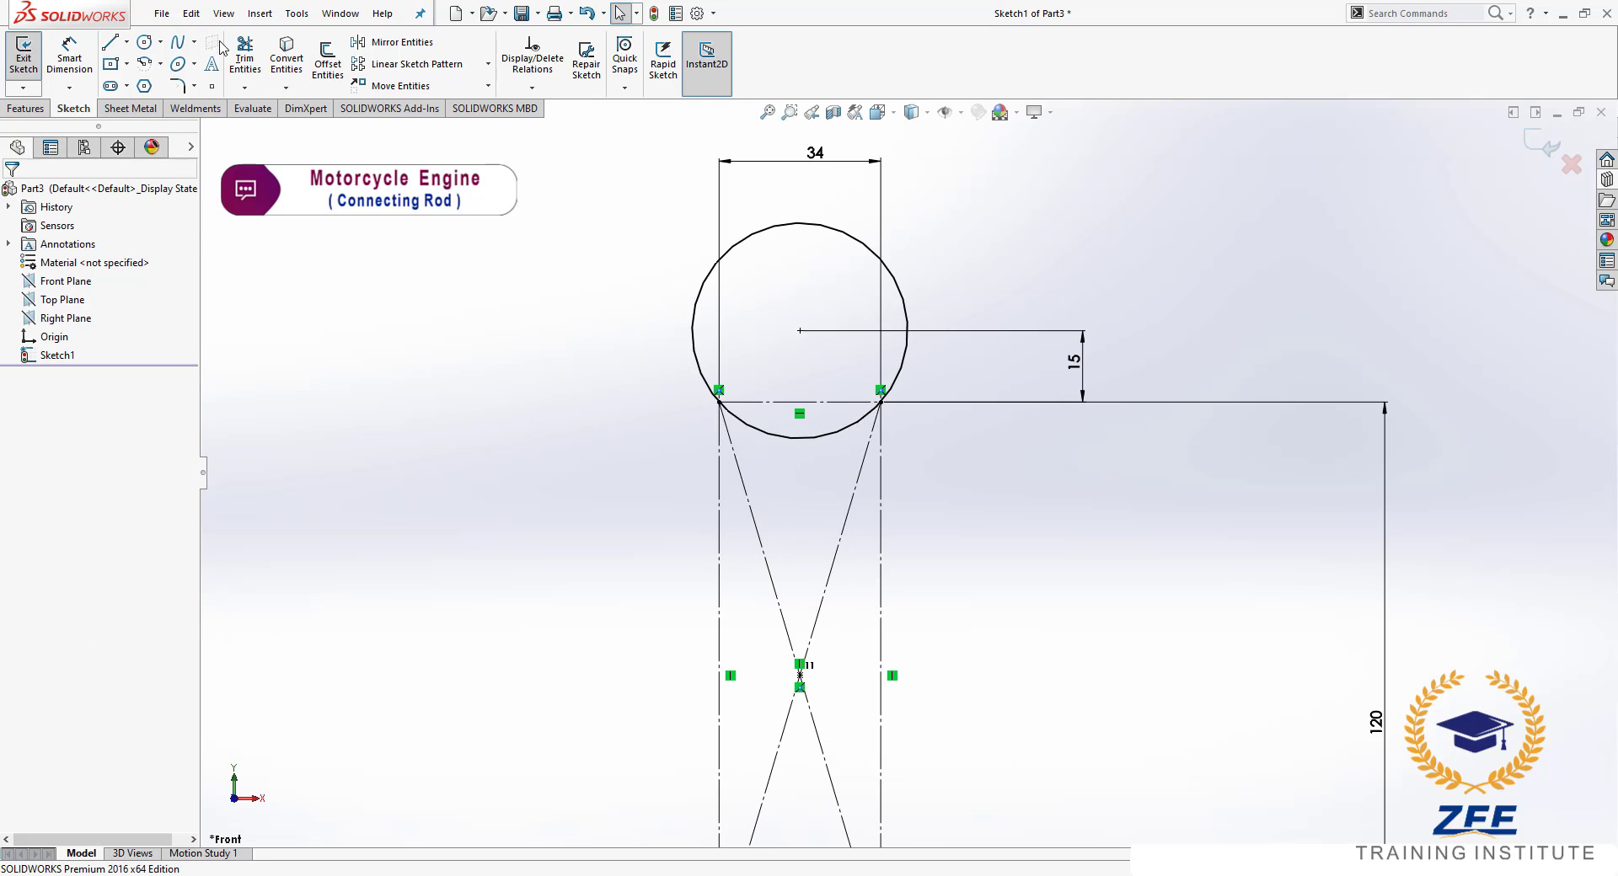
{"action": "left_click", "coordinate": [245, 59]}
{"action": "key", "text": "Escape"}
{"action": "scroll", "coordinate": [950, 546], "scroll_direction": "up", "scroll_amount": 1}
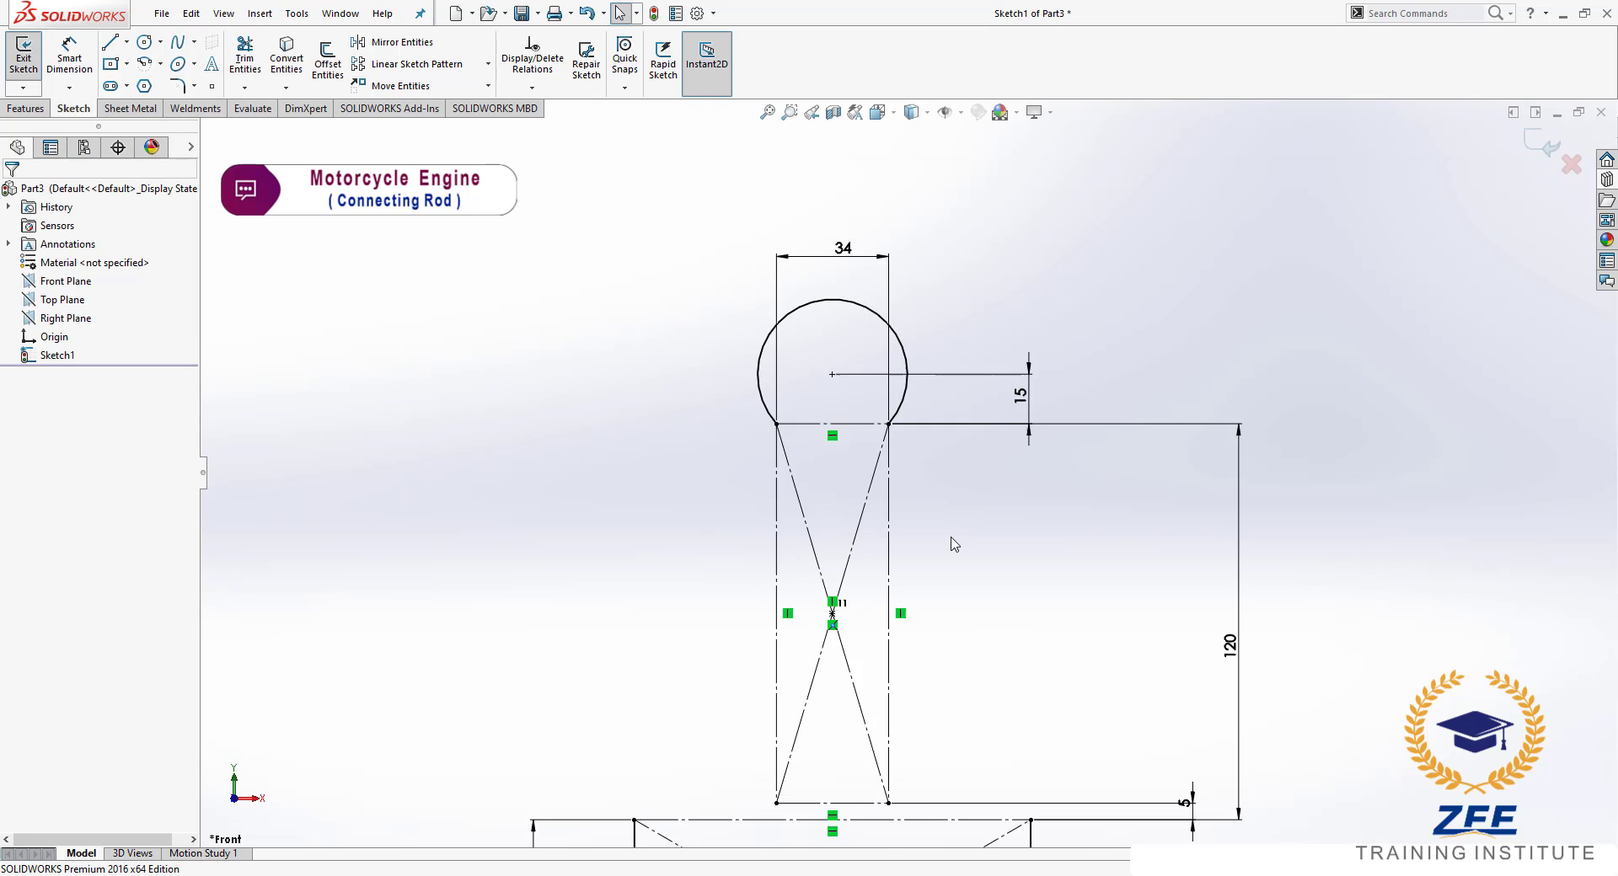
{"action": "scroll", "coordinate": [932, 570], "scroll_direction": "up", "scroll_amount": 2}
{"action": "scroll", "coordinate": [927, 573], "scroll_direction": "down", "scroll_amount": 1}
{"action": "scroll", "coordinate": [895, 491], "scroll_direction": "down", "scroll_amount": 1}
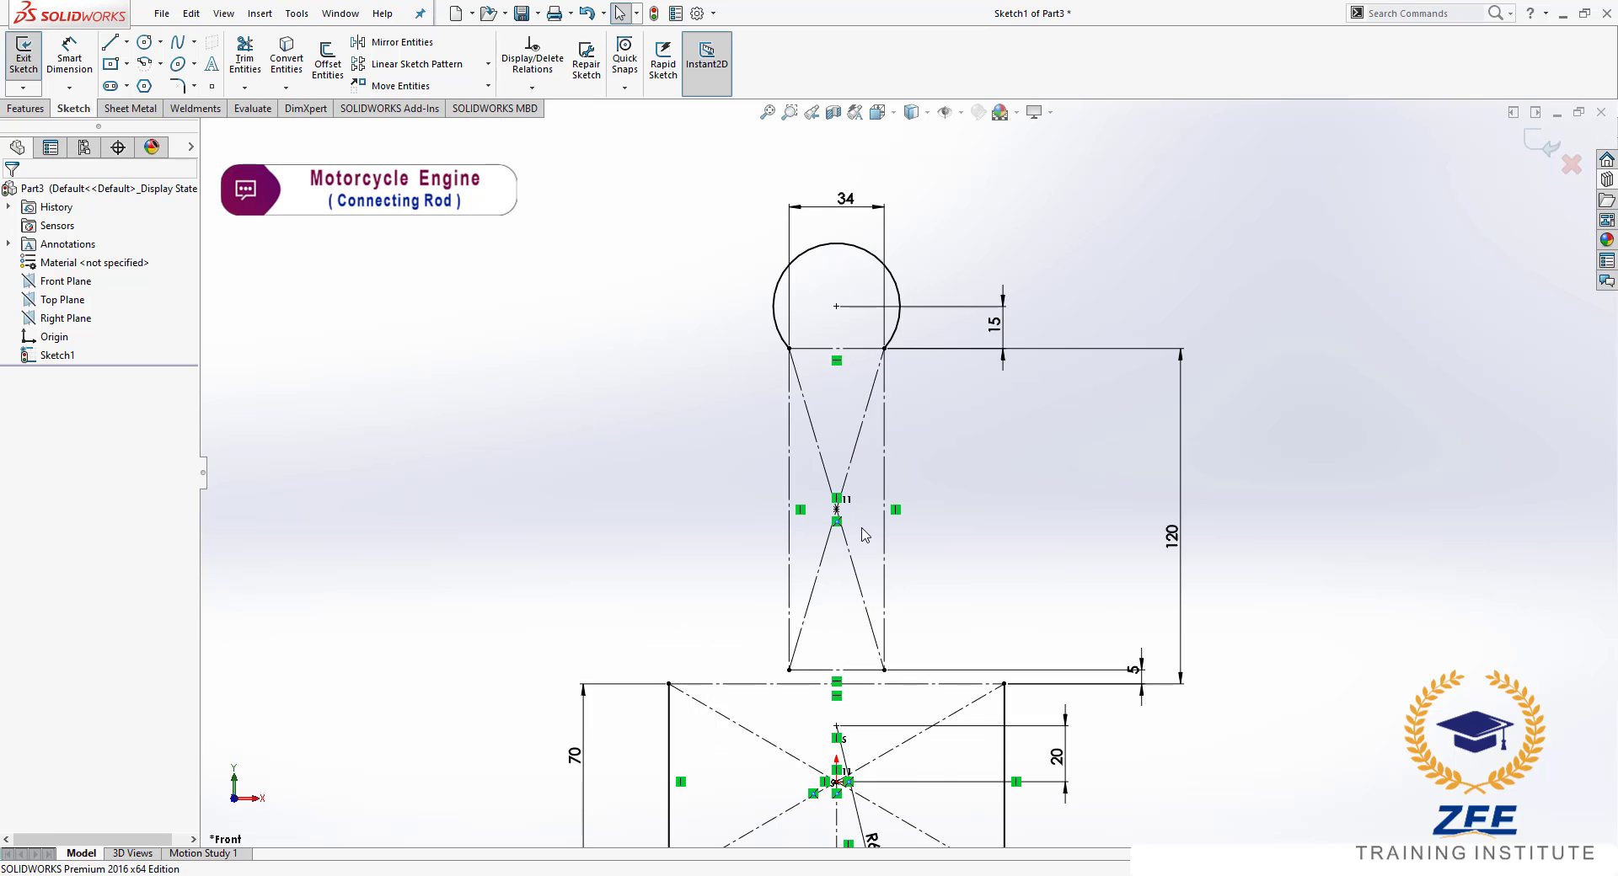
{"action": "scroll", "coordinate": [864, 533], "scroll_direction": "up", "scroll_amount": 1}
{"action": "scroll", "coordinate": [877, 604], "scroll_direction": "down", "scroll_amount": 2}
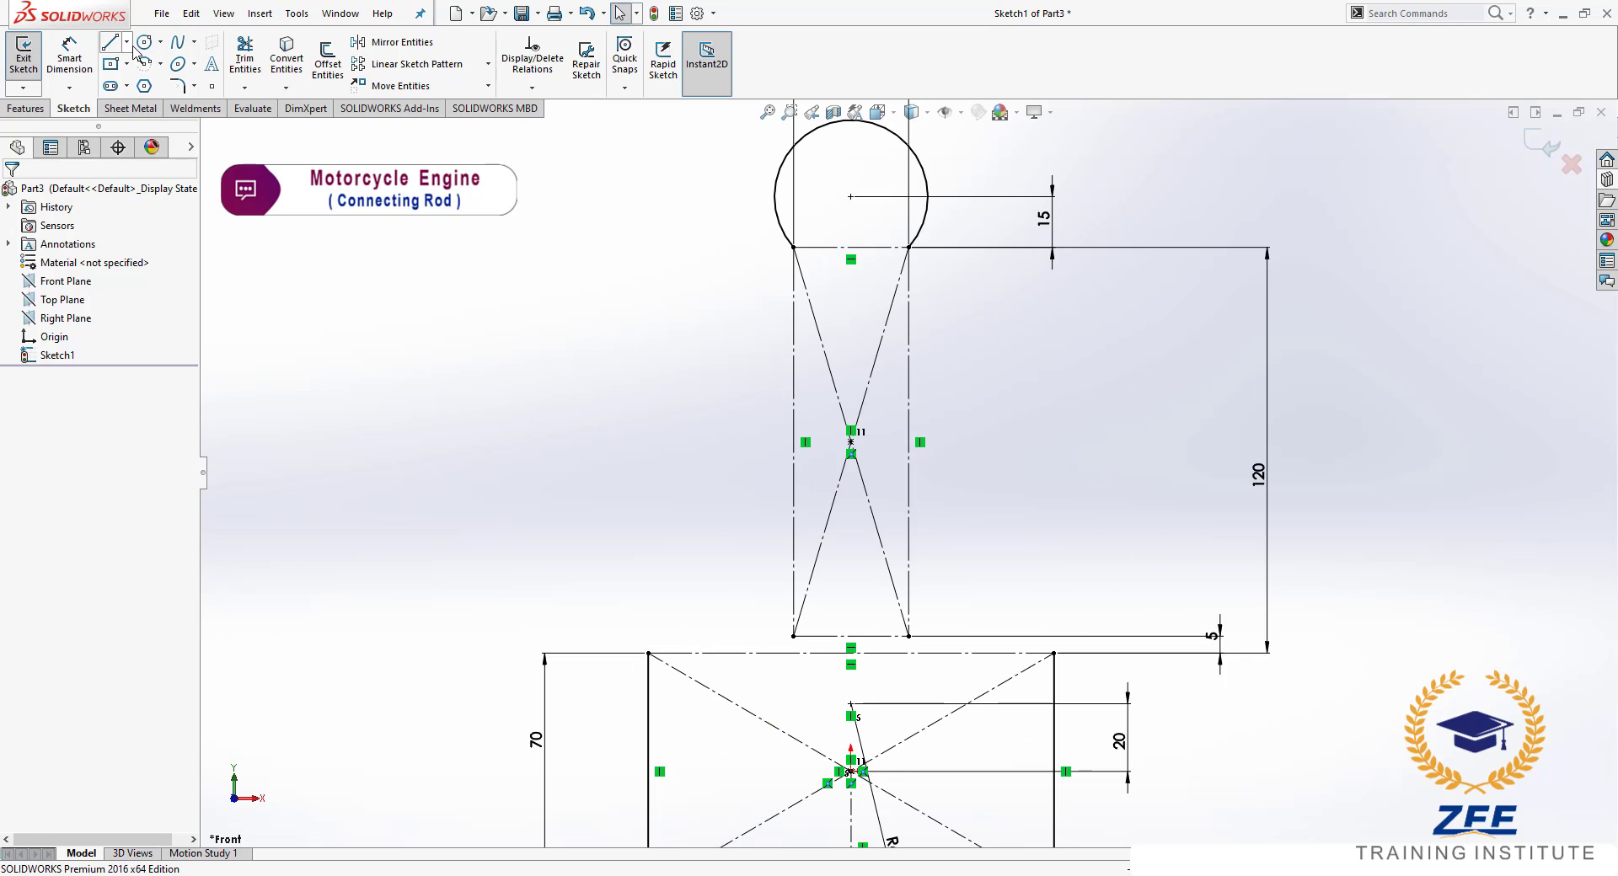
- Add two construction centerlines from the lower block's corners to the shank bottom
{"action": "left_click", "coordinate": [126, 42]}
{"action": "left_click", "coordinate": [147, 82]}
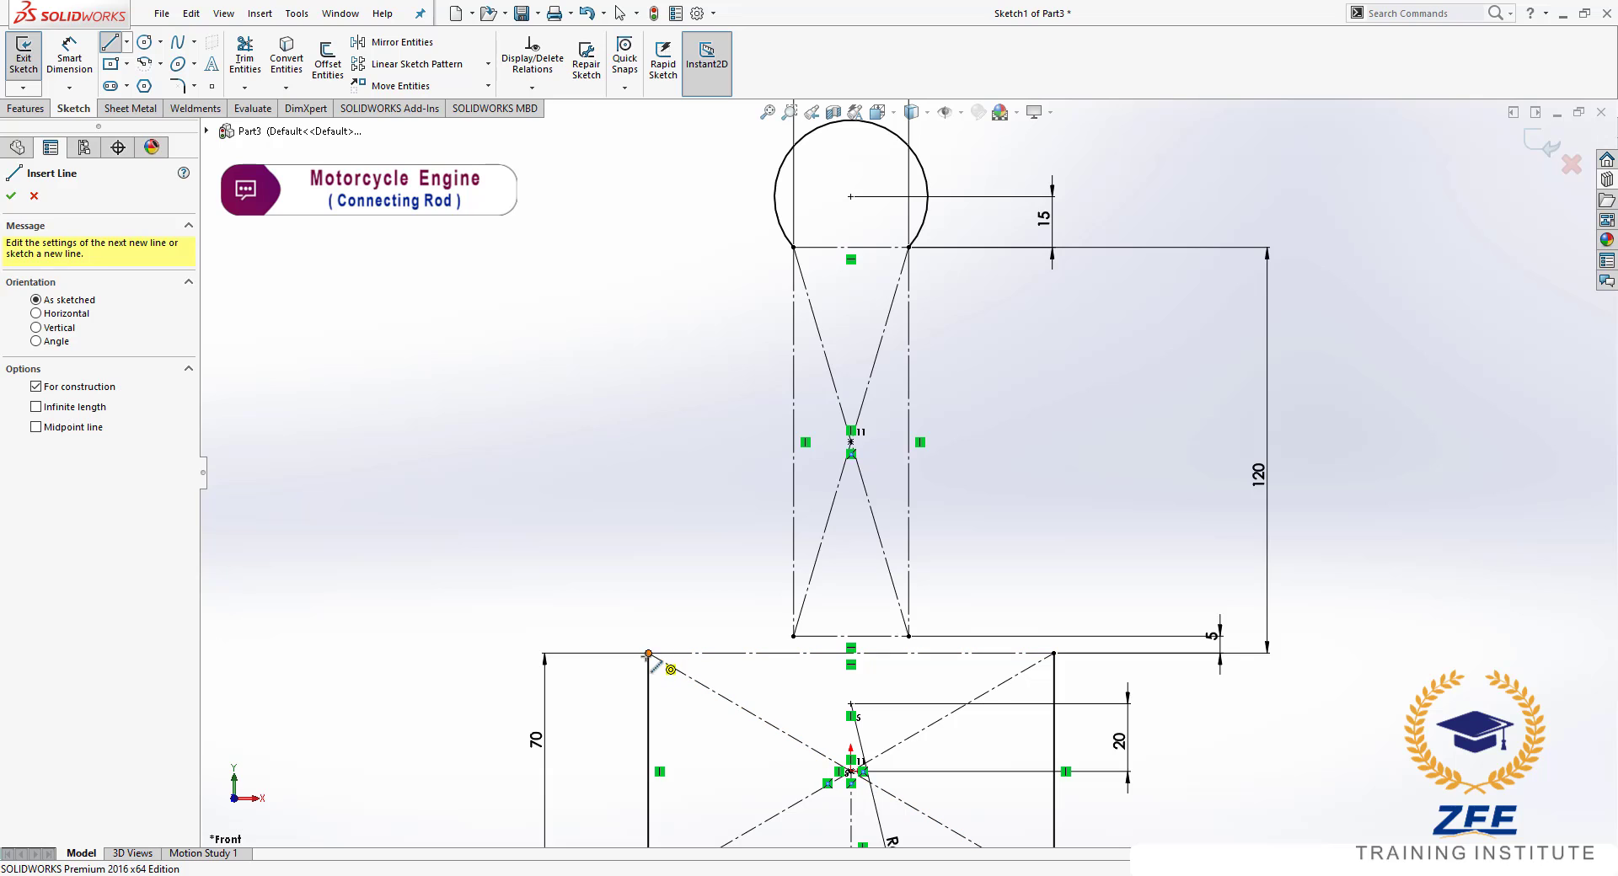
{"action": "left_click_drag", "start_coordinate": [648, 653], "coordinate": [793, 636]}
{"action": "key", "text": "Escape"}
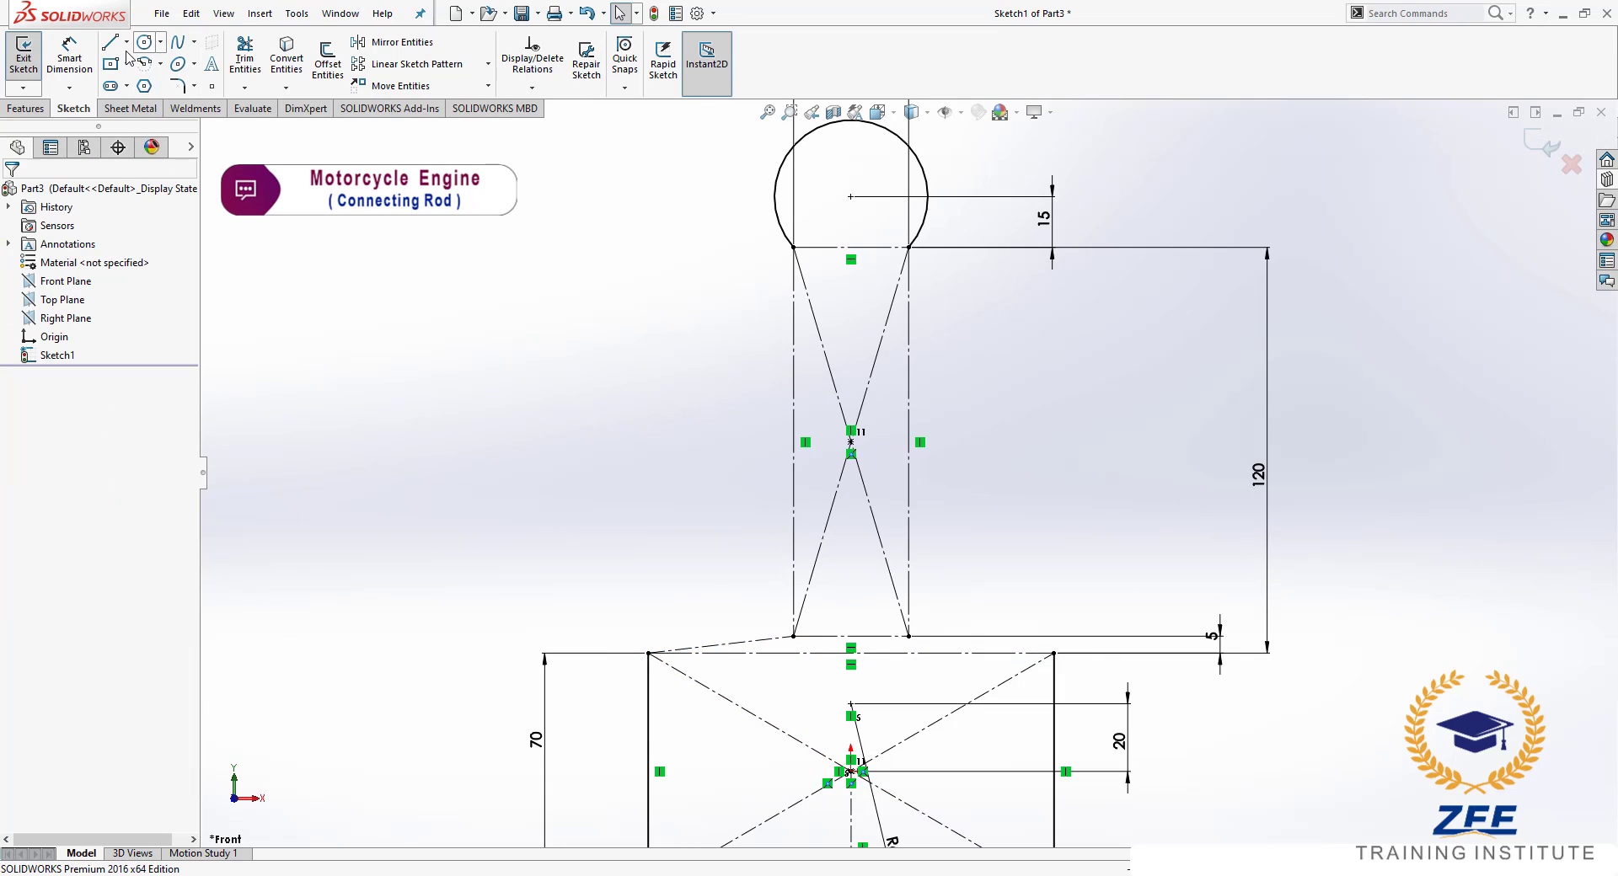
{"action": "left_click", "coordinate": [127, 41]}
{"action": "left_click", "coordinate": [147, 82]}
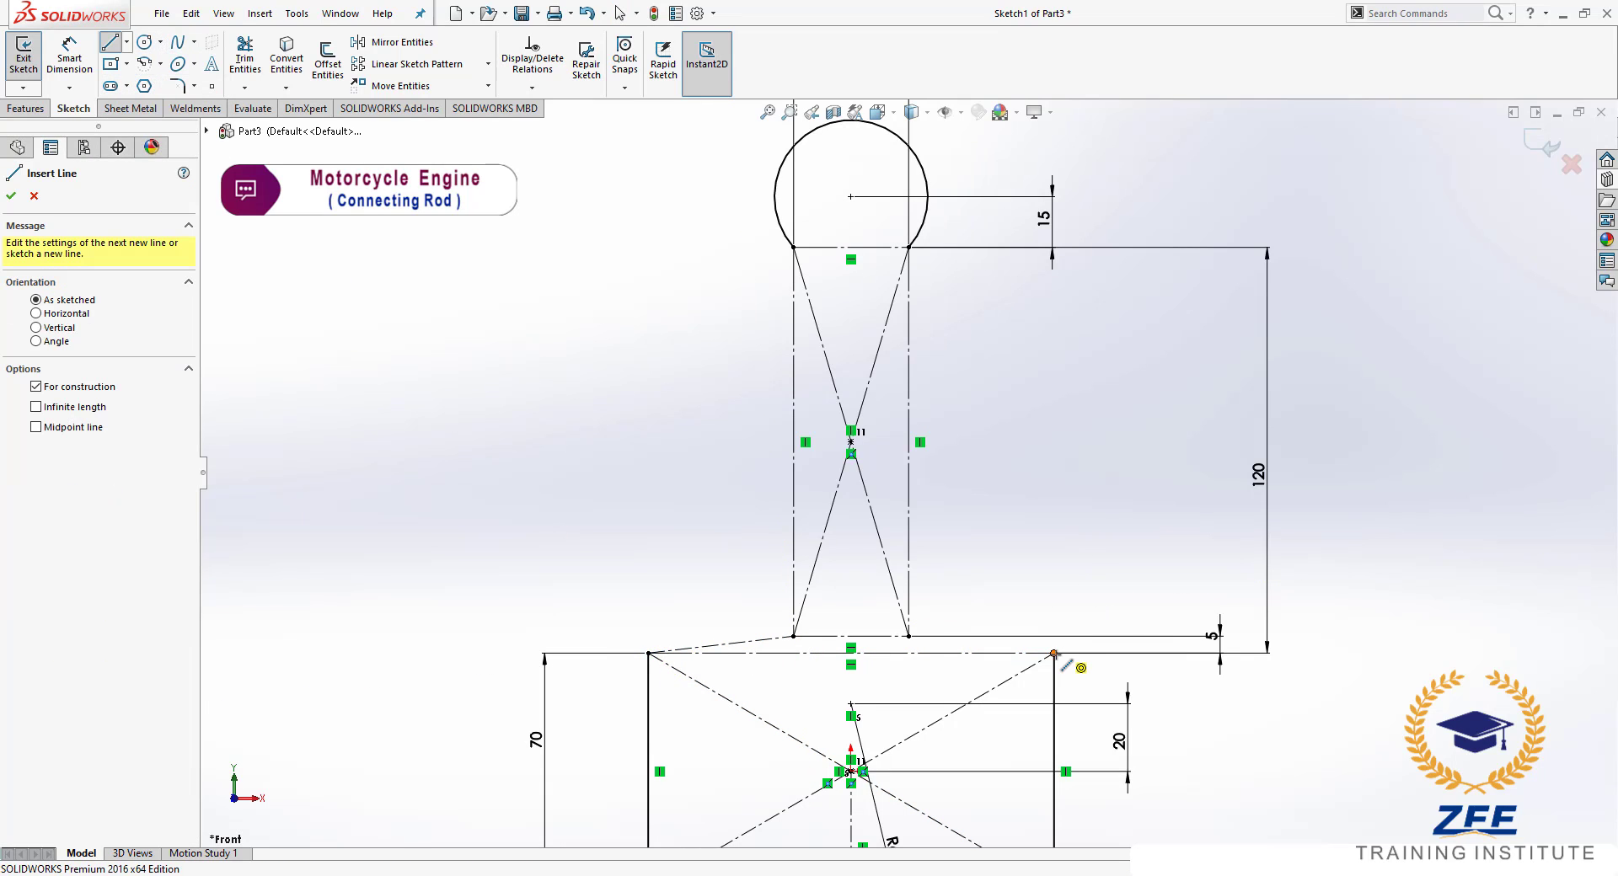
{"action": "left_click", "coordinate": [1055, 654]}
{"action": "key", "text": "Escape"}
{"action": "key", "text": "f"}
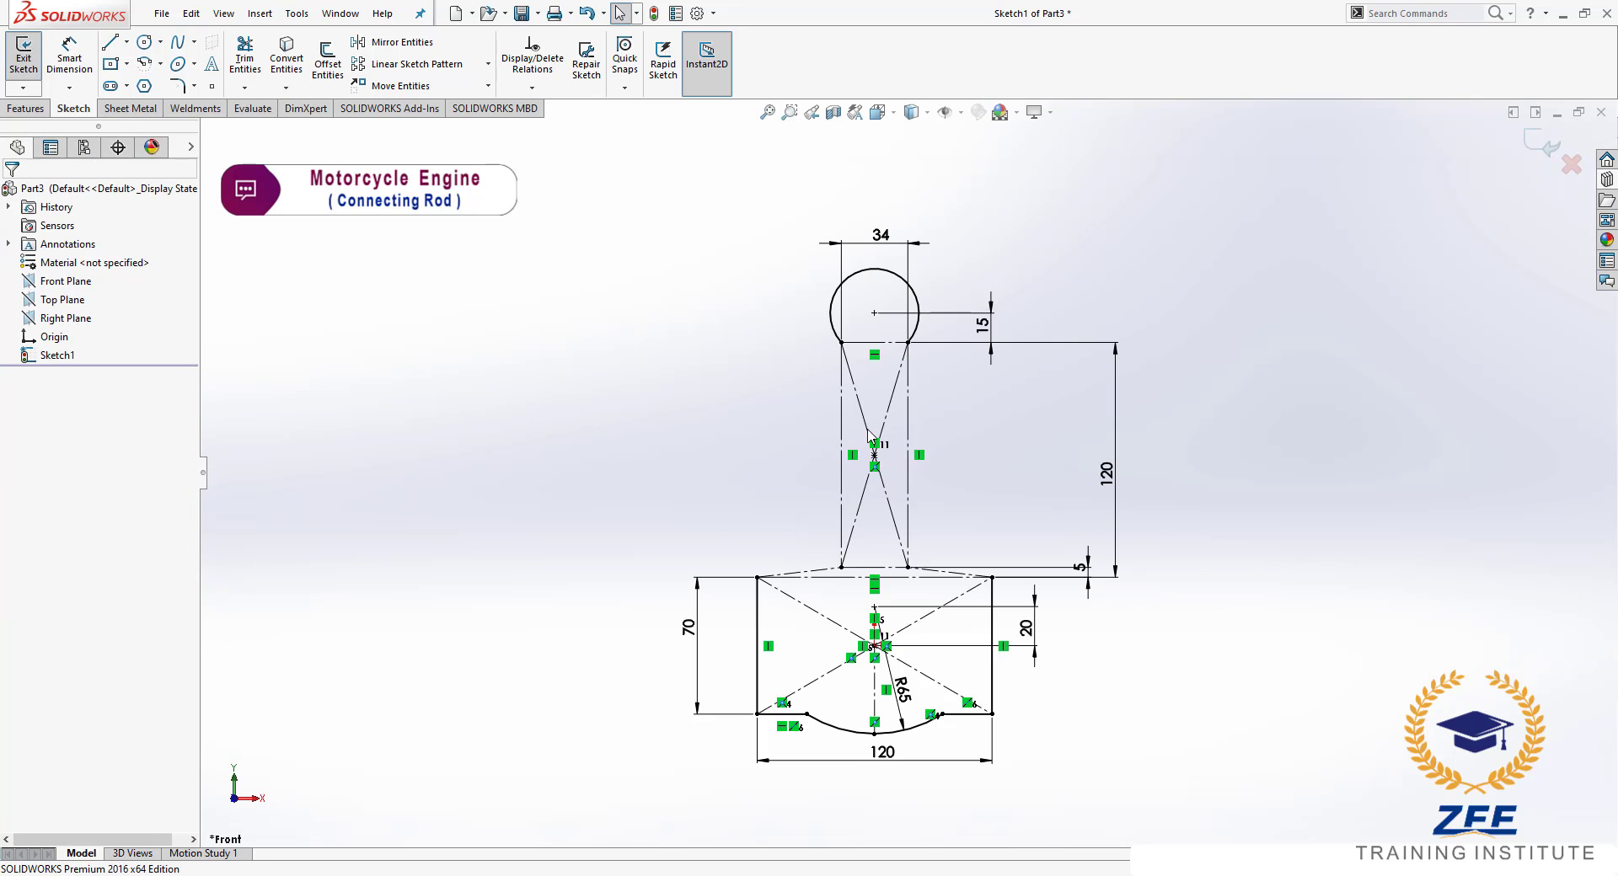
{"action": "scroll", "coordinate": [868, 434], "scroll_direction": "down", "scroll_amount": 1}
{"action": "scroll", "coordinate": [763, 384], "scroll_direction": "down", "scroll_amount": 1}
{"action": "scroll", "coordinate": [1091, 547], "scroll_direction": "up", "scroll_amount": 1}
{"action": "scroll", "coordinate": [1058, 552], "scroll_direction": "down", "scroll_amount": 1}
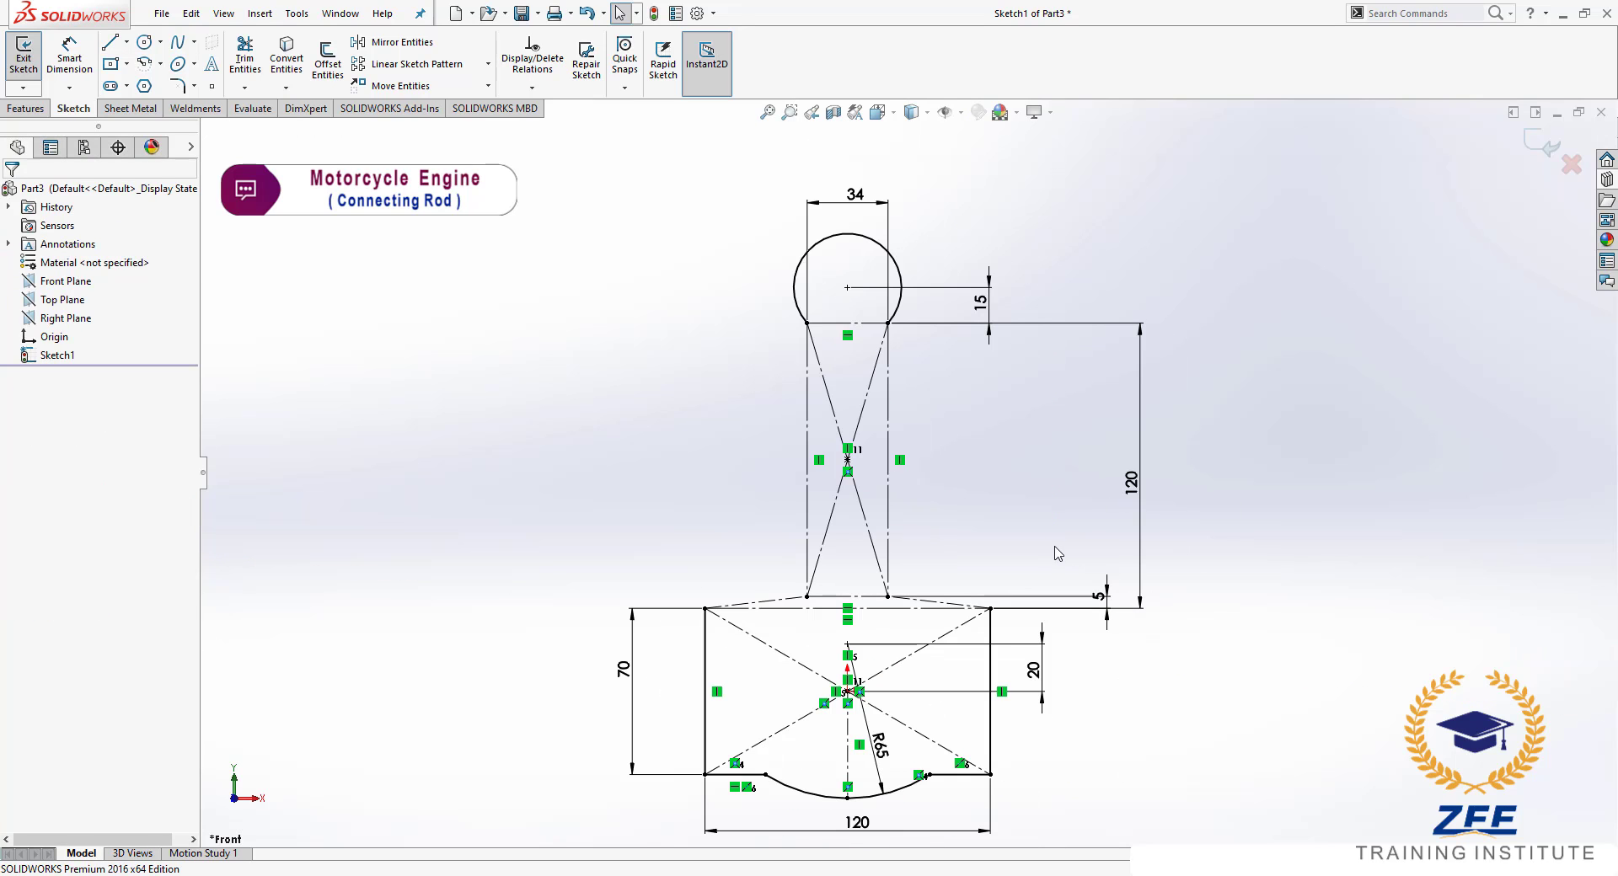
- Sketch a spline from the circle's base through the block's top-left corner, trimming its lower-left tail
{"action": "left_click", "coordinate": [195, 41]}
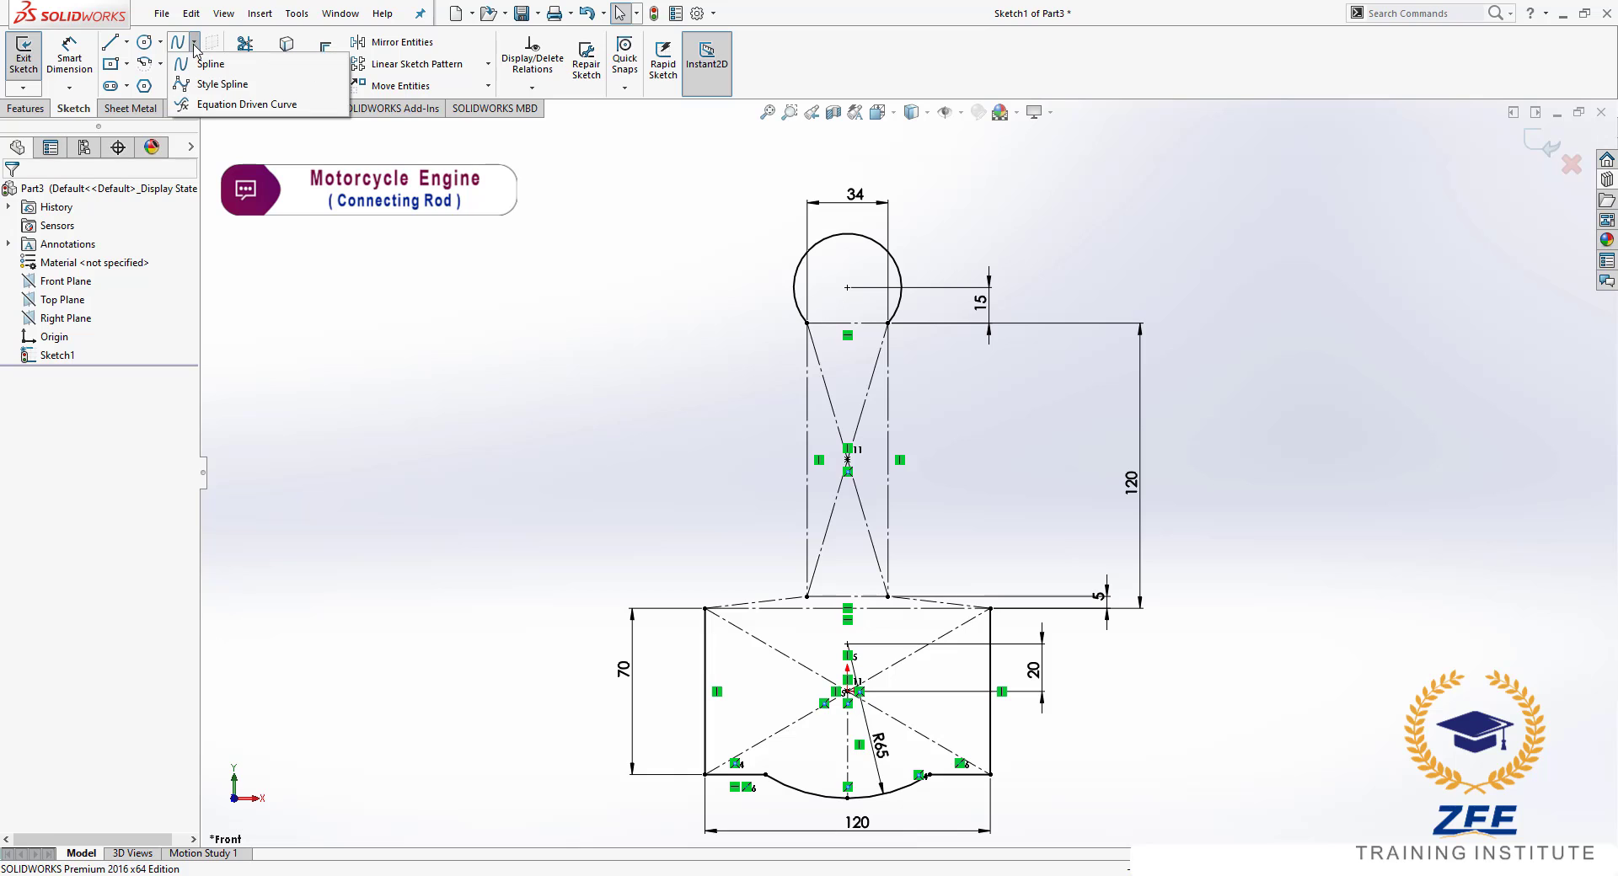
{"action": "left_click", "coordinate": [209, 61]}
{"action": "left_click", "coordinate": [808, 323]}
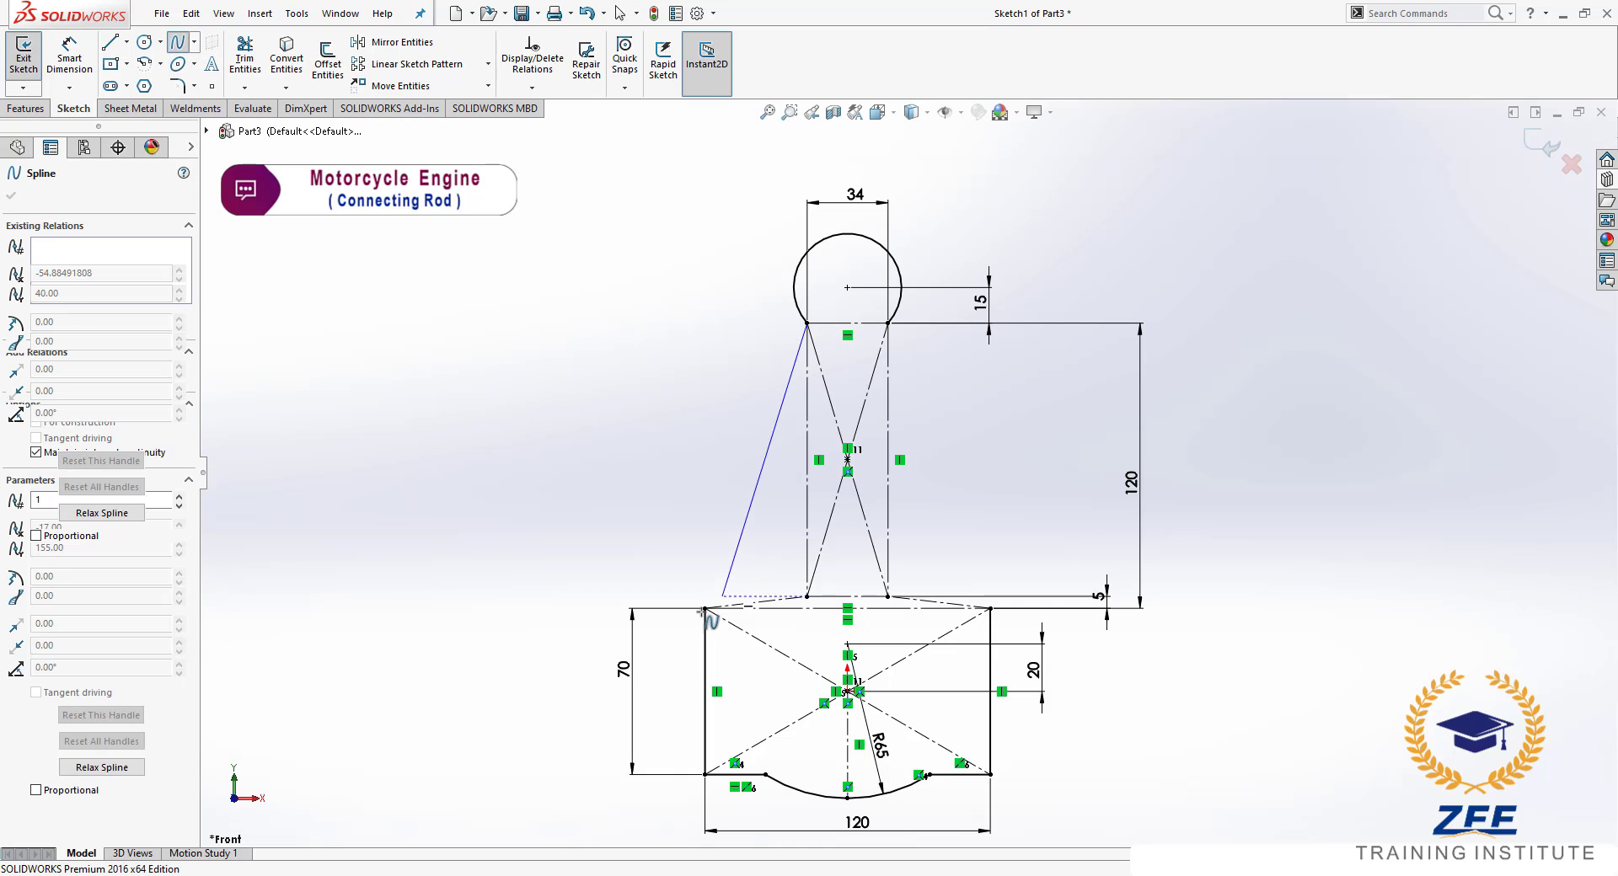
{"action": "left_click", "coordinate": [704, 608]}
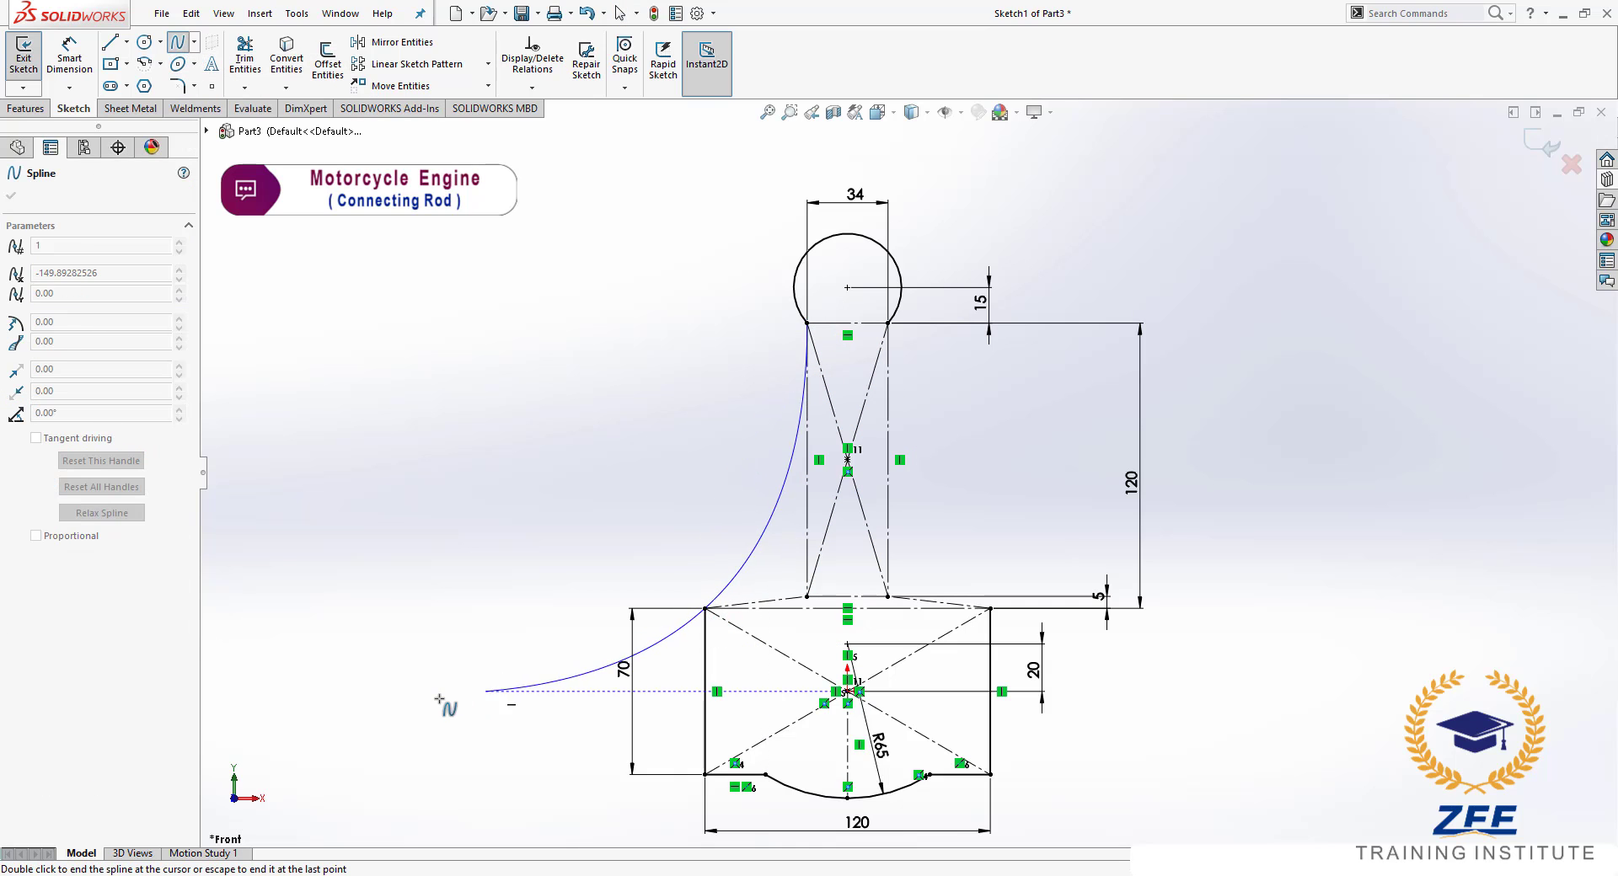
{"action": "double_click", "coordinate": [365, 702]}
{"action": "left_click", "coordinate": [243, 71]}
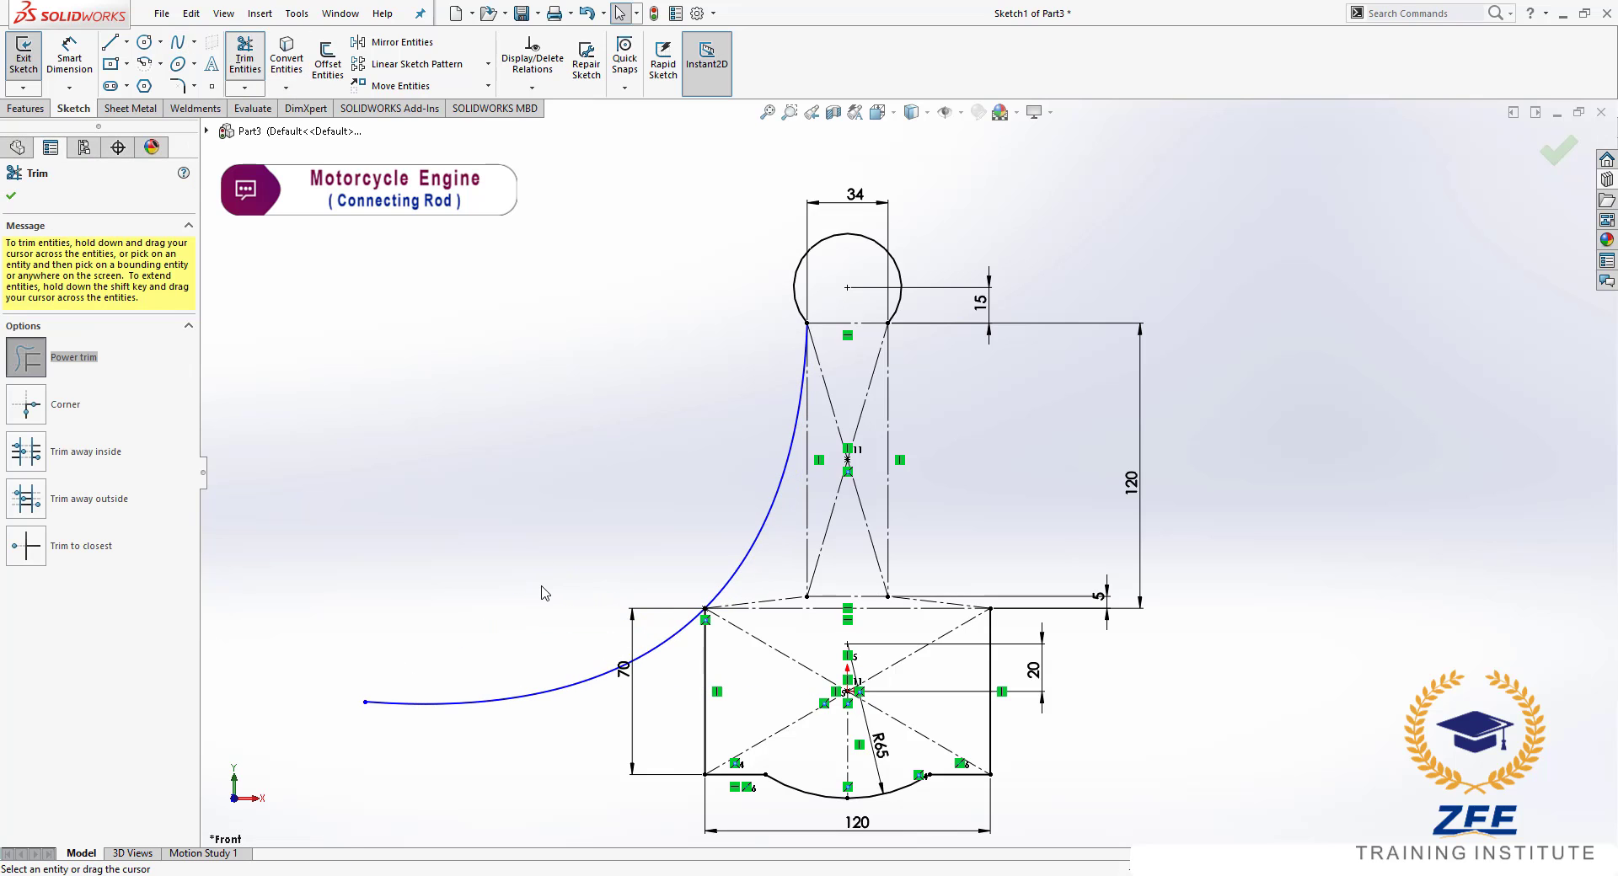
{"action": "left_click_drag", "start_coordinate": [542, 594], "coordinate": [505, 723]}
- Flatten the spline's lower tangent handle toward horizontal and pull it further left
{"action": "scroll", "coordinate": [792, 531], "scroll_direction": "down", "scroll_amount": 2}
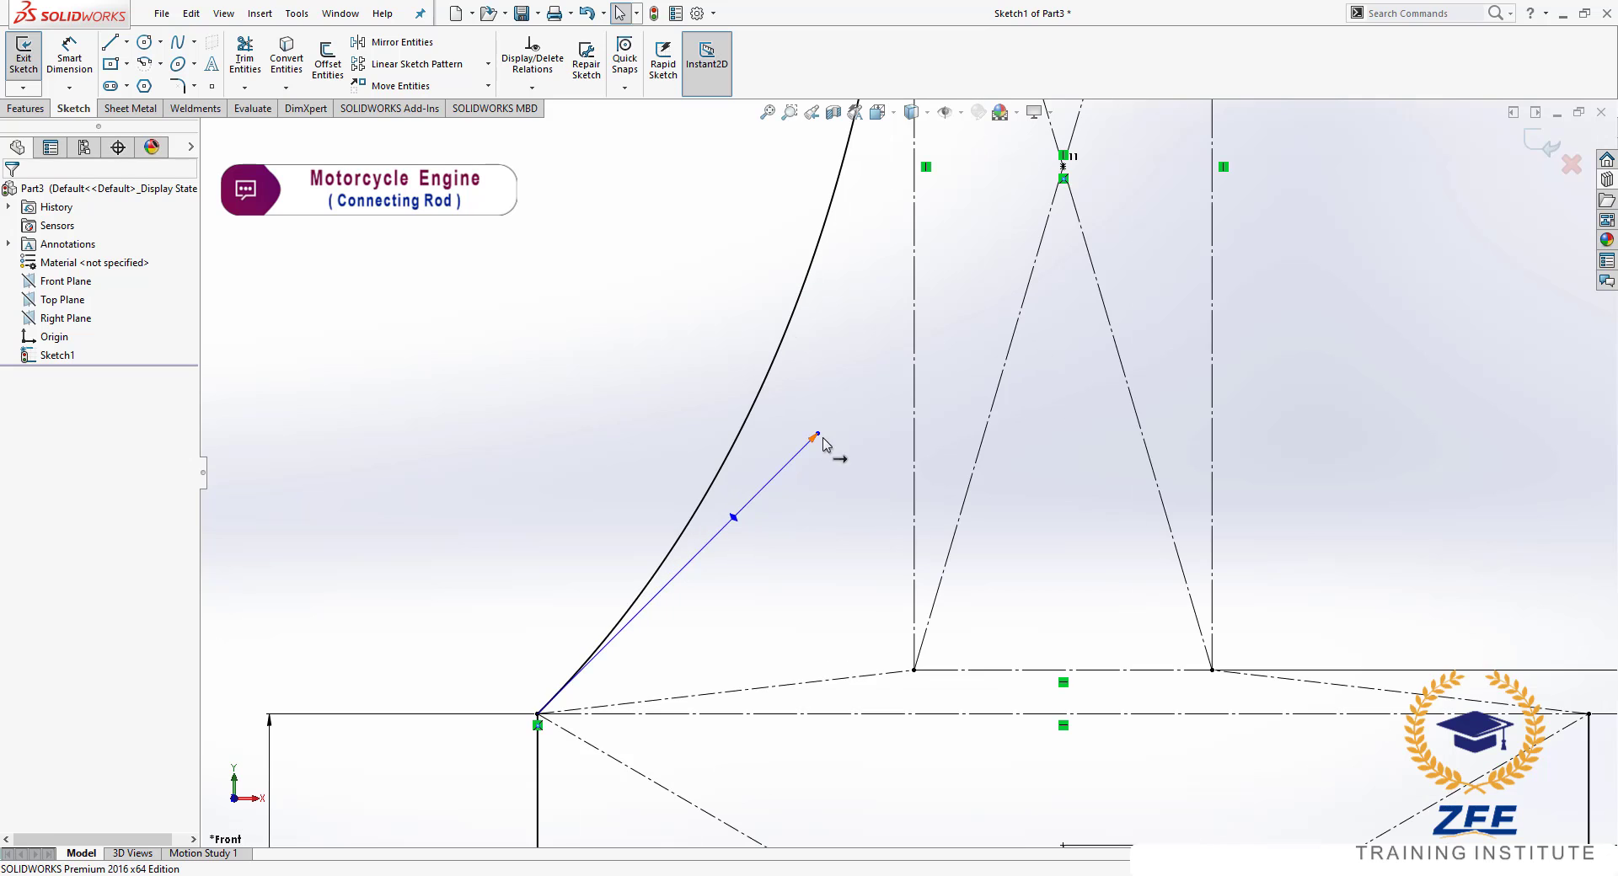
{"action": "left_click_drag", "start_coordinate": [817, 436], "coordinate": [865, 680]}
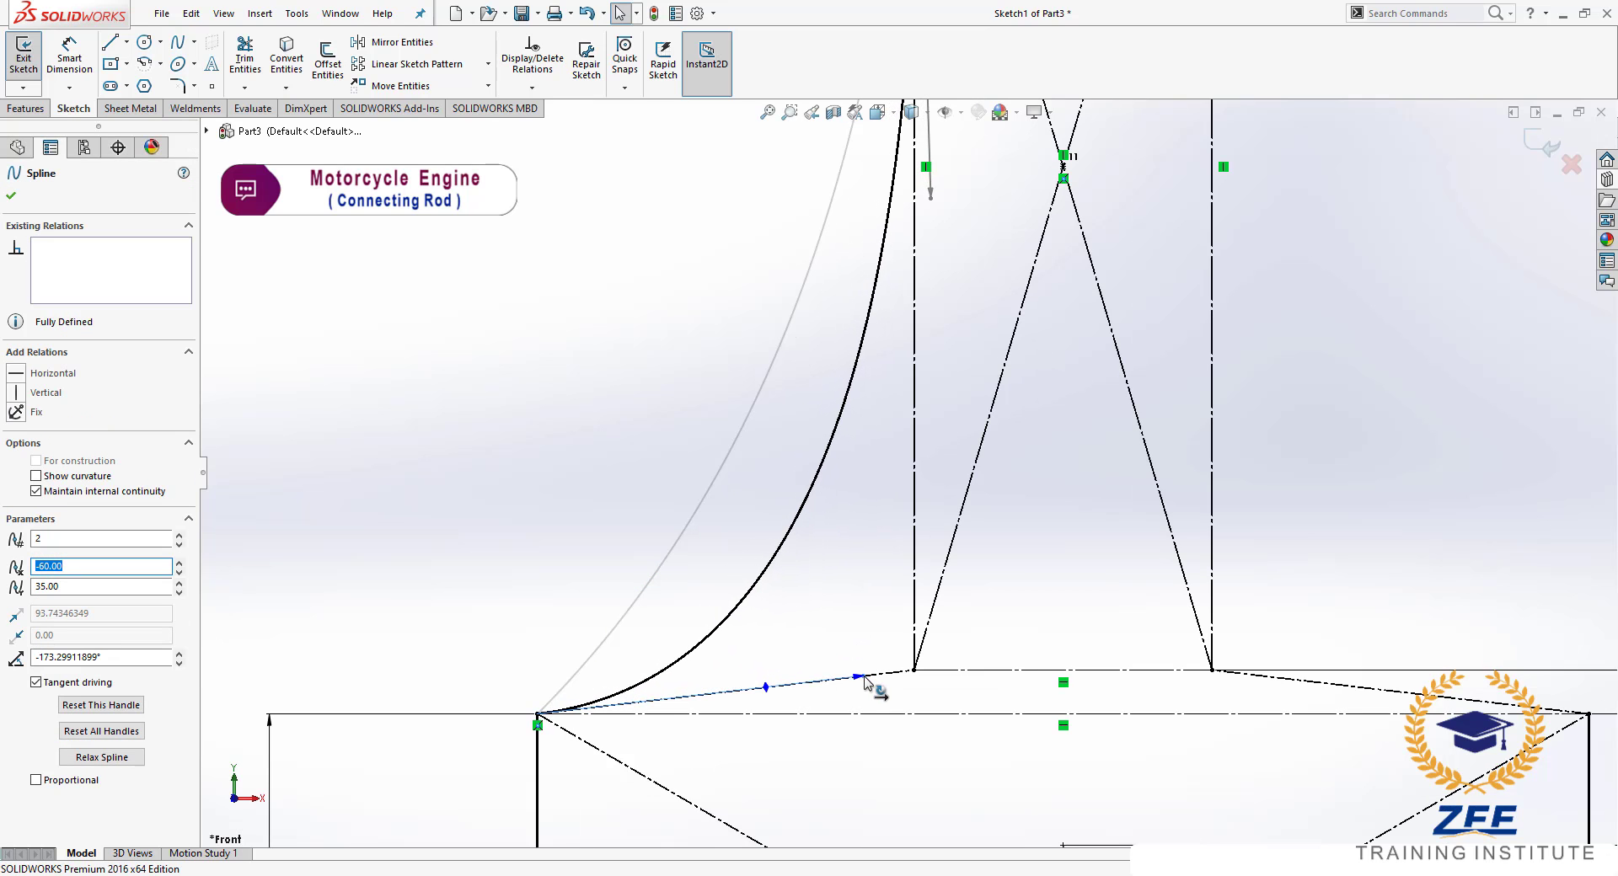
{"action": "left_click", "coordinate": [856, 625]}
{"action": "scroll", "coordinate": [915, 451], "scroll_direction": "up", "scroll_amount": 5}
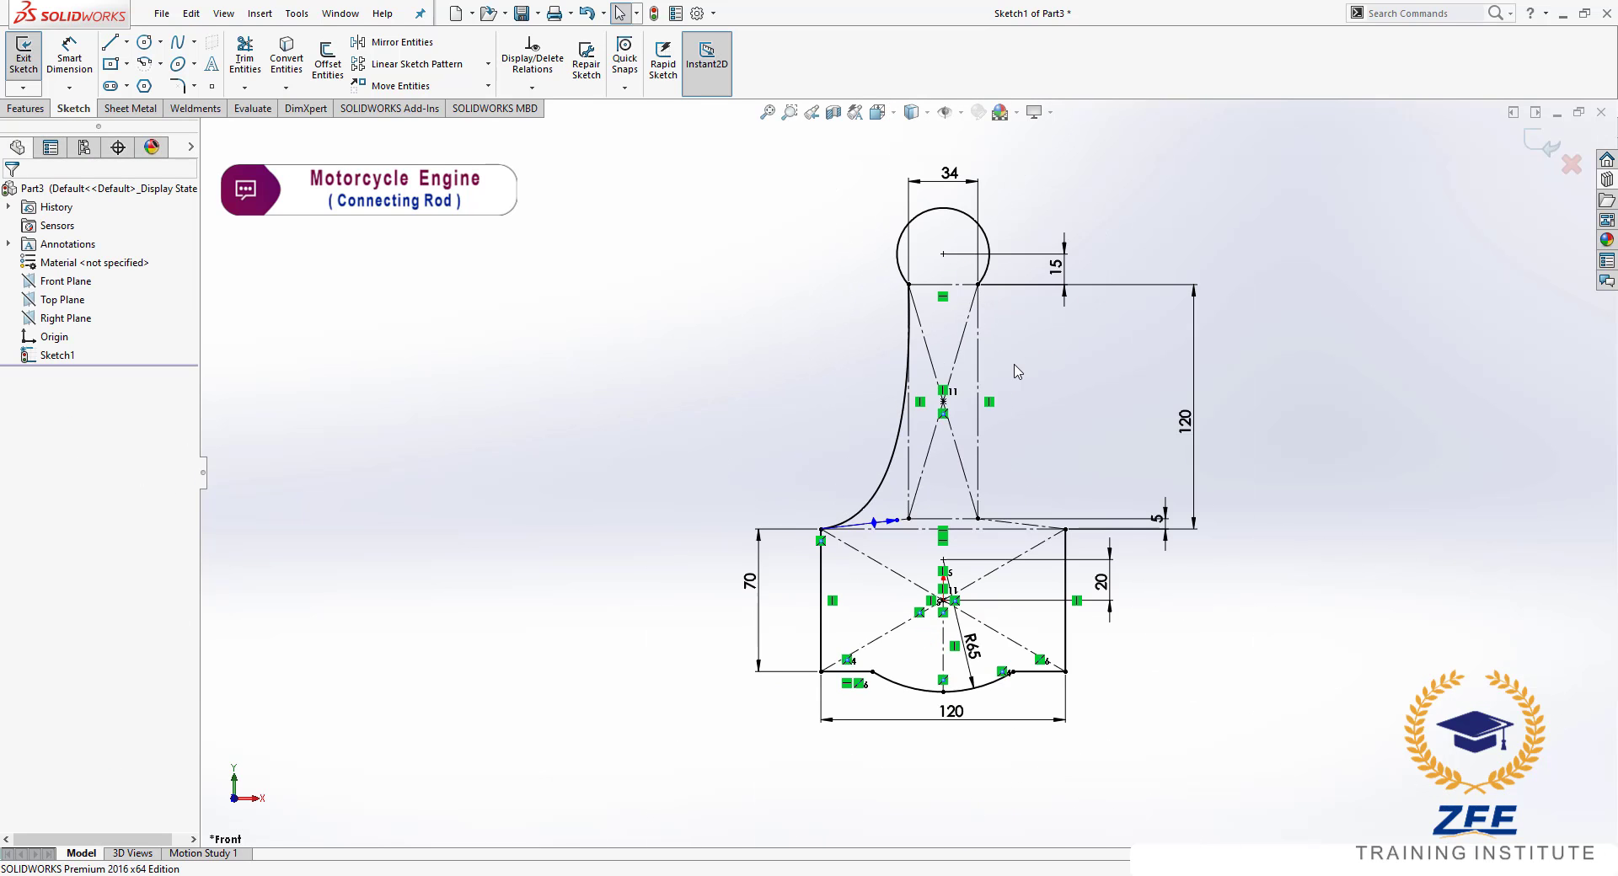
{"action": "scroll", "coordinate": [910, 428], "scroll_direction": "down", "scroll_amount": 3}
{"action": "scroll", "coordinate": [918, 472], "scroll_direction": "down", "scroll_amount": 3}
{"action": "scroll", "coordinate": [936, 539], "scroll_direction": "up", "scroll_amount": 3}
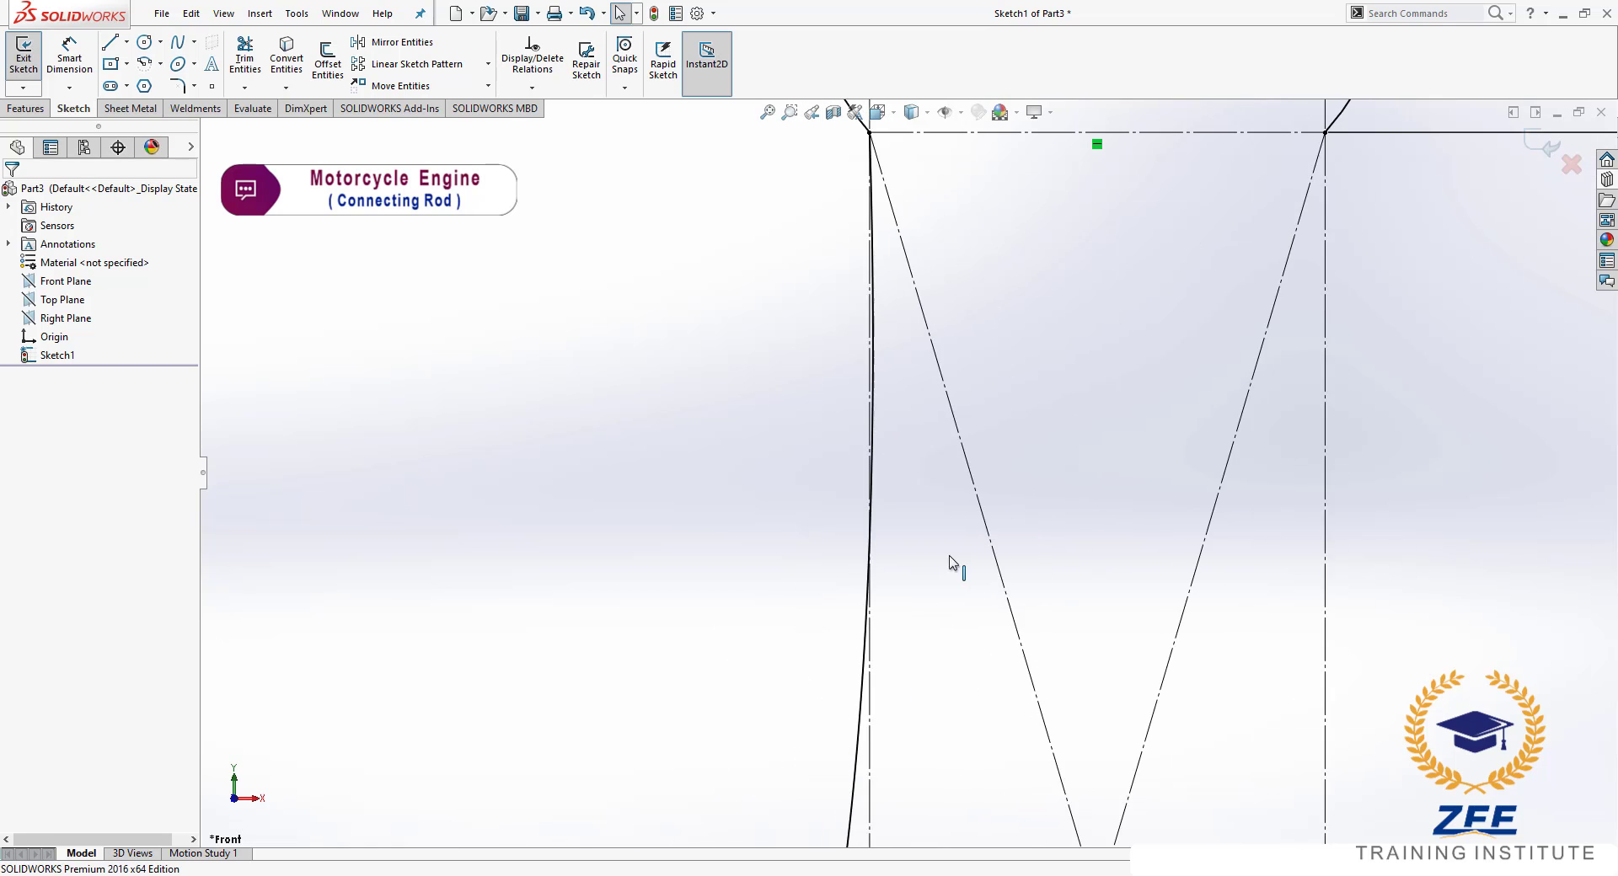
{"action": "scroll", "coordinate": [927, 531], "scroll_direction": "up", "scroll_amount": 2}
{"action": "scroll", "coordinate": [914, 471], "scroll_direction": "down", "scroll_amount": 3}
{"action": "scroll", "coordinate": [885, 398], "scroll_direction": "down", "scroll_amount": 2}
{"action": "scroll", "coordinate": [994, 615], "scroll_direction": "up", "scroll_amount": 1}
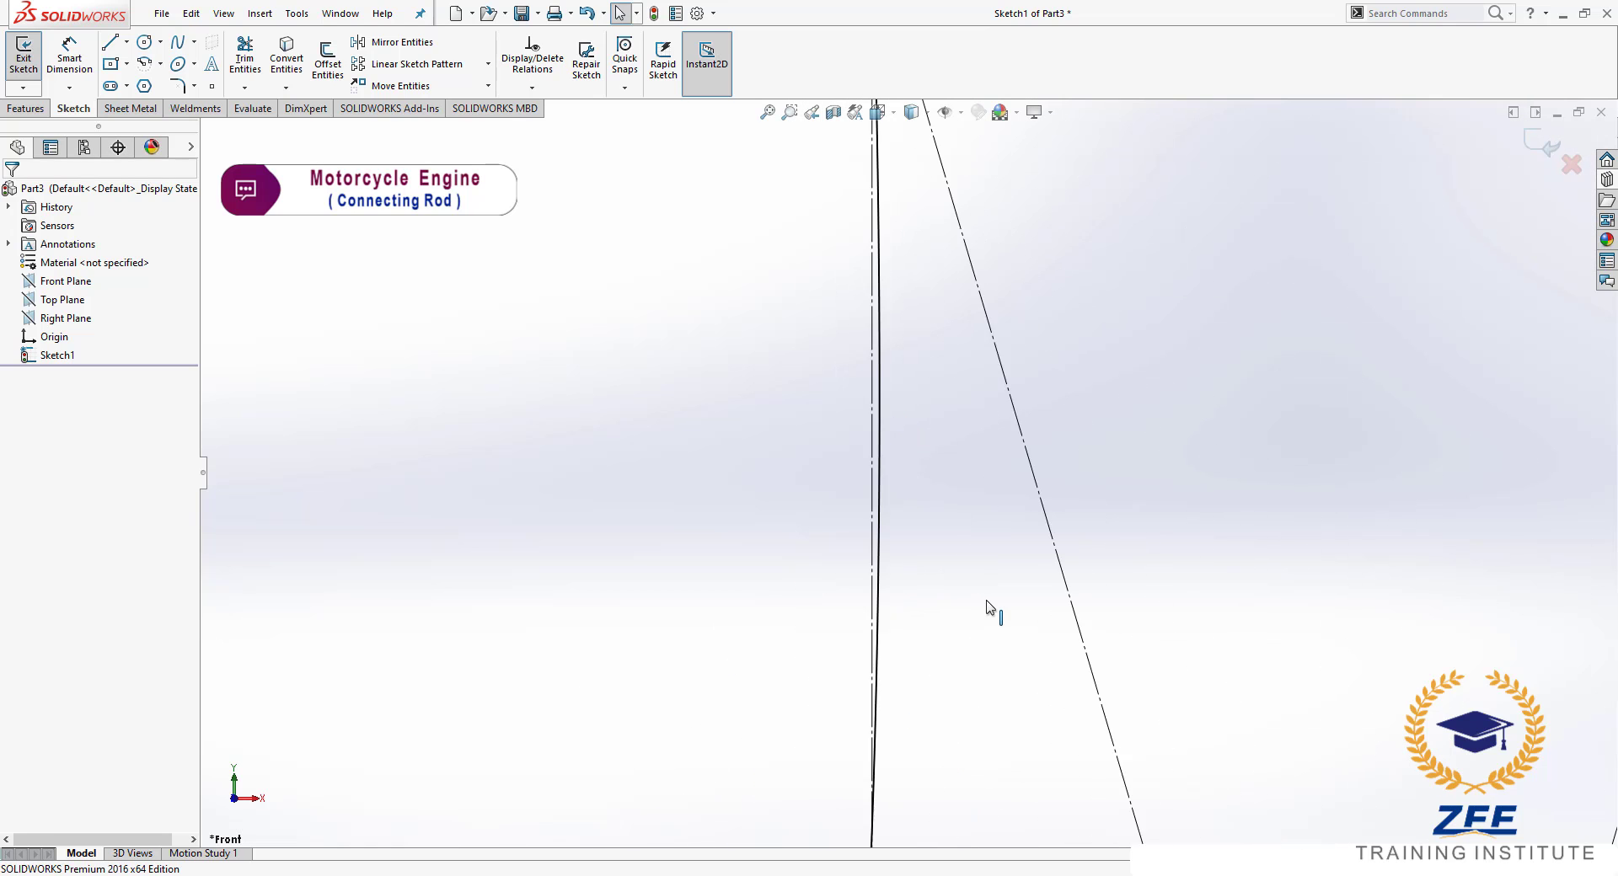
{"action": "scroll", "coordinate": [949, 650], "scroll_direction": "up", "scroll_amount": 3}
{"action": "scroll", "coordinate": [952, 656], "scroll_direction": "up", "scroll_amount": 4}
{"action": "scroll", "coordinate": [893, 716], "scroll_direction": "down", "scroll_amount": 3}
{"action": "scroll", "coordinate": [903, 687], "scroll_direction": "down", "scroll_amount": 3}
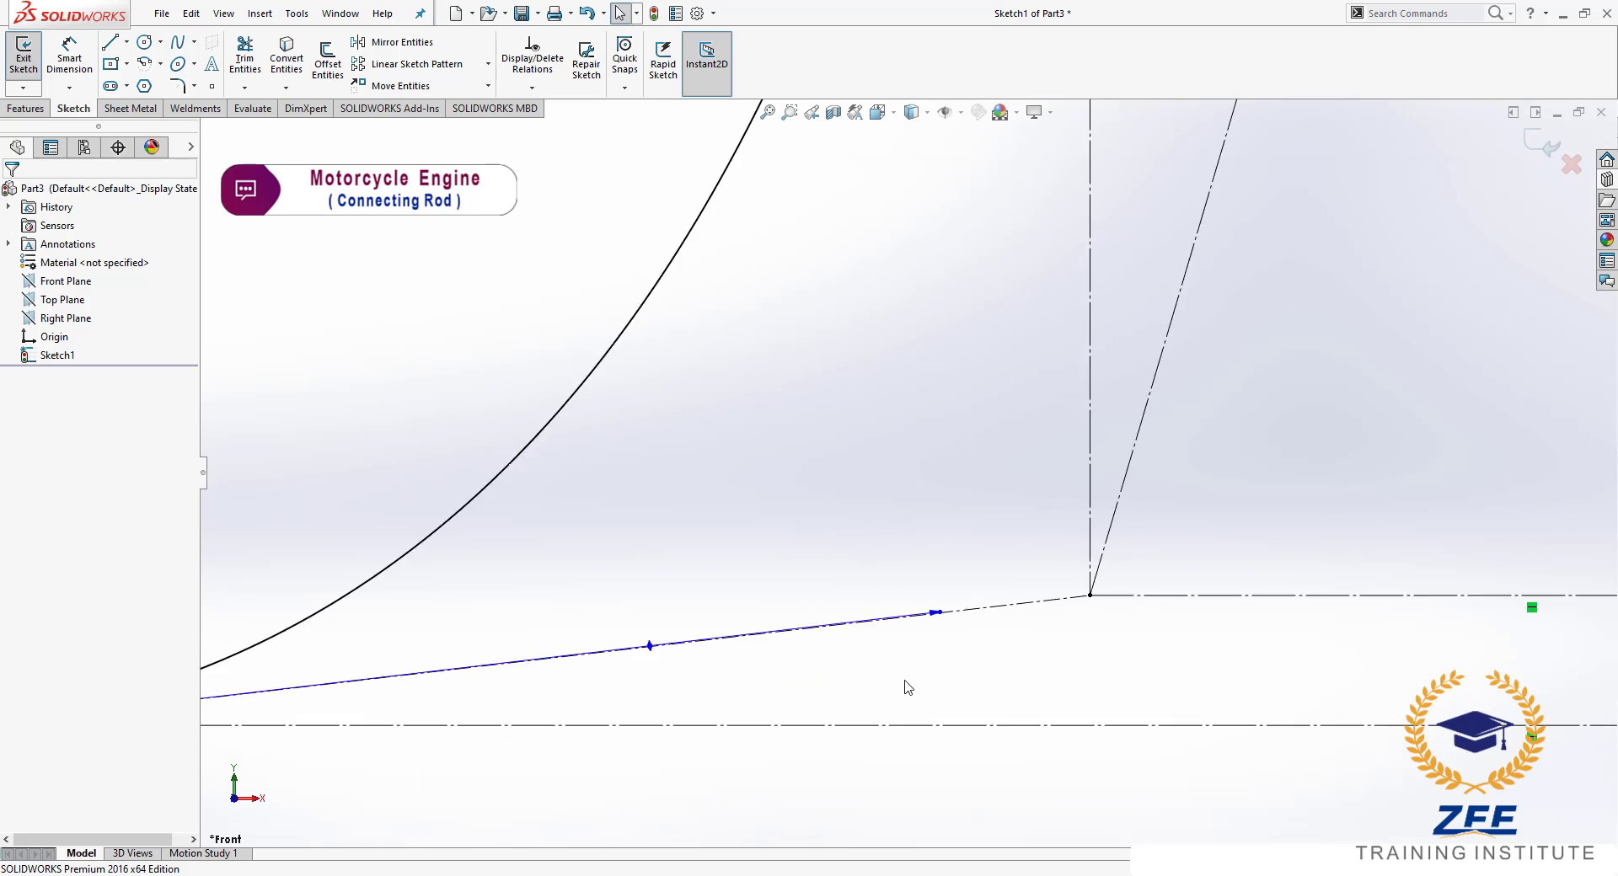
{"action": "scroll", "coordinate": [967, 584], "scroll_direction": "down", "scroll_amount": 1}
{"action": "left_click_drag", "start_coordinate": [949, 589], "coordinate": [934, 595]}
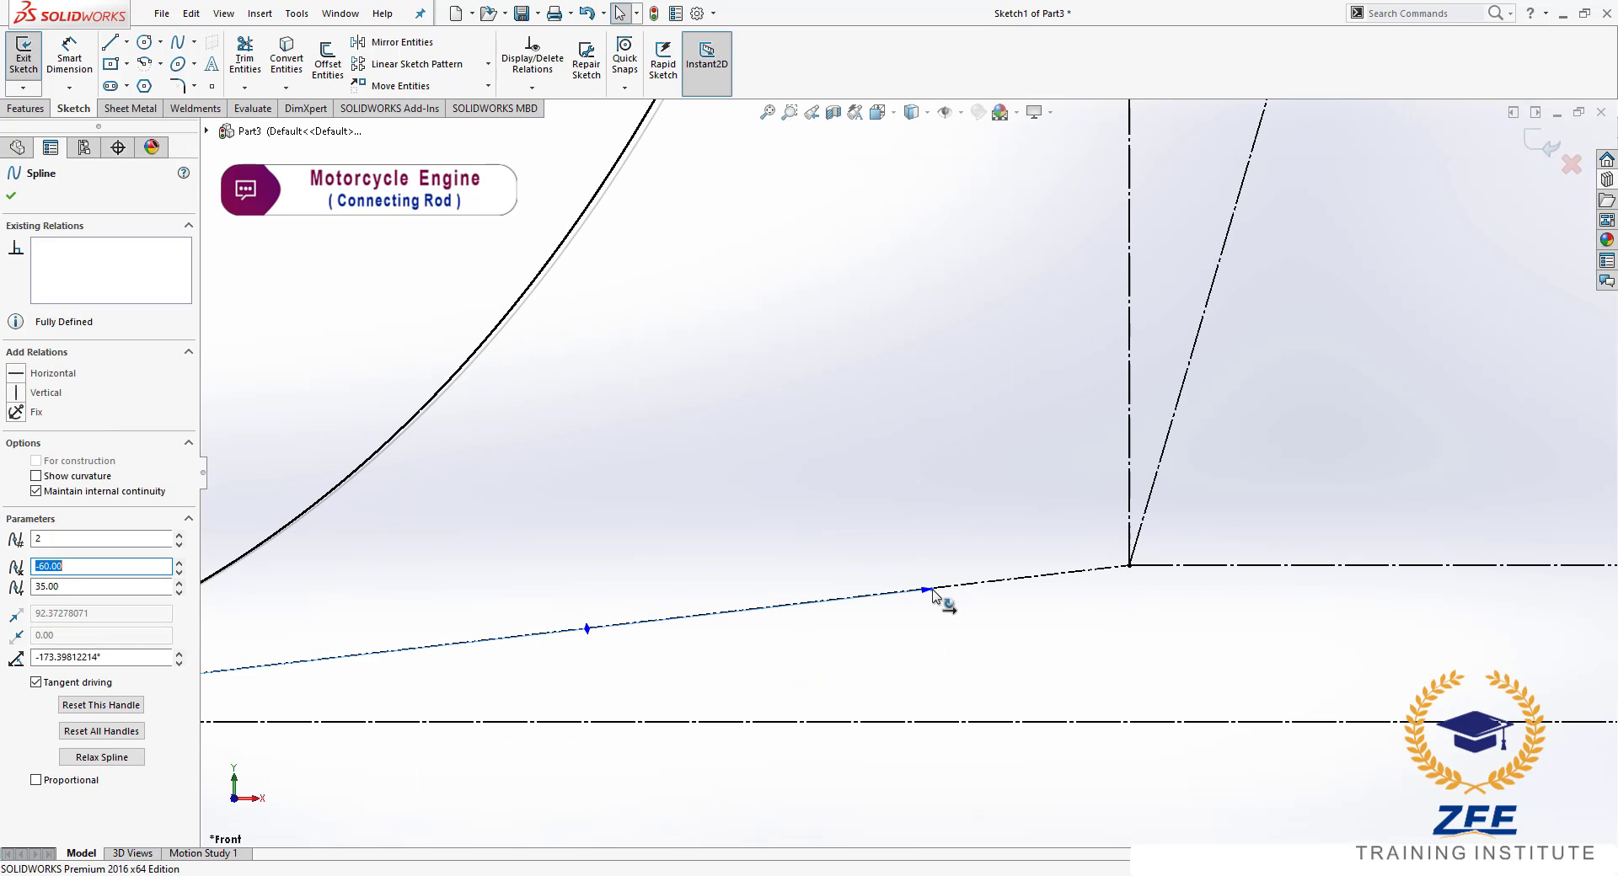
{"action": "left_click", "coordinate": [893, 397]}
{"action": "scroll", "coordinate": [893, 408], "scroll_direction": "up", "scroll_amount": 2}
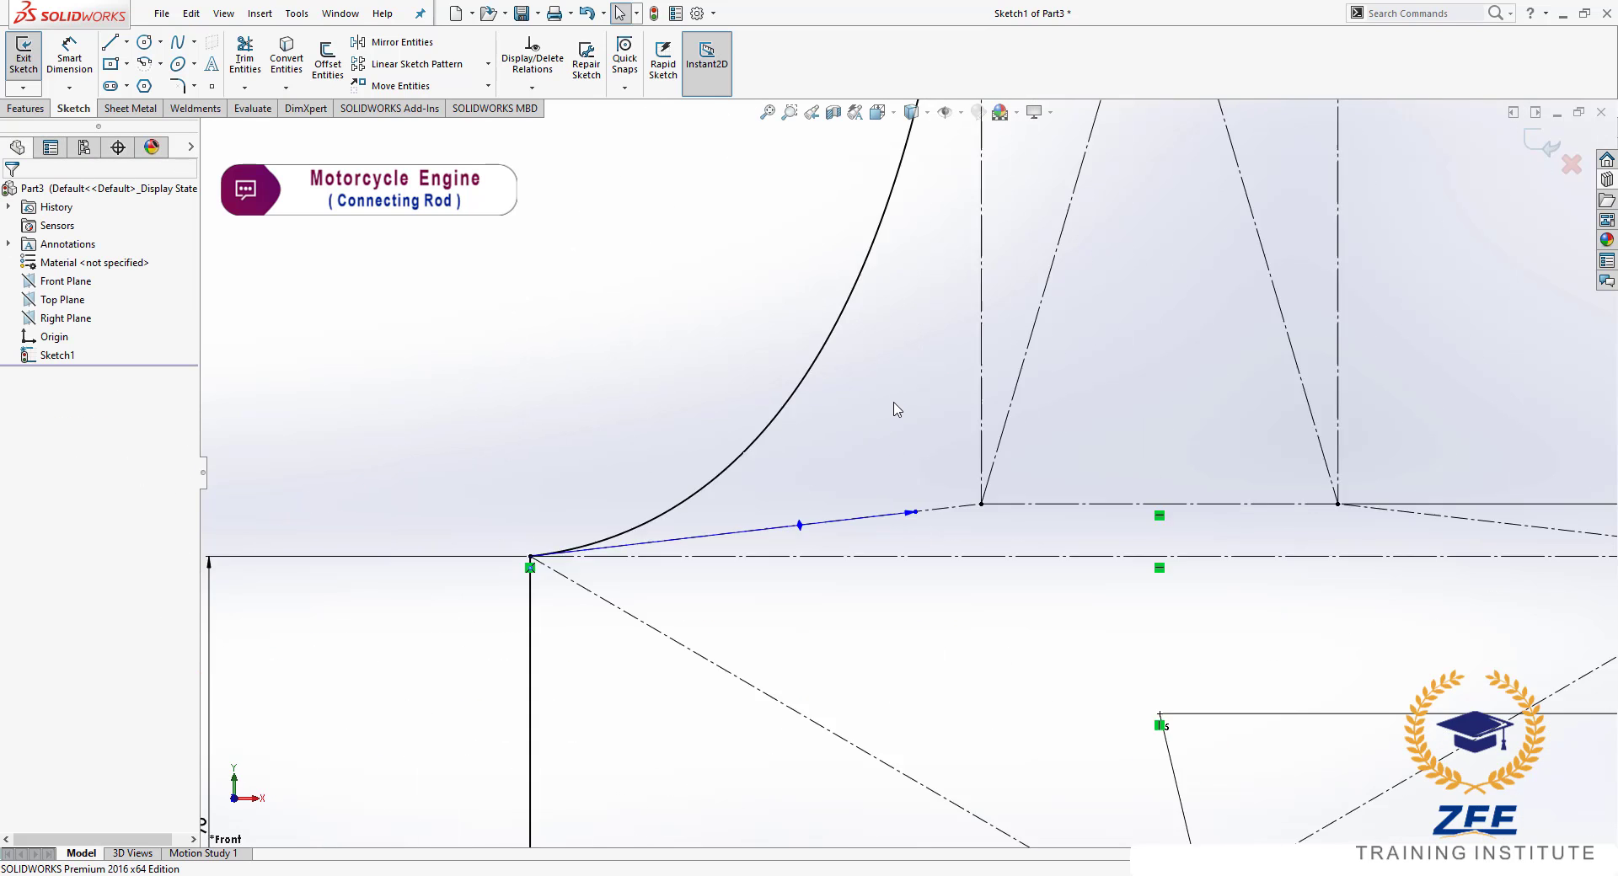
{"action": "scroll", "coordinate": [959, 344], "scroll_direction": "up", "scroll_amount": 3}
{"action": "scroll", "coordinate": [960, 320], "scroll_direction": "down", "scroll_amount": 2}
- Check the curved flank's length with Smart Dimension and inspect the lower tangent control
{"action": "left_click", "coordinate": [74, 60]}
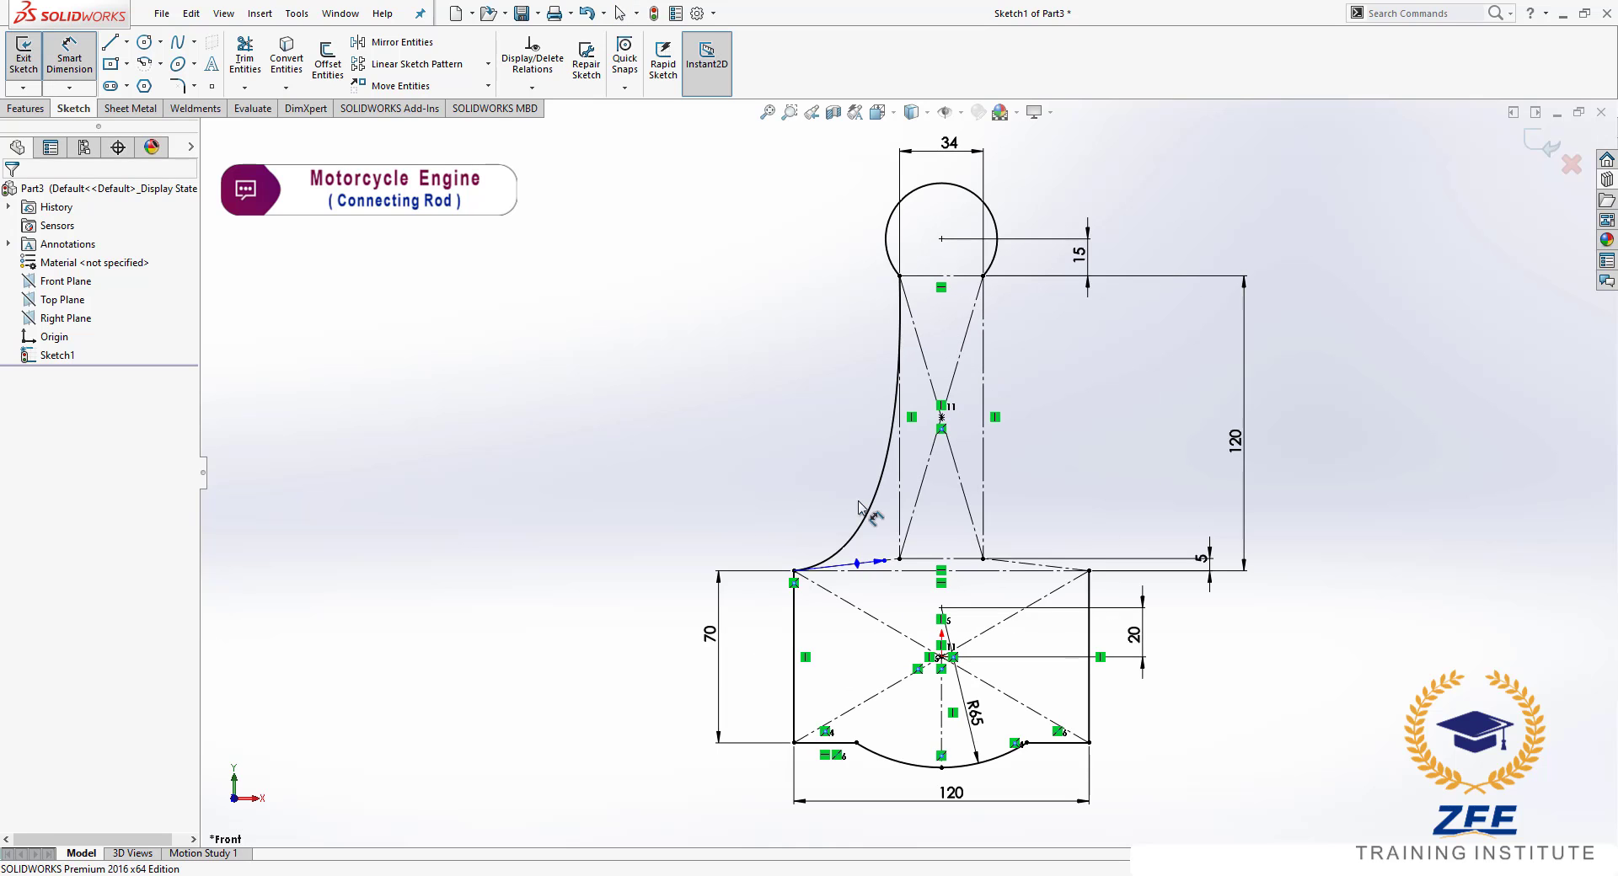
{"action": "left_click", "coordinate": [870, 520]}
{"action": "key", "text": "Escape"}
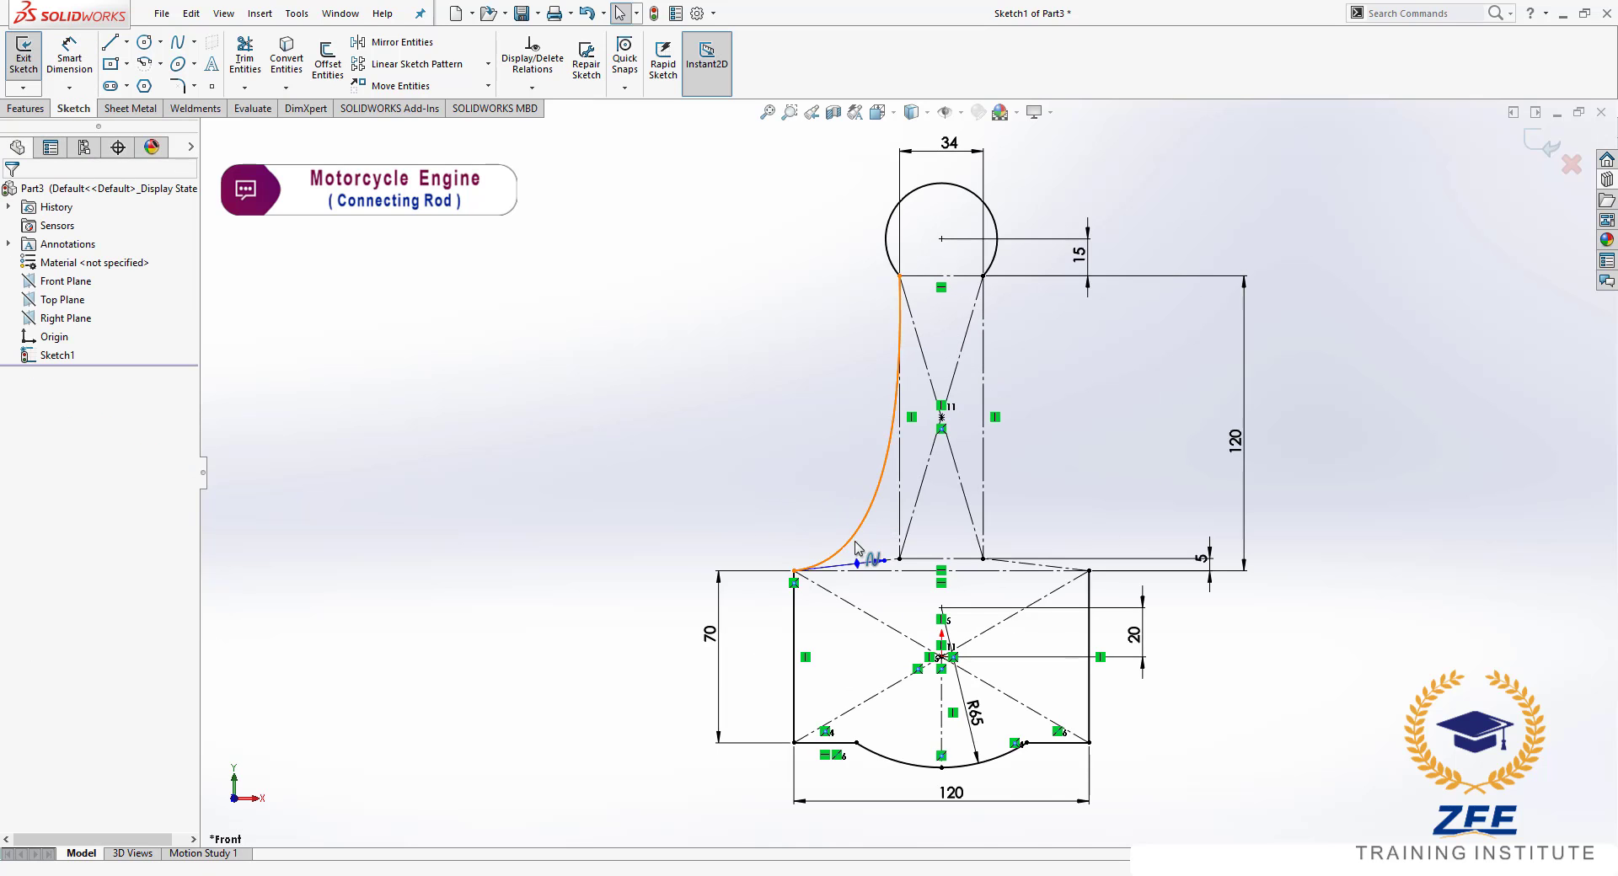
{"action": "scroll", "coordinate": [881, 569], "scroll_direction": "down", "scroll_amount": 6}
{"action": "scroll", "coordinate": [921, 545], "scroll_direction": "down", "scroll_amount": 5}
{"action": "scroll", "coordinate": [931, 463], "scroll_direction": "down", "scroll_amount": 3}
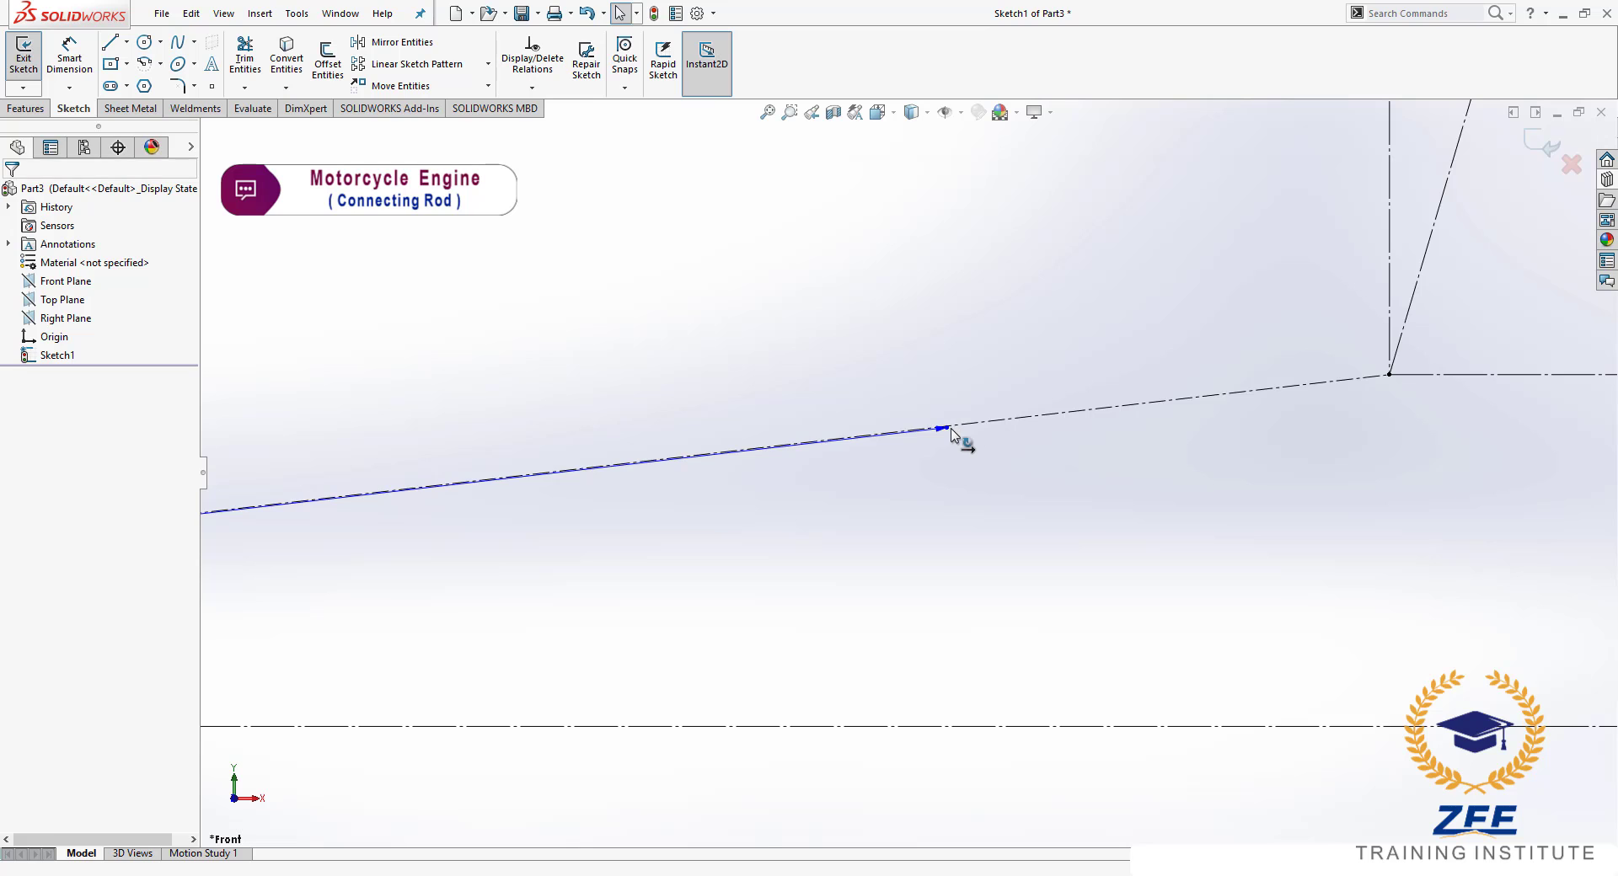
{"action": "left_click", "coordinate": [945, 430]}
{"action": "key", "text": "Escape"}
{"action": "scroll", "coordinate": [931, 432], "scroll_direction": "up", "scroll_amount": 3}
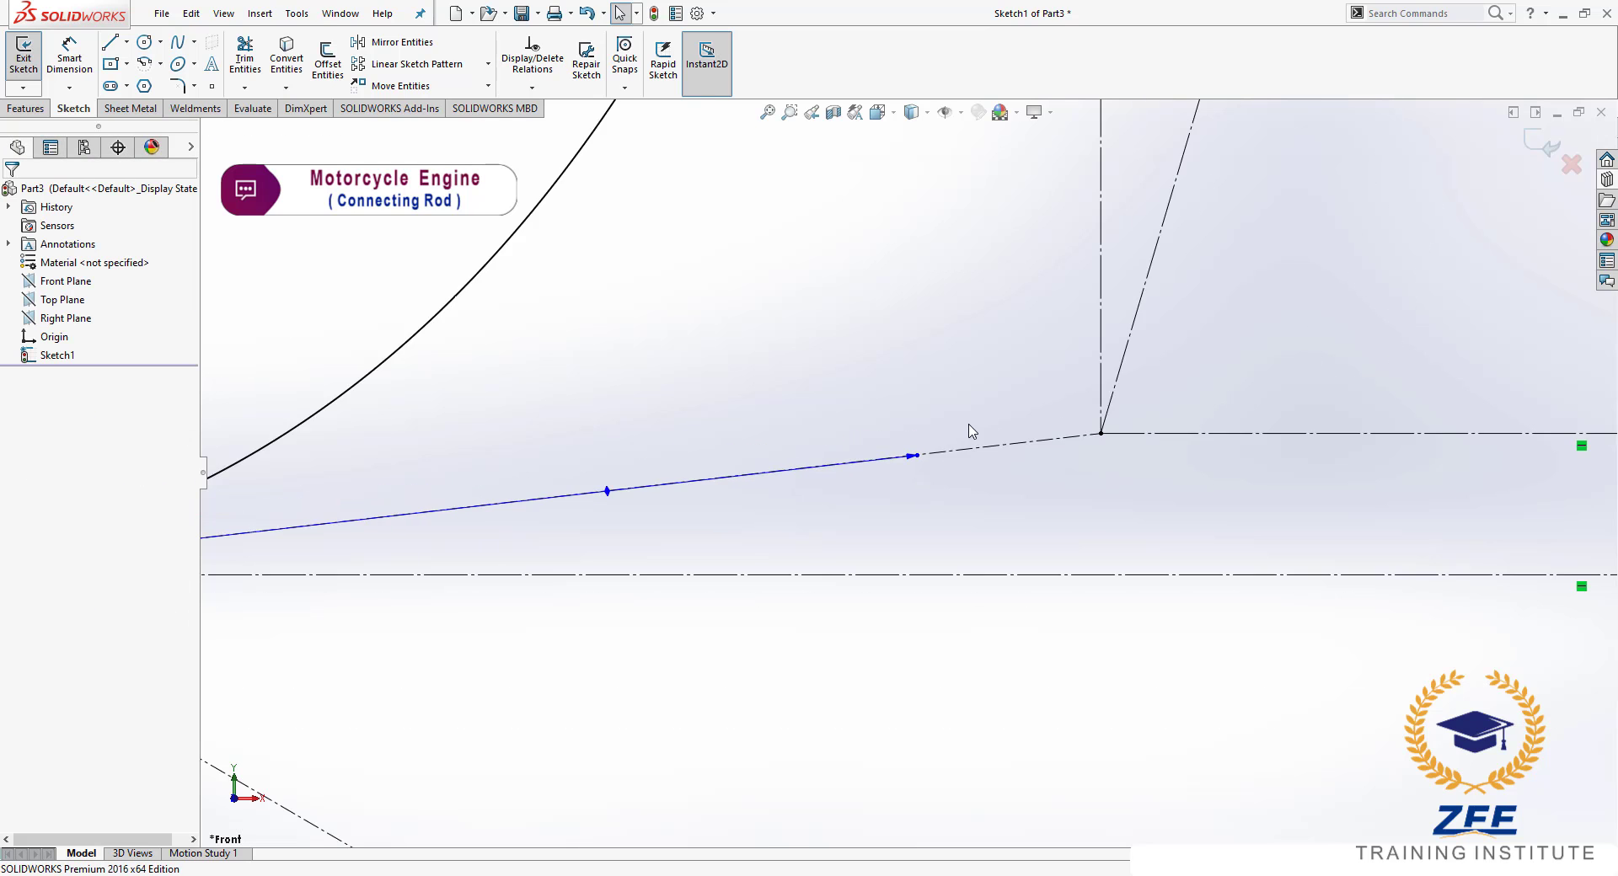
{"action": "scroll", "coordinate": [968, 433], "scroll_direction": "up", "scroll_amount": 5}
{"action": "scroll", "coordinate": [935, 337], "scroll_direction": "up", "scroll_amount": 3}
{"action": "scroll", "coordinate": [931, 289], "scroll_direction": "down", "scroll_amount": 5}
{"action": "scroll", "coordinate": [878, 426], "scroll_direction": "down", "scroll_amount": 3}
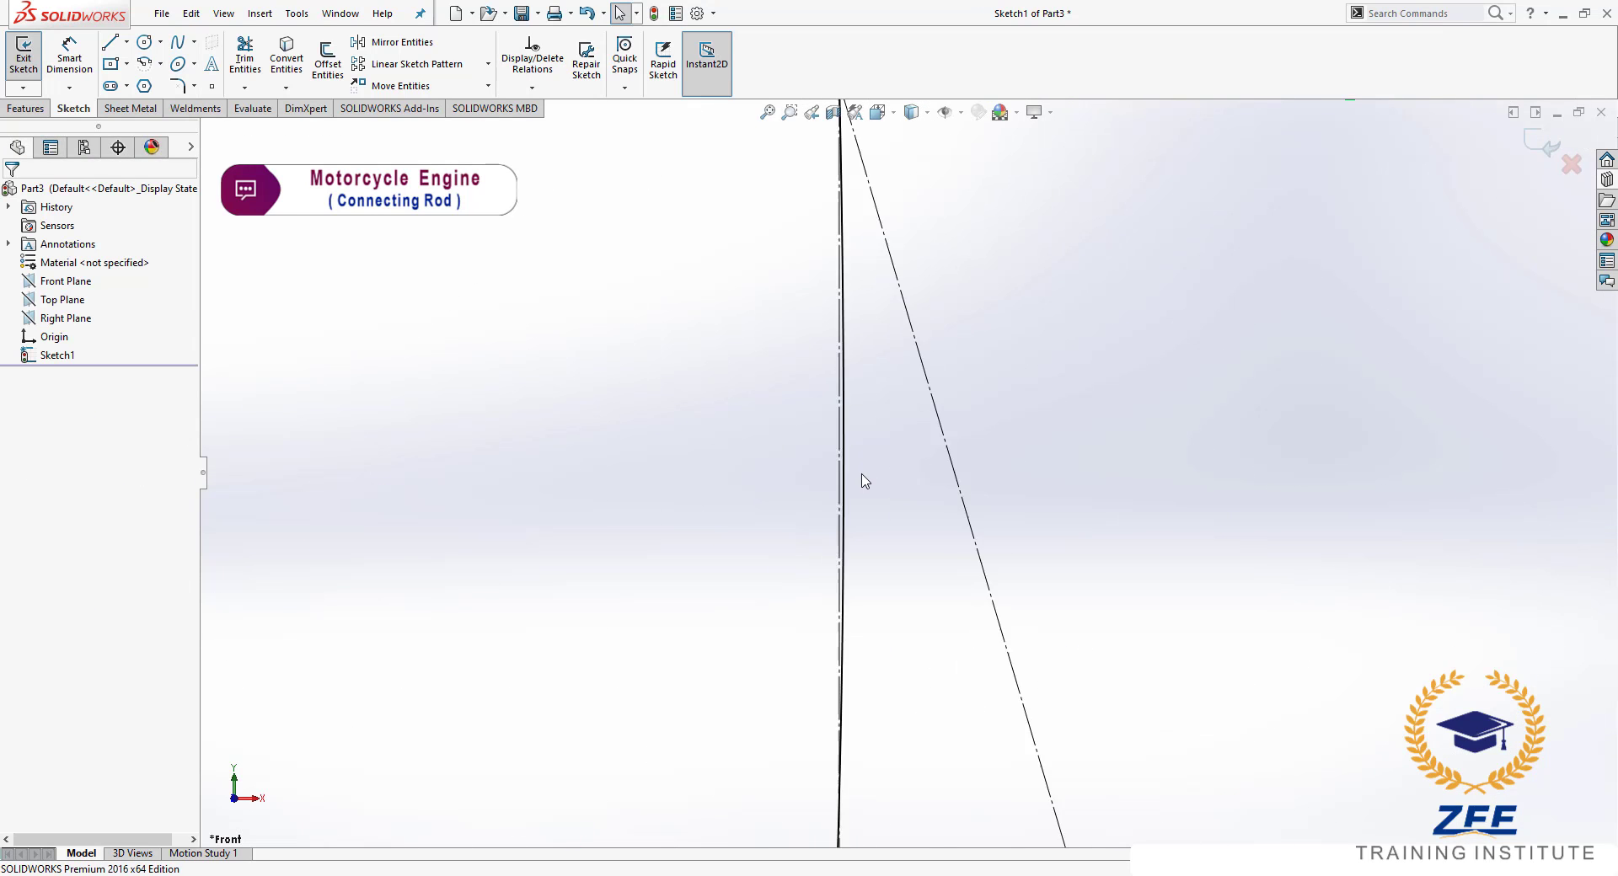
{"action": "scroll", "coordinate": [914, 509], "scroll_direction": "up", "scroll_amount": 3}
{"action": "scroll", "coordinate": [936, 657], "scroll_direction": "up", "scroll_amount": 3}
{"action": "scroll", "coordinate": [931, 607], "scroll_direction": "up", "scroll_amount": 3}
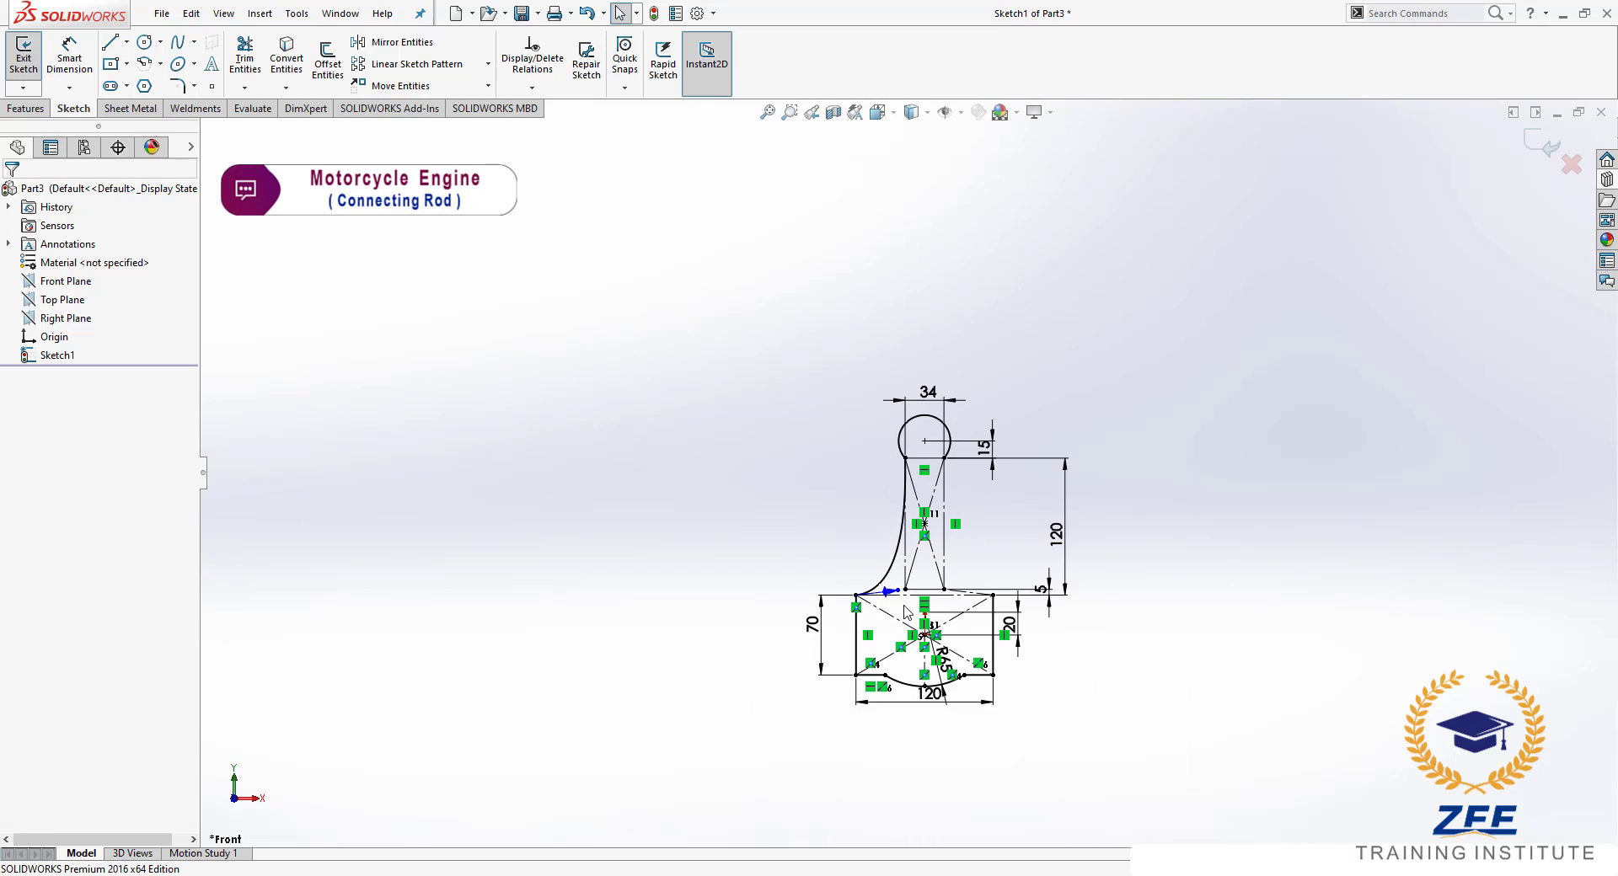
{"action": "scroll", "coordinate": [919, 539], "scroll_direction": "down", "scroll_amount": 5}
{"action": "scroll", "coordinate": [939, 556], "scroll_direction": "down", "scroll_amount": 3}
{"action": "scroll", "coordinate": [944, 573], "scroll_direction": "down", "scroll_amount": 3}
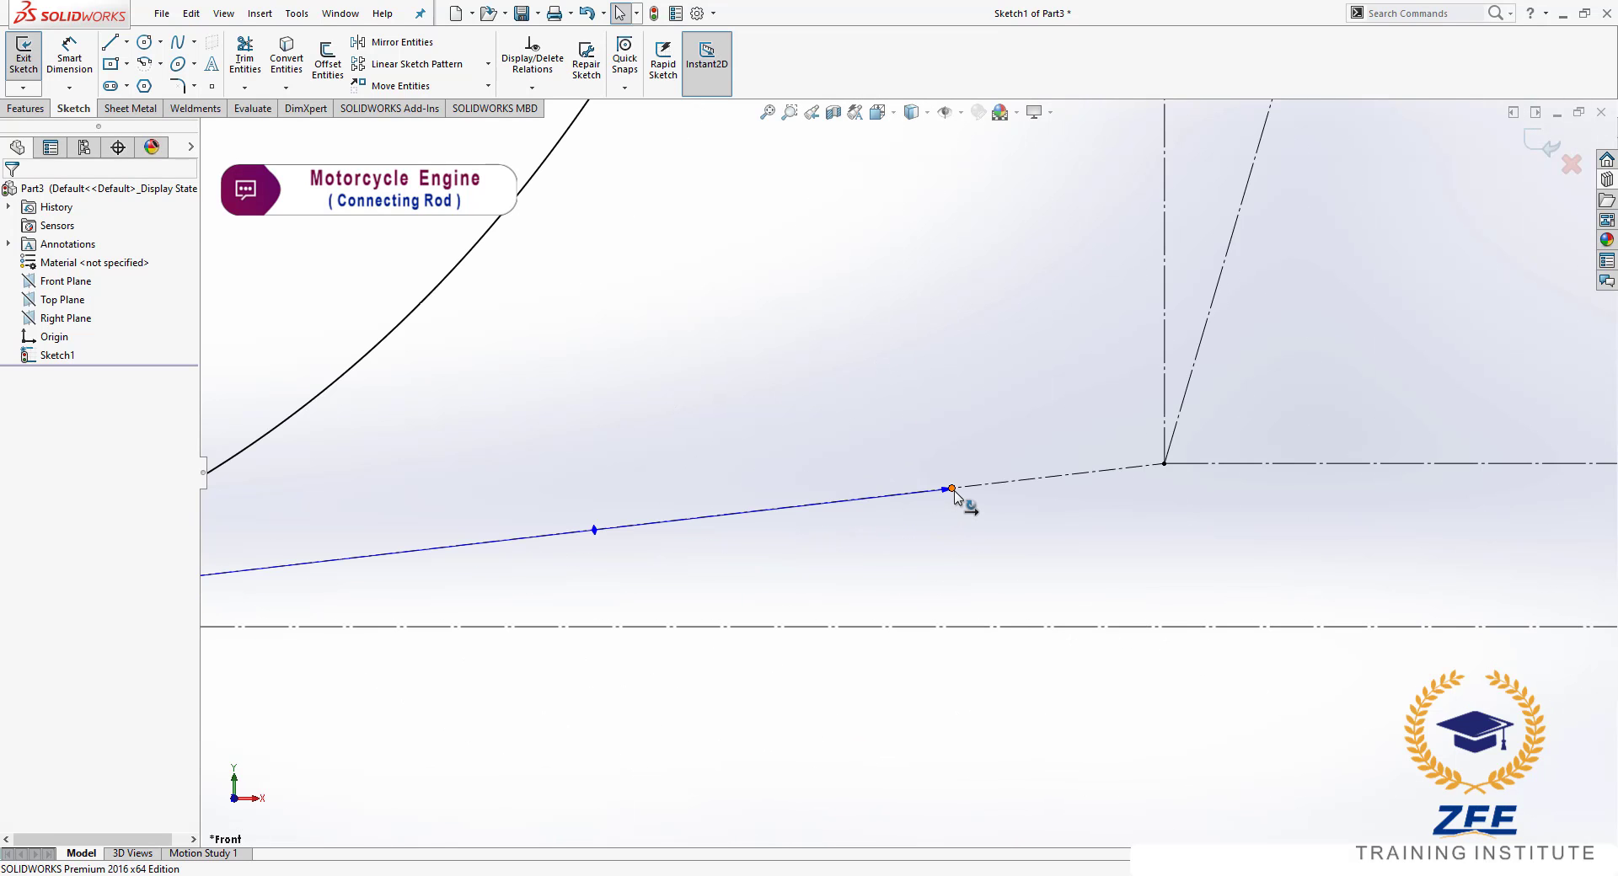
- Pull the spline's lower tangent further left and recheck the flank length
{"action": "left_click_drag", "start_coordinate": [952, 489], "coordinate": [923, 496]}
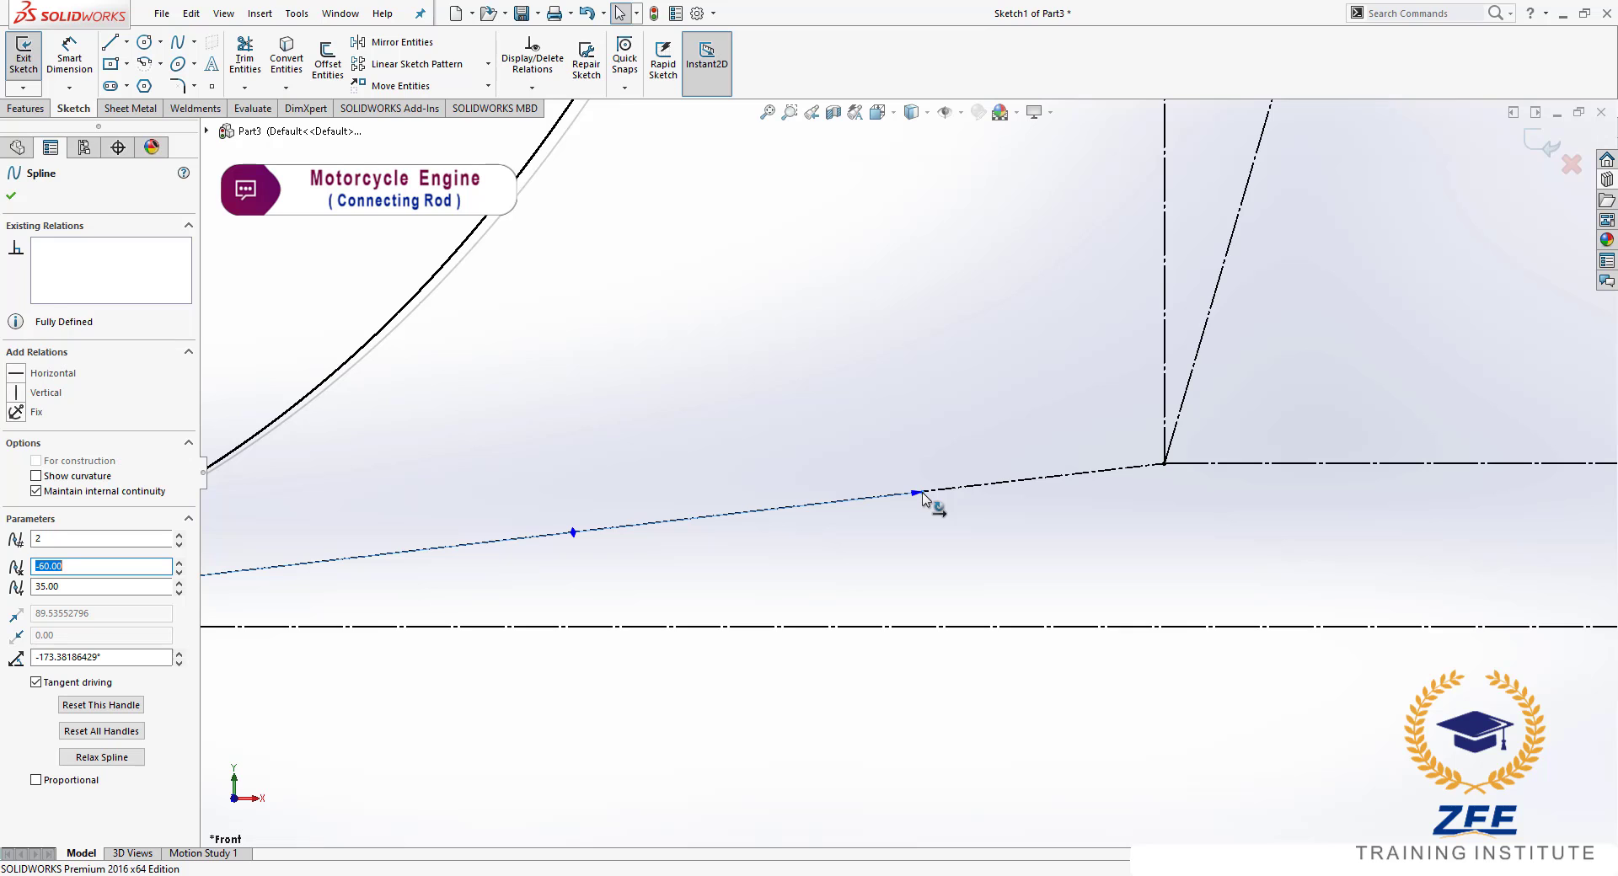
{"action": "left_click", "coordinate": [925, 514]}
{"action": "scroll", "coordinate": [925, 514], "scroll_direction": "up", "scroll_amount": 3}
{"action": "scroll", "coordinate": [944, 379], "scroll_direction": "up", "scroll_amount": 2}
{"action": "scroll", "coordinate": [957, 330], "scroll_direction": "down", "scroll_amount": 5}
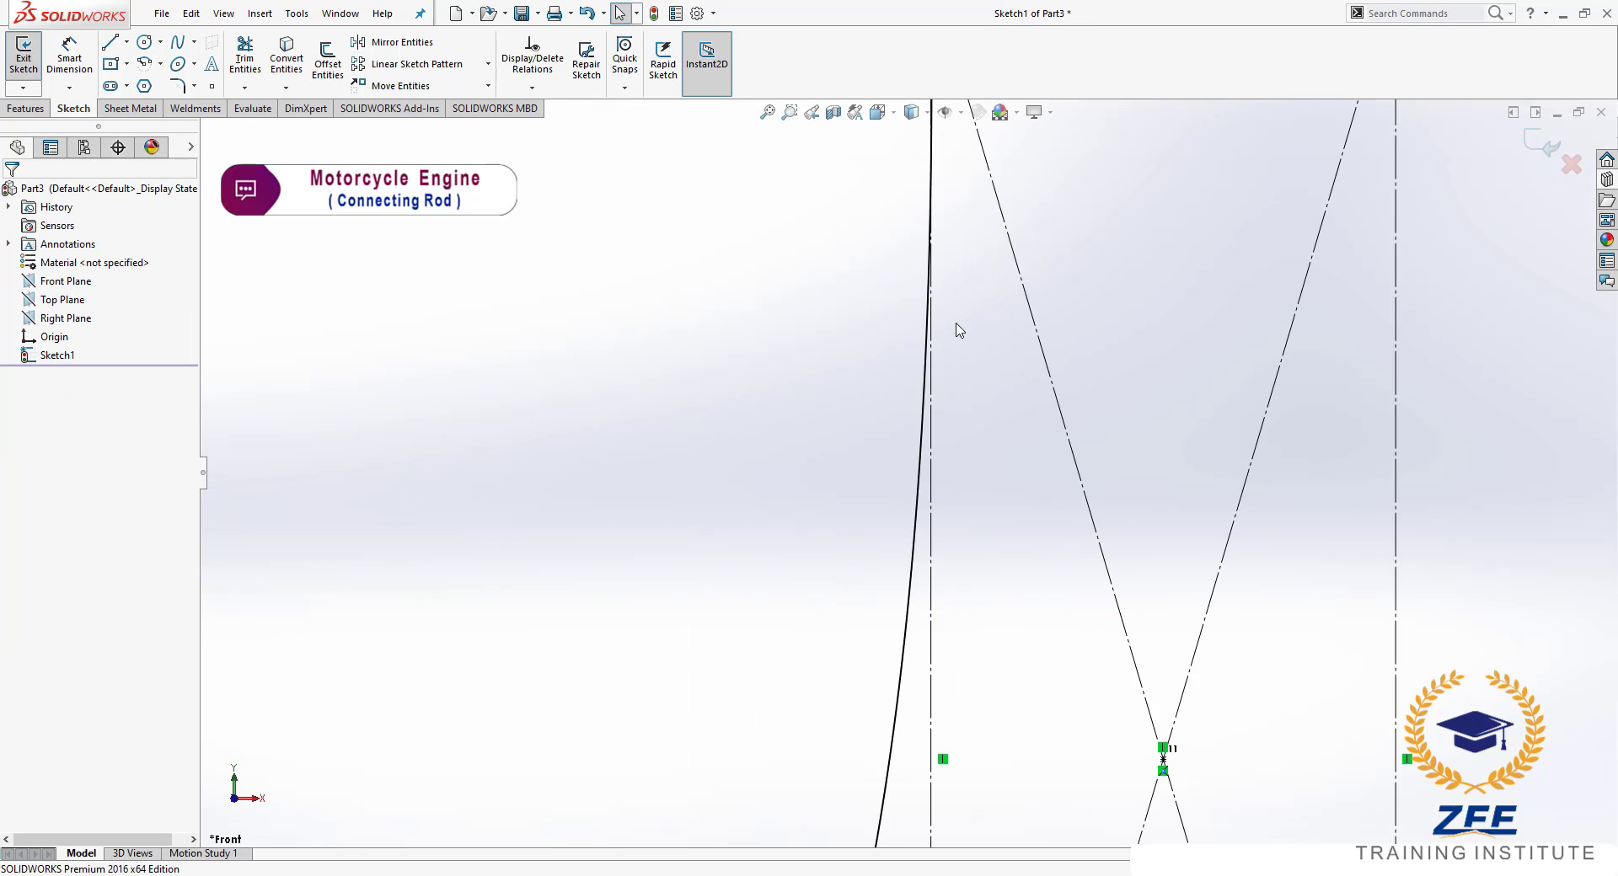
{"action": "scroll", "coordinate": [957, 331], "scroll_direction": "up", "scroll_amount": 1}
{"action": "scroll", "coordinate": [917, 506], "scroll_direction": "up", "scroll_amount": 2}
{"action": "scroll", "coordinate": [918, 567], "scroll_direction": "up", "scroll_amount": 2}
{"action": "scroll", "coordinate": [918, 568], "scroll_direction": "up", "scroll_amount": 1}
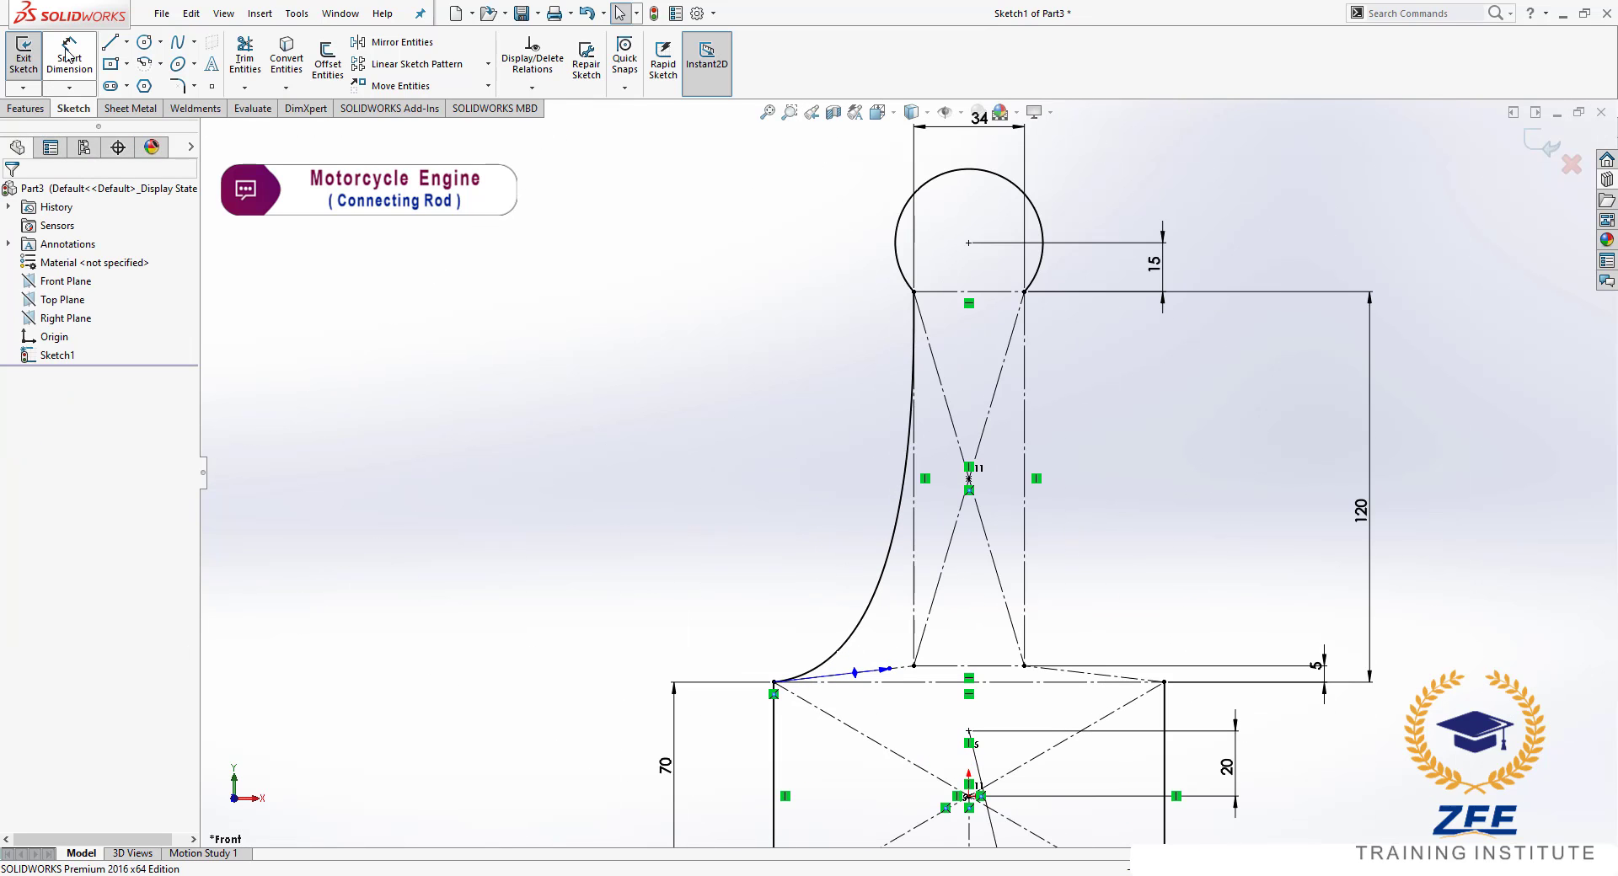
{"action": "left_click", "coordinate": [67, 53]}
{"action": "left_click", "coordinate": [826, 592]}
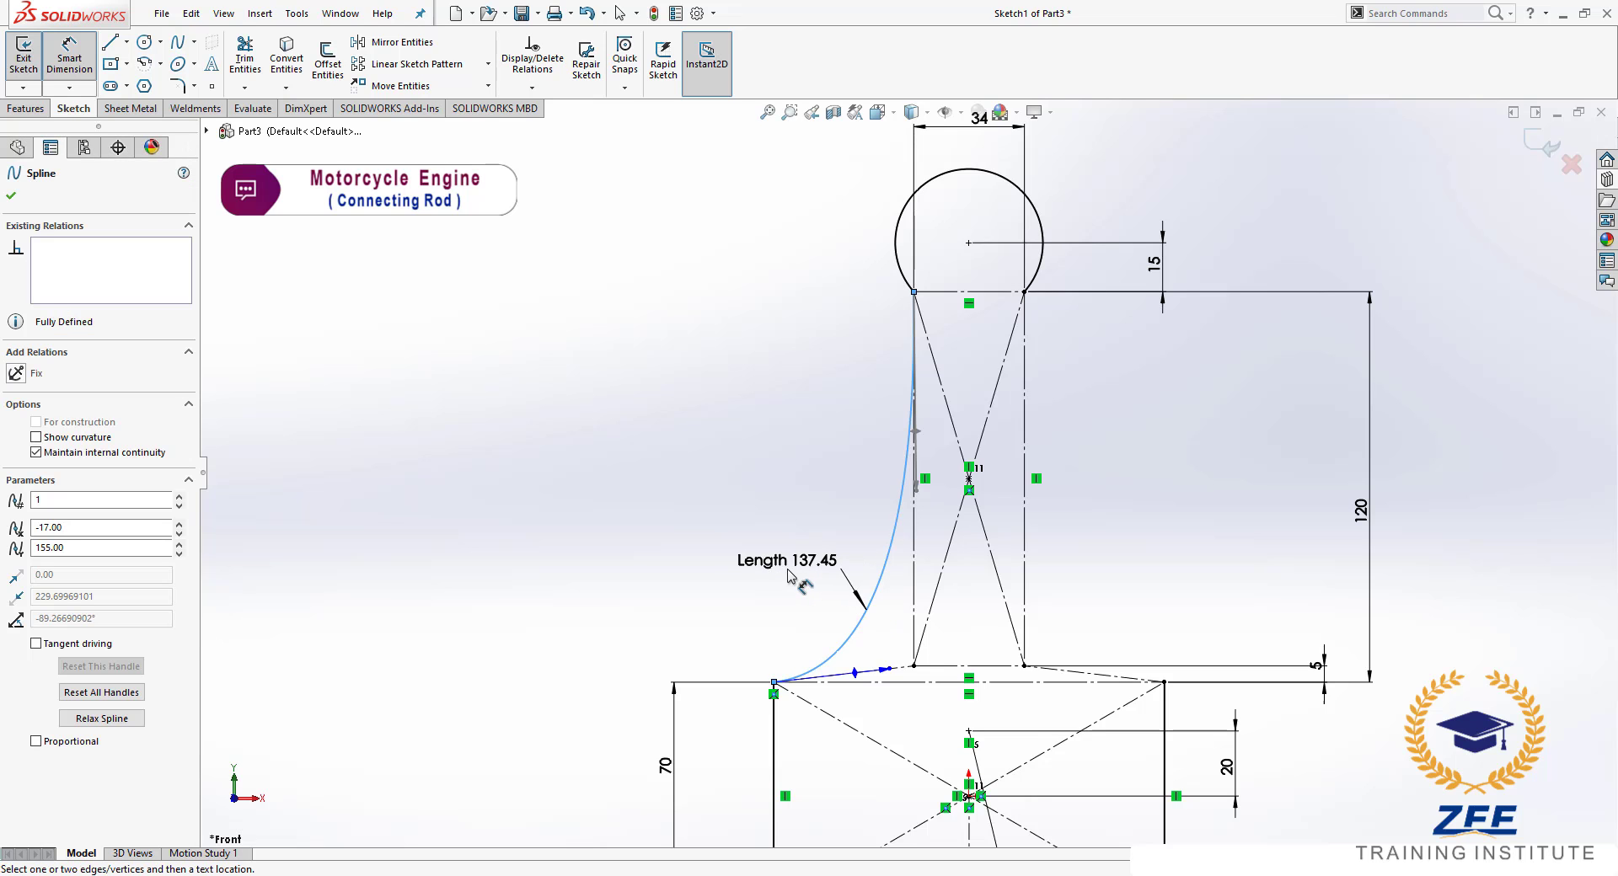
{"action": "key", "text": "Escape"}
{"action": "key", "text": "Escape"}
{"action": "scroll", "coordinate": [910, 320], "scroll_direction": "down", "scroll_amount": 3}
{"action": "scroll", "coordinate": [910, 396], "scroll_direction": "down", "scroll_amount": 3}
{"action": "scroll", "coordinate": [911, 402], "scroll_direction": "down", "scroll_amount": 2}
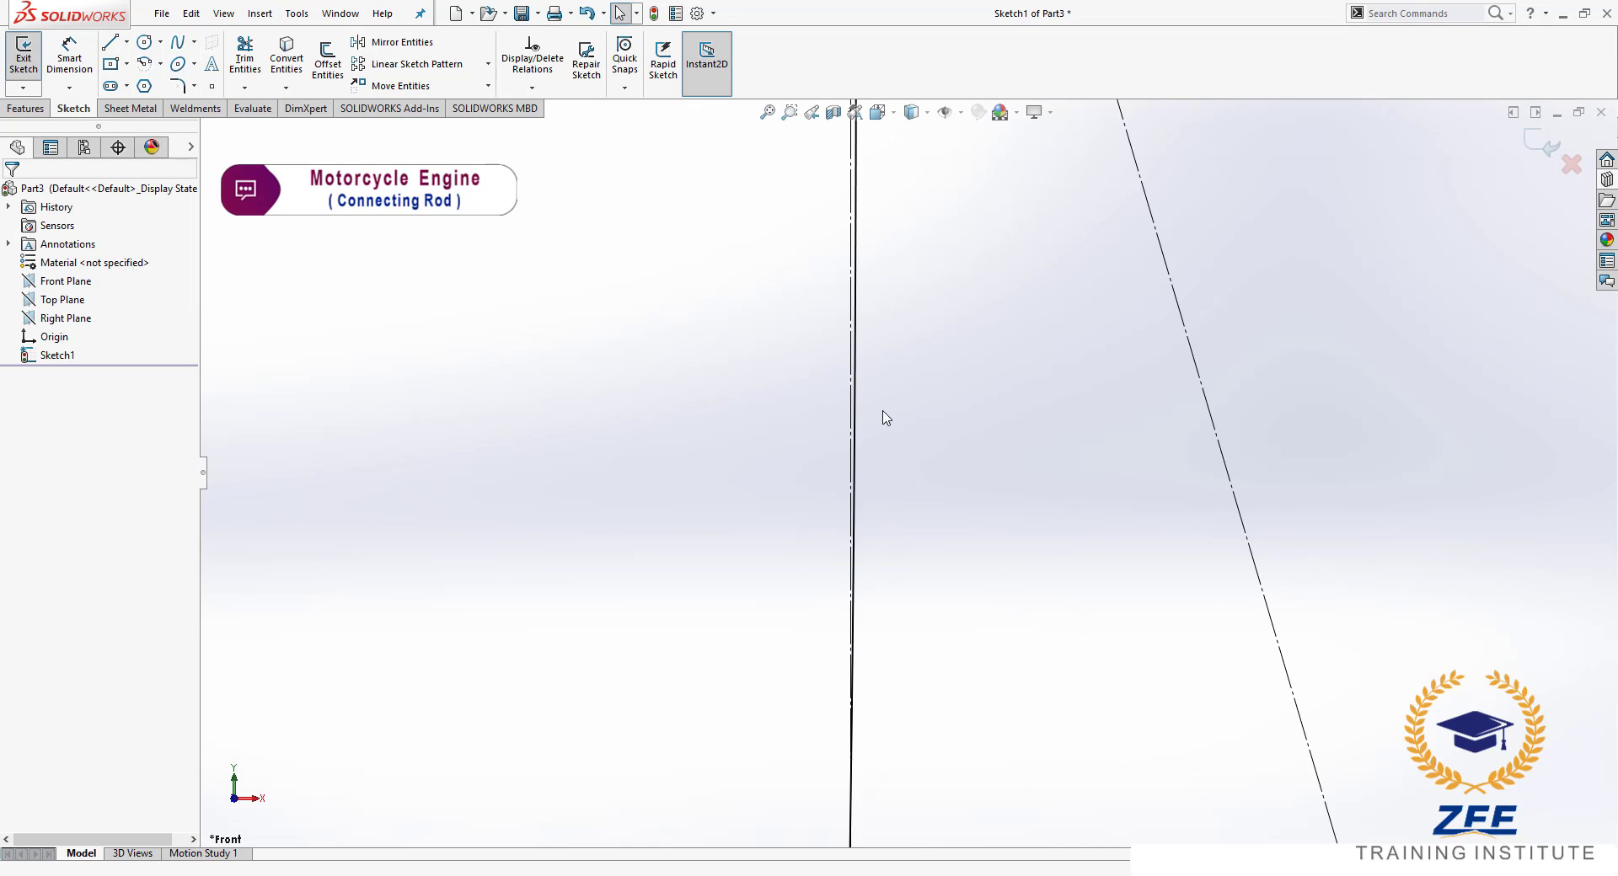
{"action": "scroll", "coordinate": [962, 654], "scroll_direction": "up", "scroll_amount": 4}
{"action": "scroll", "coordinate": [954, 656], "scroll_direction": "up", "scroll_amount": 2}
{"action": "scroll", "coordinate": [944, 607], "scroll_direction": "down", "scroll_amount": 2}
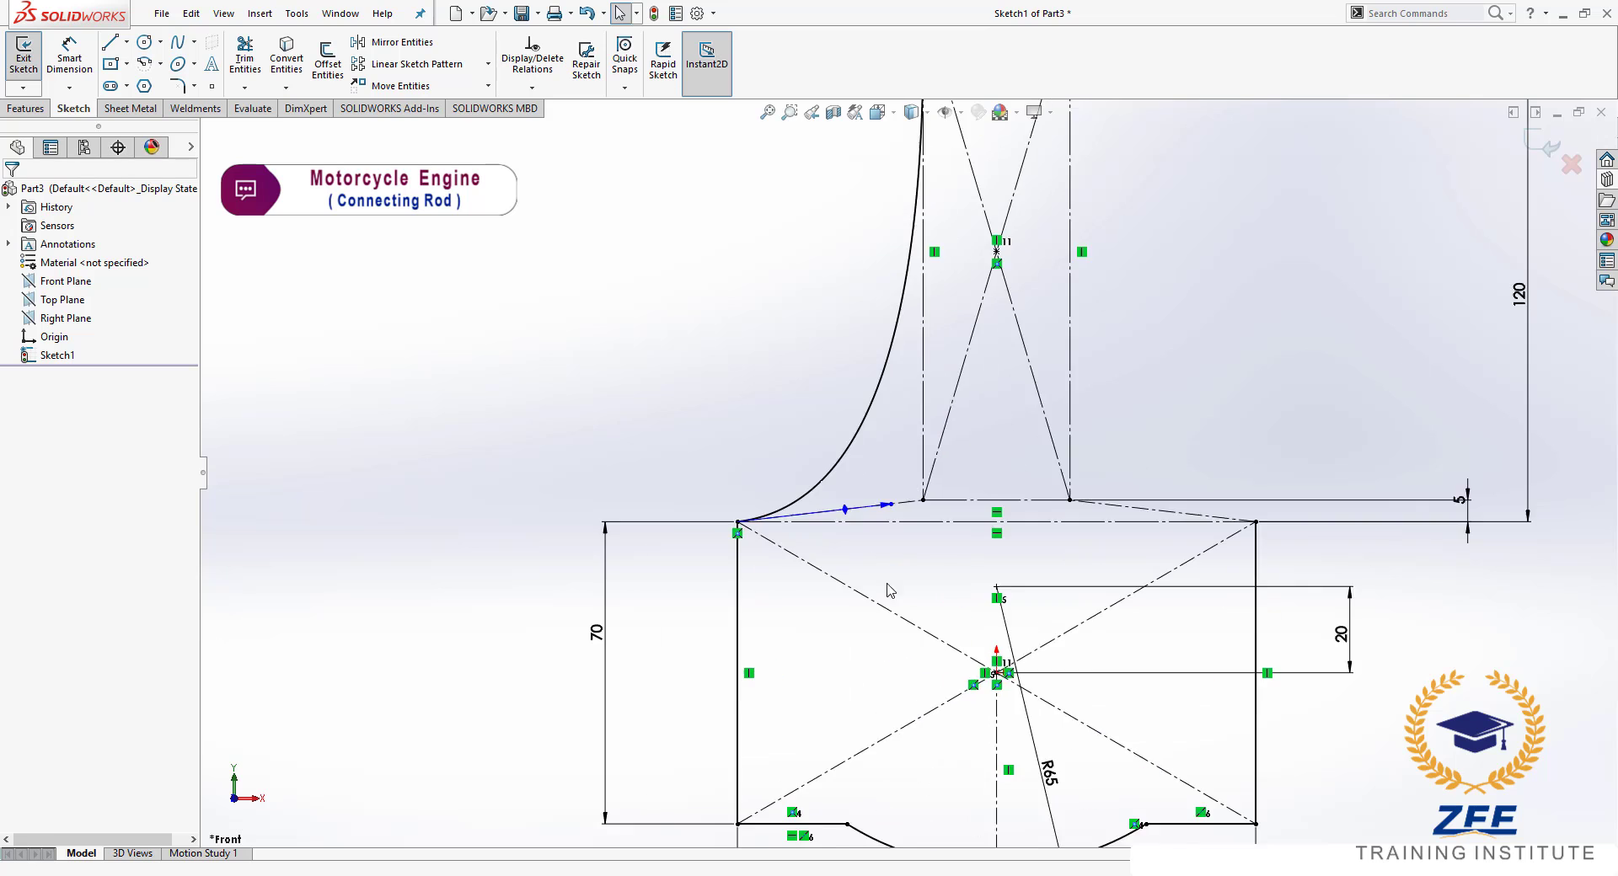
{"action": "scroll", "coordinate": [921, 458], "scroll_direction": "down", "scroll_amount": 2}
{"action": "scroll", "coordinate": [970, 472], "scroll_direction": "down", "scroll_amount": 2}
{"action": "scroll", "coordinate": [891, 433], "scroll_direction": "down", "scroll_amount": 2}
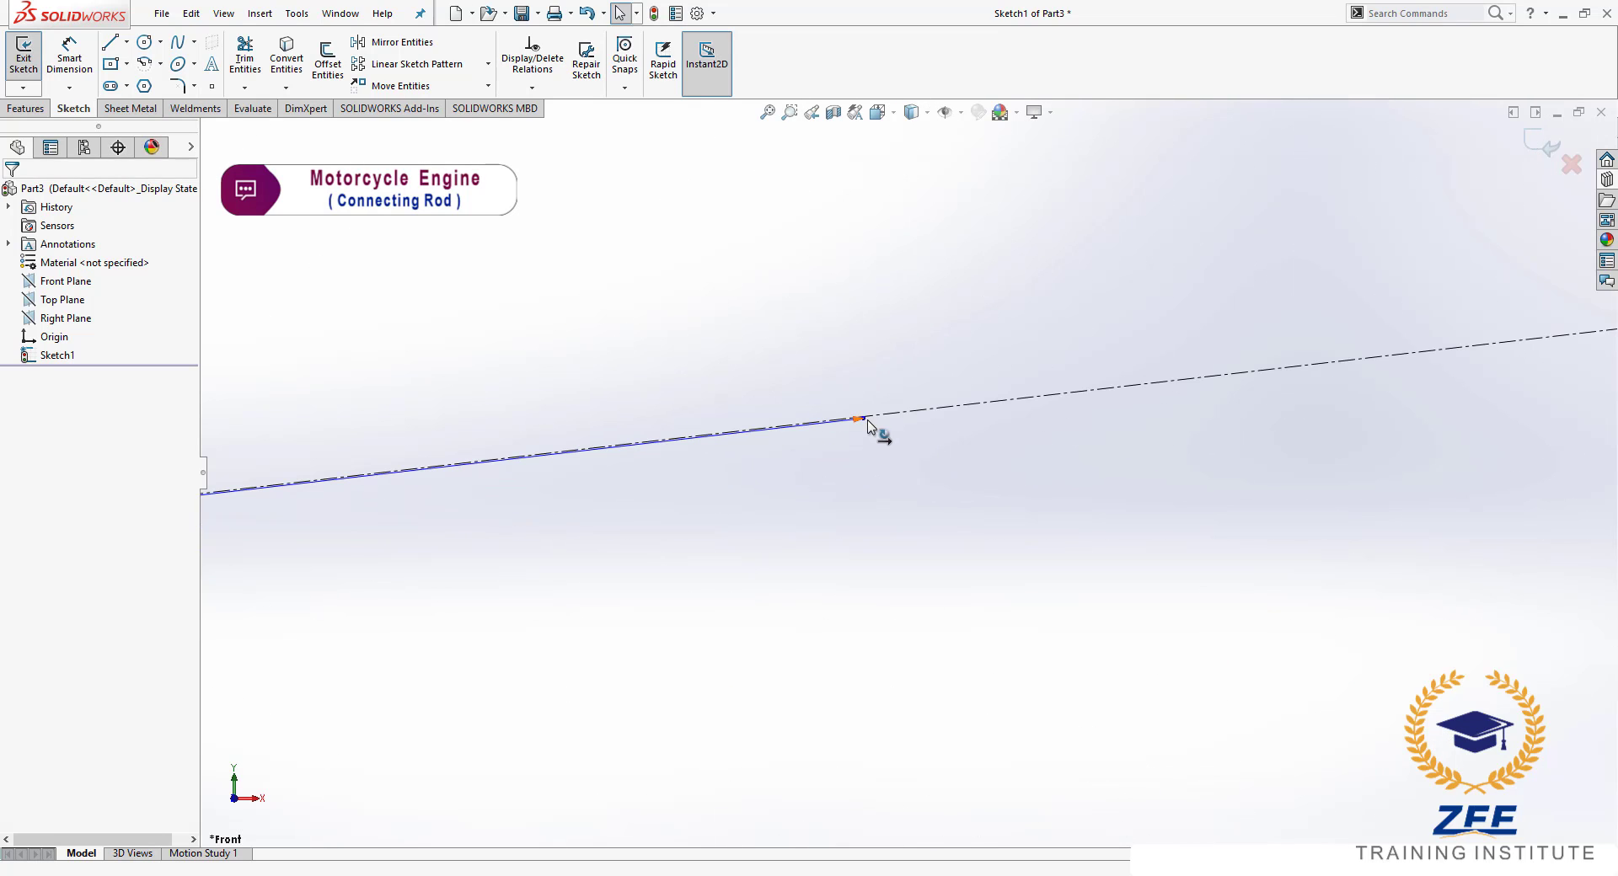
- Slide the spline's tangent along the construction line and preview the flank length again
{"action": "left_click_drag", "start_coordinate": [858, 425], "coordinate": [797, 431]}
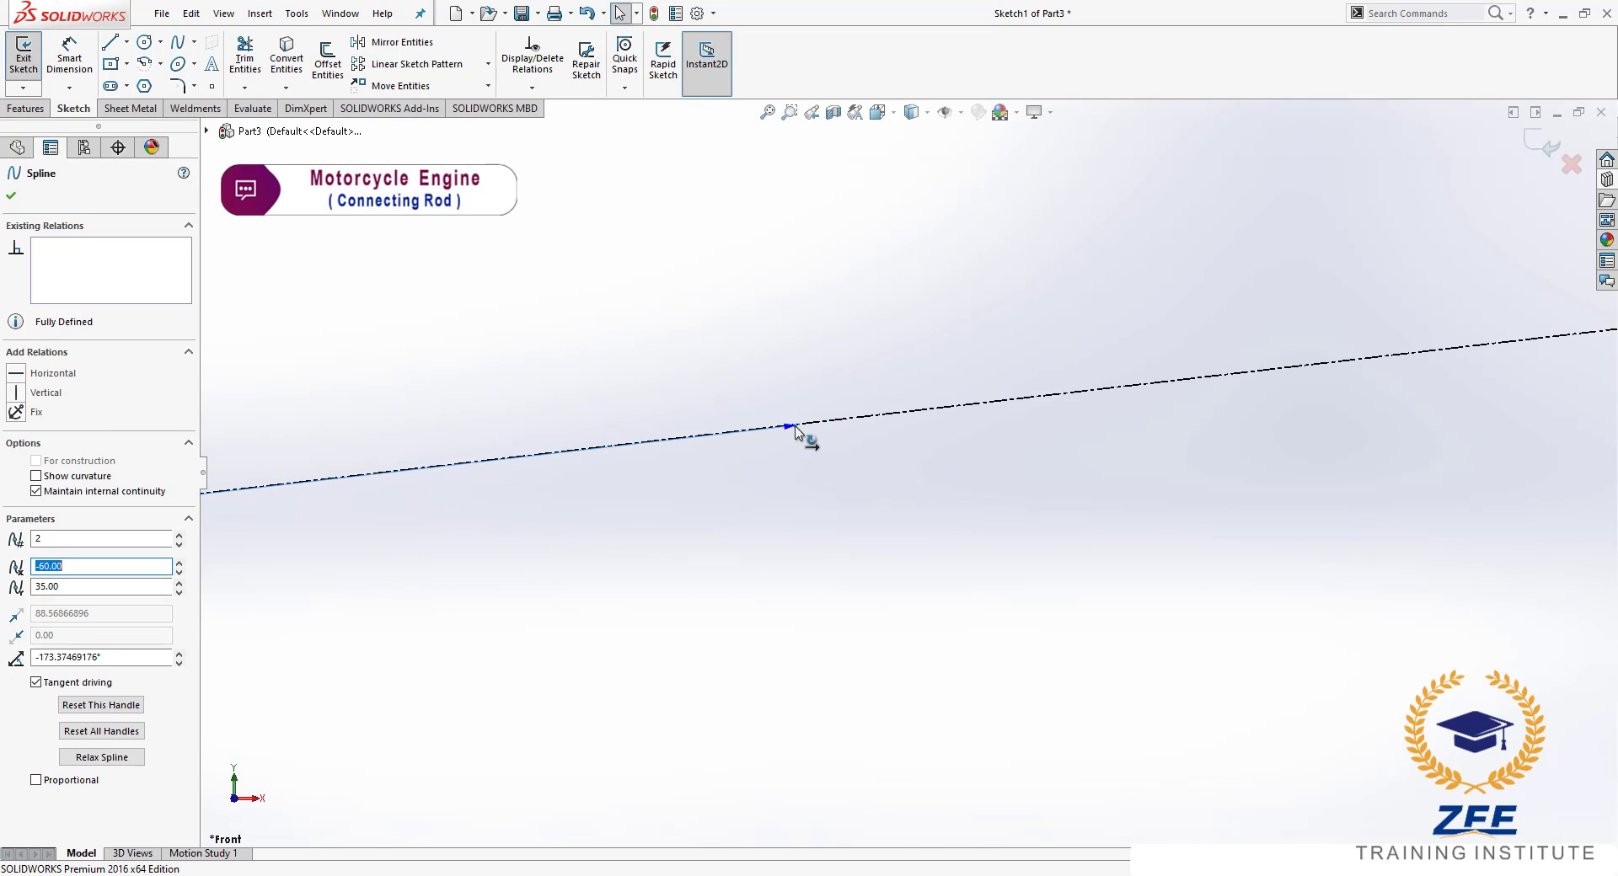
{"action": "left_click", "coordinate": [831, 502]}
{"action": "scroll", "coordinate": [914, 498], "scroll_direction": "up", "scroll_amount": 3}
{"action": "scroll", "coordinate": [964, 461], "scroll_direction": "up", "scroll_amount": 2}
{"action": "scroll", "coordinate": [971, 389], "scroll_direction": "up", "scroll_amount": 2}
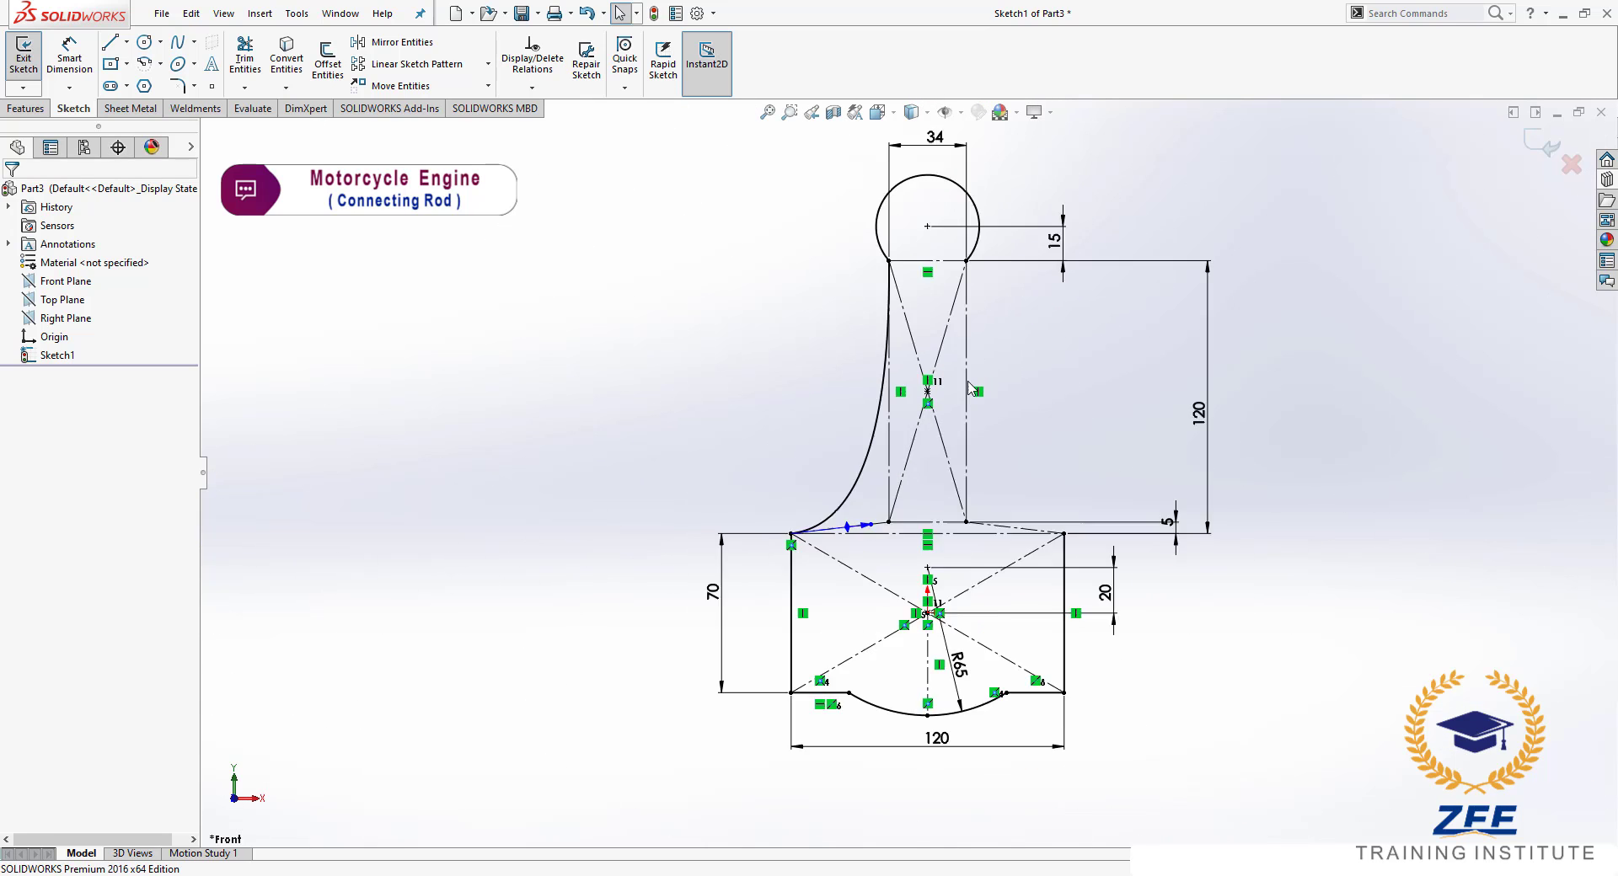
{"action": "scroll", "coordinate": [969, 388], "scroll_direction": "down", "scroll_amount": 2}
{"action": "left_click", "coordinate": [69, 59]}
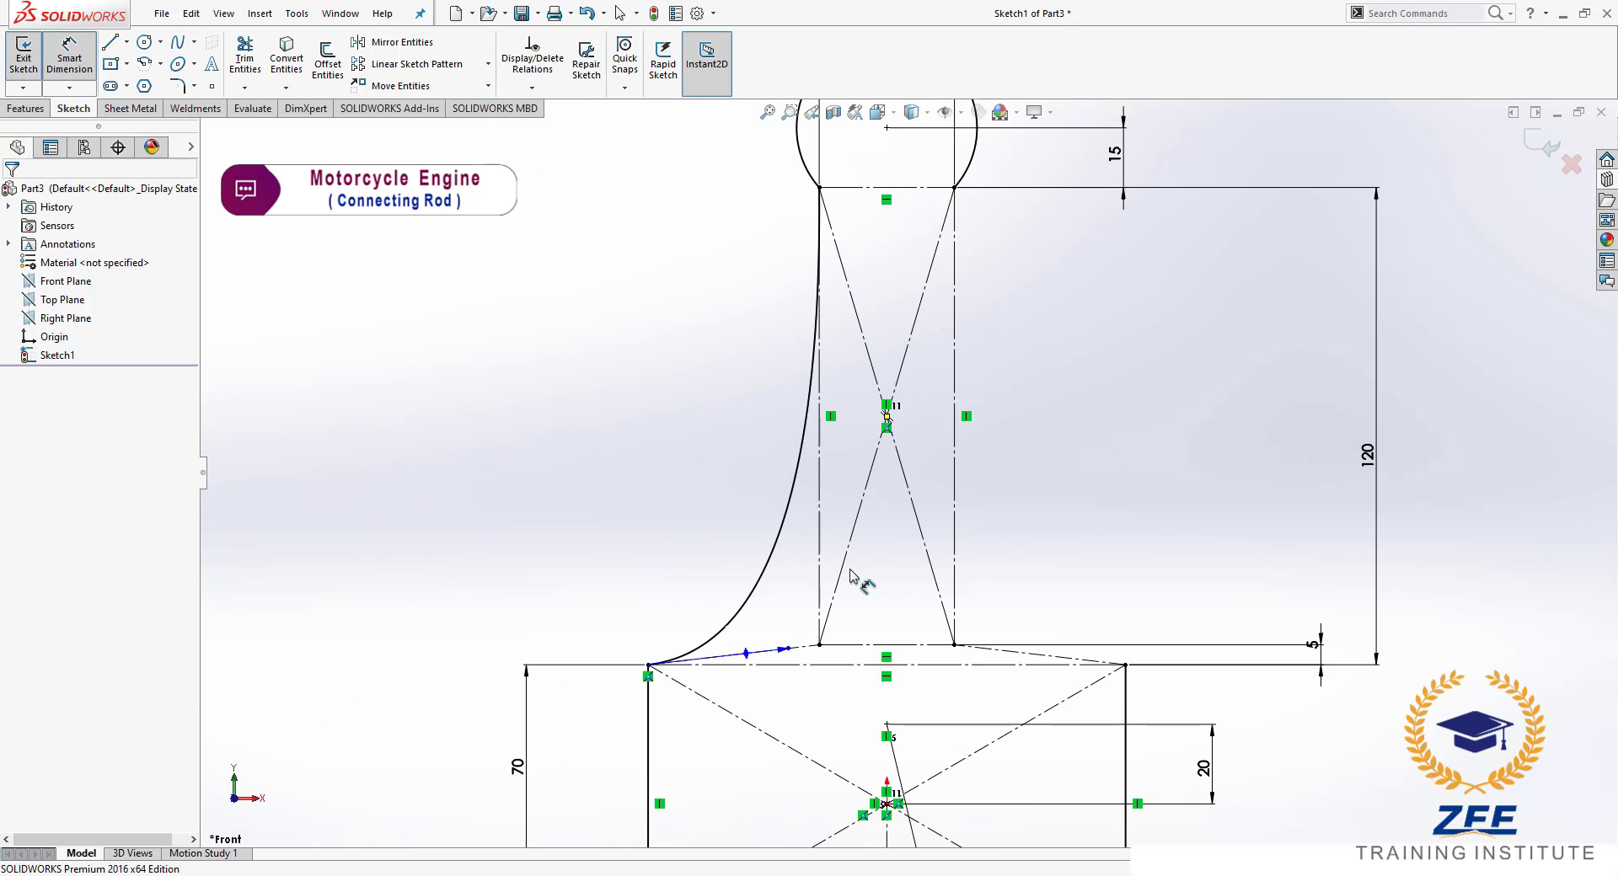
{"action": "left_click", "coordinate": [754, 556]}
{"action": "key", "text": "Escape"}
{"action": "scroll", "coordinate": [997, 455], "scroll_direction": "up", "scroll_amount": 3}
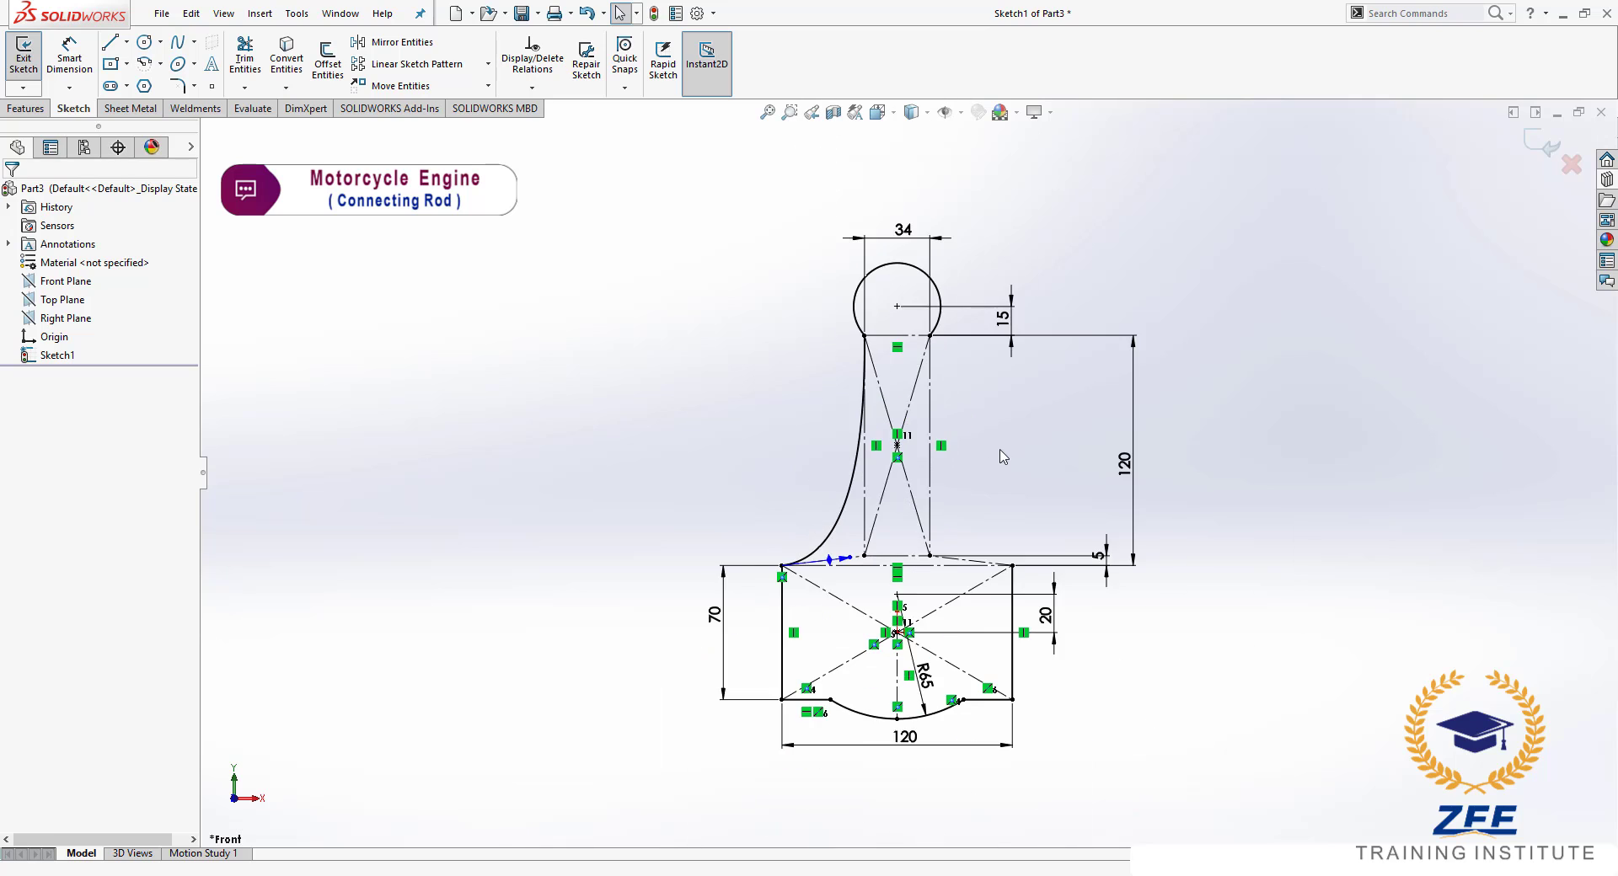
{"action": "scroll", "coordinate": [1007, 468], "scroll_direction": "down", "scroll_amount": 2}
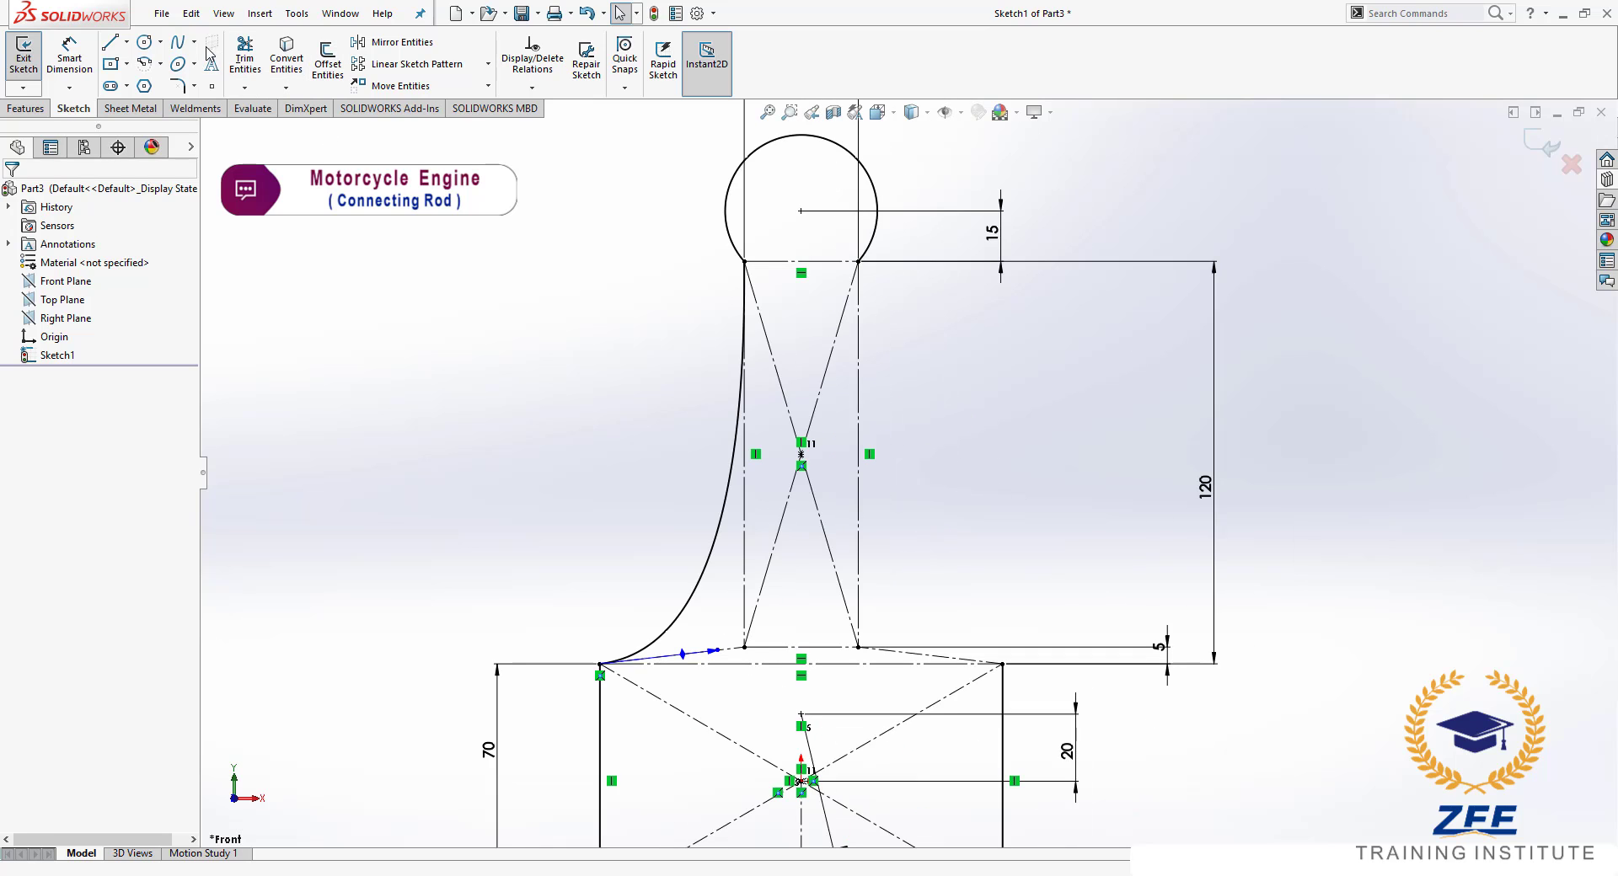
- Mirror the left spline flank about the vertical centreline to form the right flank
{"action": "left_click", "coordinate": [397, 42]}
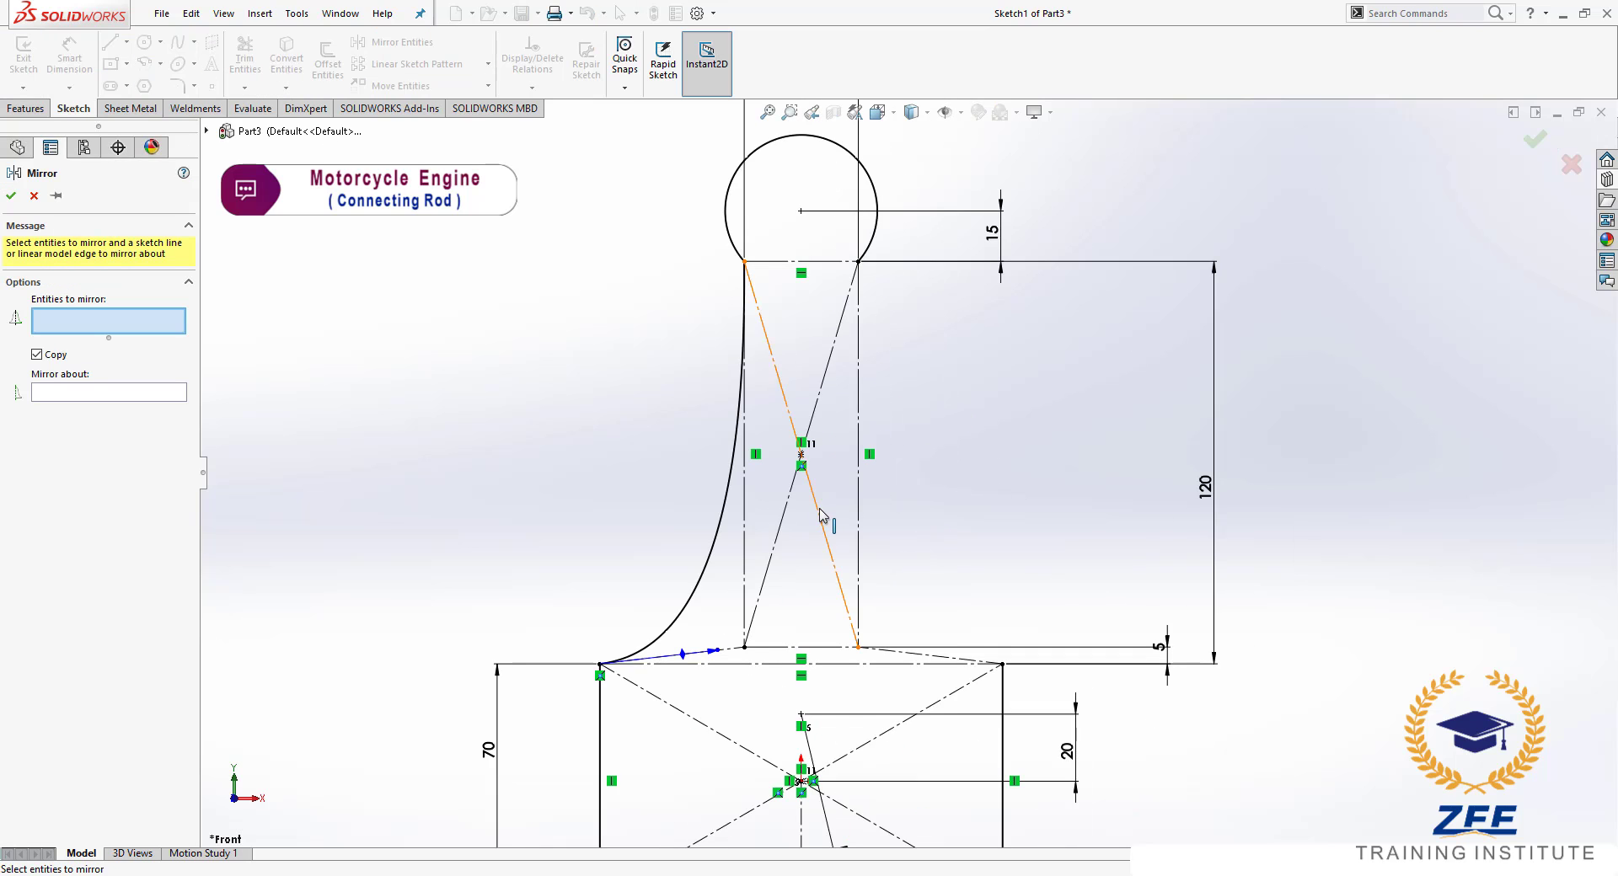
{"action": "scroll", "coordinate": [830, 515], "scroll_direction": "up", "scroll_amount": 3}
{"action": "left_click", "coordinate": [789, 539]}
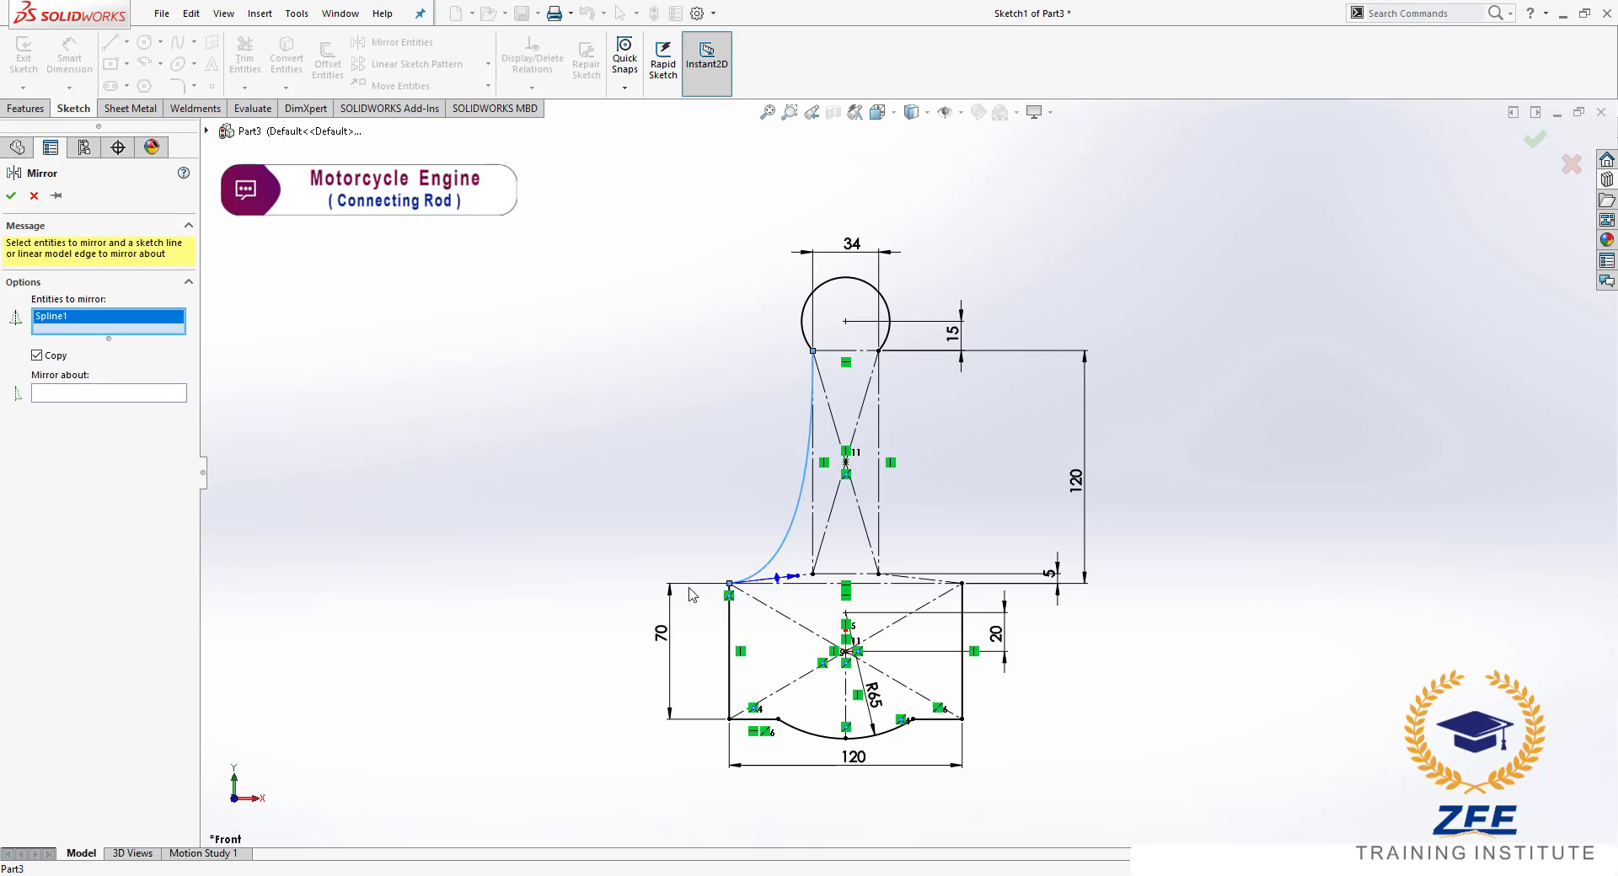
{"action": "left_click", "coordinate": [69, 394]}
{"action": "left_click", "coordinate": [846, 711]}
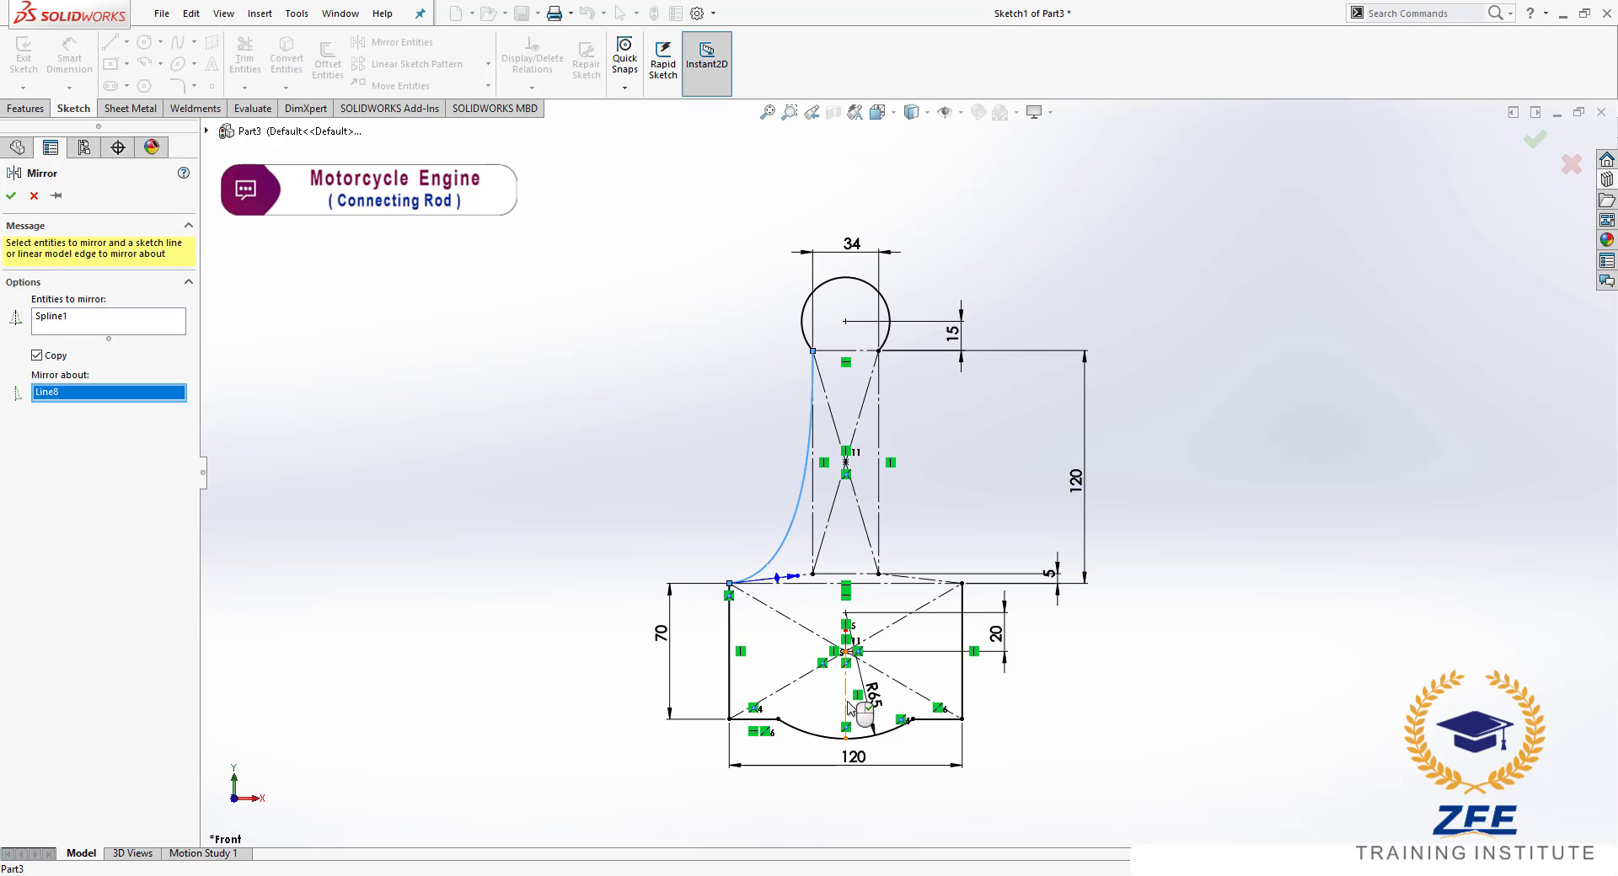
{"action": "left_click", "coordinate": [12, 197]}
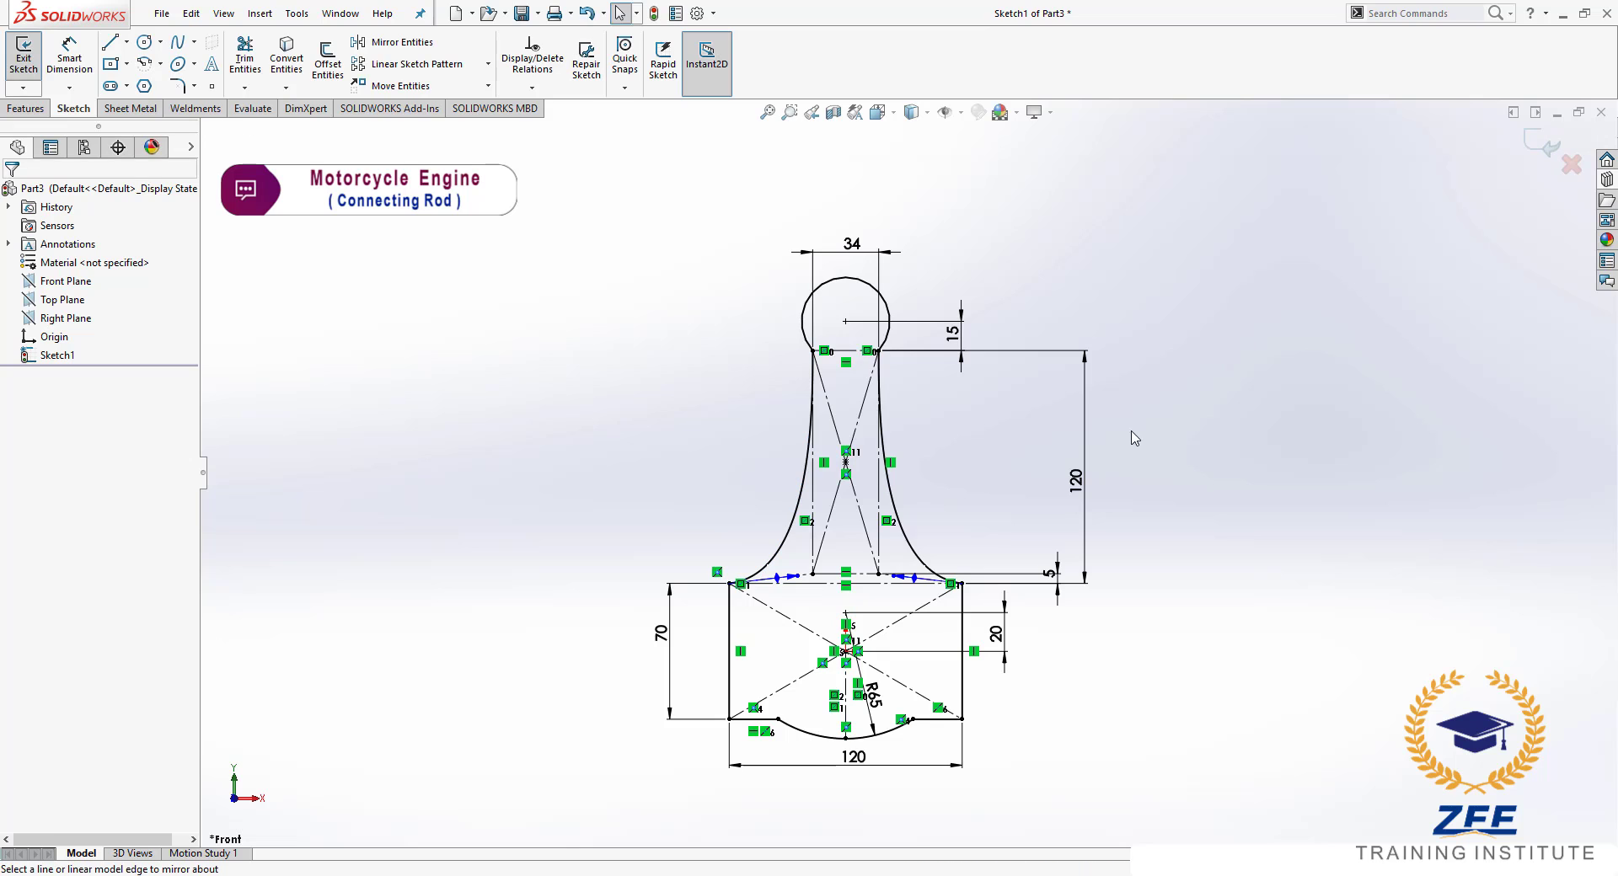
{"action": "scroll", "coordinate": [862, 518], "scroll_direction": "down", "scroll_amount": 3}
{"action": "scroll", "coordinate": [908, 605], "scroll_direction": "down", "scroll_amount": 2}
{"action": "scroll", "coordinate": [906, 497], "scroll_direction": "up", "scroll_amount": 1}
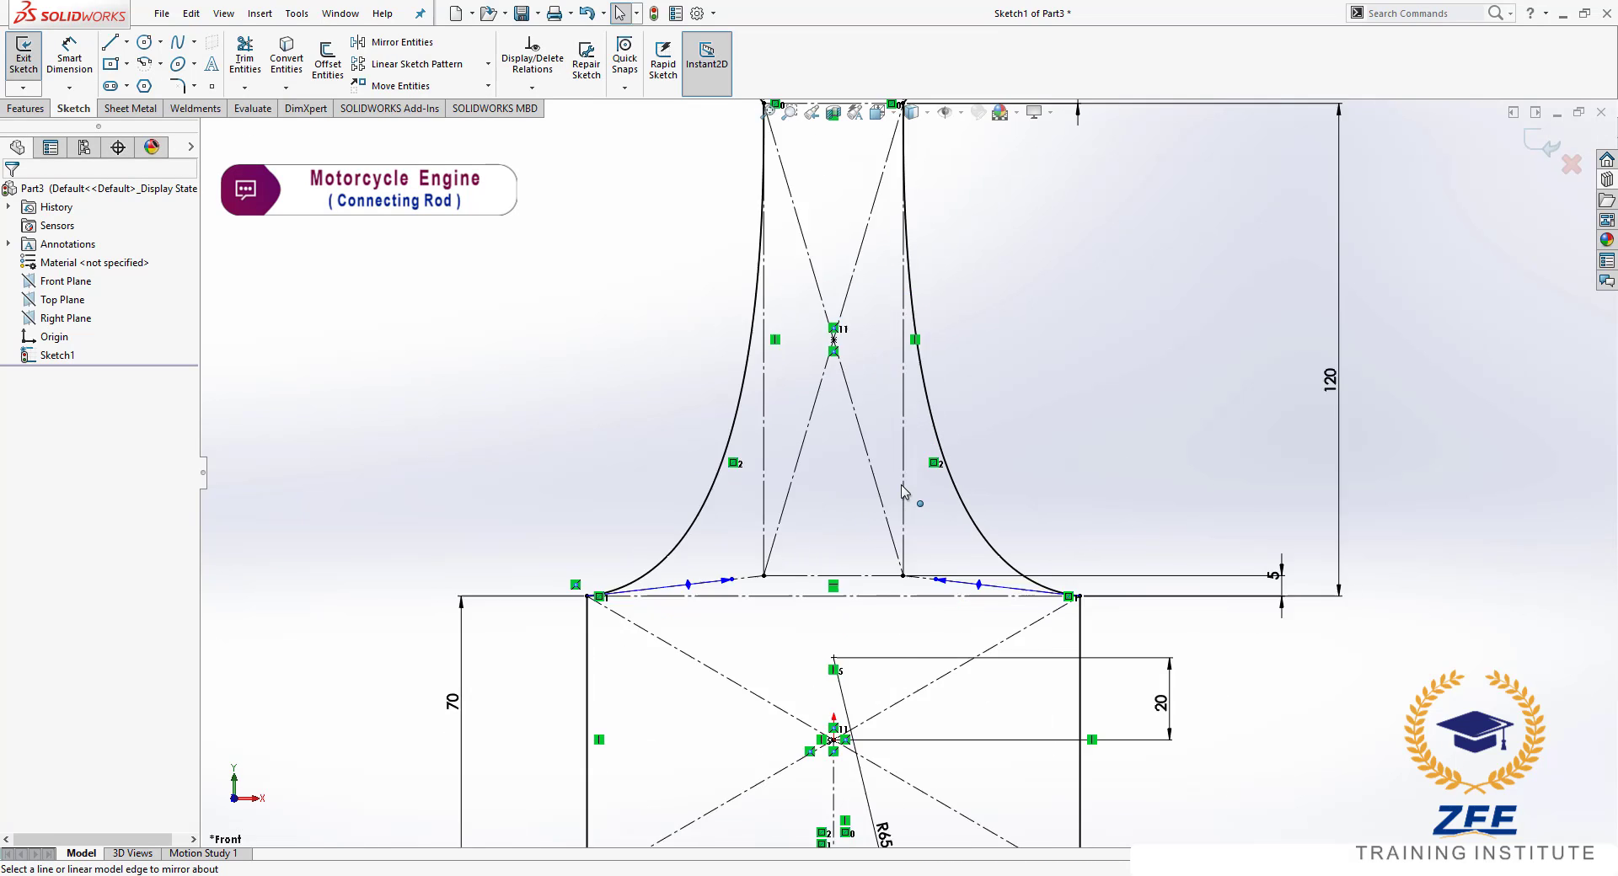
{"action": "scroll", "coordinate": [906, 497], "scroll_direction": "up", "scroll_amount": 4}
{"action": "scroll", "coordinate": [940, 476], "scroll_direction": "down", "scroll_amount": 2}
{"action": "scroll", "coordinate": [940, 493], "scroll_direction": "up", "scroll_amount": 1}
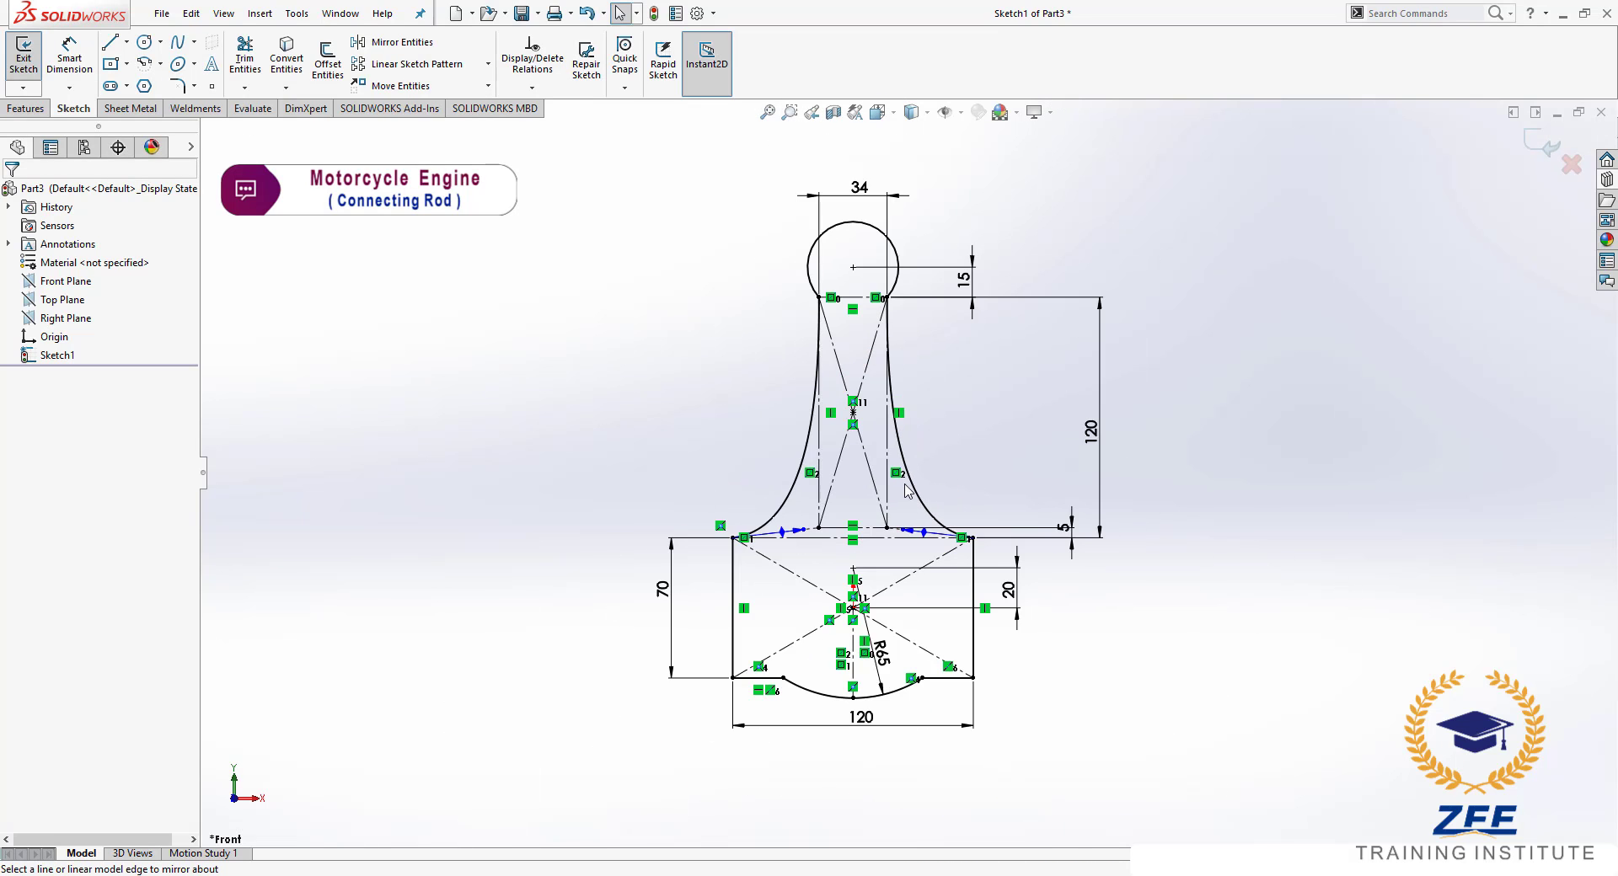
{"action": "scroll", "coordinate": [927, 506], "scroll_direction": "down", "scroll_amount": 2}
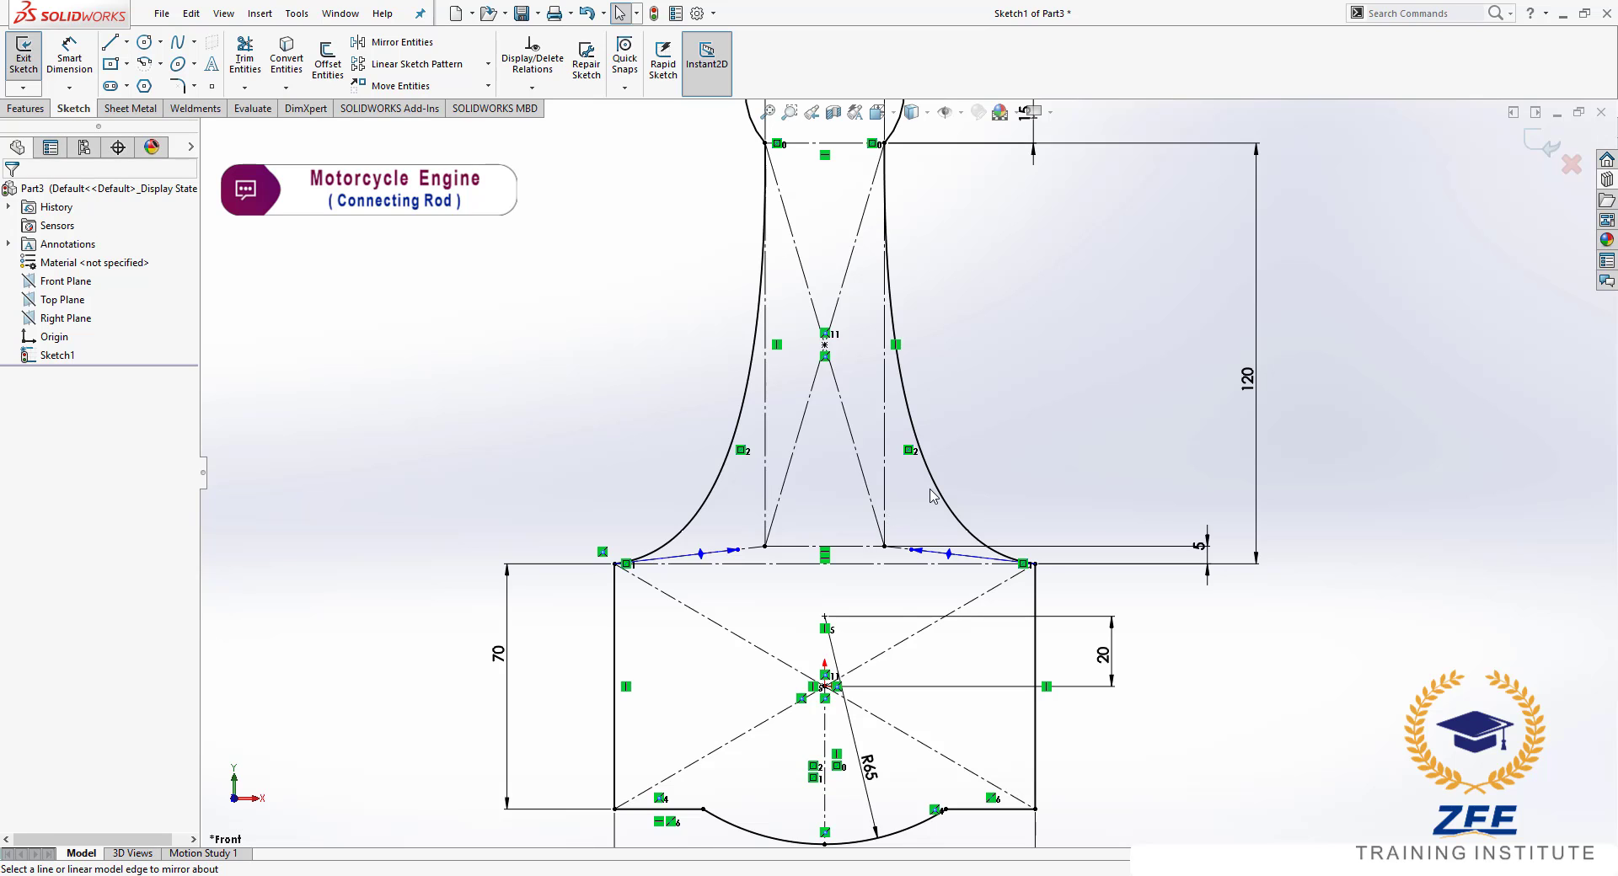
{"action": "scroll", "coordinate": [932, 496], "scroll_direction": "up", "scroll_amount": 1}
{"action": "scroll", "coordinate": [911, 447], "scroll_direction": "up", "scroll_amount": 1}
{"action": "scroll", "coordinate": [893, 396], "scroll_direction": "up", "scroll_amount": 1}
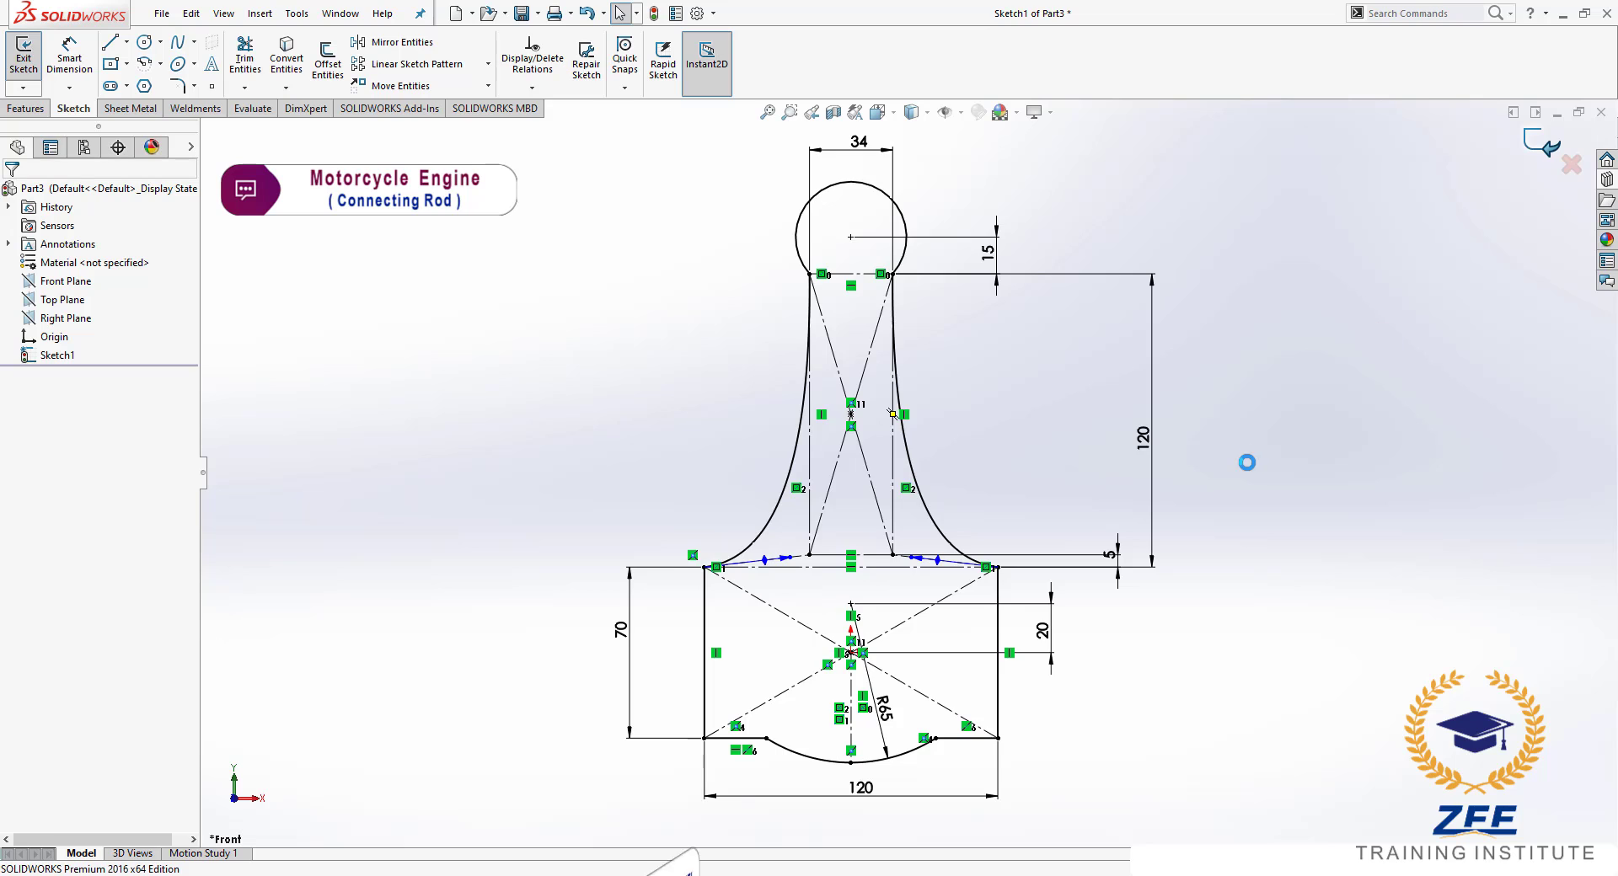
{"action": "scroll", "coordinate": [906, 504], "scroll_direction": "up", "scroll_amount": 2}
- Start a new sketch on the Front Plane
{"action": "scroll", "coordinate": [903, 504], "scroll_direction": "down", "scroll_amount": 3}
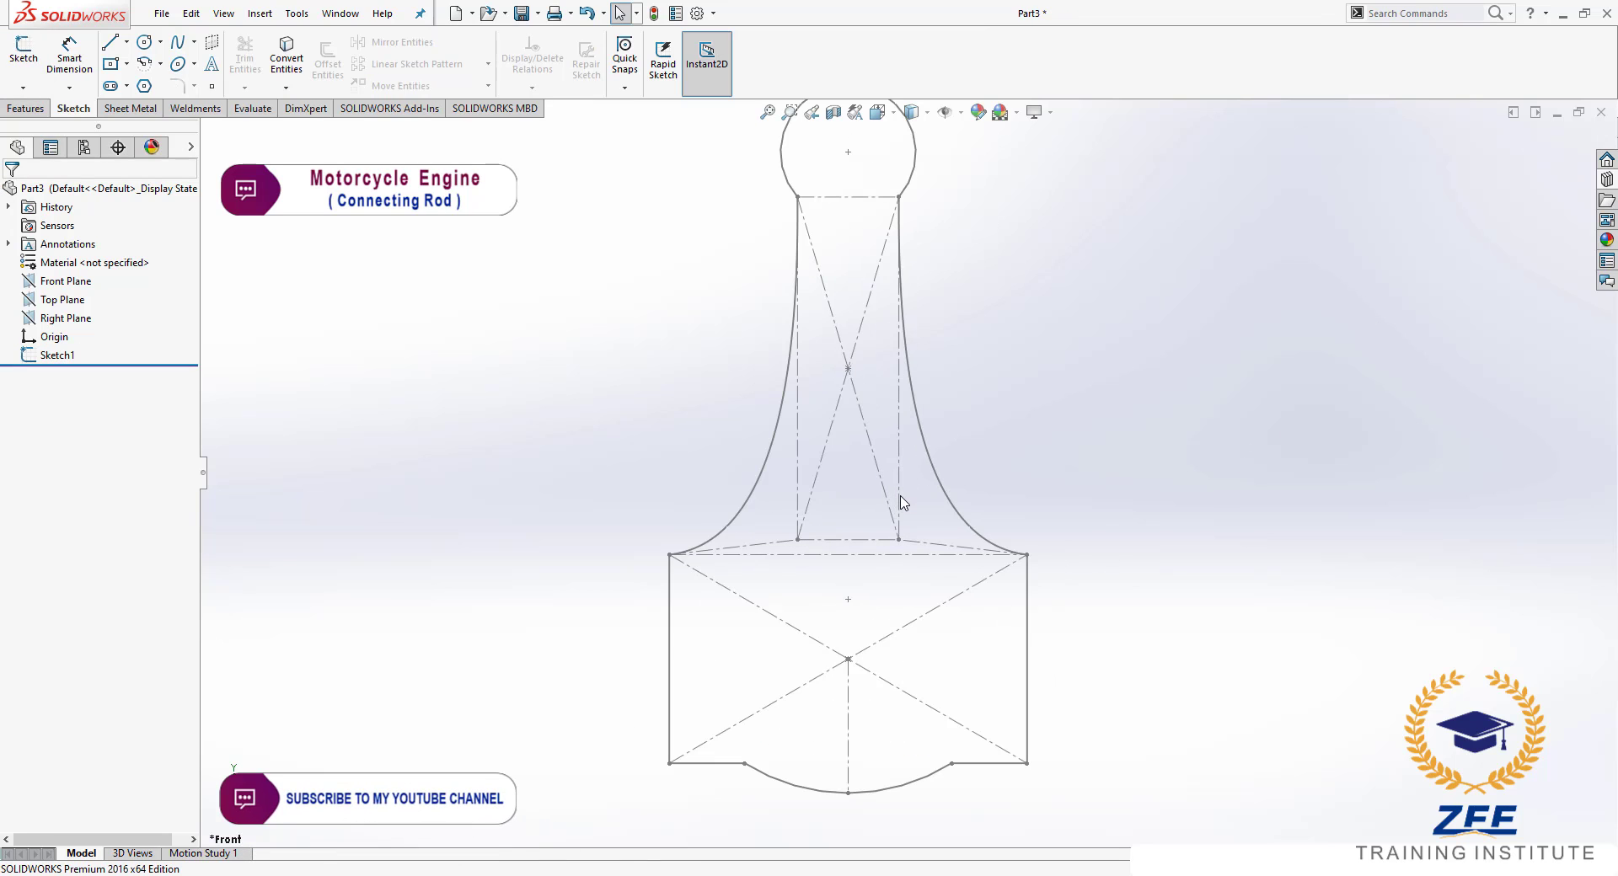
{"action": "scroll", "coordinate": [902, 503], "scroll_direction": "up", "scroll_amount": 1}
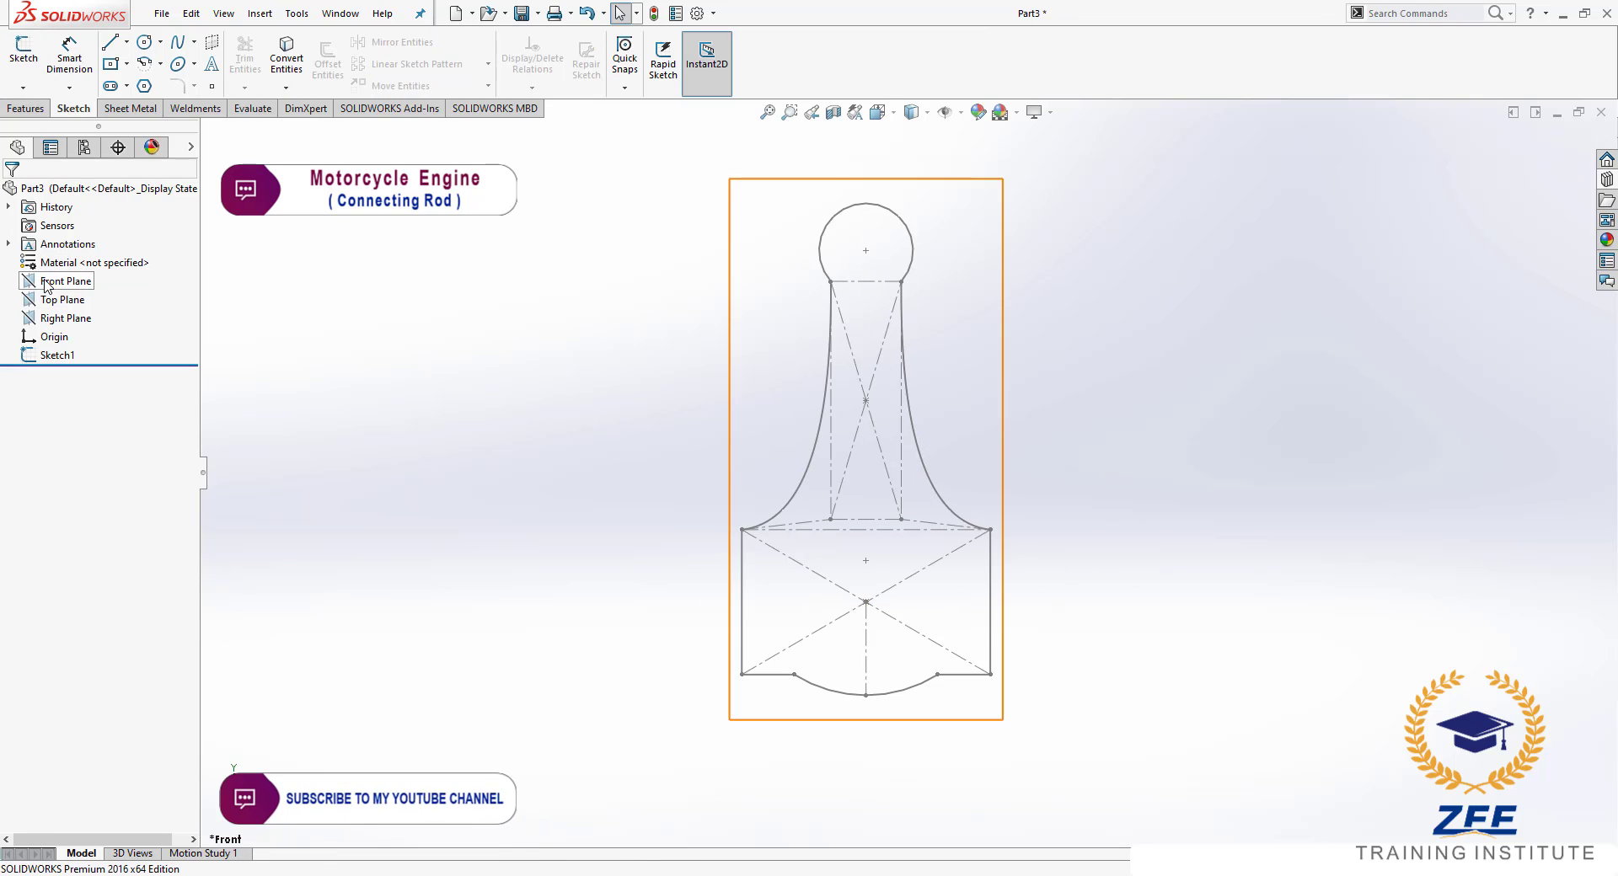
{"action": "scroll", "coordinate": [1026, 541], "scroll_direction": "up", "scroll_amount": 2}
{"action": "scroll", "coordinate": [1026, 541], "scroll_direction": "down", "scroll_amount": 2}
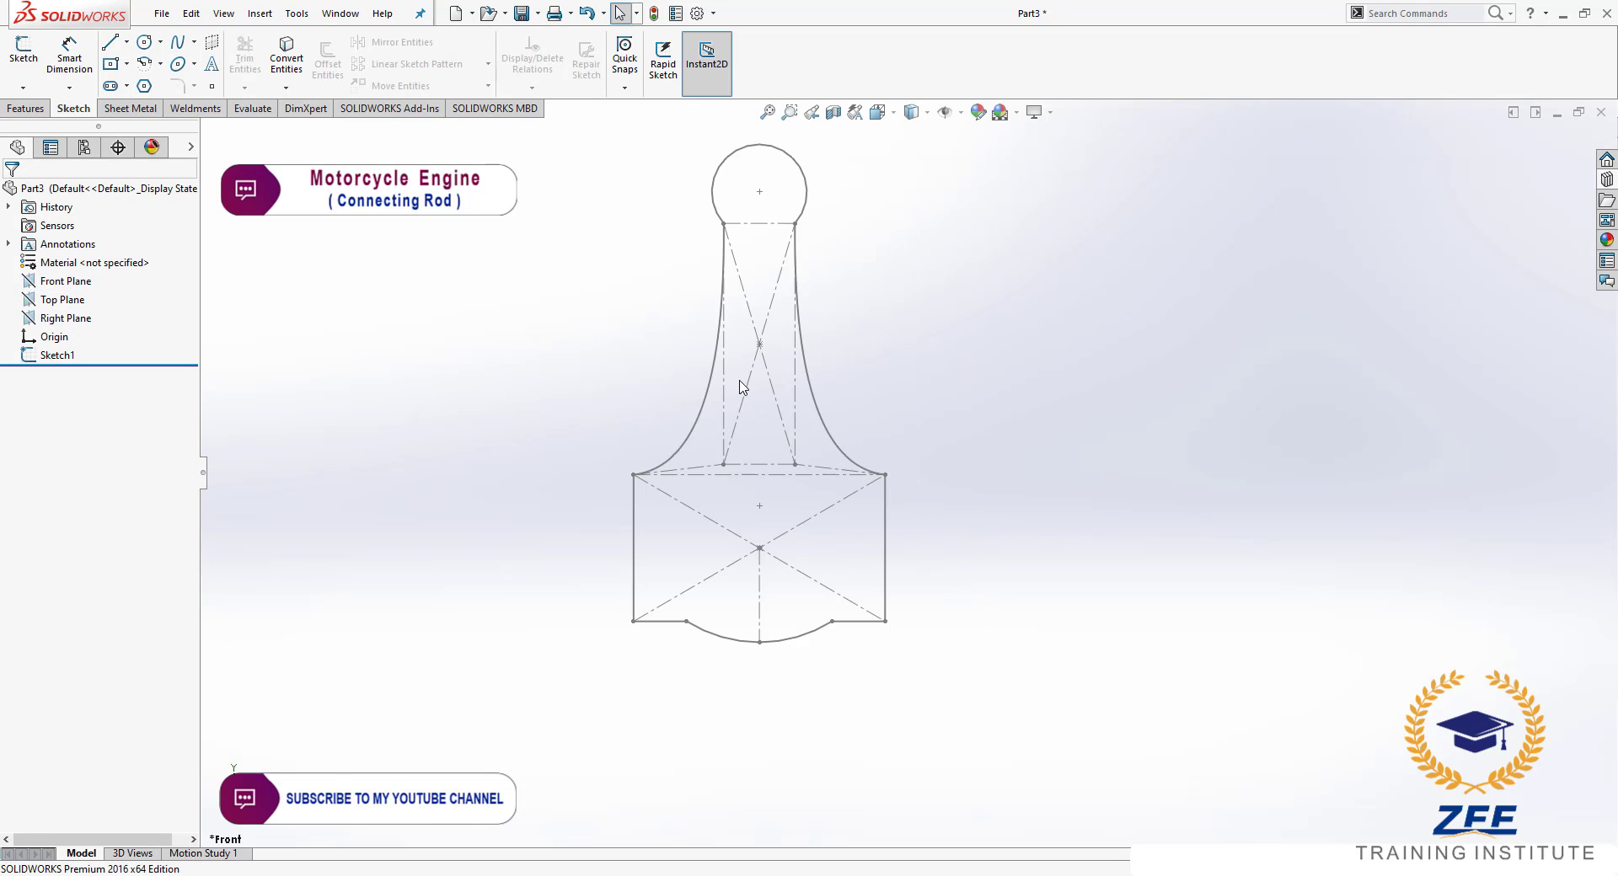
{"action": "scroll", "coordinate": [857, 430], "scroll_direction": "up", "scroll_amount": 2}
{"action": "scroll", "coordinate": [834, 405], "scroll_direction": "down", "scroll_amount": 3}
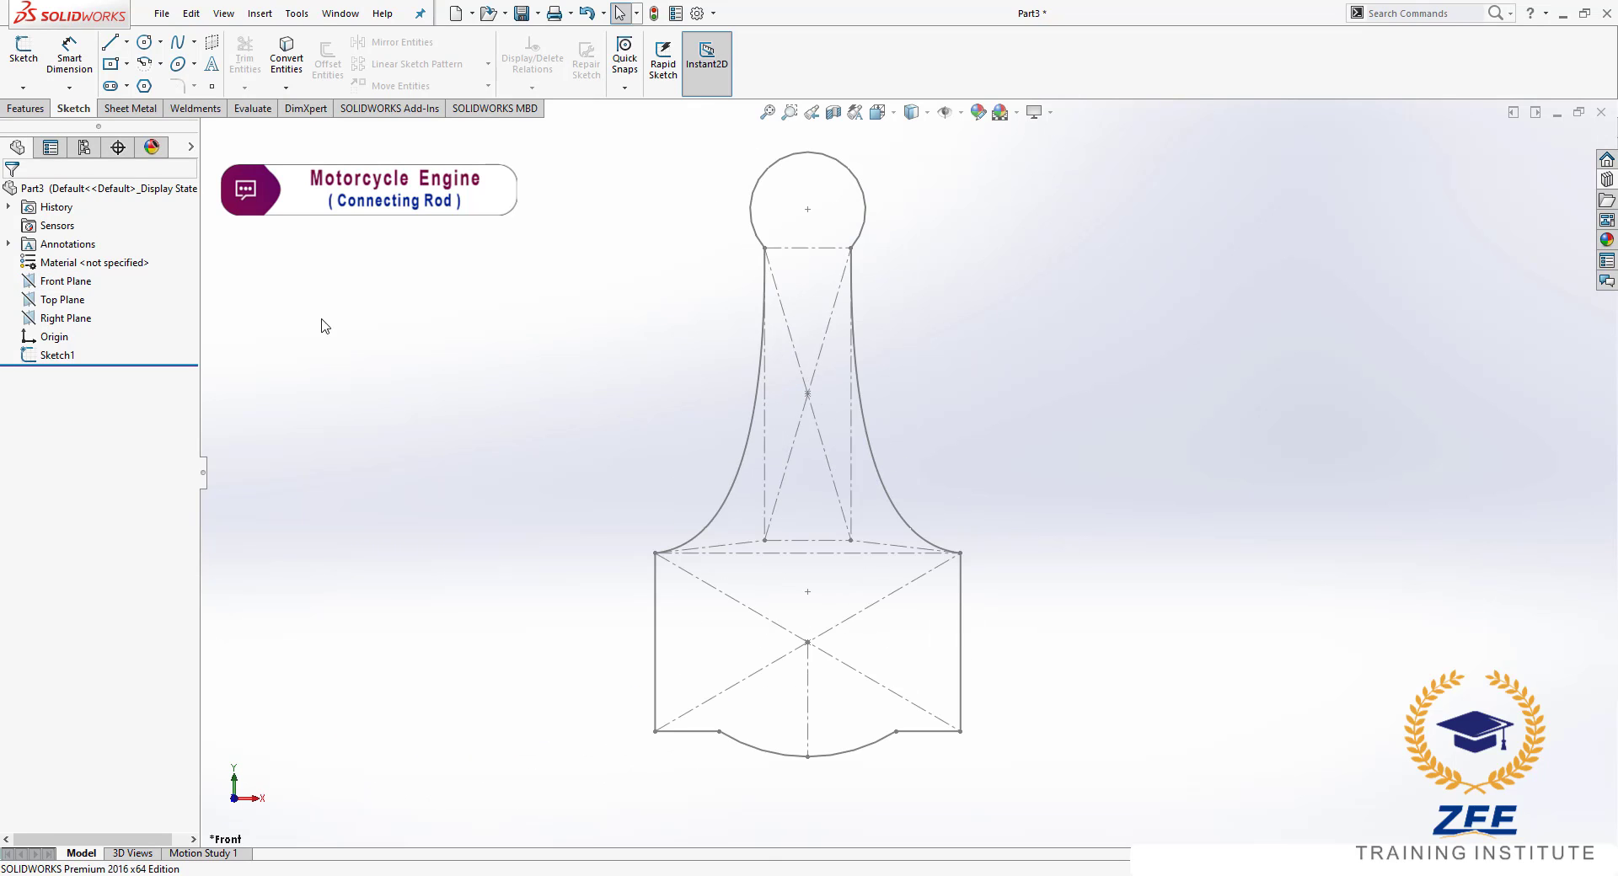
{"action": "left_click", "coordinate": [66, 281]}
{"action": "left_click", "coordinate": [127, 259]}
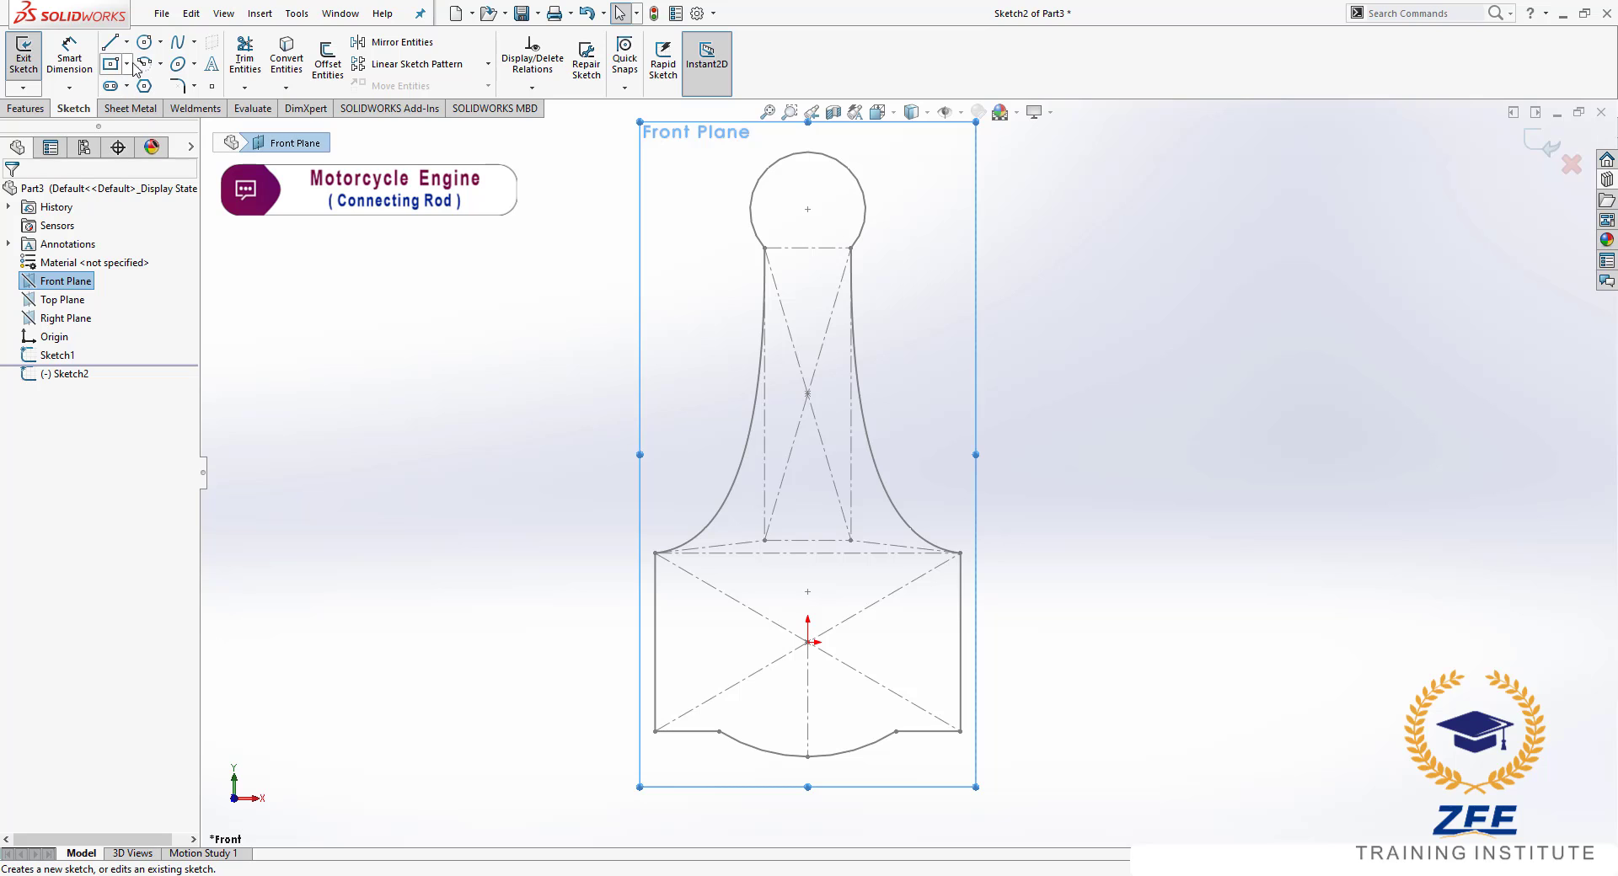
- Draw a vertical centrepoint straight slot down the middle of the shank
{"action": "left_click", "coordinate": [127, 86]}
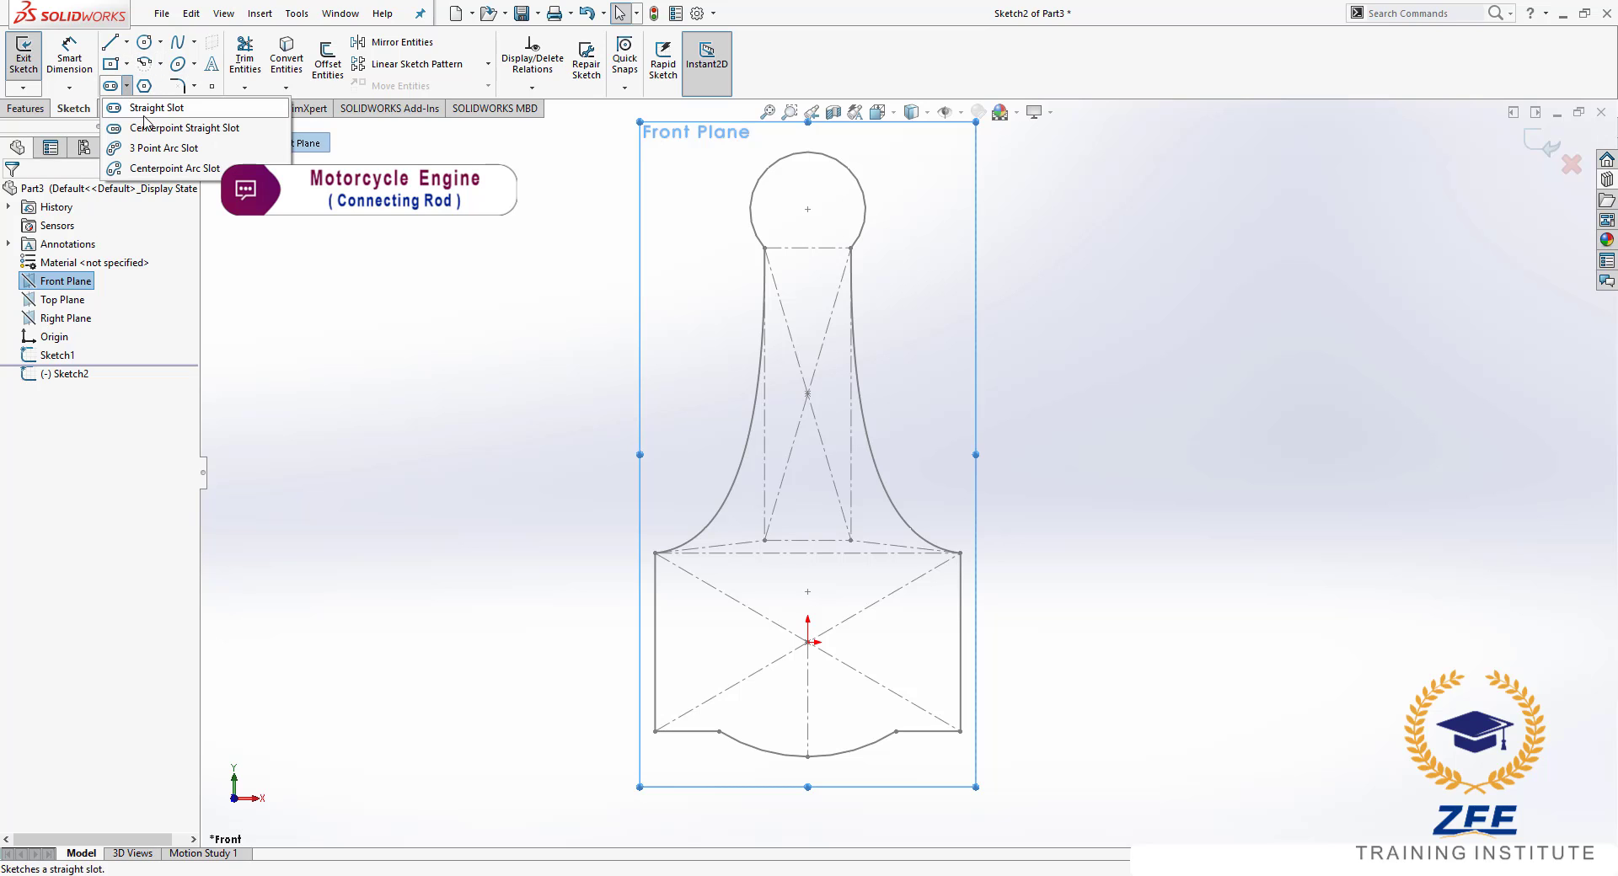
{"action": "left_click", "coordinate": [183, 130]}
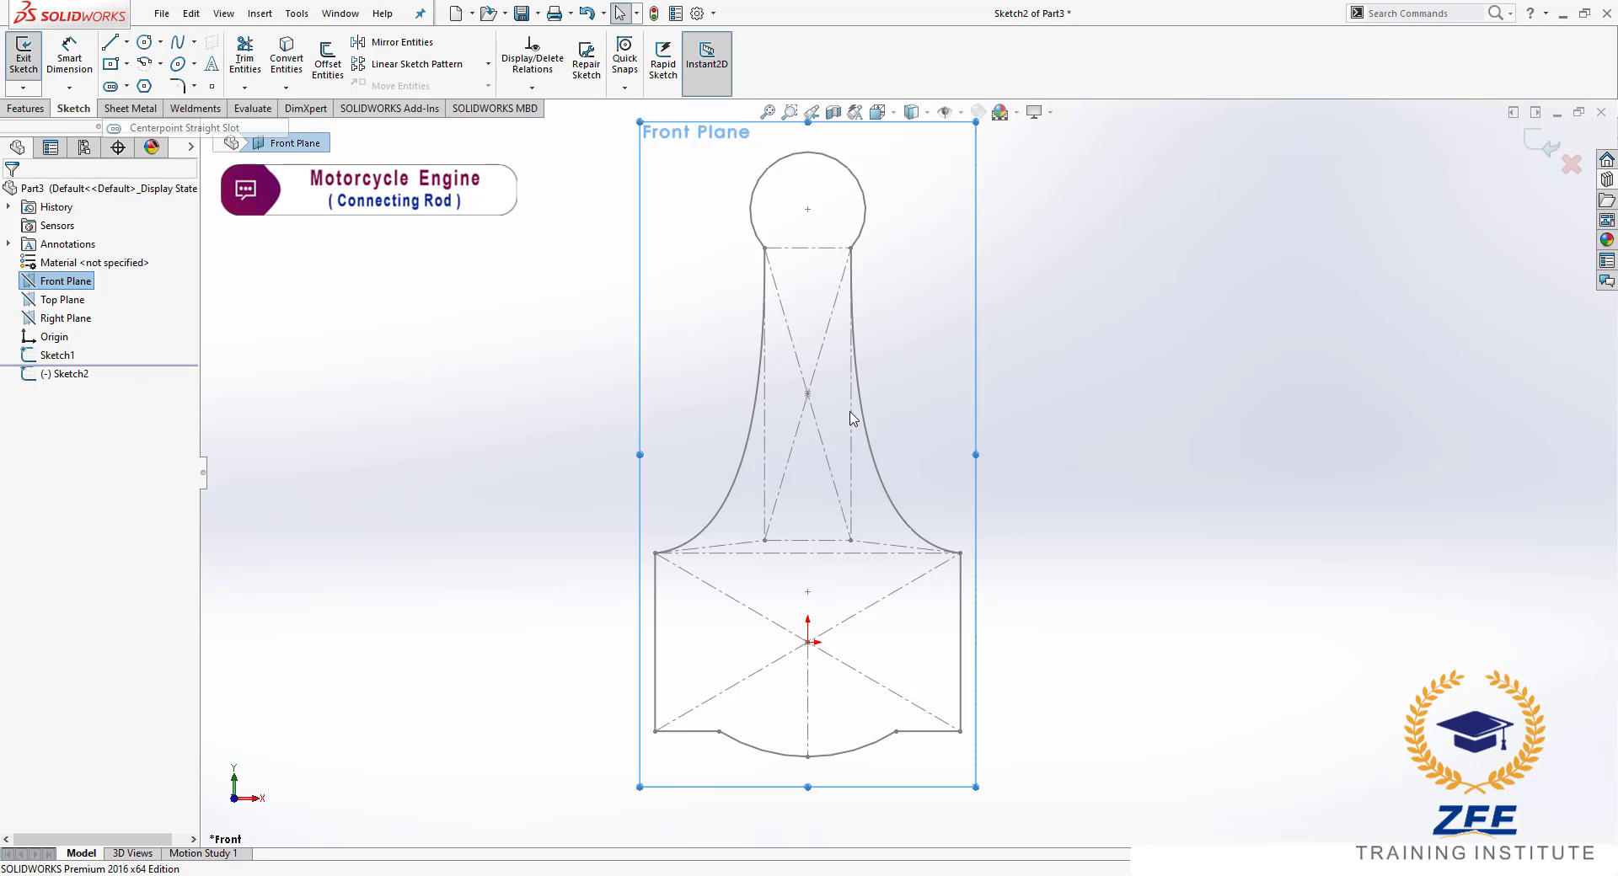
{"action": "left_click", "coordinate": [807, 358]}
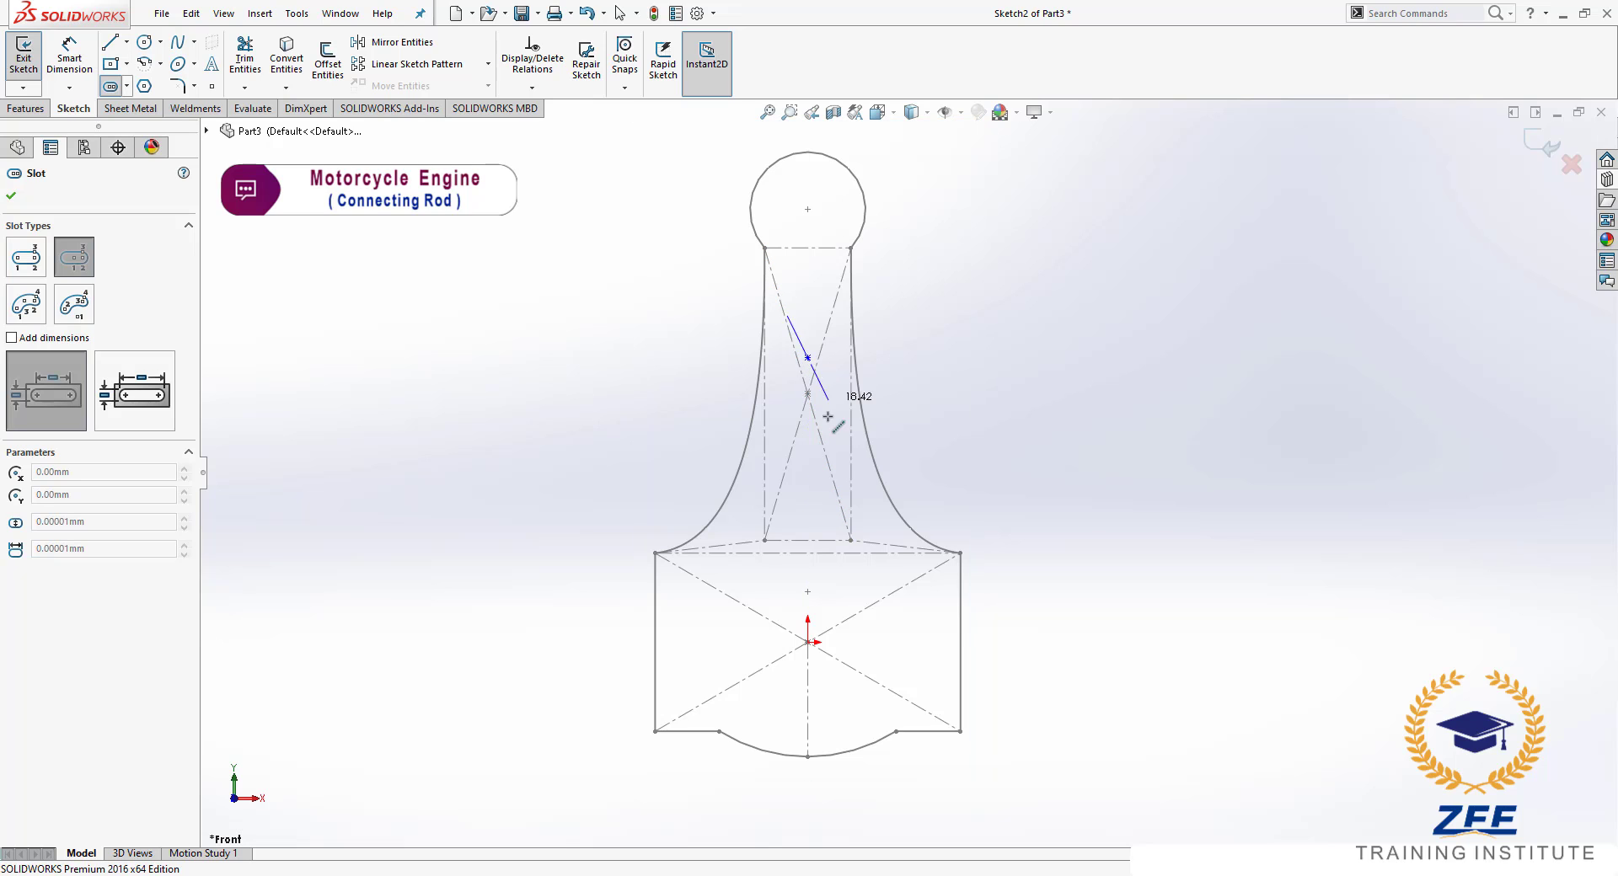
{"action": "left_click", "coordinate": [807, 447]}
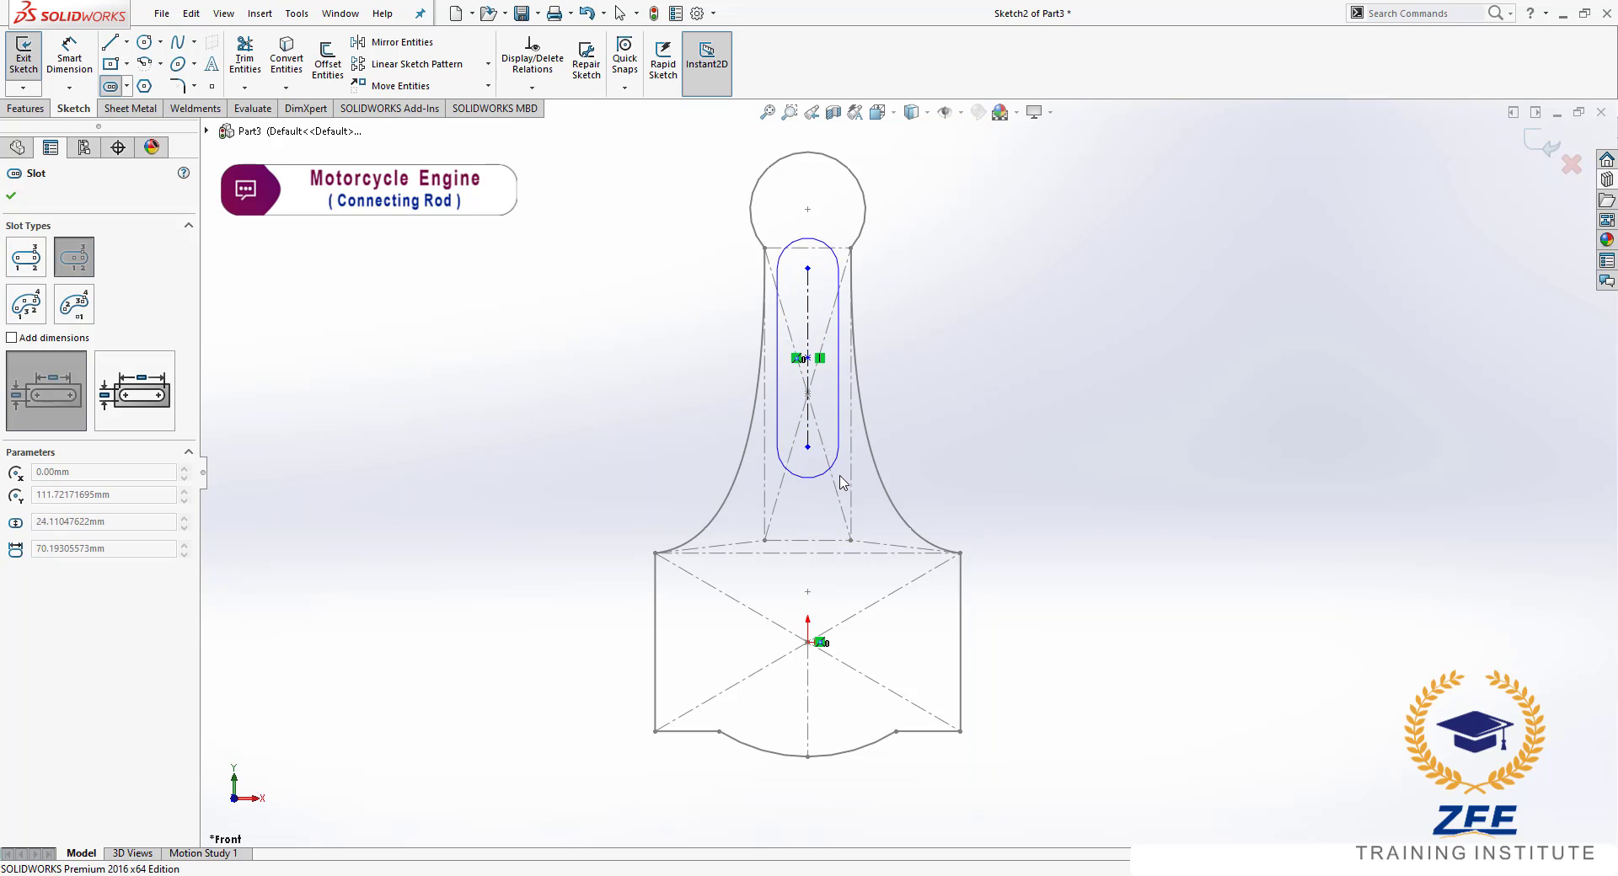
{"action": "left_click", "coordinate": [835, 478]}
{"action": "key", "text": "Escape"}
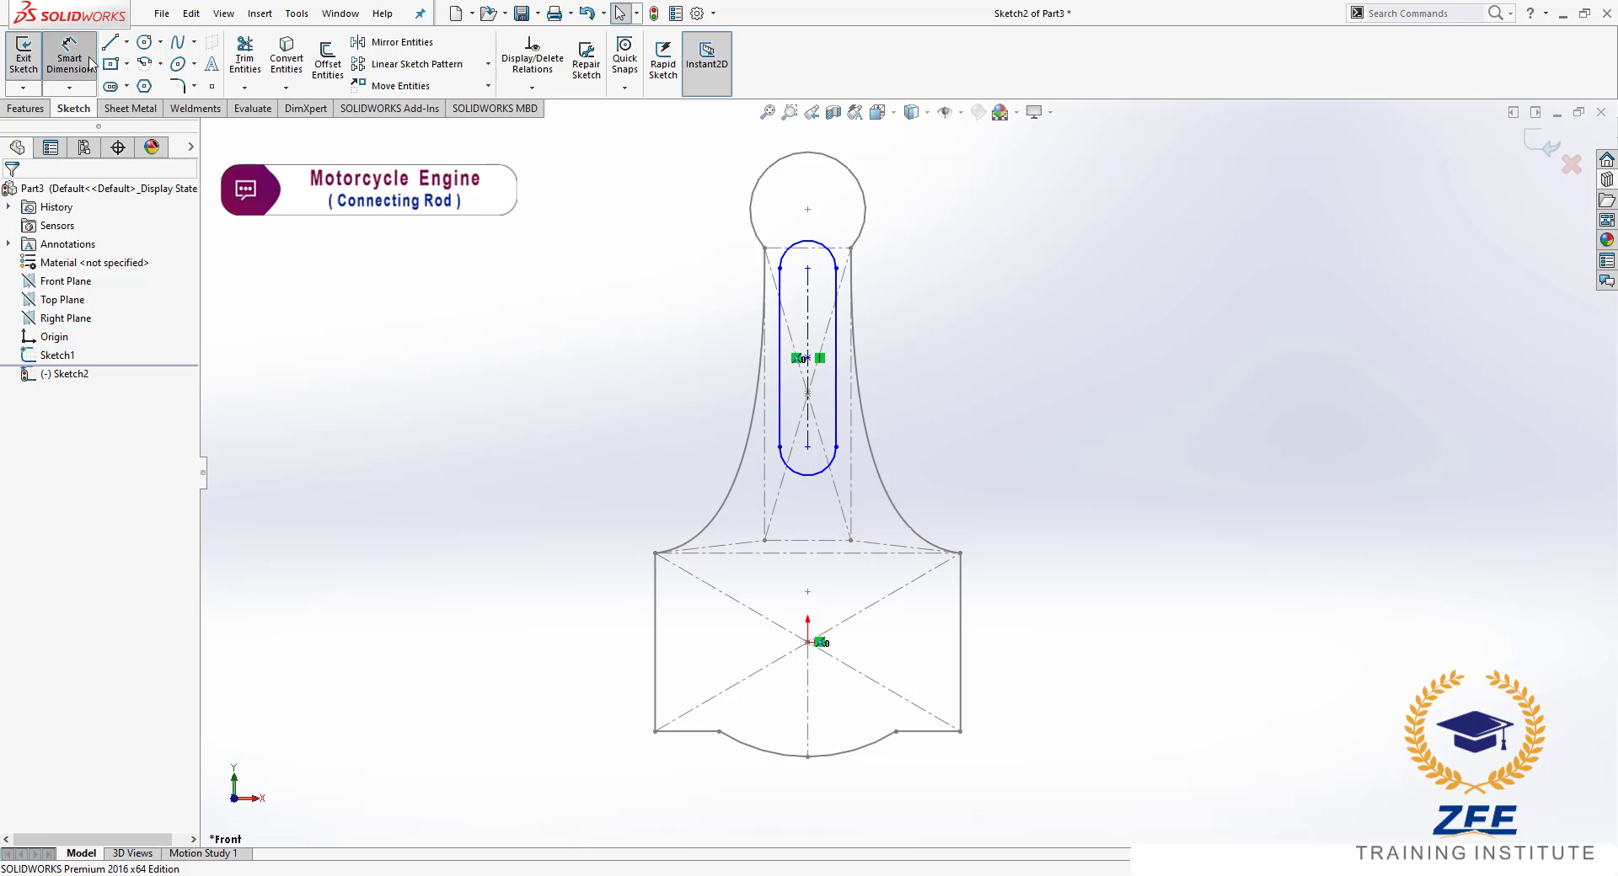
- Dimension the slot's upper end arc to R10
{"action": "left_click", "coordinate": [69, 54]}
{"action": "left_click", "coordinate": [829, 243]}
{"action": "left_click", "coordinate": [841, 226]}
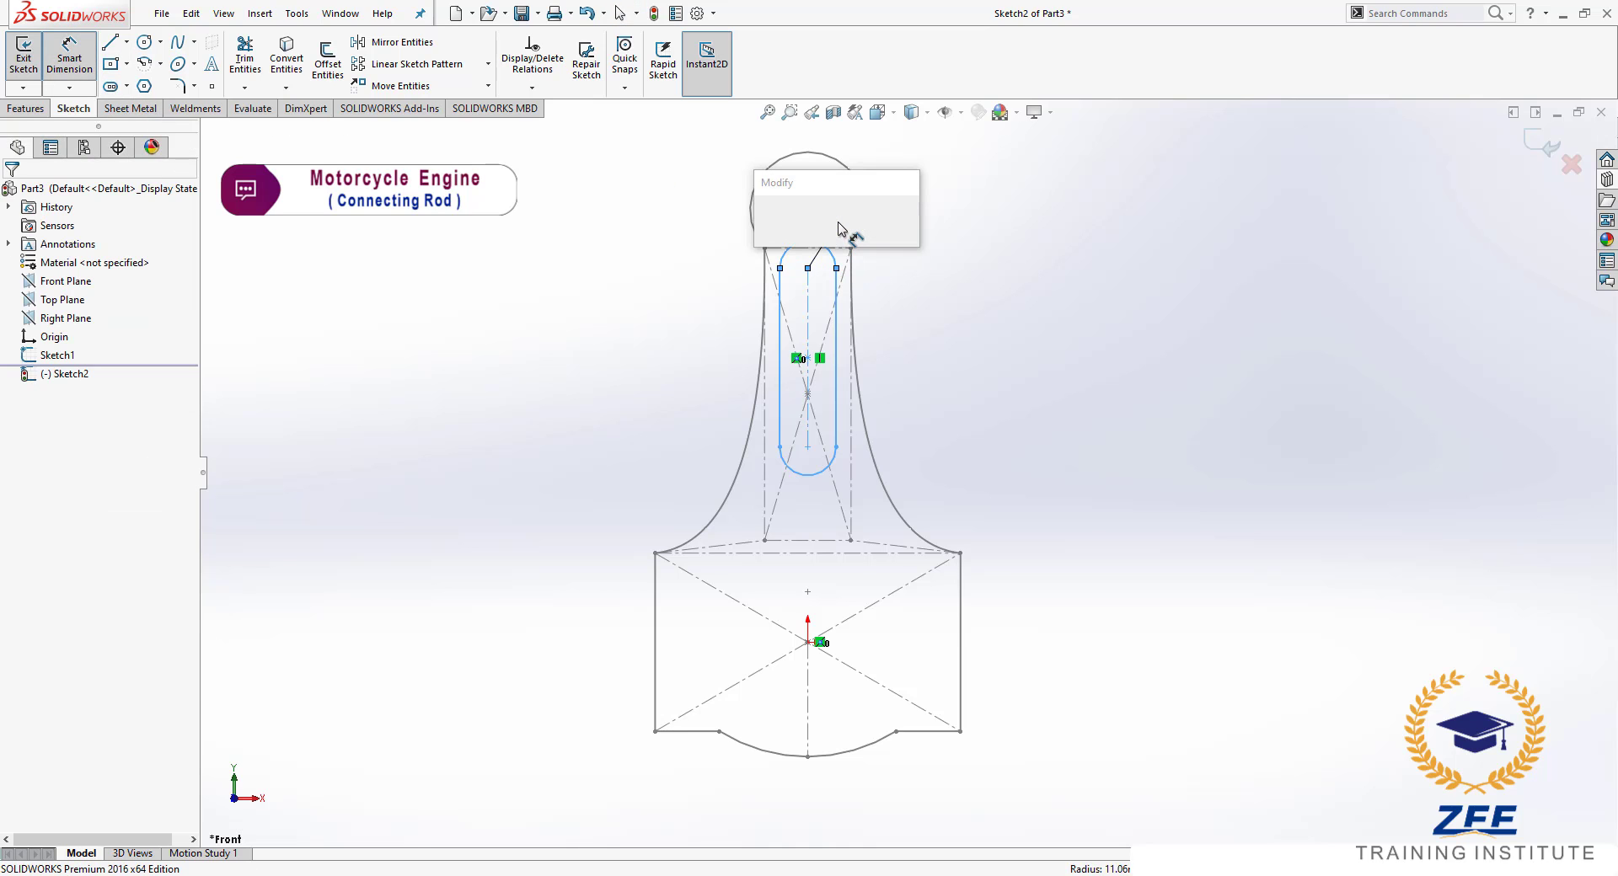
{"action": "type", "text": "10"}
{"action": "key", "text": "Return"}
{"action": "key", "text": "Escape"}
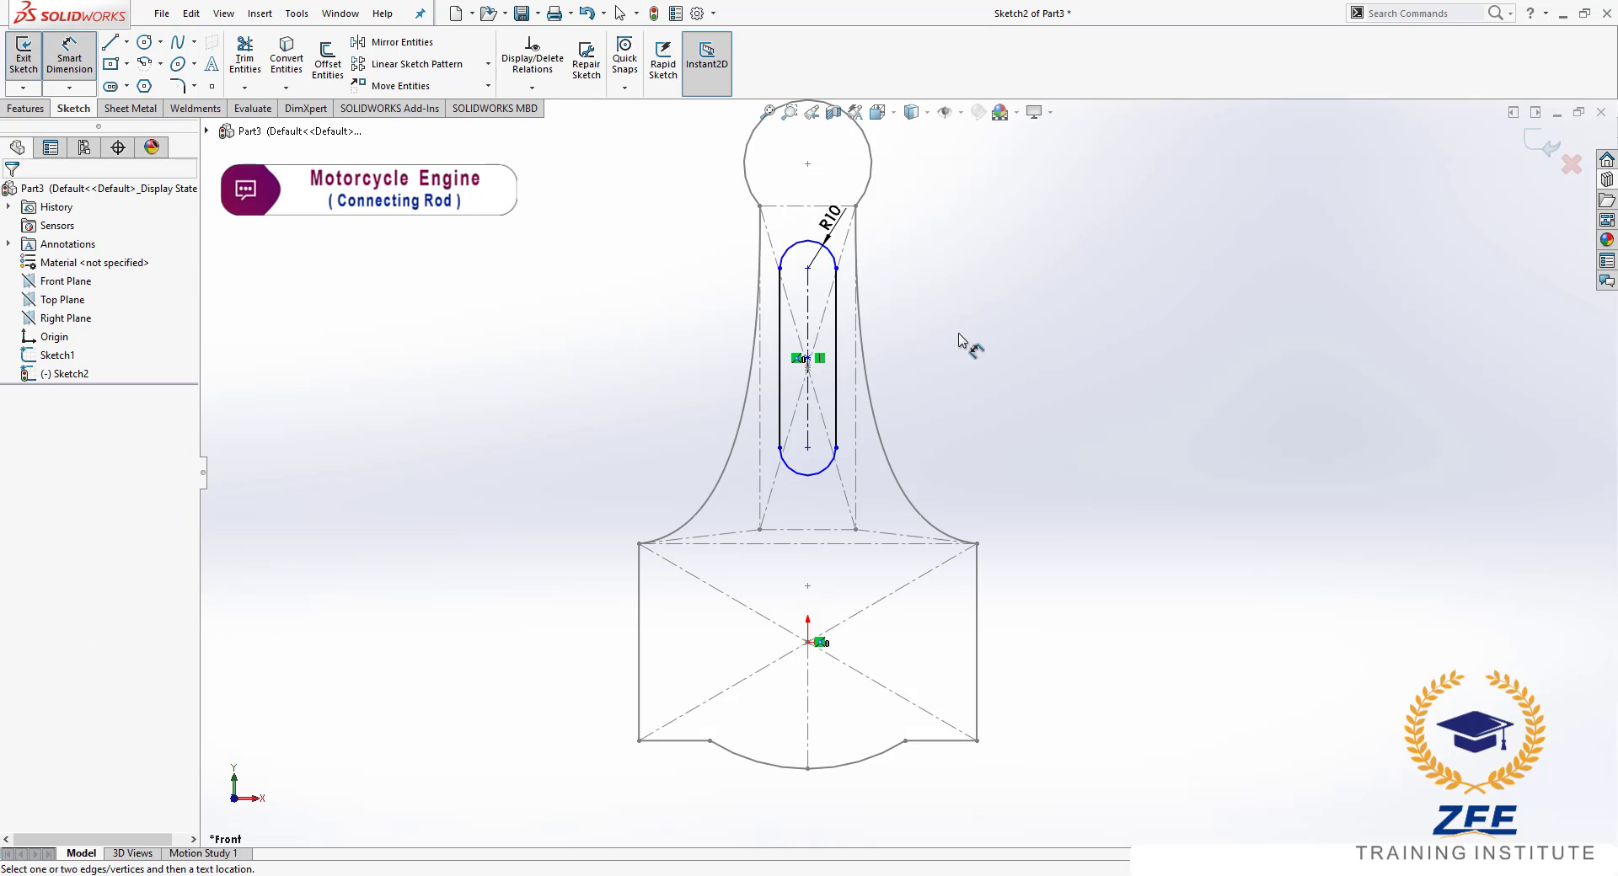
- Place the slot's upper centre 135 above the origin
{"action": "scroll", "coordinate": [939, 405], "scroll_direction": "down", "scroll_amount": 2}
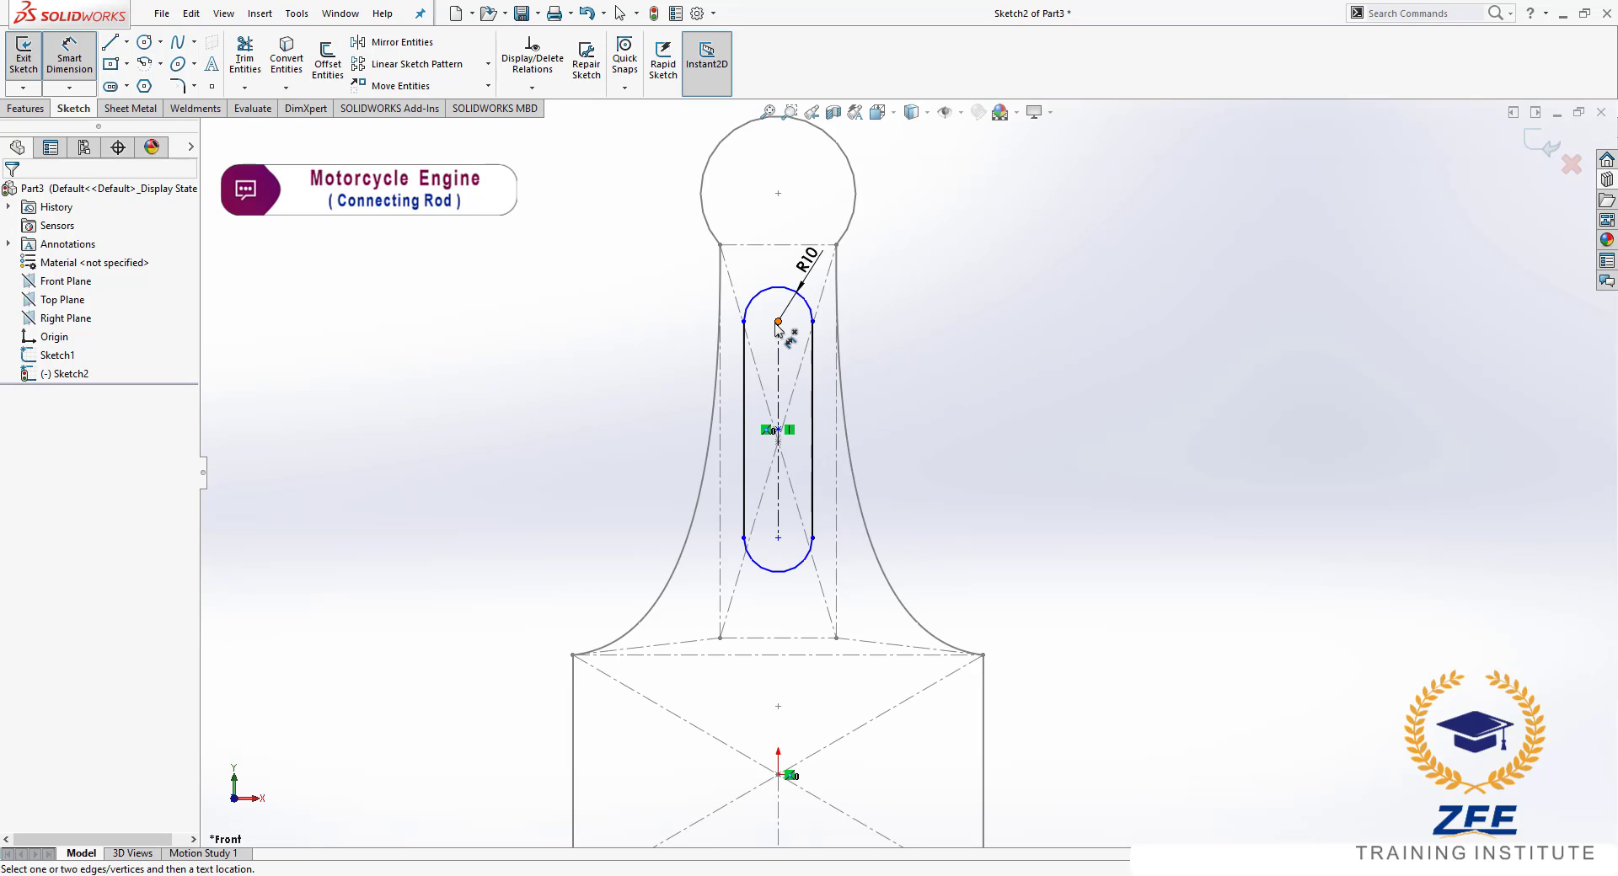
{"action": "left_click", "coordinate": [777, 323]}
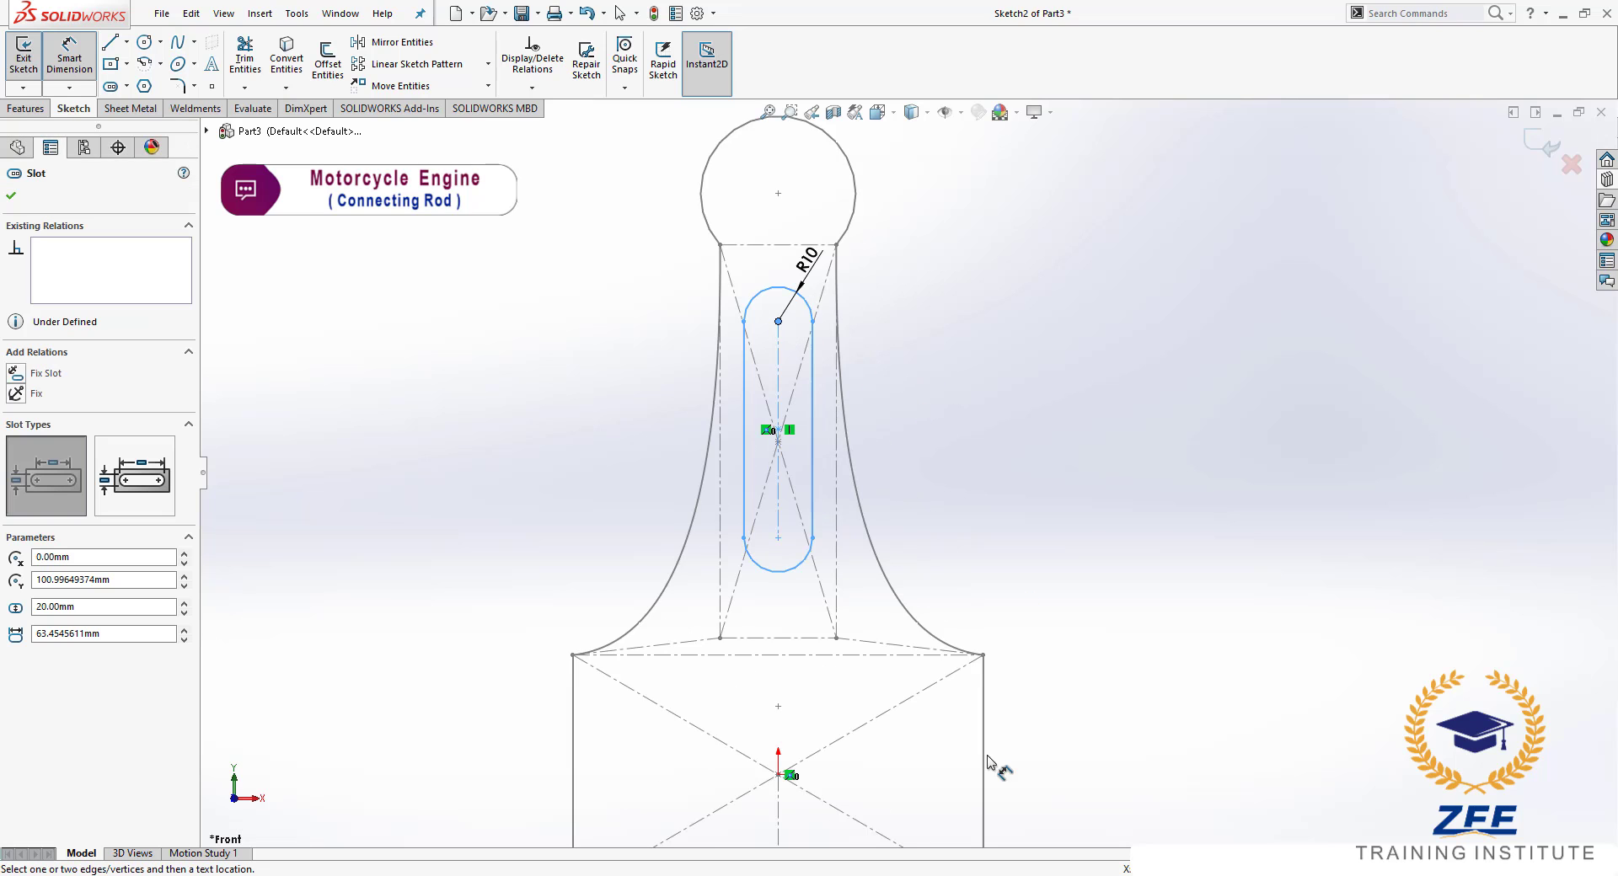
{"action": "left_click", "coordinate": [777, 774]}
{"action": "left_click", "coordinate": [1169, 595]}
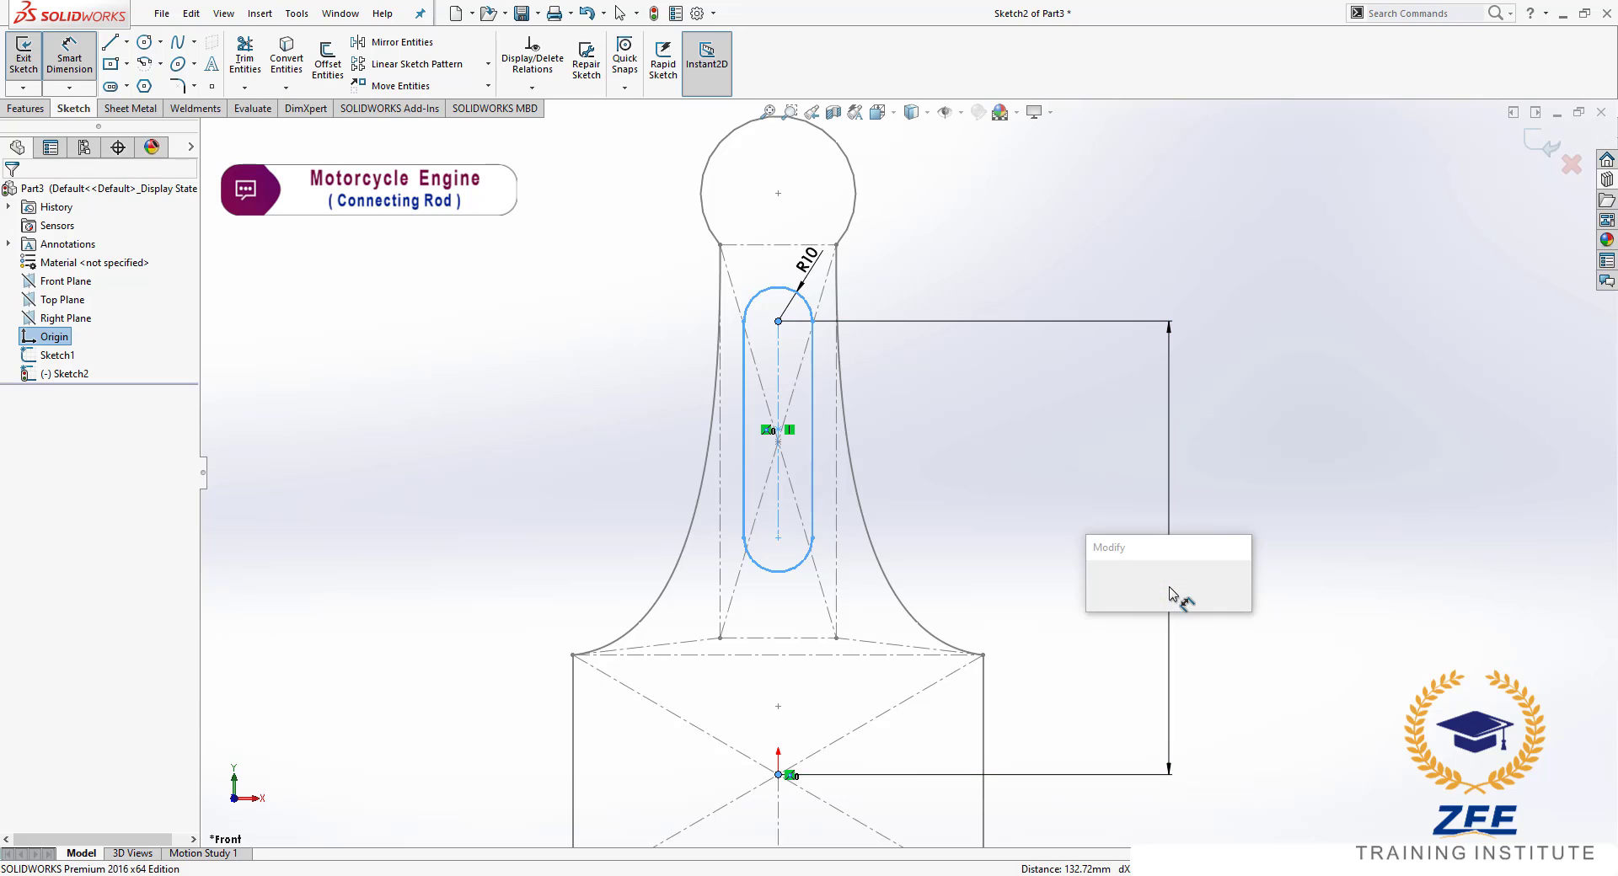
{"action": "type", "text": "135"}
{"action": "key", "text": "Return"}
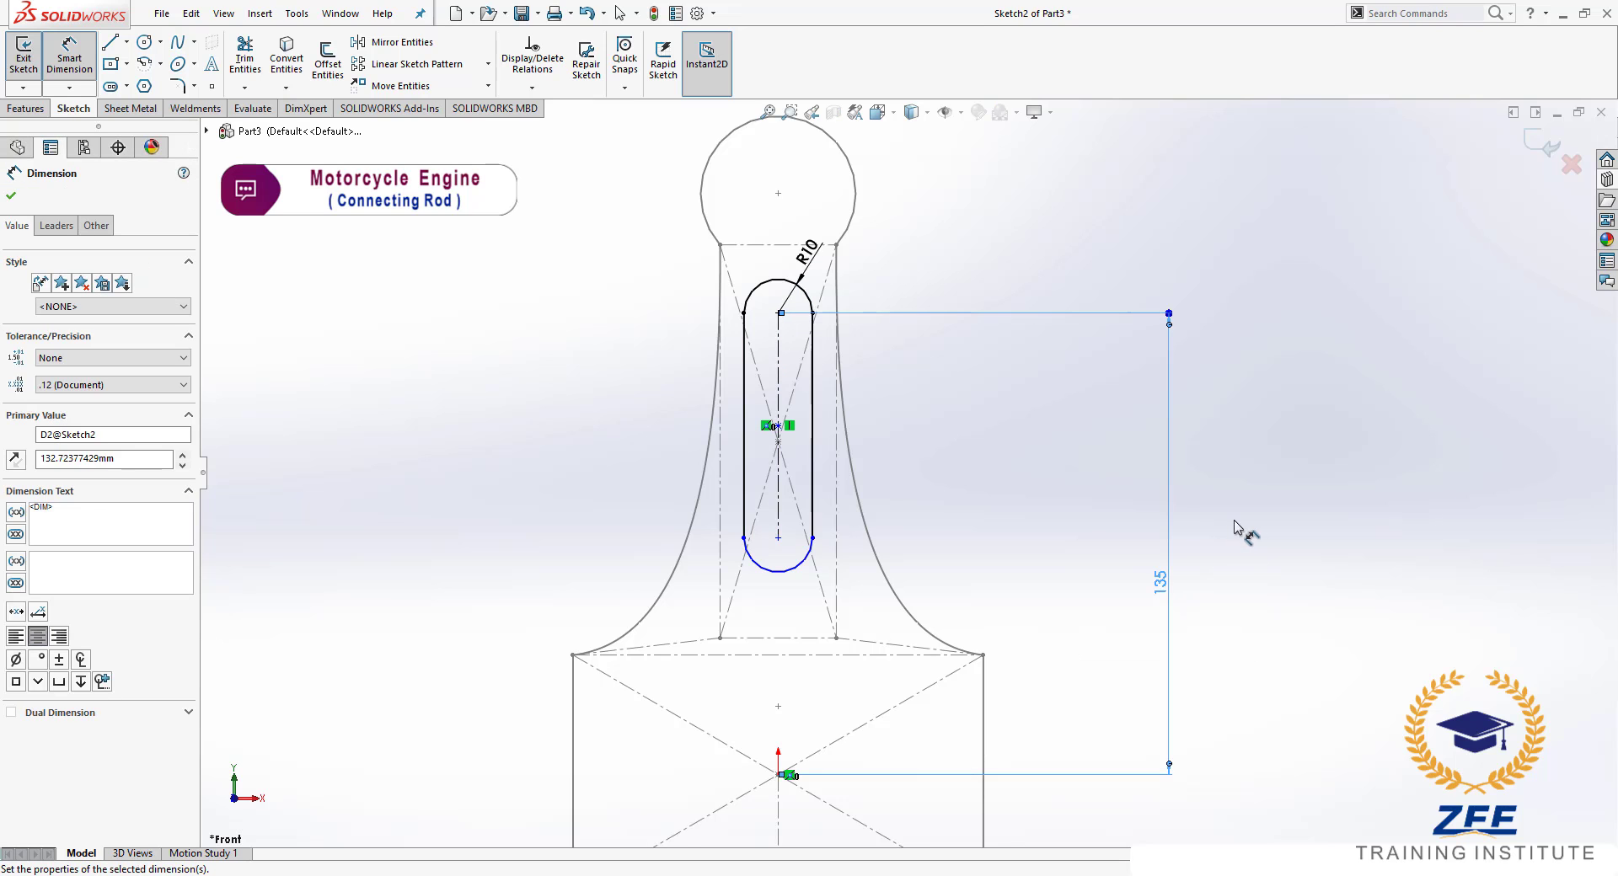
- Set the slot's centre-to-centre length to 64
{"action": "left_click", "coordinate": [777, 396]}
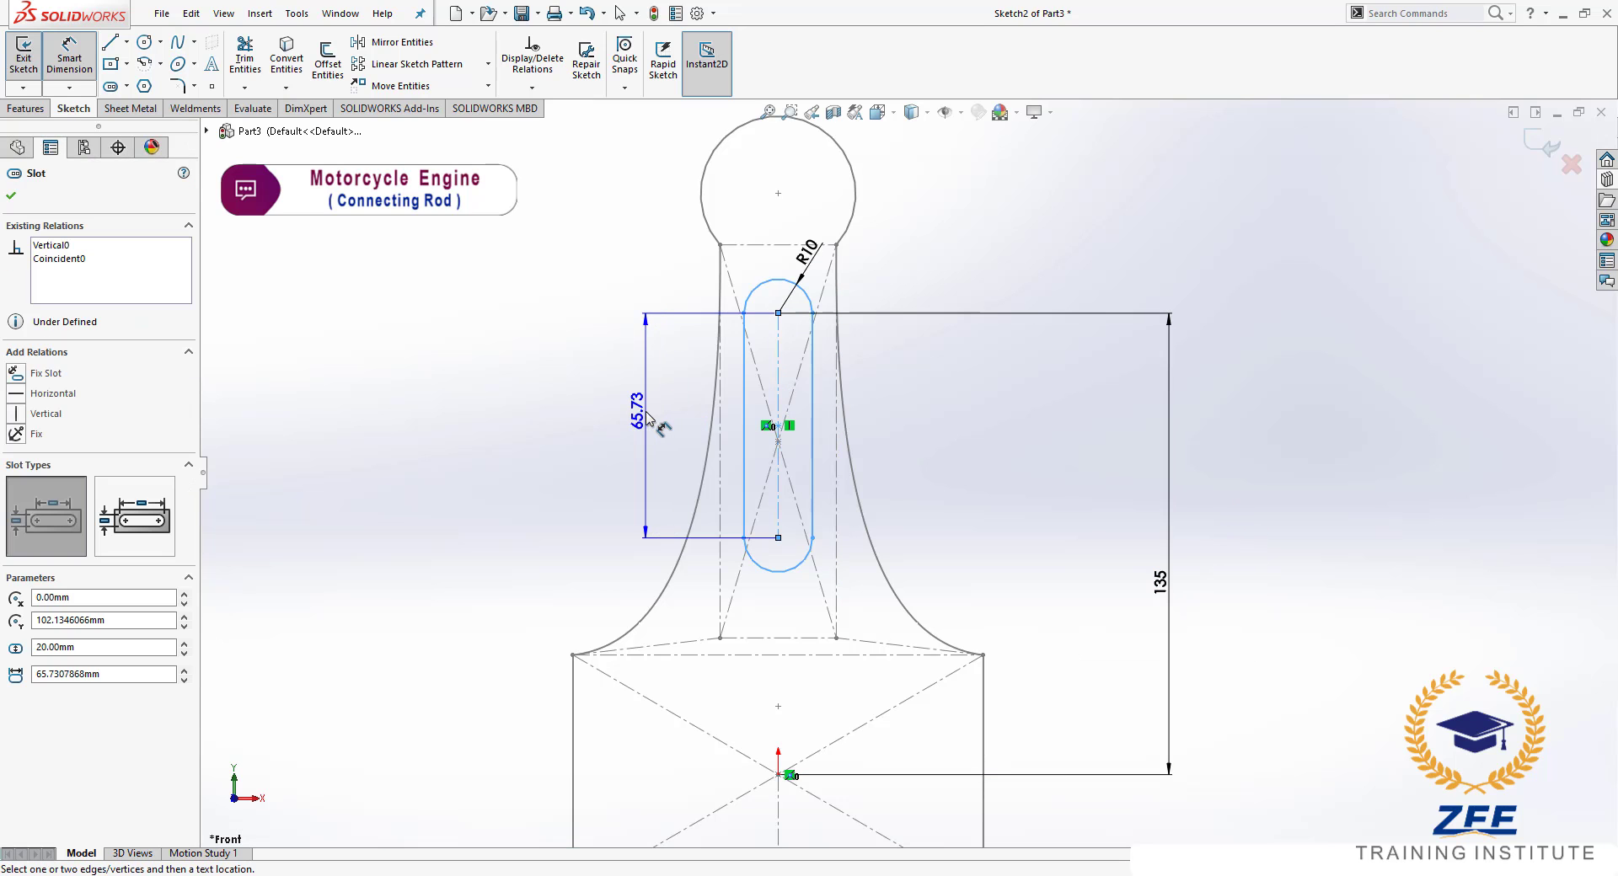
{"action": "left_click", "coordinate": [649, 419]}
{"action": "type", "text": "64"}
{"action": "key", "text": "Return"}
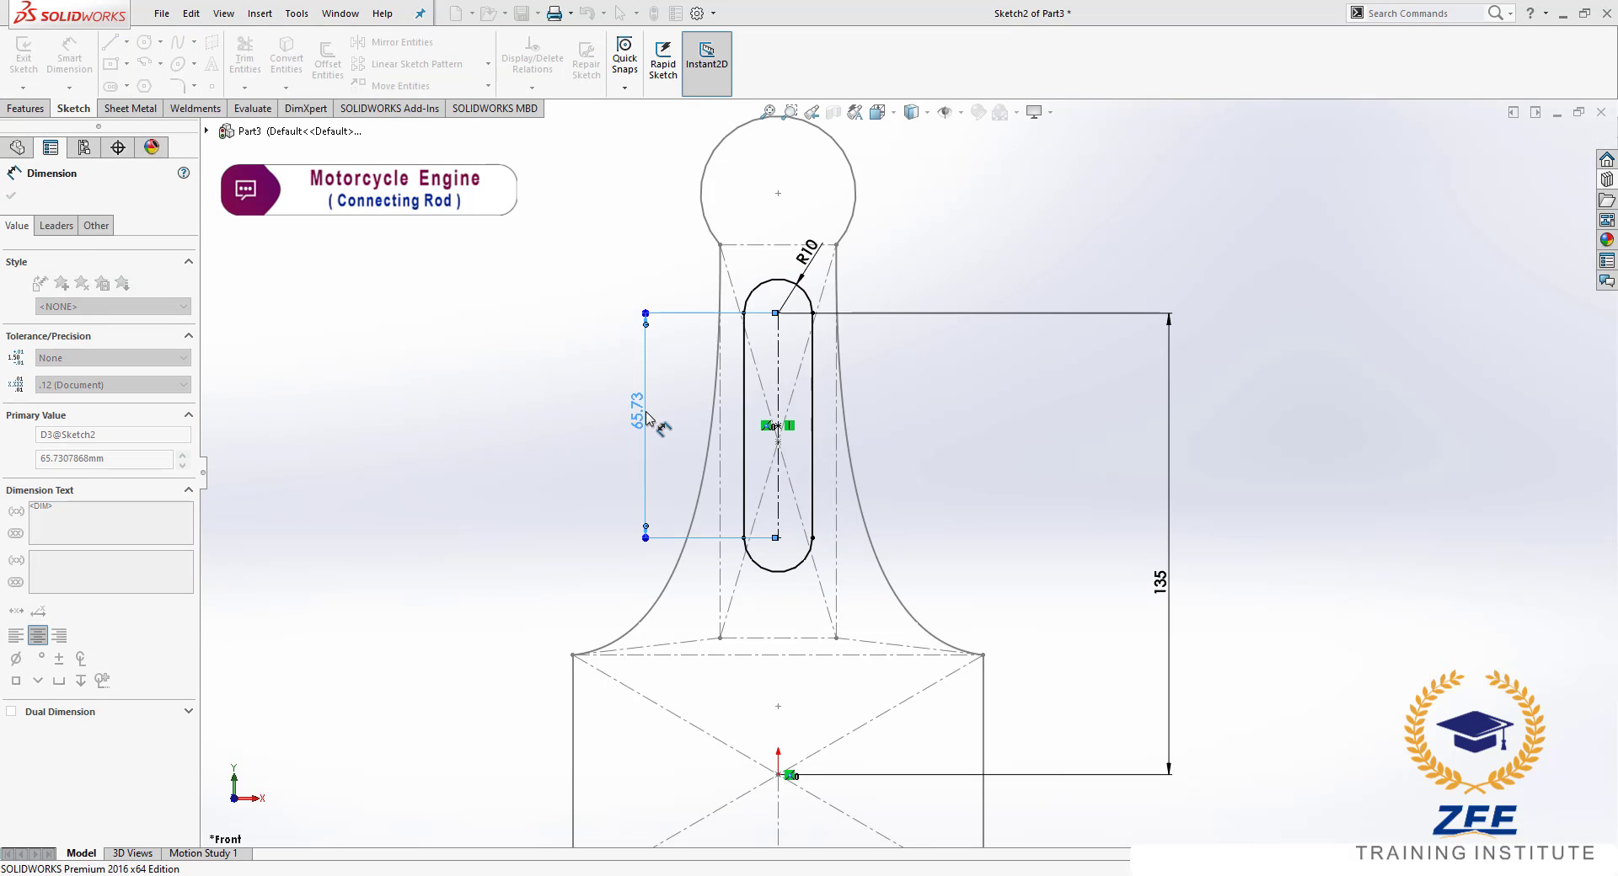
{"action": "left_click", "coordinate": [1374, 498]}
{"action": "scroll", "coordinate": [843, 455], "scroll_direction": "up", "scroll_amount": 2}
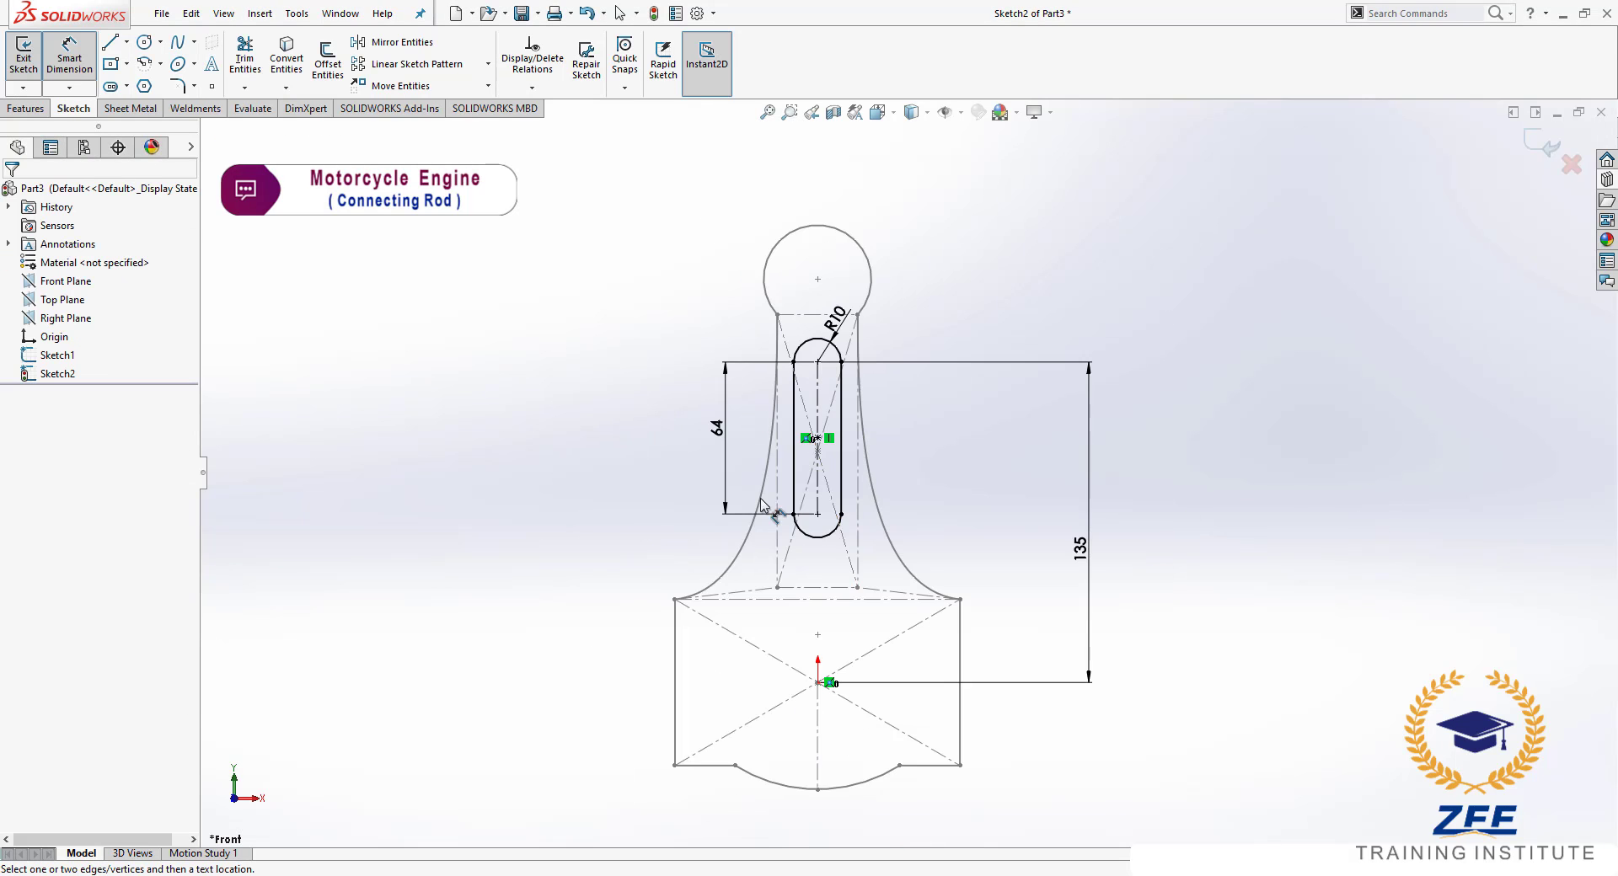
{"action": "scroll", "coordinate": [872, 470], "scroll_direction": "down", "scroll_amount": 2}
{"action": "scroll", "coordinate": [883, 379], "scroll_direction": "down", "scroll_amount": 2}
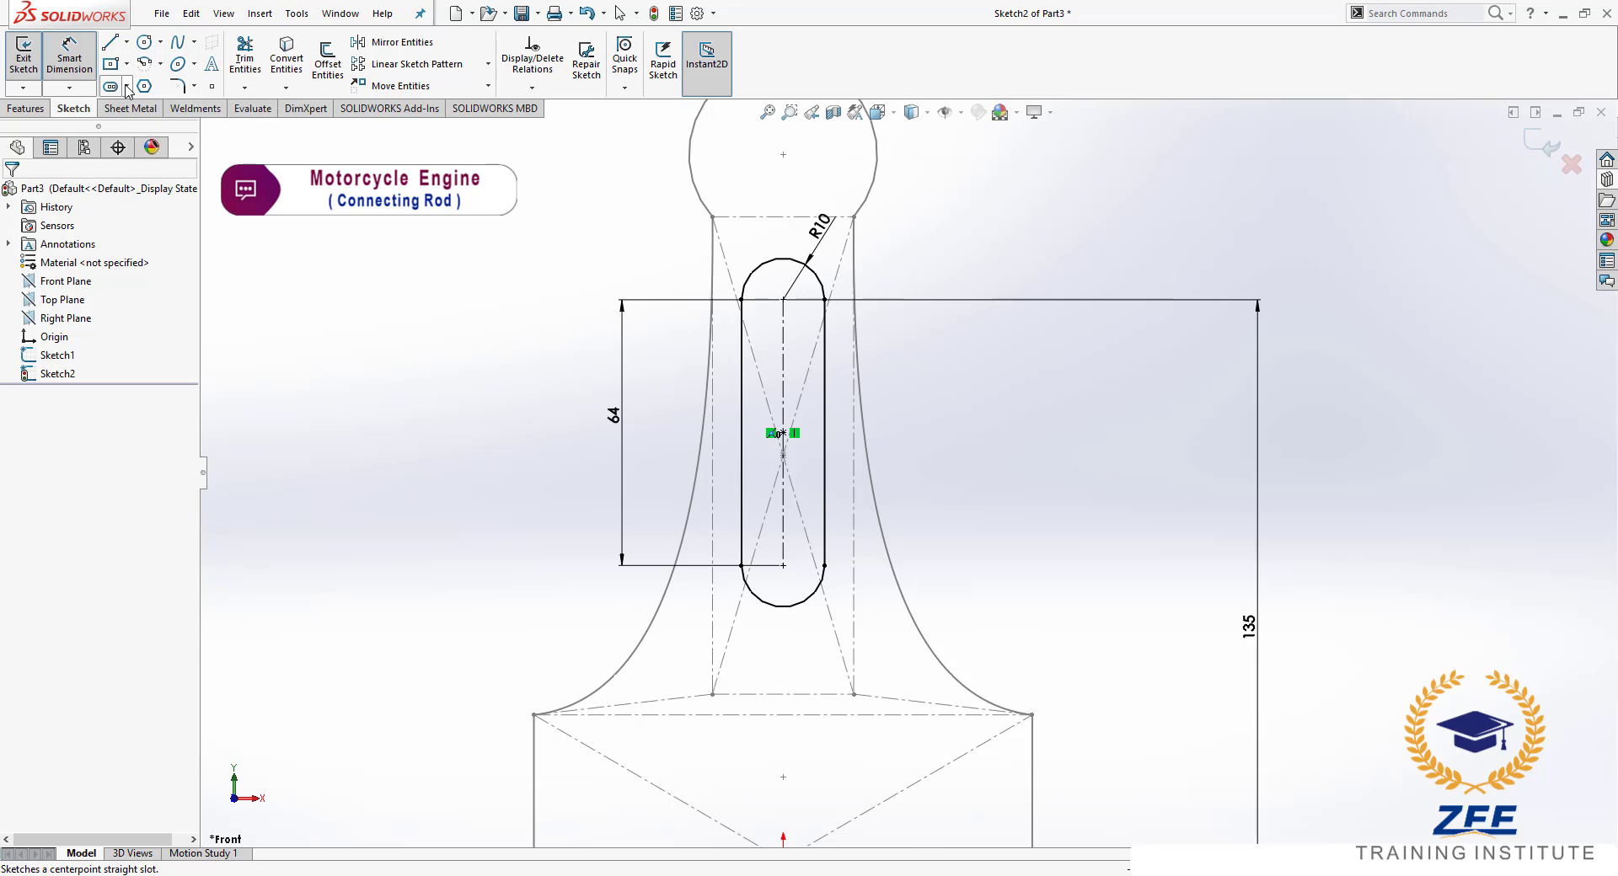
{"action": "left_click", "coordinate": [126, 86]}
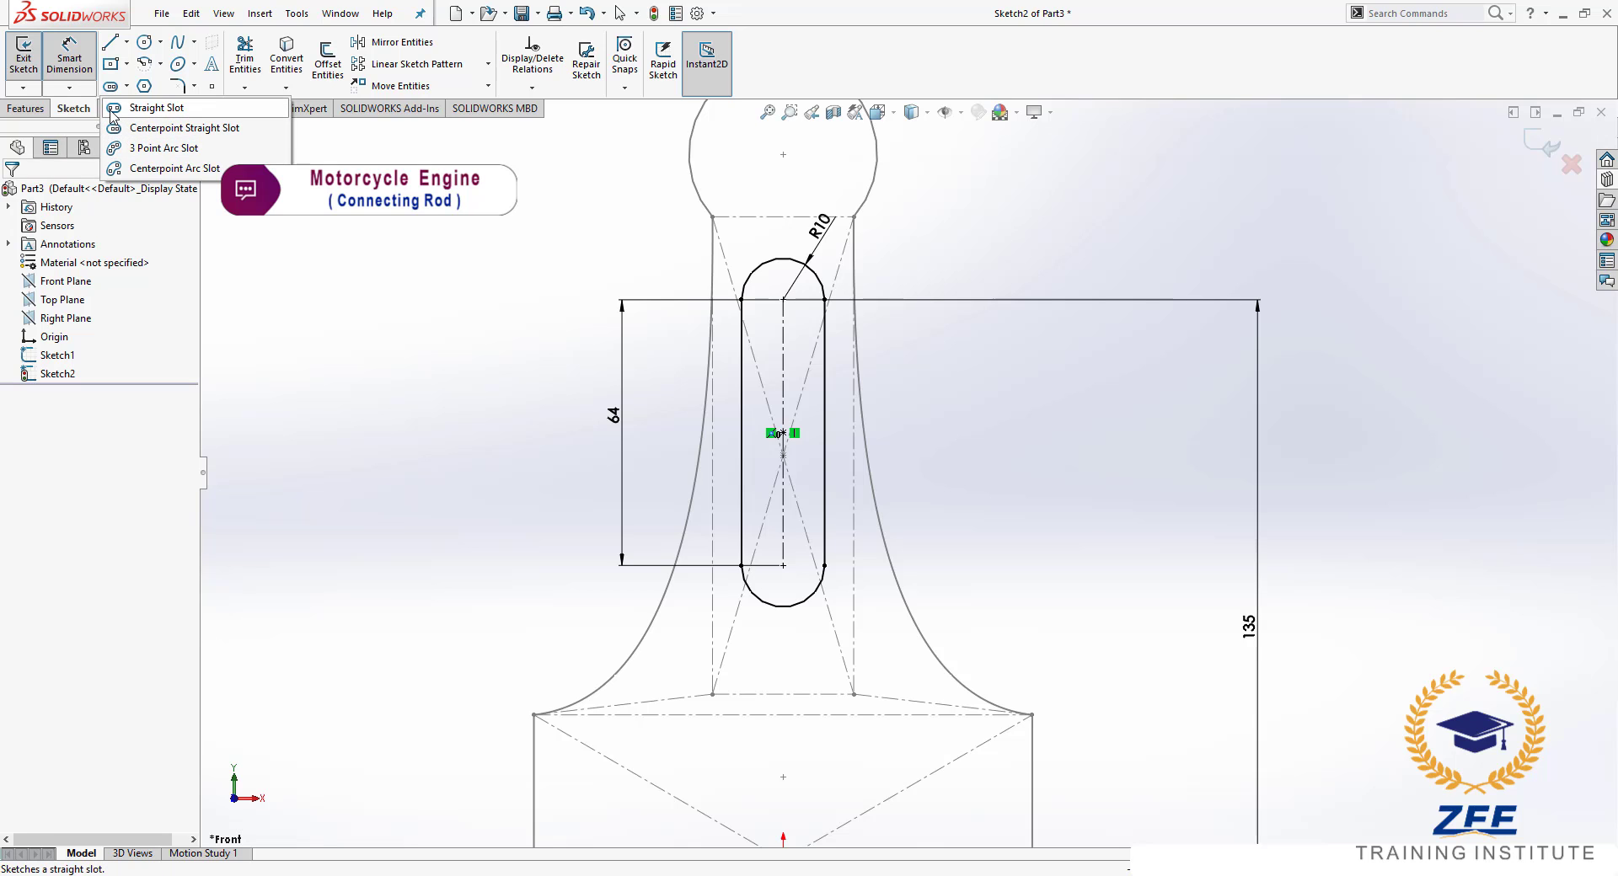
- Draw a straight slot angled down-left, its end arcs made equal to the first slot's
{"action": "left_click", "coordinate": [113, 110]}
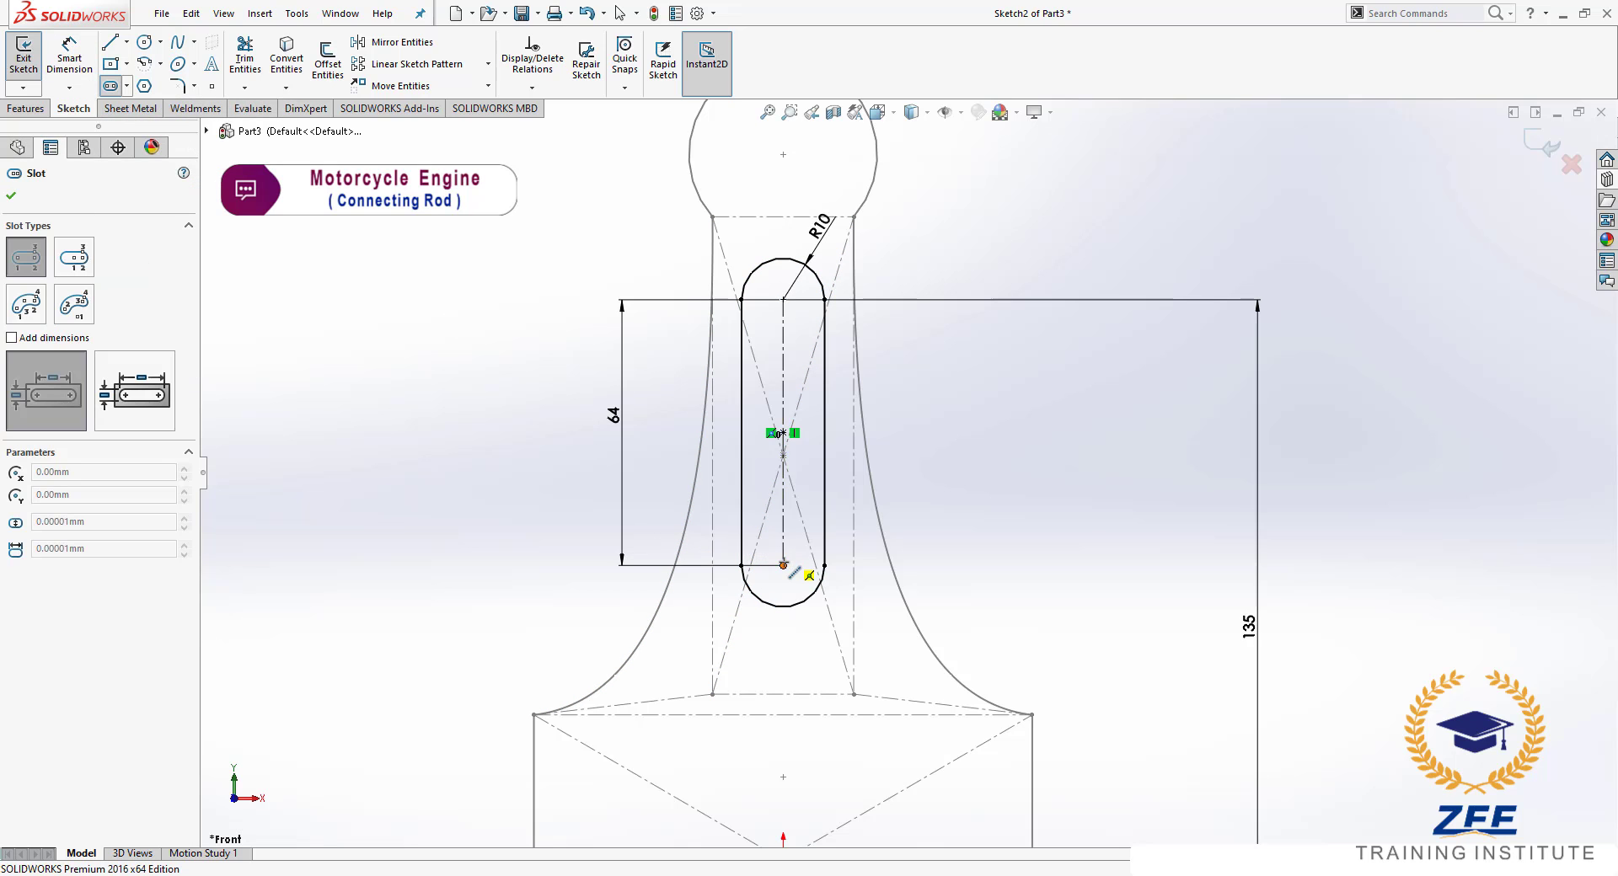
{"action": "left_click", "coordinate": [681, 654]}
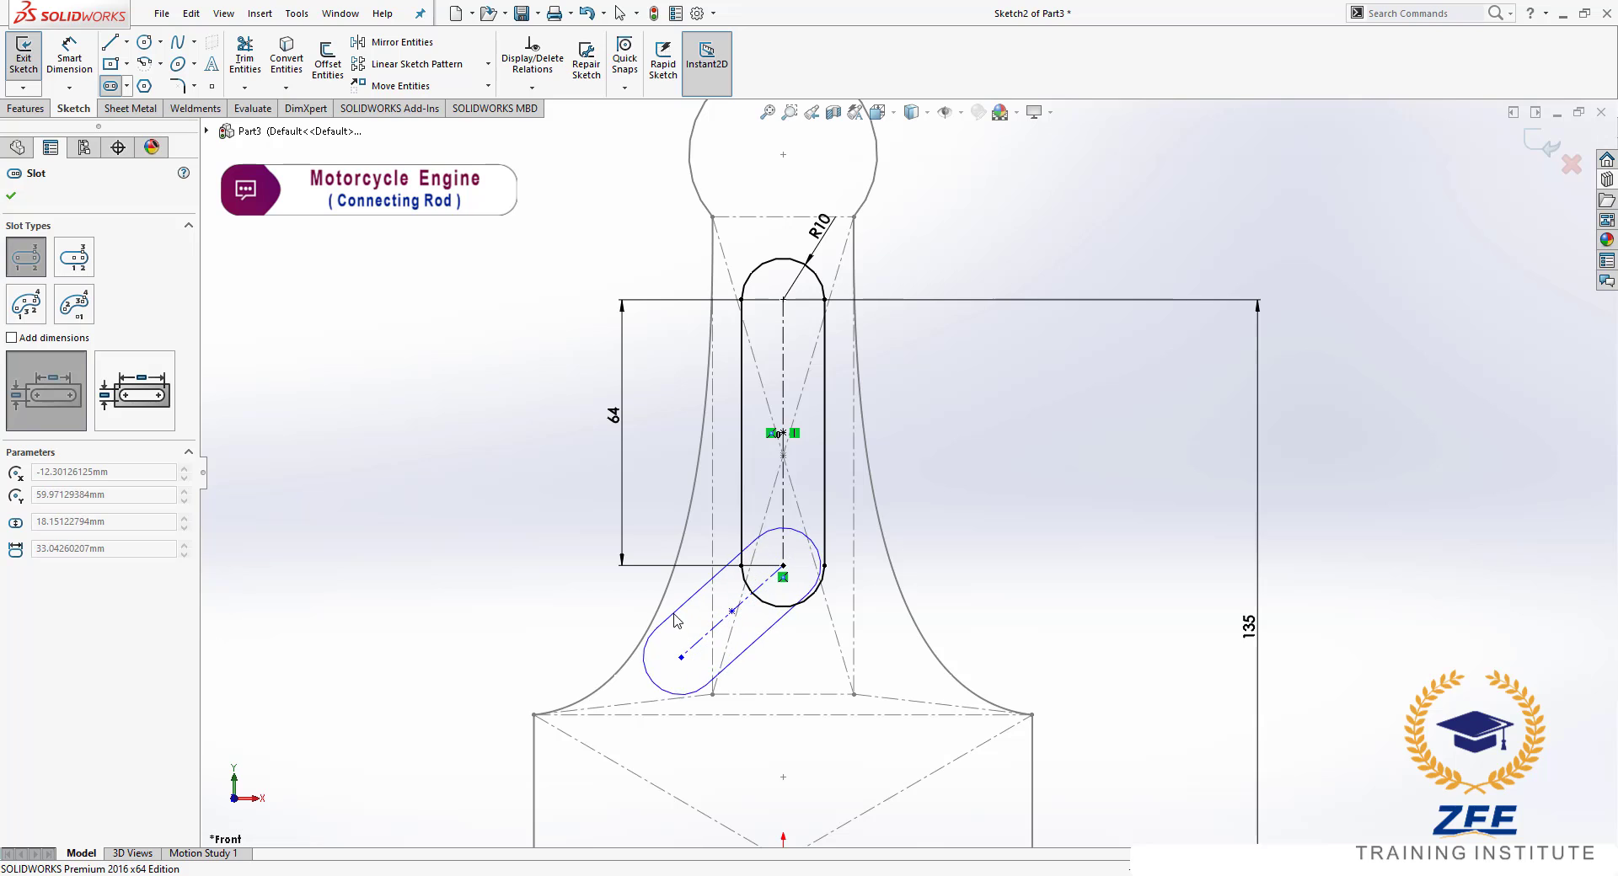
{"action": "left_click", "coordinate": [649, 591]}
{"action": "key", "text": "Escape"}
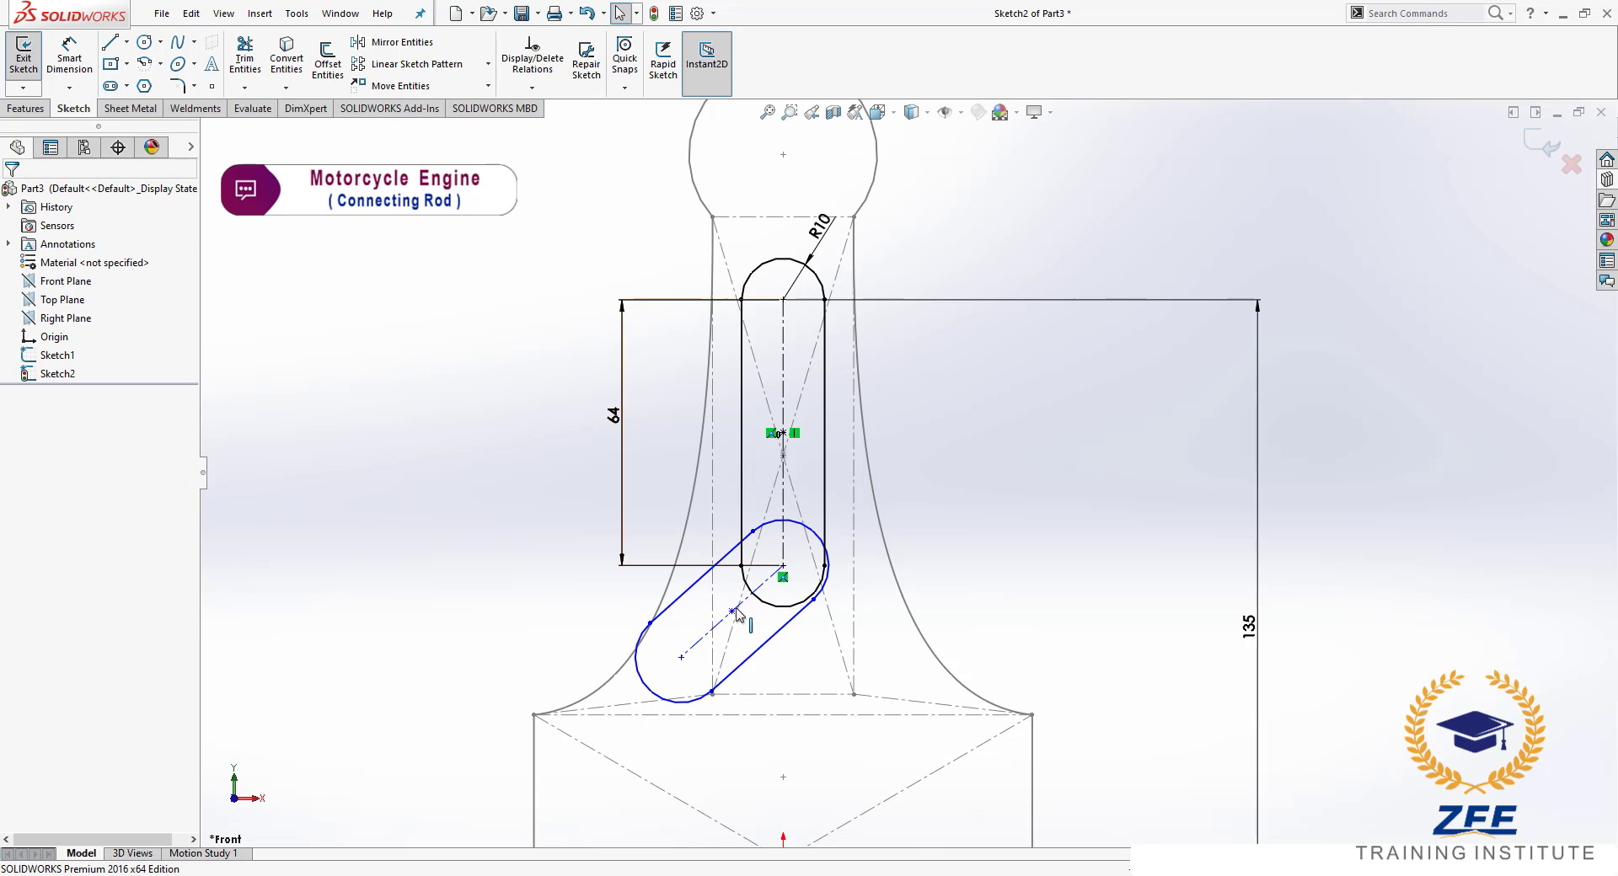
{"action": "left_click", "coordinate": [679, 687]}
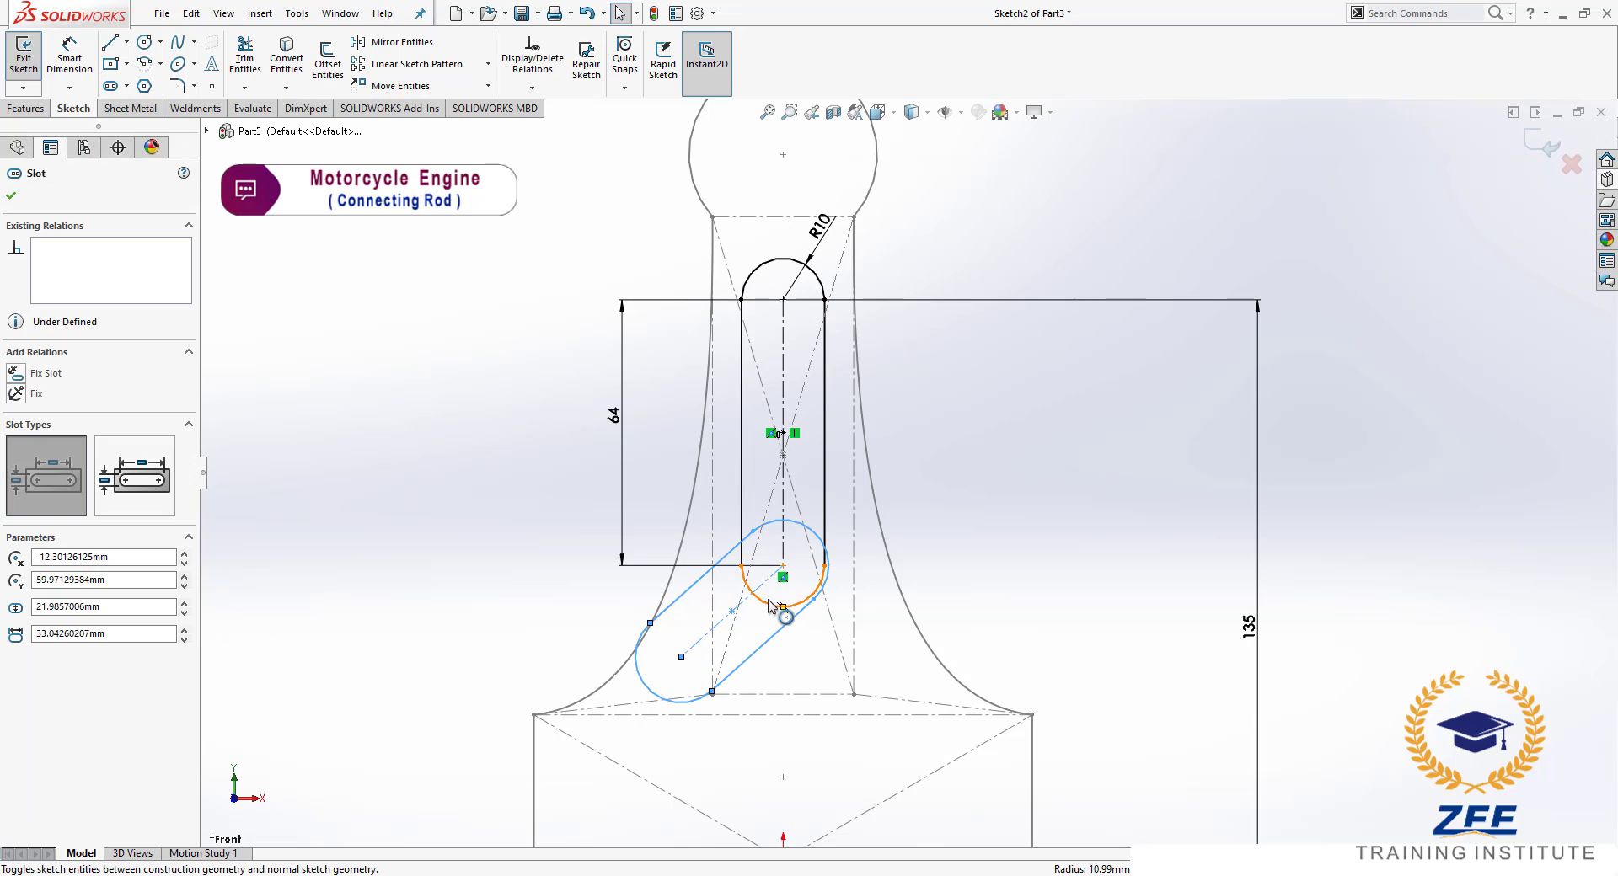
{"action": "left_click", "coordinate": [779, 600], "text": "ctrl"}
{"action": "left_click", "coordinate": [59, 570]}
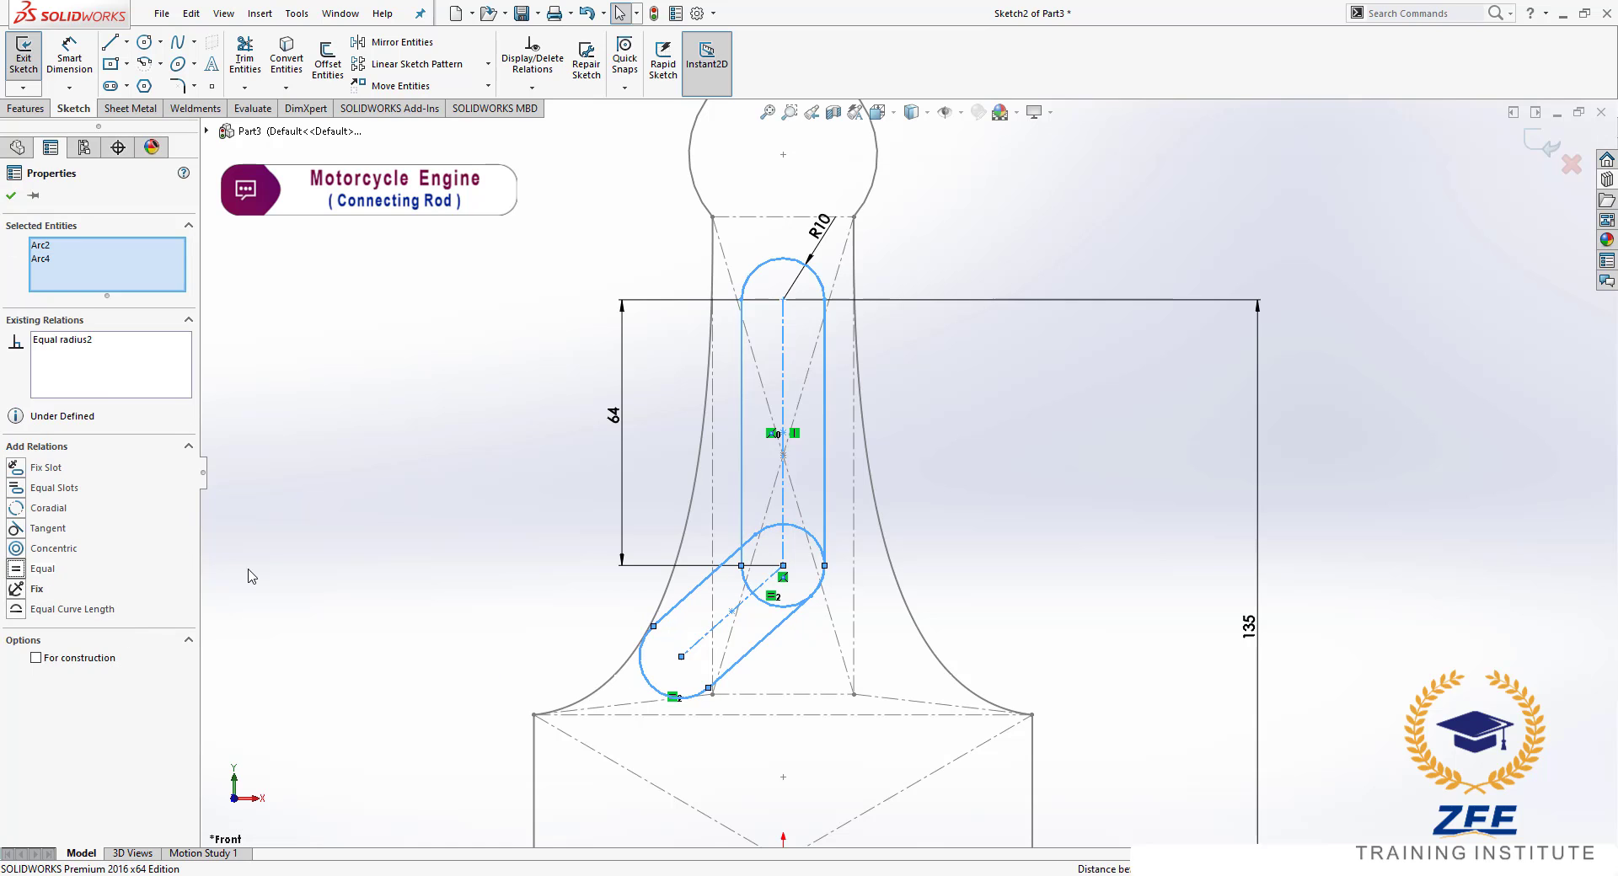
{"action": "left_click", "coordinate": [648, 574]}
{"action": "scroll", "coordinate": [883, 596], "scroll_direction": "down", "scroll_amount": 2}
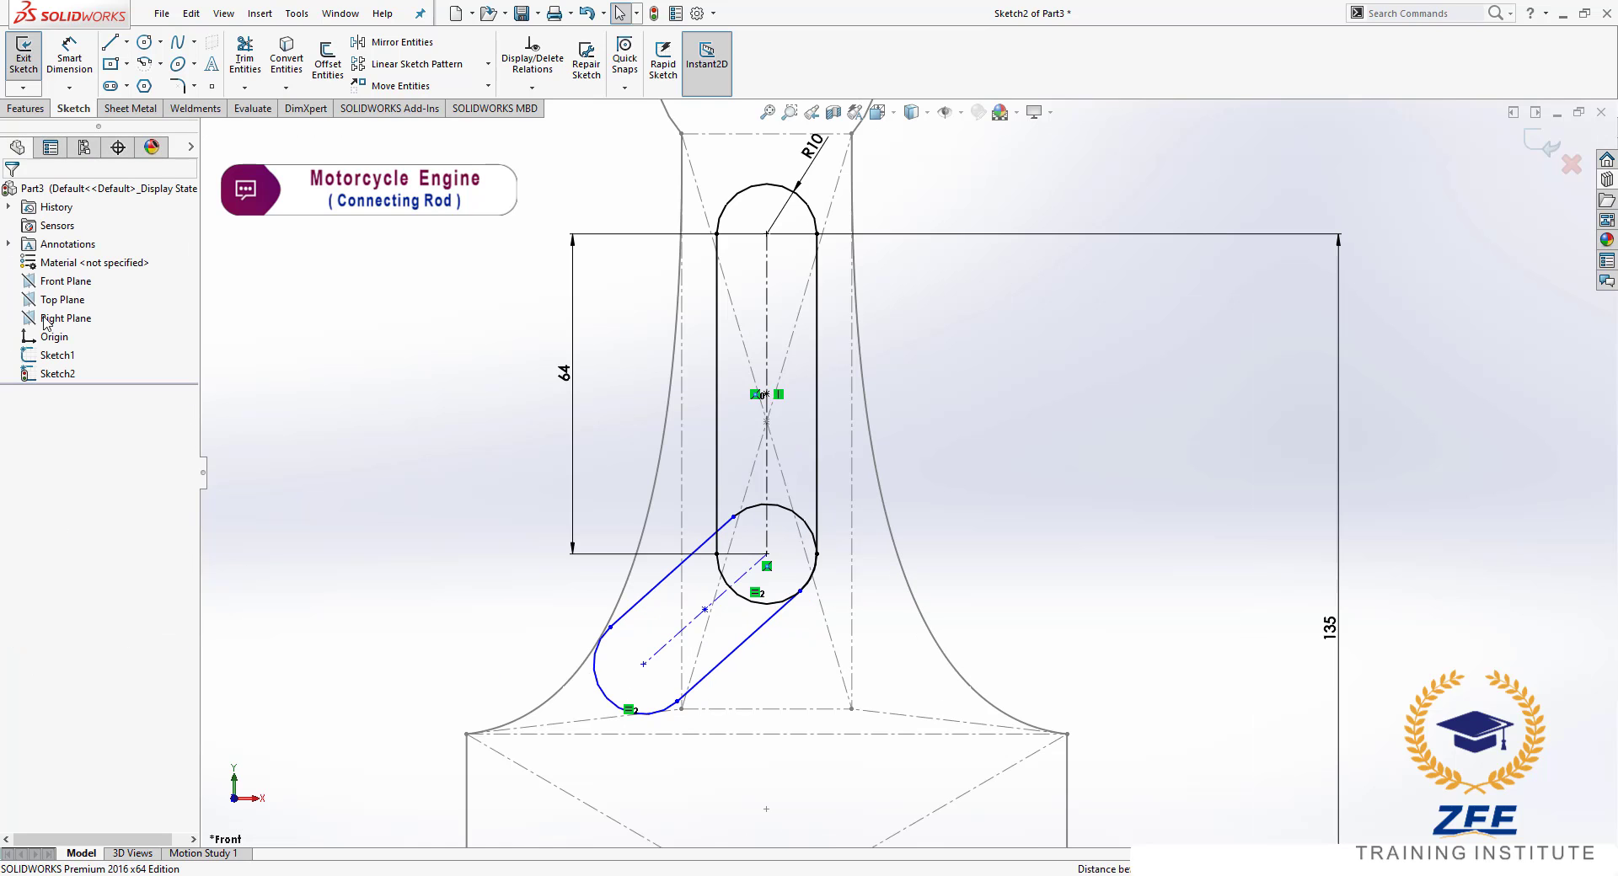
- Dimension the angled slot's centreline length to 28
{"action": "left_click", "coordinate": [69, 61]}
{"action": "left_click", "coordinate": [719, 597]}
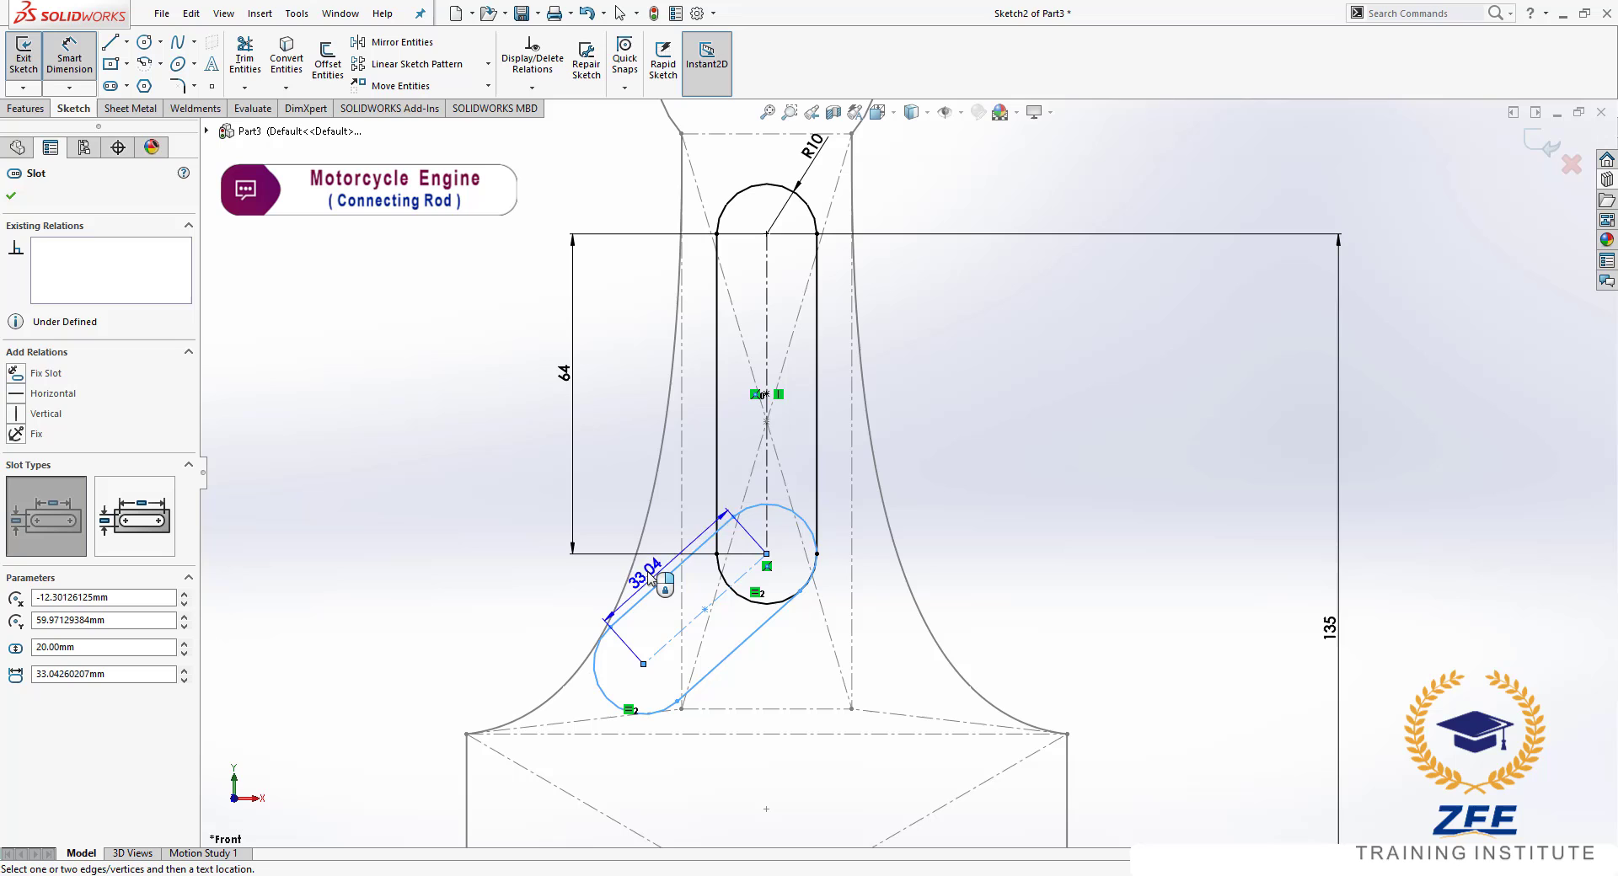
{"action": "left_click", "coordinate": [621, 525]}
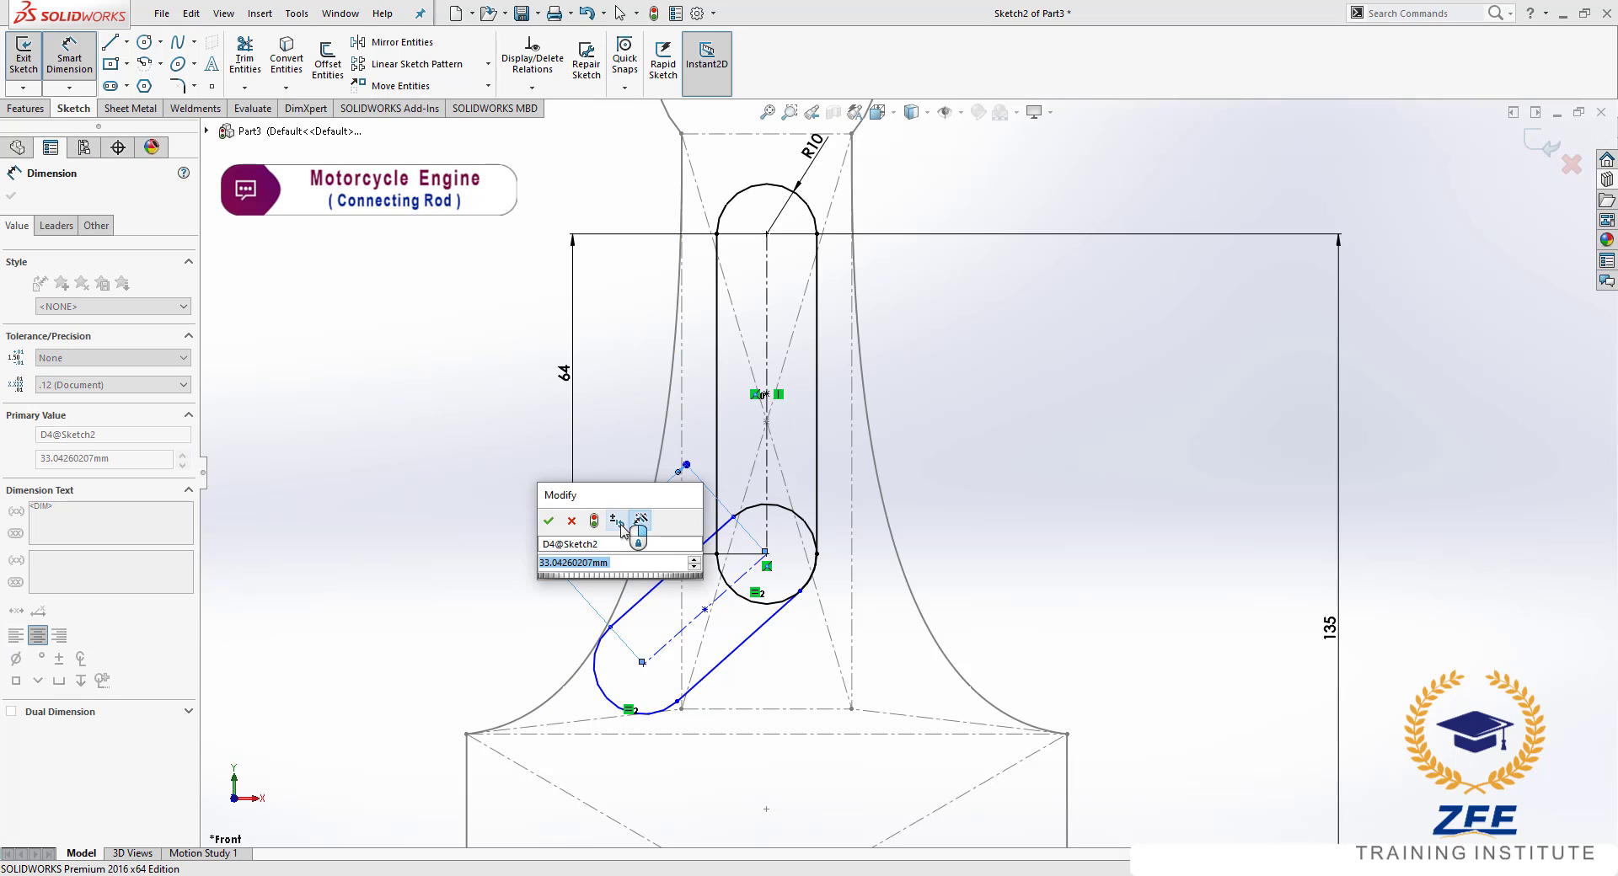
{"action": "type", "text": "28"}
{"action": "key", "text": "Return"}
{"action": "key", "text": "Escape"}
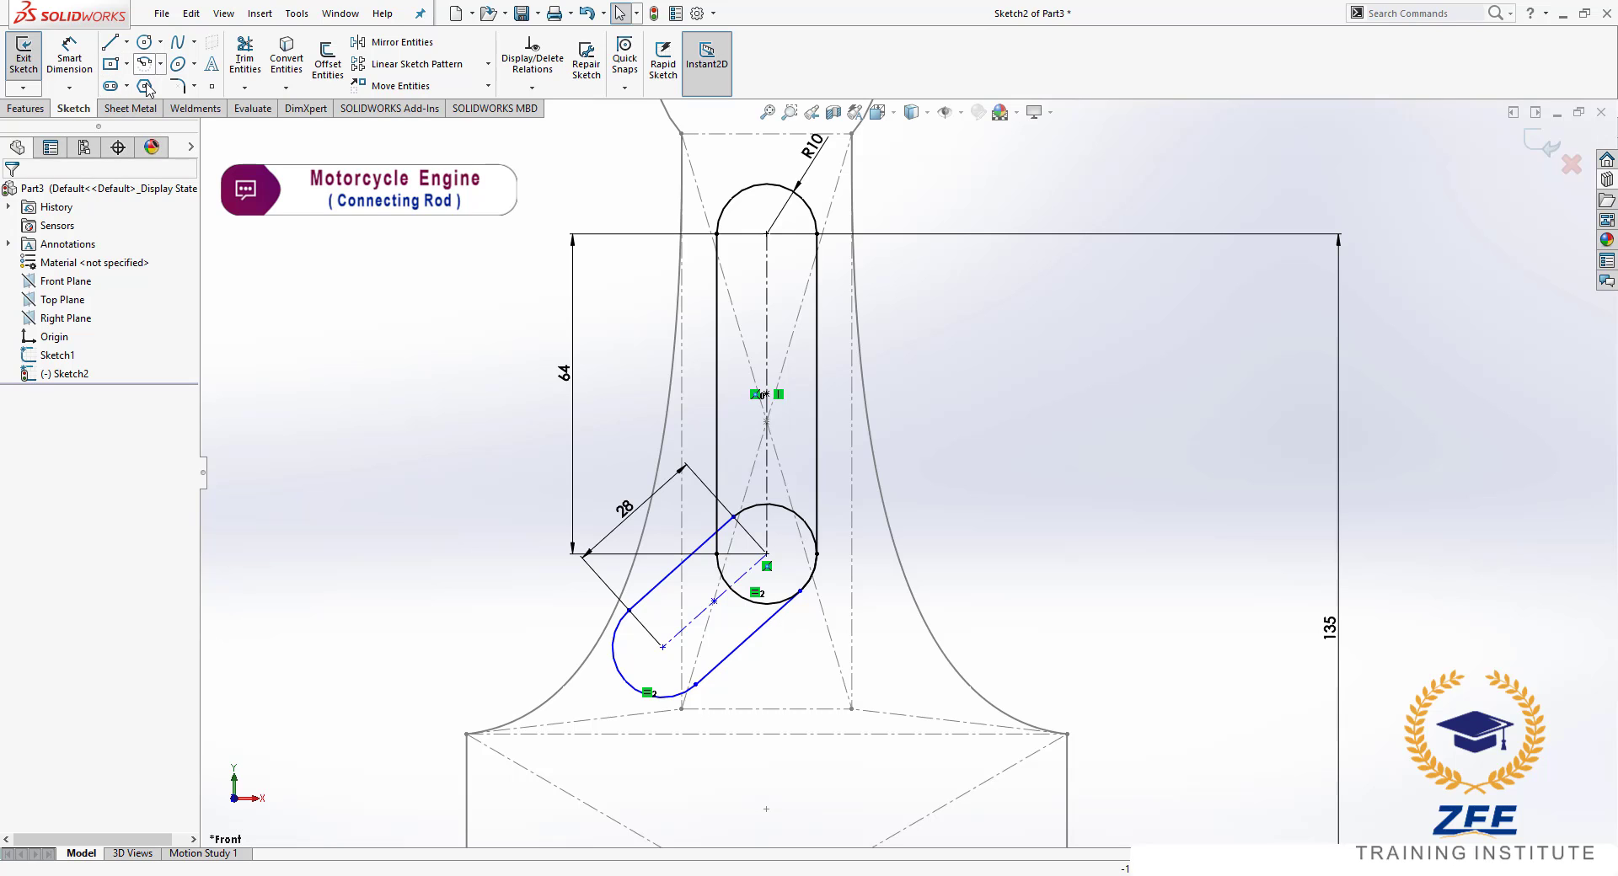
- Draw a slot from the circle centre toward lower right, with arcs equal to the top slot
{"action": "left_click", "coordinate": [112, 88]}
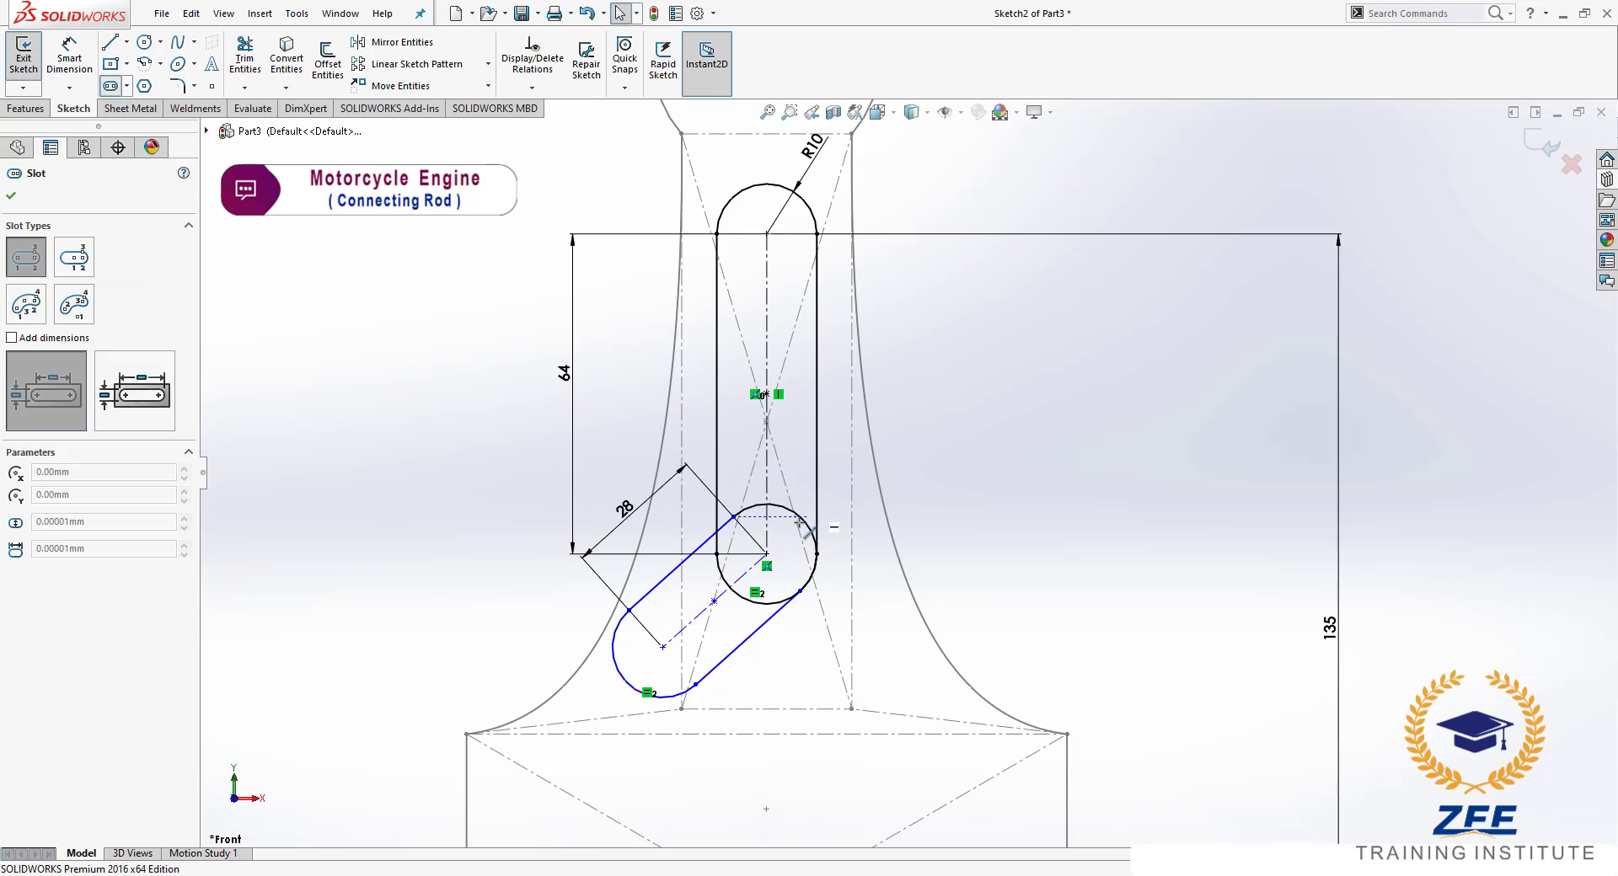
{"action": "left_click", "coordinate": [766, 554]}
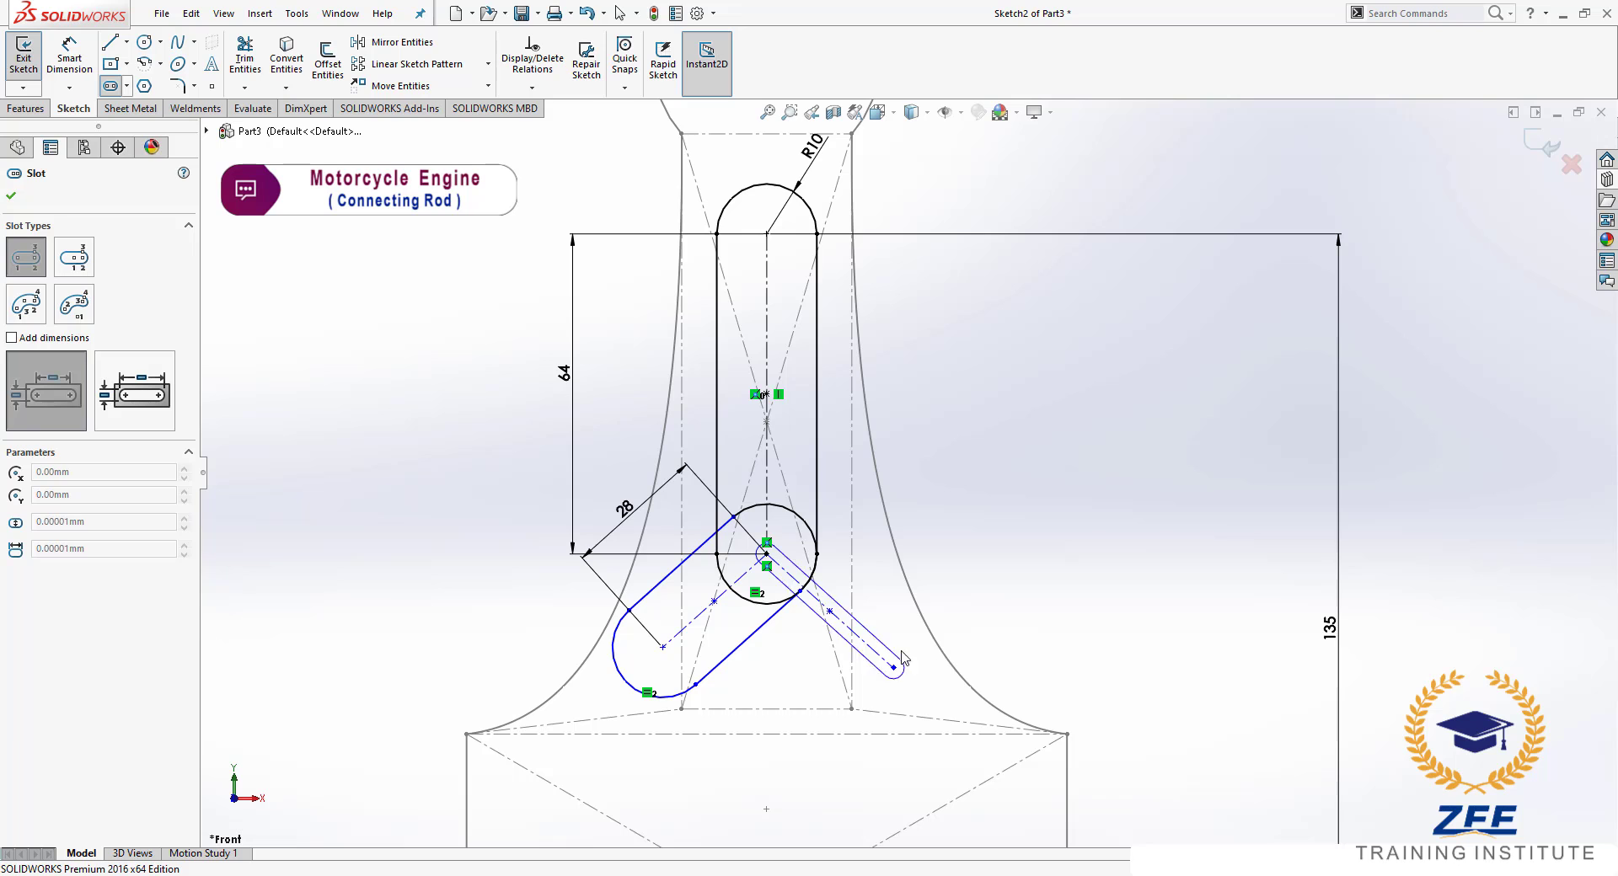
{"action": "left_click", "coordinate": [940, 710]}
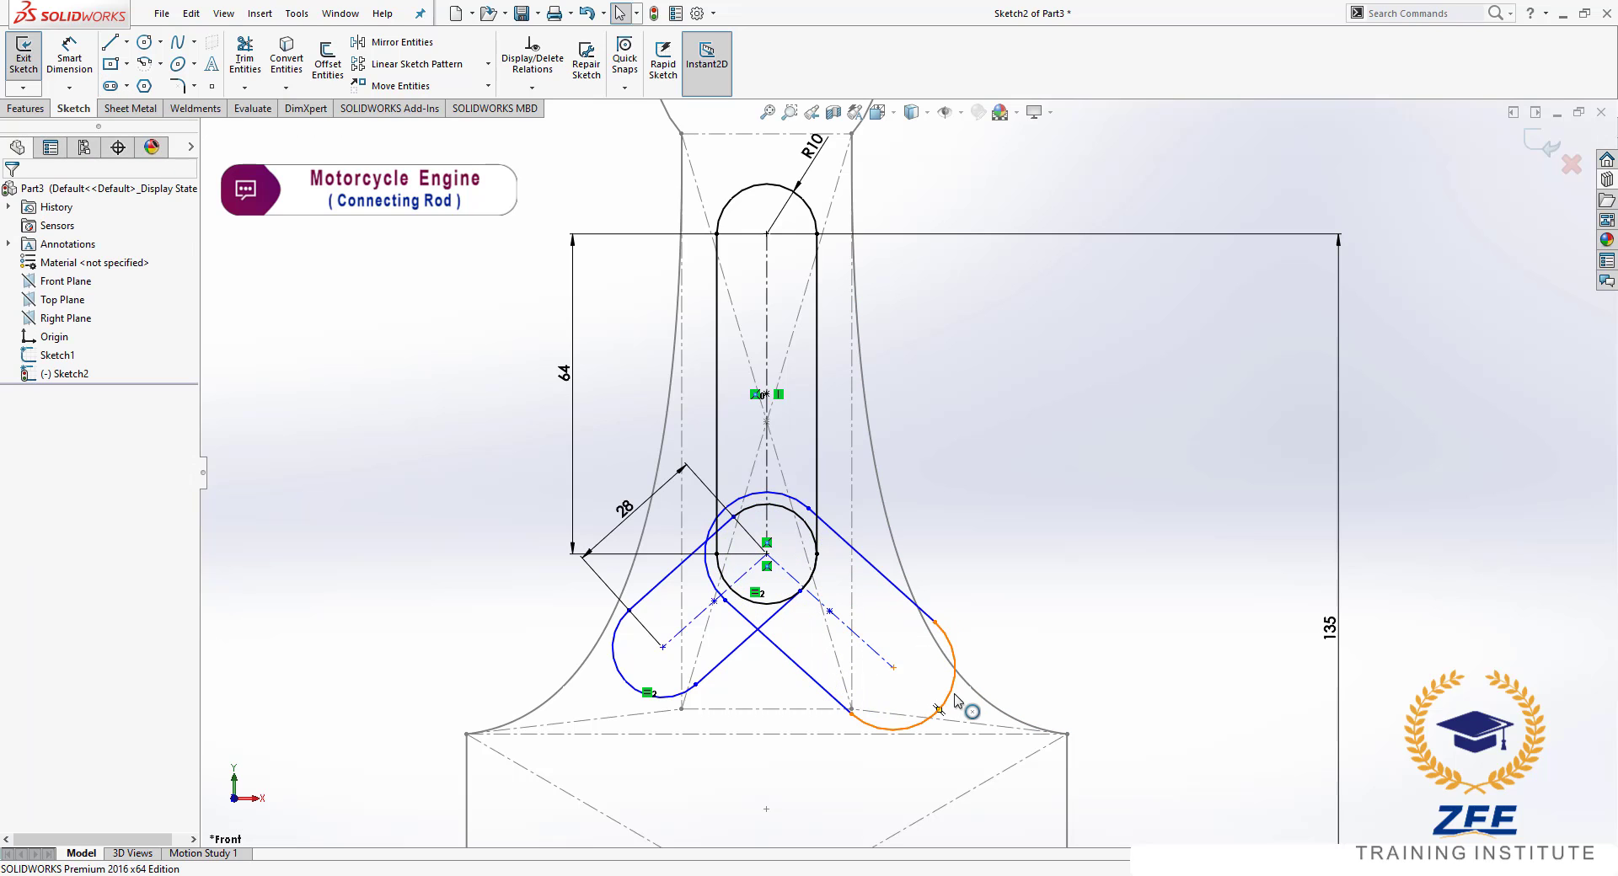
{"action": "left_click", "coordinate": [737, 201], "text": "ctrl"}
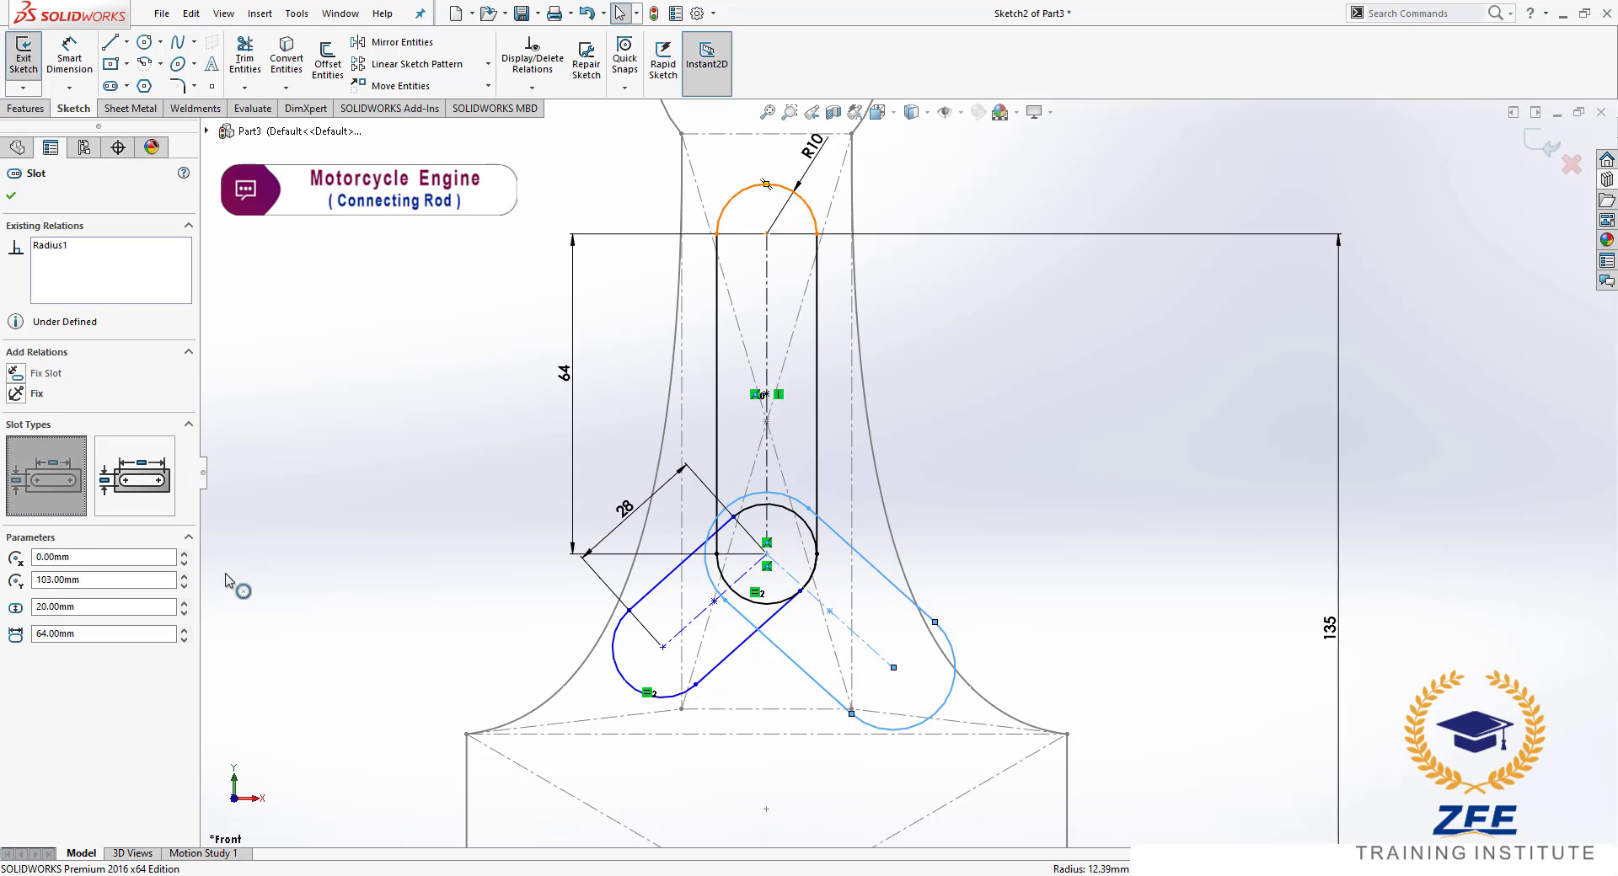
{"action": "left_click", "coordinate": [42, 569]}
{"action": "key", "text": "Escape"}
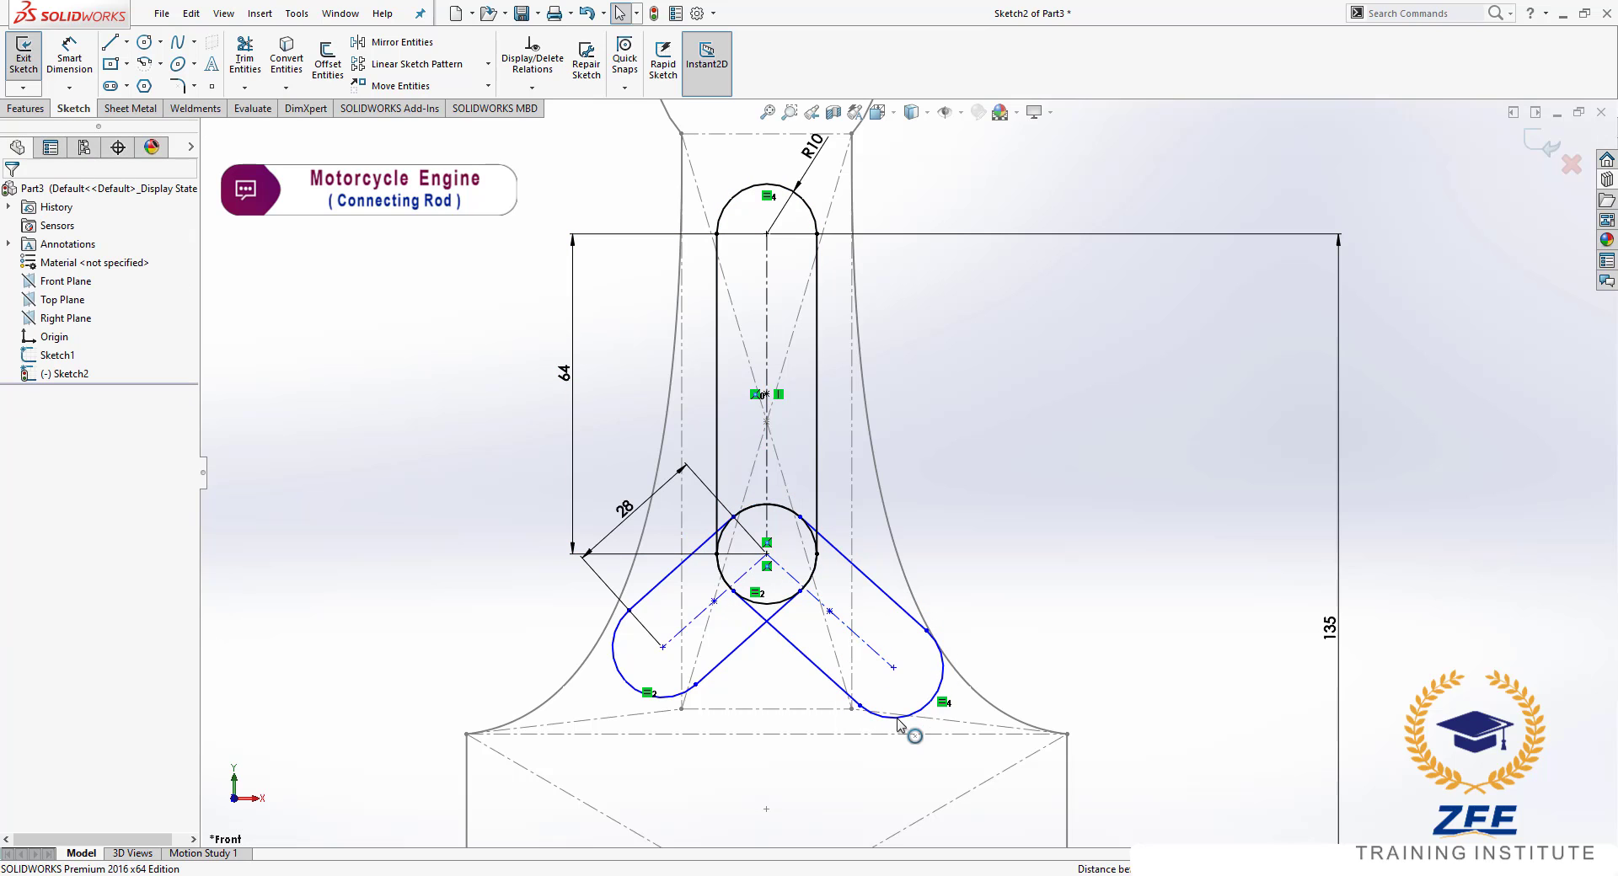
- Dimension the right slot's centreline length to 28
{"action": "left_click", "coordinate": [71, 64]}
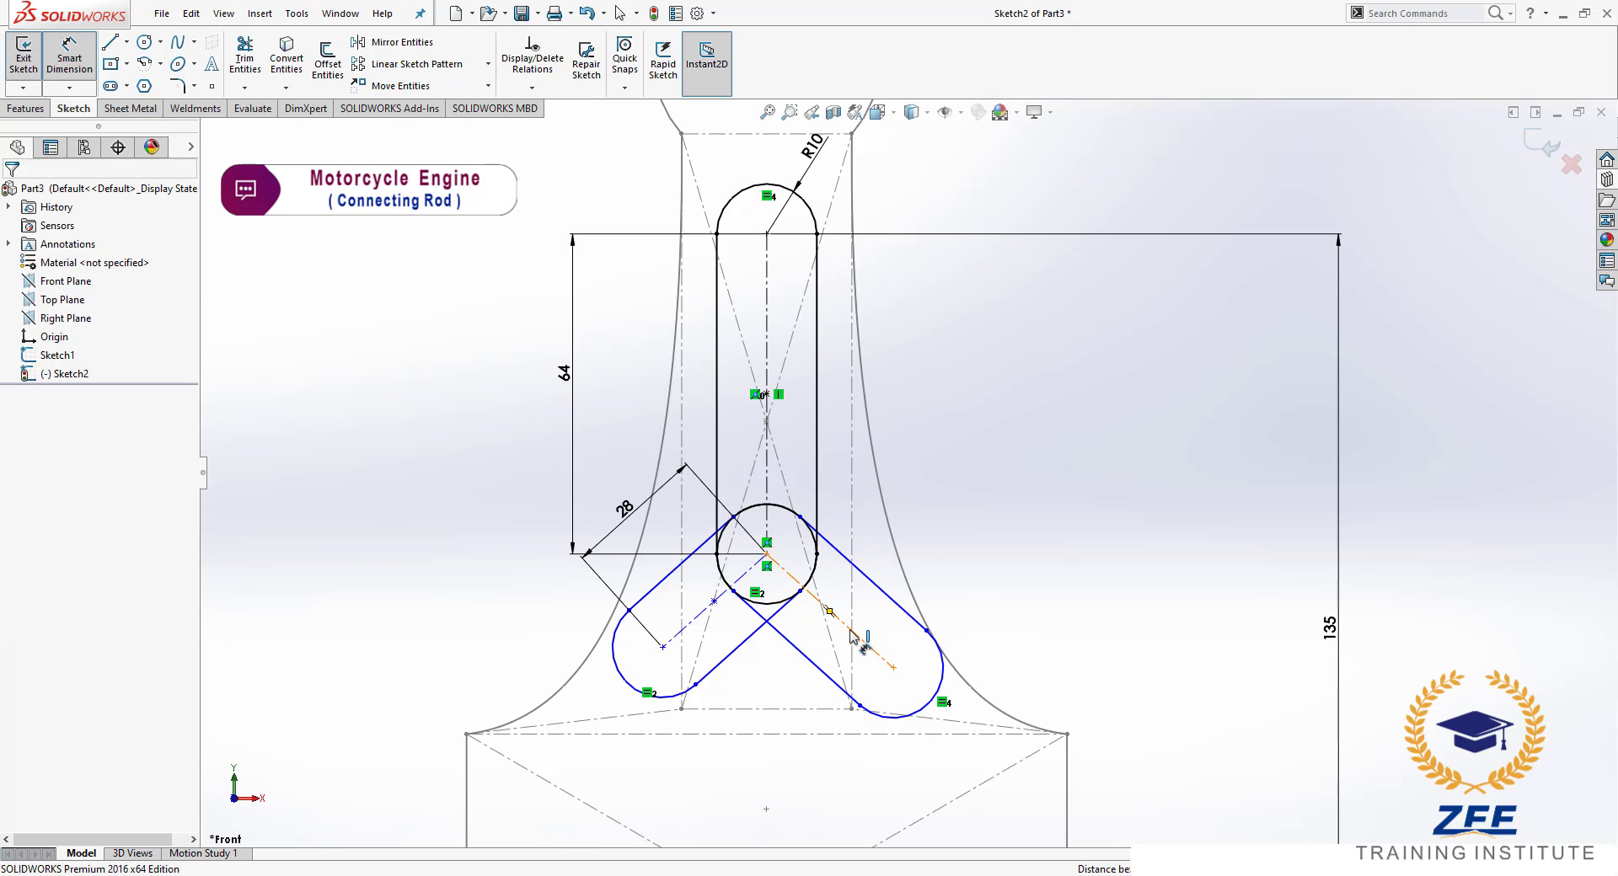
{"action": "left_click", "coordinate": [851, 636]}
{"action": "left_click", "coordinate": [914, 547]}
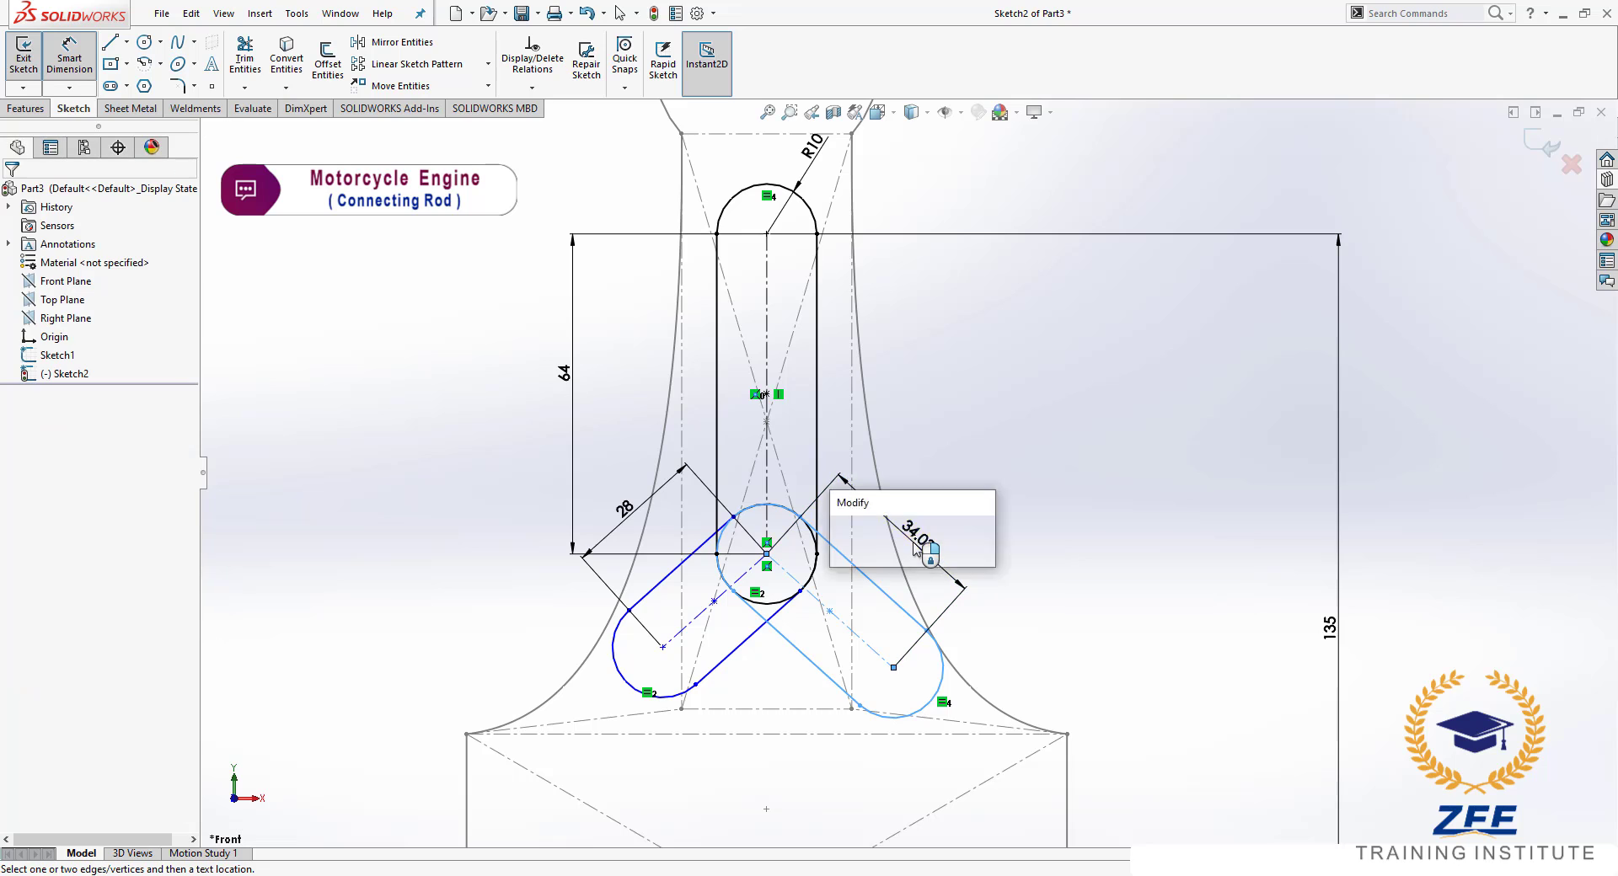
{"action": "key", "text": "Return"}
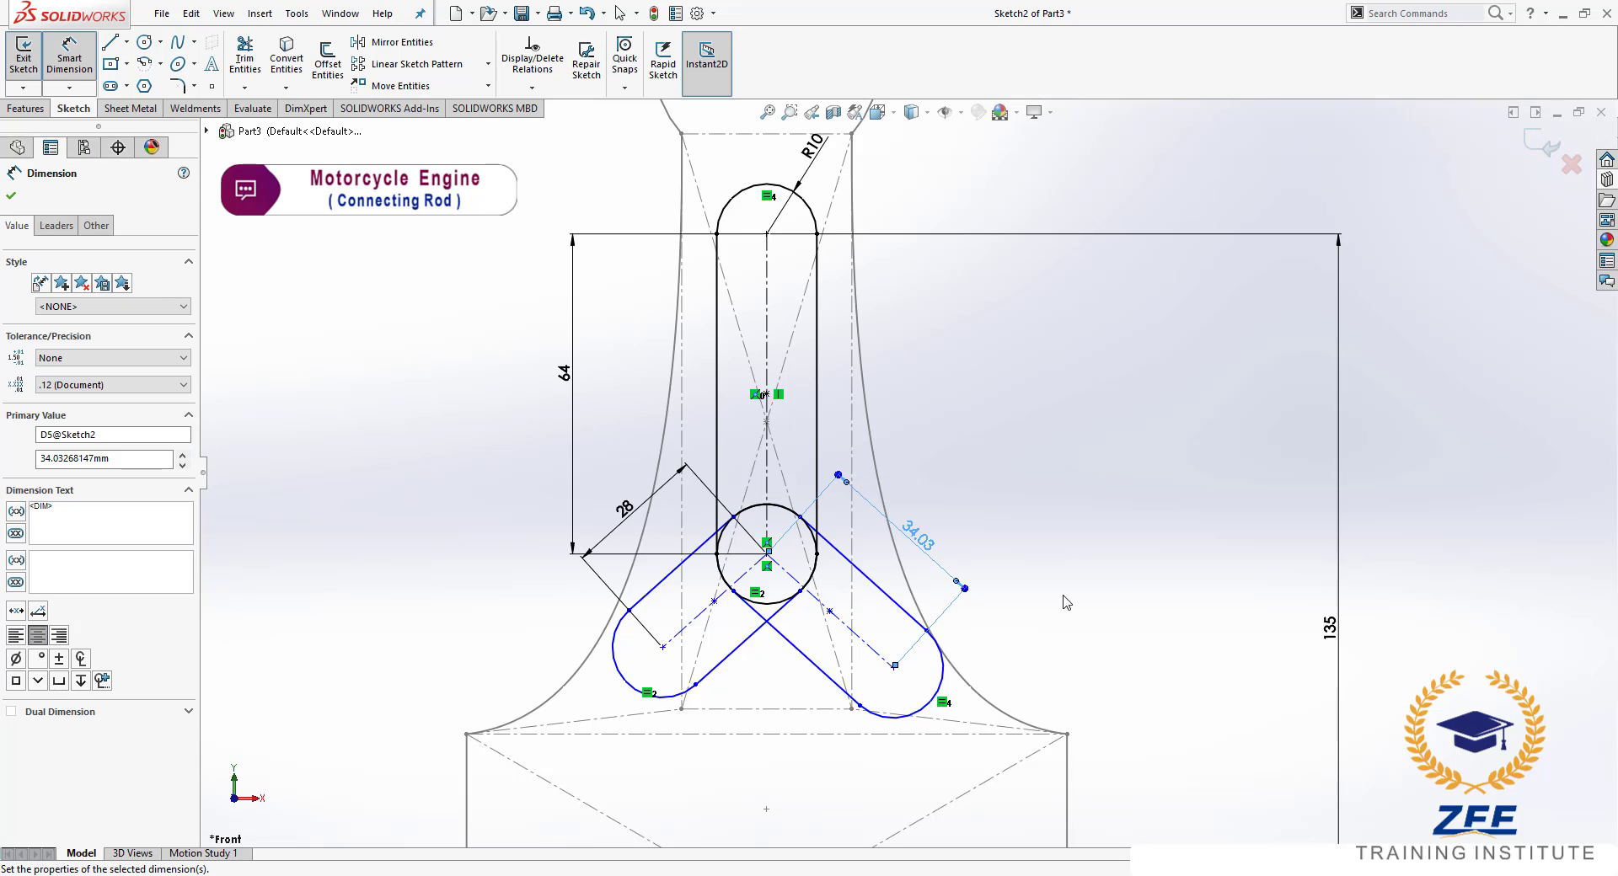
{"action": "key", "text": "Escape"}
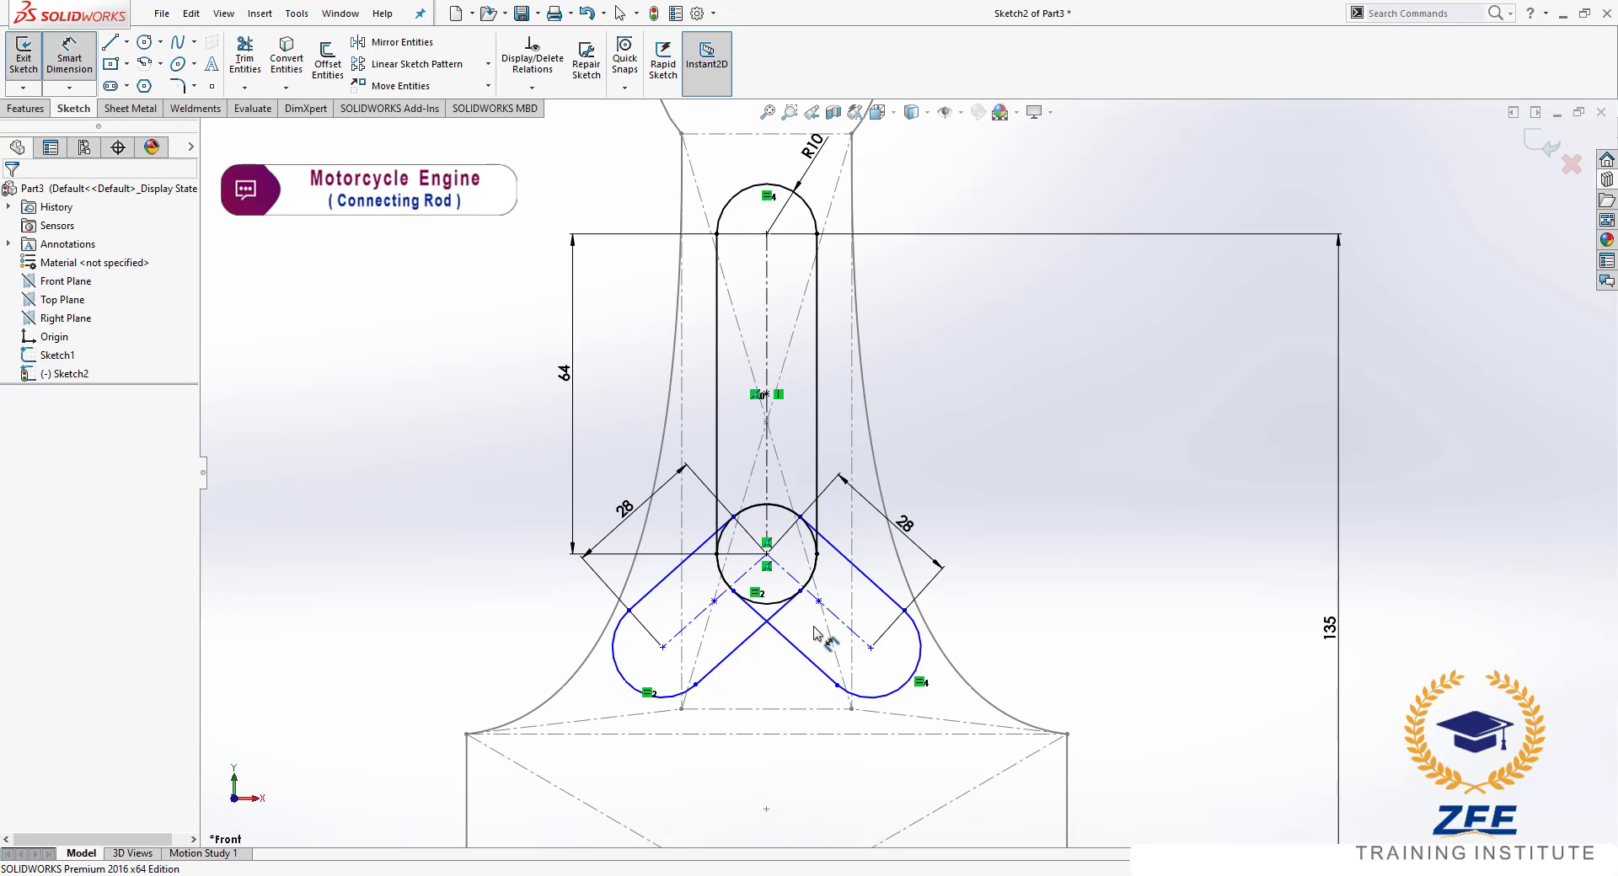
- Dimension the angle between the two lower slot centrelines to 78°
{"action": "left_click", "coordinate": [701, 613]}
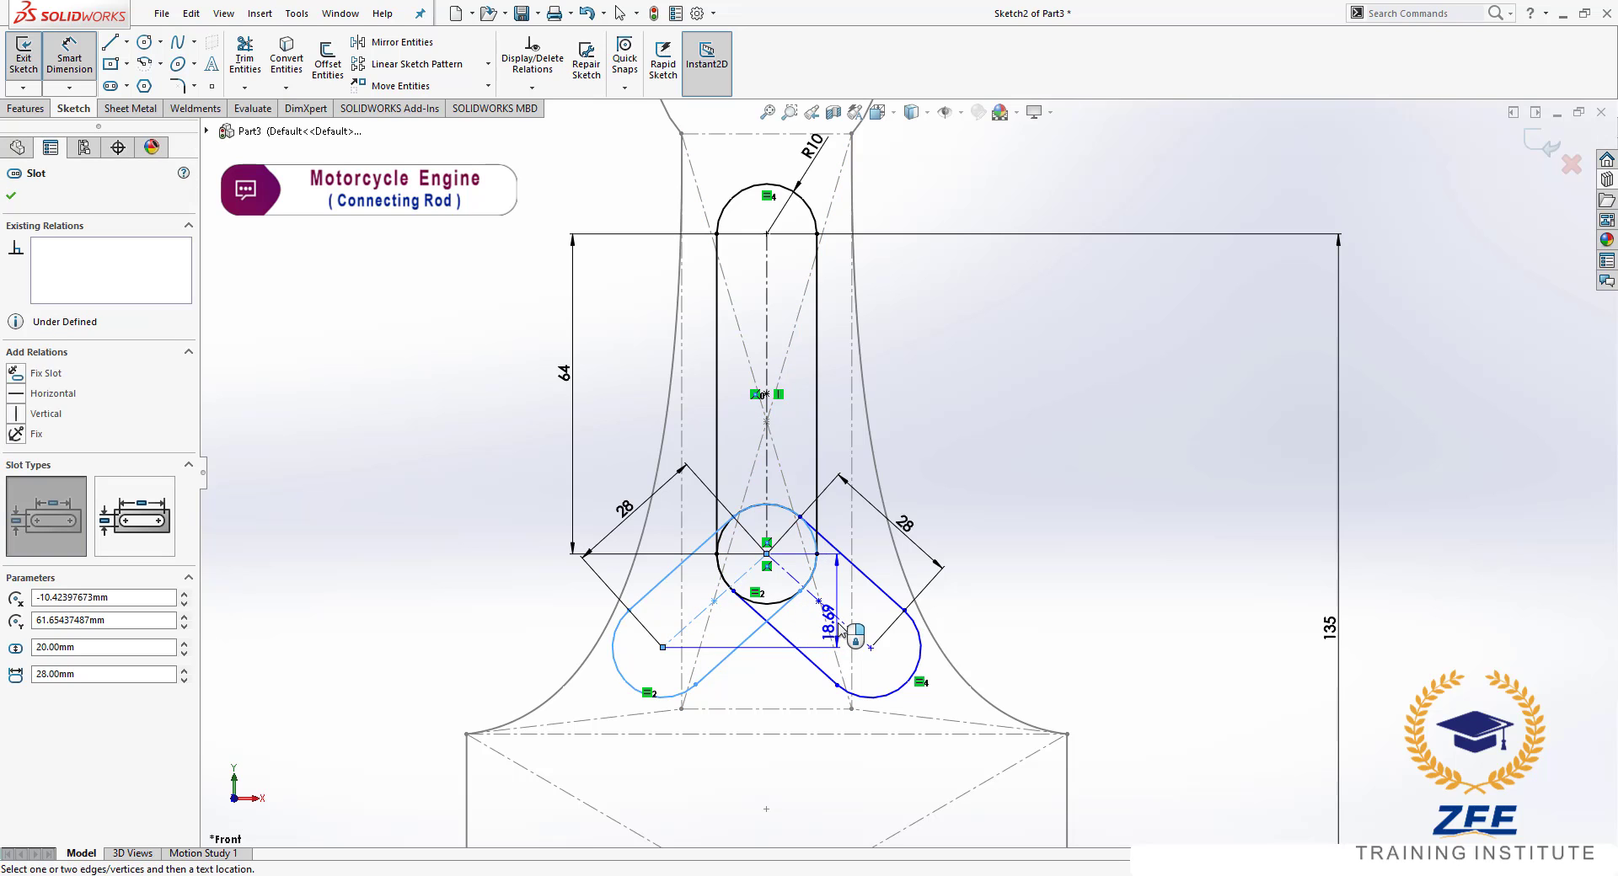
{"action": "left_click", "coordinate": [822, 604]}
{"action": "left_click", "coordinate": [782, 779]}
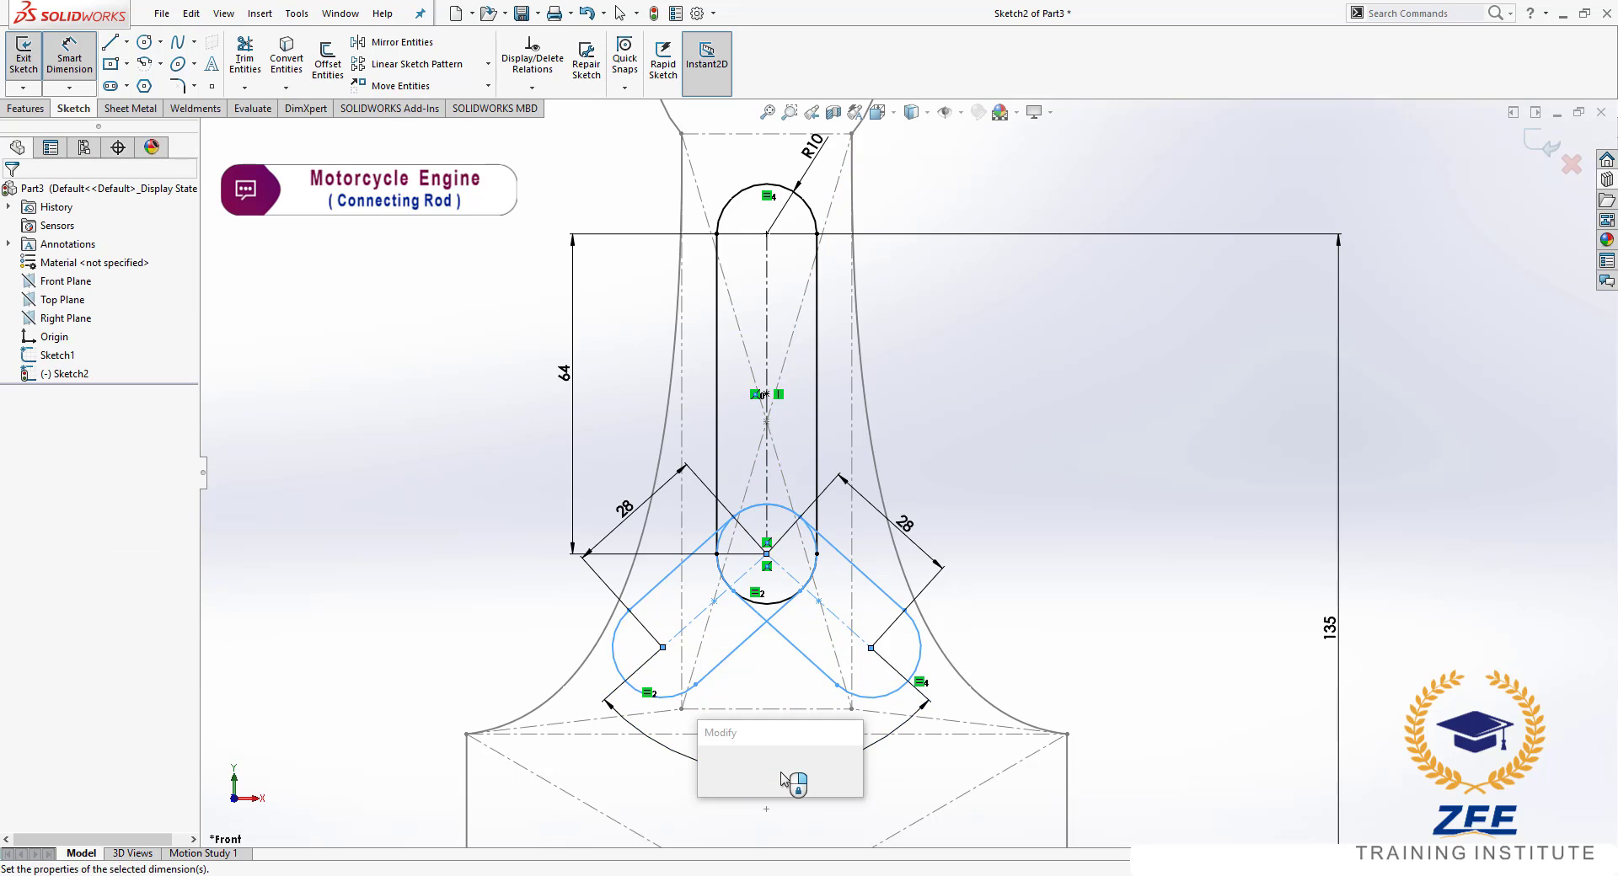
{"action": "type", "text": "78"}
{"action": "key", "text": "Return"}
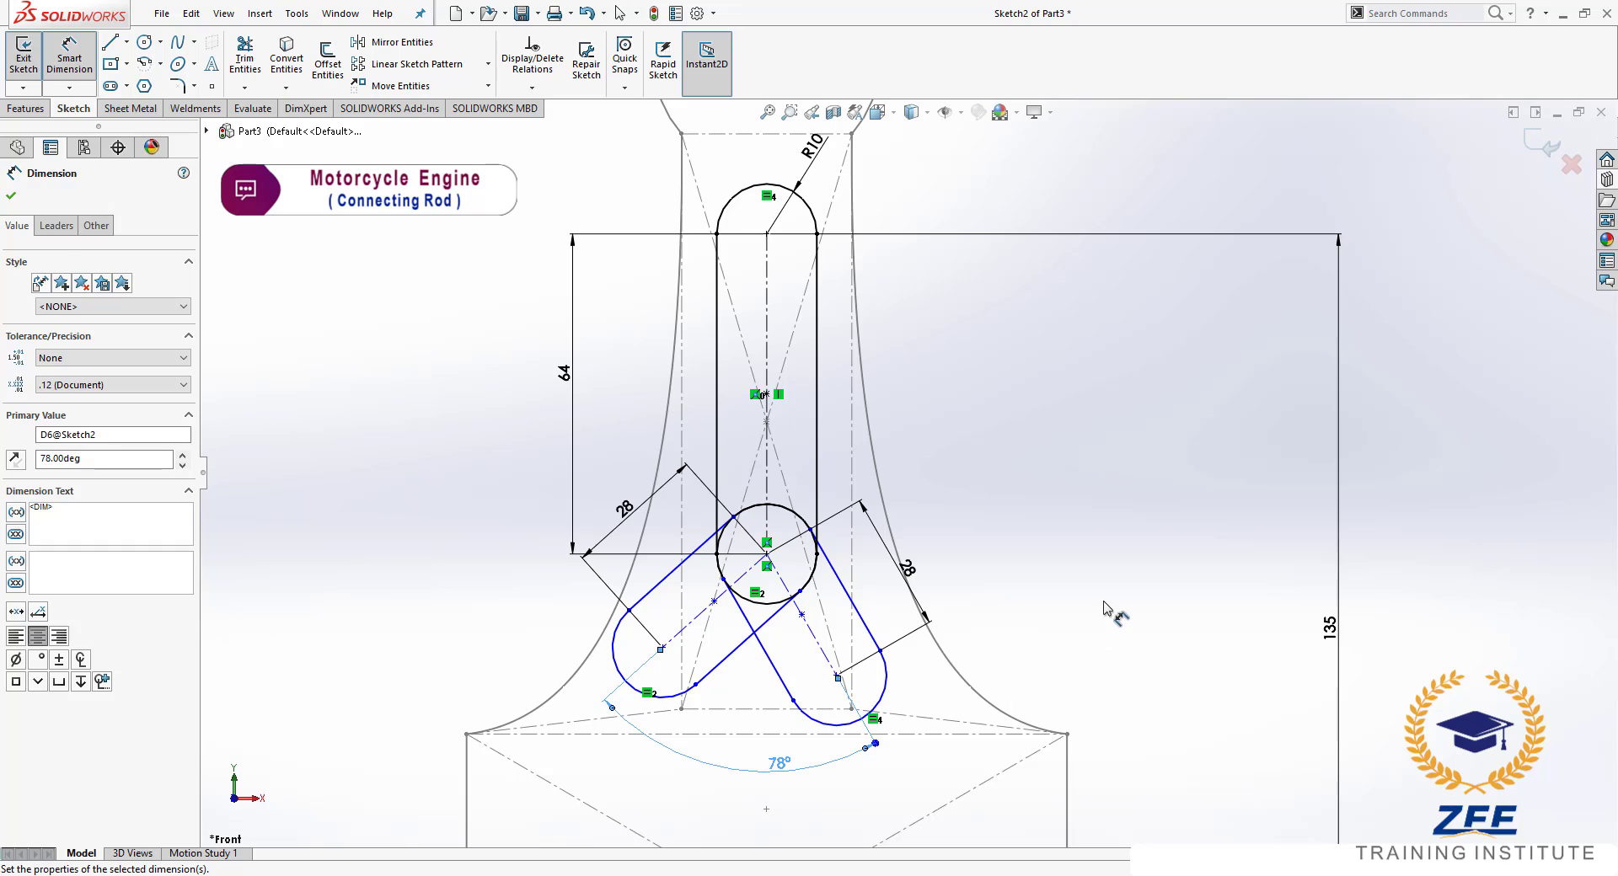
{"action": "key", "text": "Escape"}
- Set the left slot 39° from the vertical slot's centreline
{"action": "left_click", "coordinate": [61, 47]}
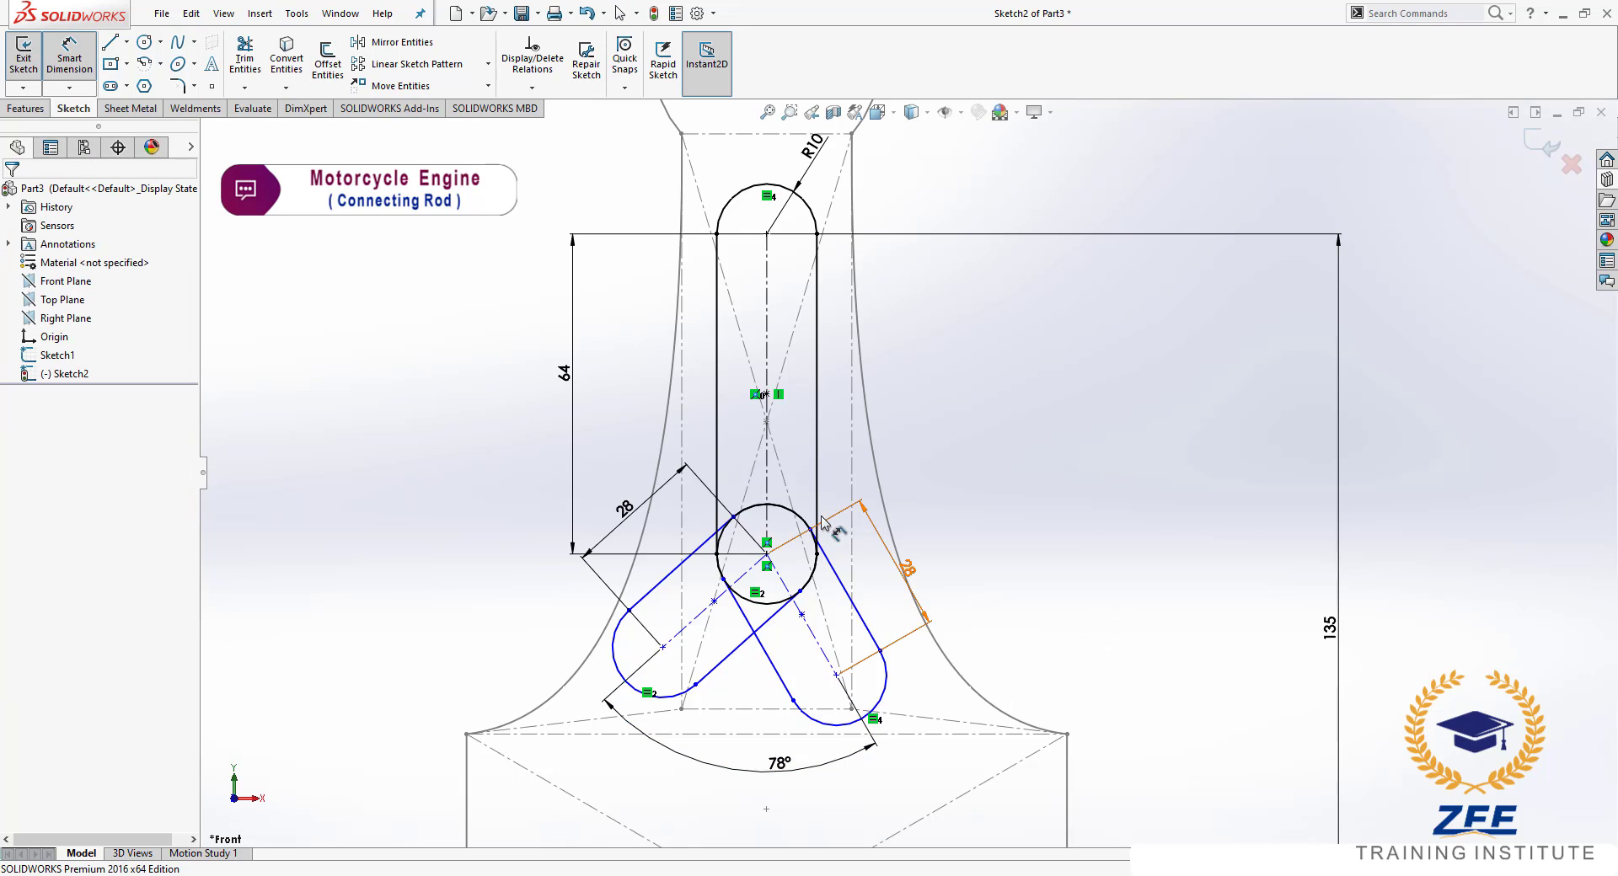
{"action": "left_click", "coordinate": [767, 491]}
{"action": "left_click", "coordinate": [715, 600]}
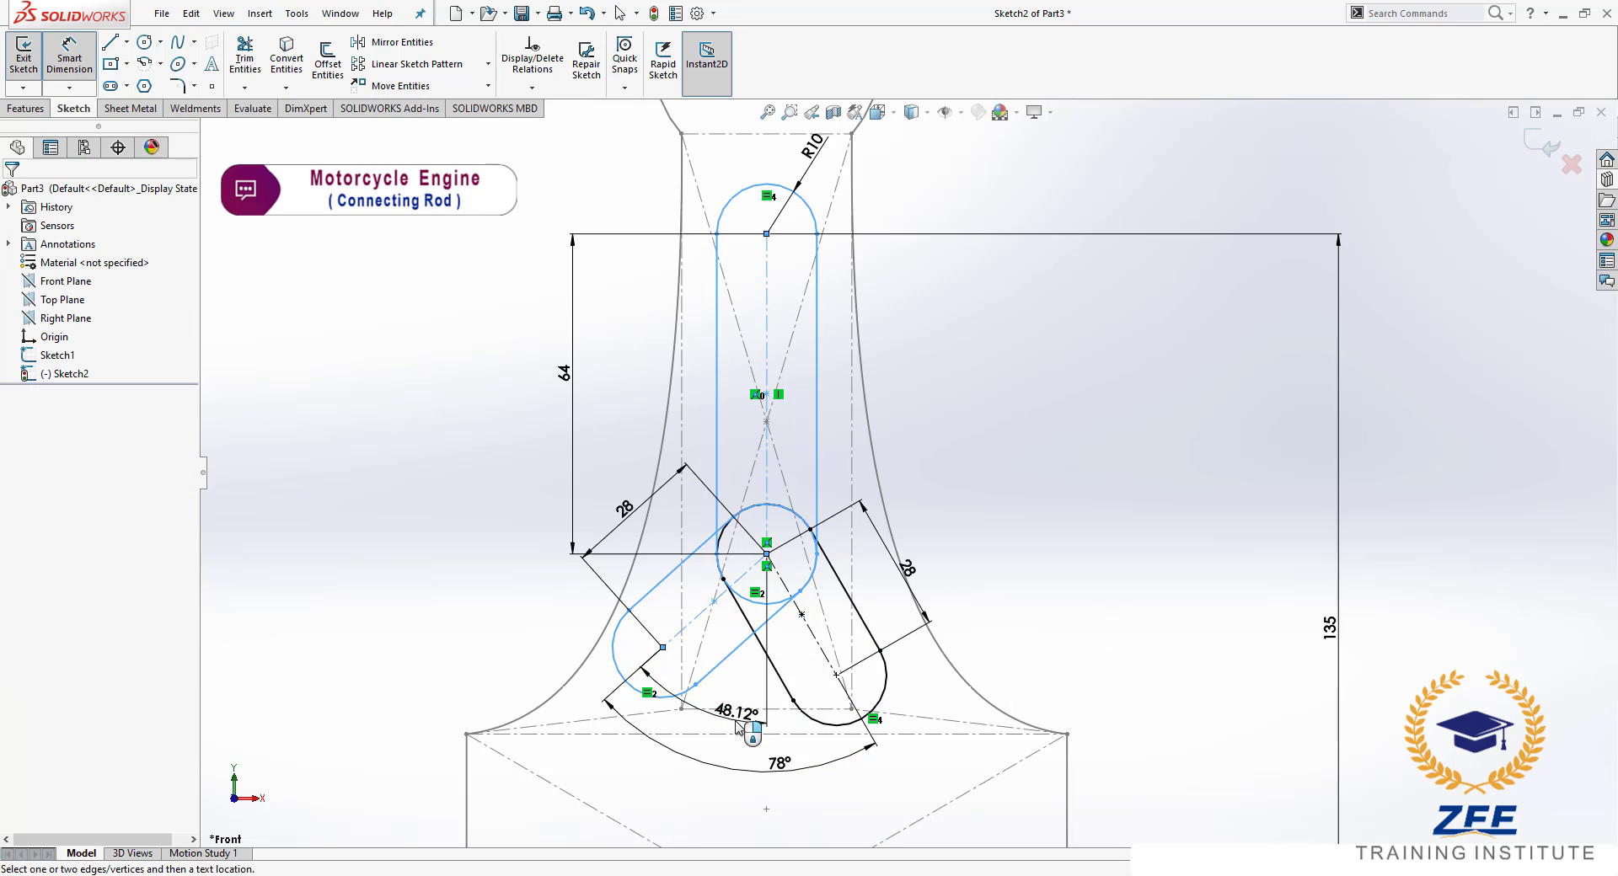
{"action": "left_click", "coordinate": [738, 726]}
{"action": "key", "text": "Return"}
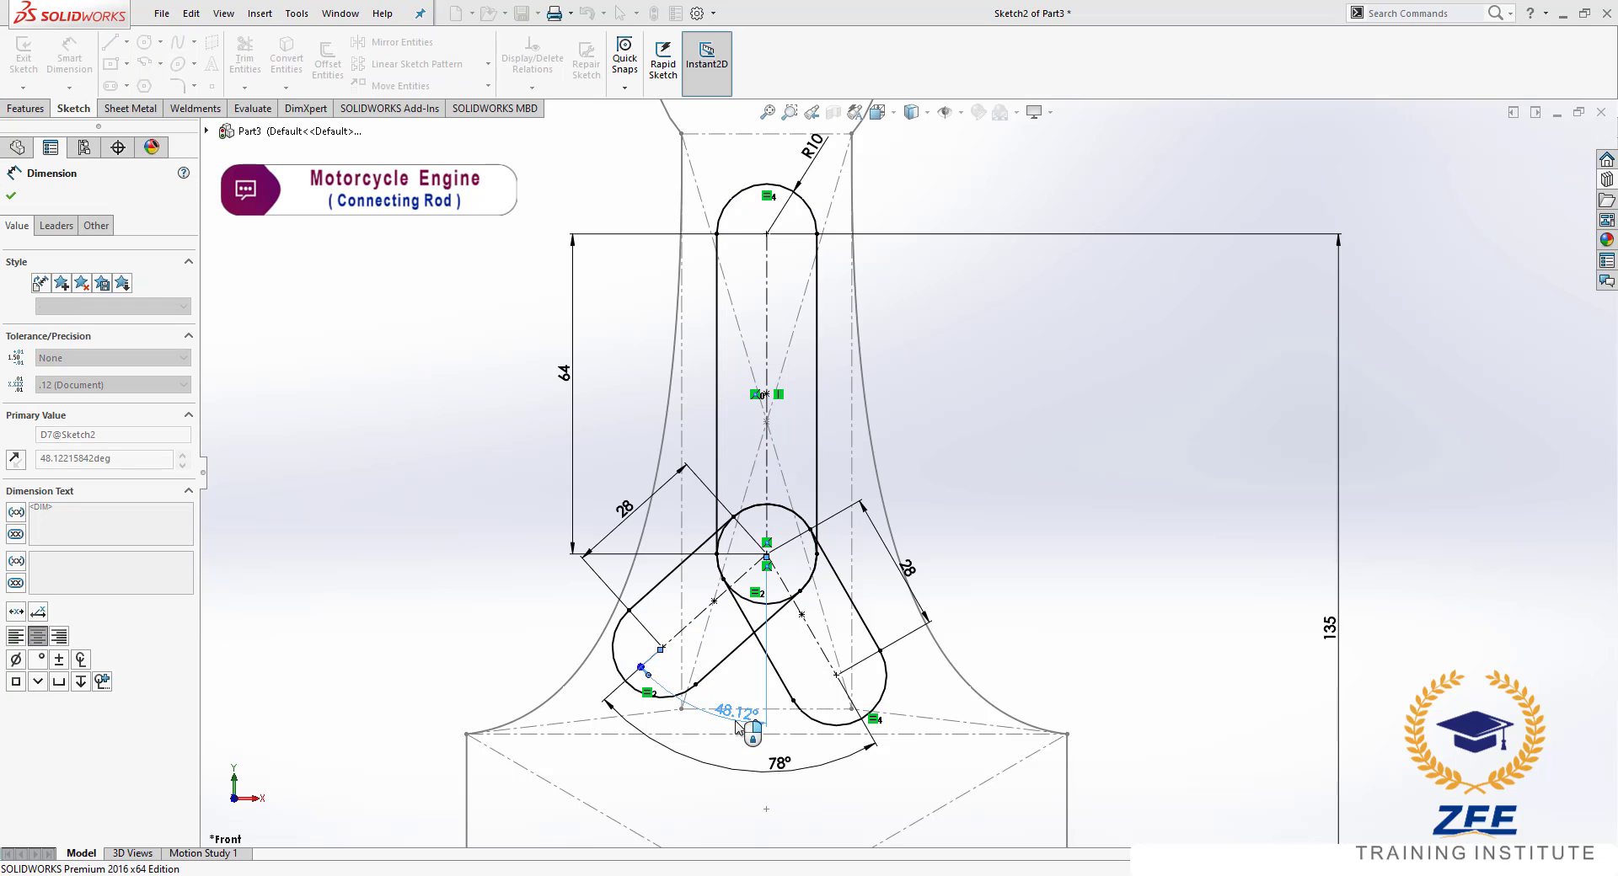
{"action": "key", "text": "Escape"}
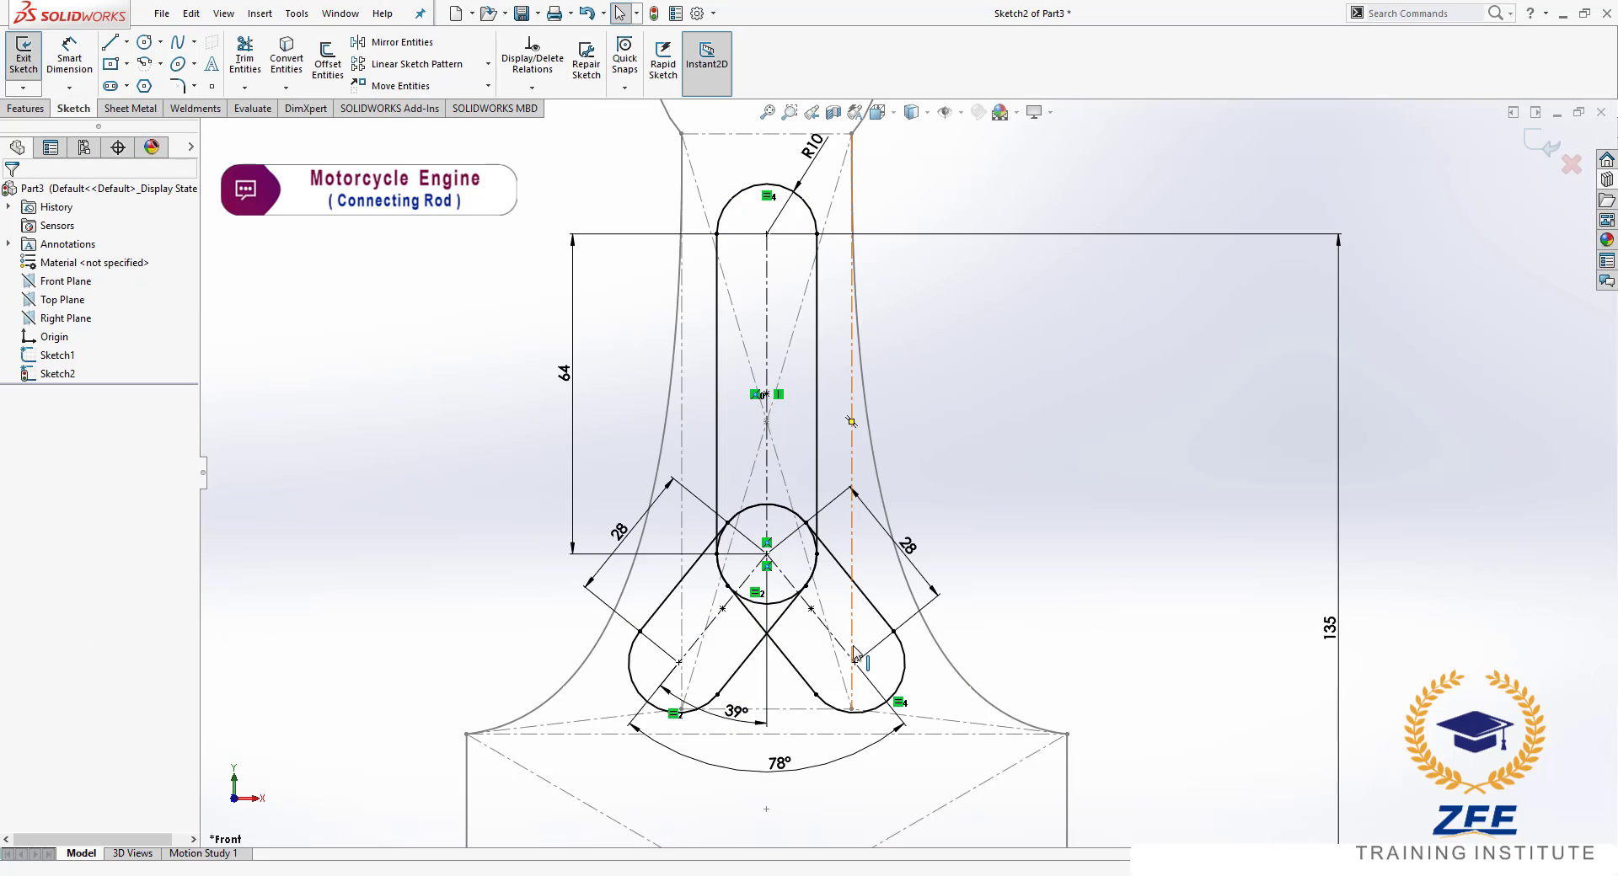
{"action": "scroll", "coordinate": [853, 654], "scroll_direction": "up", "scroll_amount": 2}
{"action": "scroll", "coordinate": [875, 580], "scroll_direction": "up", "scroll_amount": 2}
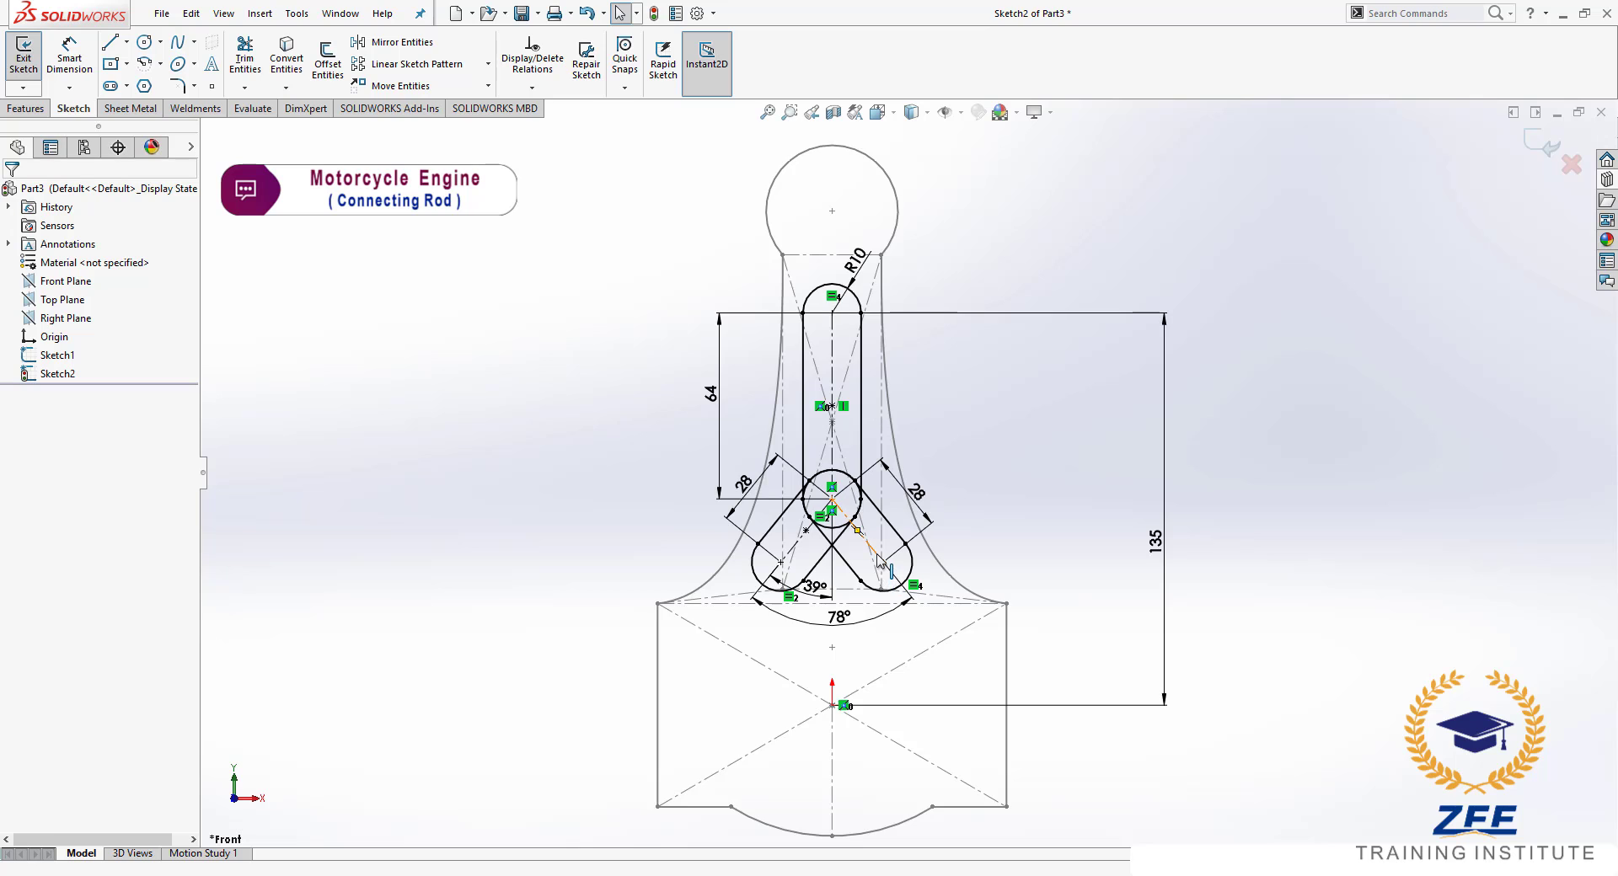
{"action": "scroll", "coordinate": [881, 557], "scroll_direction": "down", "scroll_amount": 1}
{"action": "scroll", "coordinate": [916, 456], "scroll_direction": "up", "scroll_amount": 1}
- Exit Sketch2 and hide Sketch1
{"action": "left_click", "coordinate": [1541, 150]}
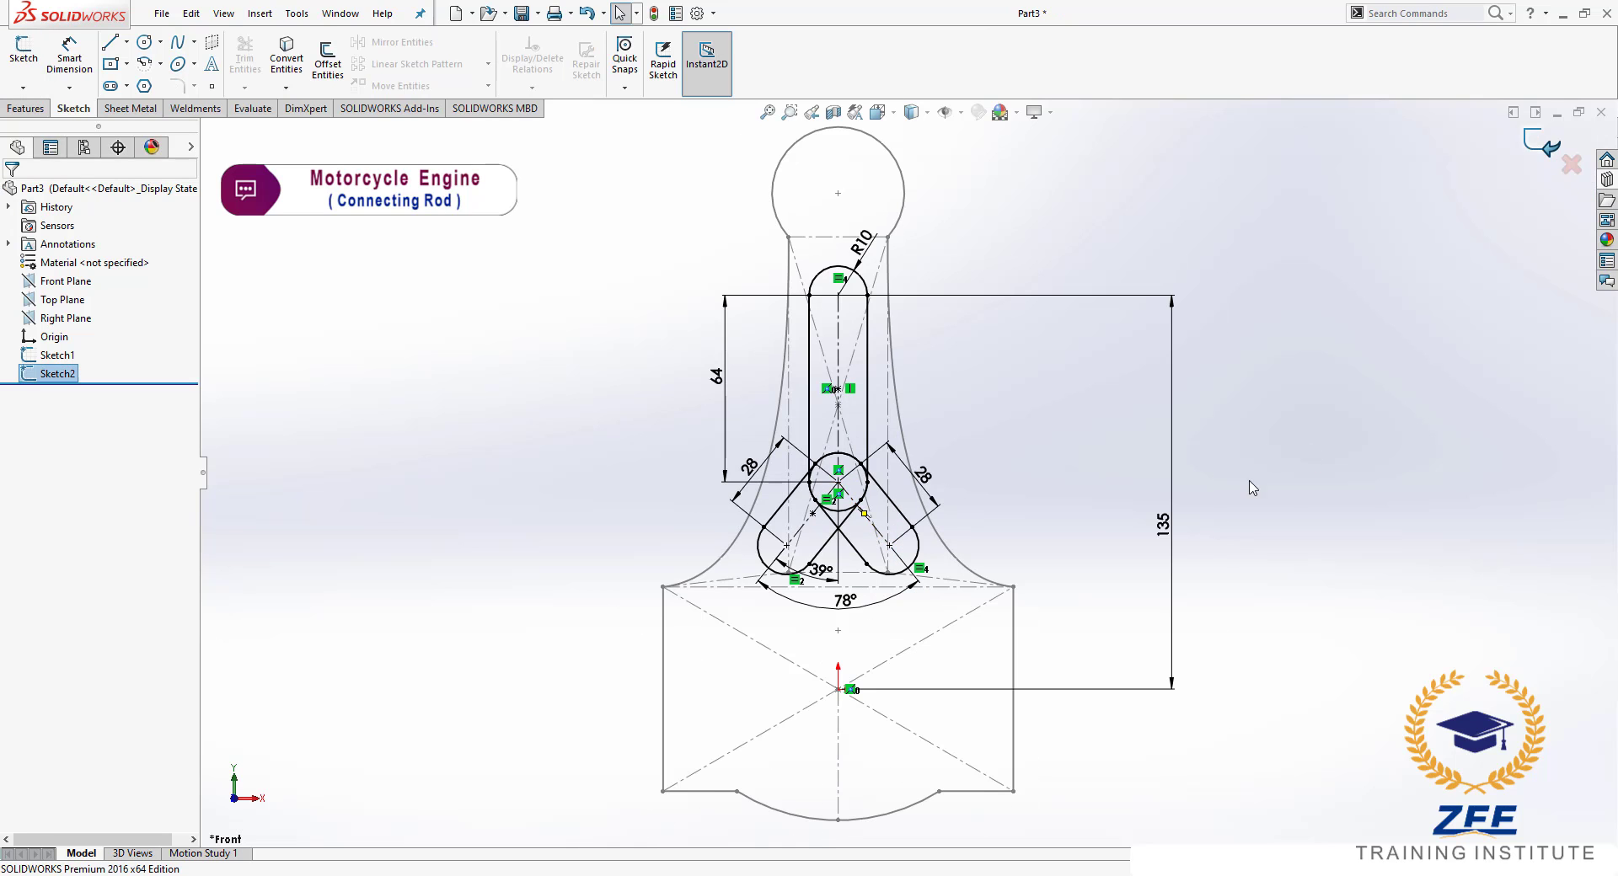
{"action": "scroll", "coordinate": [902, 624], "scroll_direction": "up", "scroll_amount": 1}
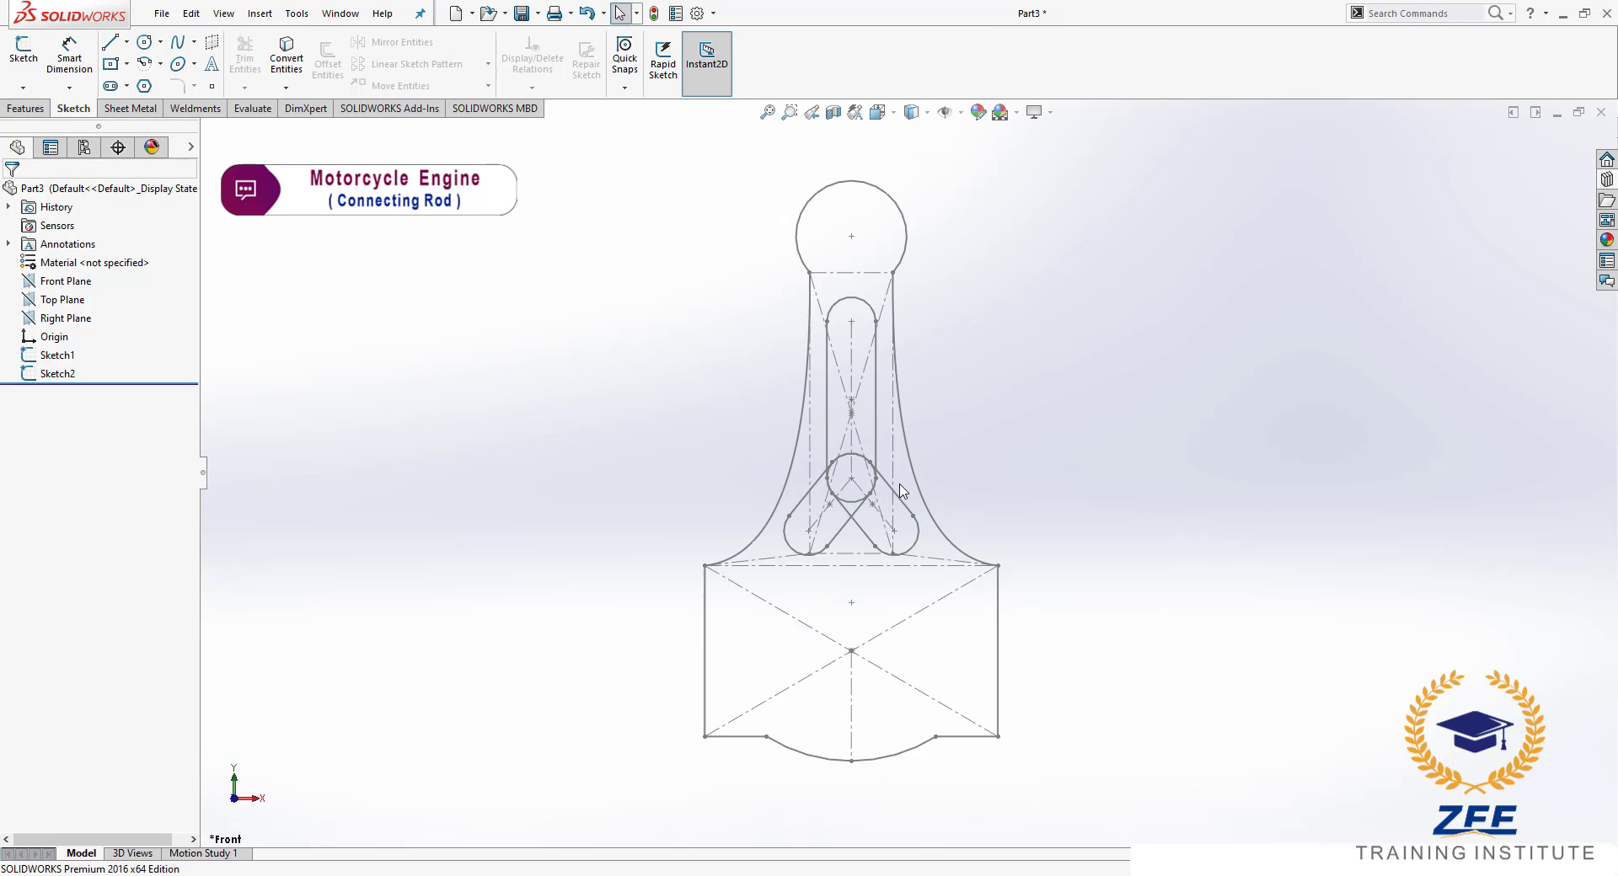
{"action": "scroll", "coordinate": [884, 631], "scroll_direction": "down", "scroll_amount": 1}
{"action": "scroll", "coordinate": [901, 469], "scroll_direction": "up", "scroll_amount": 1}
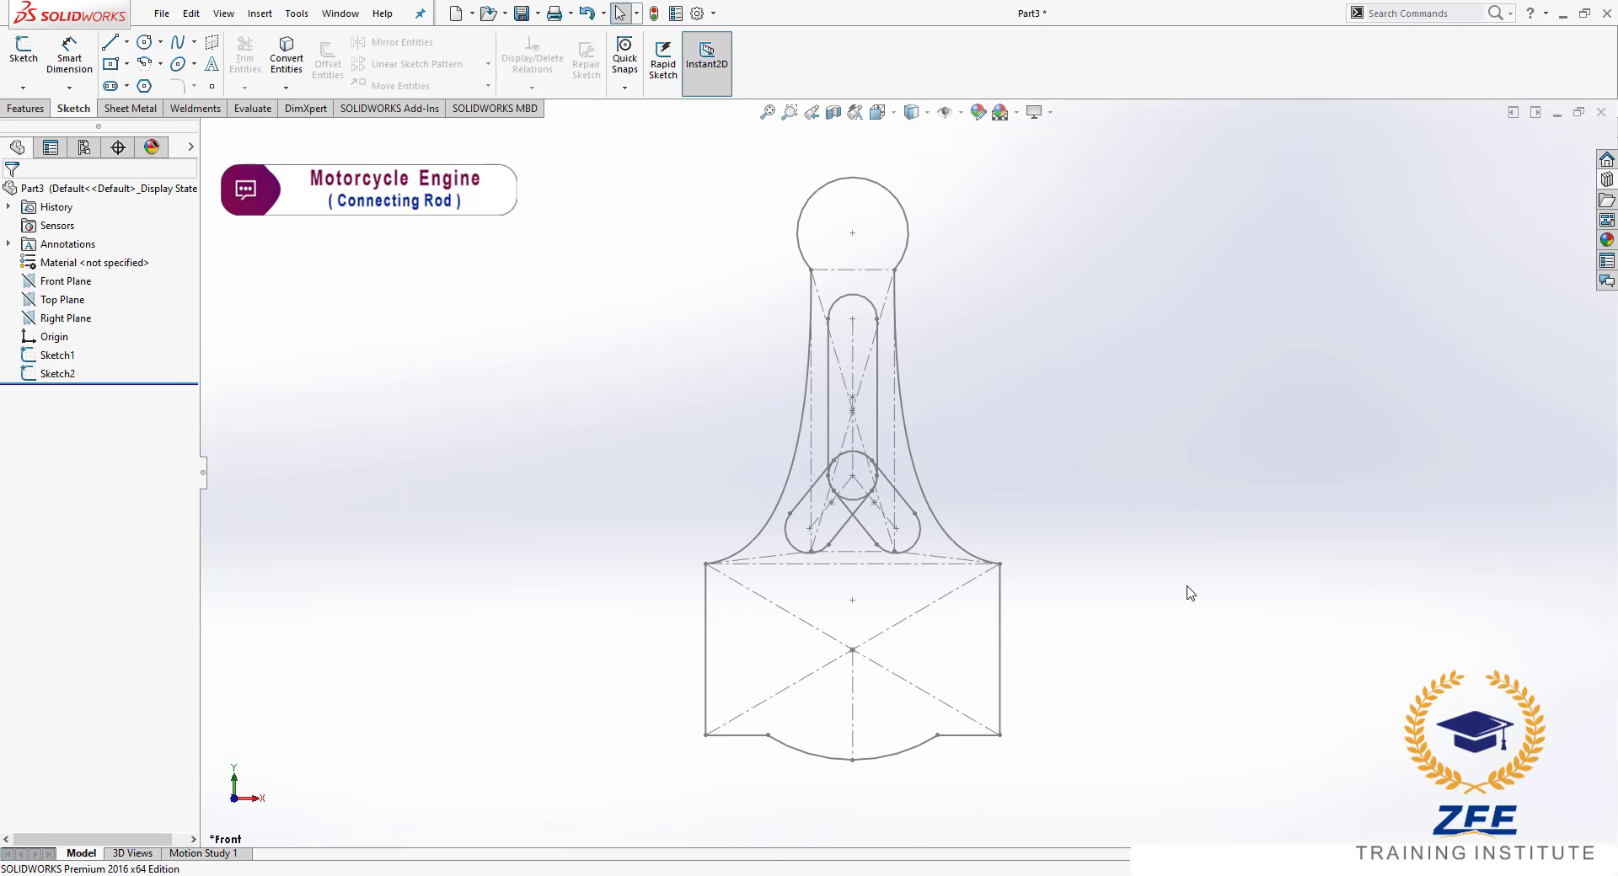
{"action": "scroll", "coordinate": [884, 482], "scroll_direction": "down", "scroll_amount": 1}
{"action": "left_click", "coordinate": [64, 357]}
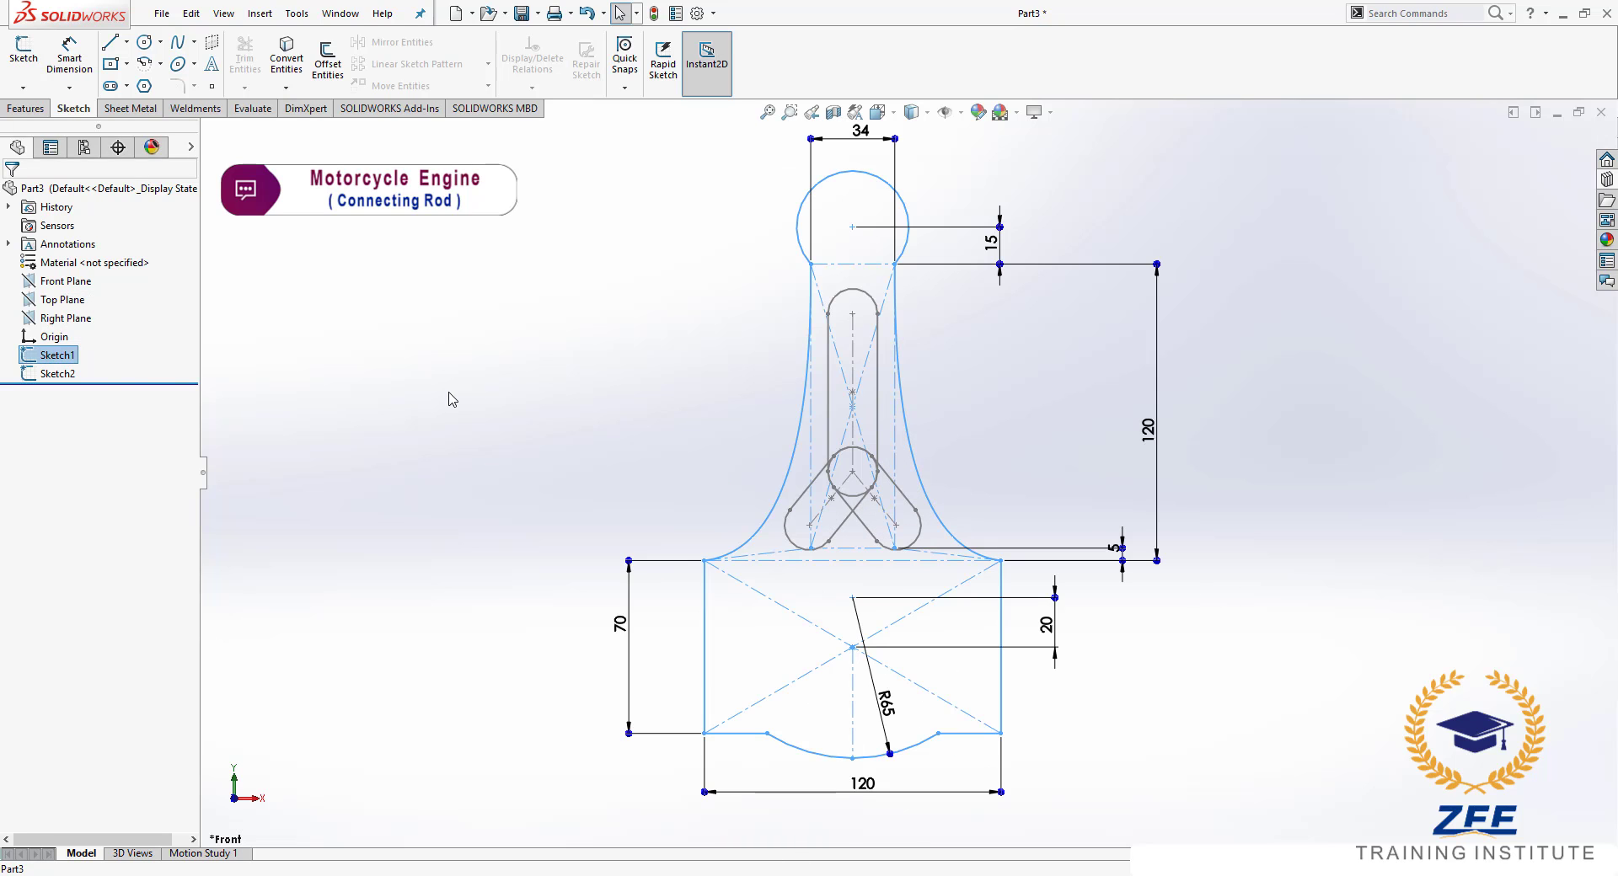
{"action": "left_click", "coordinate": [383, 396]}
{"action": "left_click", "coordinate": [71, 359]}
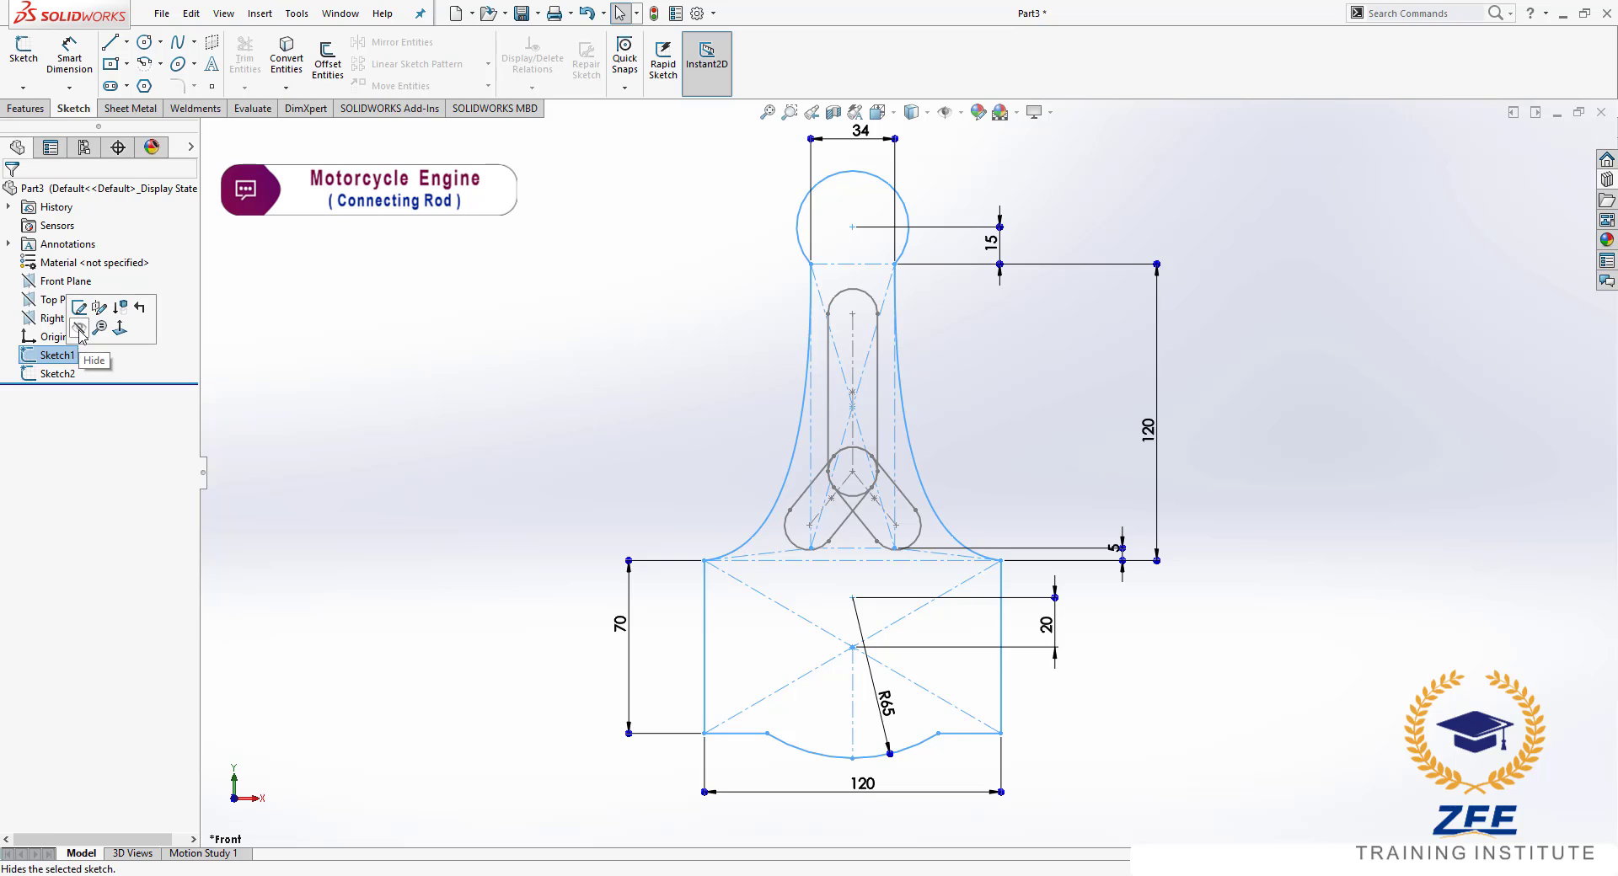
{"action": "left_click", "coordinate": [94, 337]}
- Hide Sketch2, then preview each sketch's dimensions
{"action": "left_click", "coordinate": [57, 373]}
{"action": "left_click", "coordinate": [94, 337]}
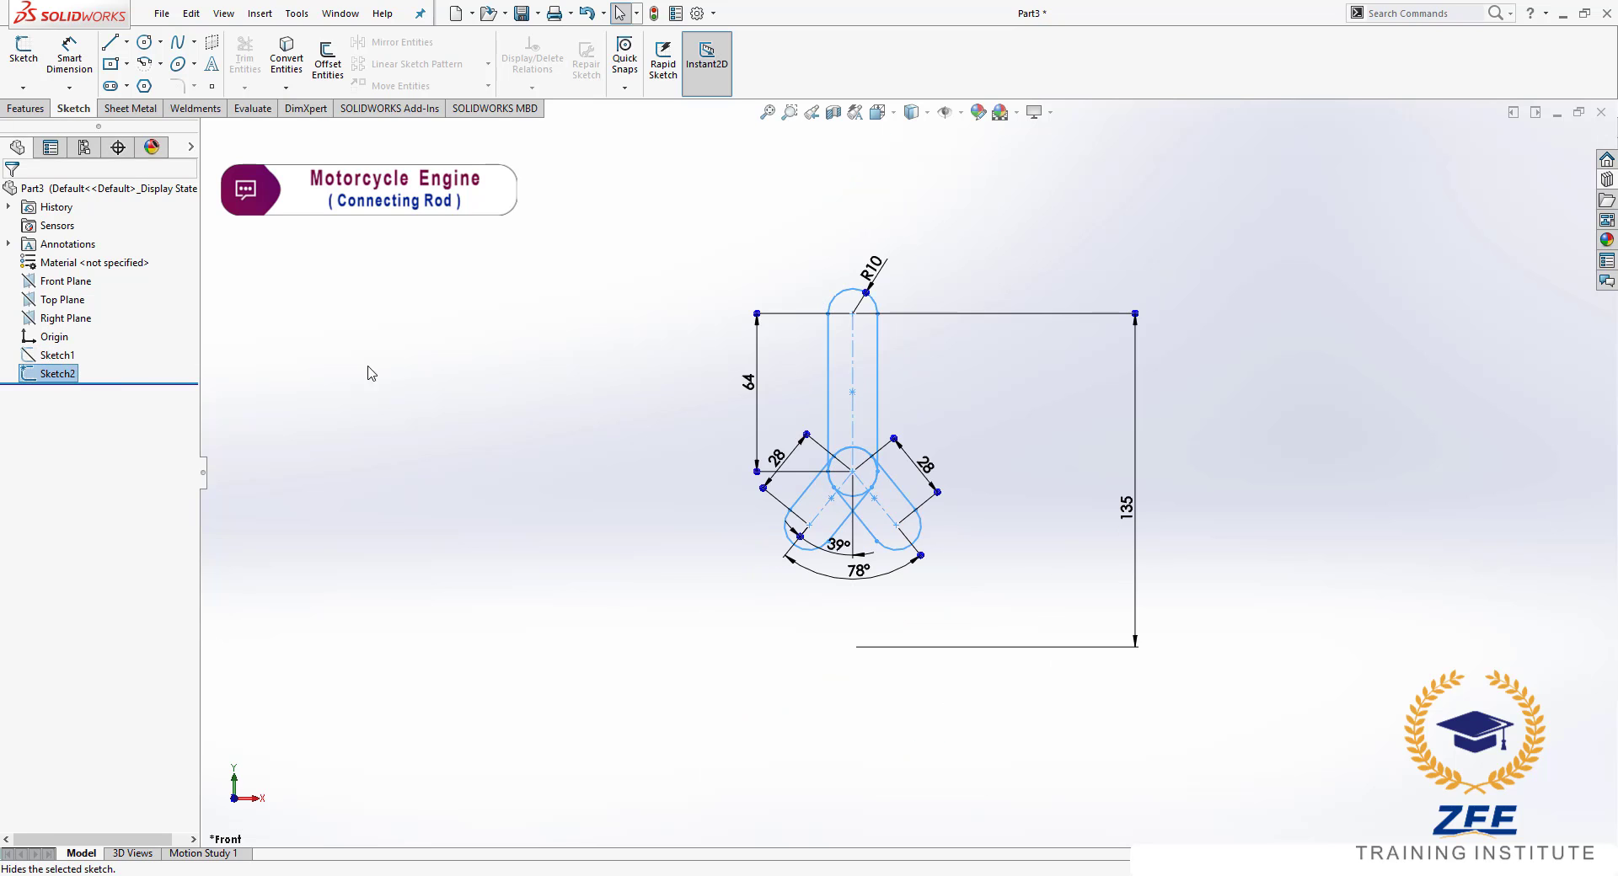
{"action": "left_click", "coordinate": [67, 362]}
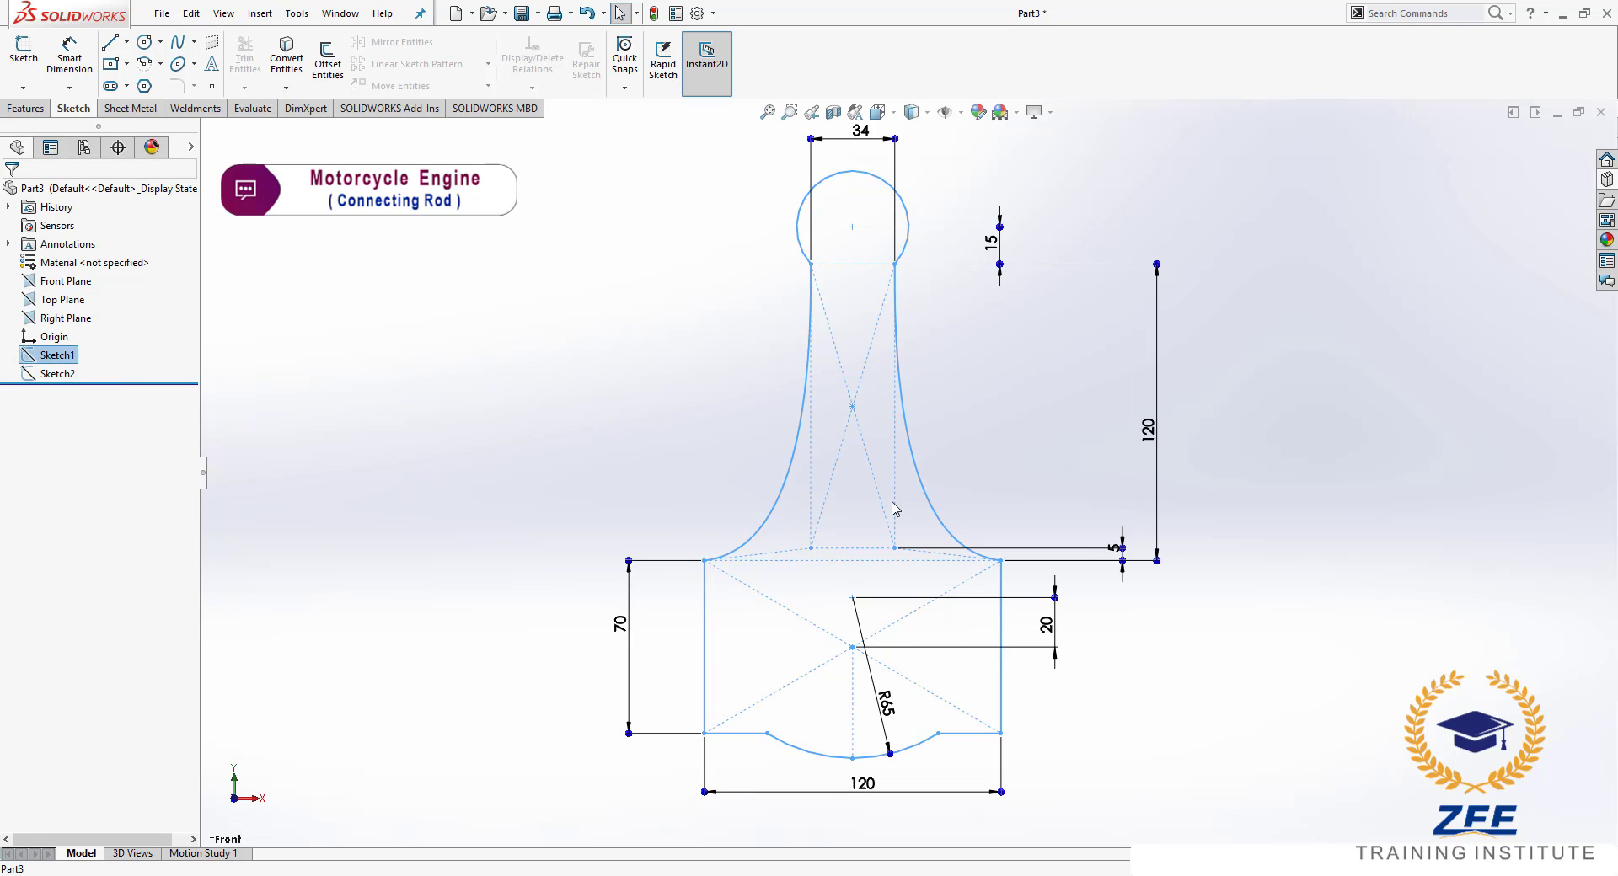
{"action": "left_click", "coordinate": [649, 469]}
{"action": "left_click", "coordinate": [46, 377]}
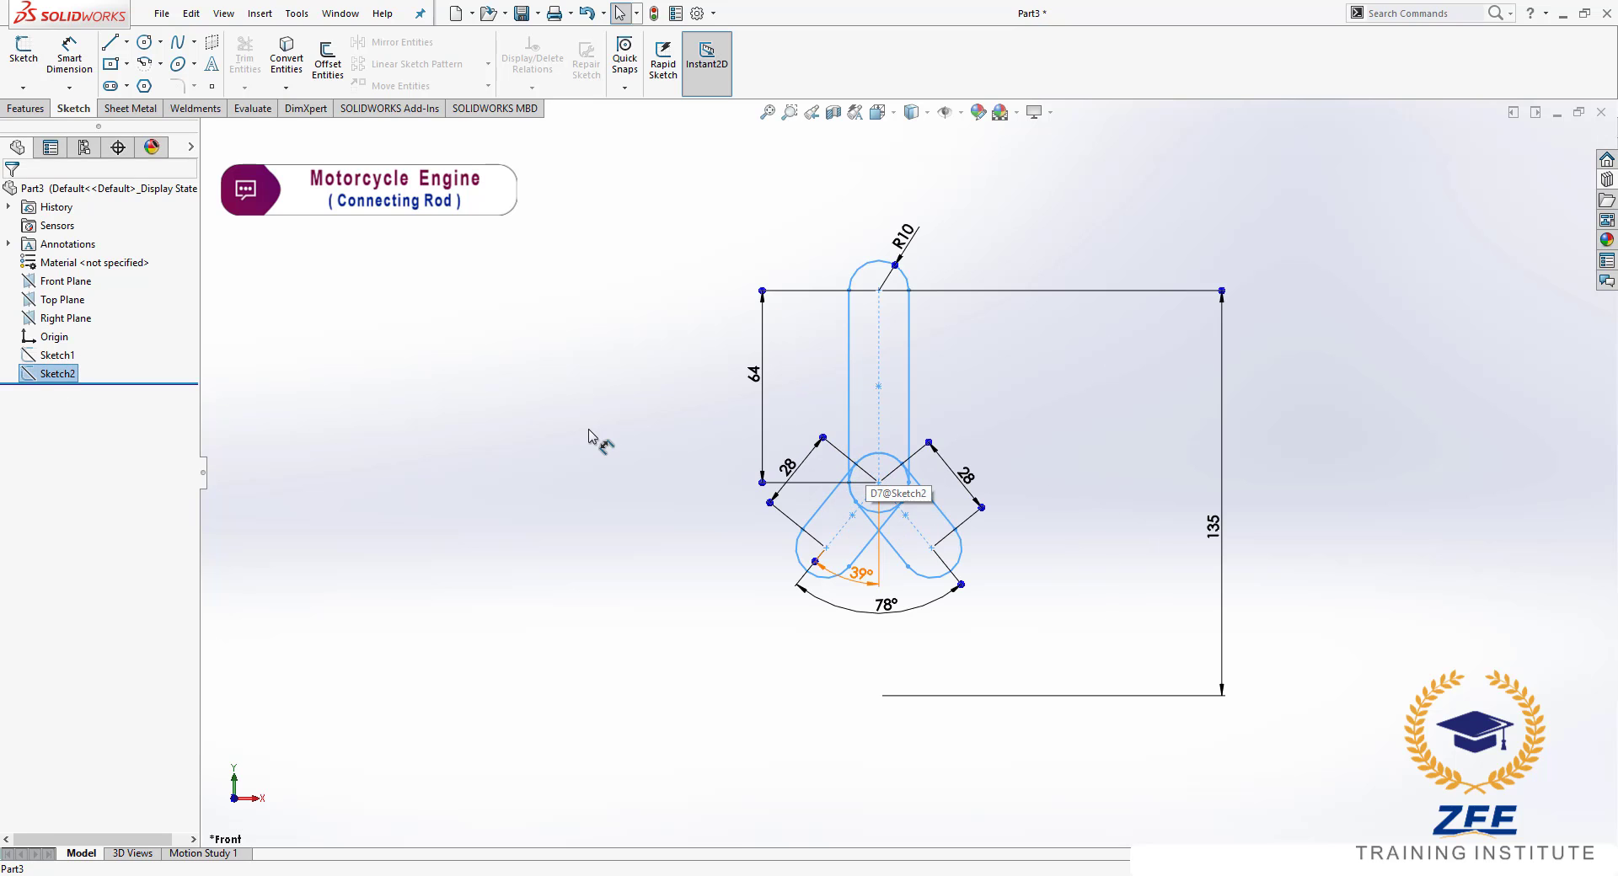
{"action": "left_click", "coordinate": [590, 423]}
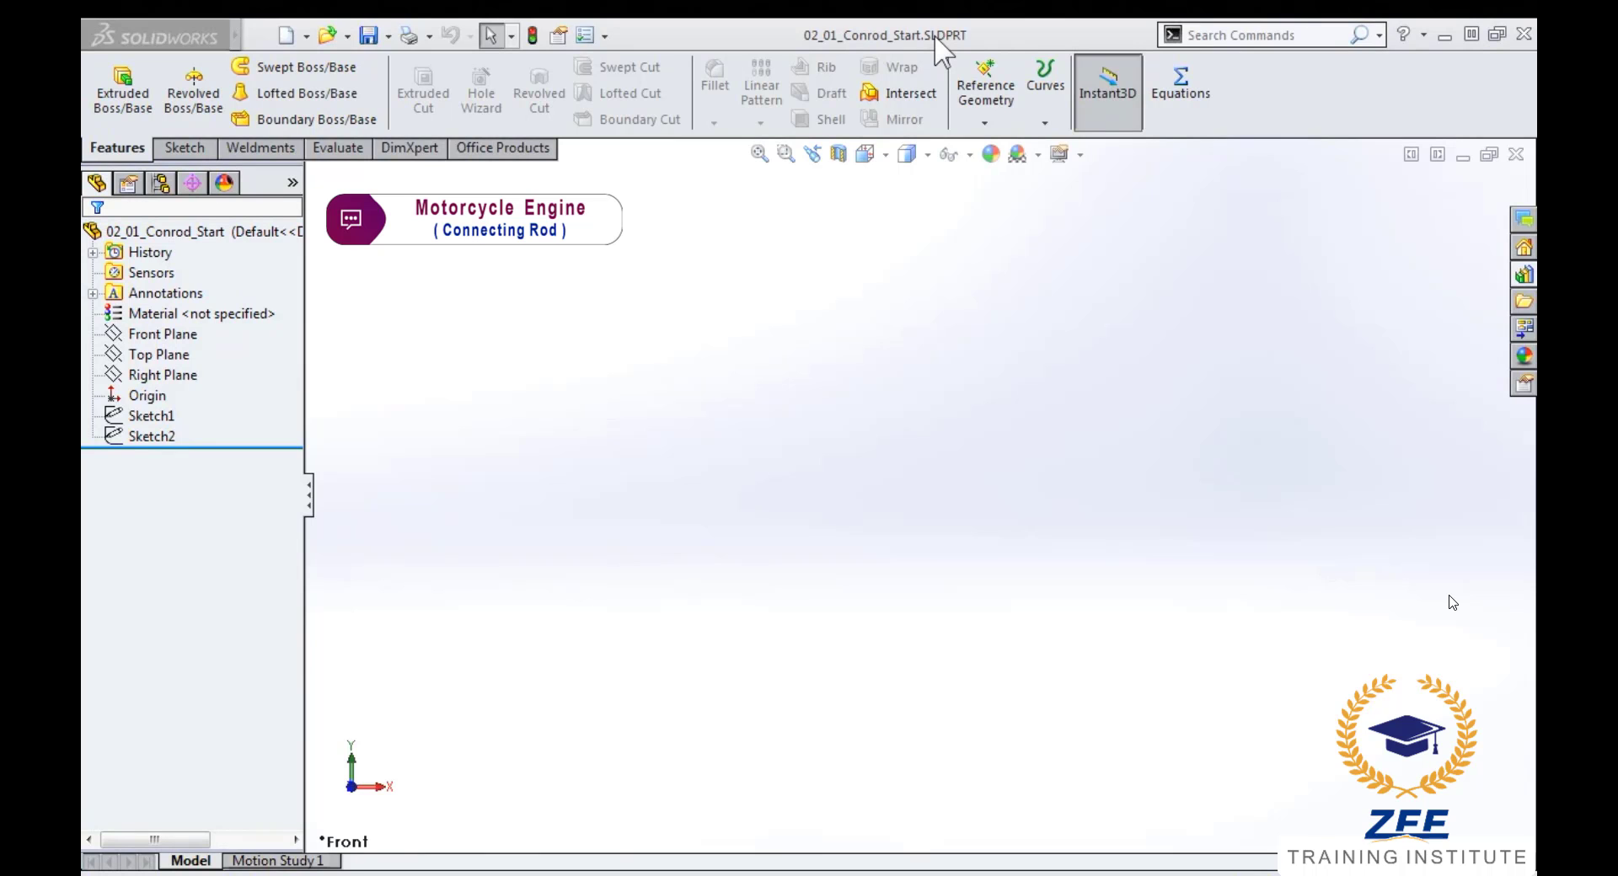
- Rotate the sketches into a fitted trimetric 3D view and select Sketch1 as the profile
{"action": "left_click", "coordinate": [152, 415]}
{"action": "scroll", "coordinate": [935, 321], "scroll_direction": "down", "scroll_amount": 2}
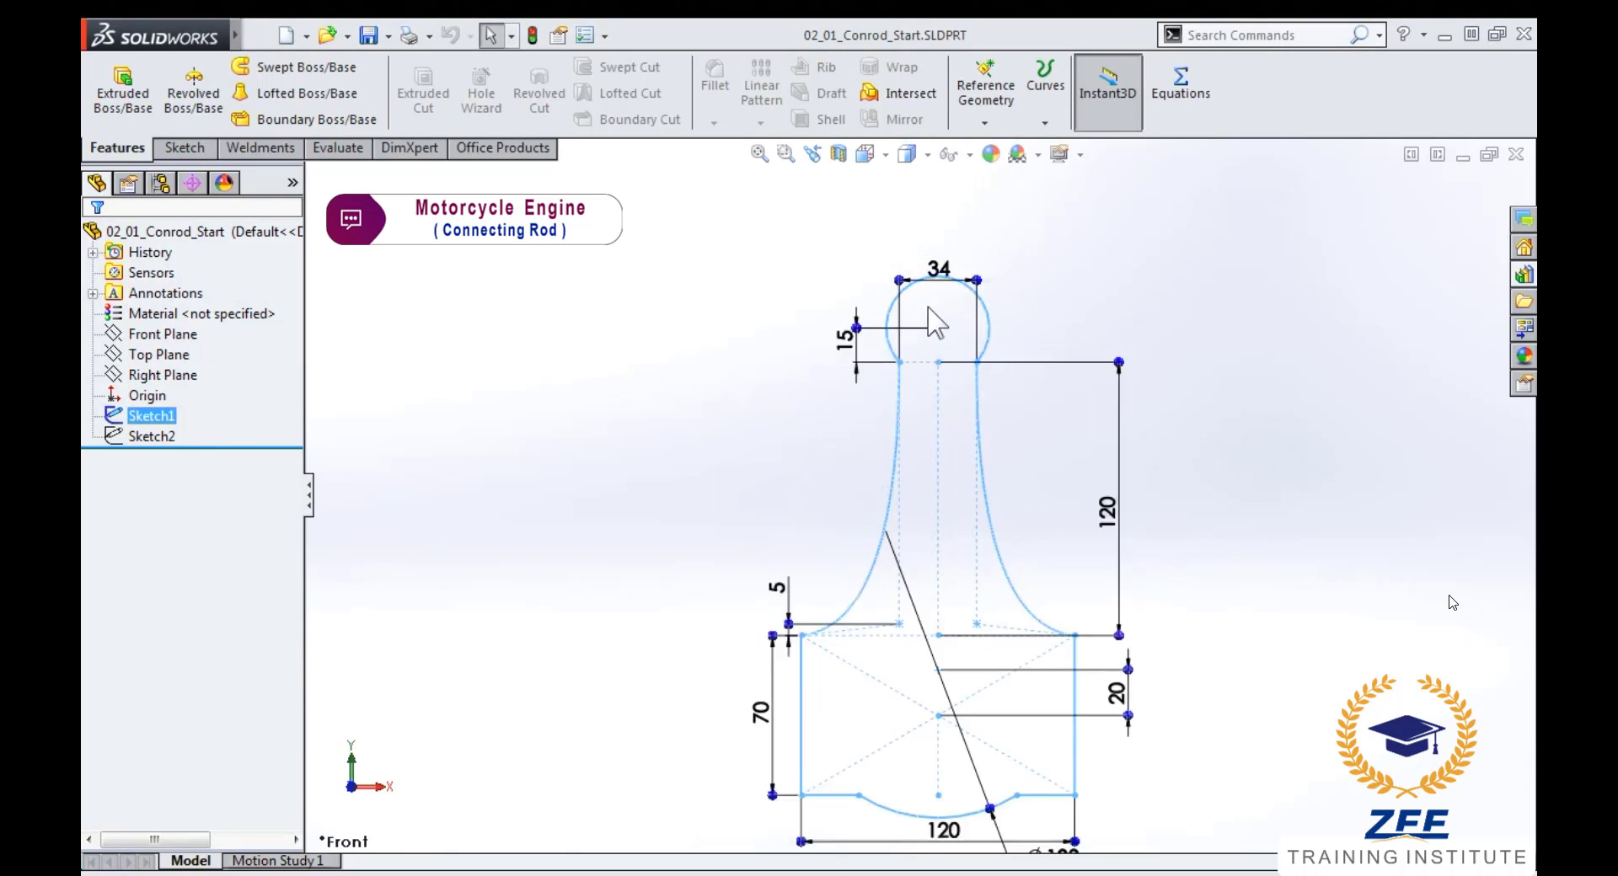
{"action": "scroll", "coordinate": [935, 324], "scroll_direction": "down", "scroll_amount": 2}
{"action": "scroll", "coordinate": [932, 723], "scroll_direction": "down", "scroll_amount": 1}
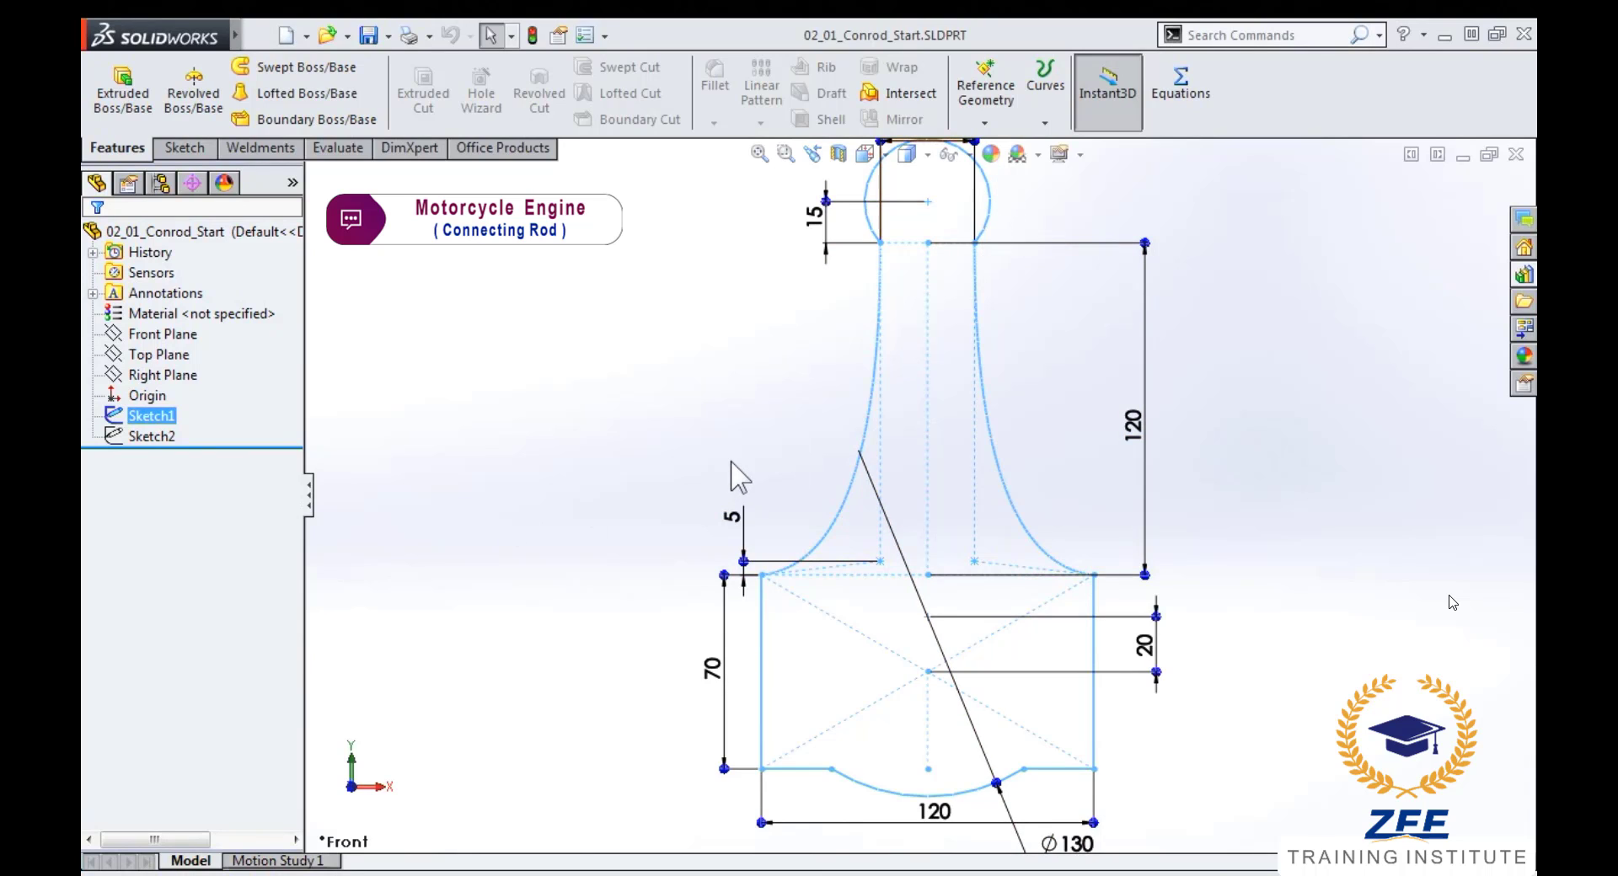
{"action": "scroll", "coordinate": [740, 472], "scroll_direction": "up", "scroll_amount": 1}
{"action": "scroll", "coordinate": [740, 477], "scroll_direction": "up", "scroll_amount": 1}
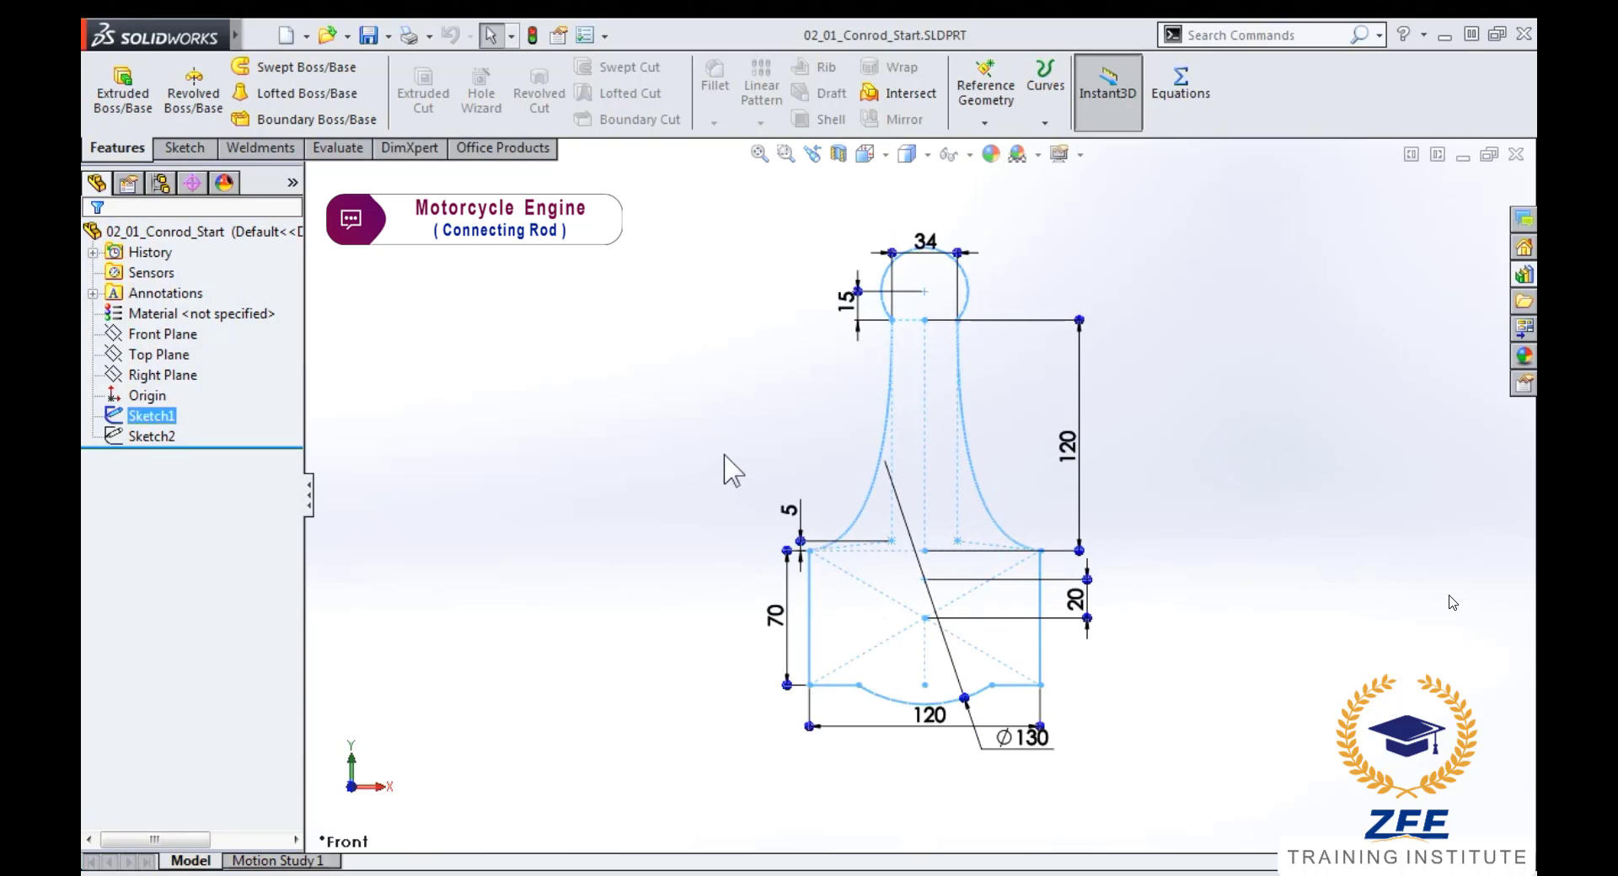
{"action": "right_click_drag", "start_coordinate": [724, 455], "coordinate": [783, 380]}
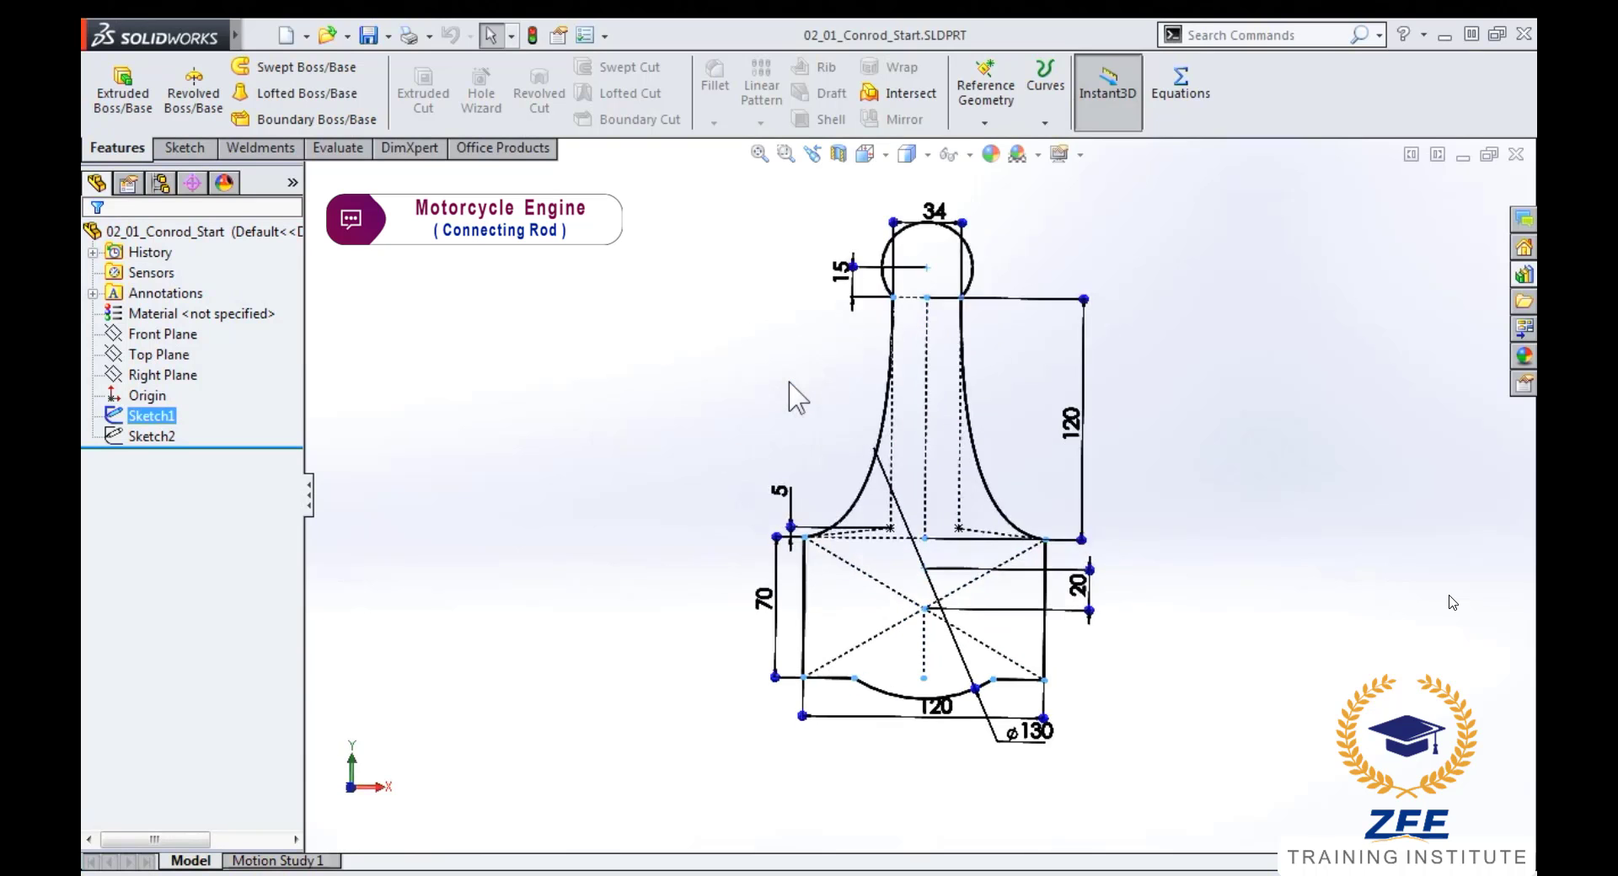
{"action": "key", "text": "f"}
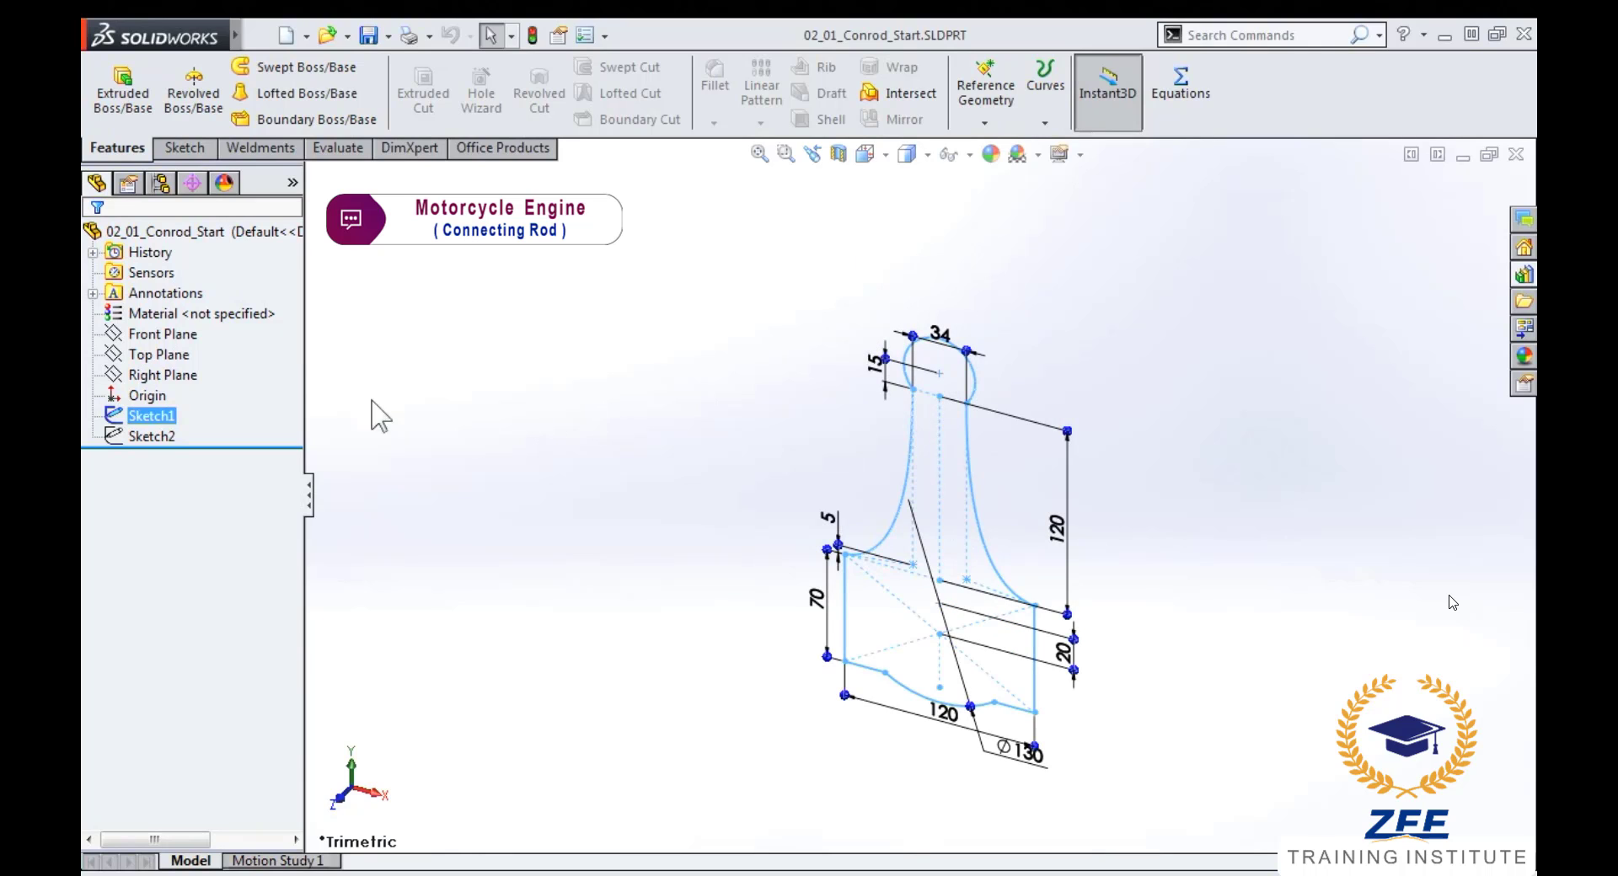
{"action": "left_click", "coordinate": [151, 355], "text": "ctrl"}
{"action": "left_click", "coordinate": [136, 361], "text": "ctrl"}
{"action": "left_click", "coordinate": [118, 419]}
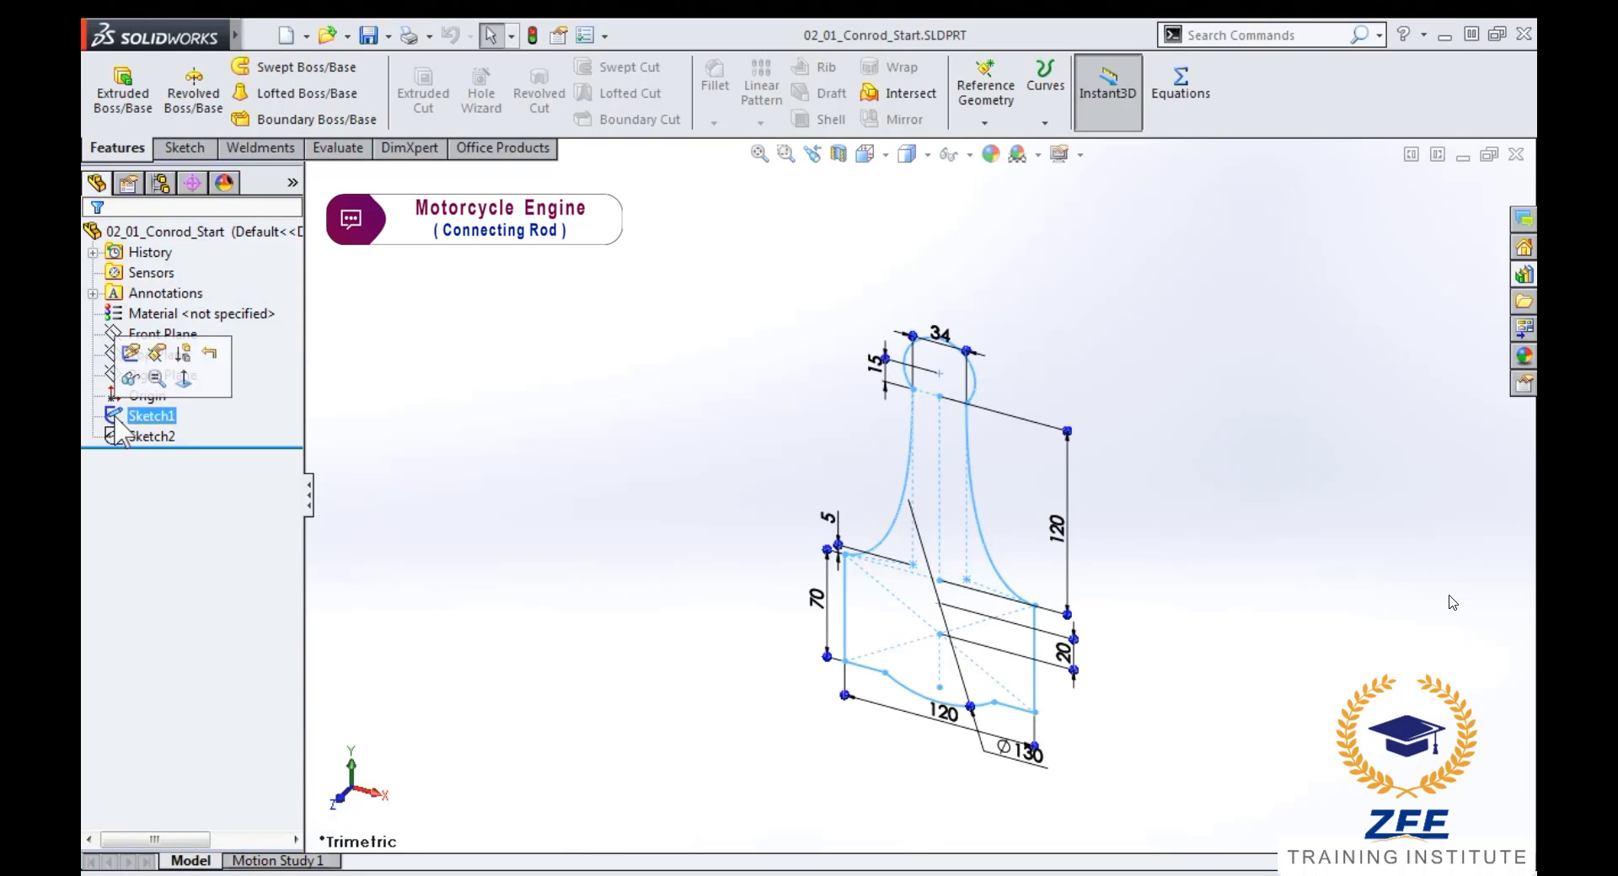
- Extrude Sketch1 to a blind depth of 16 mm as Boss-Extrude1
{"action": "left_click", "coordinate": [123, 95]}
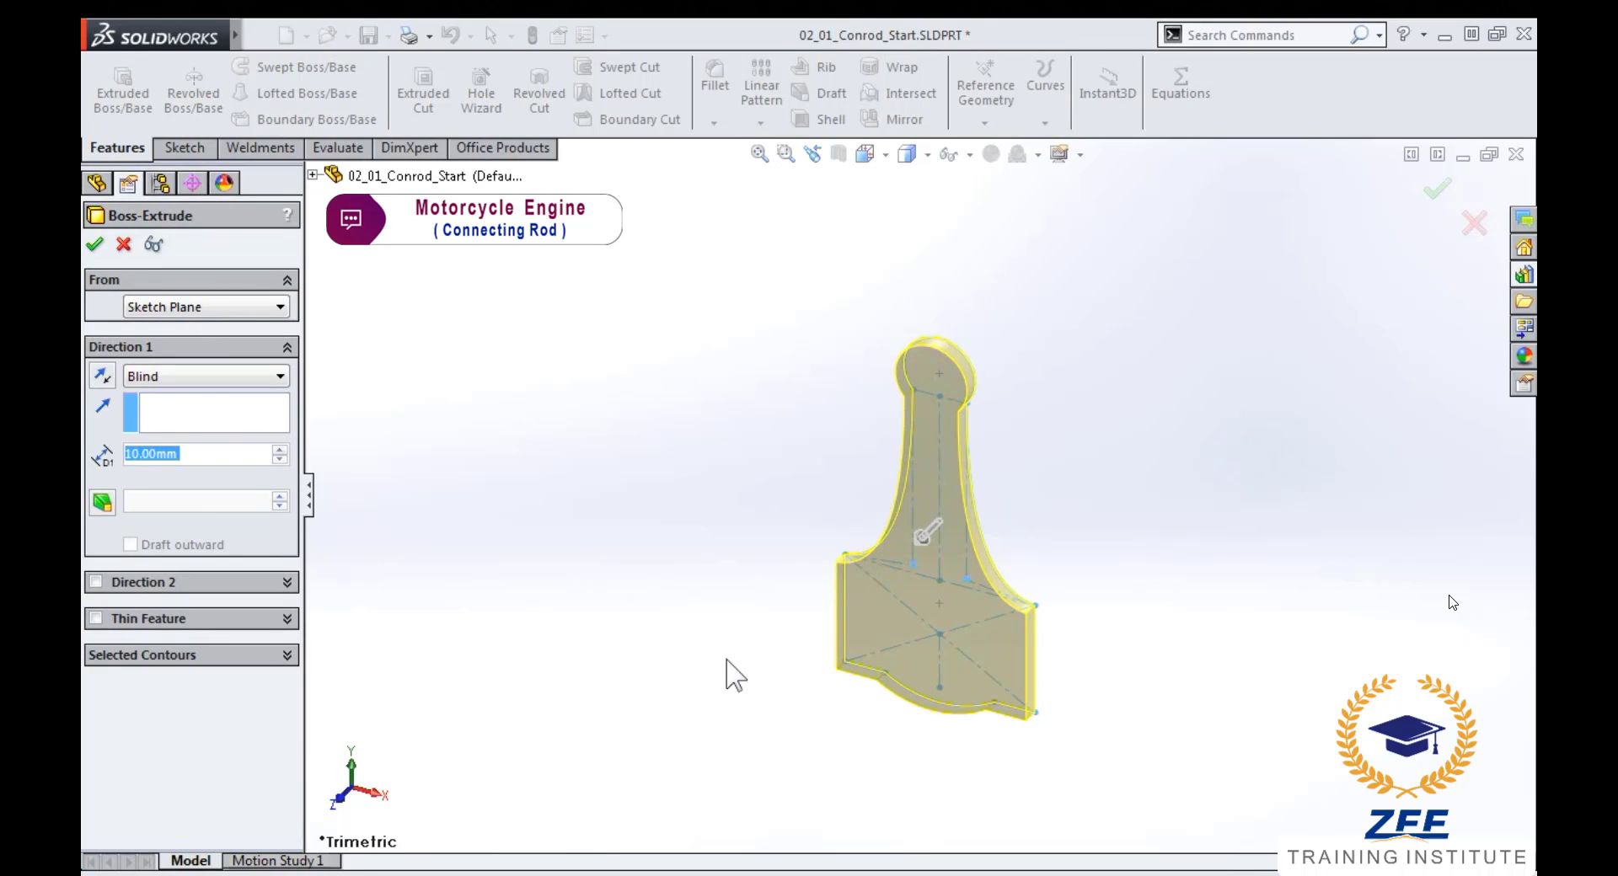
{"action": "type", "text": "16"}
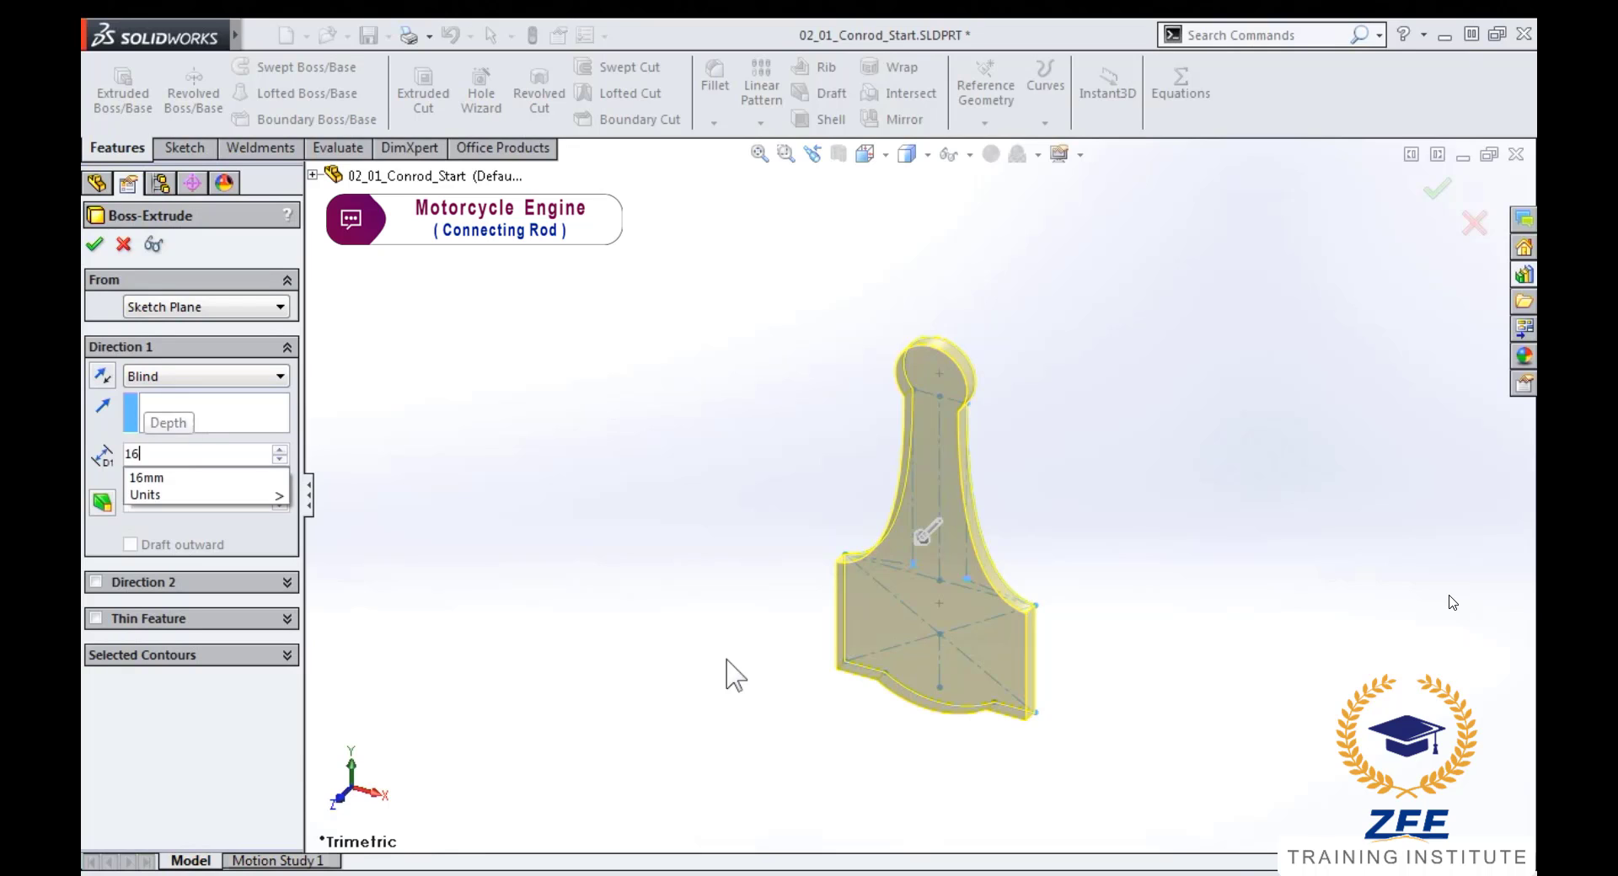
{"action": "key", "text": "Return"}
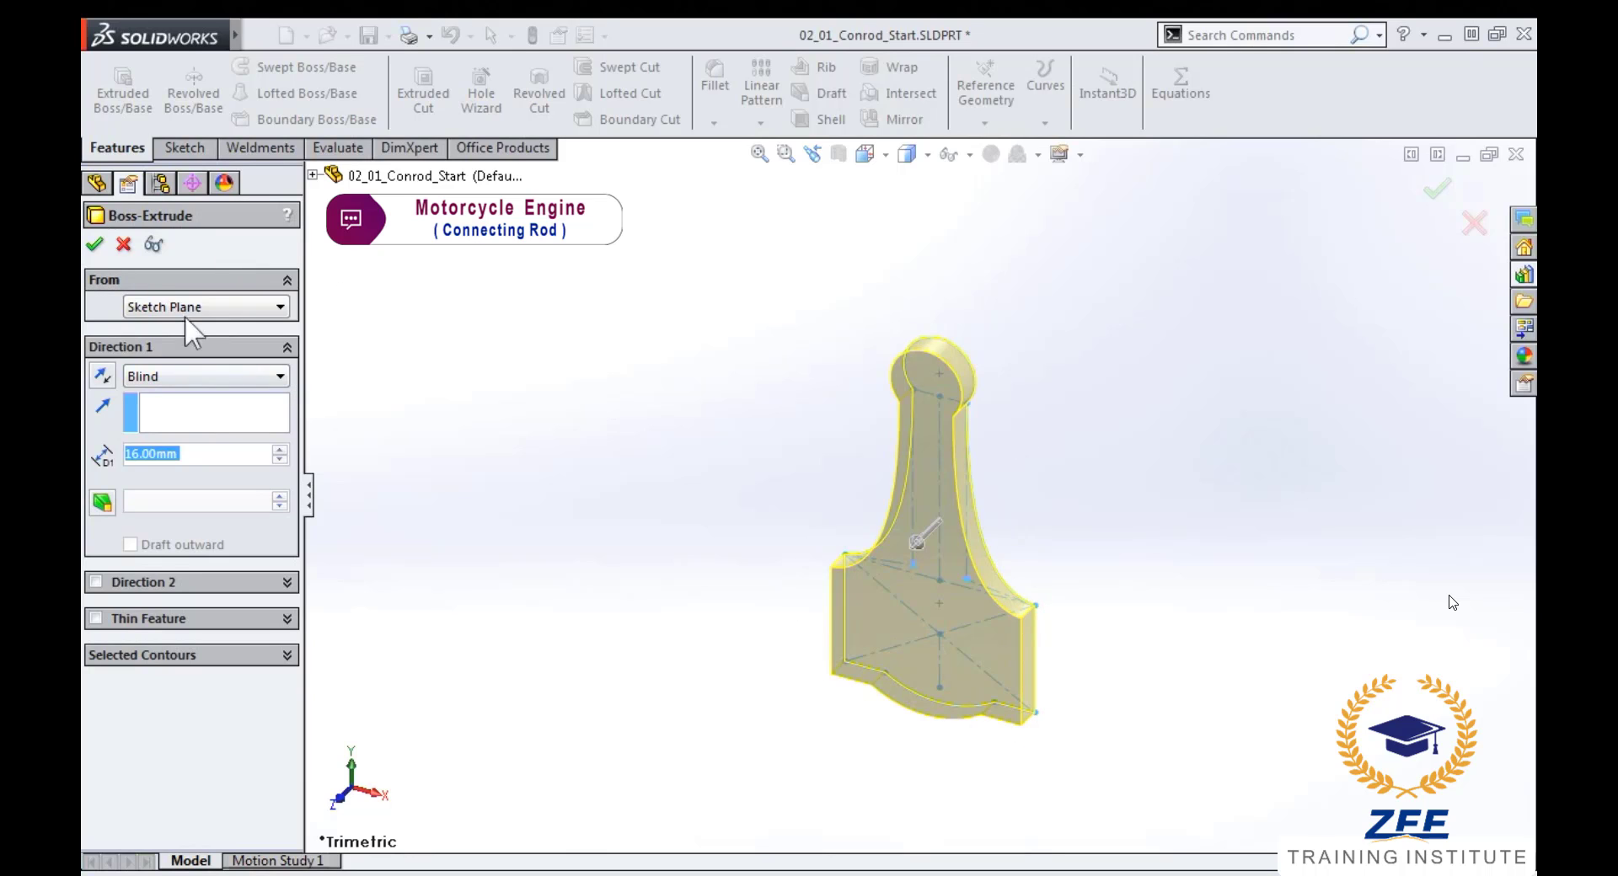
{"action": "left_click", "coordinate": [95, 243]}
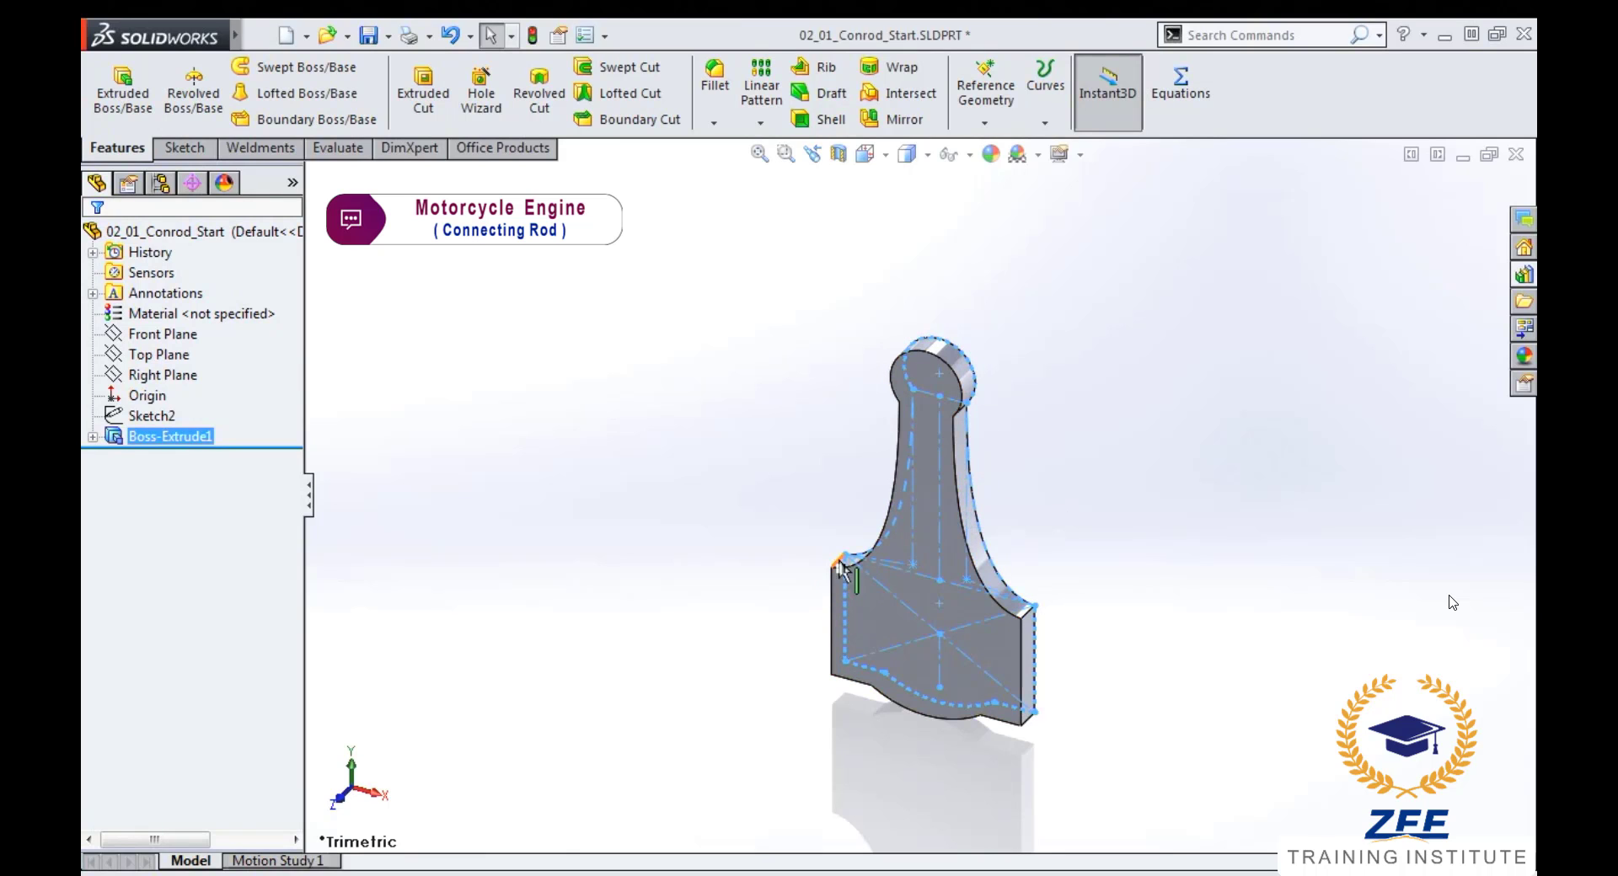
- Set up a 5° draft with the front face as neutral plane and reversed pull direction
{"action": "left_click", "coordinate": [828, 95]}
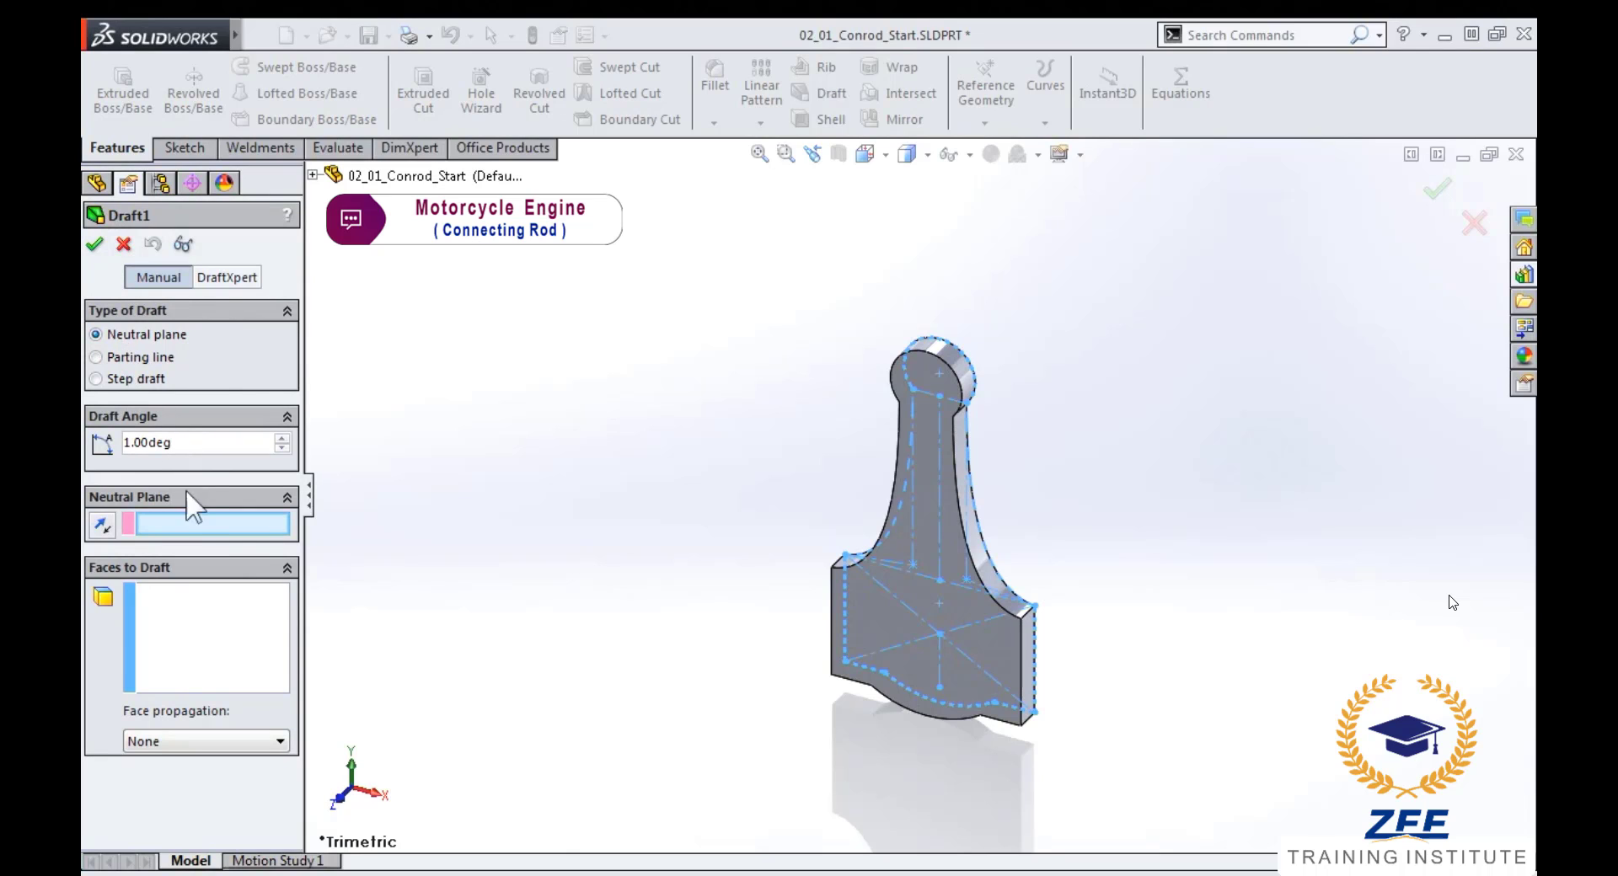
{"action": "right_click", "coordinate": [980, 540]}
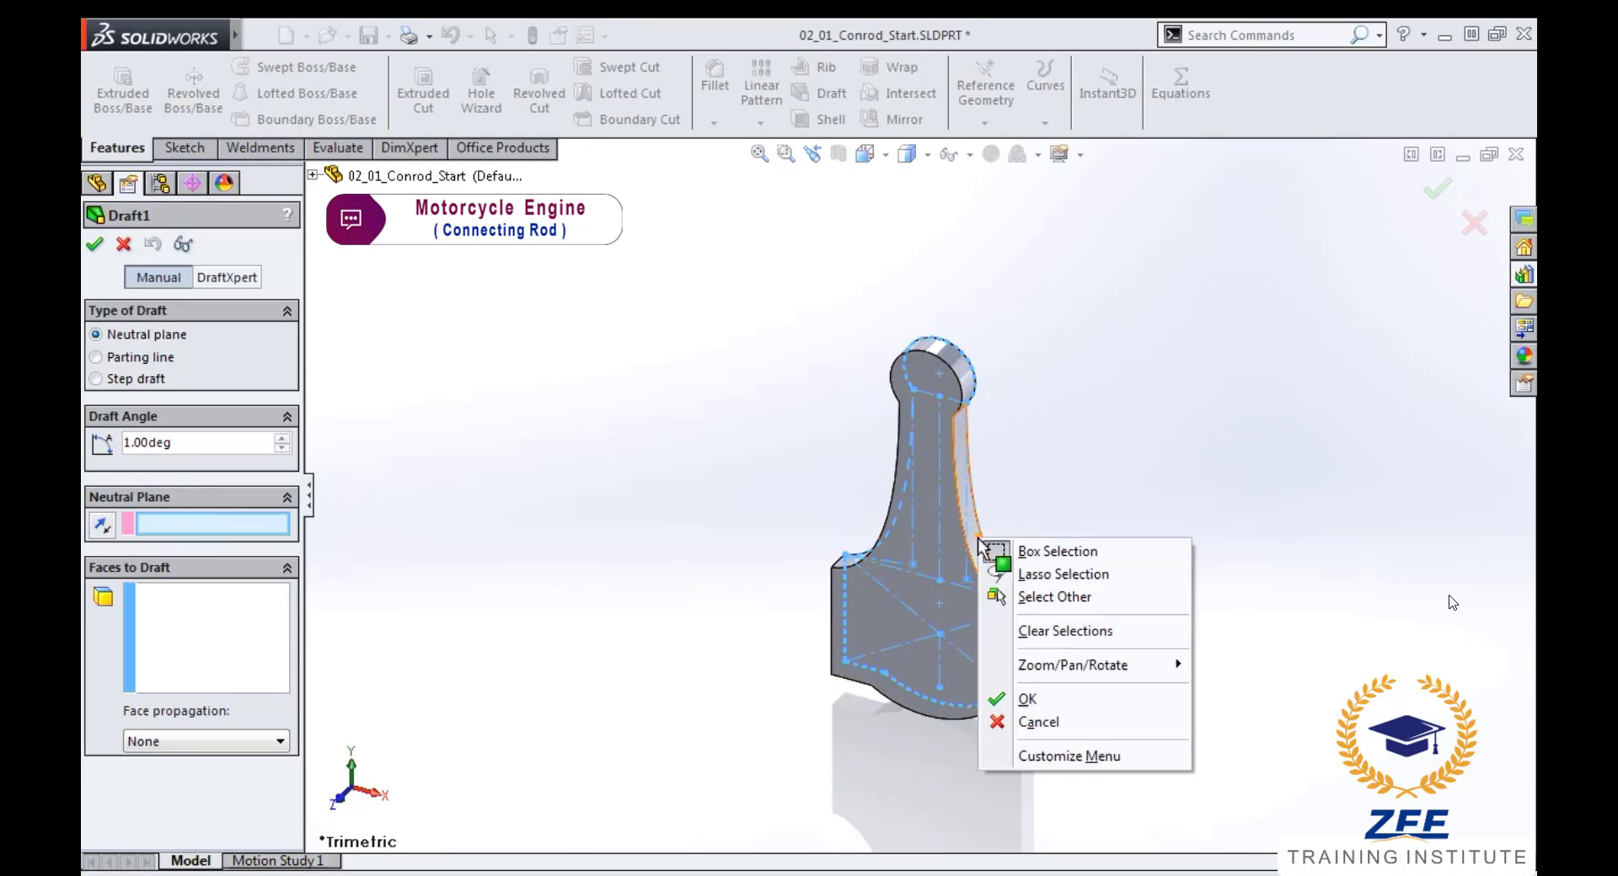
{"action": "left_click", "coordinate": [1053, 597]}
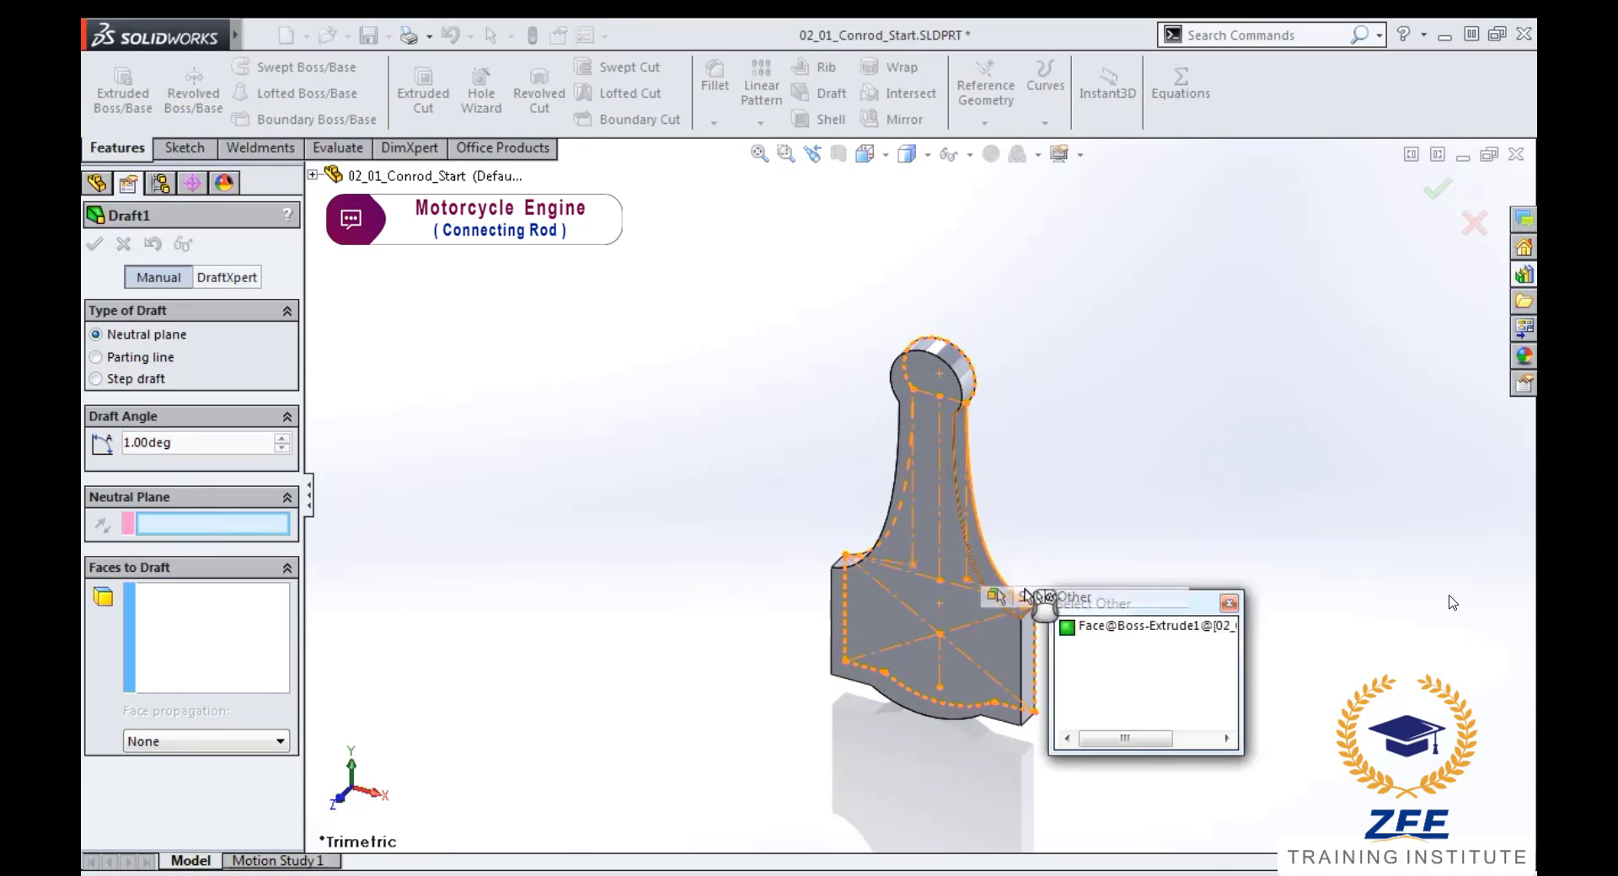
{"action": "left_click", "coordinate": [986, 558]}
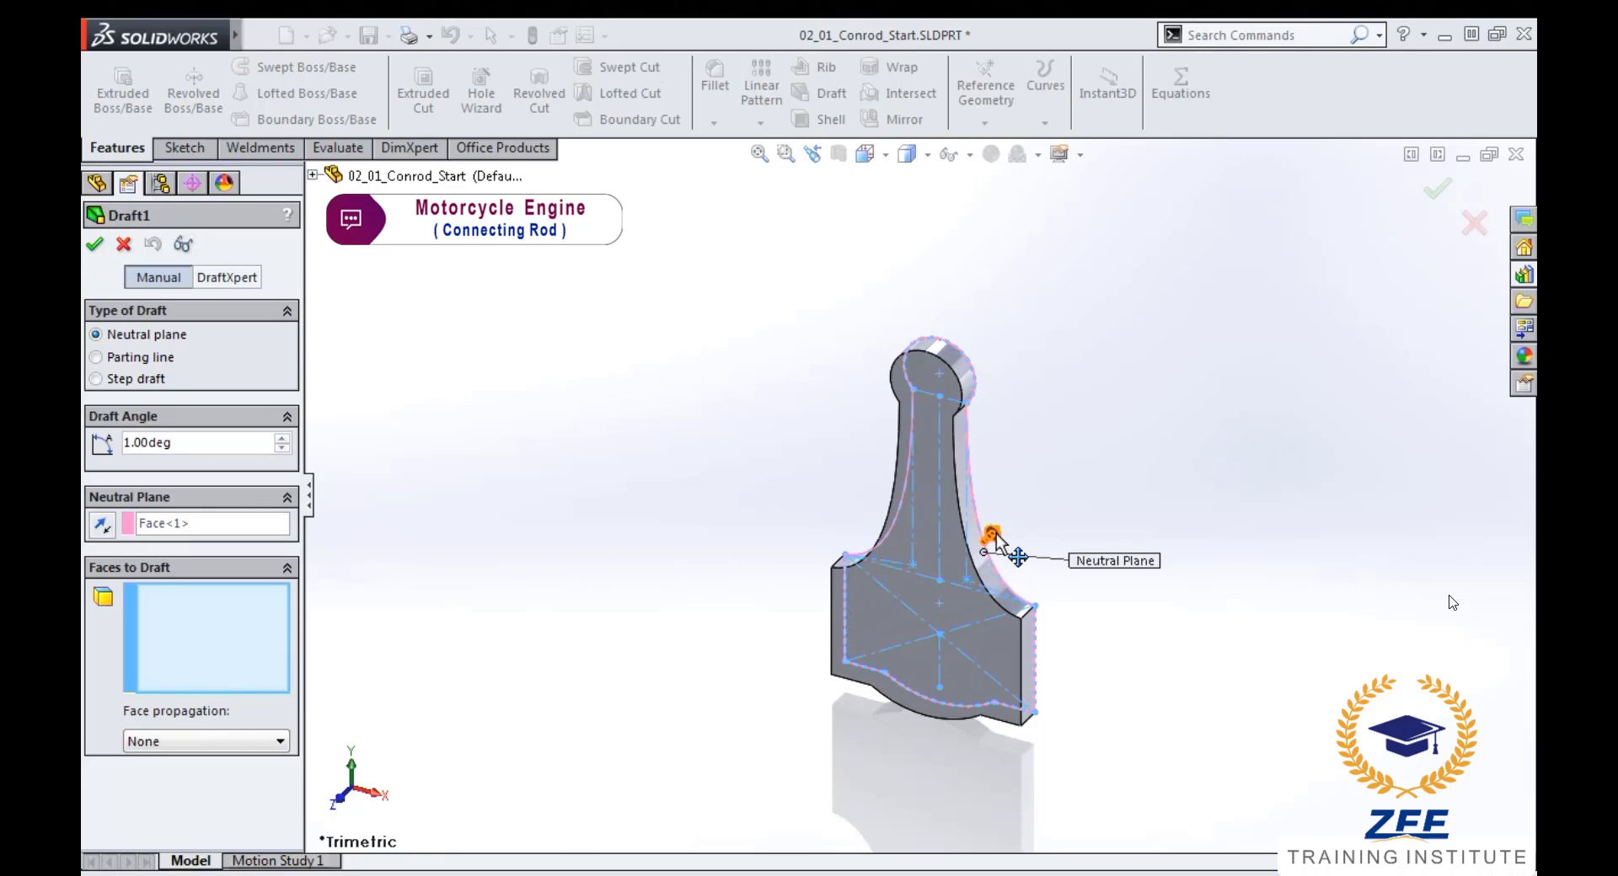
{"action": "left_click", "coordinate": [102, 524]}
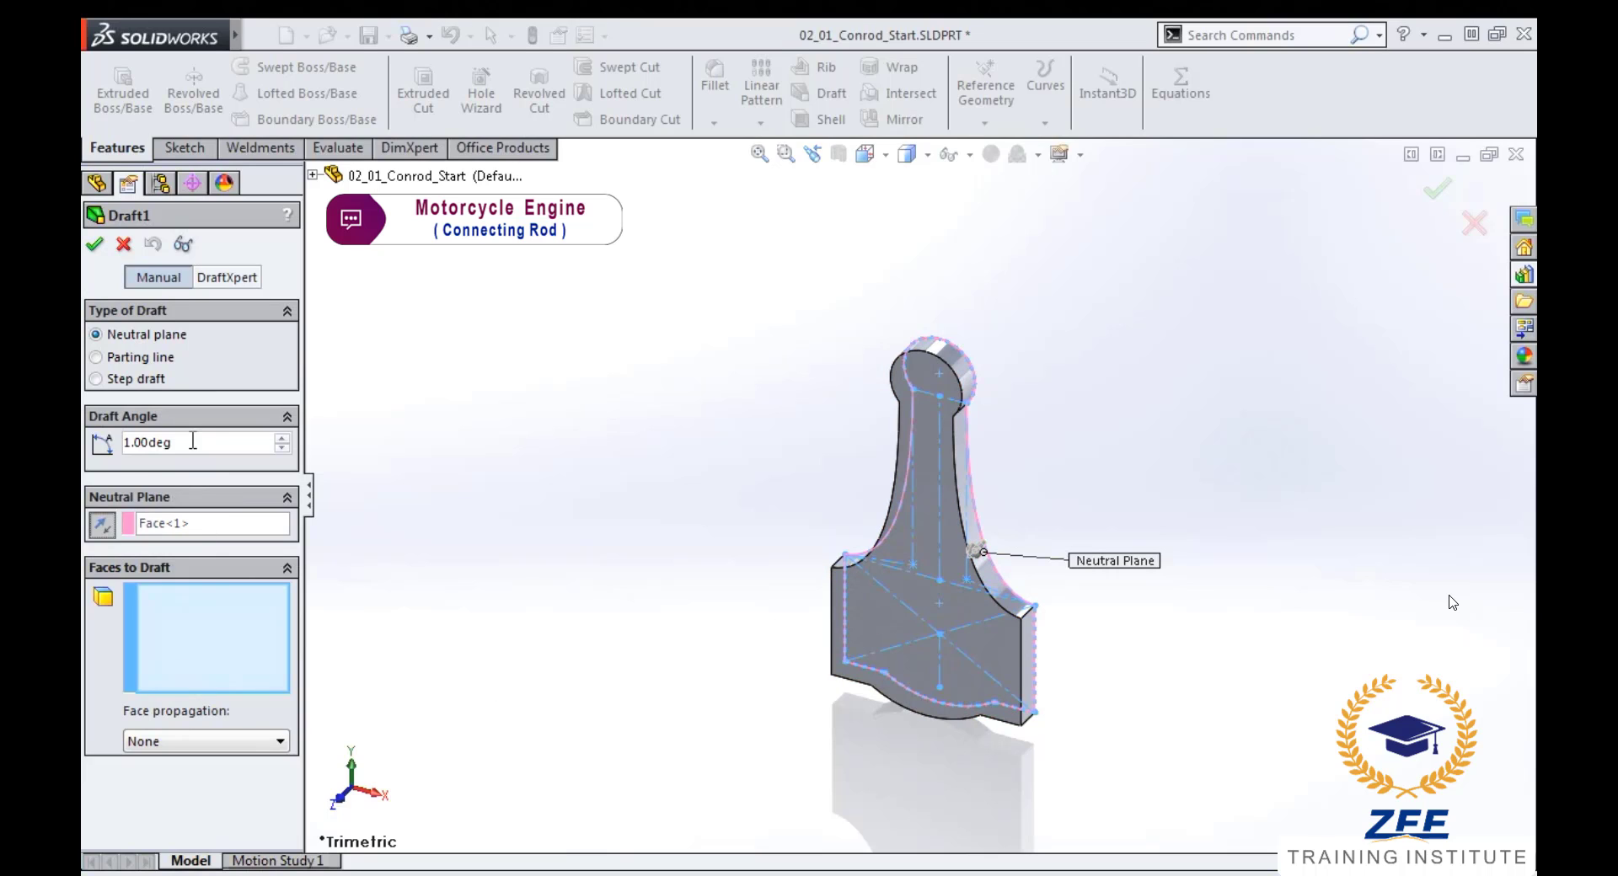
{"action": "double_click", "coordinate": [130, 443]}
{"action": "type", "text": "5"}
{"action": "key", "text": "Return"}
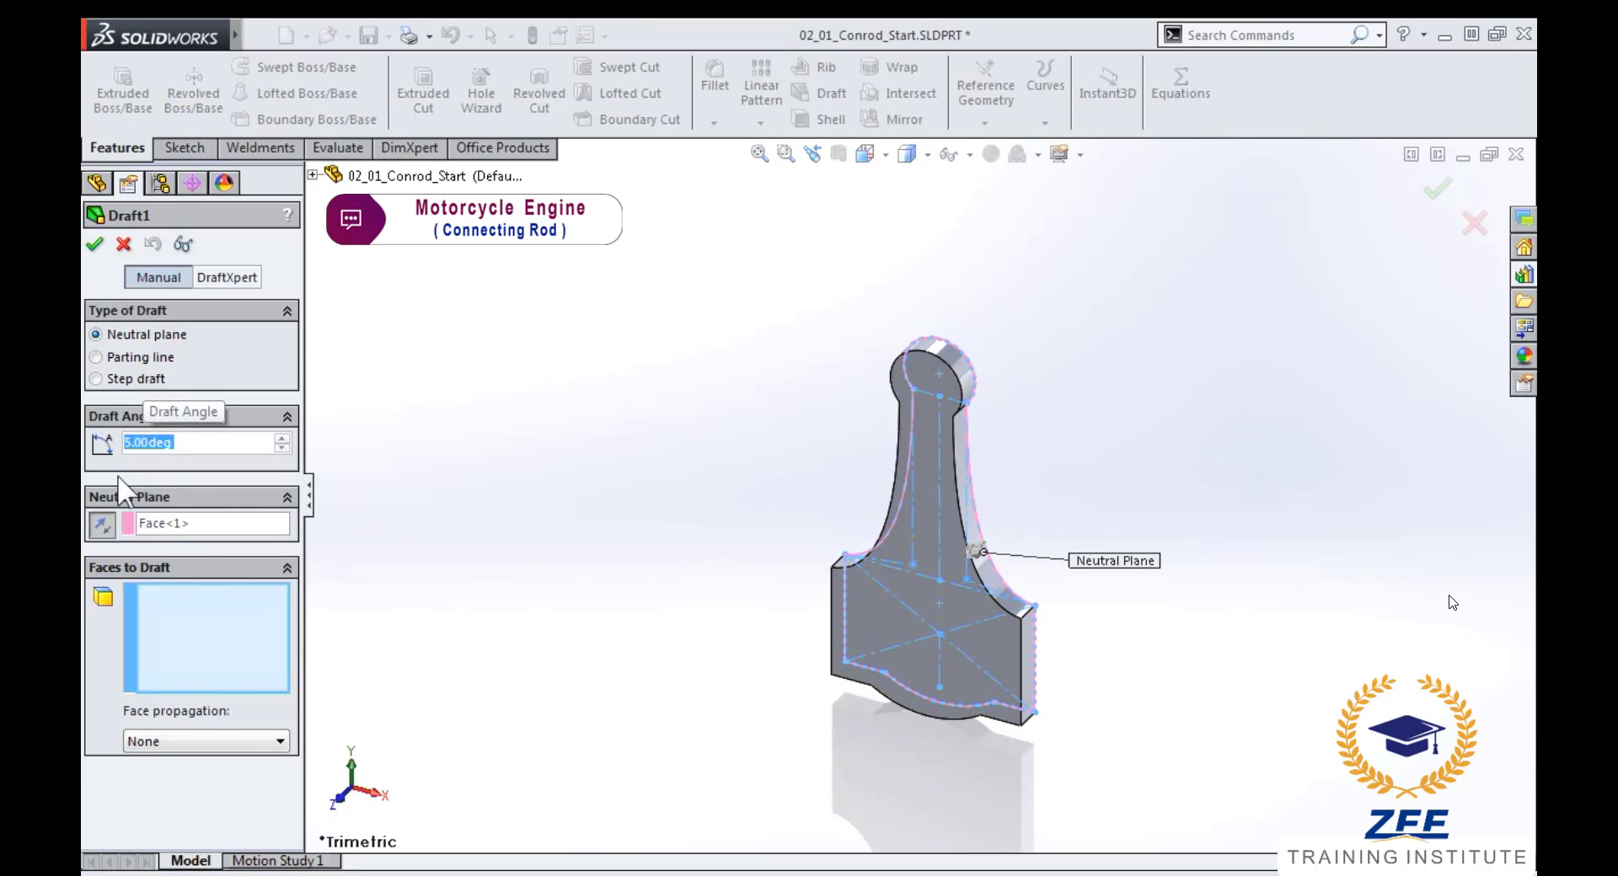
- Apply the draft to the three curved side faces and accept Draft1
{"action": "left_click", "coordinate": [192, 640]}
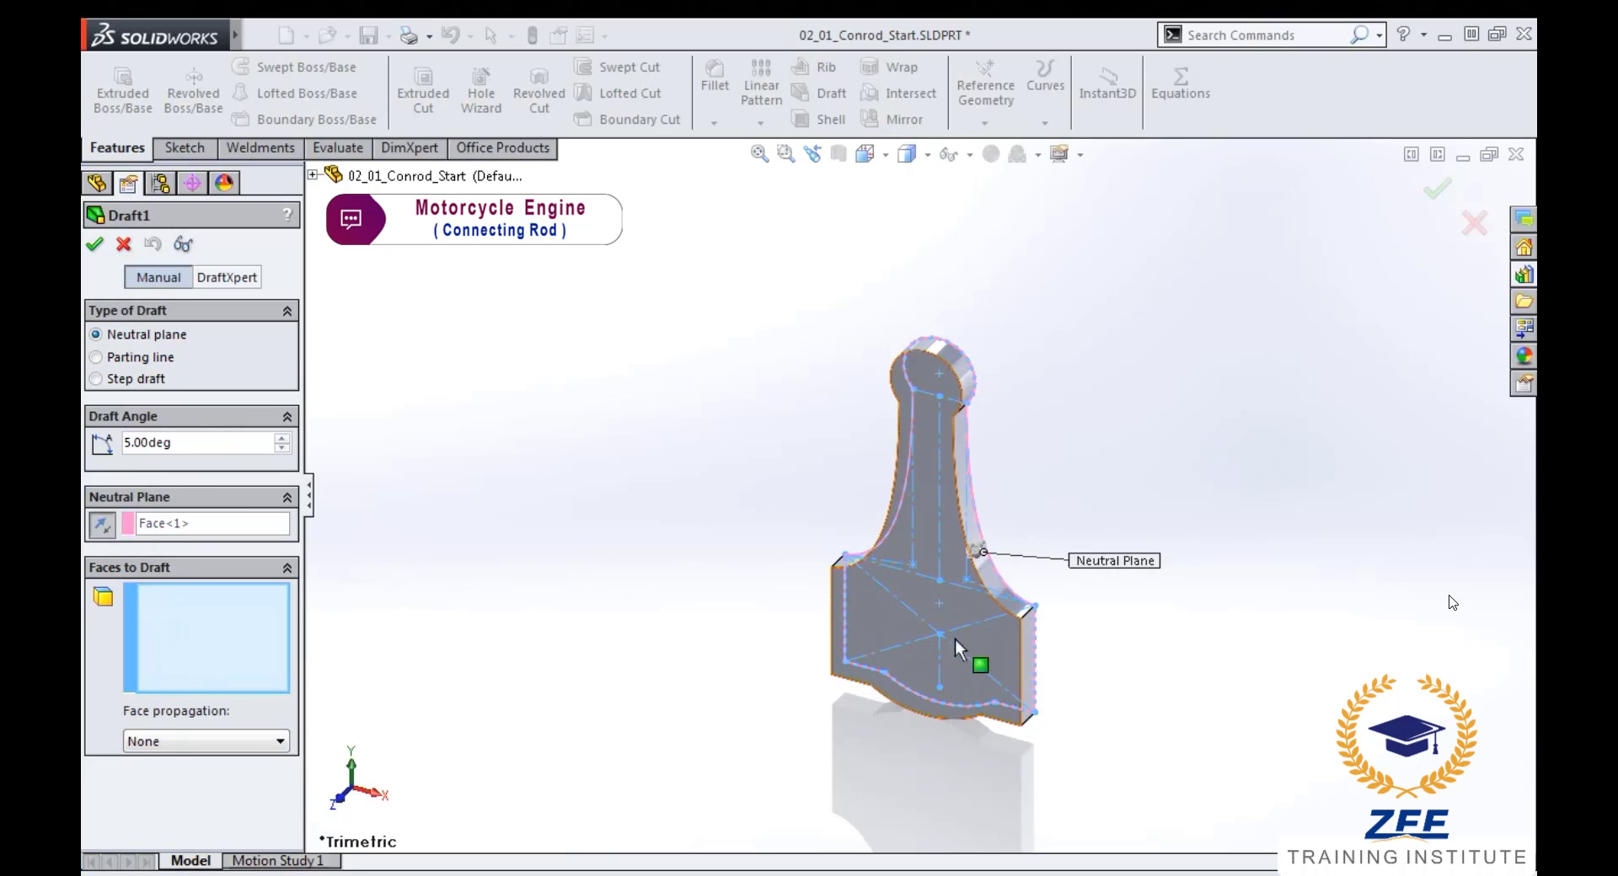
{"action": "left_click", "coordinate": [1008, 602]}
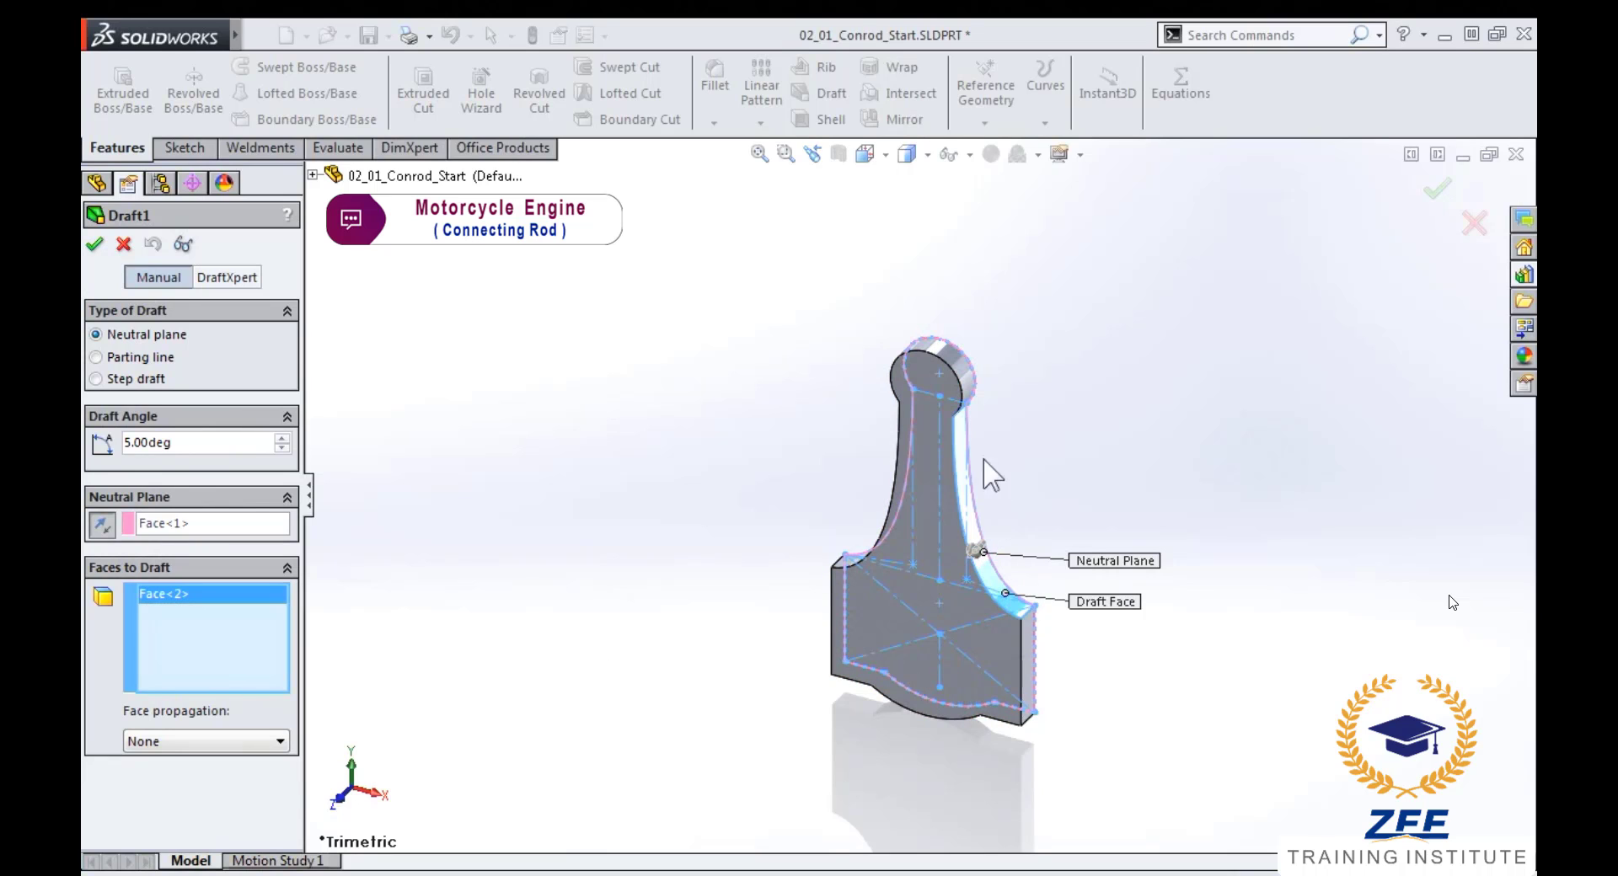
{"action": "left_click", "coordinate": [967, 380]}
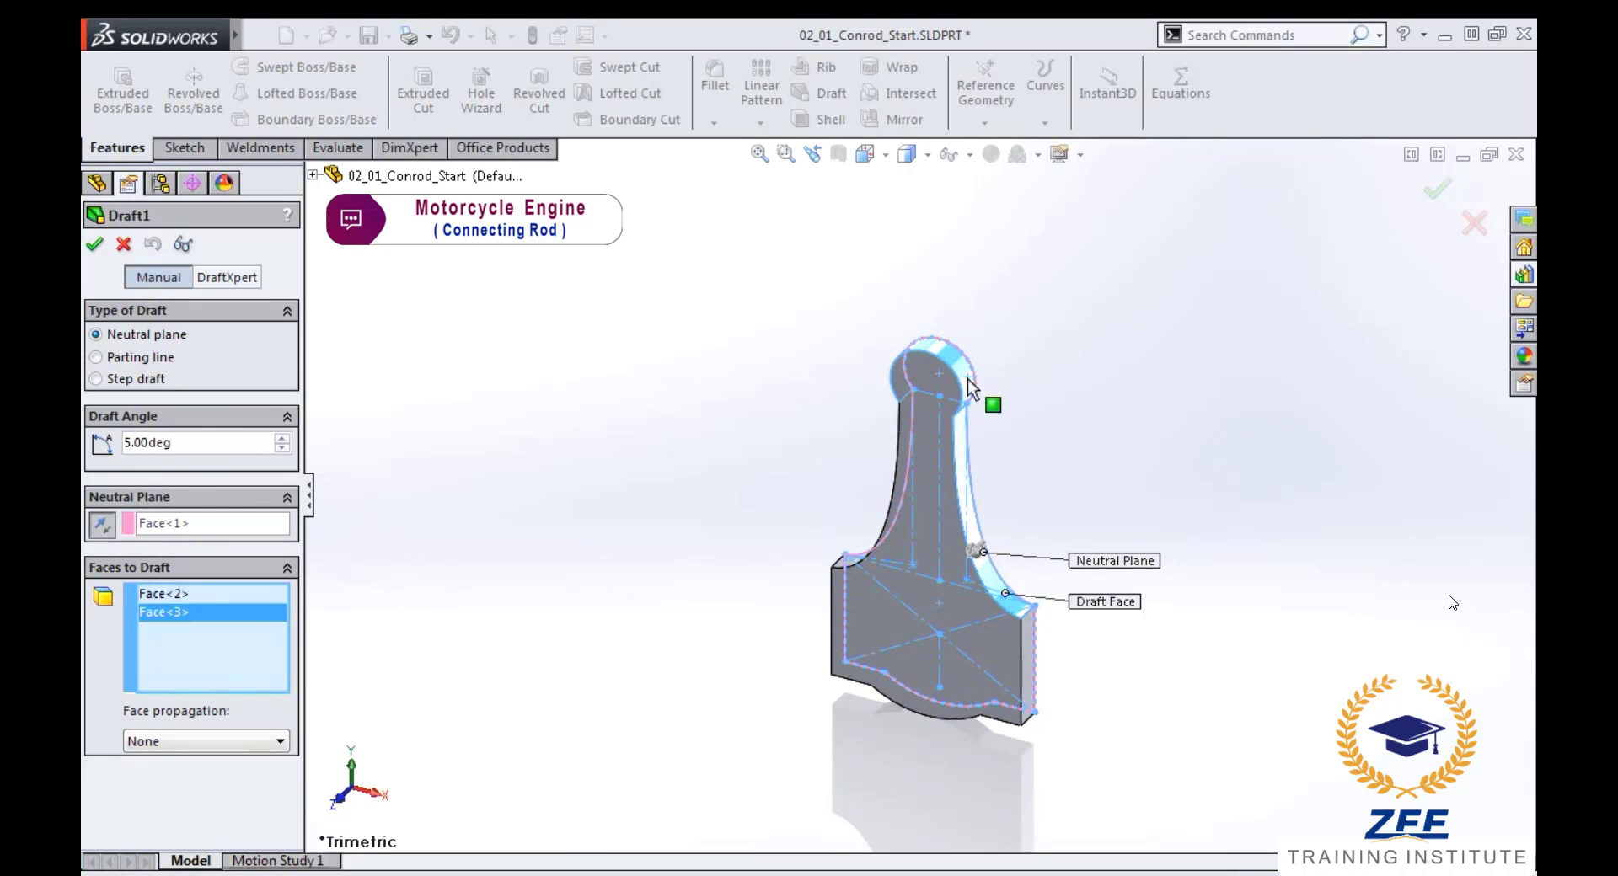
{"action": "left_click", "coordinate": [846, 563]}
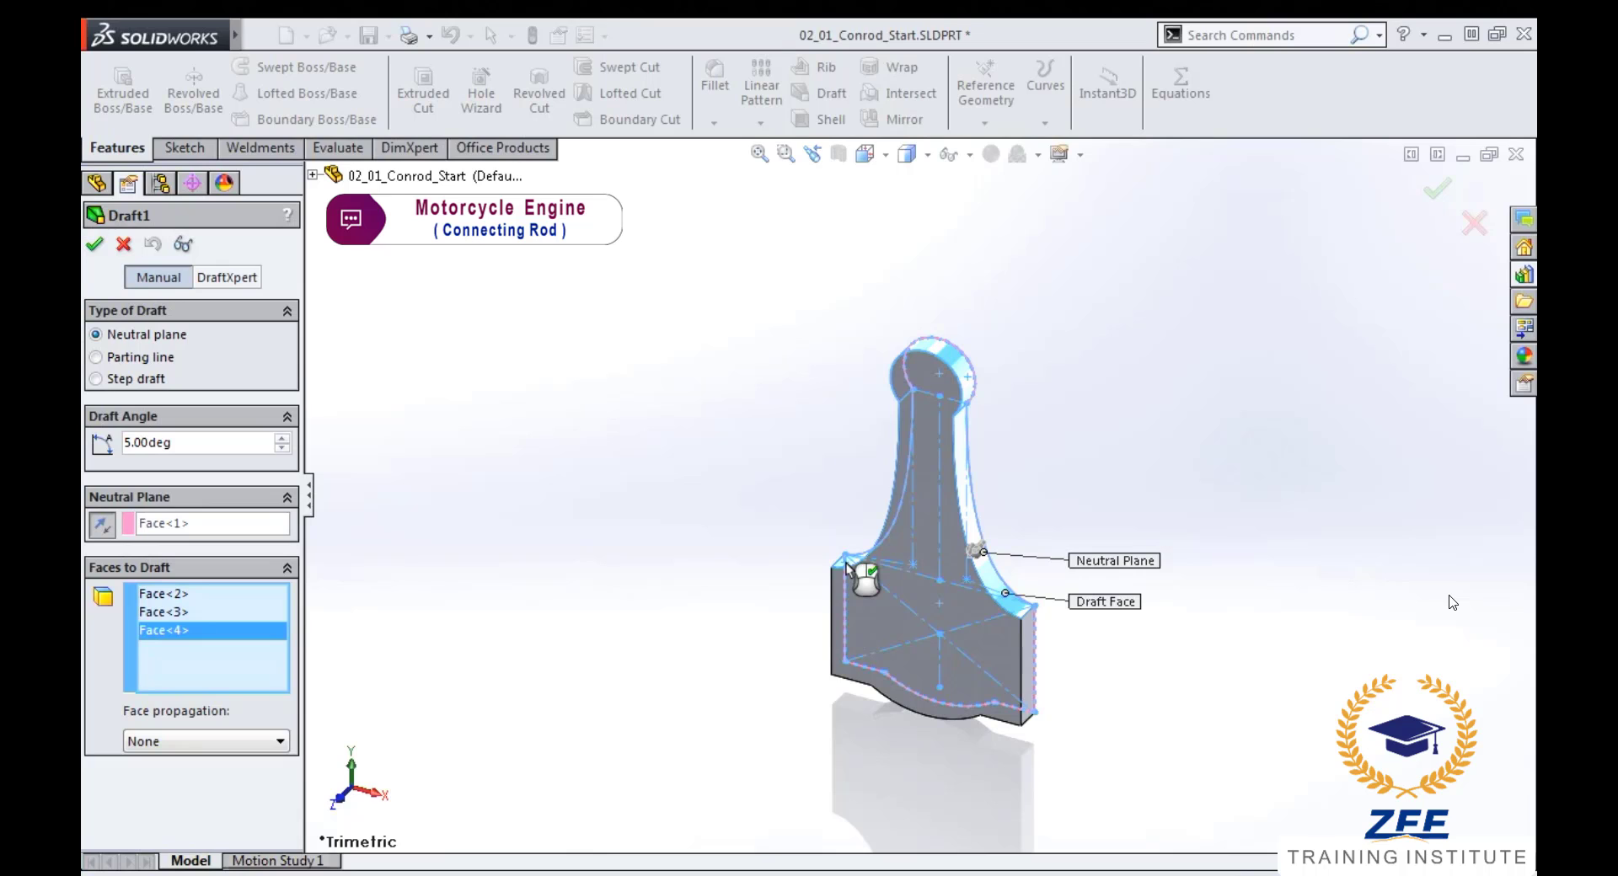
{"action": "right_click", "coordinate": [847, 569]}
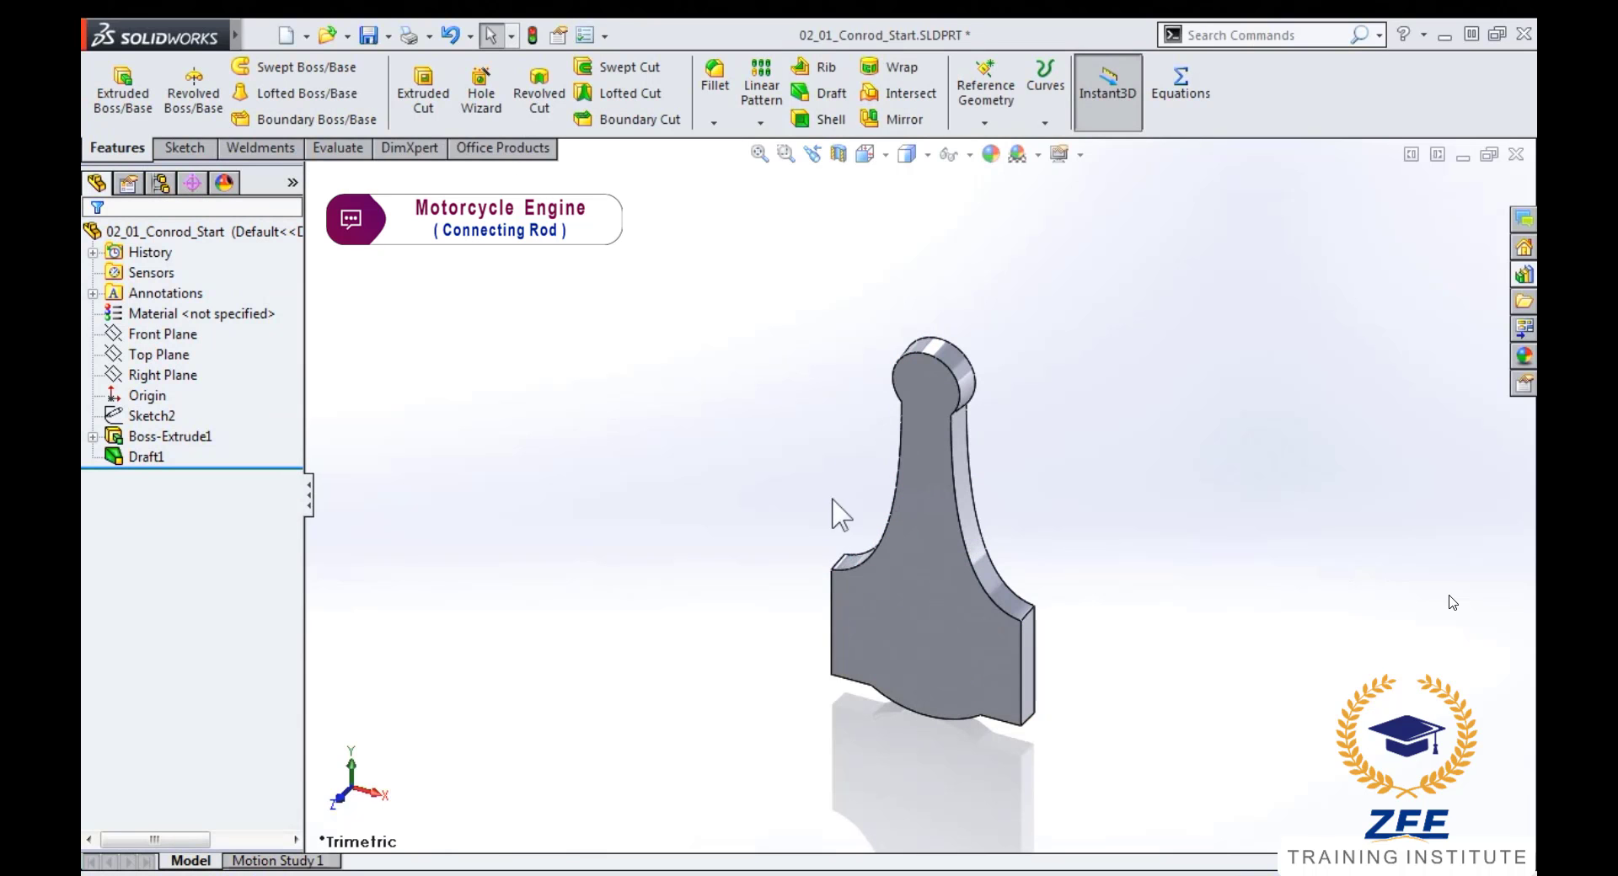
- Sketch a Ø75 circle centred at the origin on the Front Plane
{"action": "mouse_move", "coordinate": [991, 634]}
{"action": "middle_mouse_down"}
{"action": "mouse_move", "coordinate": [1046, 516]}
{"action": "mouse_move", "coordinate": [1036, 571]}
{"action": "middle_mouse_up"}
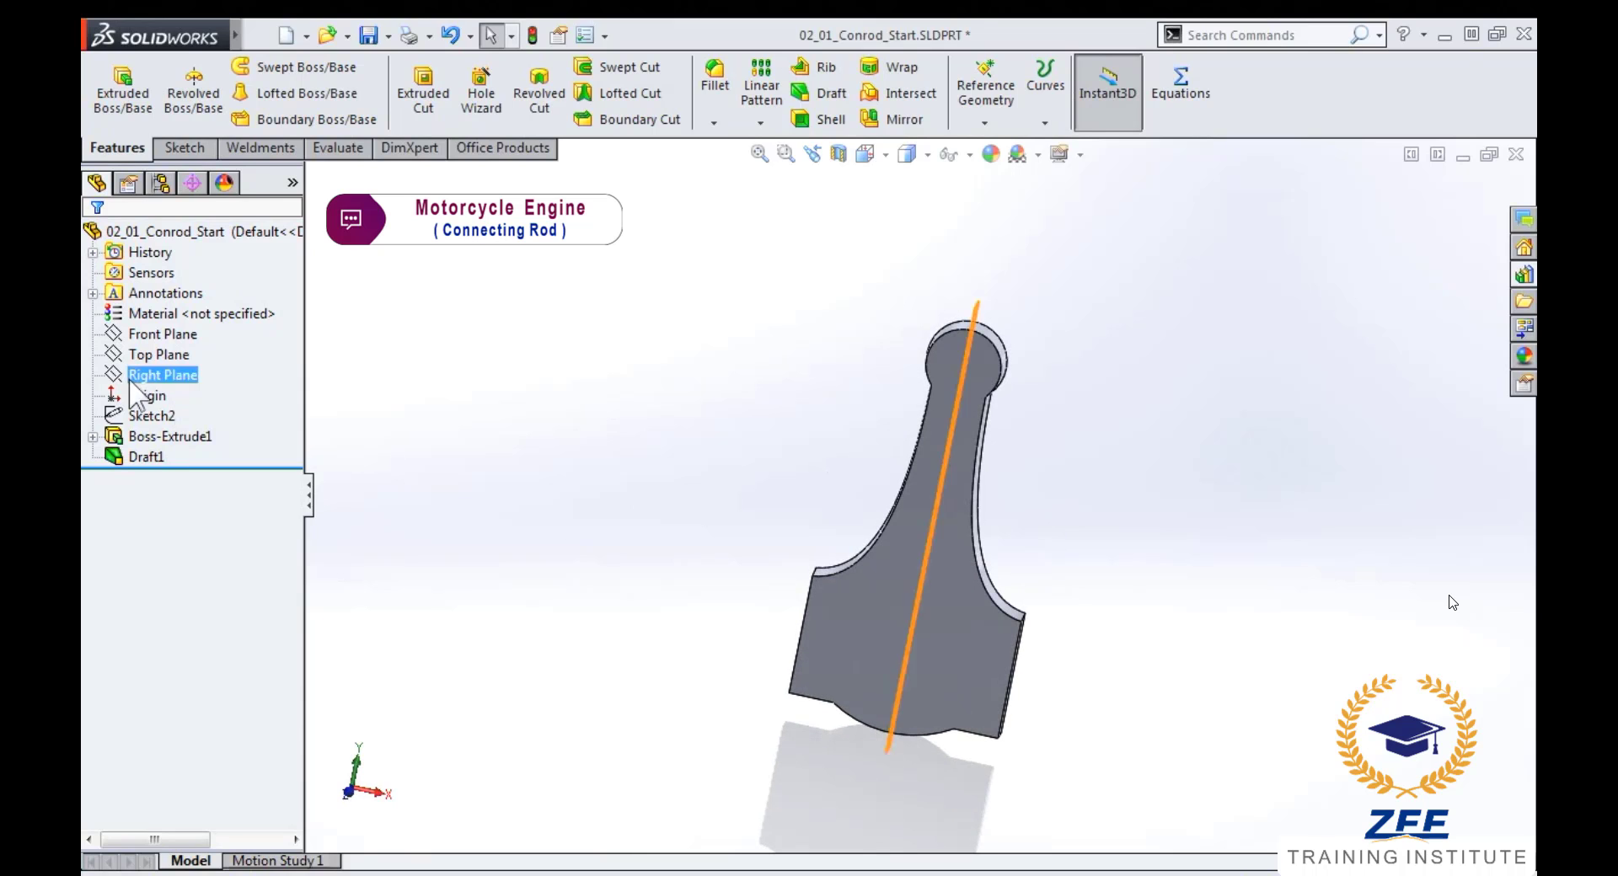
{"action": "left_click", "coordinate": [139, 356]}
{"action": "left_click", "coordinate": [162, 334]}
{"action": "left_click", "coordinate": [144, 304]}
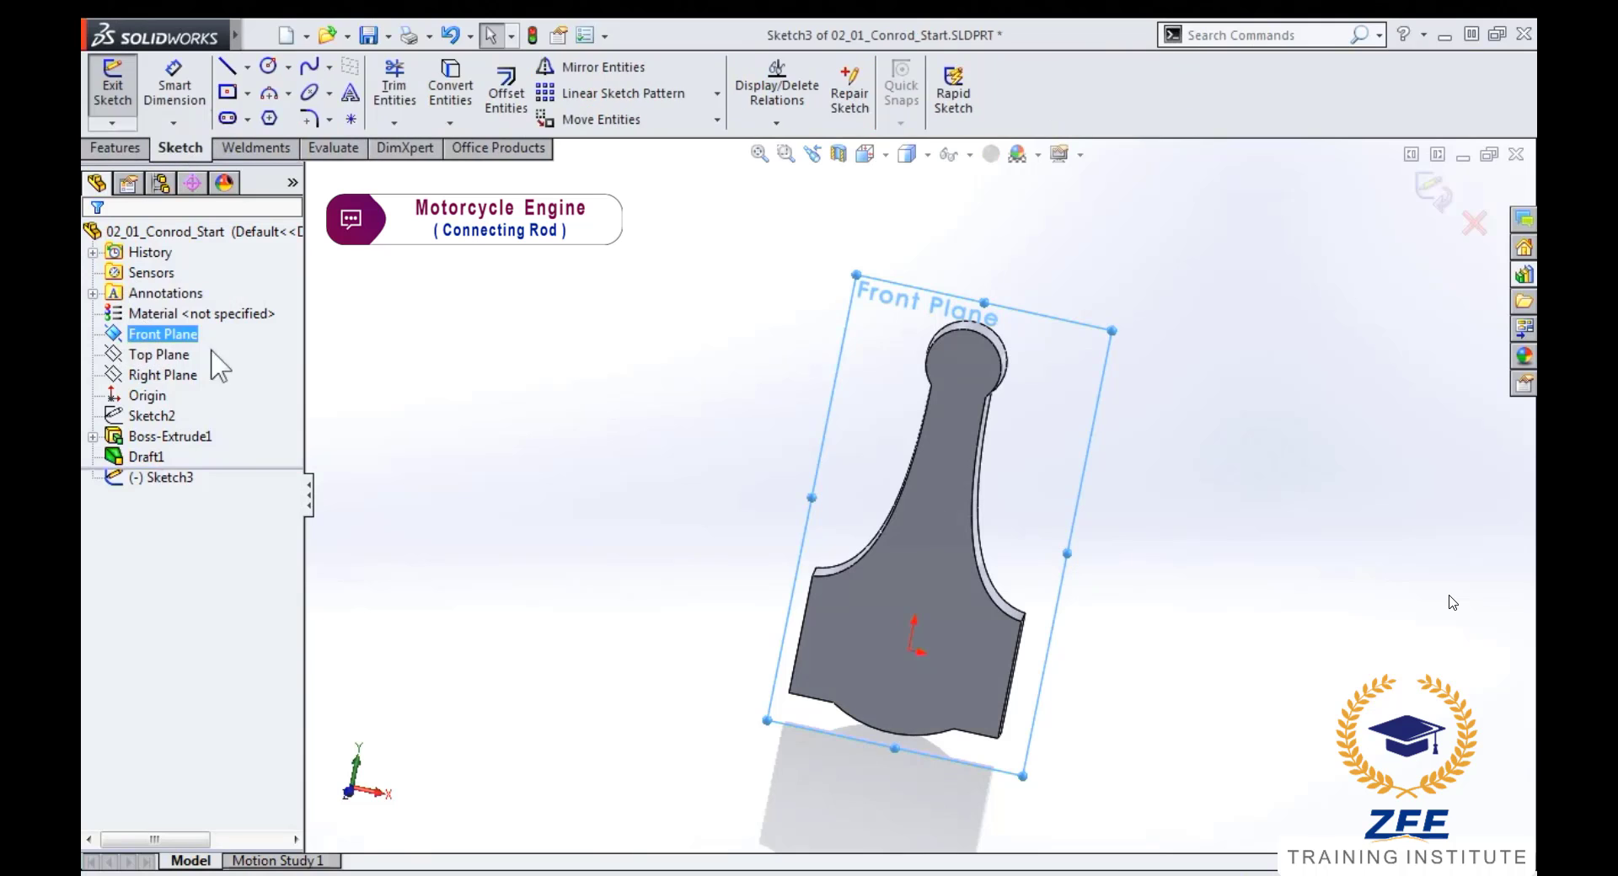
{"action": "left_click", "coordinate": [527, 422]}
{"action": "left_click", "coordinate": [913, 650]}
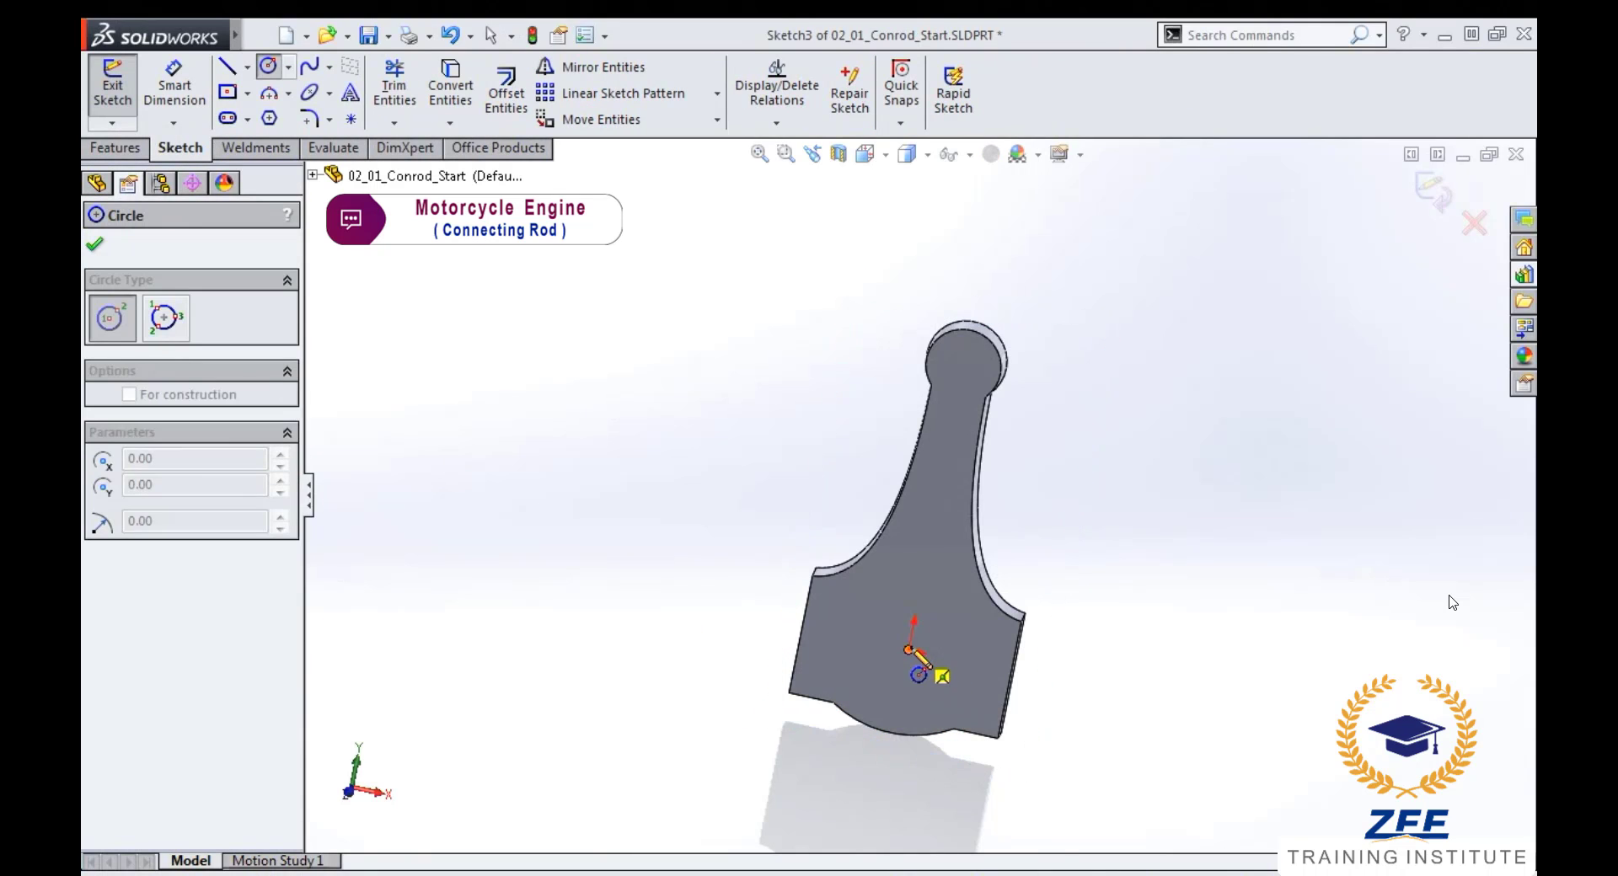
{"action": "left_click", "coordinate": [955, 634]}
{"action": "key", "text": "Escape"}
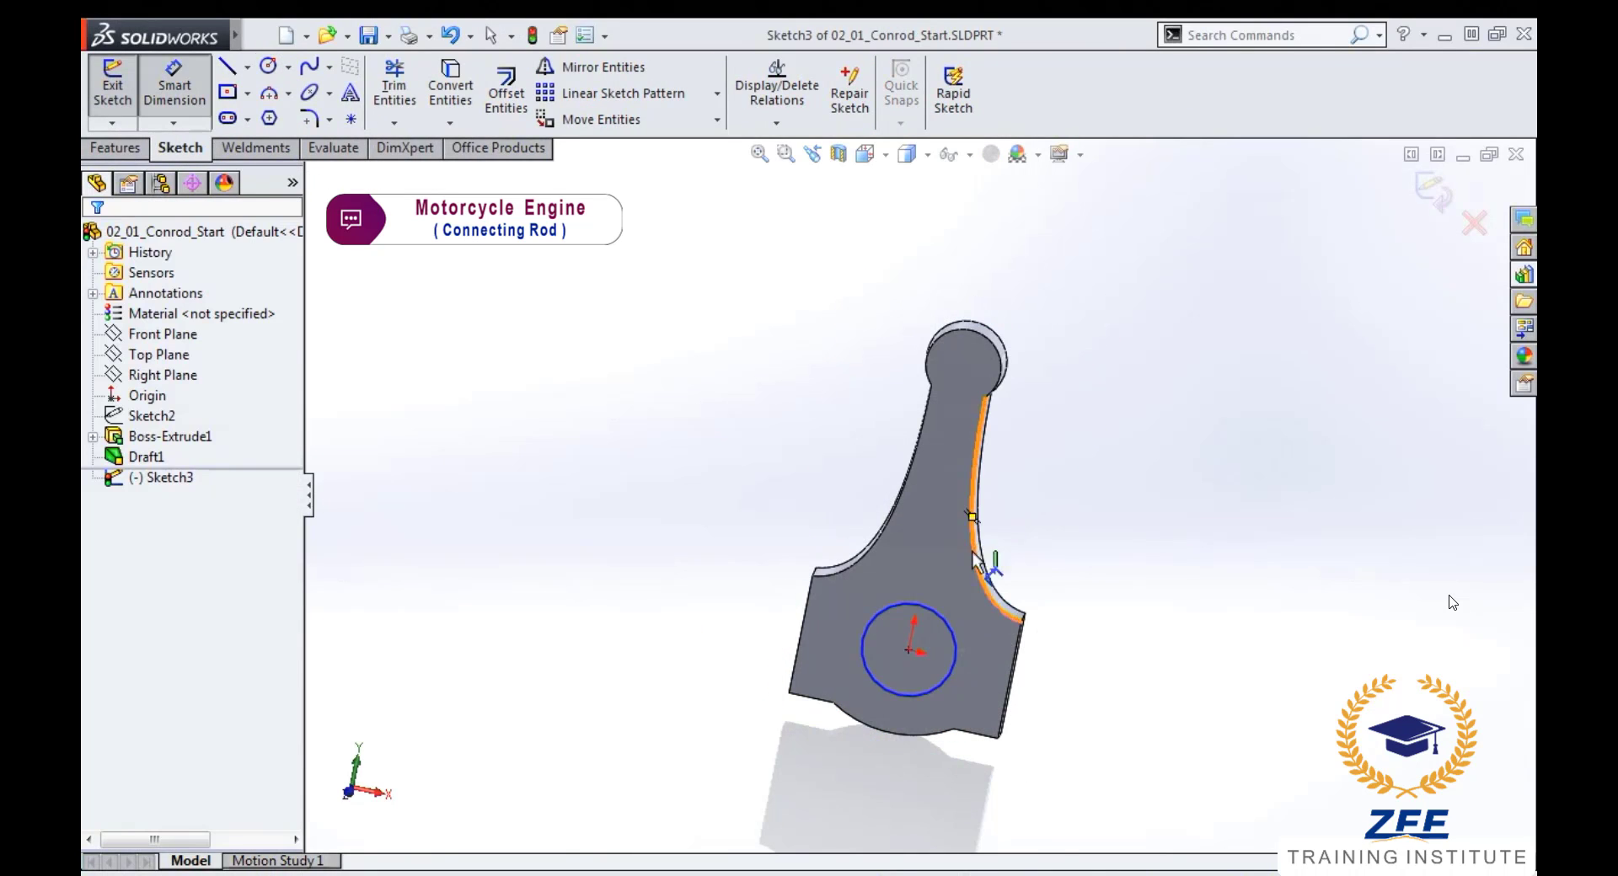
{"action": "left_click", "coordinate": [947, 620]}
{"action": "left_click", "coordinate": [1044, 616]}
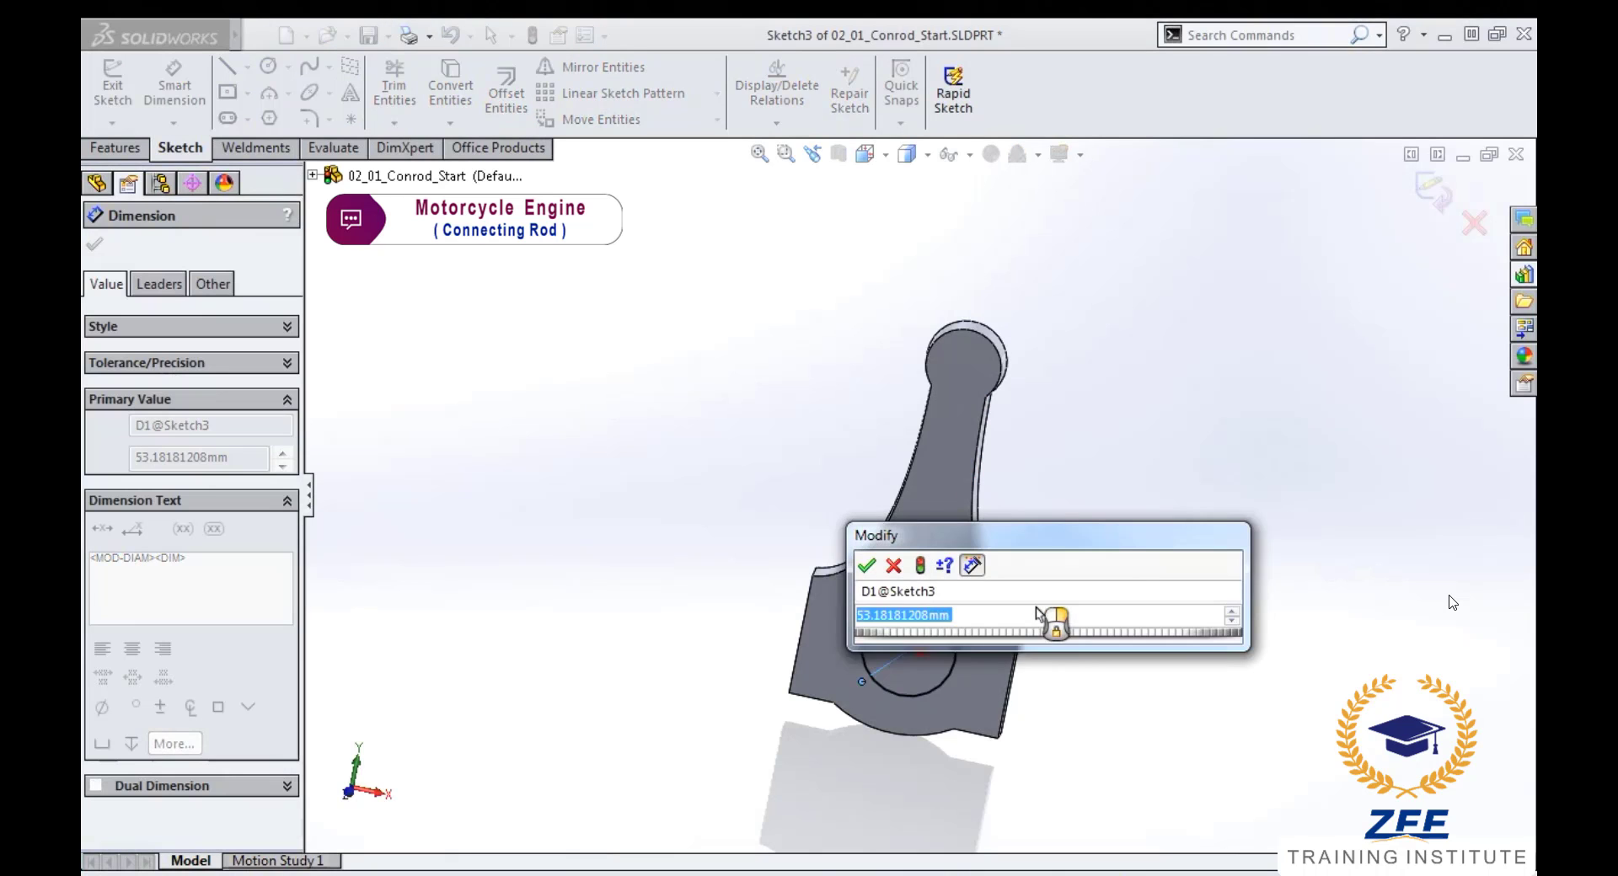
{"action": "type", "text": "75"}
{"action": "key", "text": "Return"}
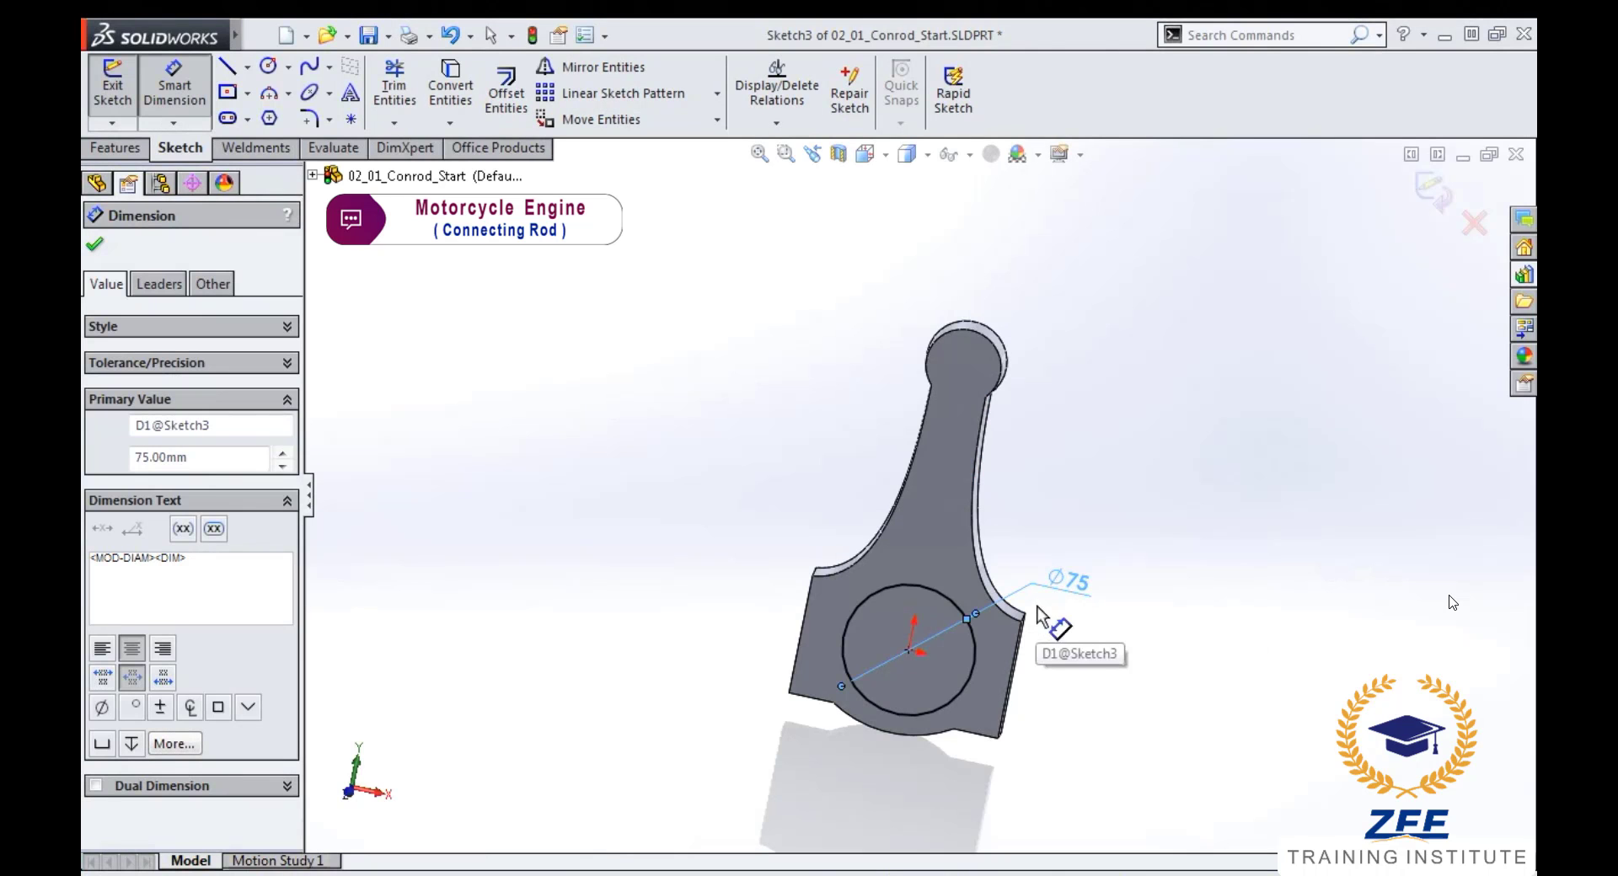
- Extrude the Ø75 circle 21 mm into a boss
{"action": "left_click", "coordinate": [116, 147]}
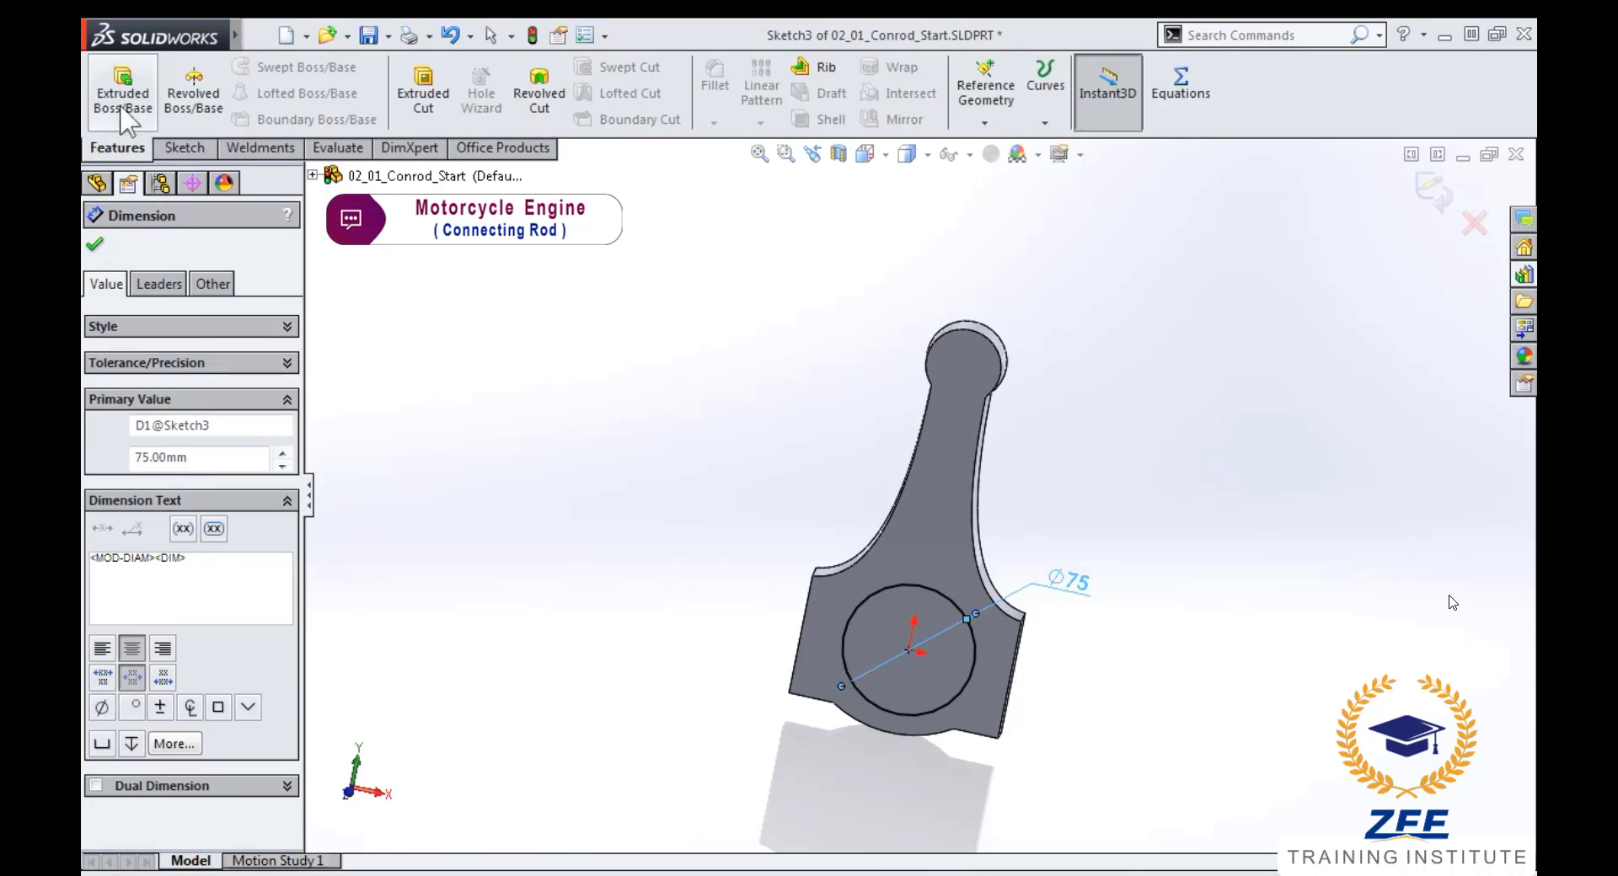
{"action": "left_click", "coordinate": [122, 97]}
{"action": "middle_click_drag", "start_coordinate": [741, 461], "coordinate": [670, 443]}
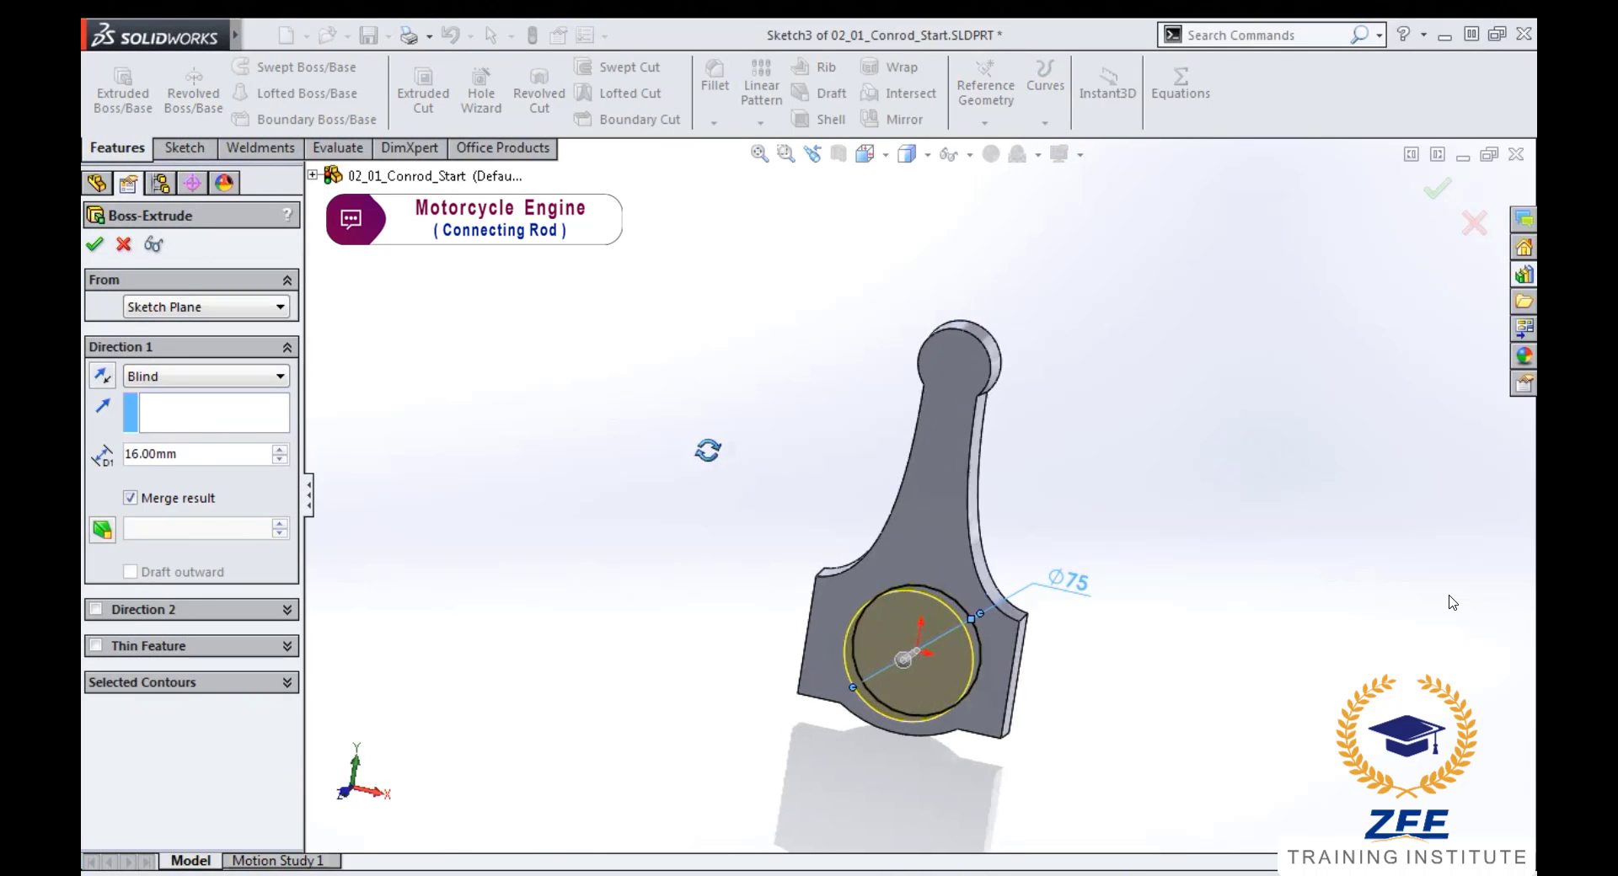
{"action": "double_click", "coordinate": [147, 454]}
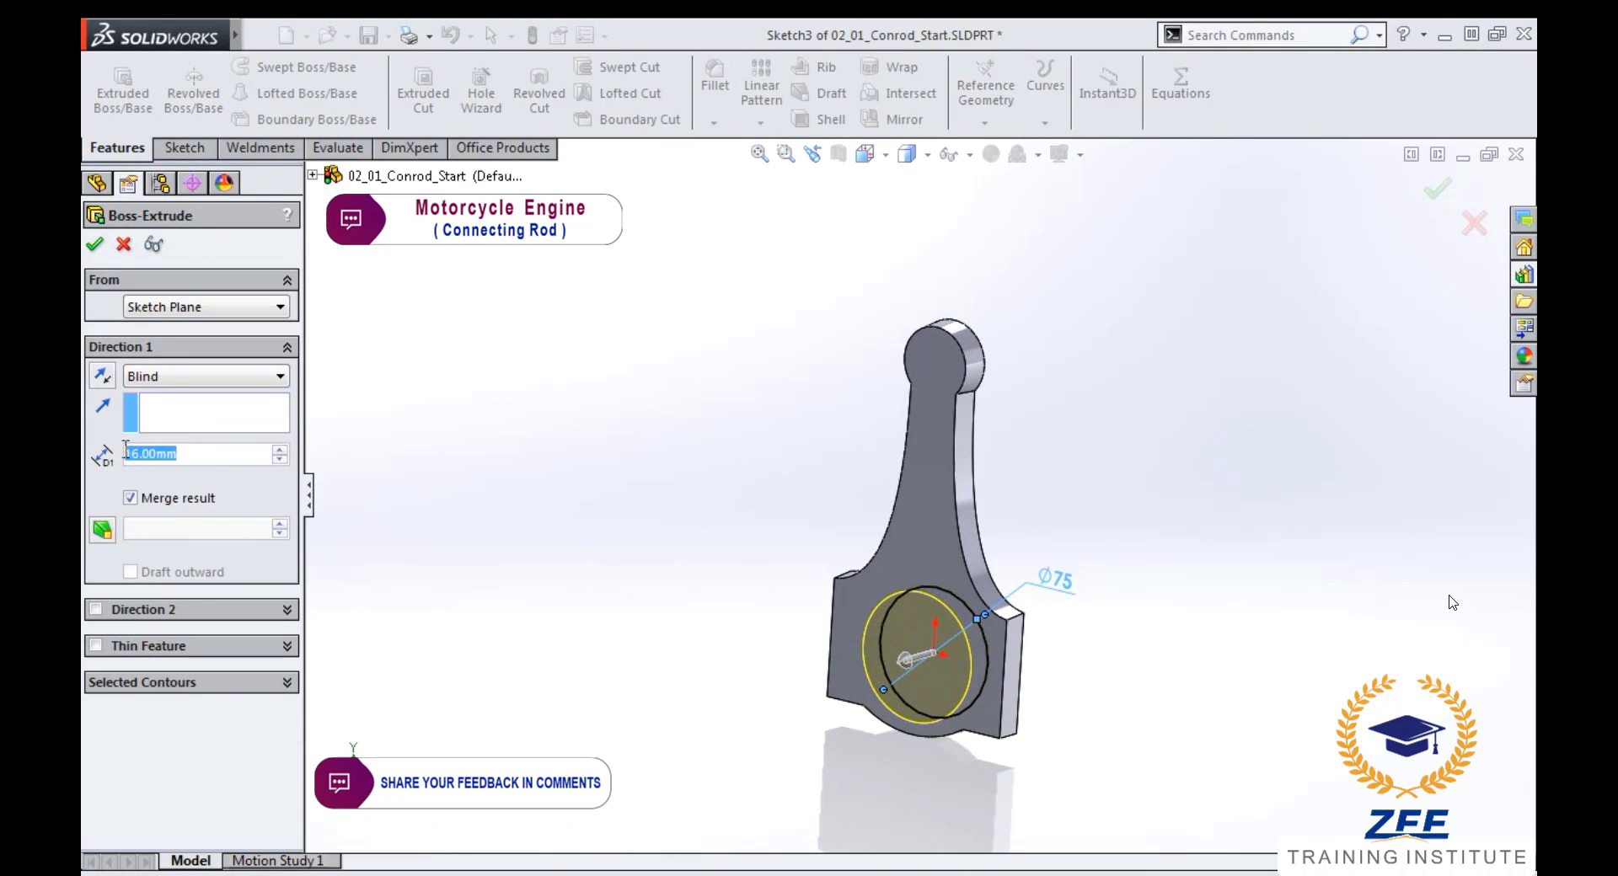
{"action": "type", "text": "21"}
{"action": "key", "text": "Return"}
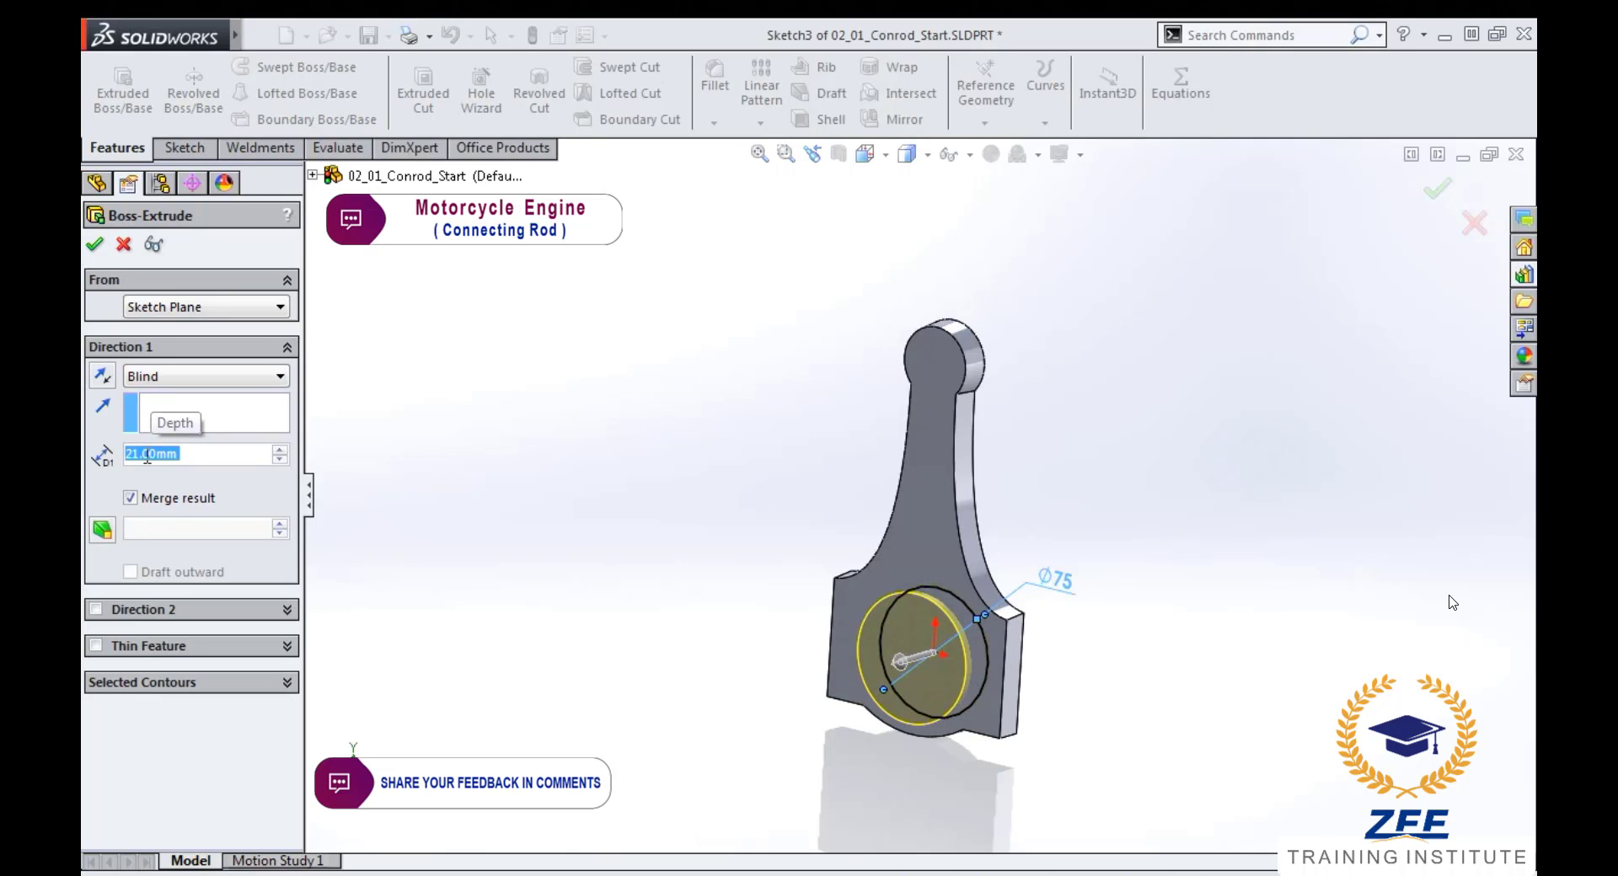
{"action": "key", "text": "Return"}
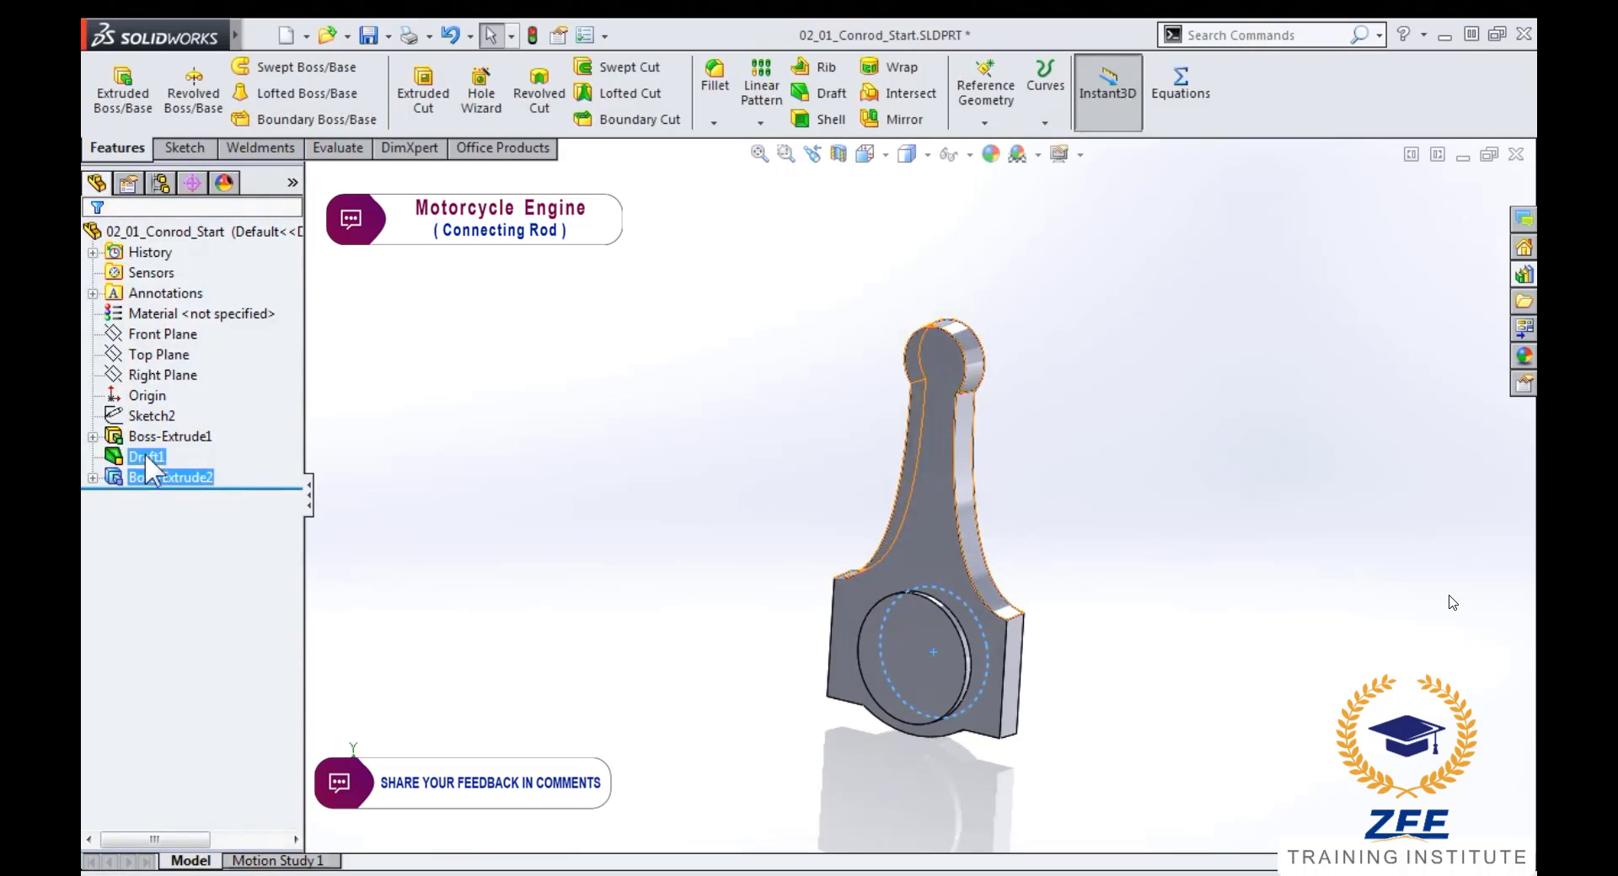
- Start an extruded cut from Sketch2 at the rod's front face, 5 mm deep
{"action": "right_click_drag", "start_coordinate": [625, 445], "coordinate": [694, 459]}
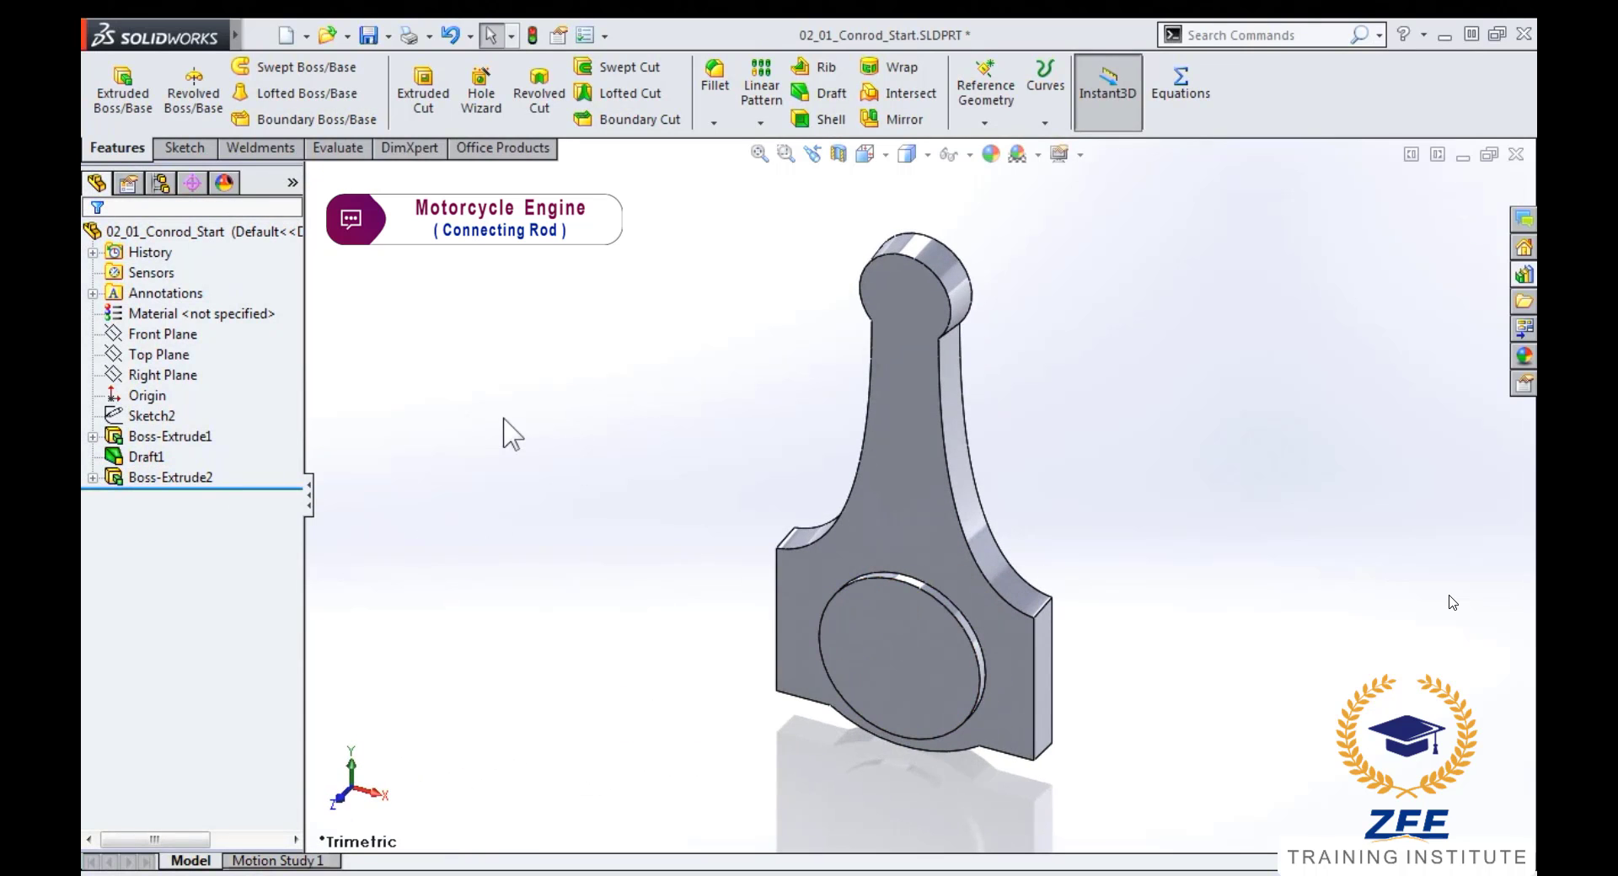
{"action": "left_click", "coordinate": [118, 416]}
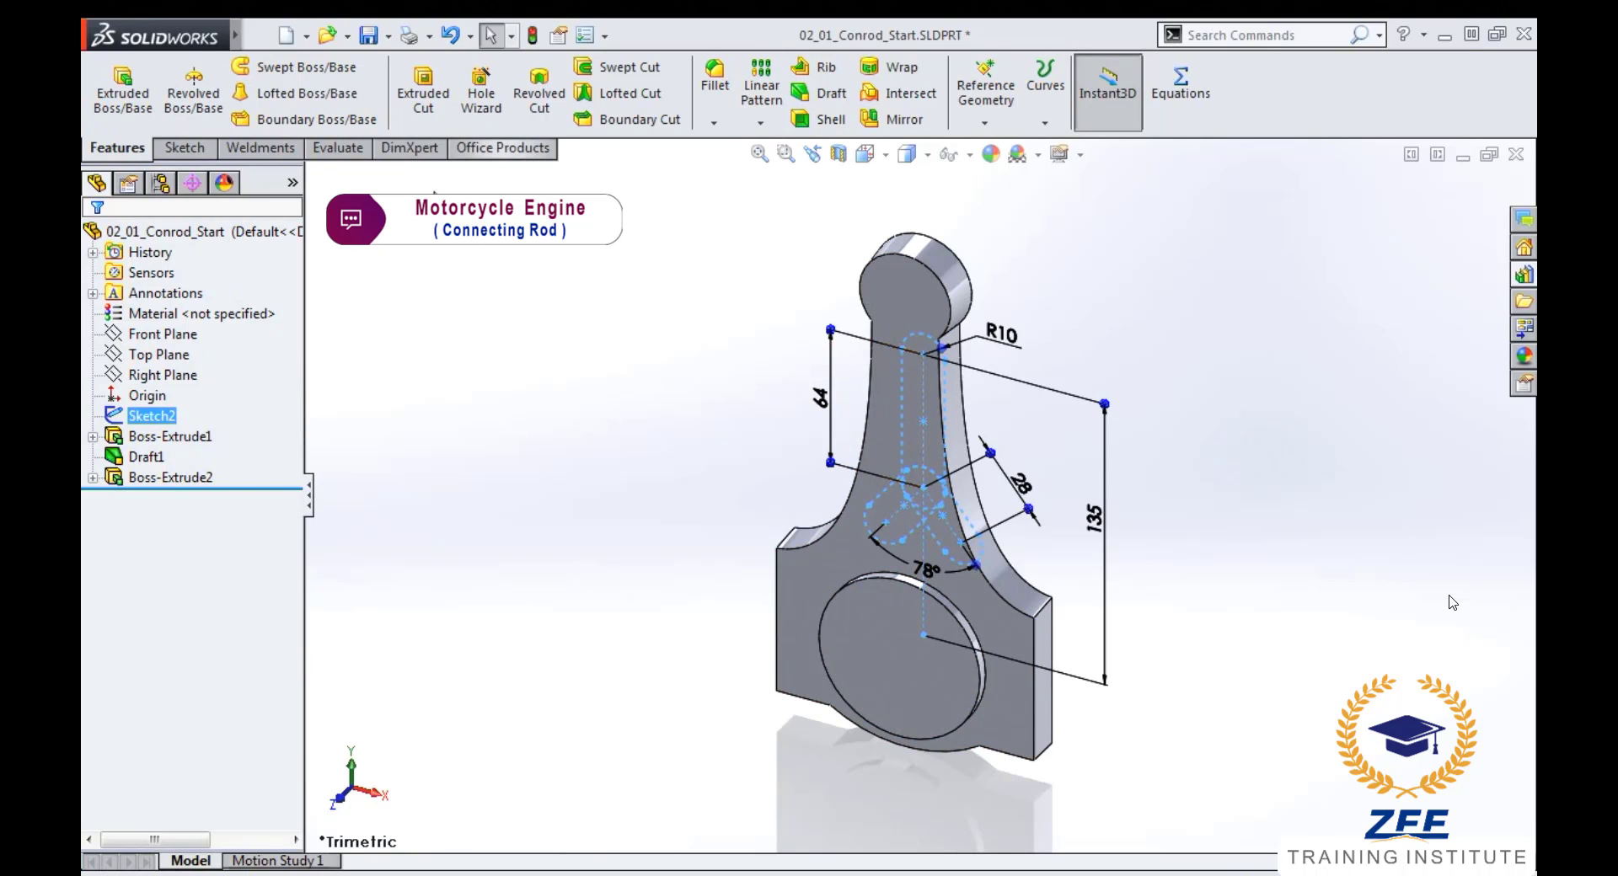
{"action": "left_click", "coordinate": [419, 91]}
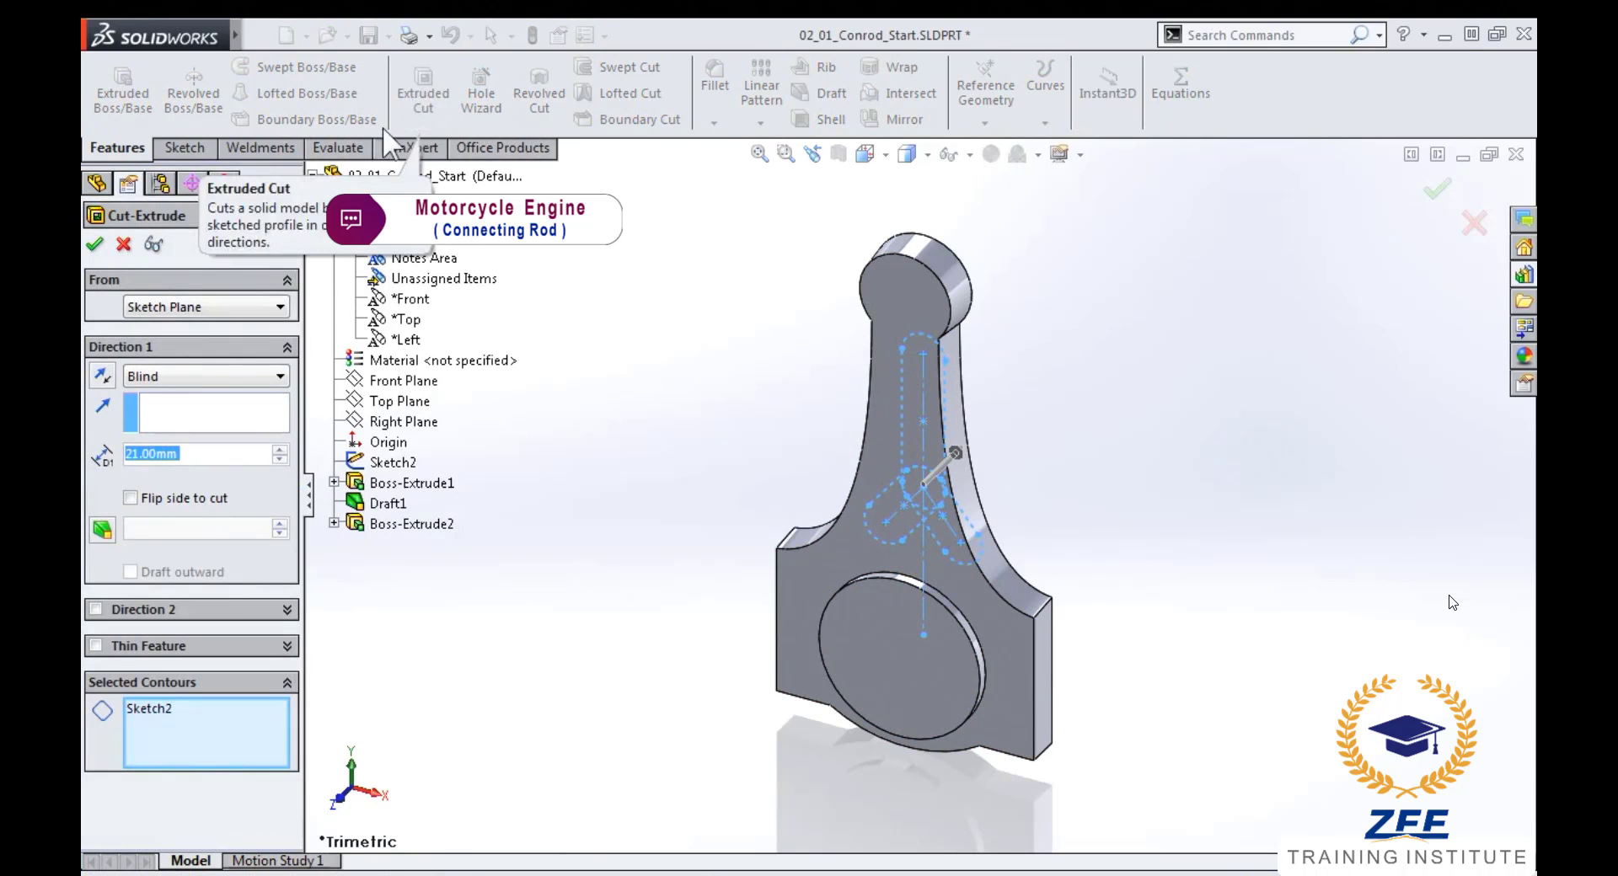
{"action": "left_click", "coordinate": [272, 307]}
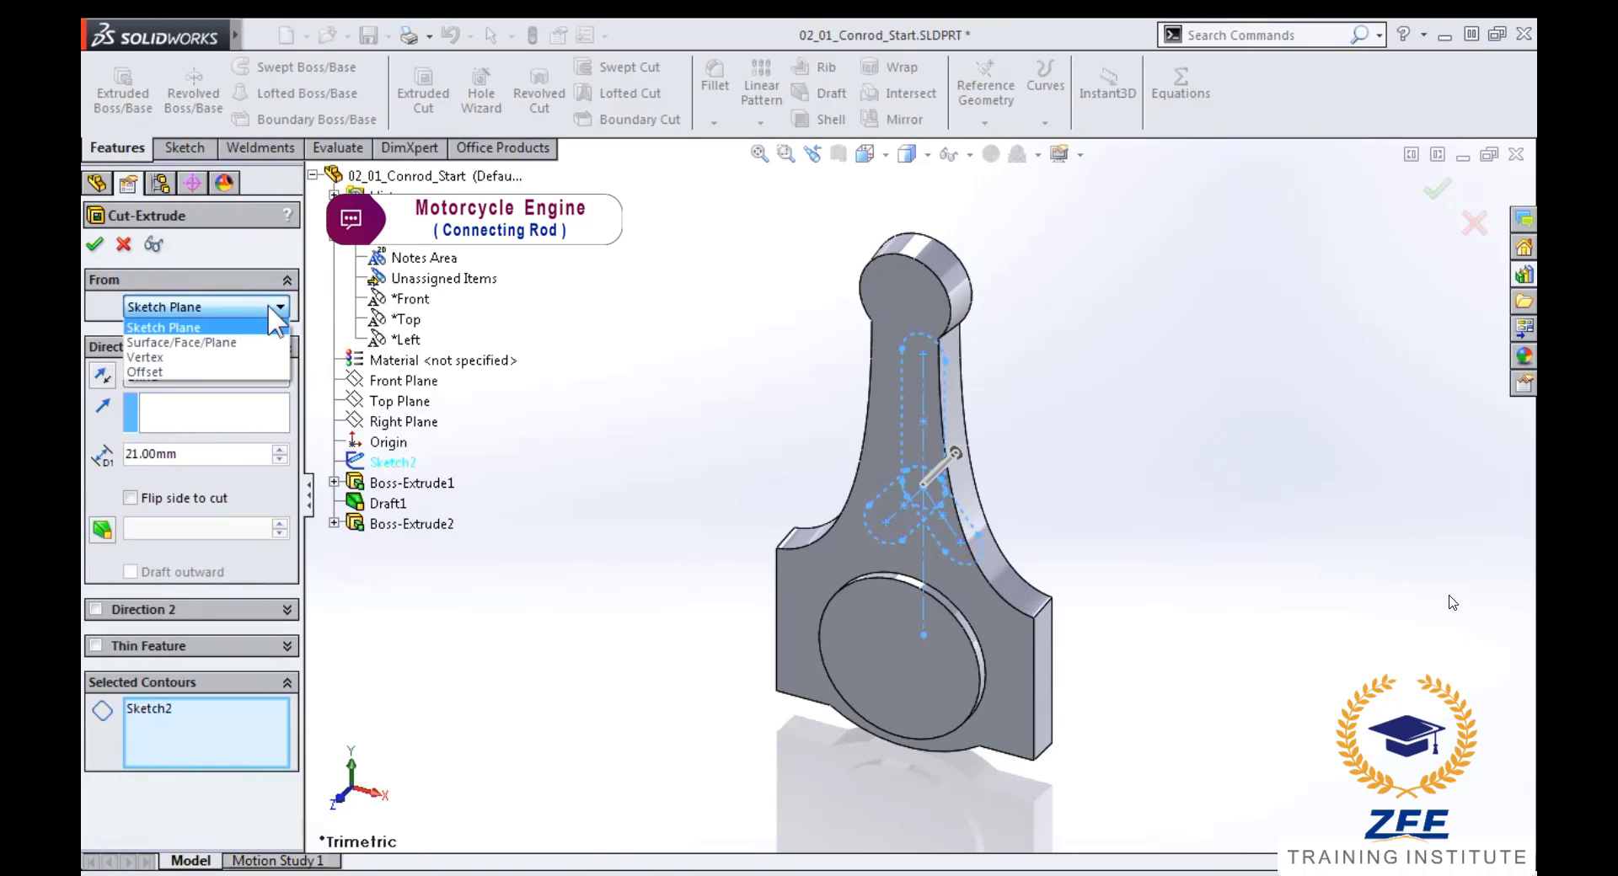
{"action": "left_click", "coordinate": [233, 342]}
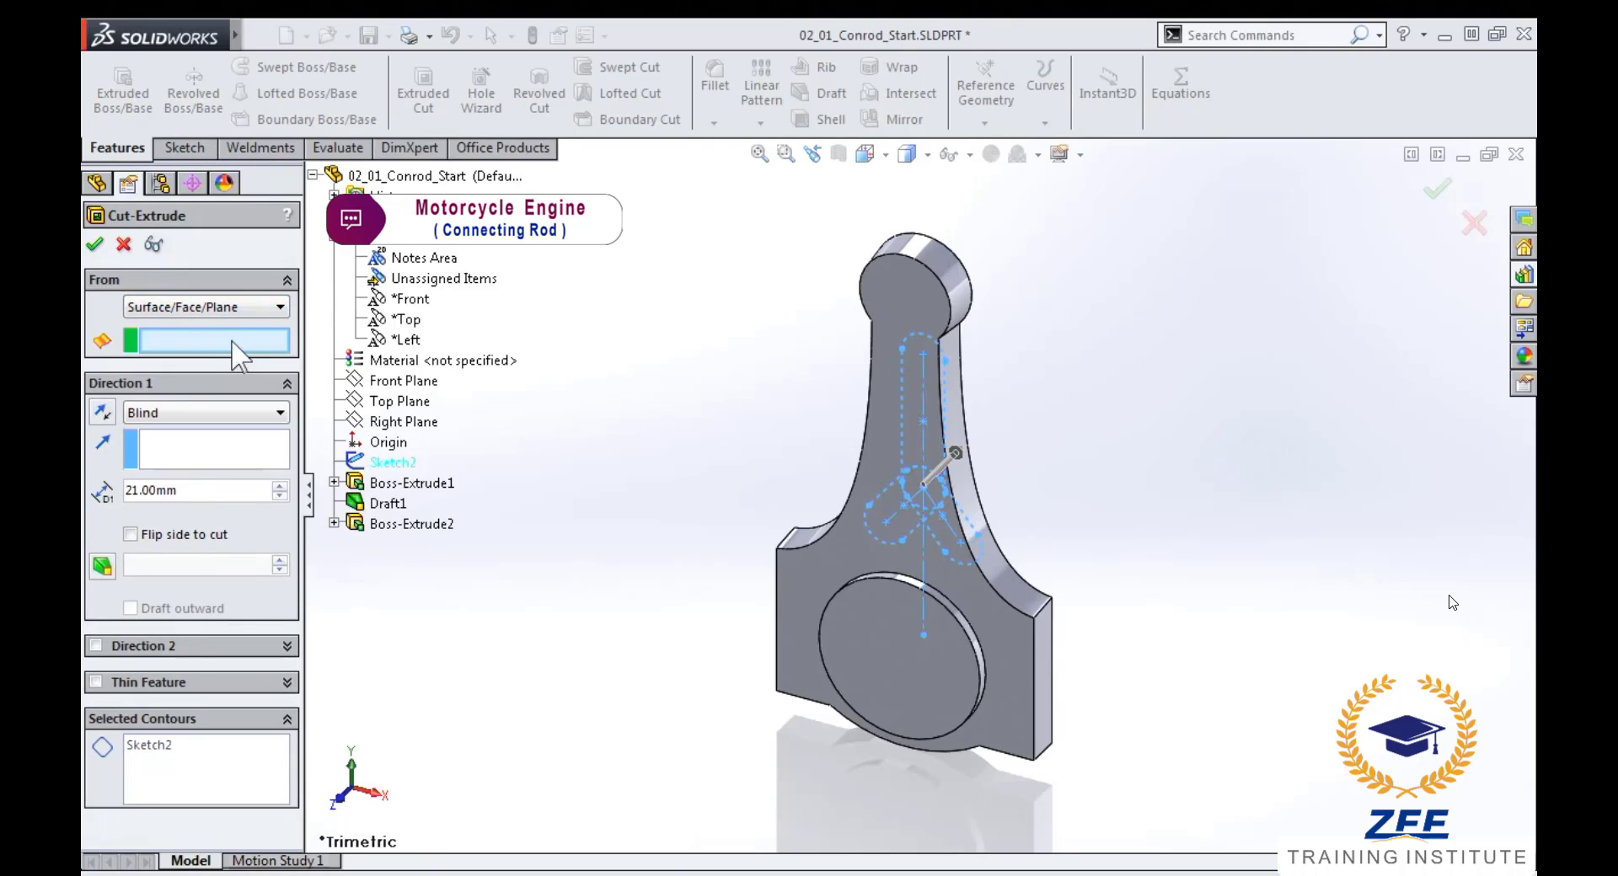
{"action": "left_click", "coordinate": [818, 576]}
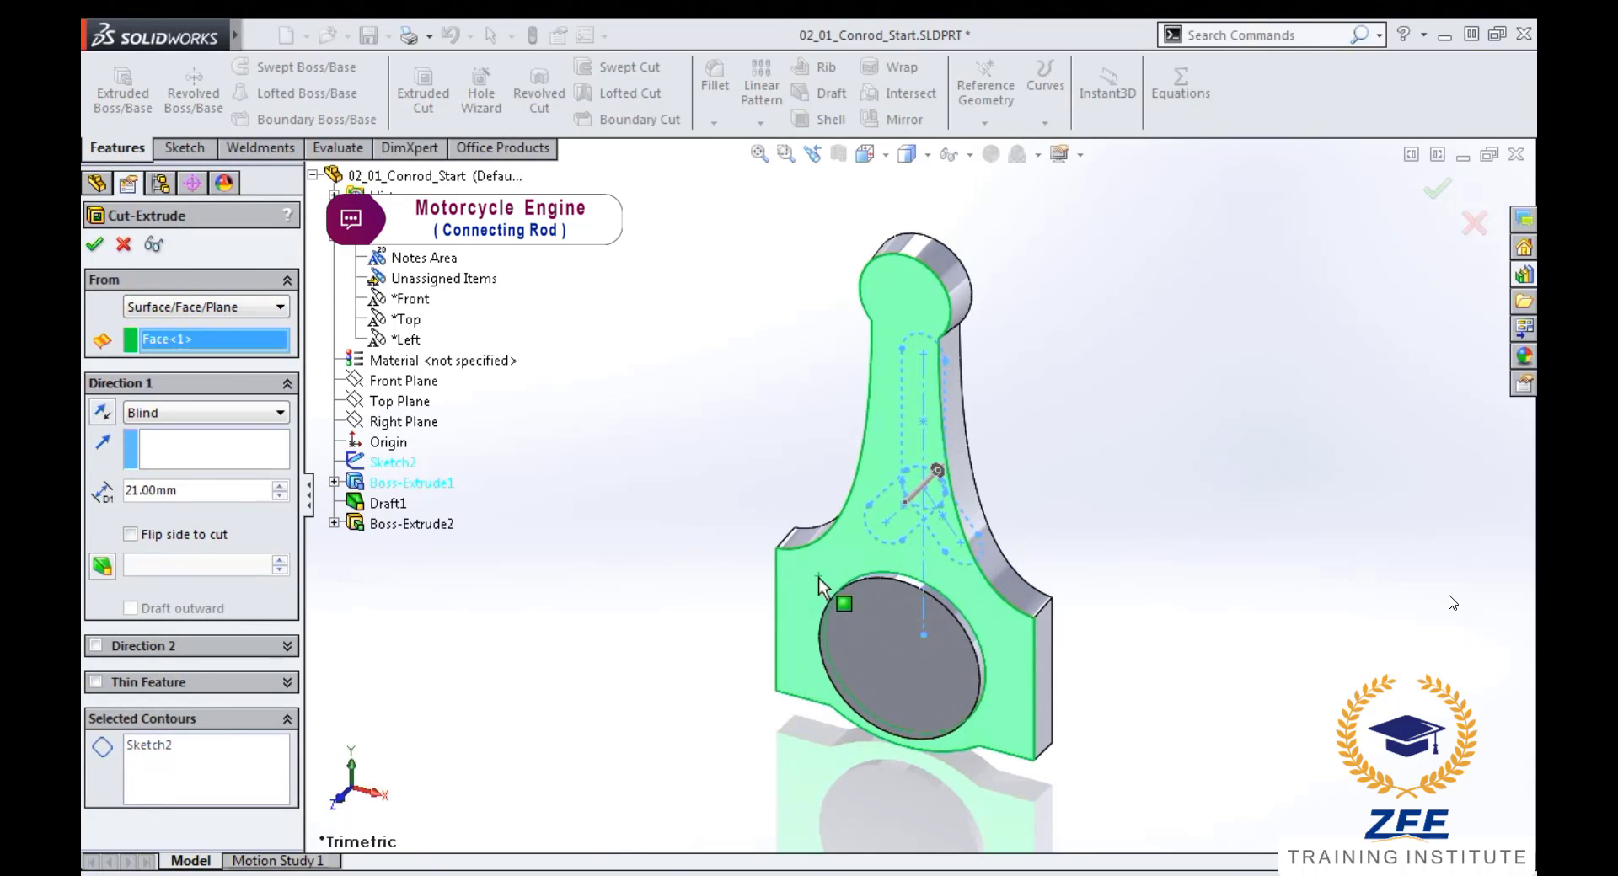
{"action": "left_click", "coordinate": [102, 411]}
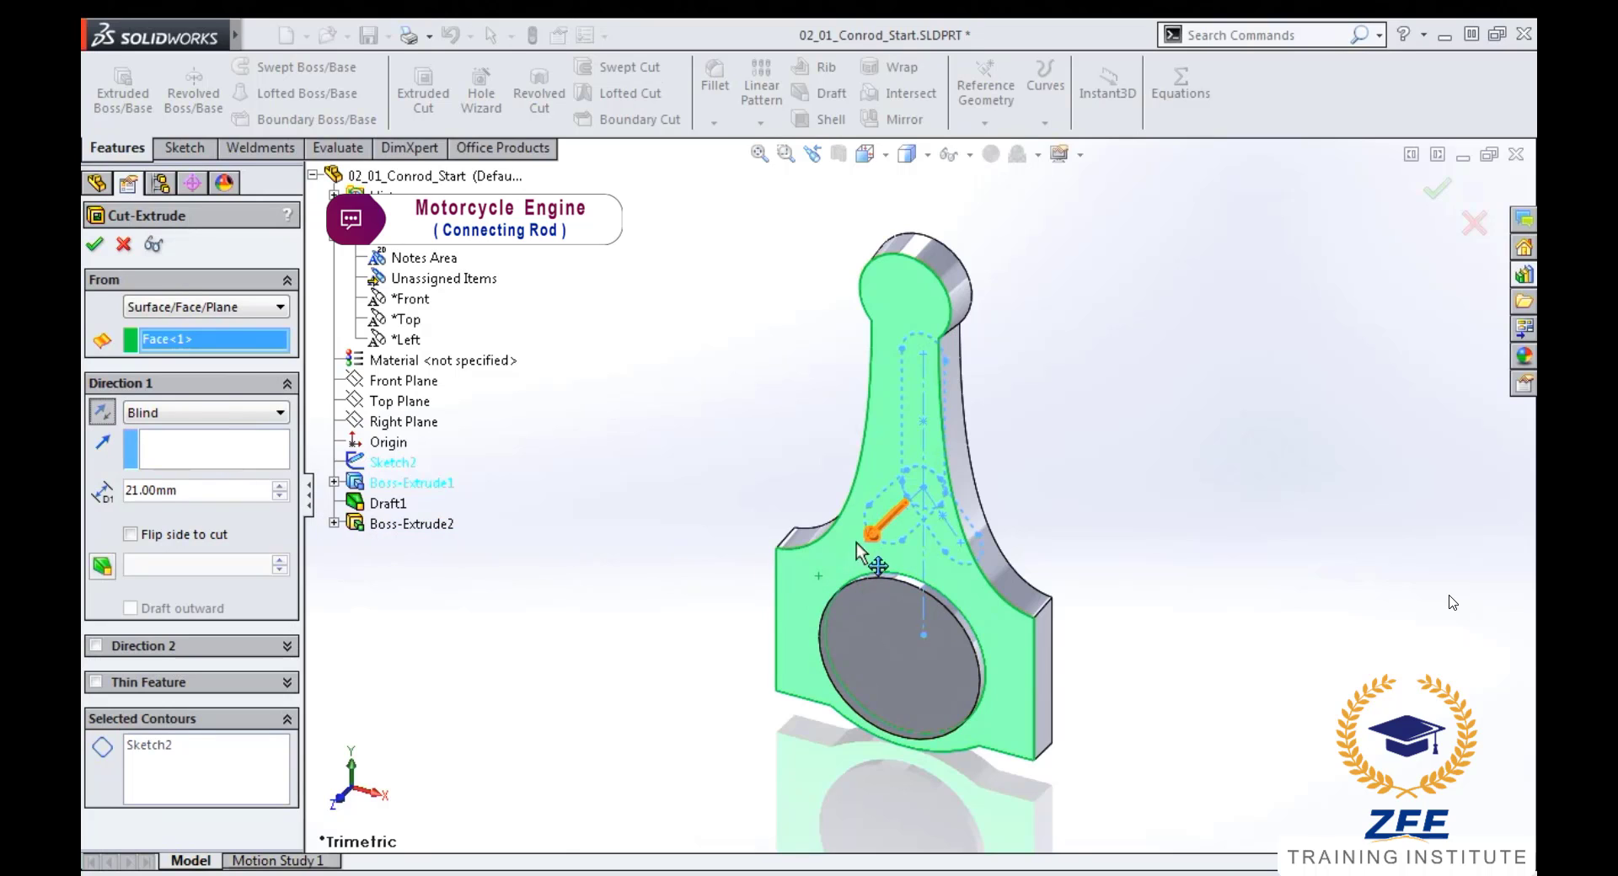
{"action": "left_click", "coordinate": [104, 411]}
{"action": "left_click_drag", "start_coordinate": [206, 490], "coordinate": [112, 493]}
{"action": "type", "text": "5"}
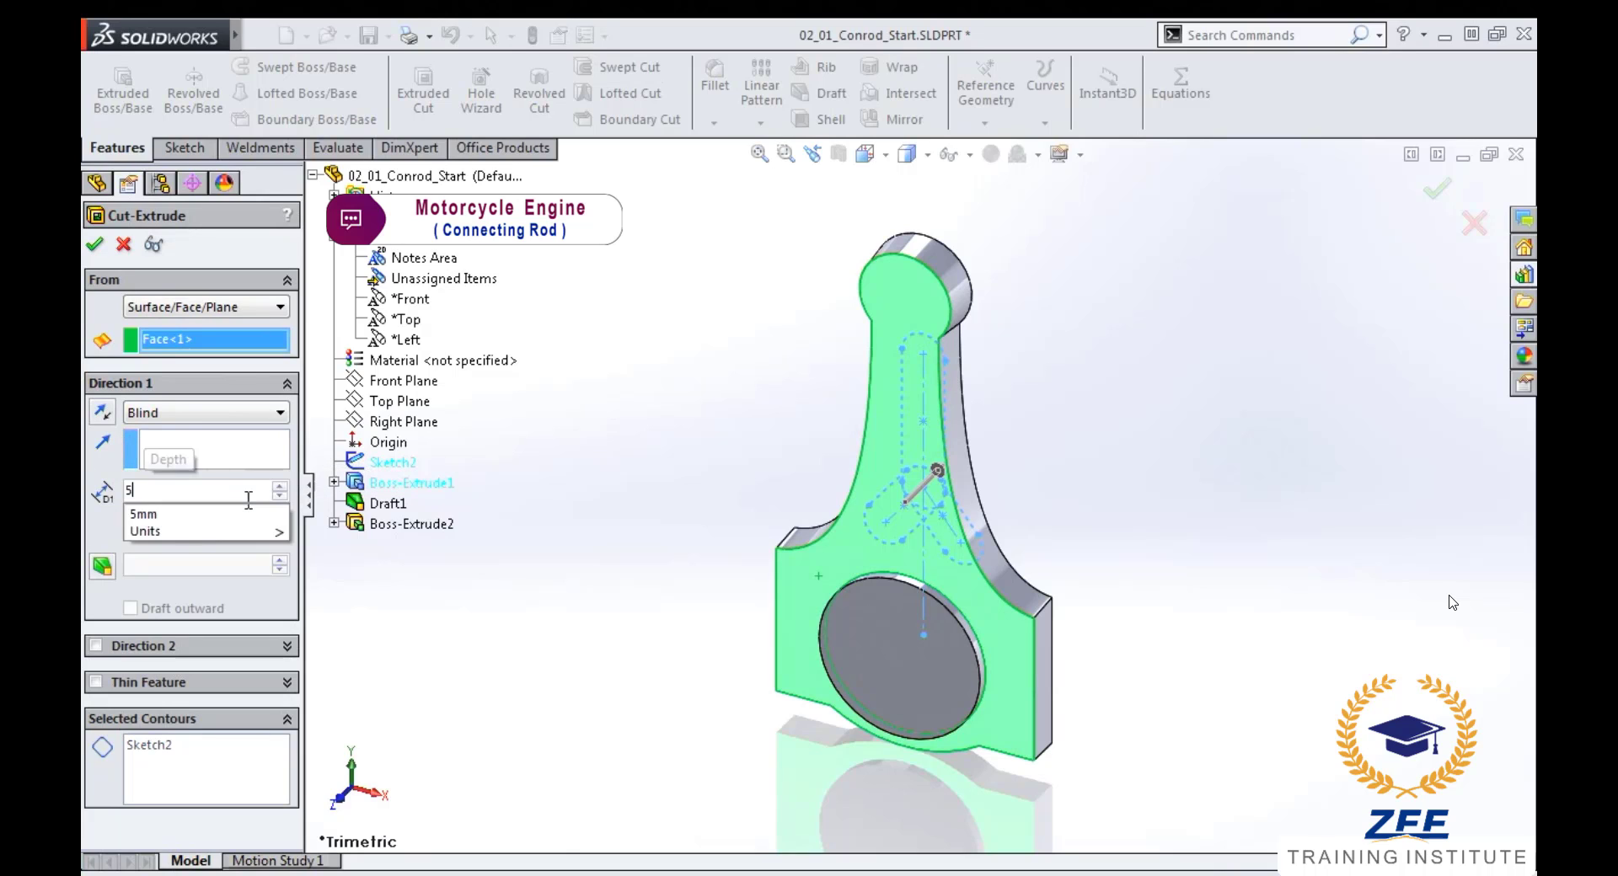
{"action": "key", "text": "Return"}
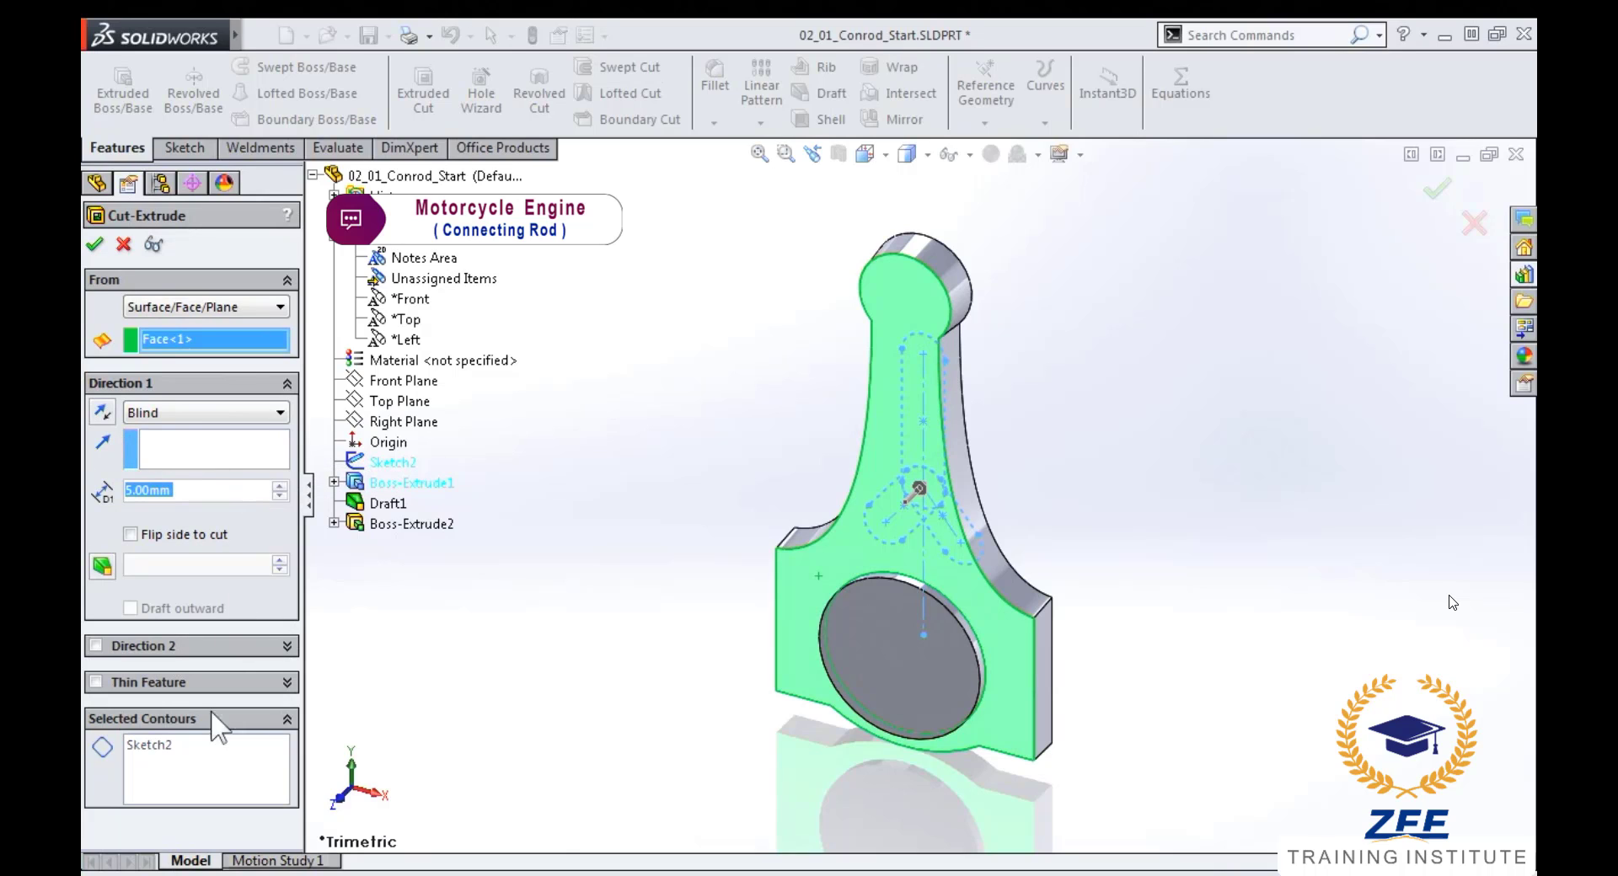
- Limit the cut to the vertical and two angled slot outlines and apply the pocket
{"action": "left_click", "coordinate": [206, 756]}
{"action": "right_click", "coordinate": [202, 748]}
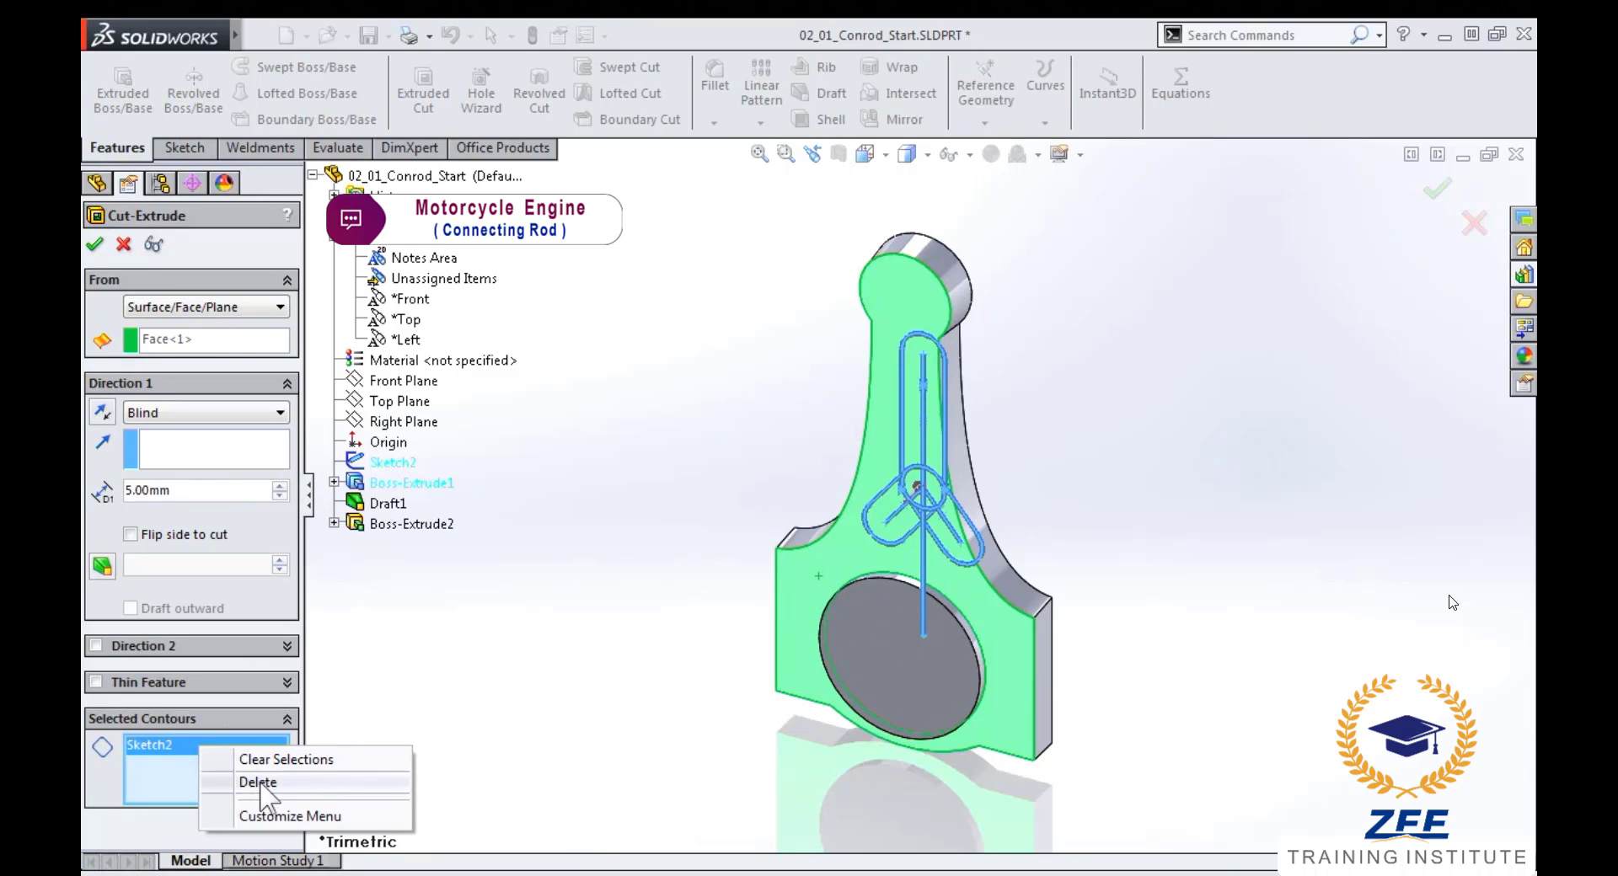
{"action": "left_click", "coordinate": [257, 782]}
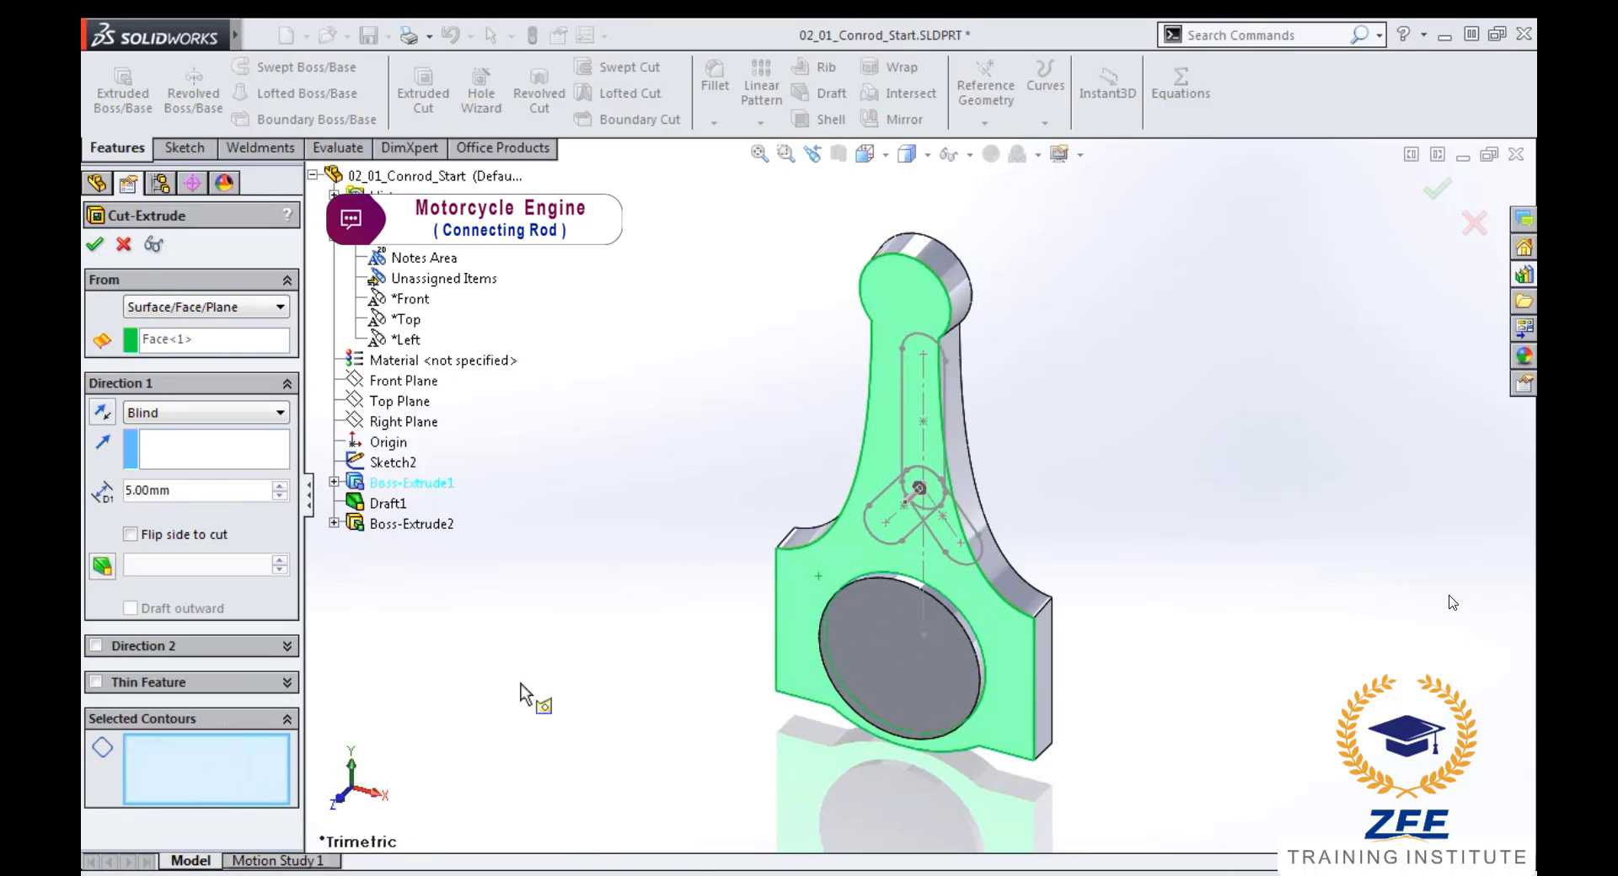
{"action": "left_click", "coordinate": [902, 404]}
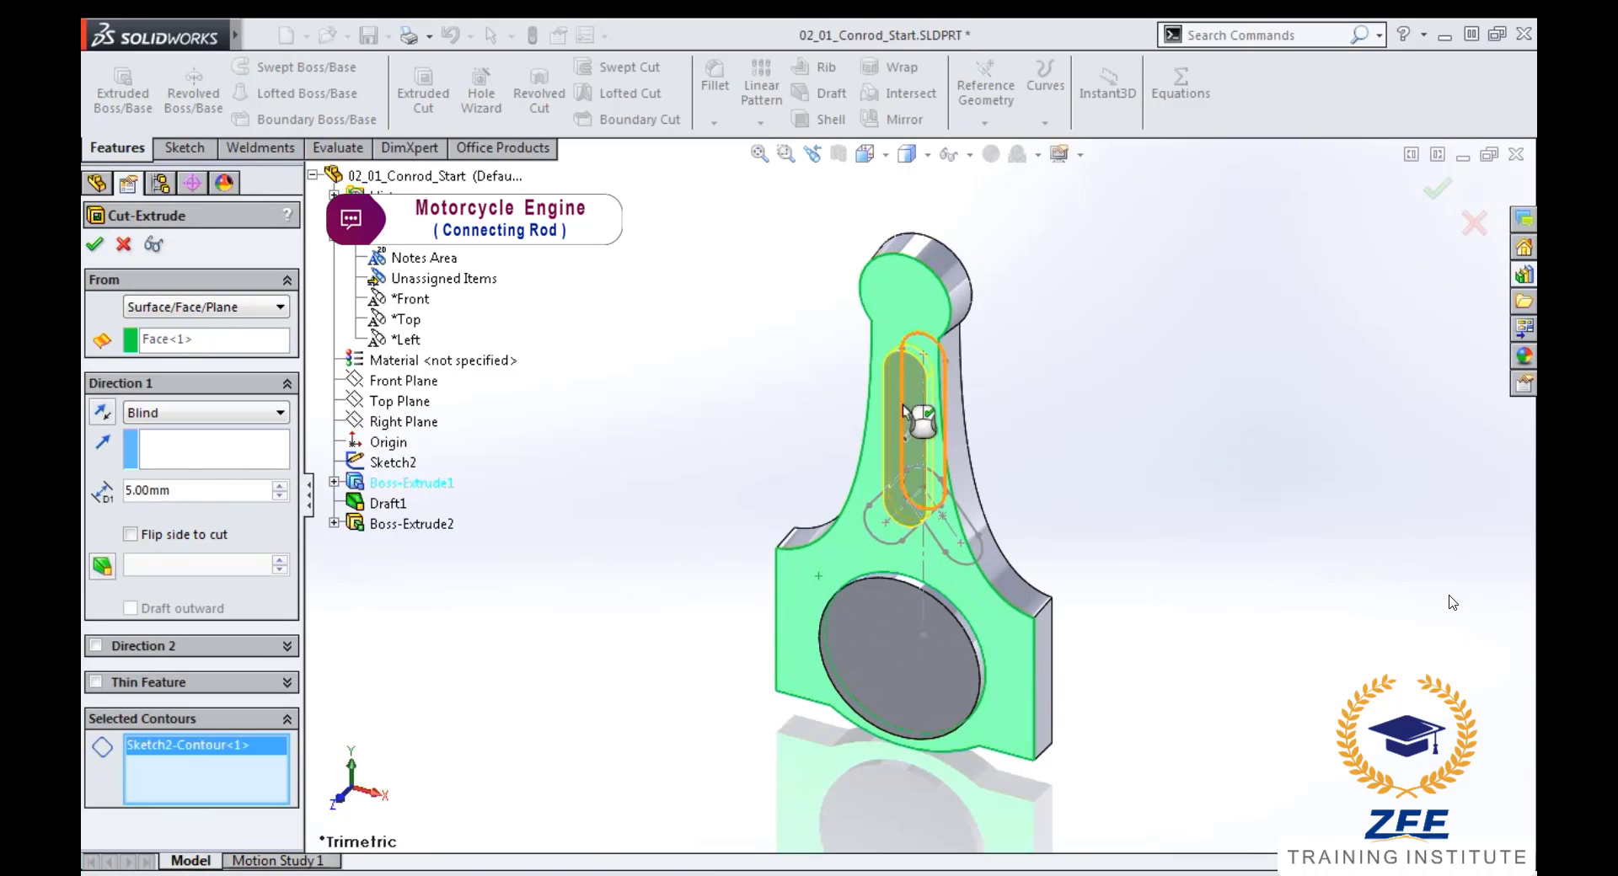
{"action": "left_click", "coordinate": [880, 504]}
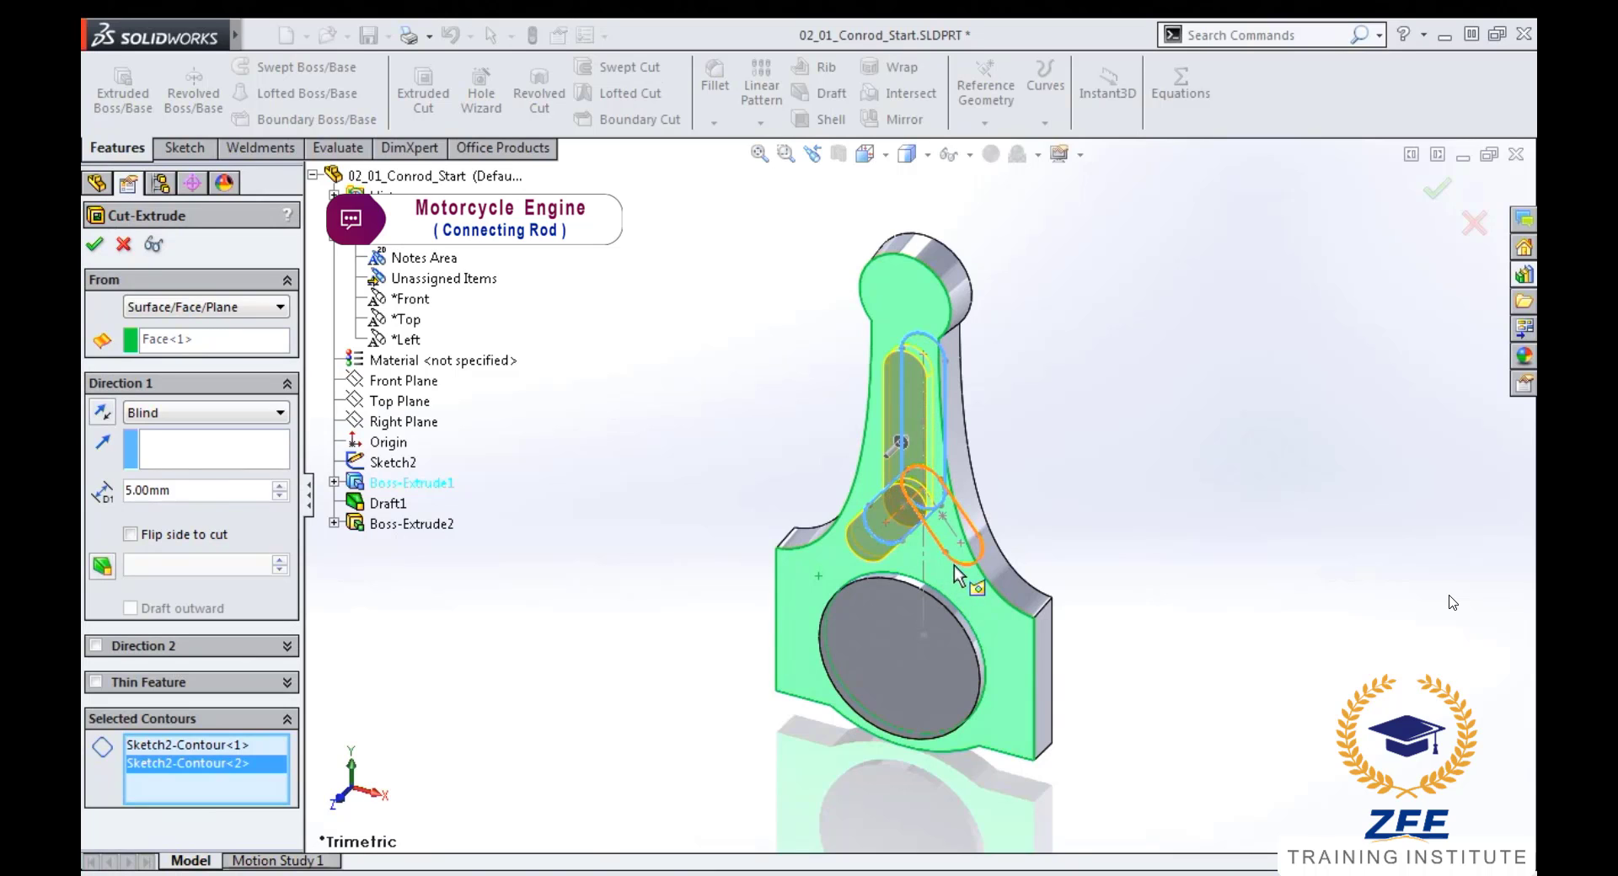
{"action": "left_click", "coordinate": [954, 566]}
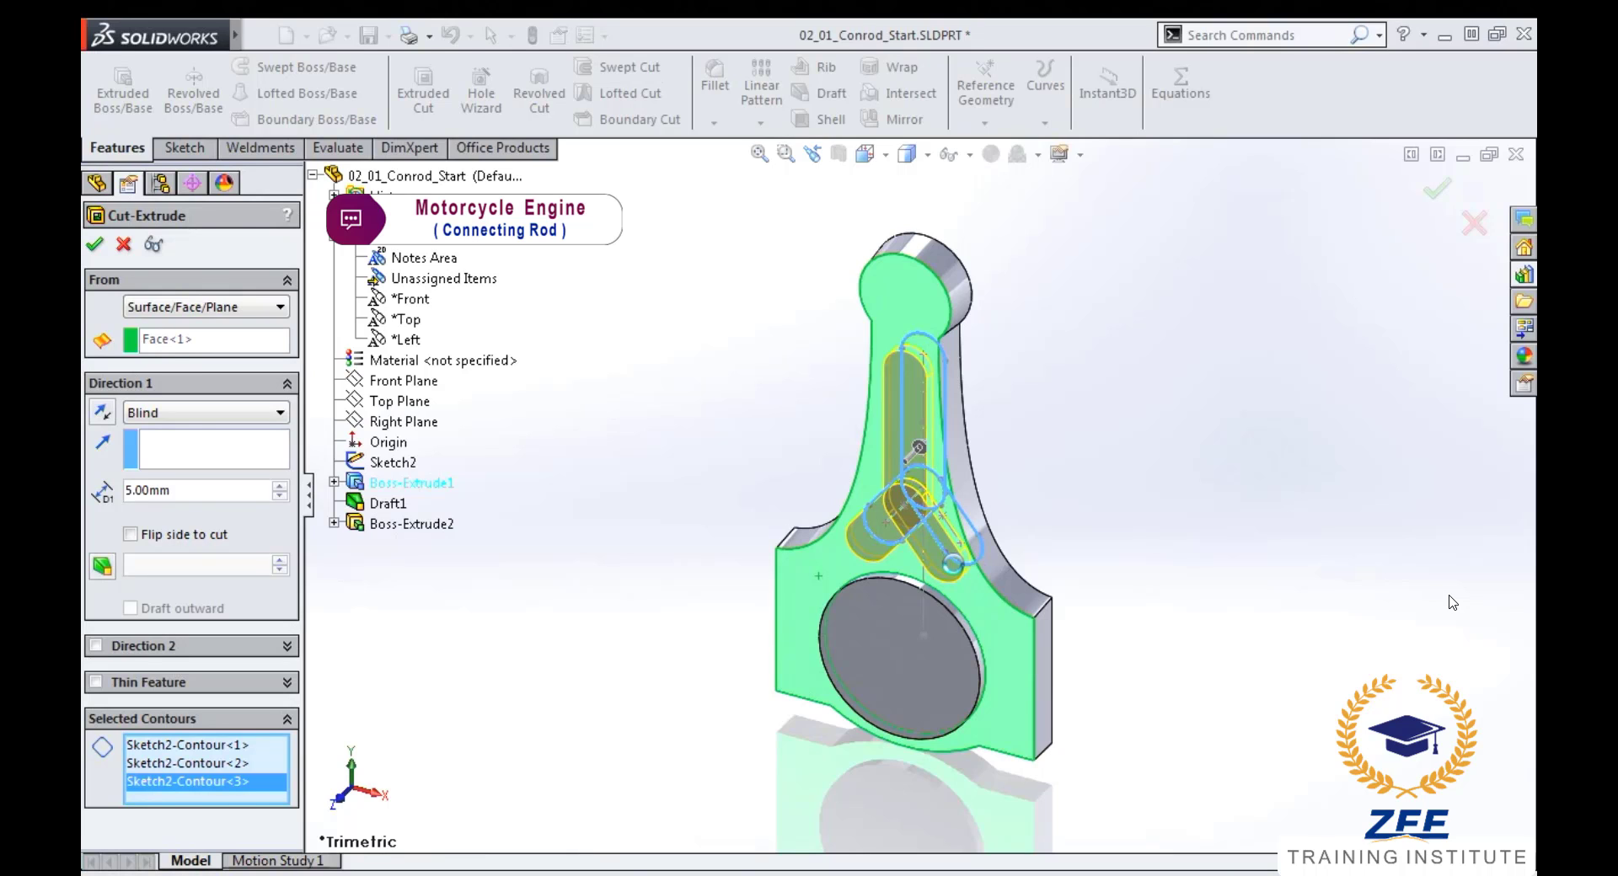
{"action": "key", "text": "Return"}
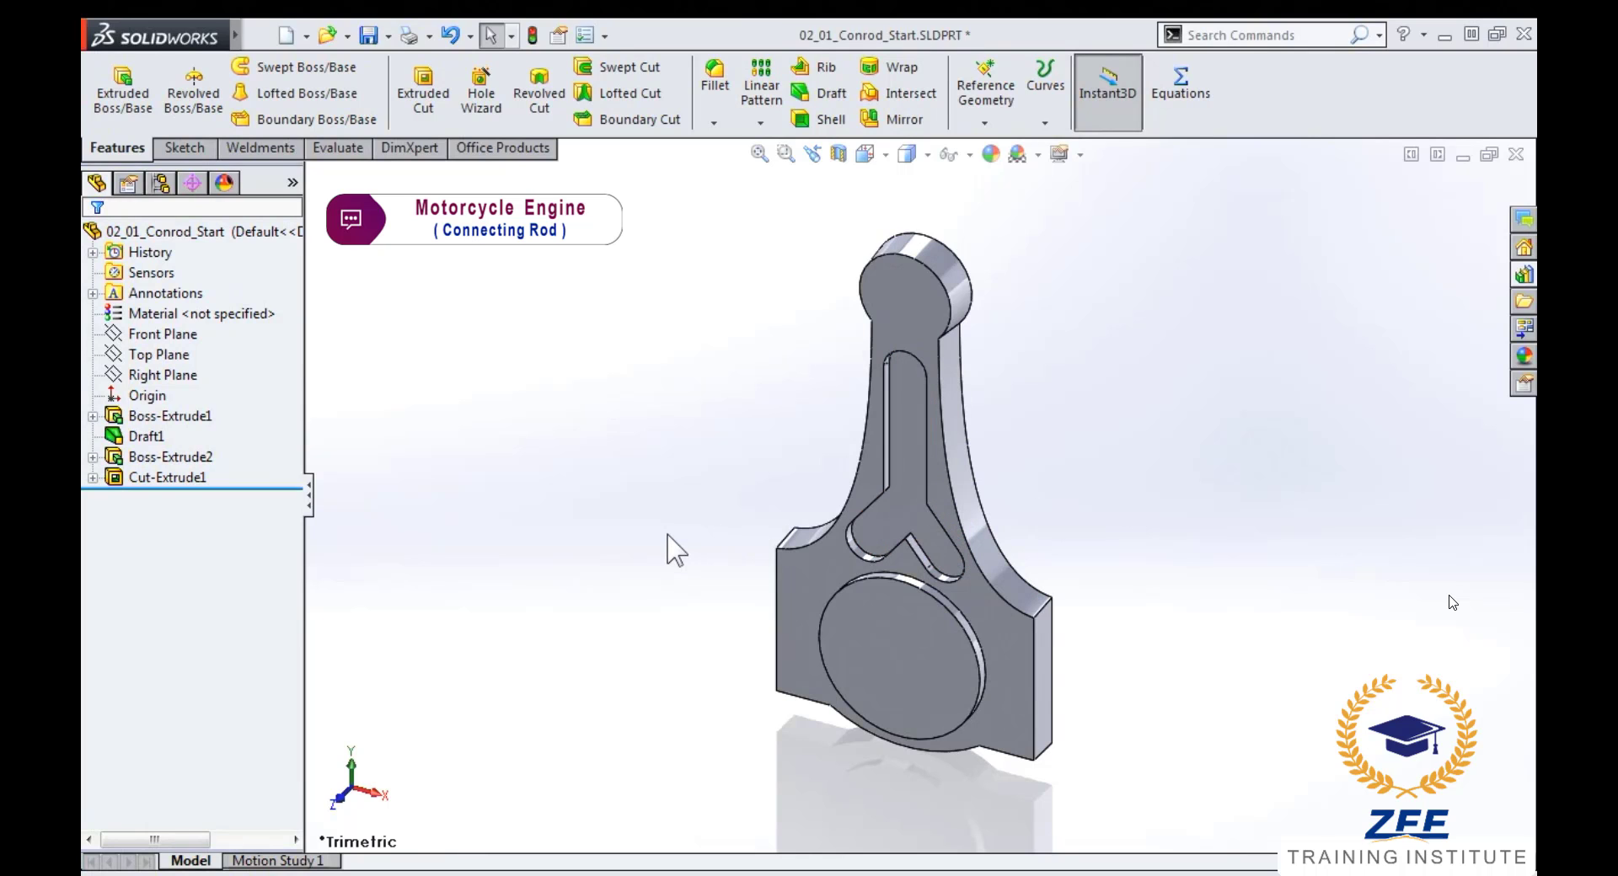
- Begin a new sketch on the Front Plane, viewed normal to it
{"action": "left_click", "coordinate": [128, 333]}
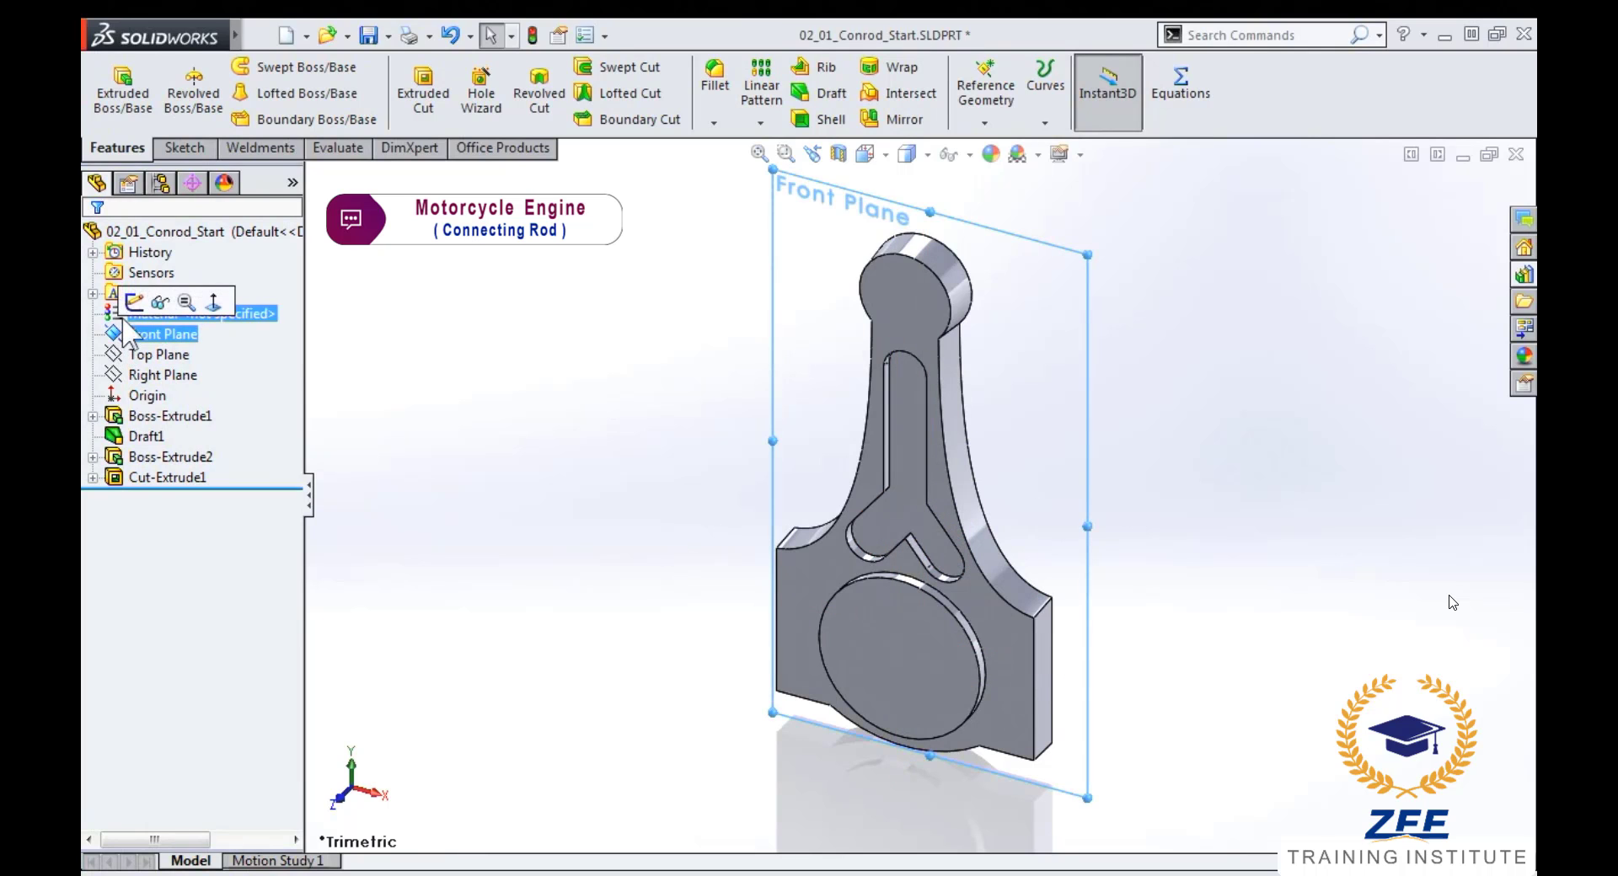
{"action": "left_click", "coordinate": [134, 302]}
{"action": "key", "text": "space"}
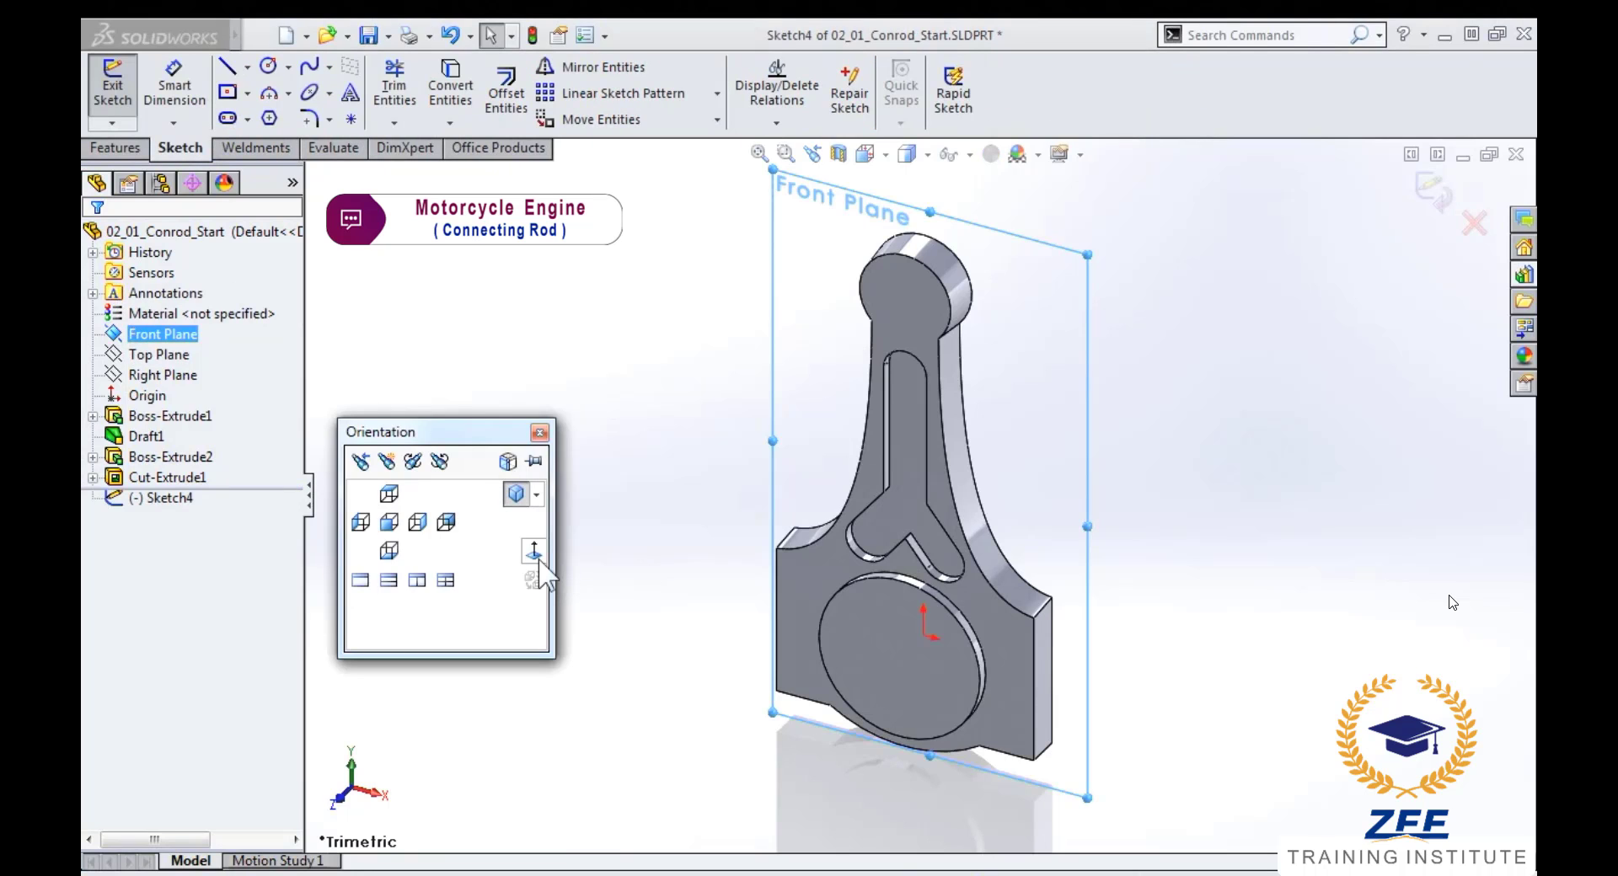
{"action": "left_click", "coordinate": [539, 562]}
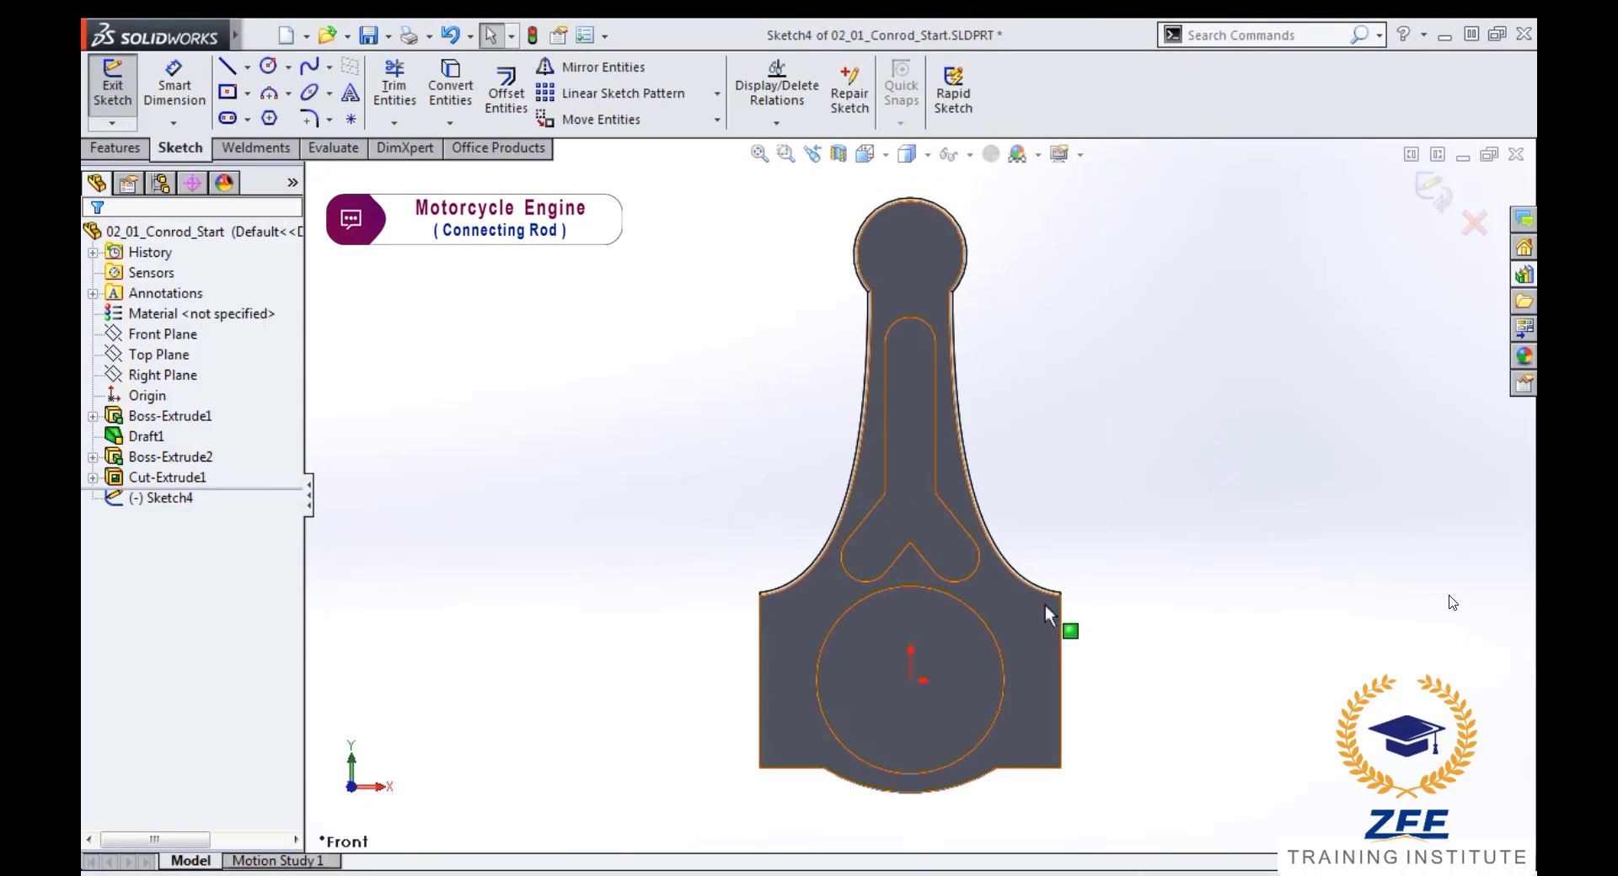
- Offset the big-end boss's circular edge 5 mm inward as a new circle
{"action": "left_click", "coordinate": [975, 615]}
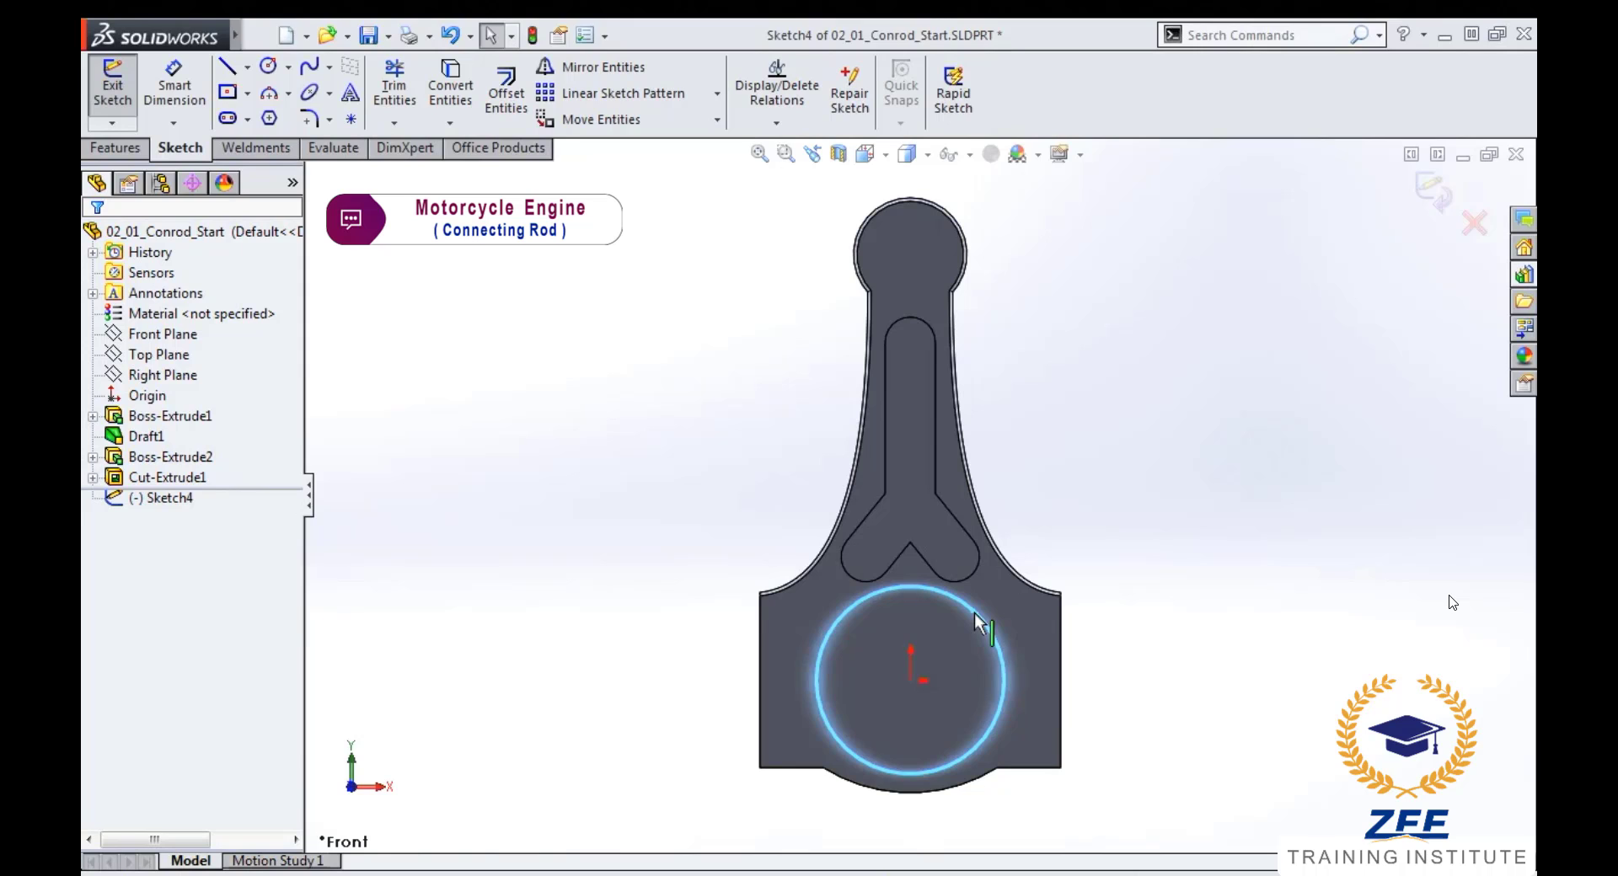
{"action": "key", "text": "s"}
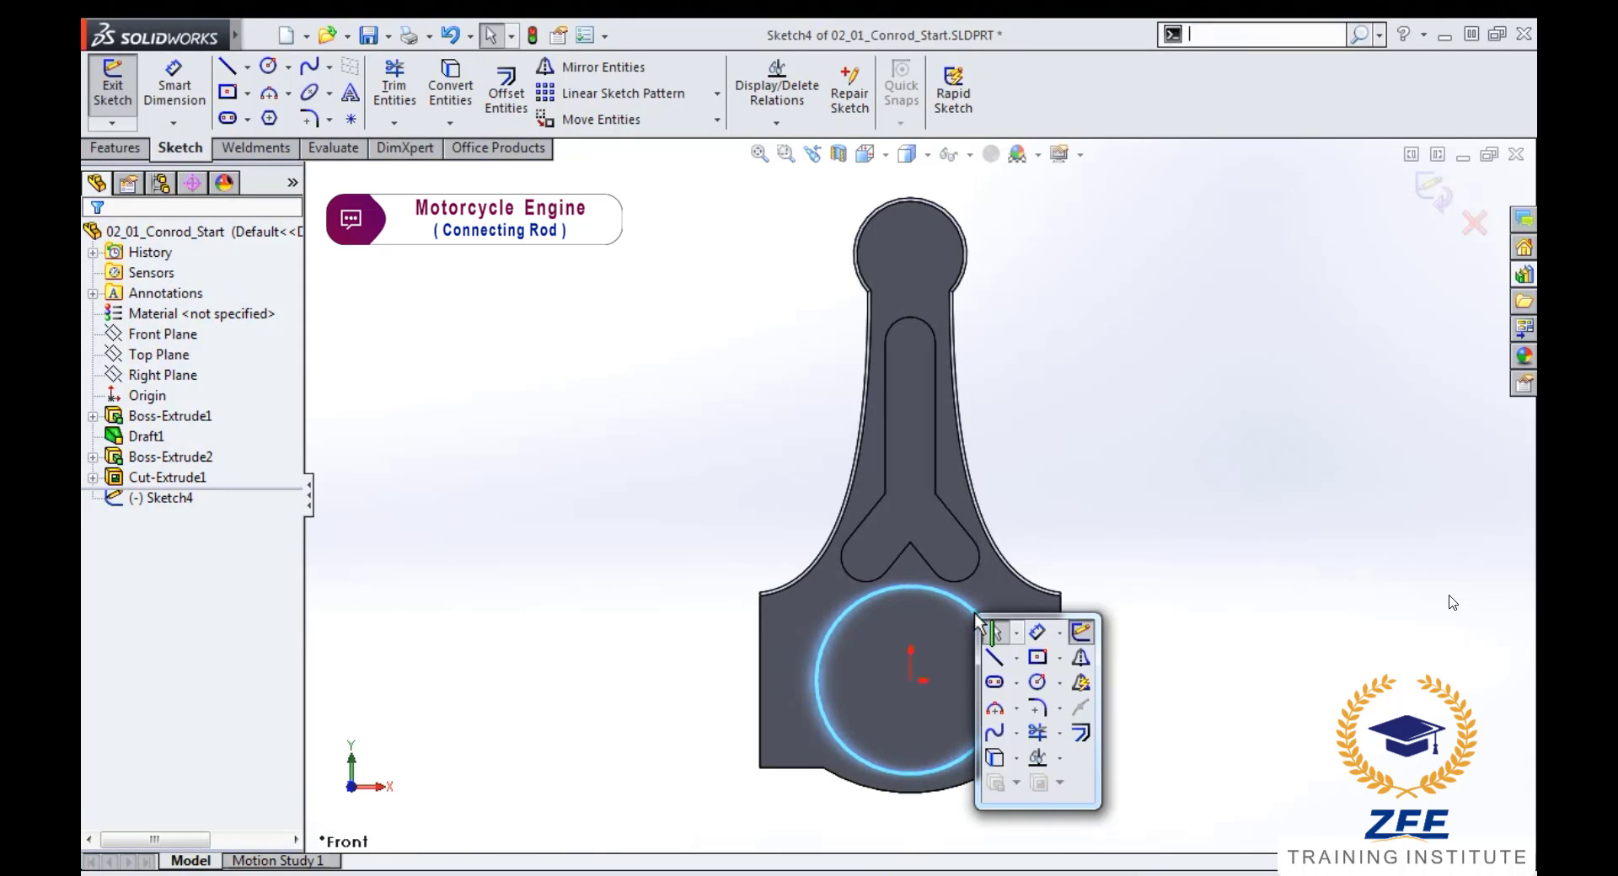
{"action": "left_click", "coordinate": [1081, 733]}
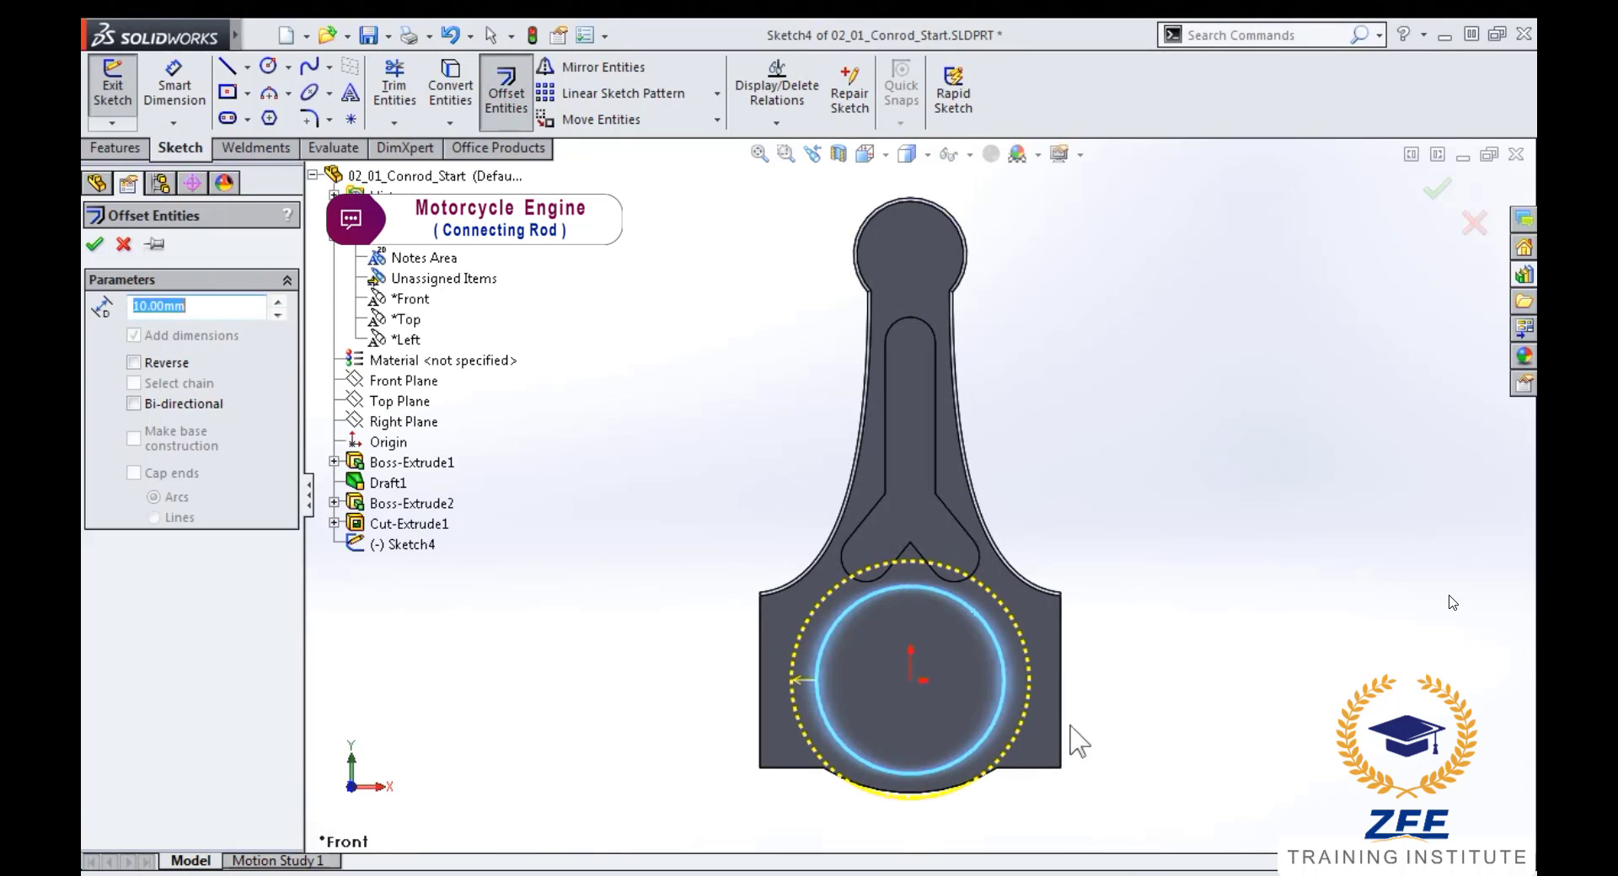
{"action": "type", "text": "5"}
{"action": "key", "text": "Return"}
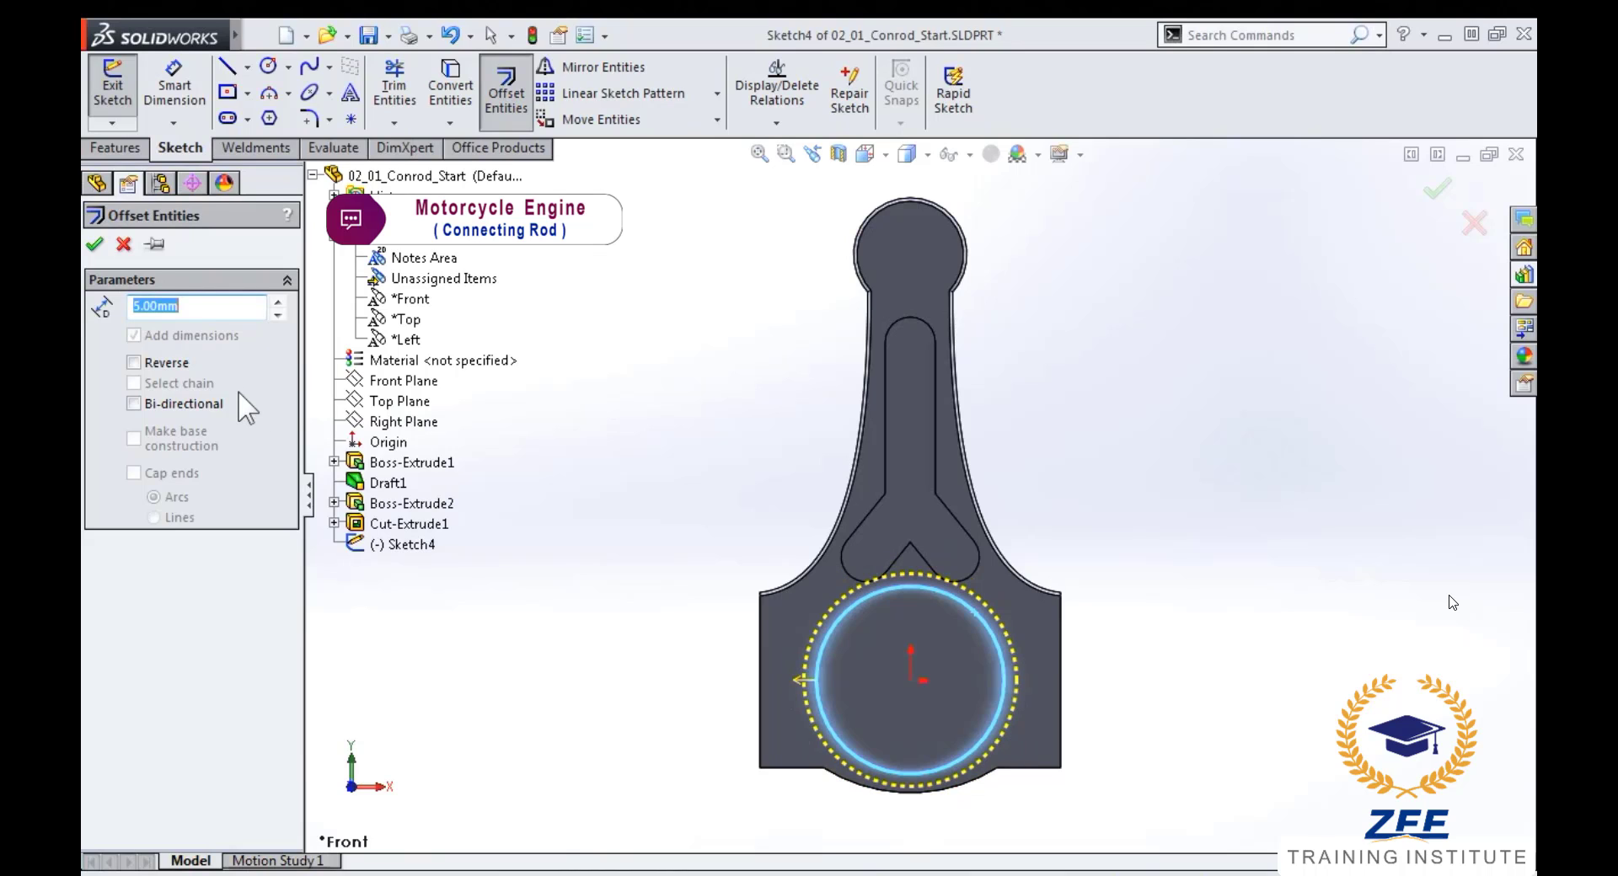
{"action": "left_click", "coordinate": [133, 363]}
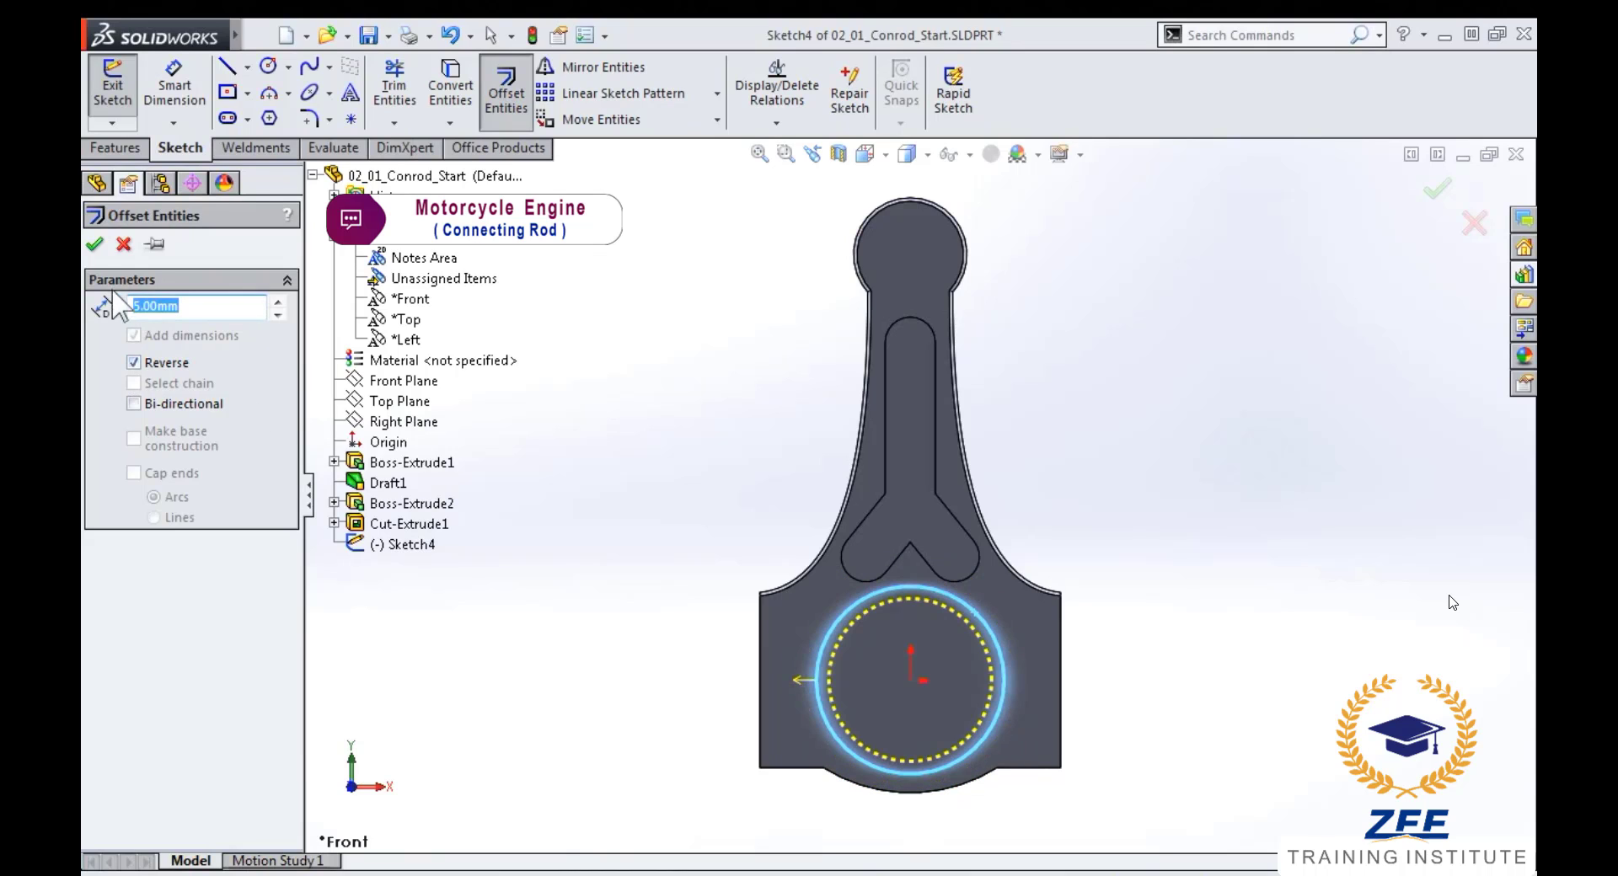
{"action": "left_click", "coordinate": [94, 246]}
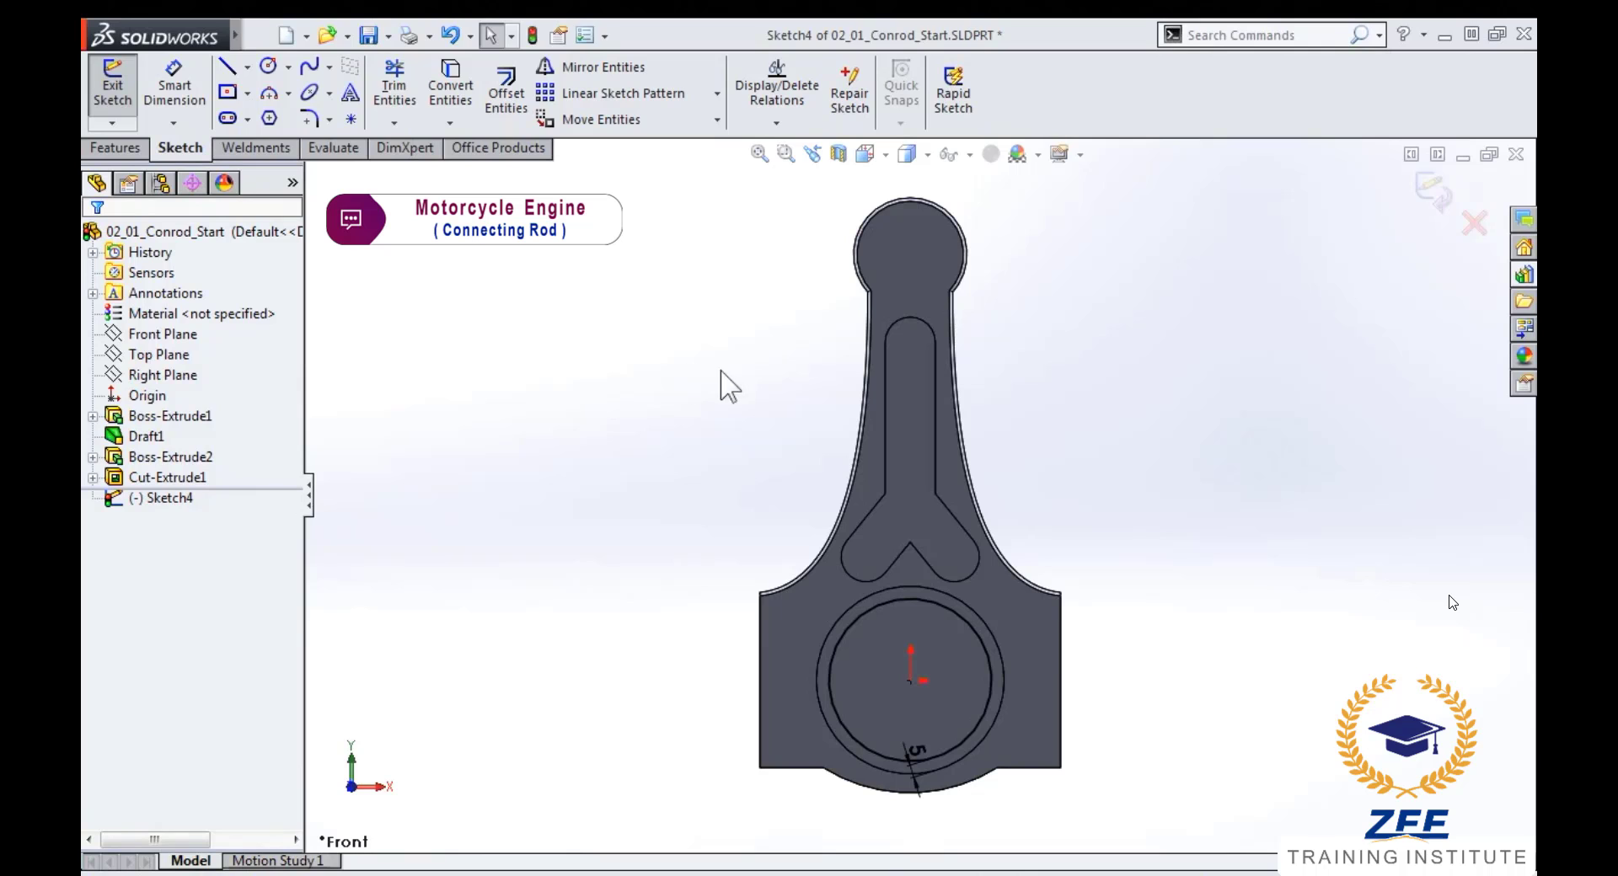
{"action": "right_click_drag", "start_coordinate": [796, 368], "coordinate": [797, 363]}
{"action": "scroll", "coordinate": [952, 228], "scroll_direction": "down", "scroll_amount": 3}
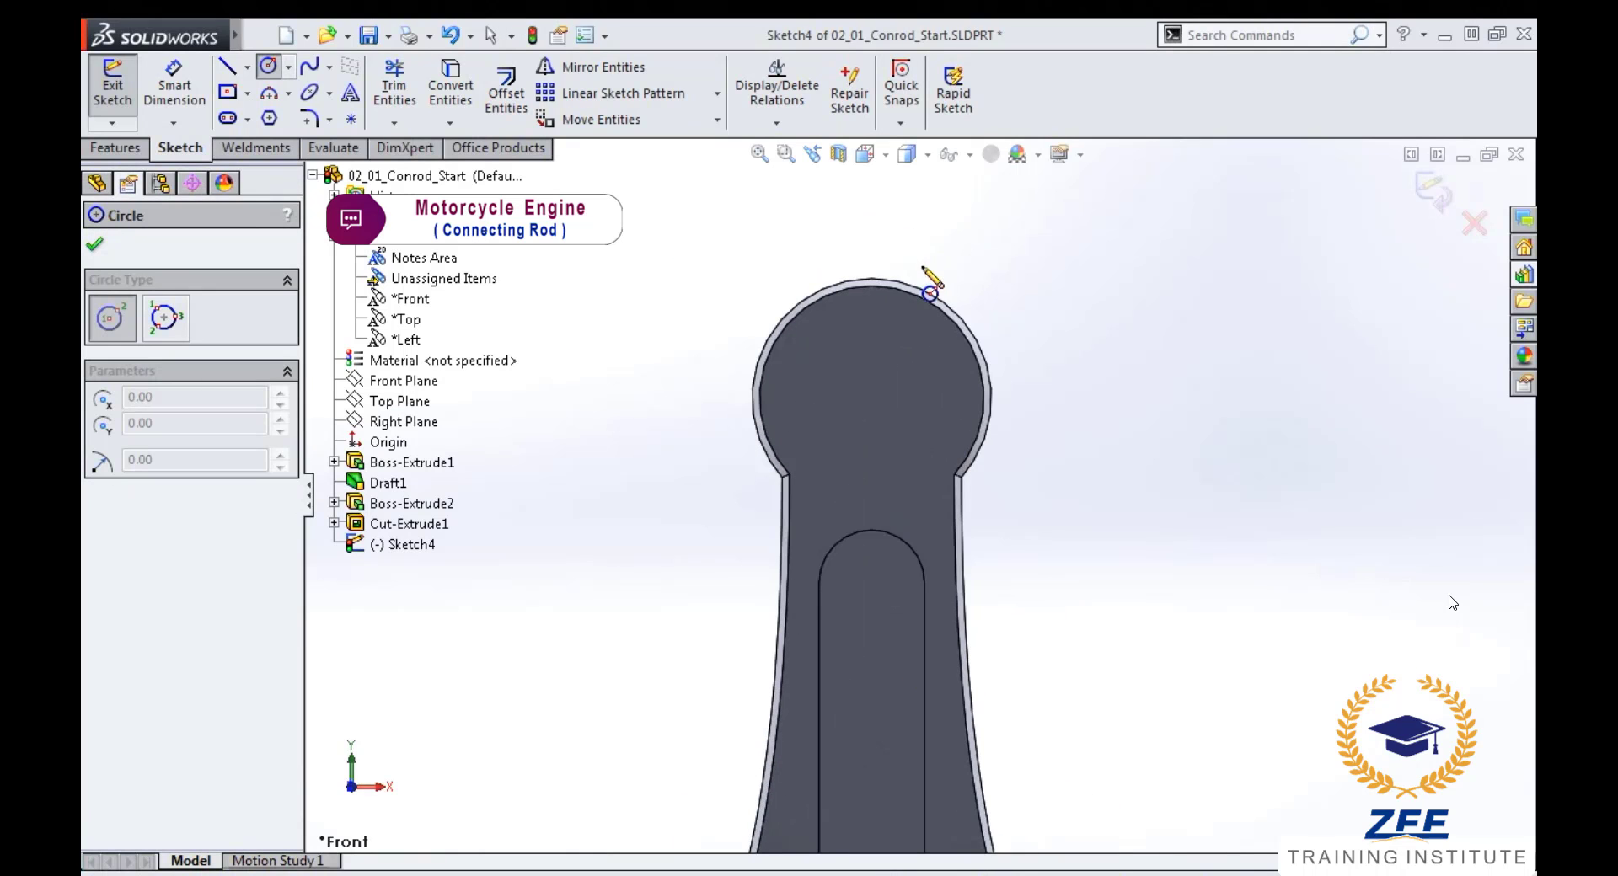
- Sketch a circle at the small-end boss centre, dimensioned to leave an 8 mm wall
{"action": "left_click", "coordinate": [872, 399]}
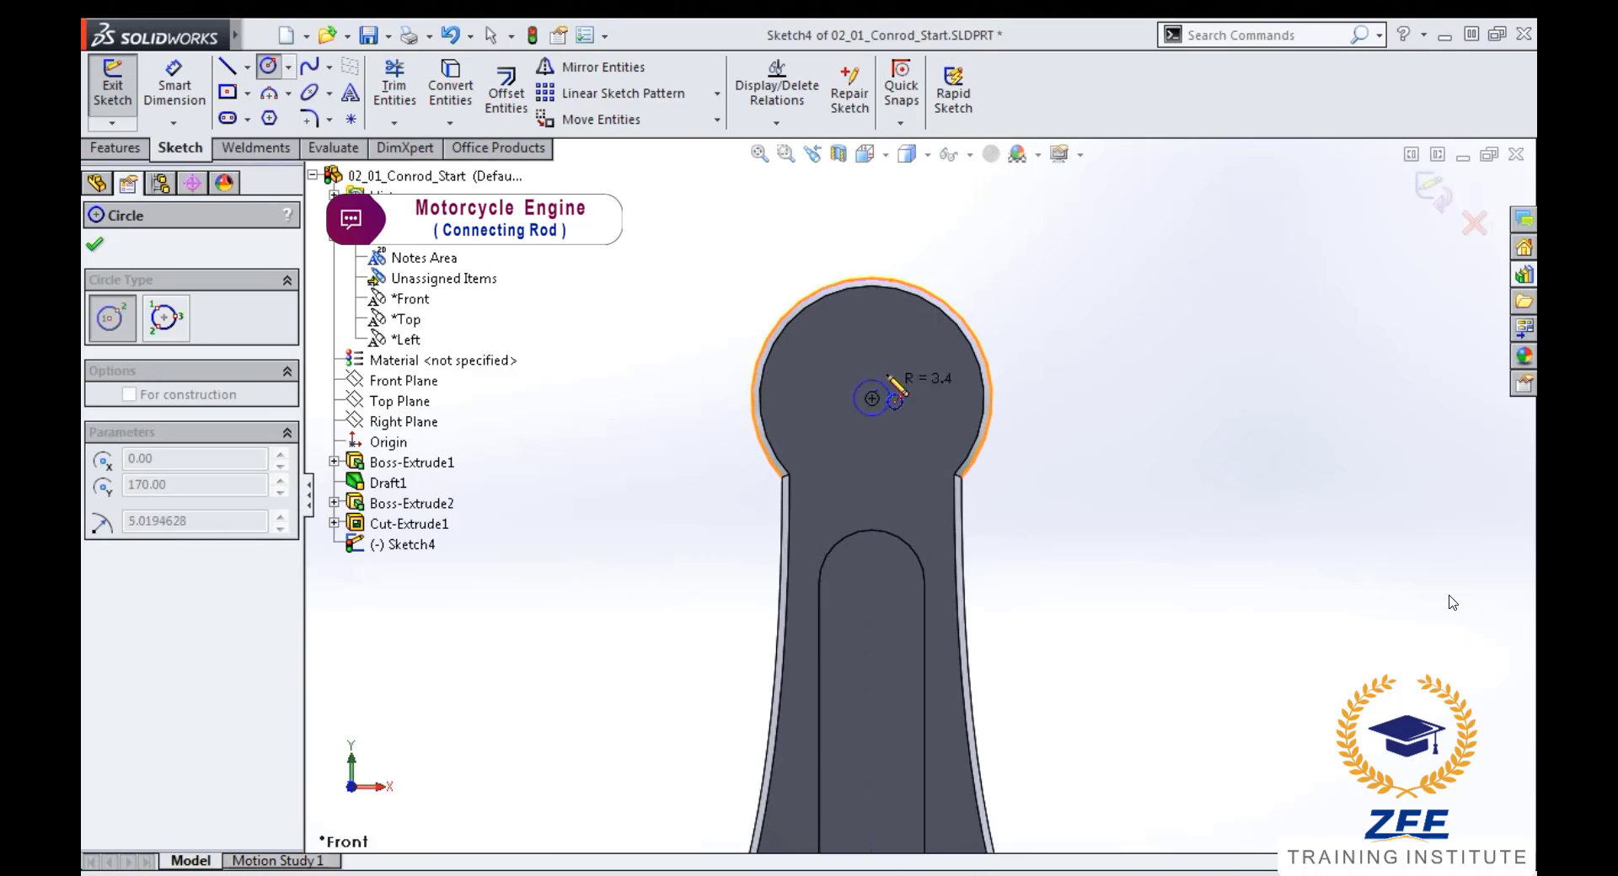
{"action": "left_click", "coordinate": [917, 334]}
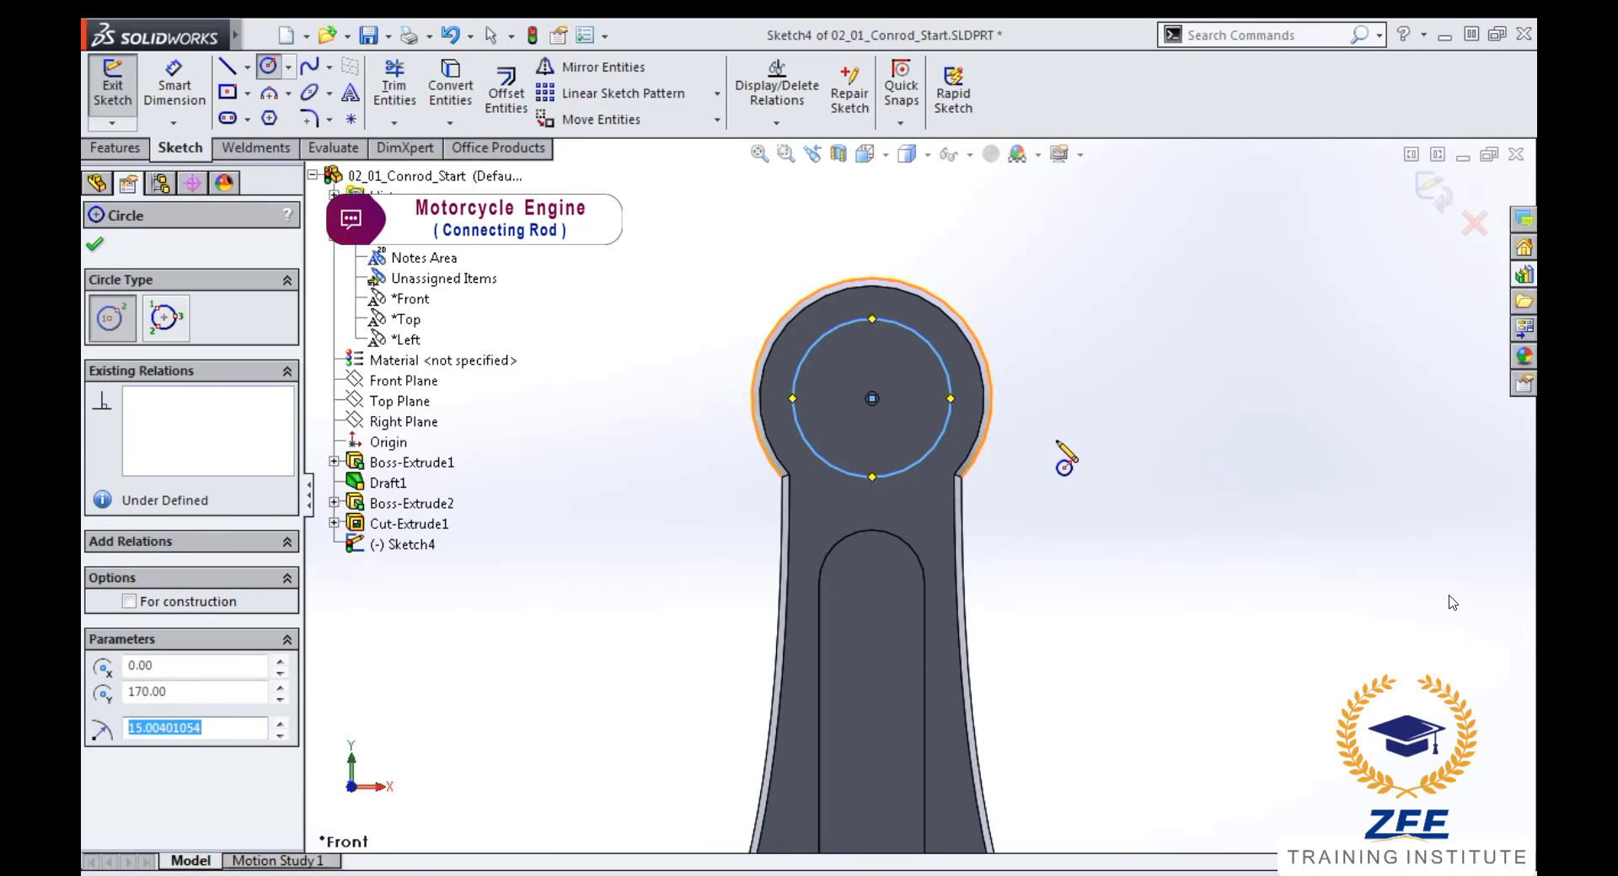
{"action": "key", "text": "Escape"}
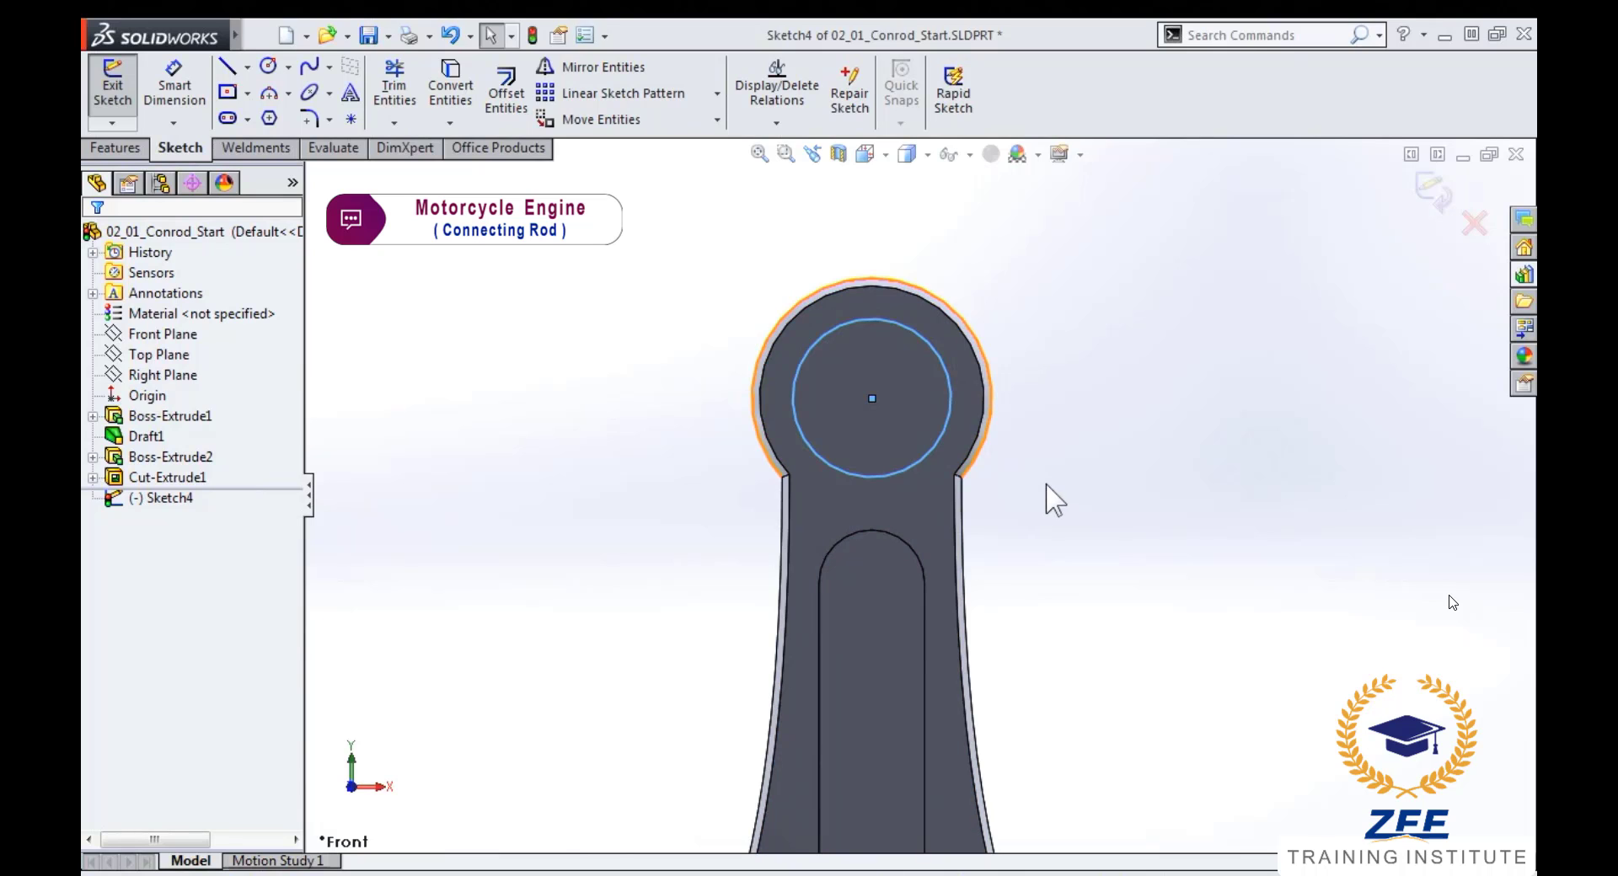
{"action": "right_click_drag", "start_coordinate": [1045, 497], "coordinate": [1047, 396]}
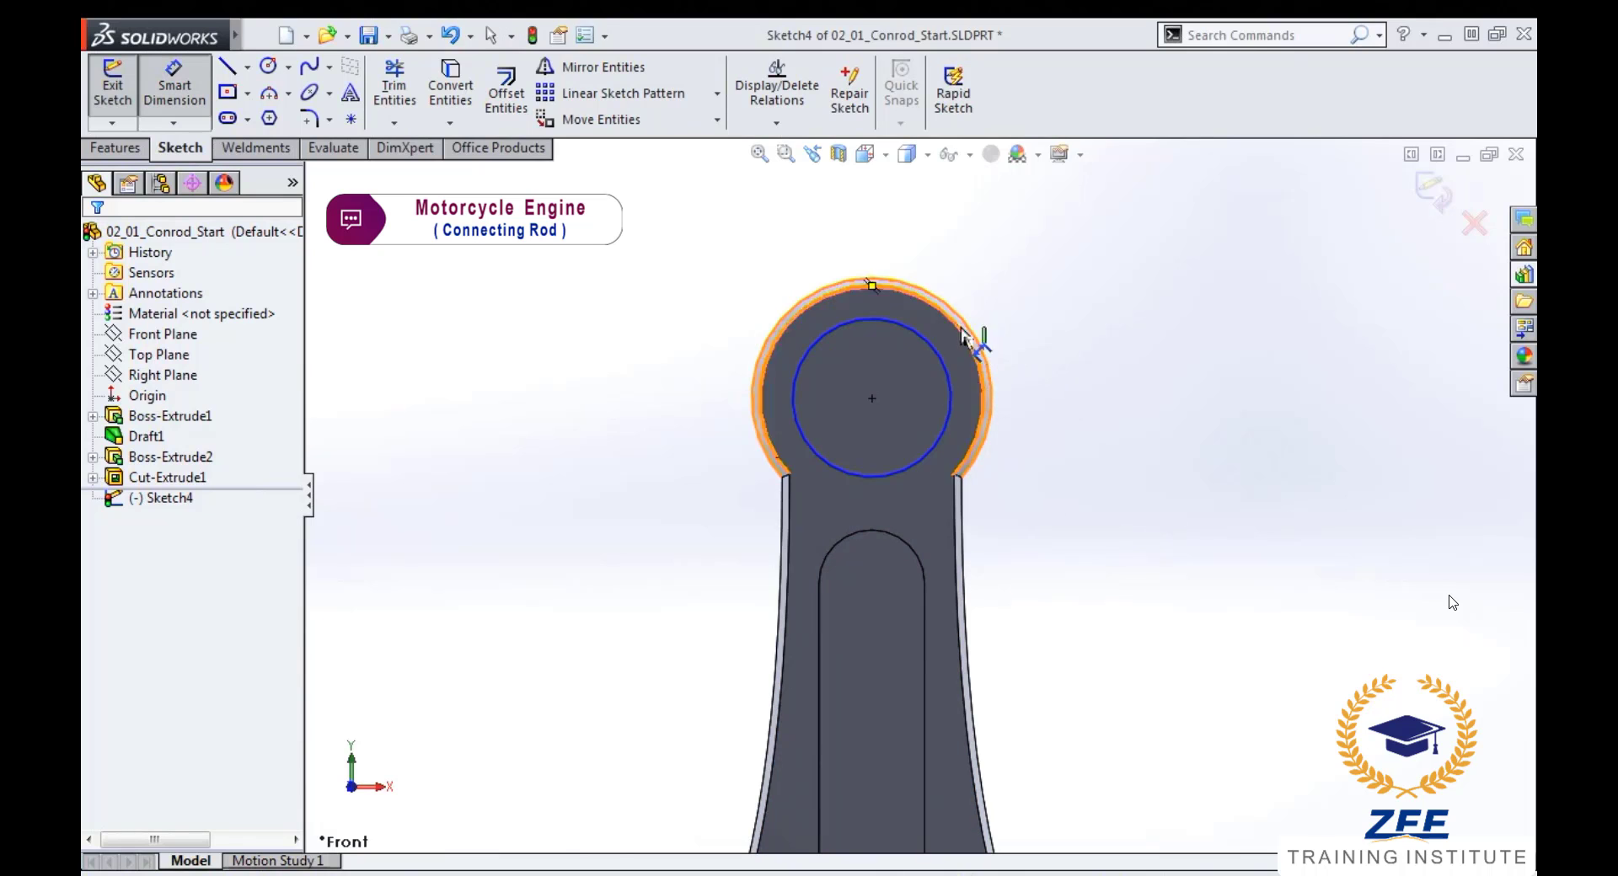
{"action": "left_click", "coordinate": [893, 322]}
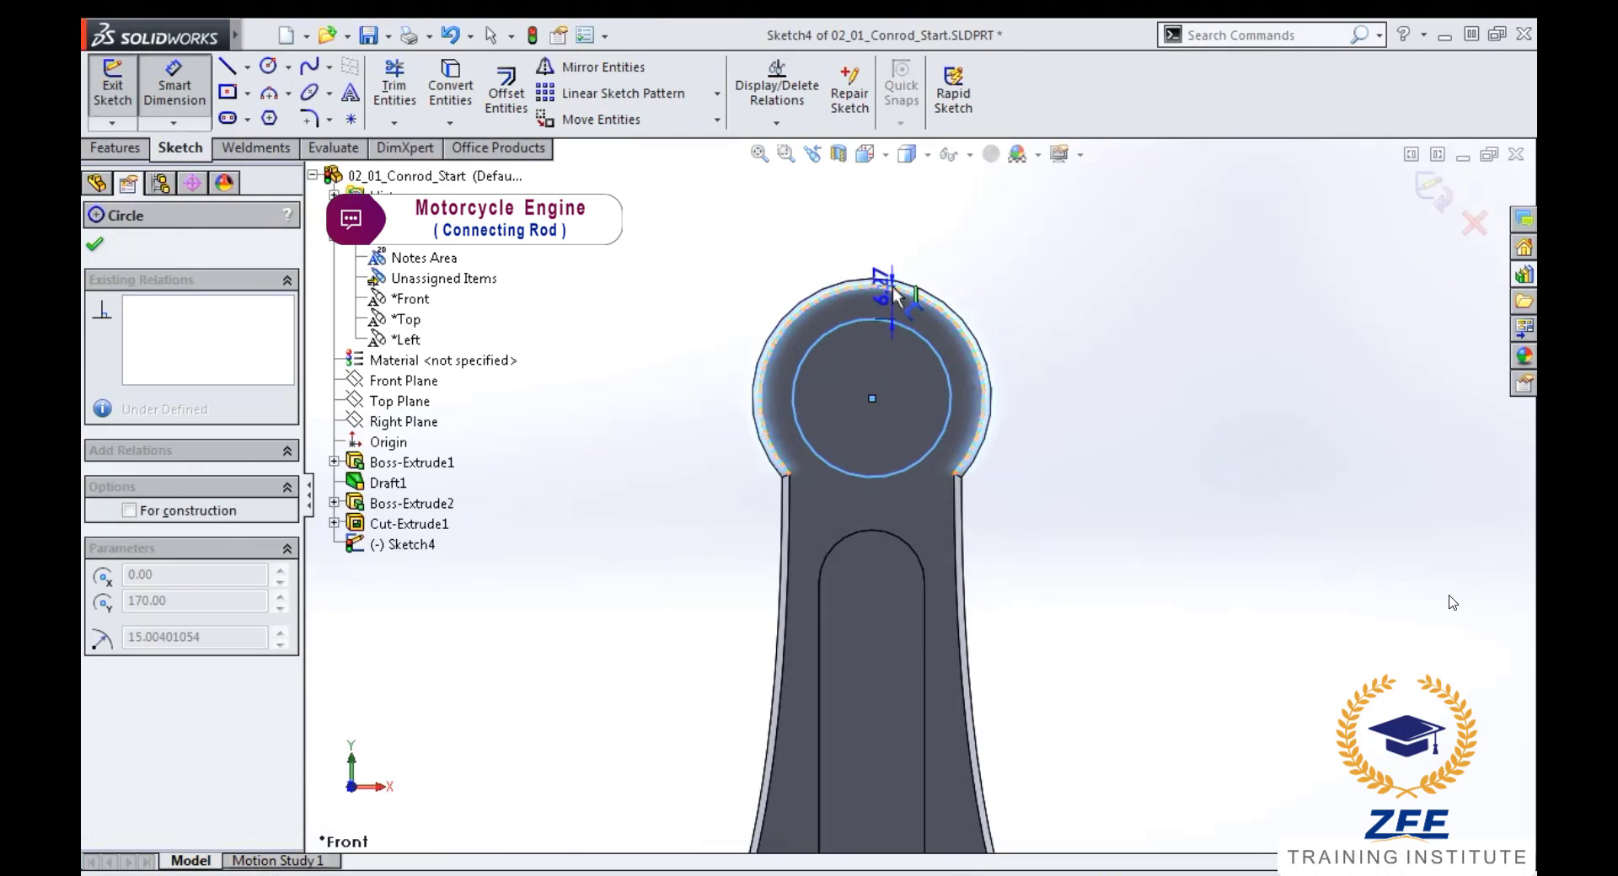
{"action": "left_click", "coordinate": [880, 280]}
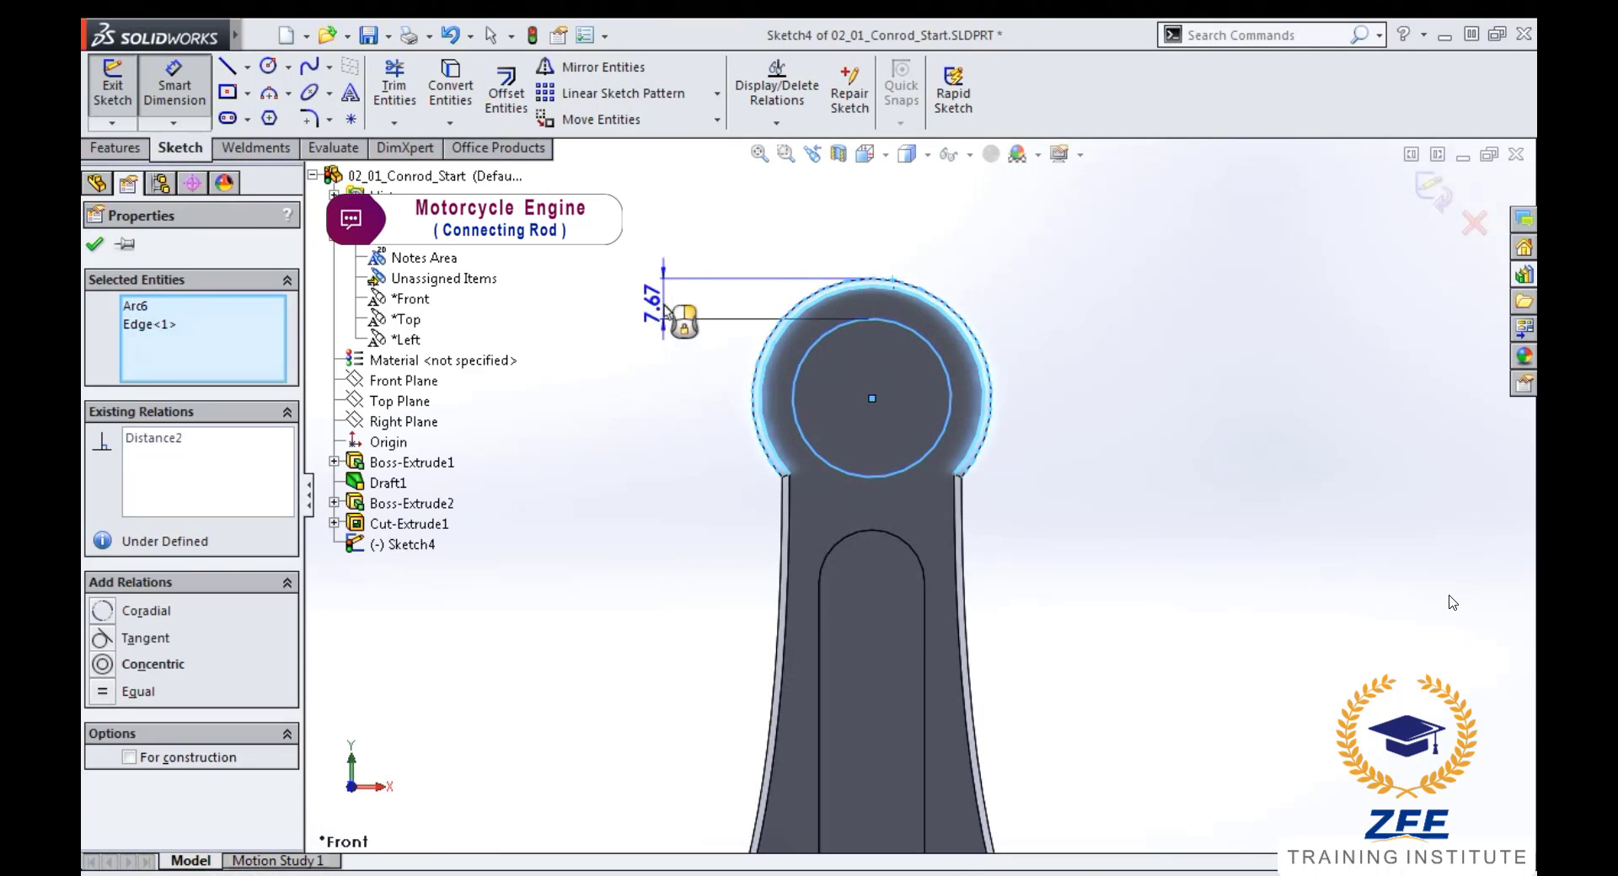
{"action": "left_click", "coordinate": [670, 304]}
{"action": "key", "text": "Return"}
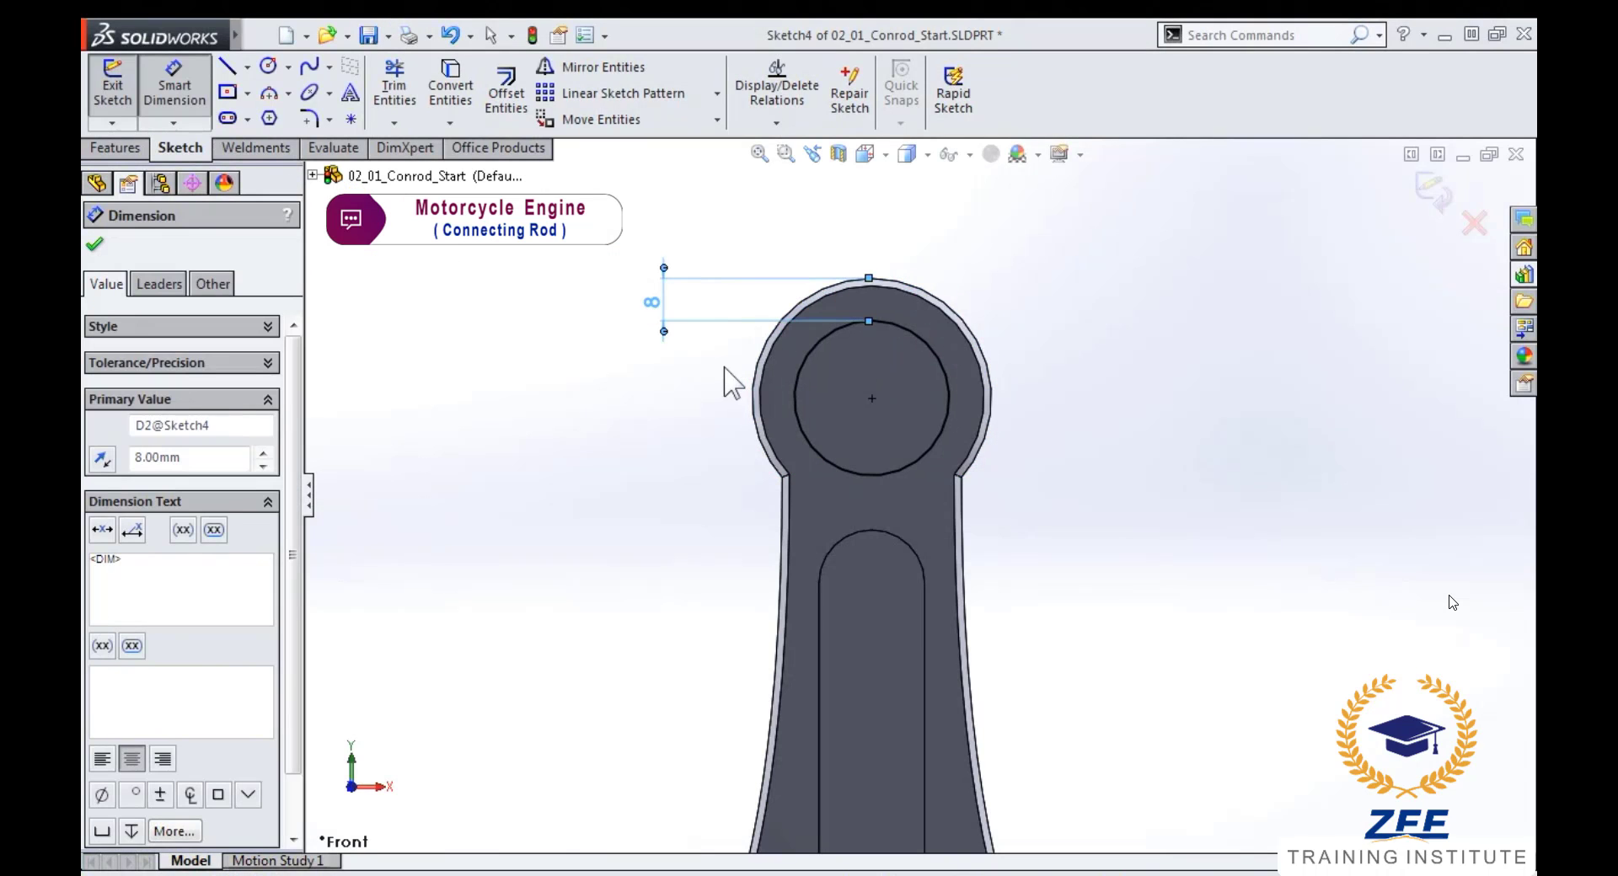
- Extrude-cut the circle Through All to bore the small-end hole
{"action": "left_click", "coordinate": [139, 150]}
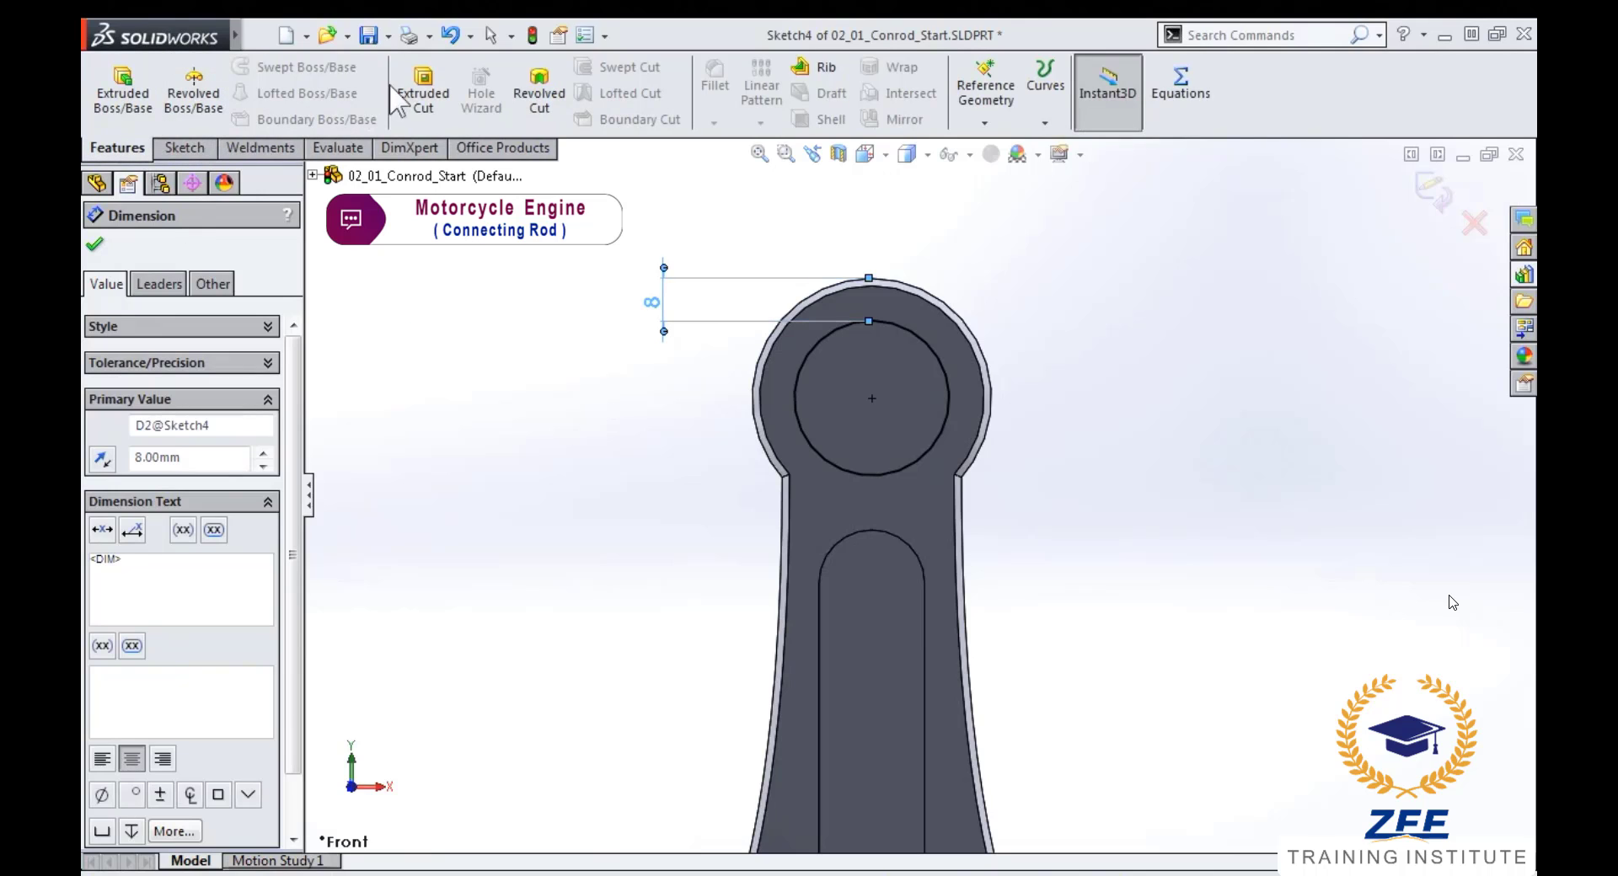
{"action": "left_click", "coordinate": [423, 82]}
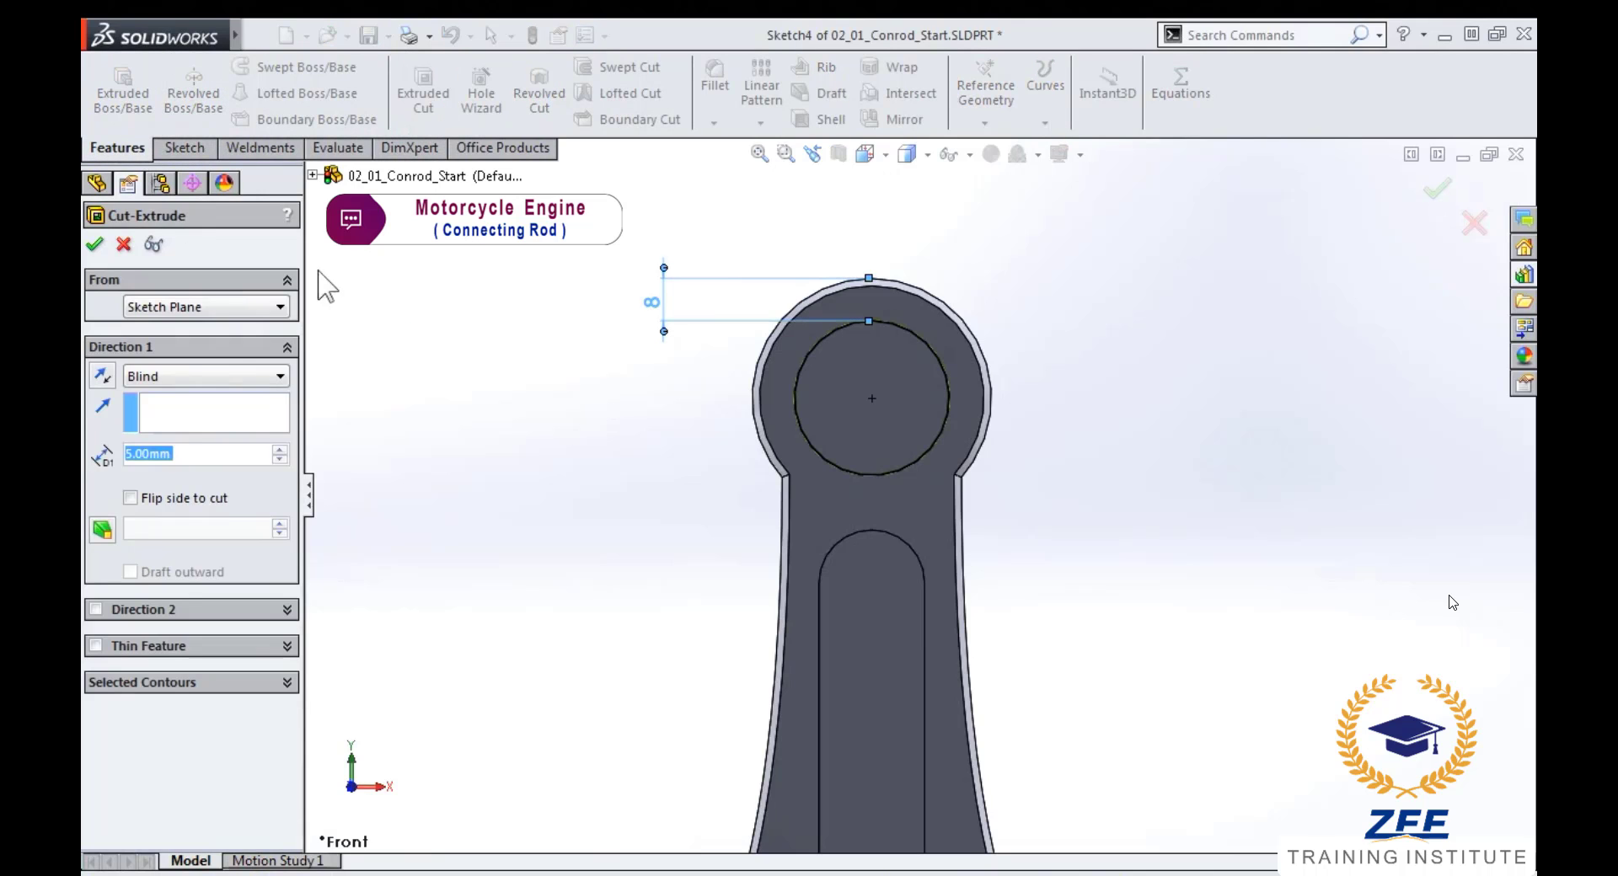
{"action": "left_click", "coordinate": [198, 376]}
{"action": "left_click", "coordinate": [207, 408]}
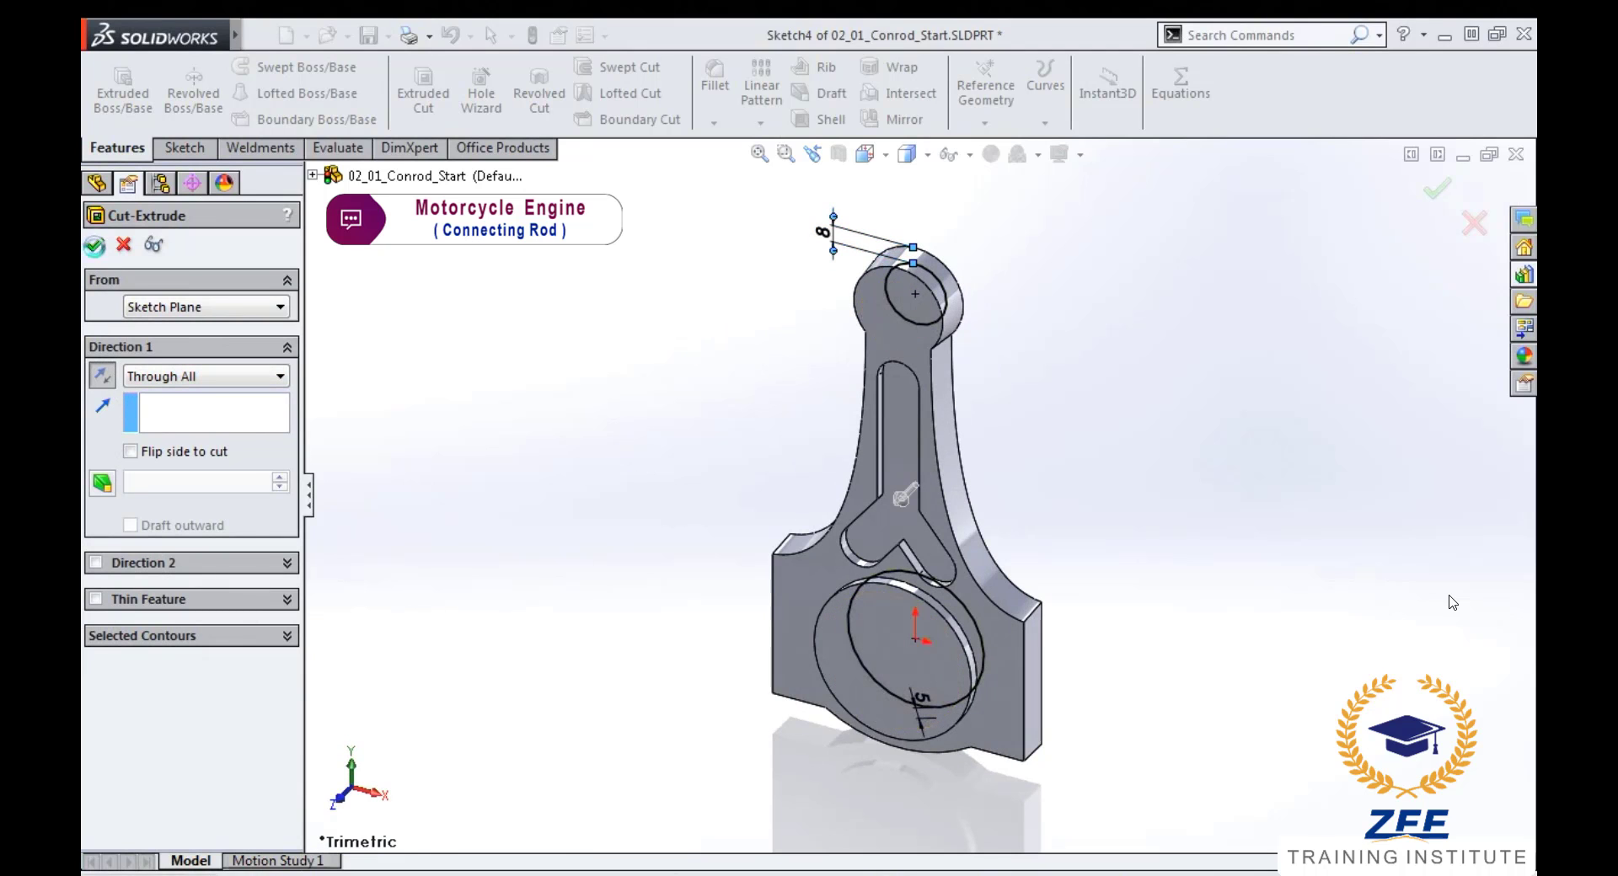
{"action": "left_click", "coordinate": [94, 244]}
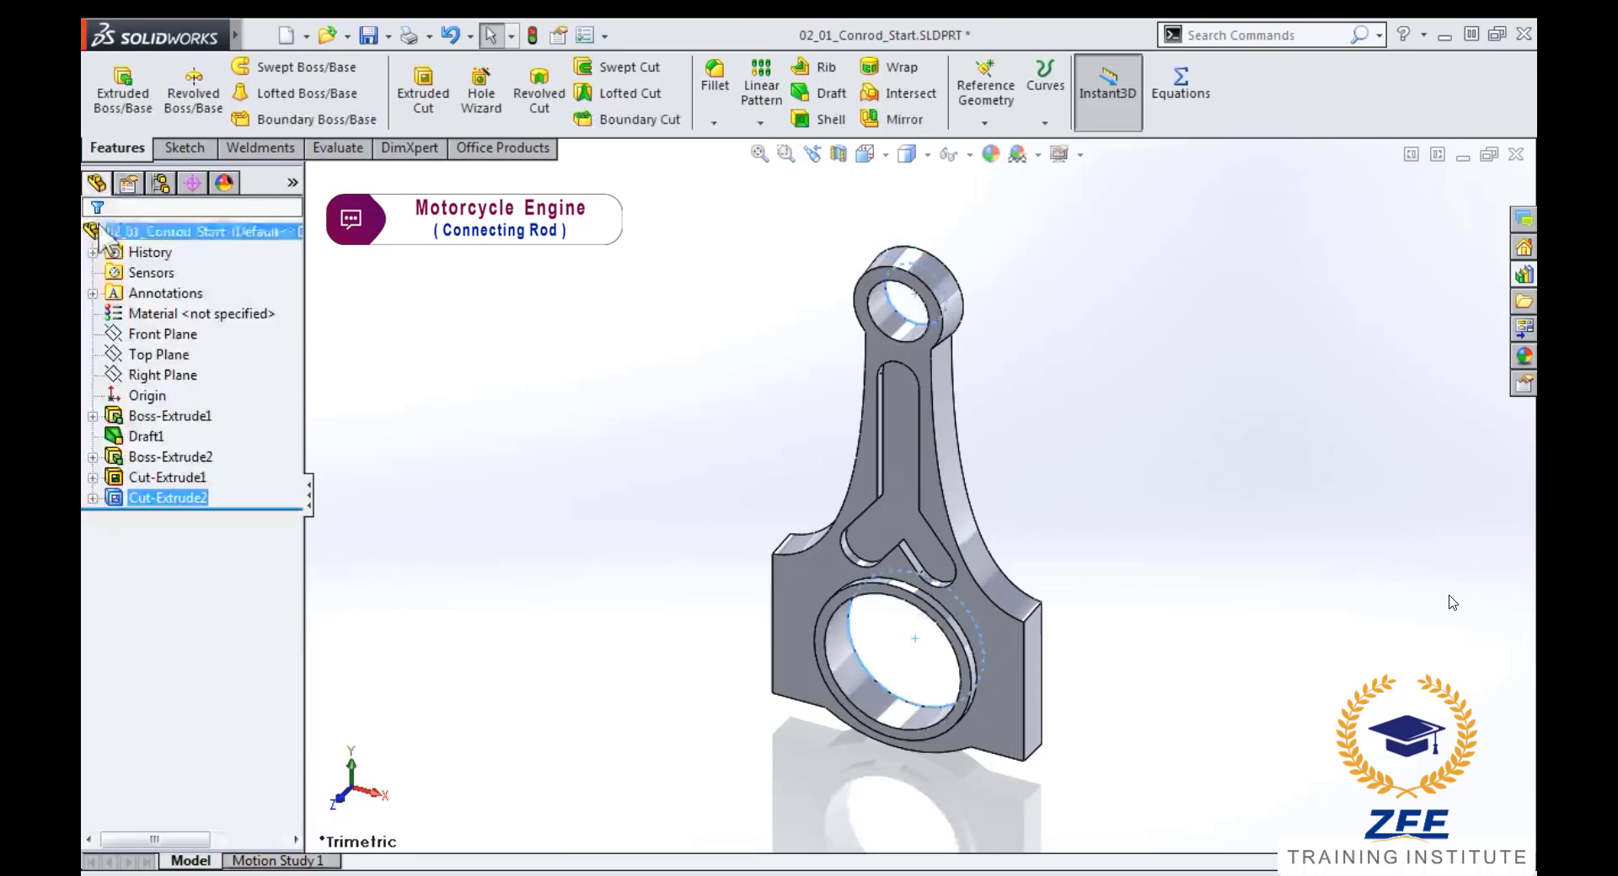
- Mirror the rod body across its flat face using Bodies to Mirror, creating Mirror1
{"action": "left_click", "coordinate": [761, 123]}
{"action": "left_click", "coordinate": [794, 190]}
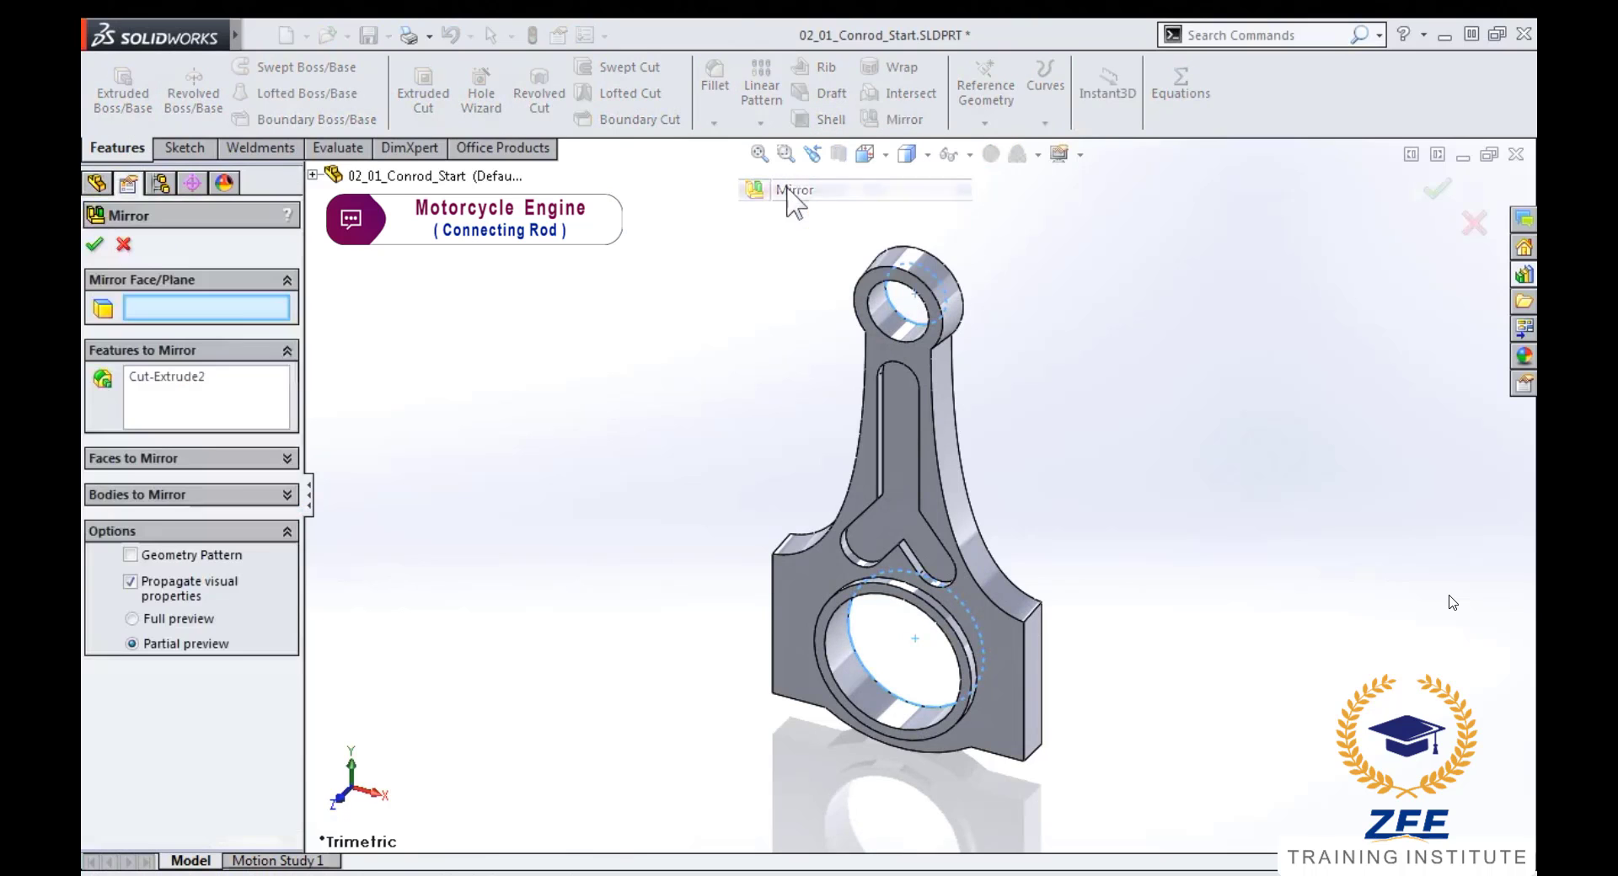
{"action": "middle_click_drag", "start_coordinate": [1100, 432], "coordinate": [942, 473]}
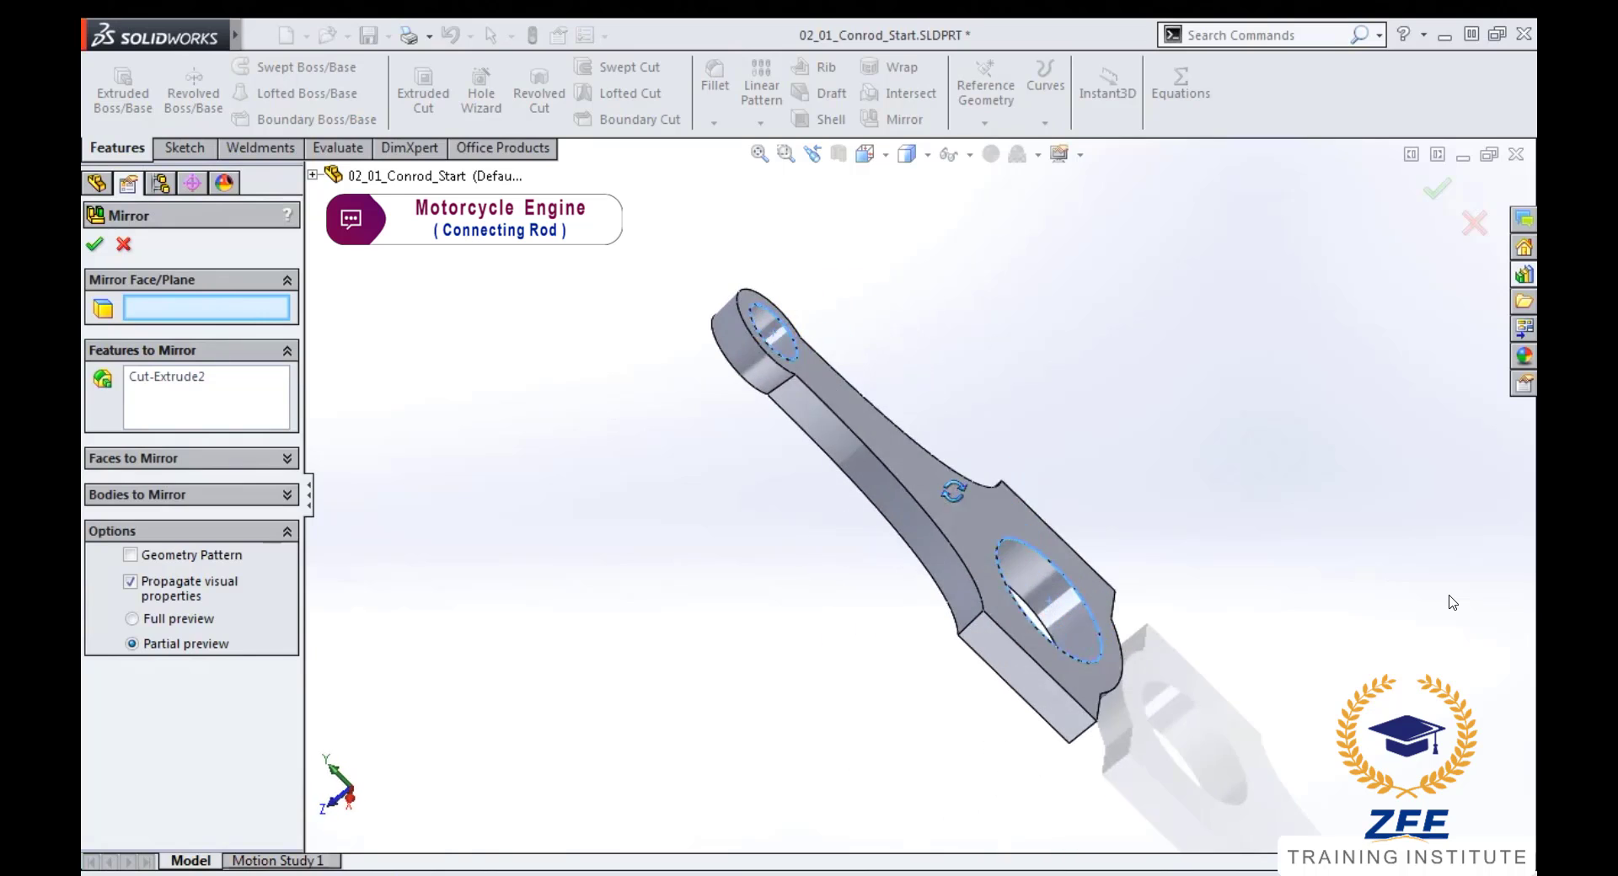
{"action": "left_click", "coordinate": [943, 477]}
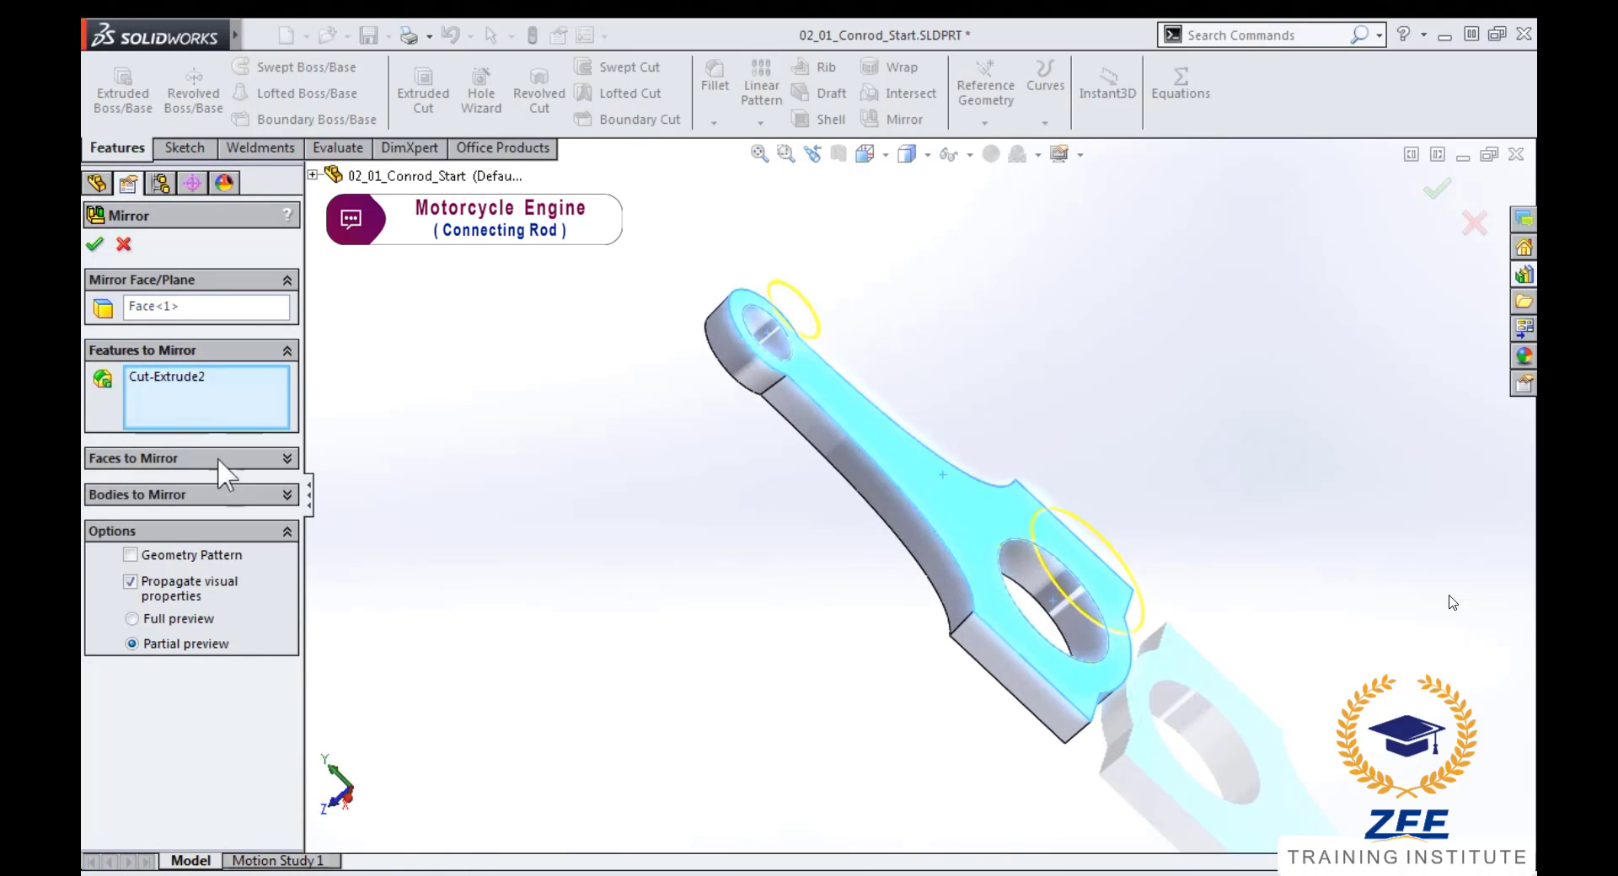
{"action": "right_click", "coordinate": [192, 388]}
{"action": "left_click", "coordinate": [236, 410]}
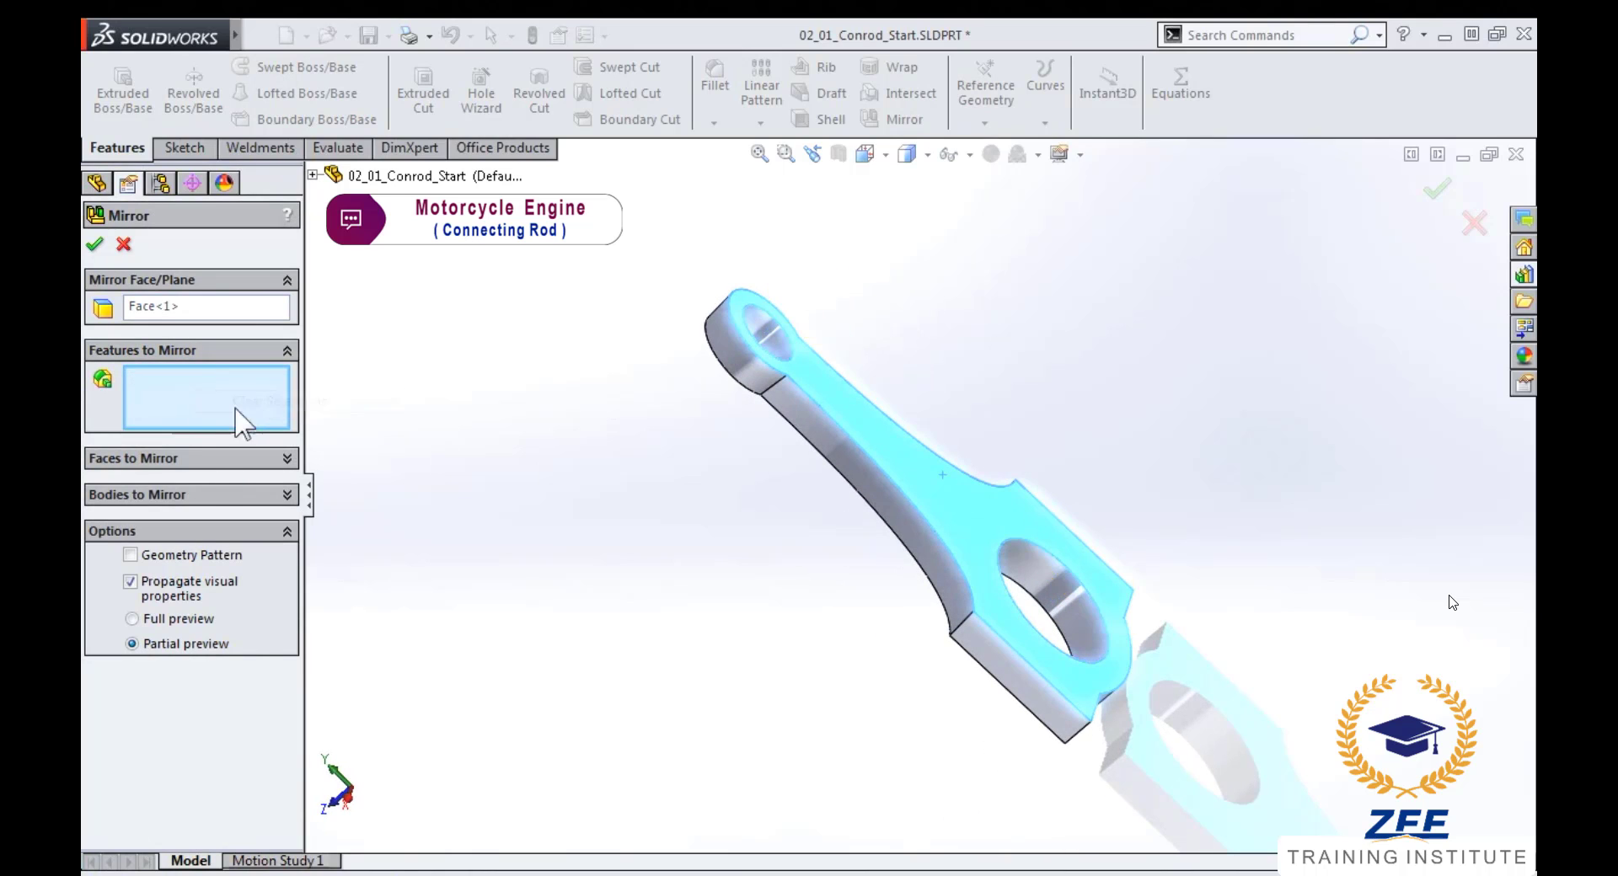
{"action": "left_click", "coordinate": [201, 487]}
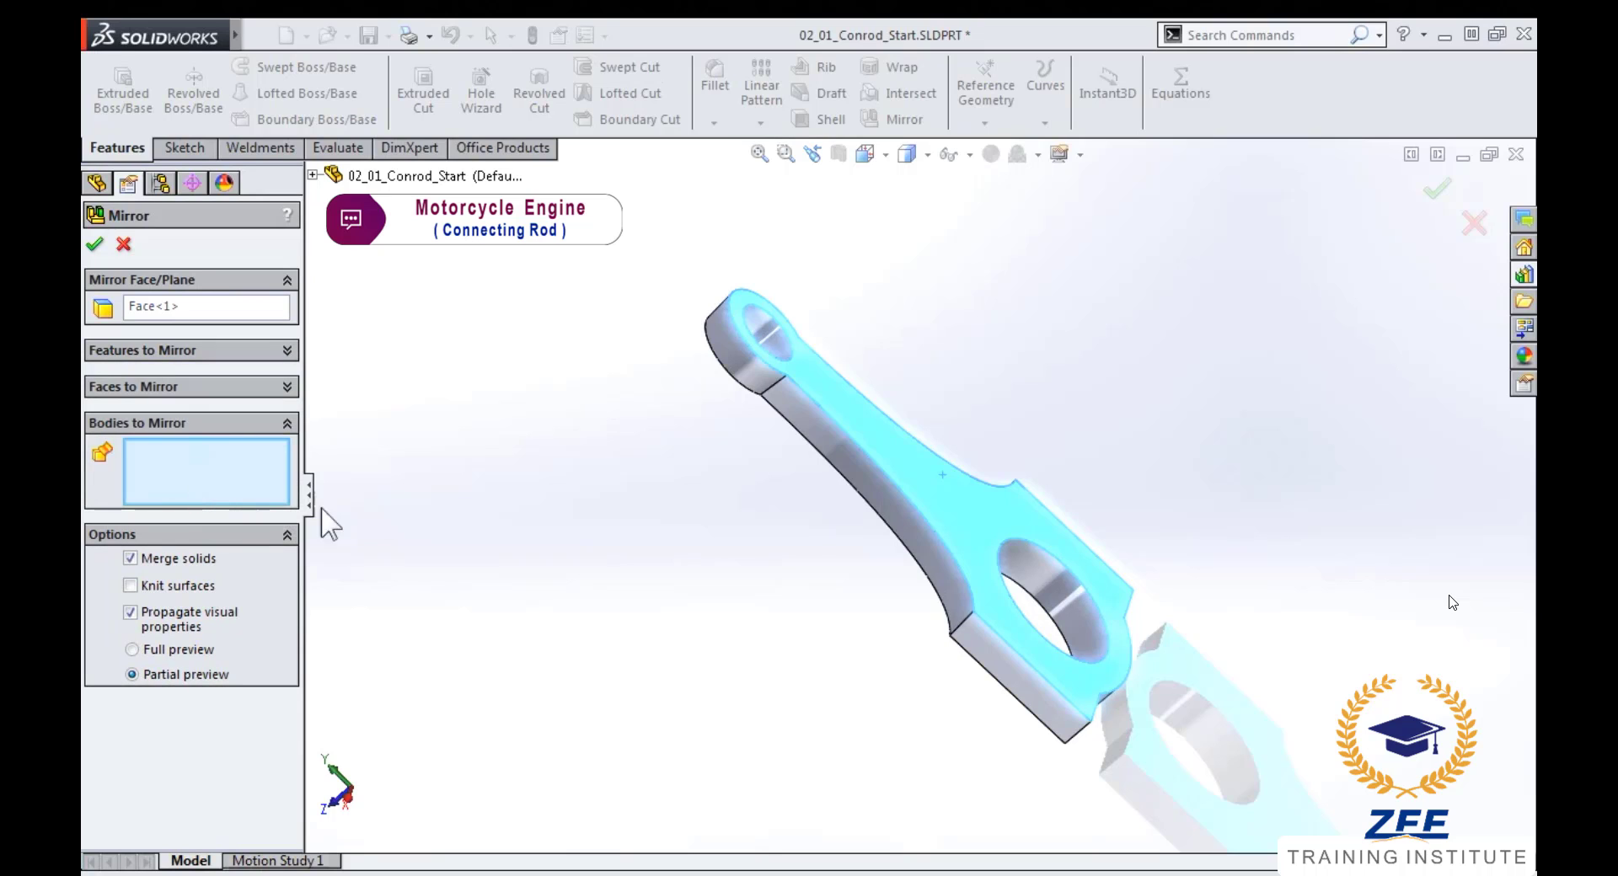
{"action": "left_click", "coordinate": [863, 469]}
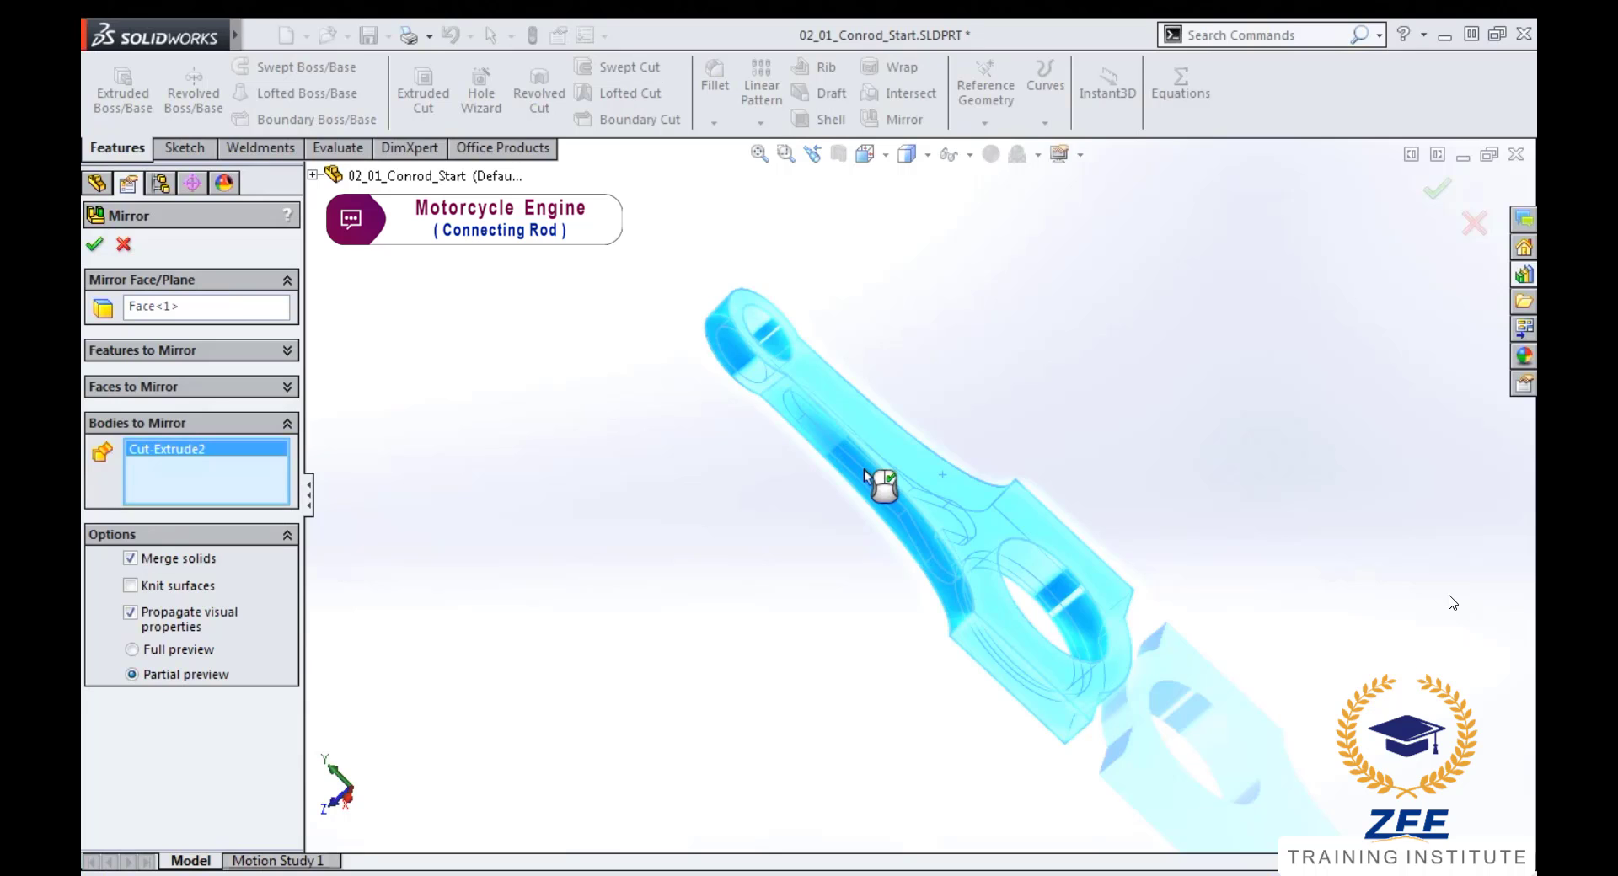
{"action": "right_click", "coordinate": [863, 469]}
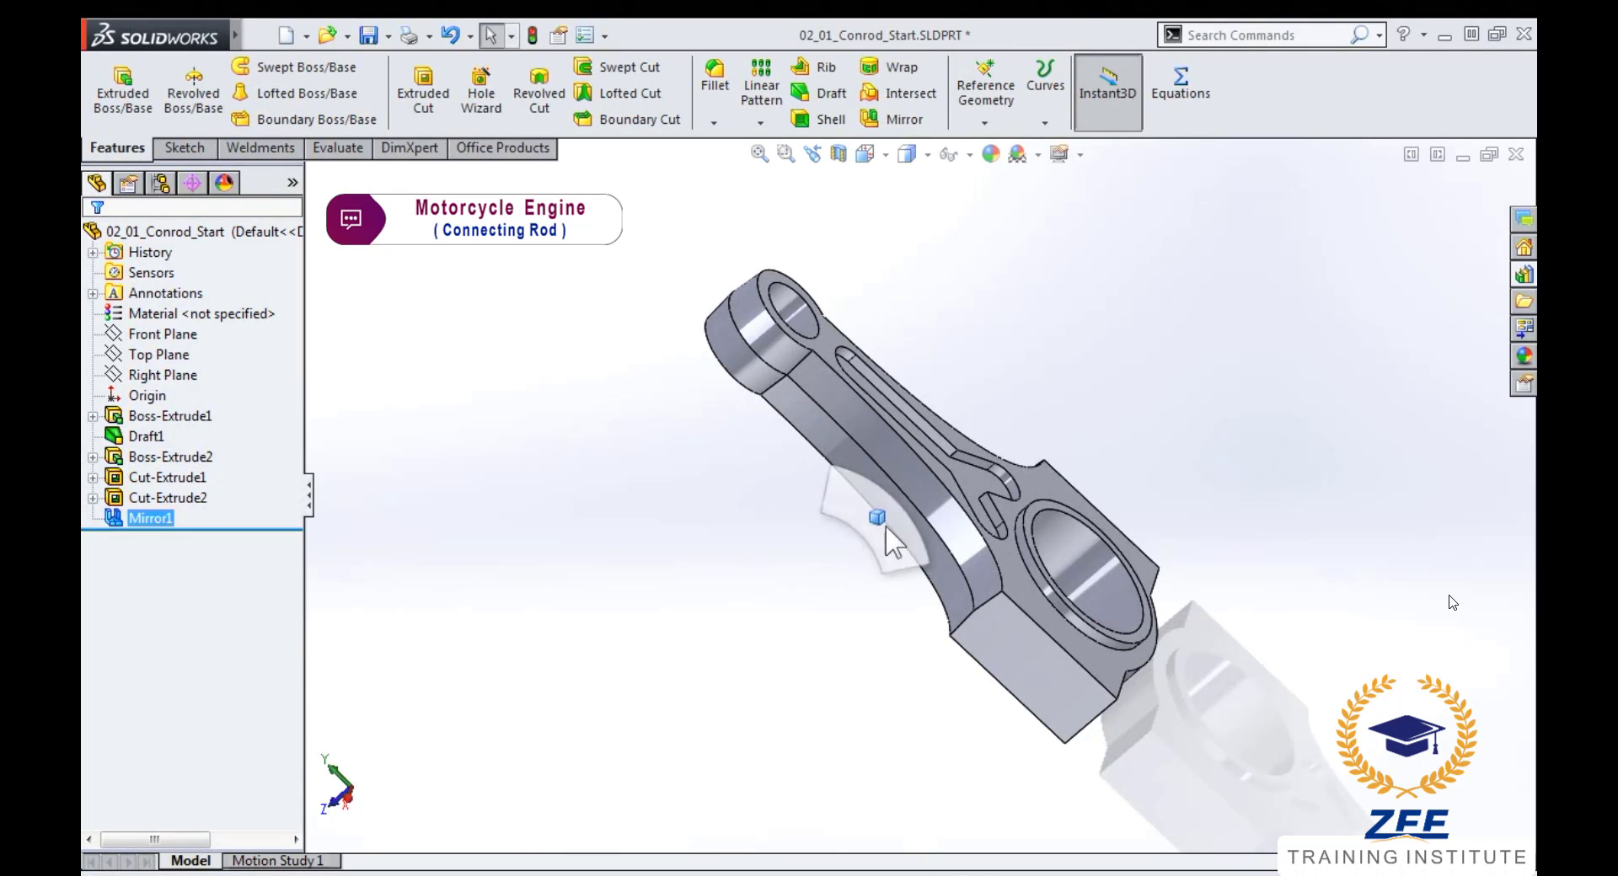
{"action": "key", "text": "ctrl+7"}
{"action": "left_click", "coordinate": [1066, 430]}
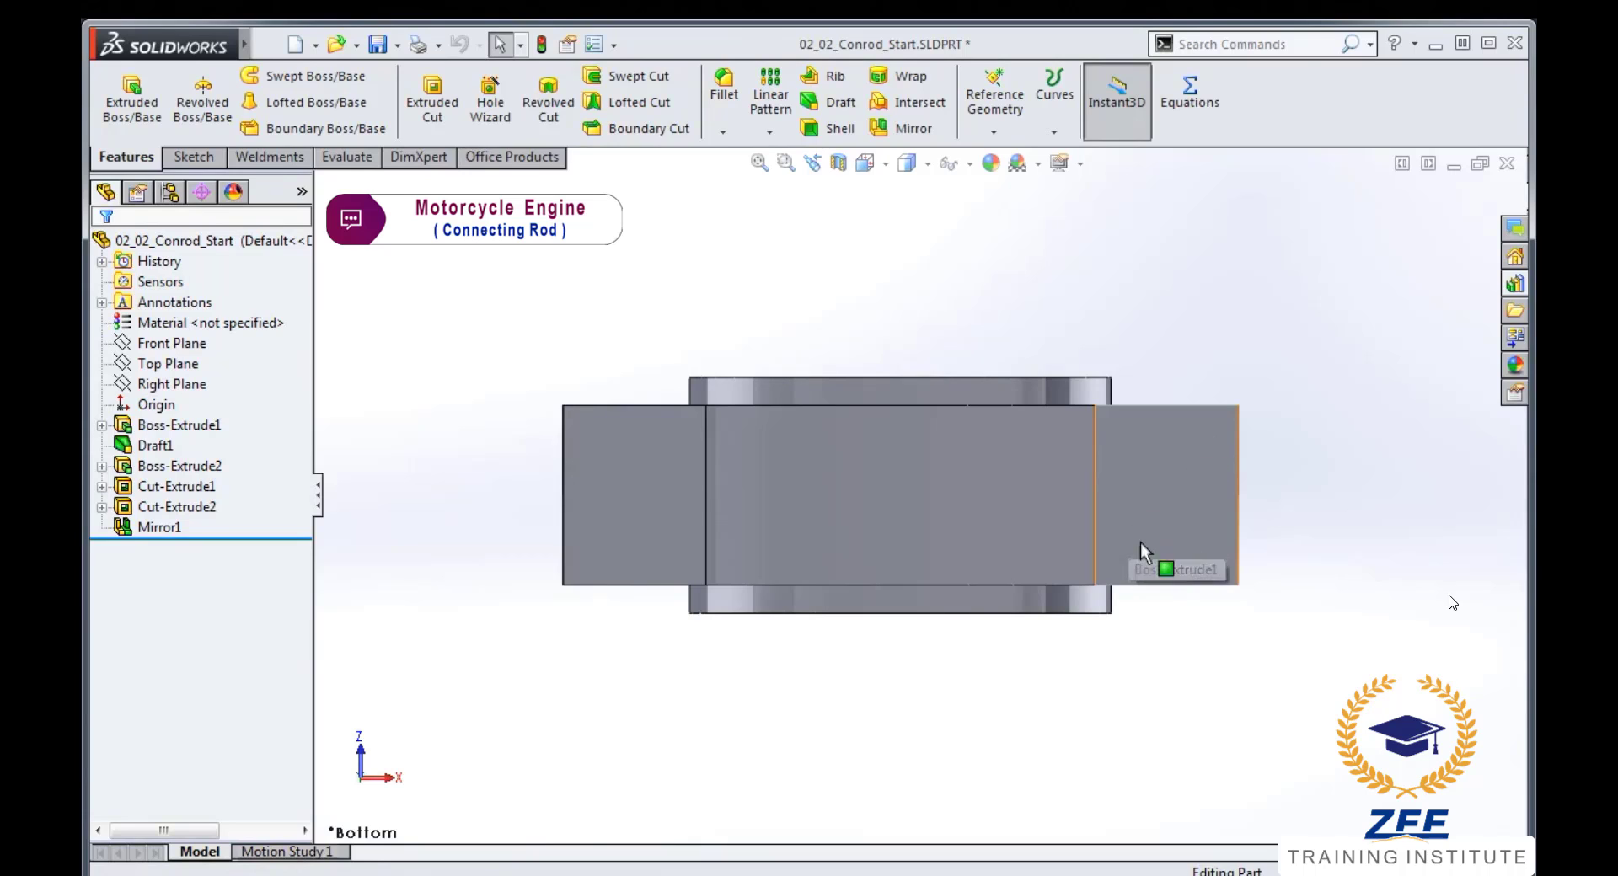
- On the bottom face, sketch a centerpoint straight slot centred on the origin spanning the big end
{"action": "left_click", "coordinate": [1158, 506]}
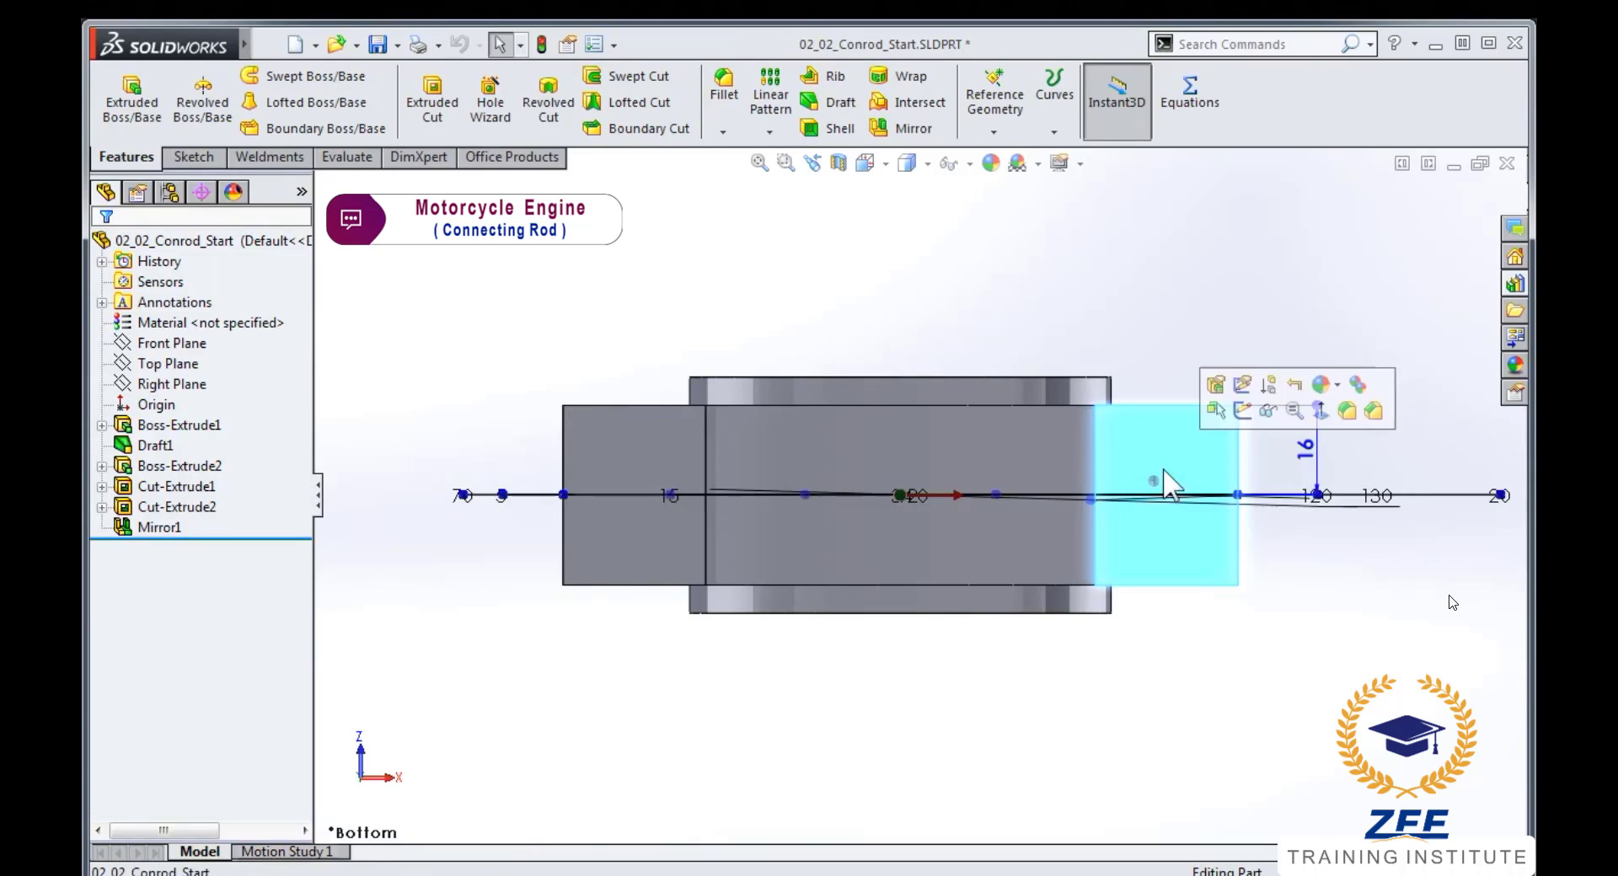
{"action": "left_click", "coordinate": [1240, 419]}
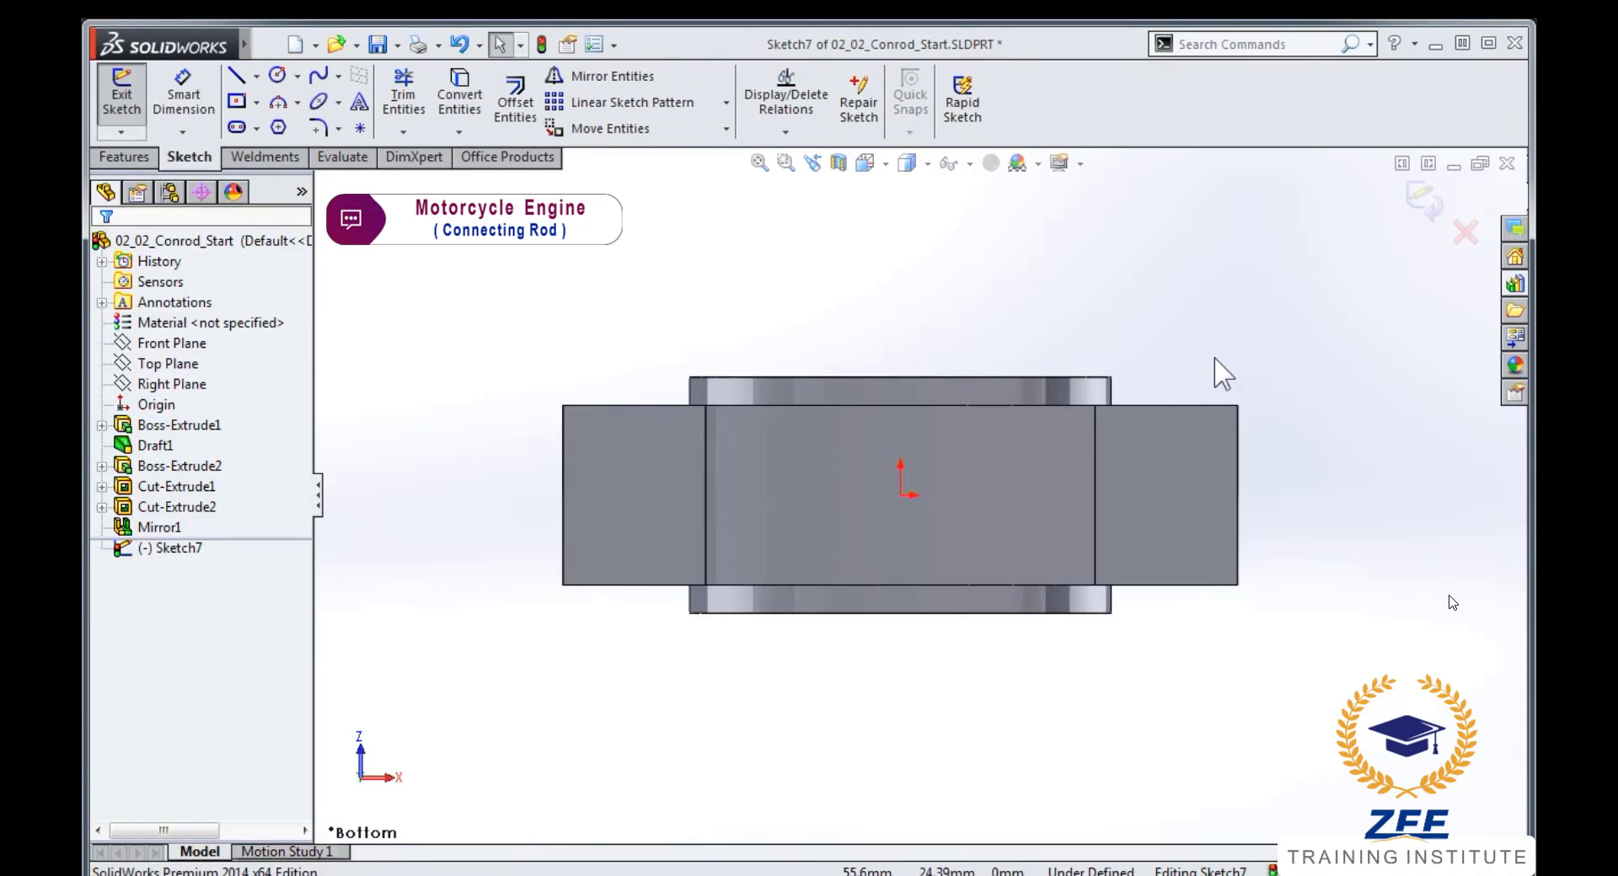
{"action": "key", "text": "s"}
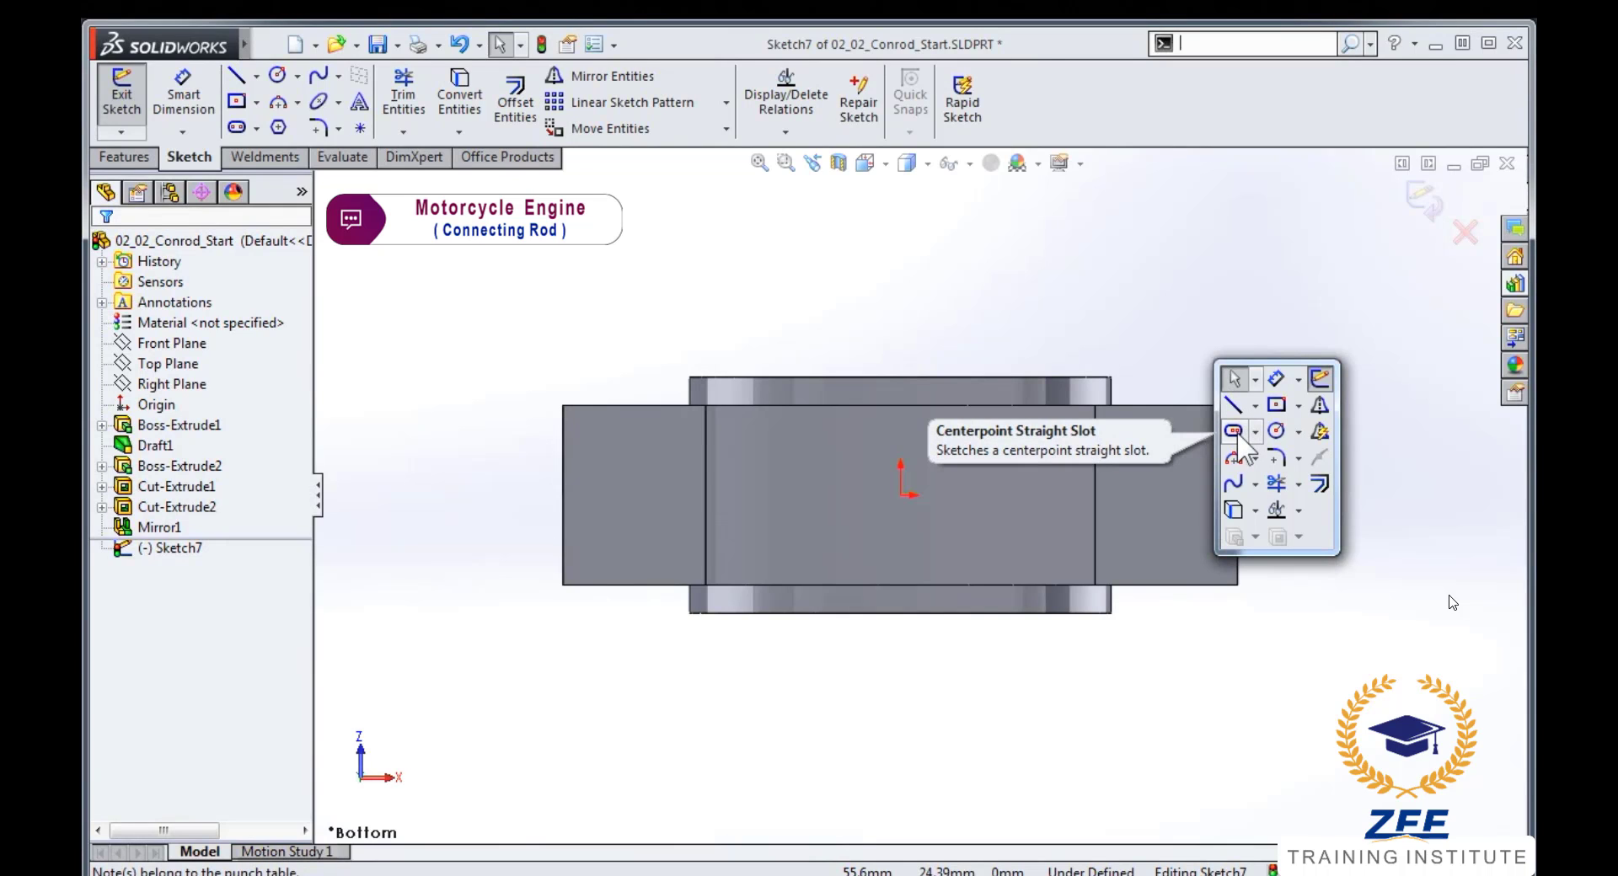
{"action": "left_click", "coordinate": [1235, 433]}
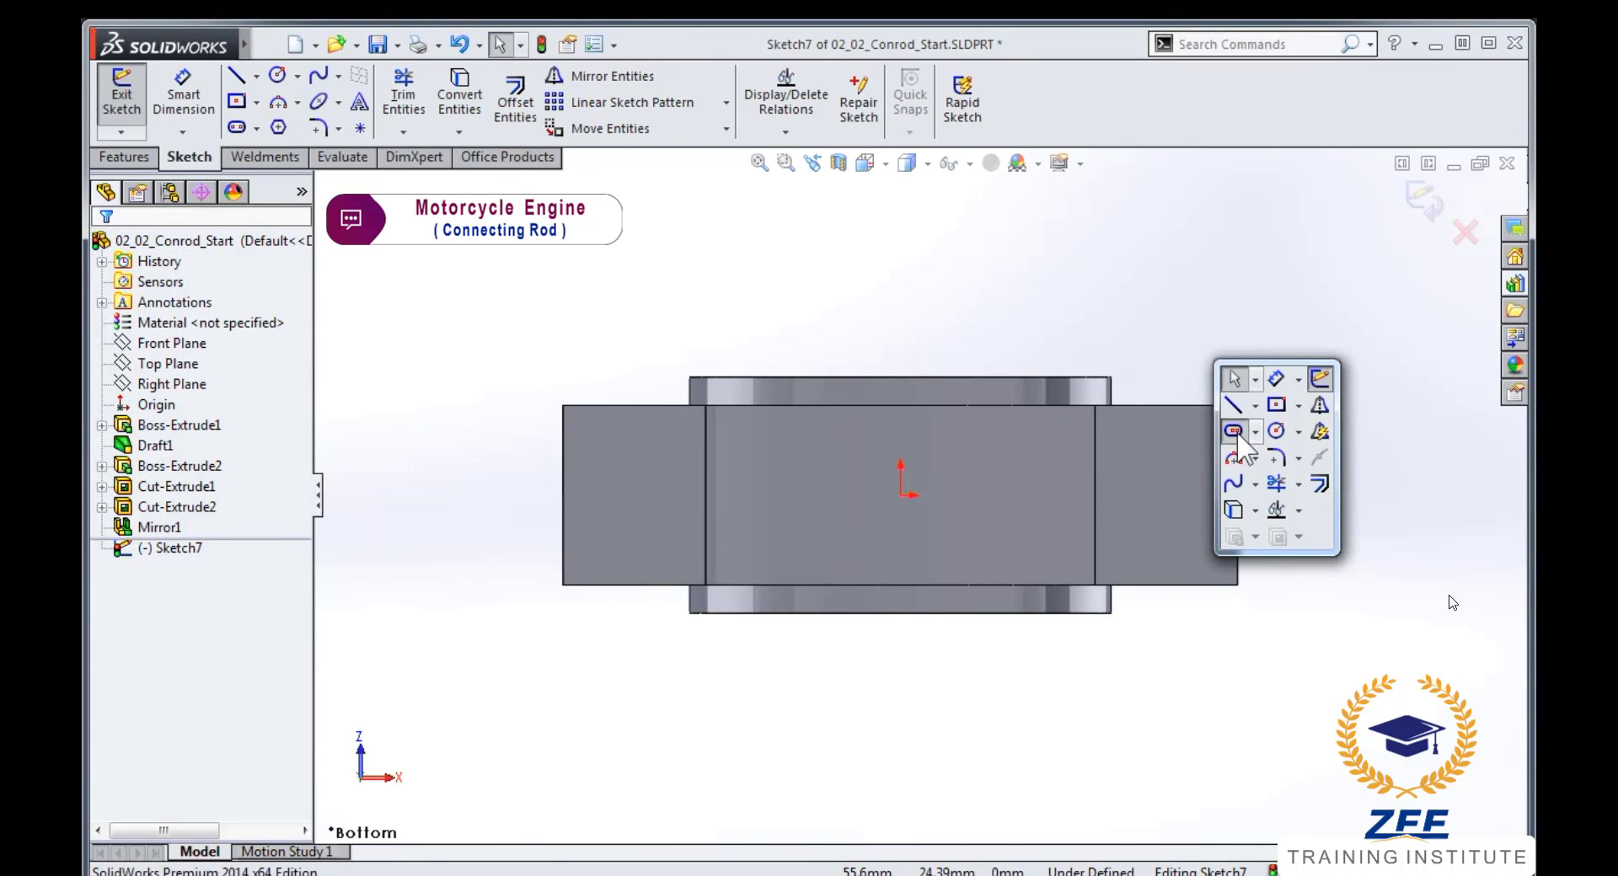
{"action": "left_click", "coordinate": [900, 495]}
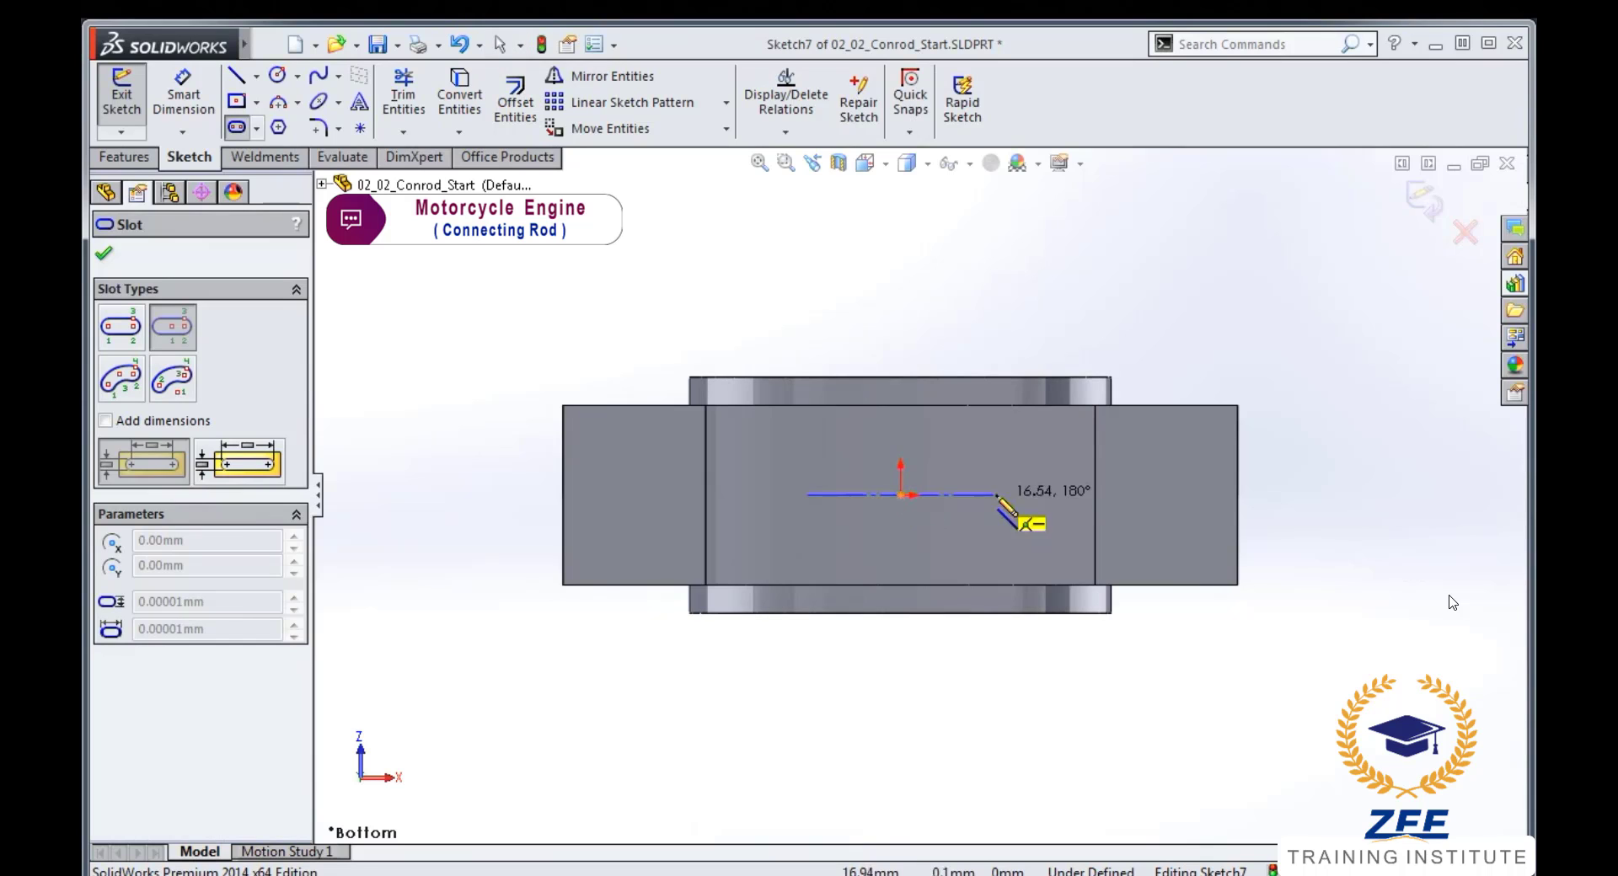
{"action": "left_click", "coordinate": [1074, 495]}
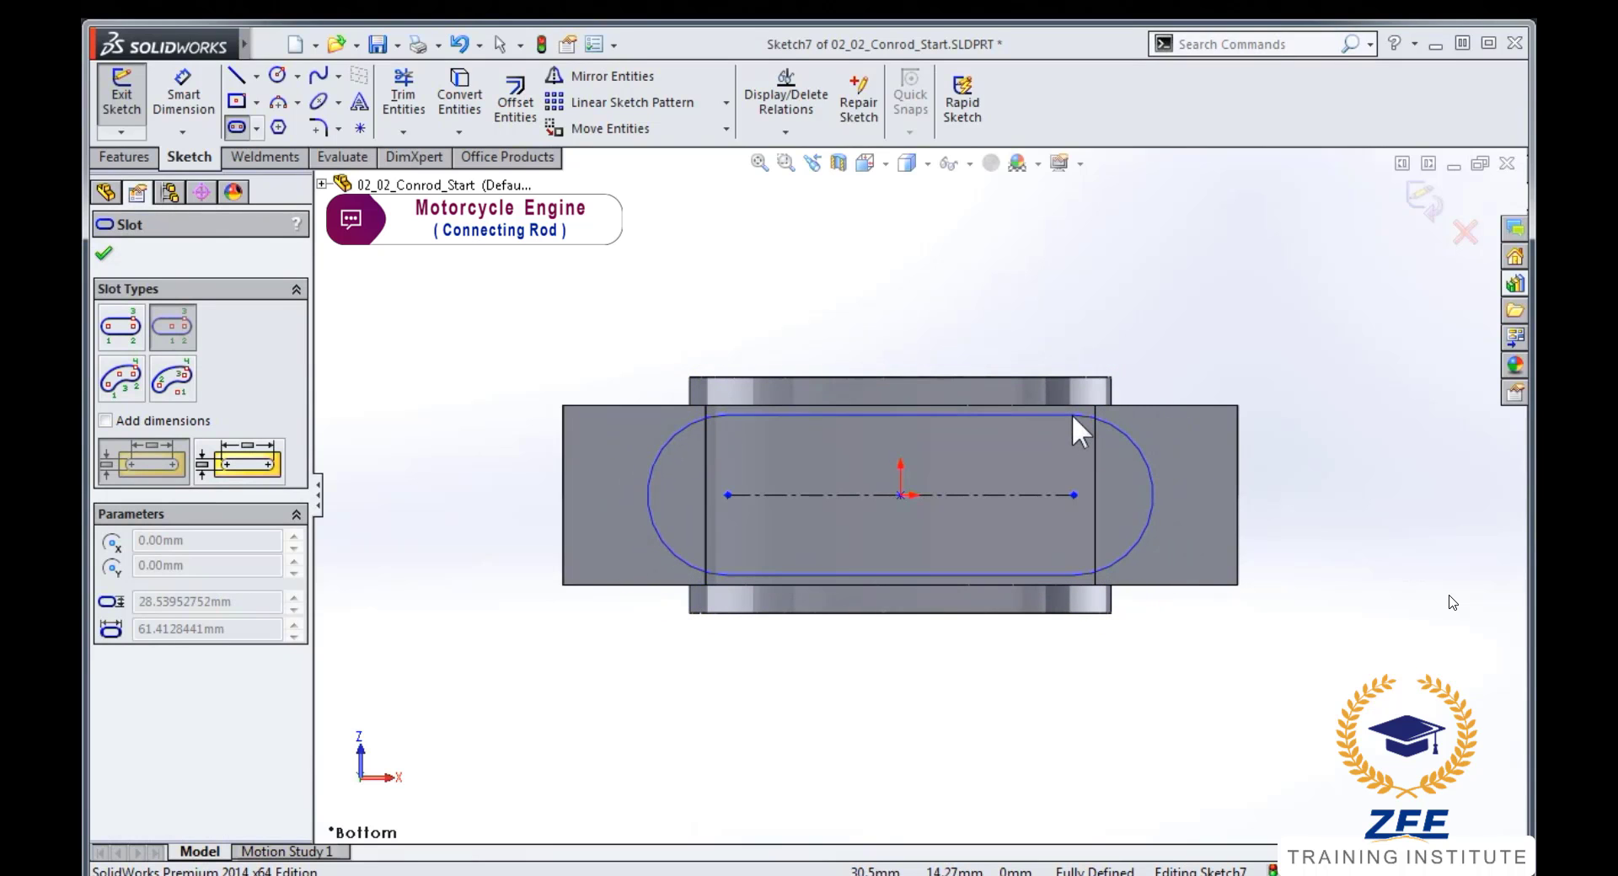
{"action": "left_click", "coordinate": [1071, 415]}
- Make the slot's arc coincident with the boss corner vertex
{"action": "key", "text": "Escape"}
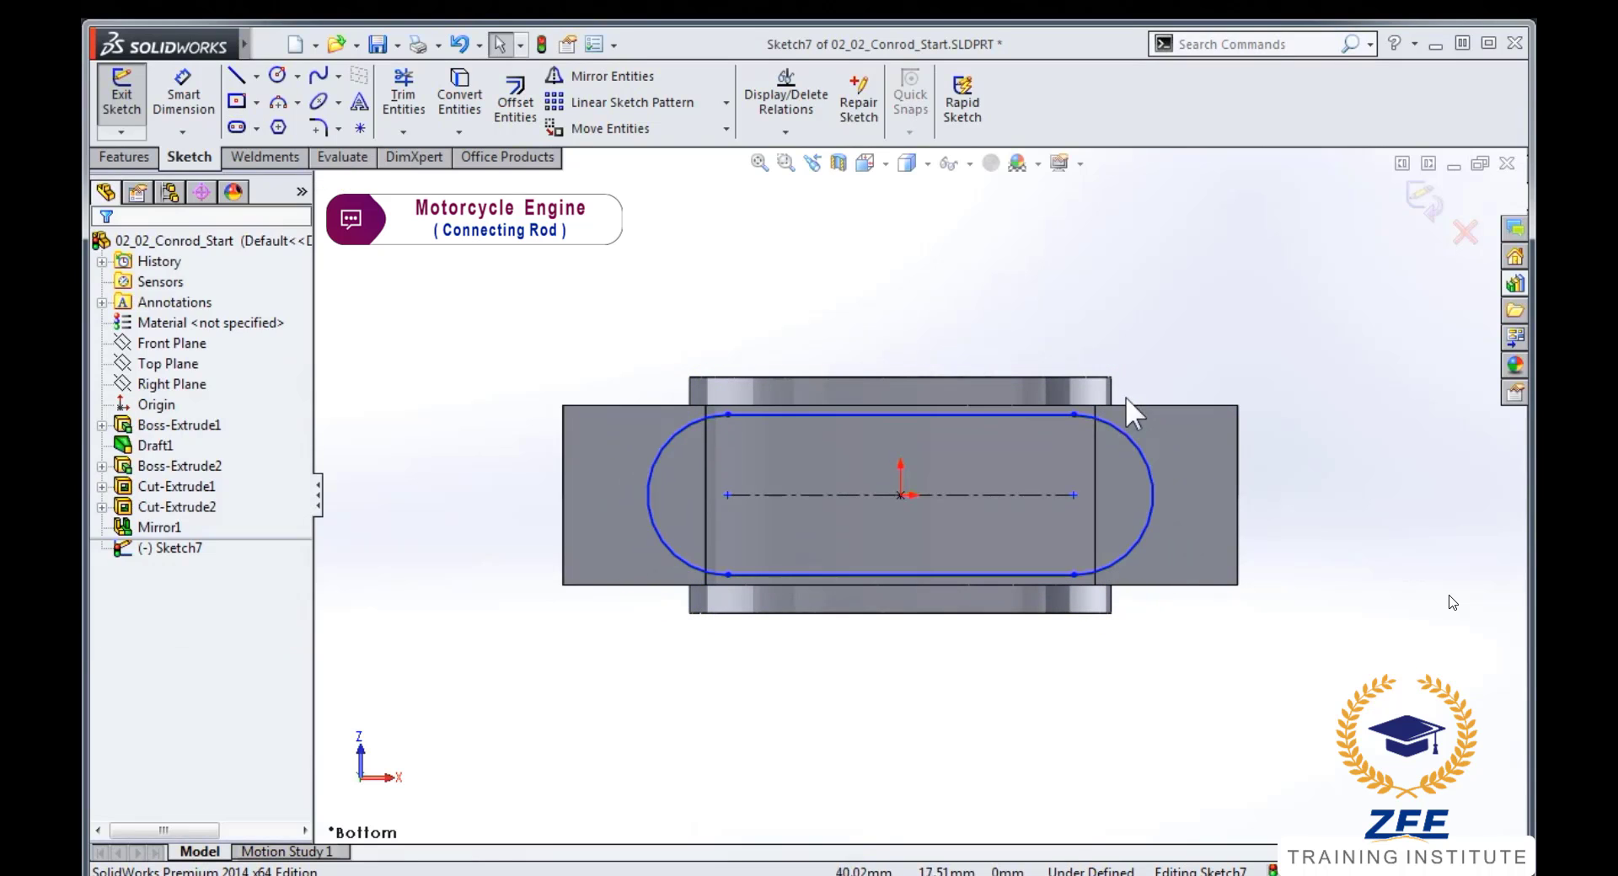
{"action": "scroll", "coordinate": [1129, 346], "scroll_direction": "down", "scroll_amount": 2}
{"action": "scroll", "coordinate": [1109, 396], "scroll_direction": "down", "scroll_amount": 2}
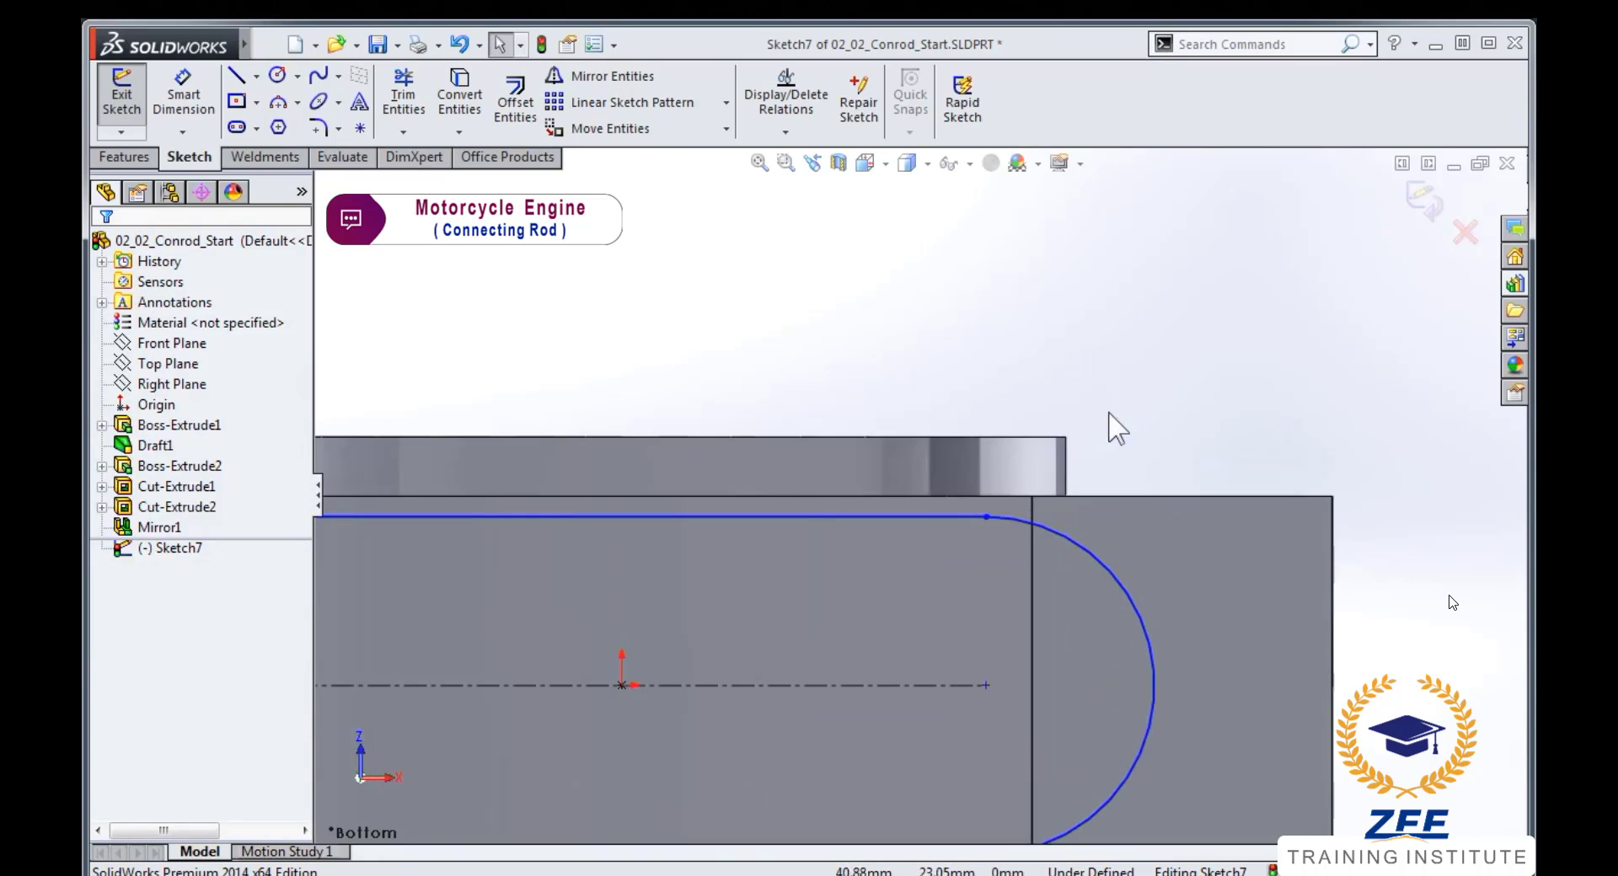
{"action": "scroll", "coordinate": [1095, 442], "scroll_direction": "down", "scroll_amount": 1}
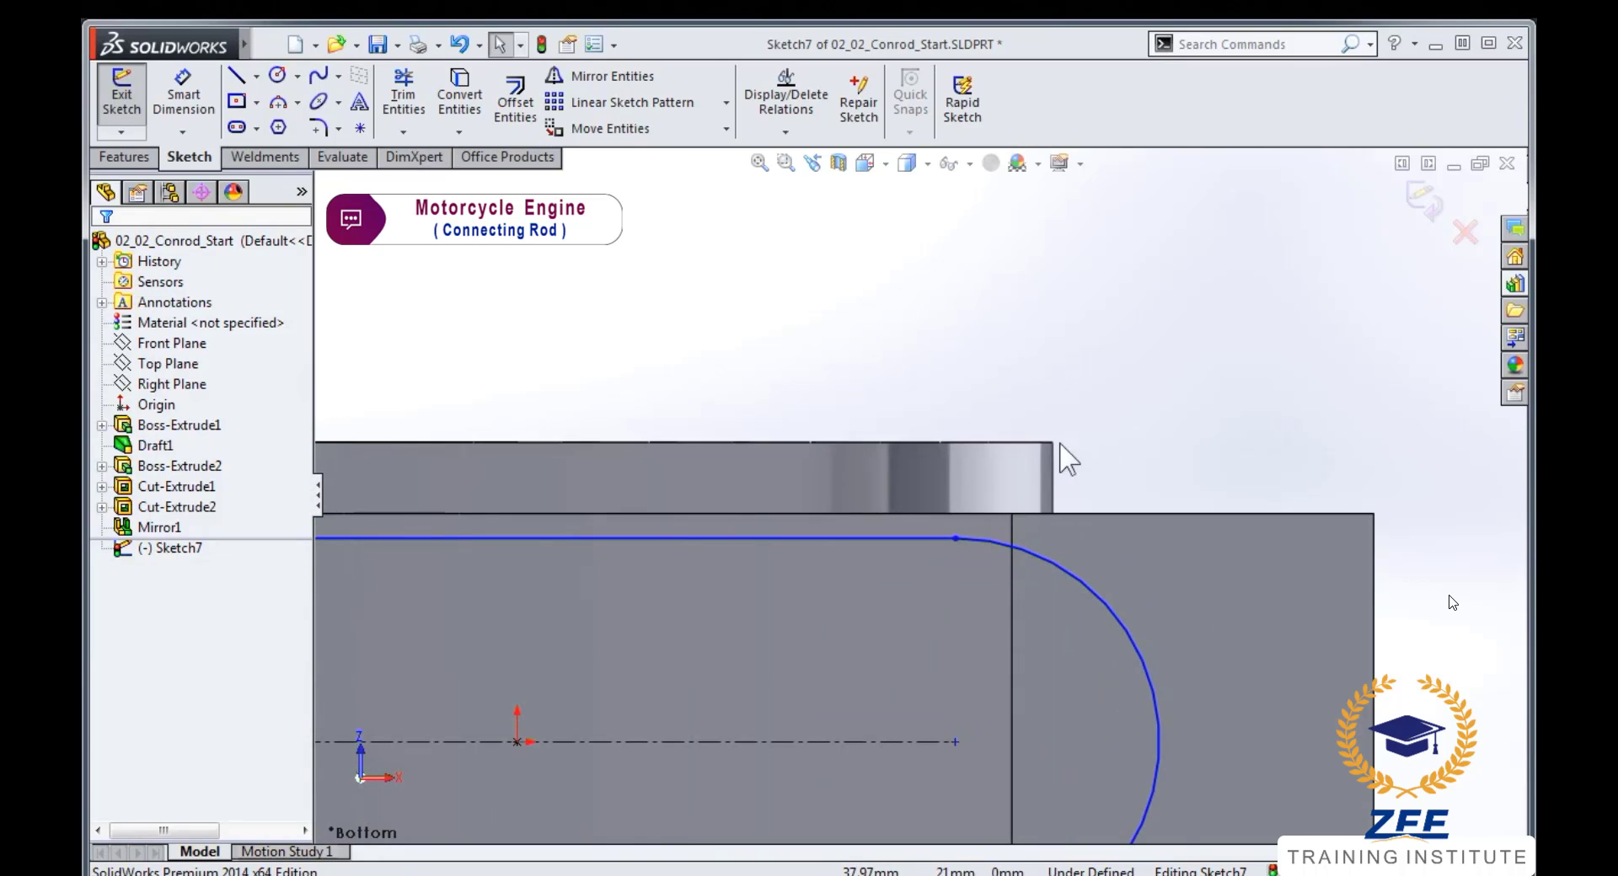
{"action": "scroll", "coordinate": [1060, 451], "scroll_direction": "down", "scroll_amount": 1}
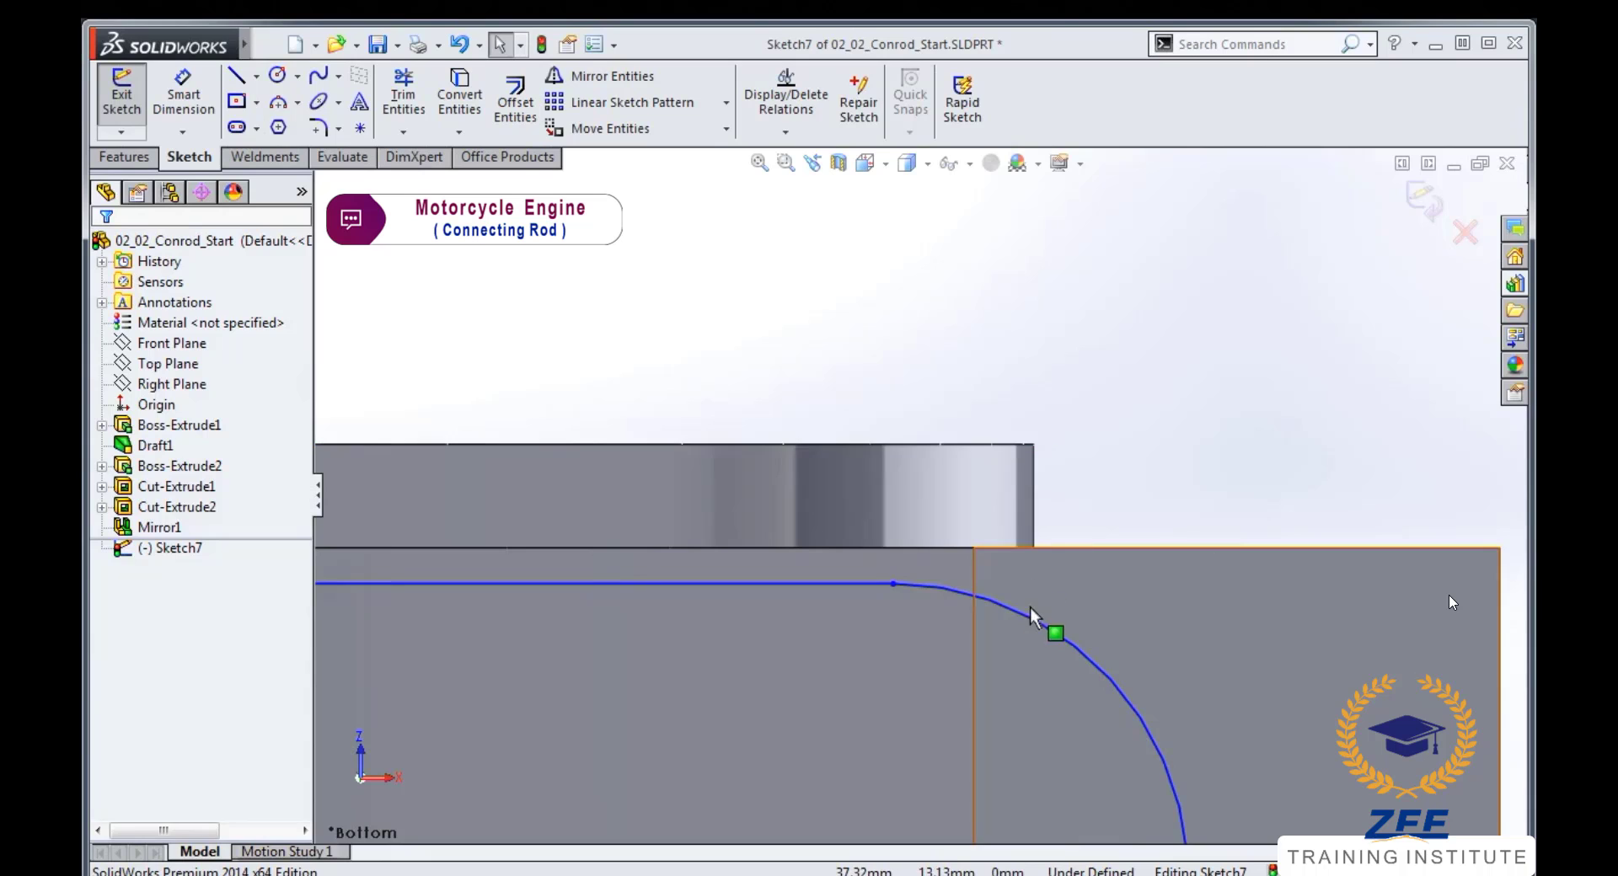
{"action": "left_click", "coordinate": [1030, 573]}
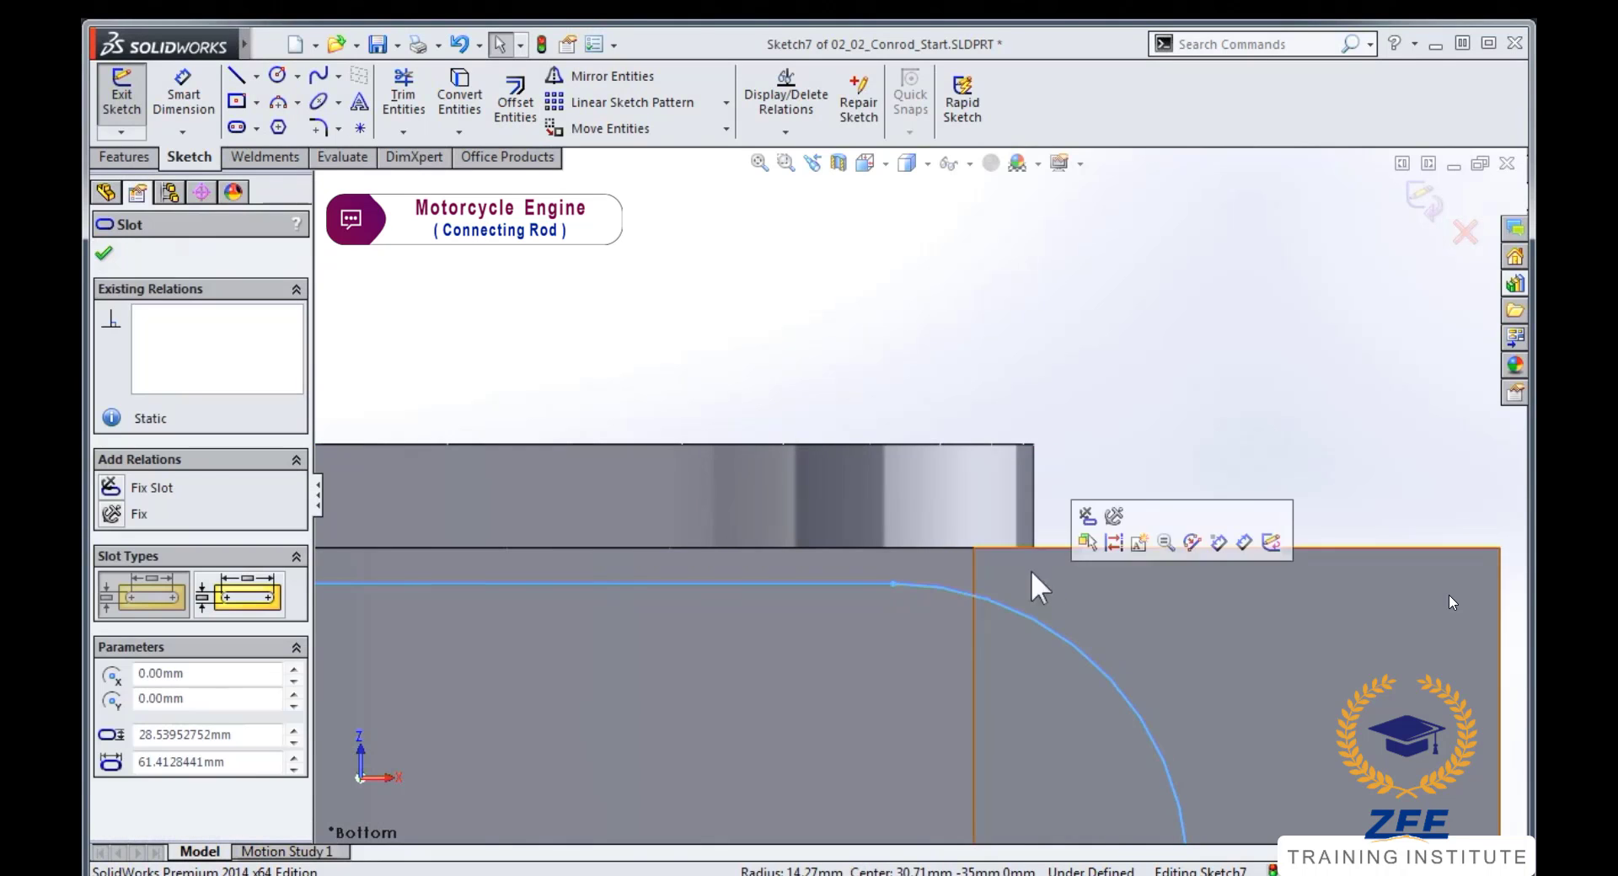
{"action": "left_click", "coordinate": [1035, 446], "text": "ctrl"}
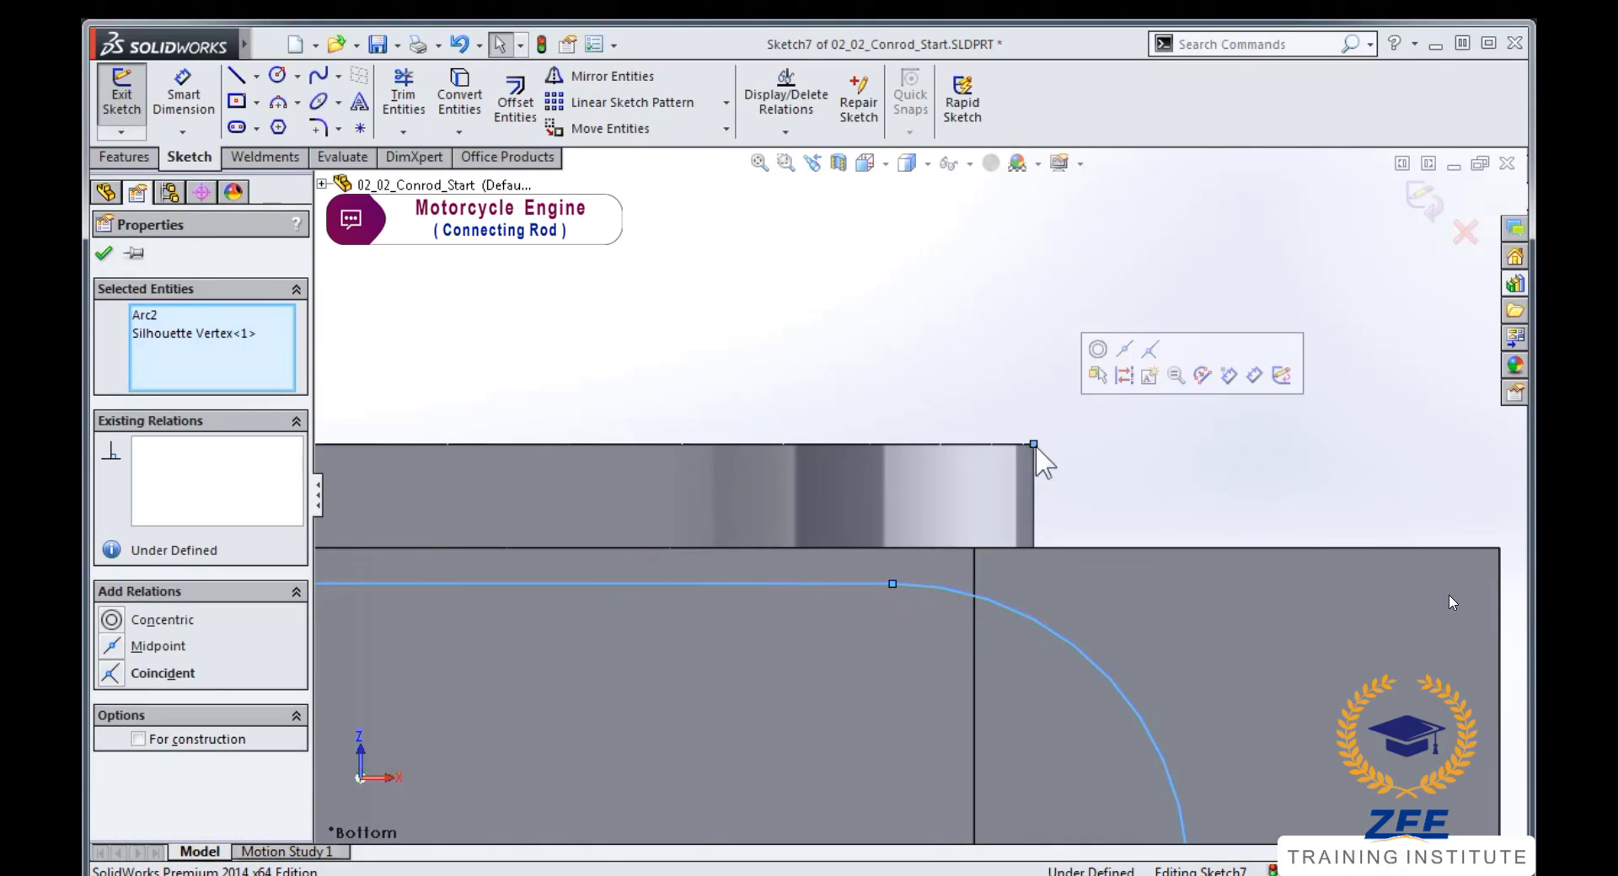
{"action": "left_click", "coordinate": [1151, 349]}
{"action": "left_click", "coordinate": [788, 386]}
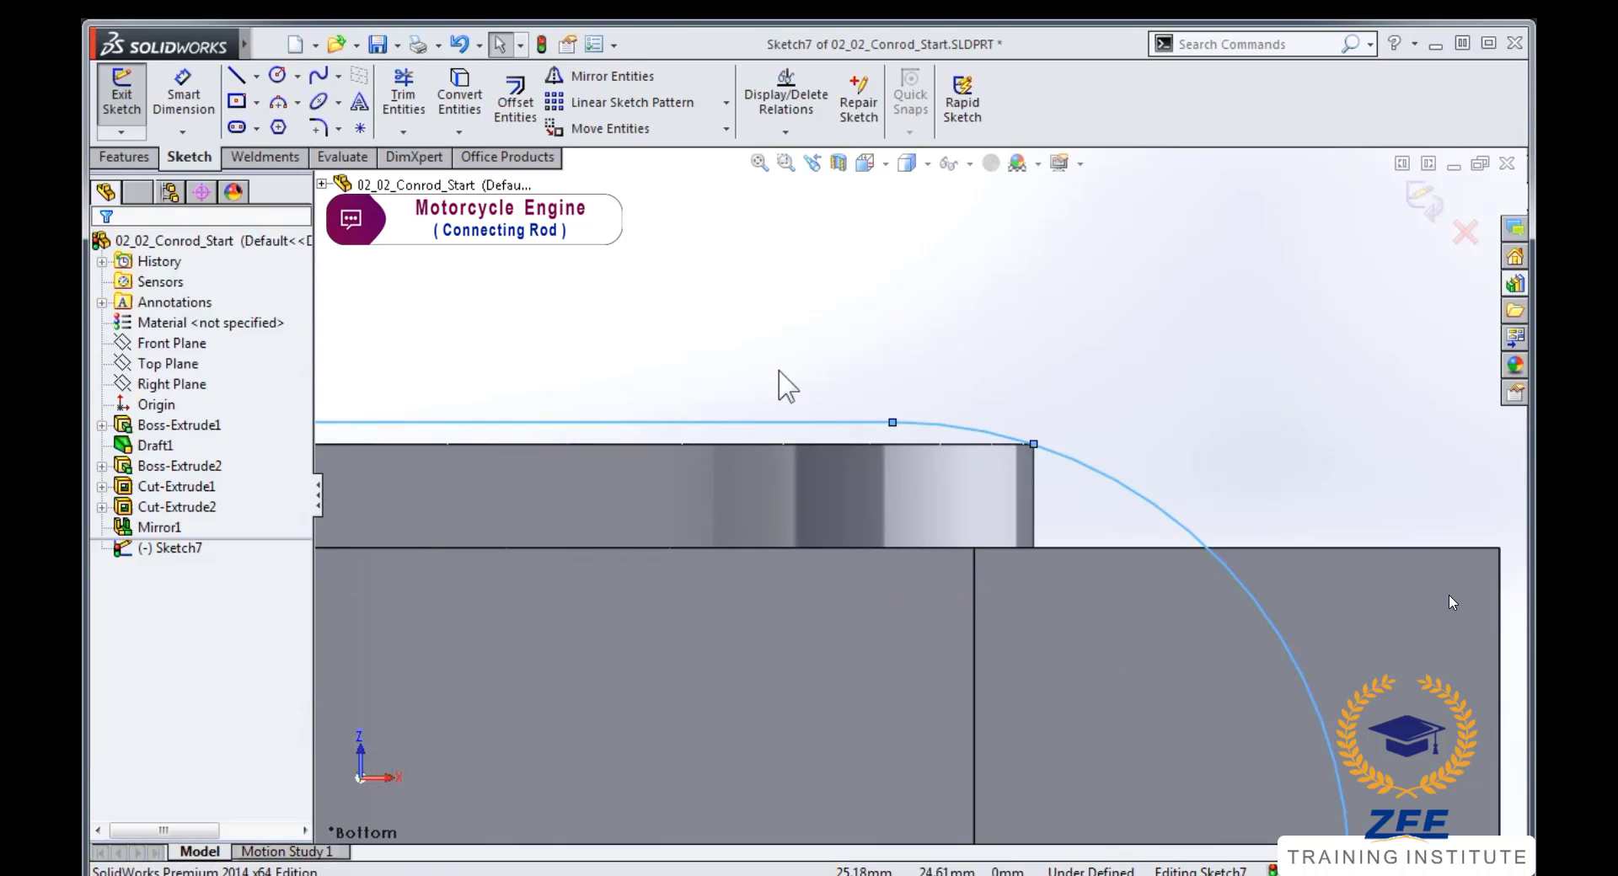
- Make the slot's straight side collinear with the part's top edge, fully defining Sketch7
{"action": "left_click", "coordinate": [777, 423]}
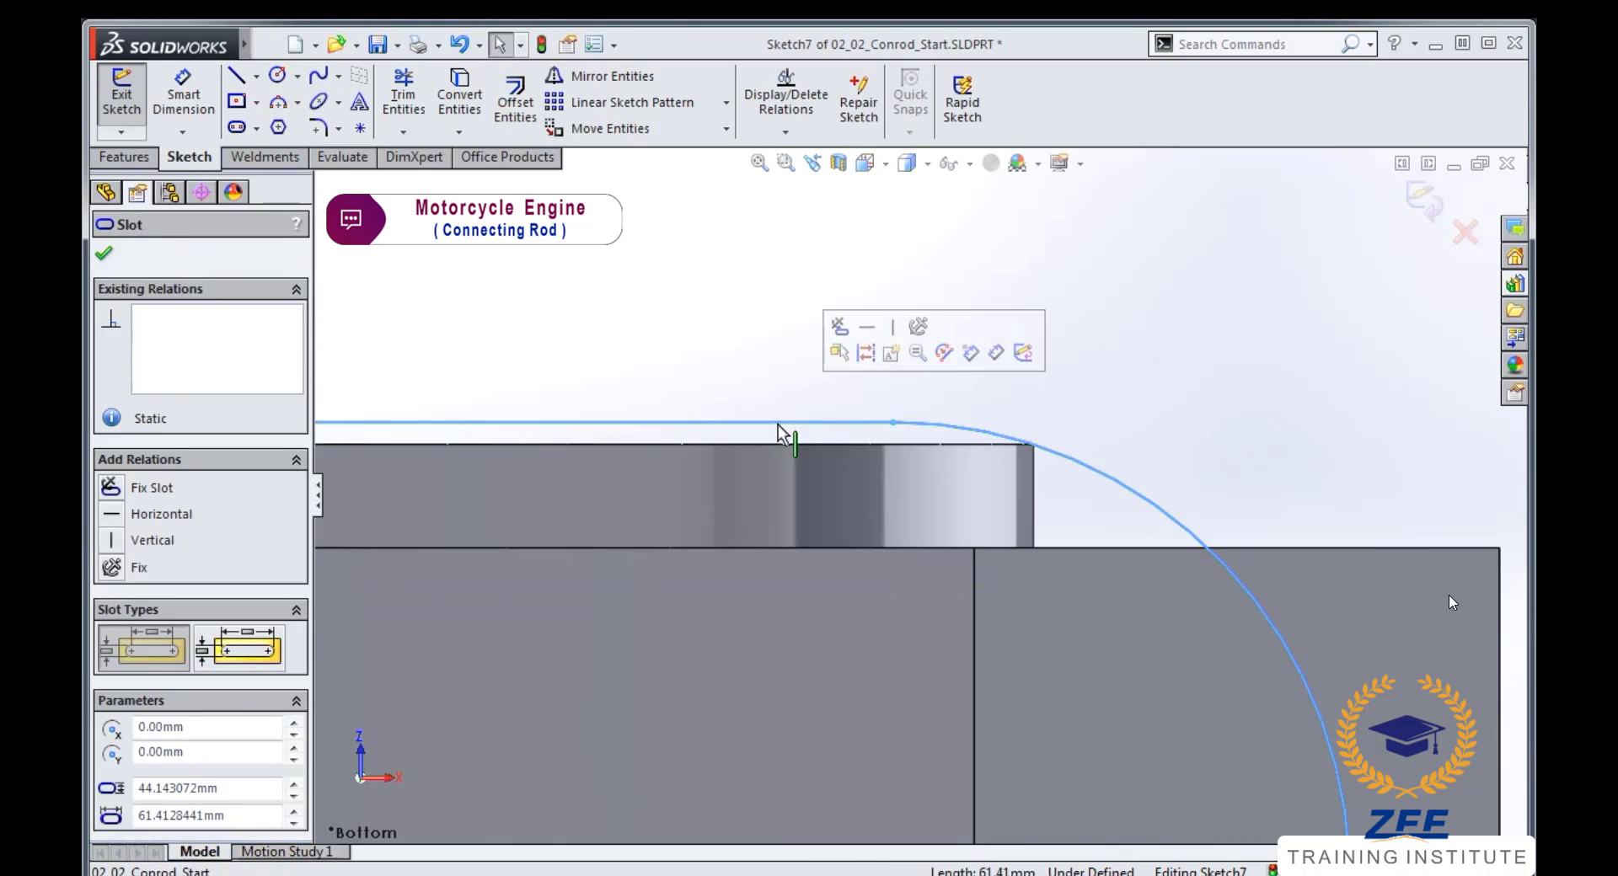
{"action": "left_click", "coordinate": [780, 442], "text": "ctrl"}
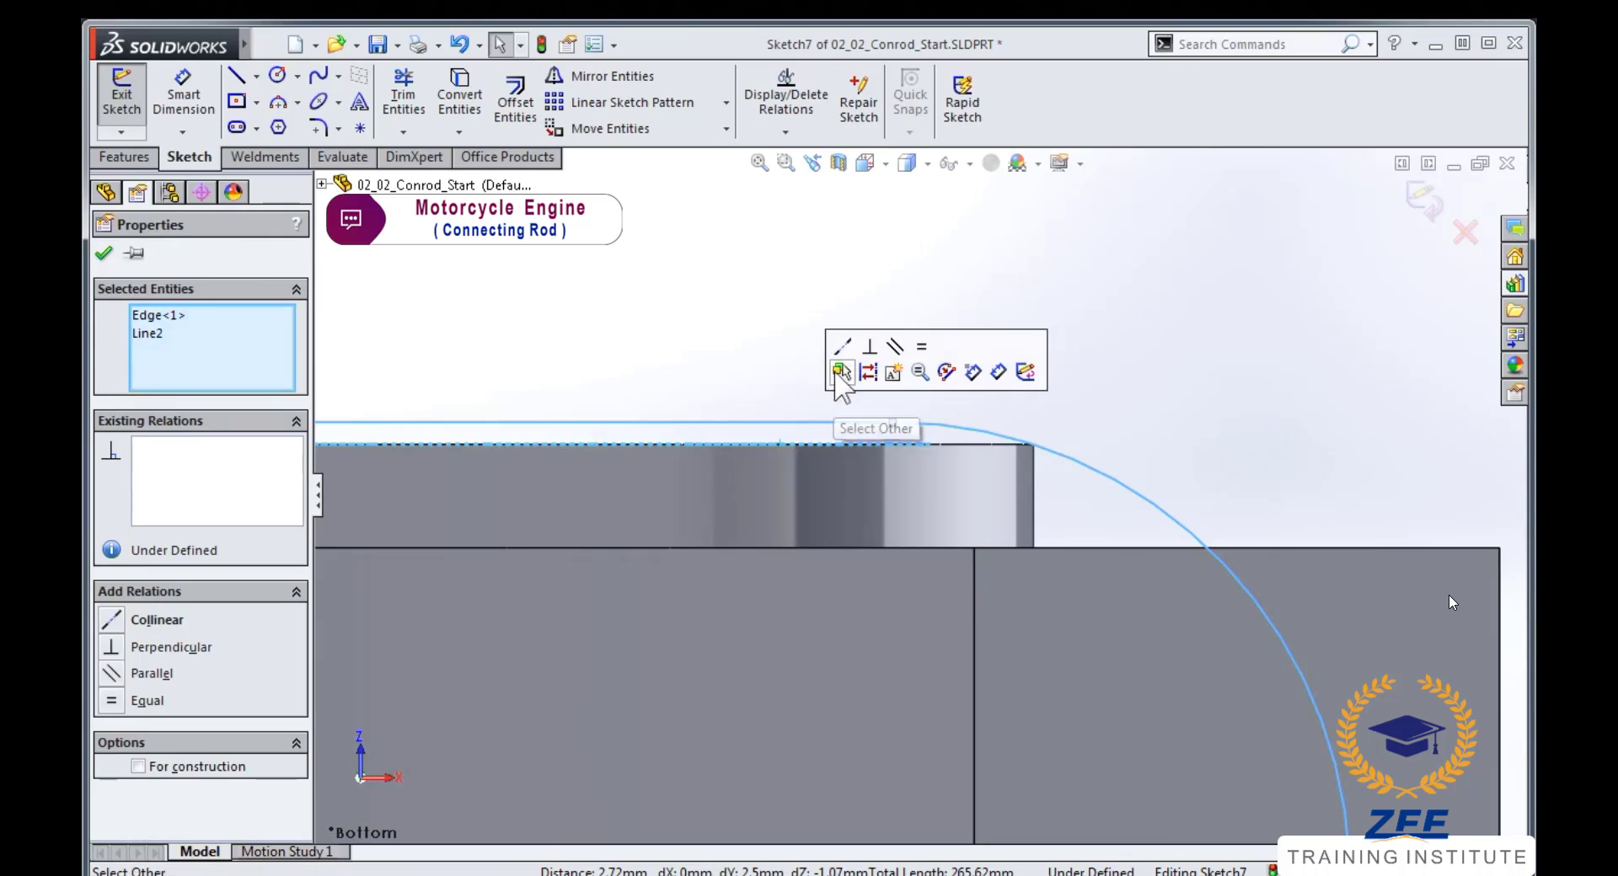
{"action": "left_click", "coordinate": [842, 346]}
{"action": "right_click_drag", "start_coordinate": [842, 354], "coordinate": [898, 287]}
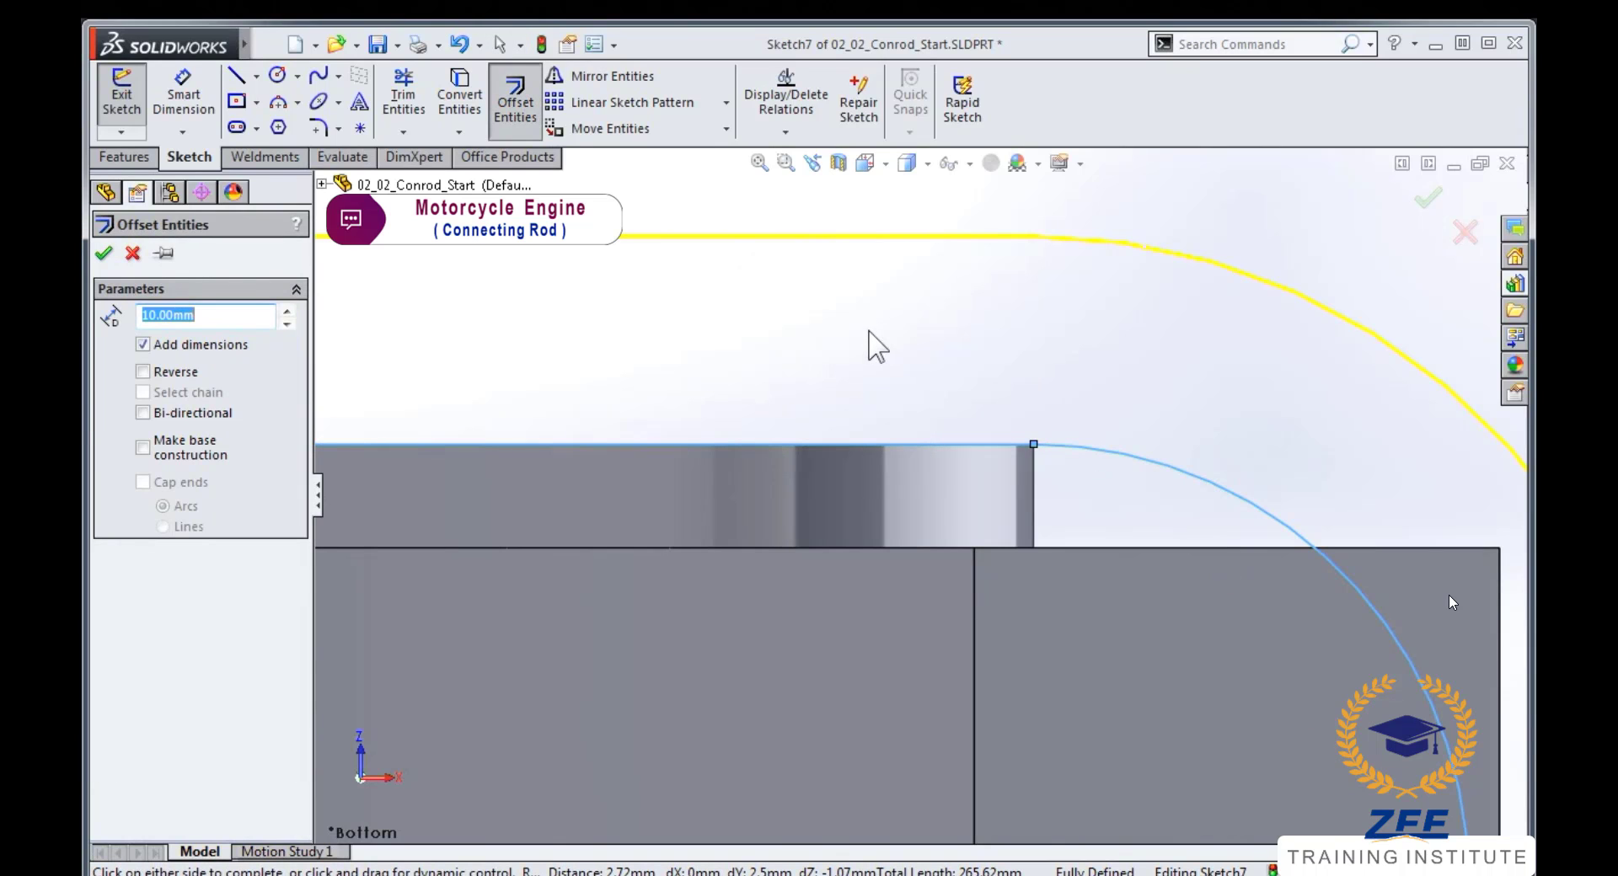
{"action": "left_click", "coordinate": [132, 254]}
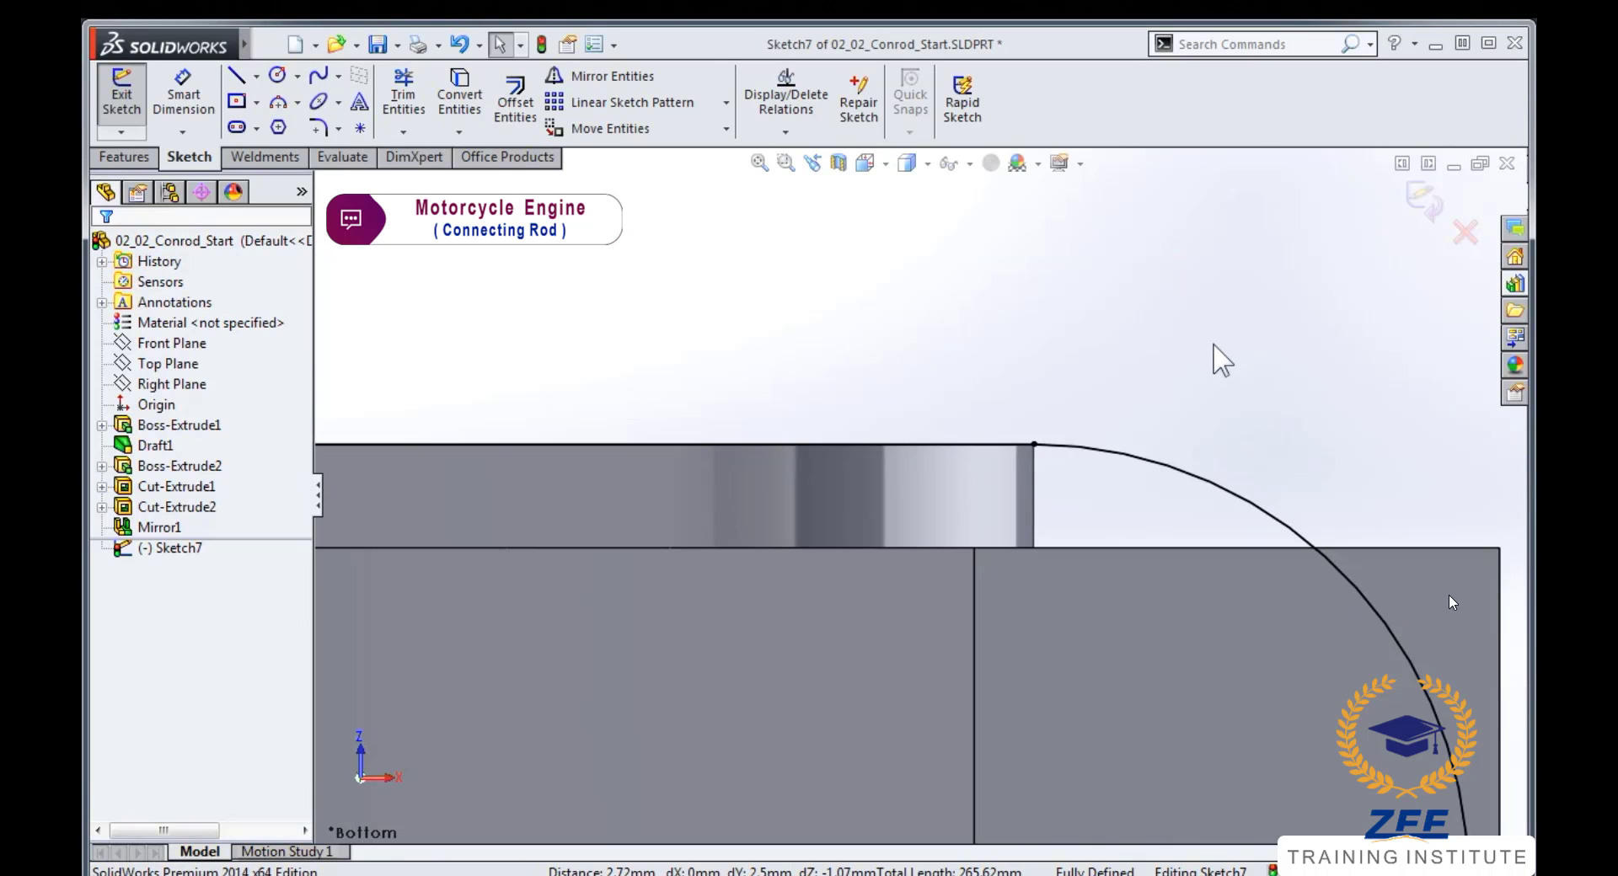
{"action": "key", "text": "space"}
- Extrude-cut Through All with Flip side to cut, removing material outside the slot outline
{"action": "left_click", "coordinate": [1340, 310]}
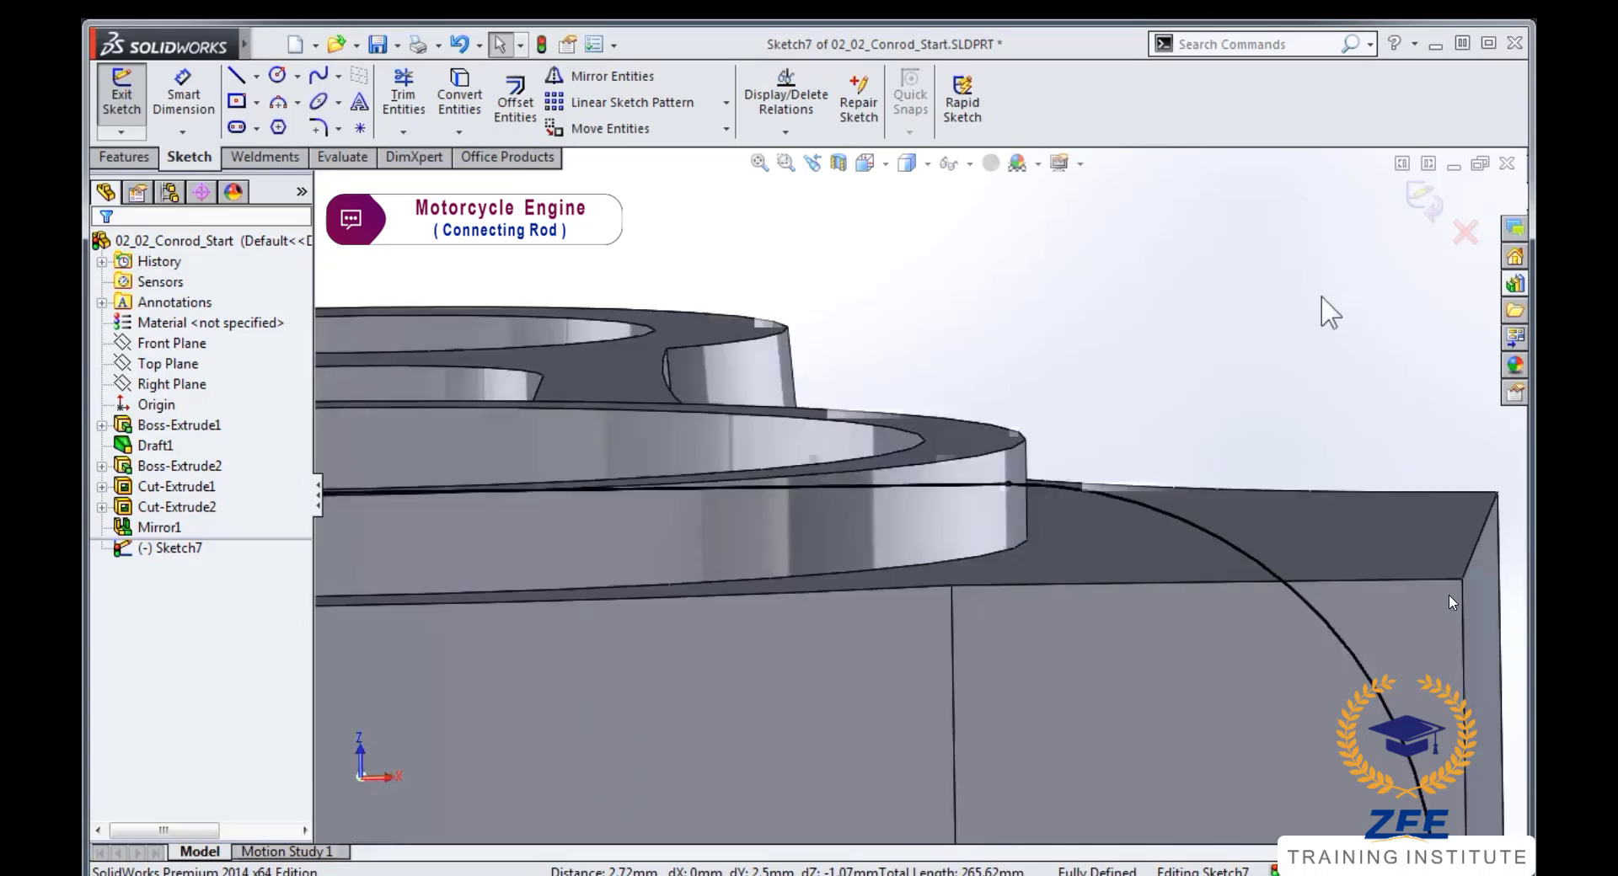
{"action": "left_click", "coordinate": [124, 157]}
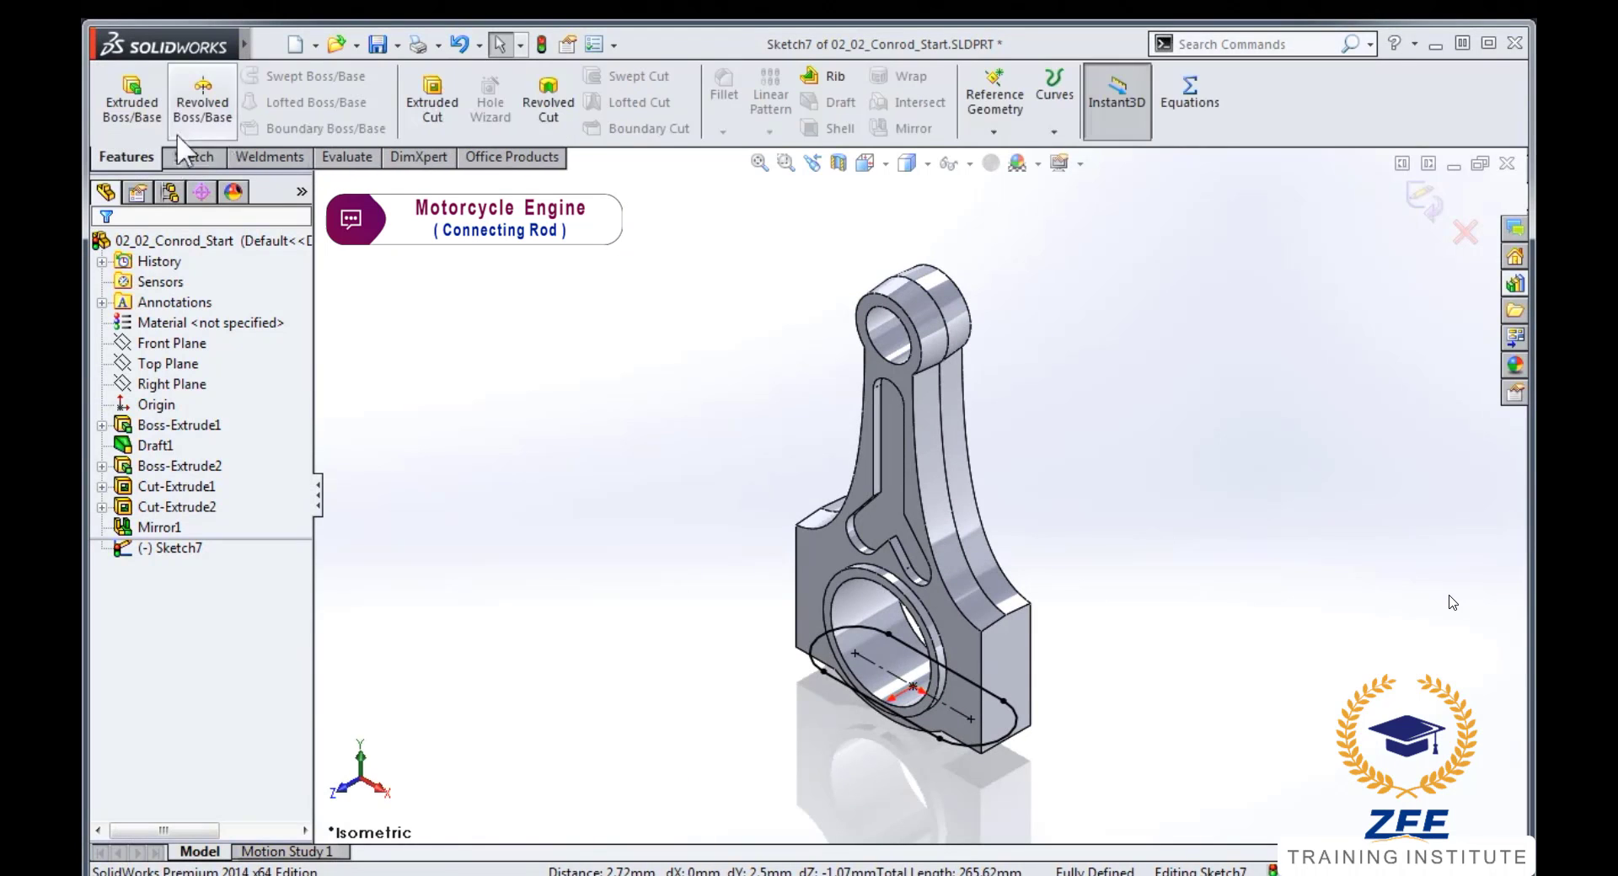
{"action": "left_click", "coordinate": [432, 101]}
{"action": "left_click", "coordinate": [240, 389]}
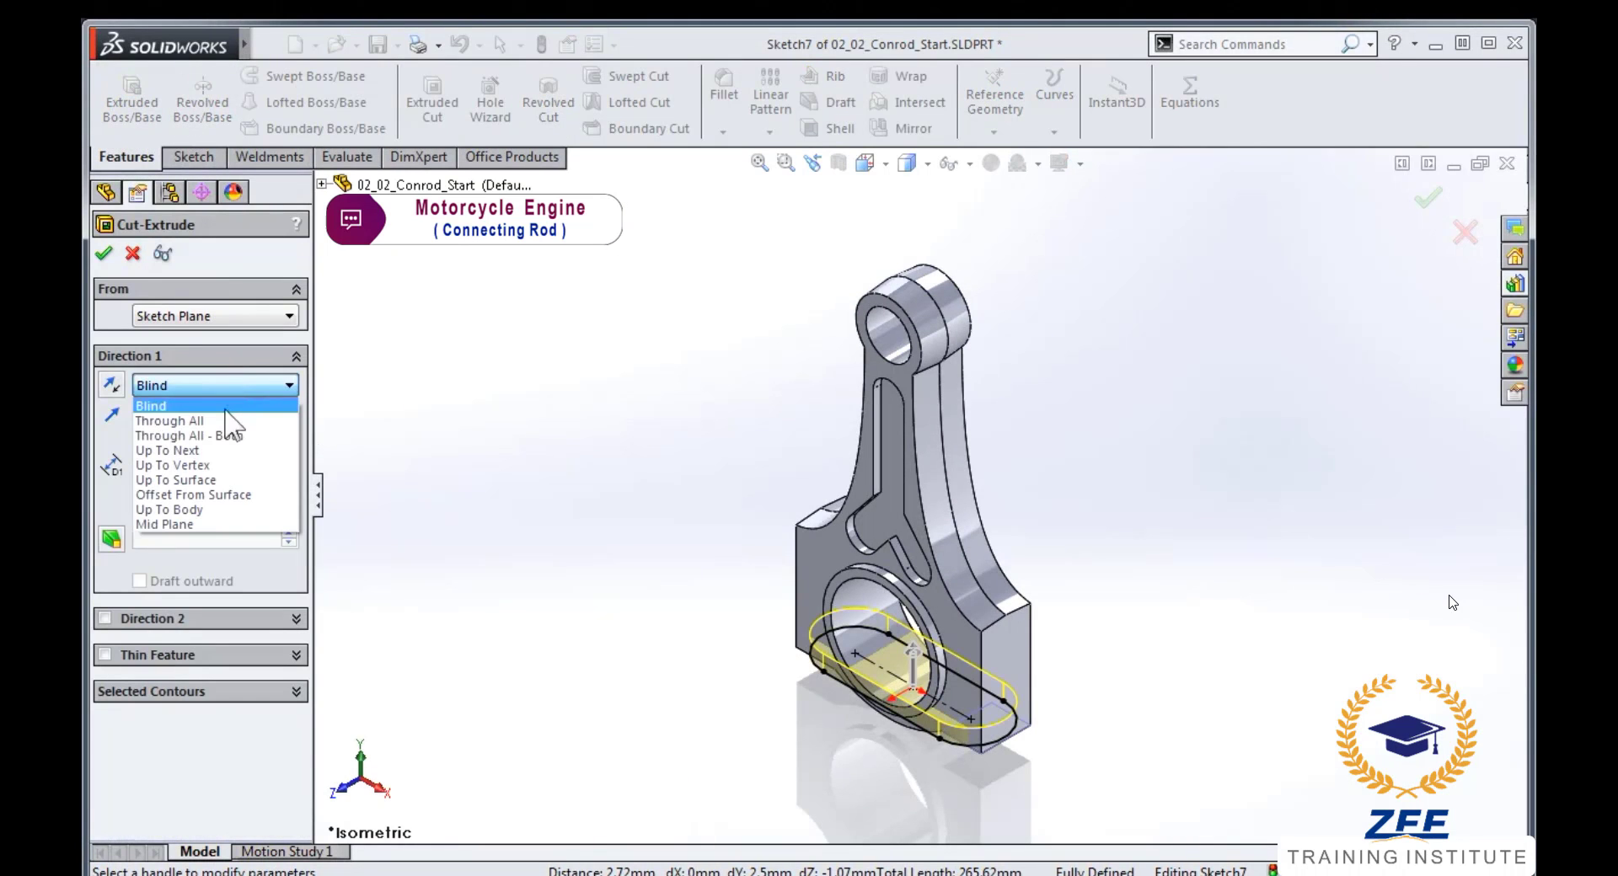
{"action": "left_click", "coordinate": [226, 421]}
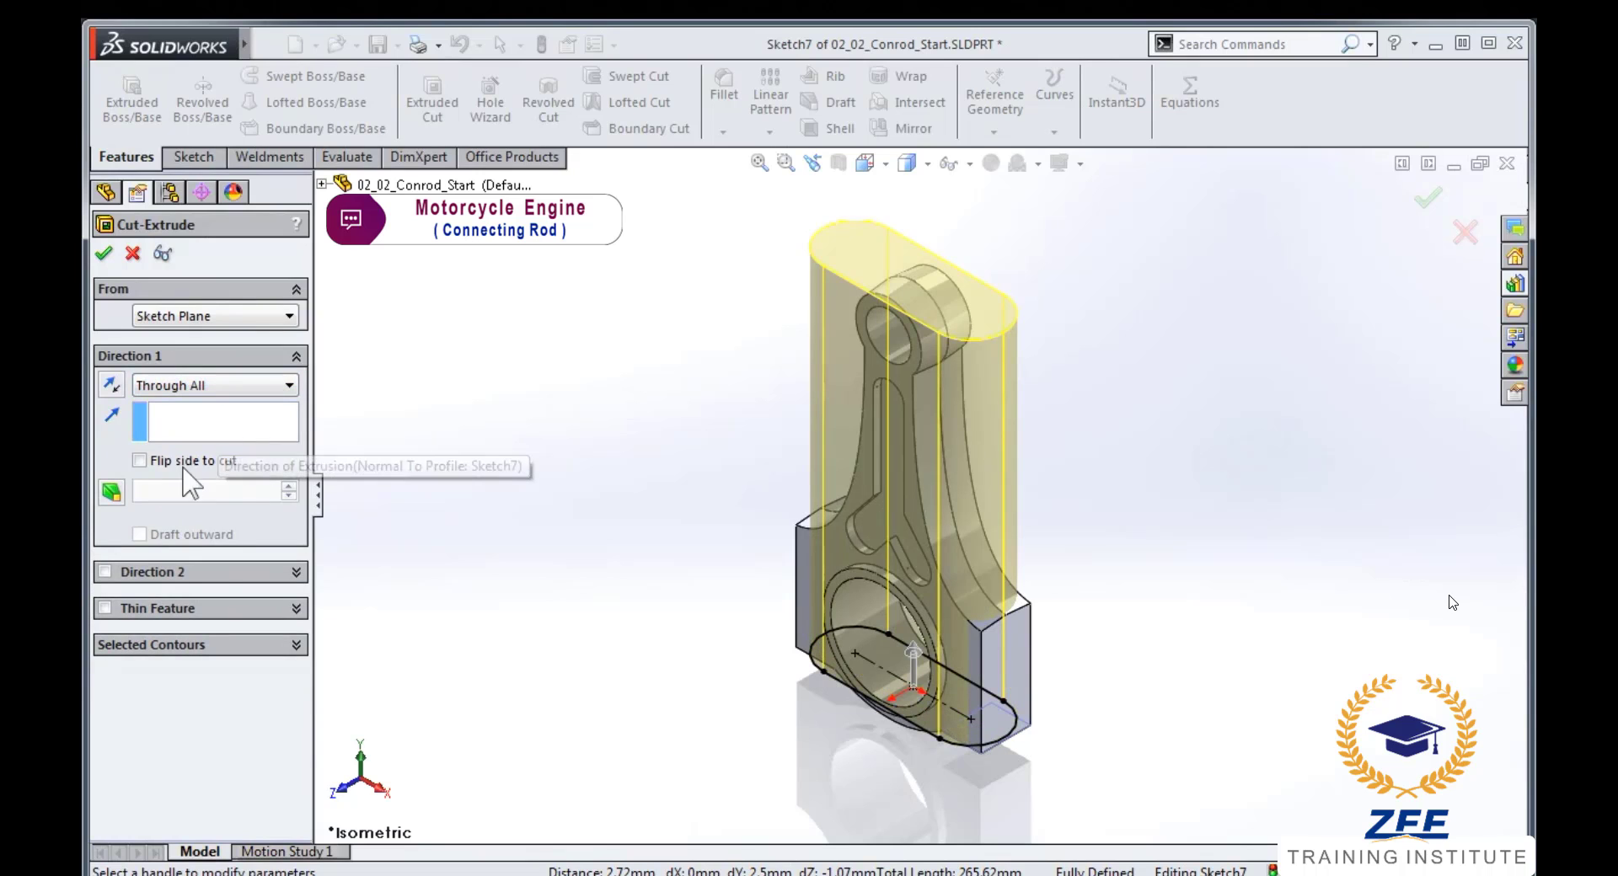
{"action": "left_click", "coordinate": [139, 460]}
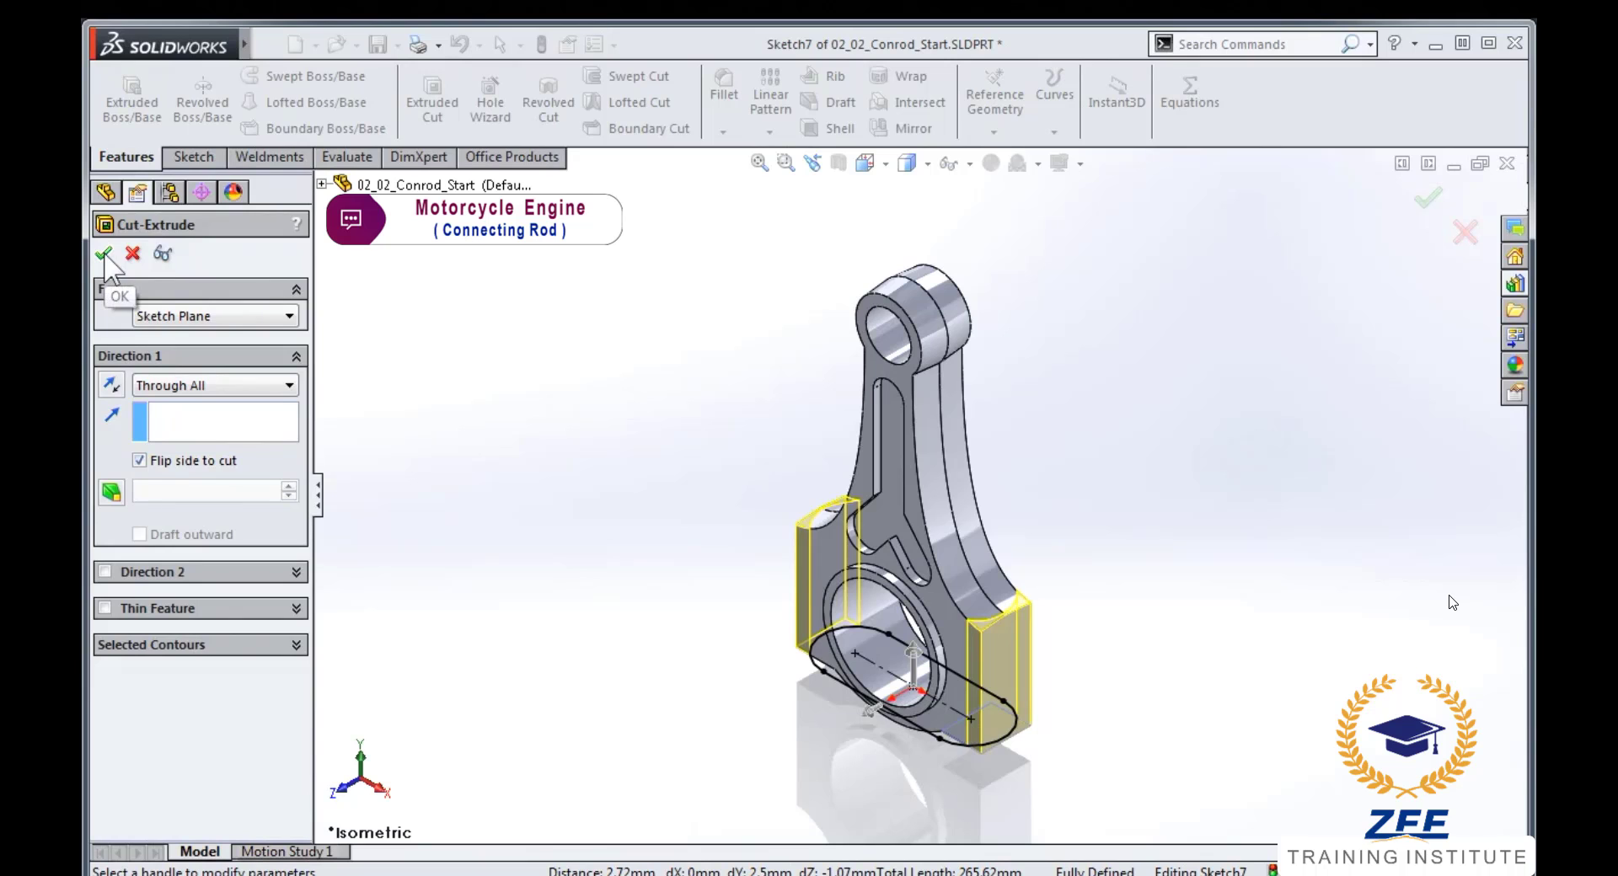
{"action": "left_click", "coordinate": [104, 253]}
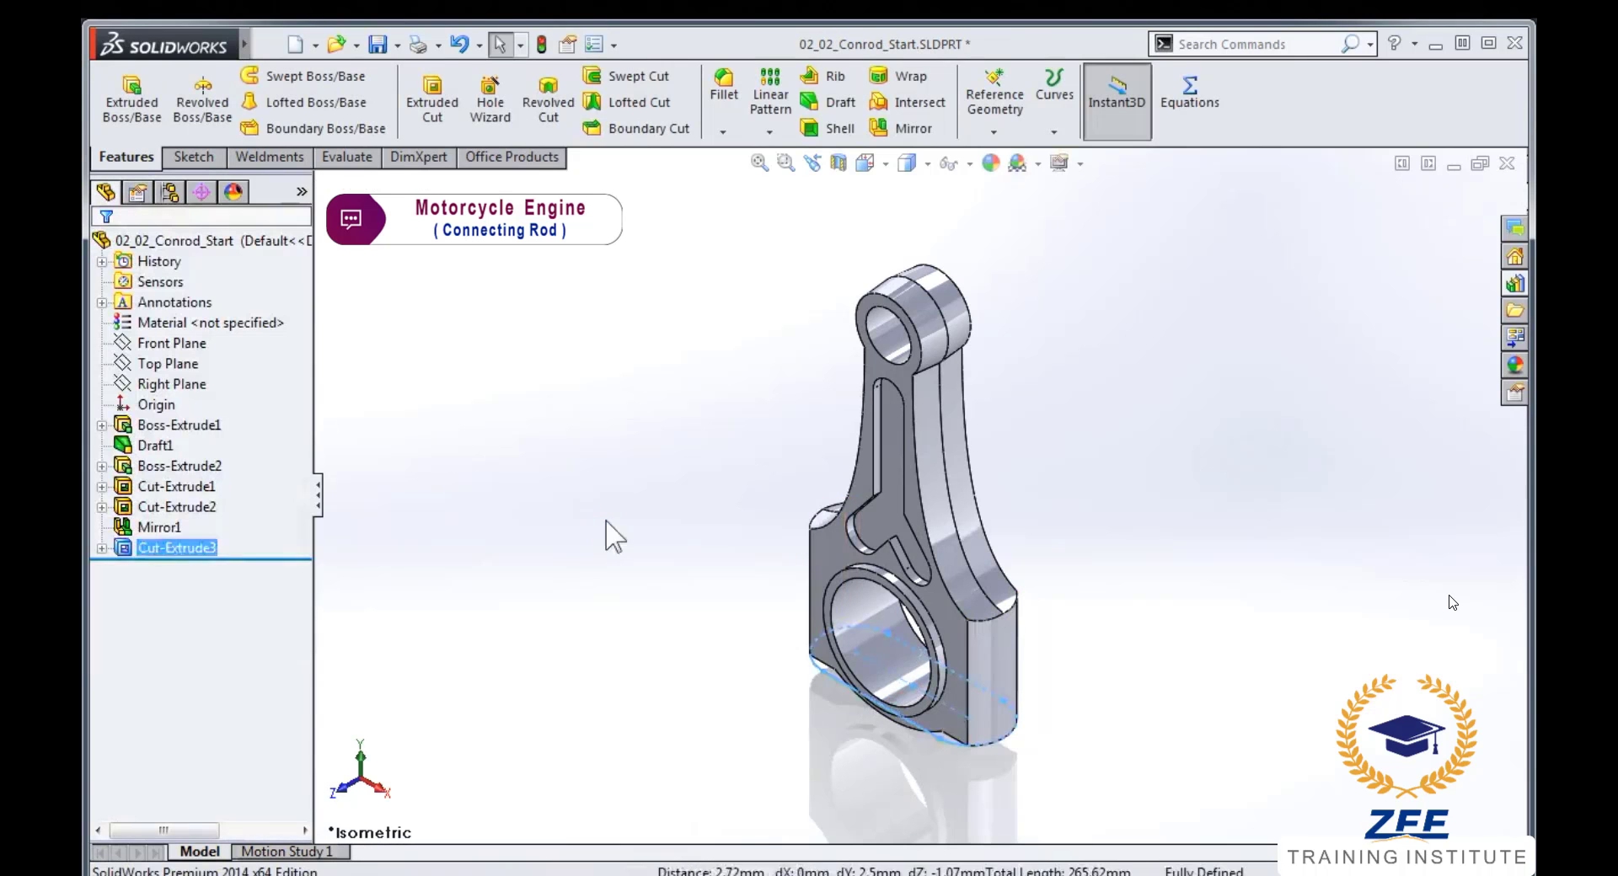
- In Bottom view, start a sketch on the end face and draw circles at both boss centres
{"action": "right_click_drag", "start_coordinate": [693, 440], "coordinate": [686, 534]}
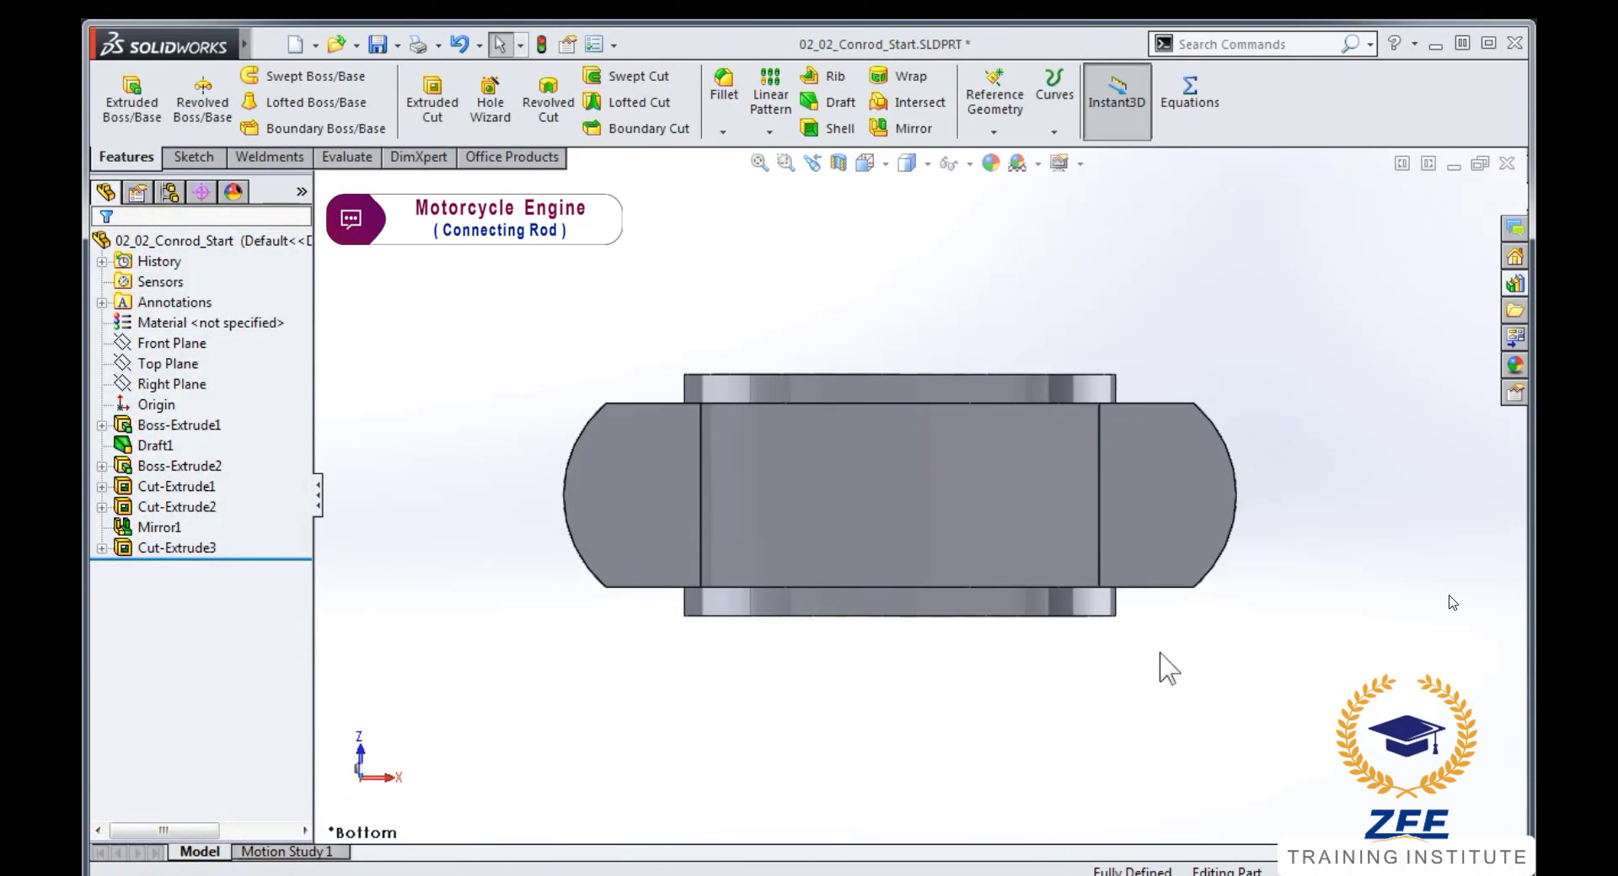
{"action": "left_click", "coordinate": [1183, 557]}
{"action": "left_click", "coordinate": [1273, 477]}
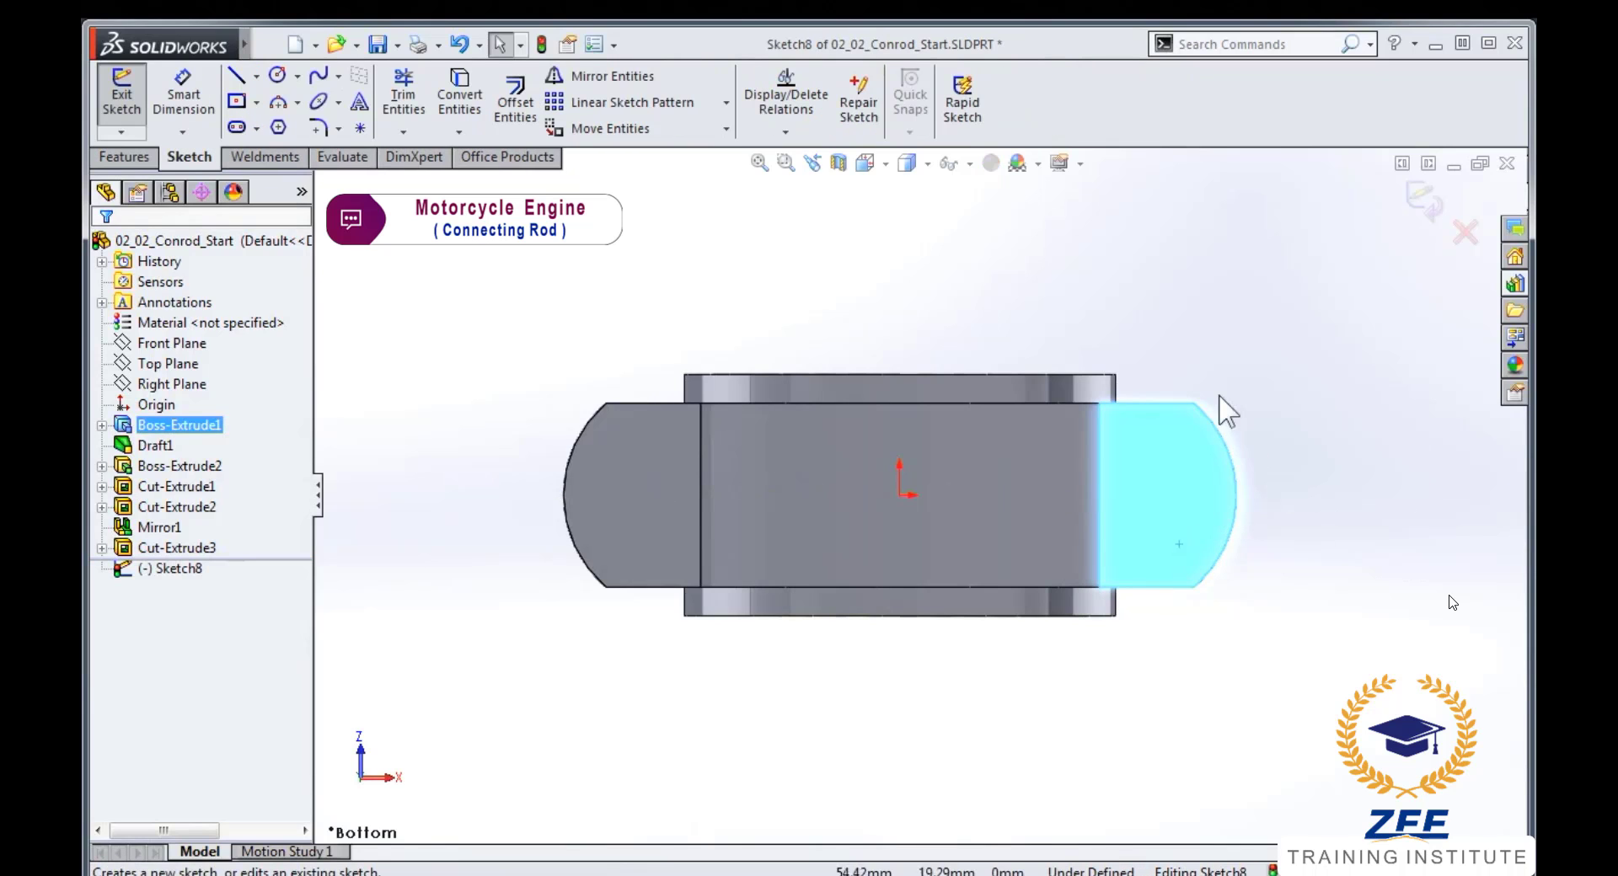
{"action": "right_click_drag", "start_coordinate": [1173, 328], "coordinate": [1268, 325]}
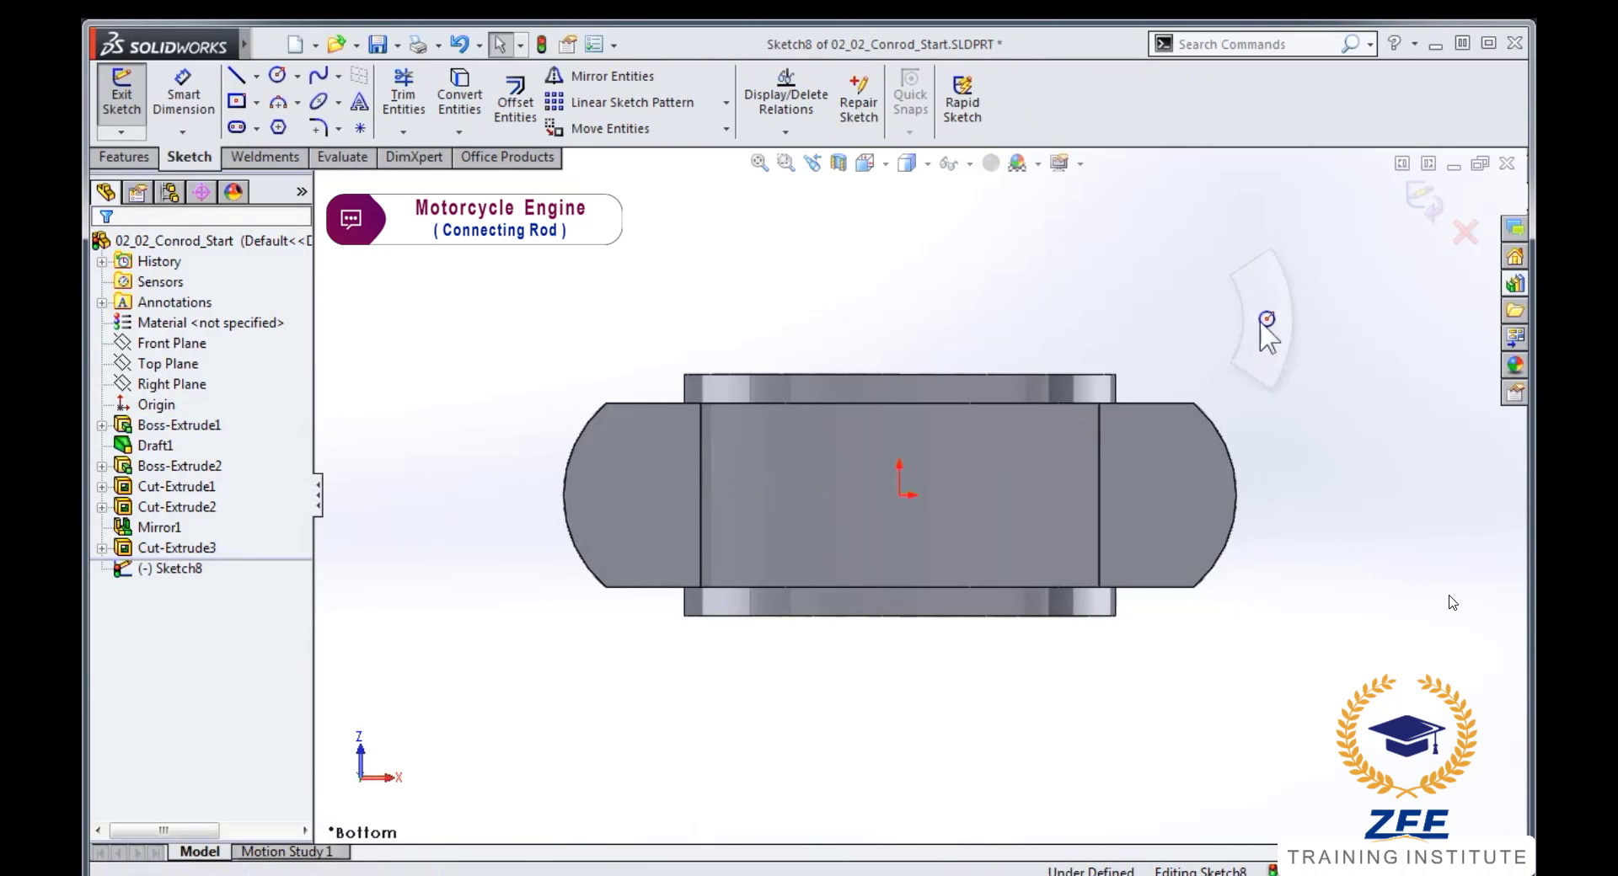
{"action": "left_click", "coordinate": [1165, 494]}
{"action": "left_click", "coordinate": [1198, 495]}
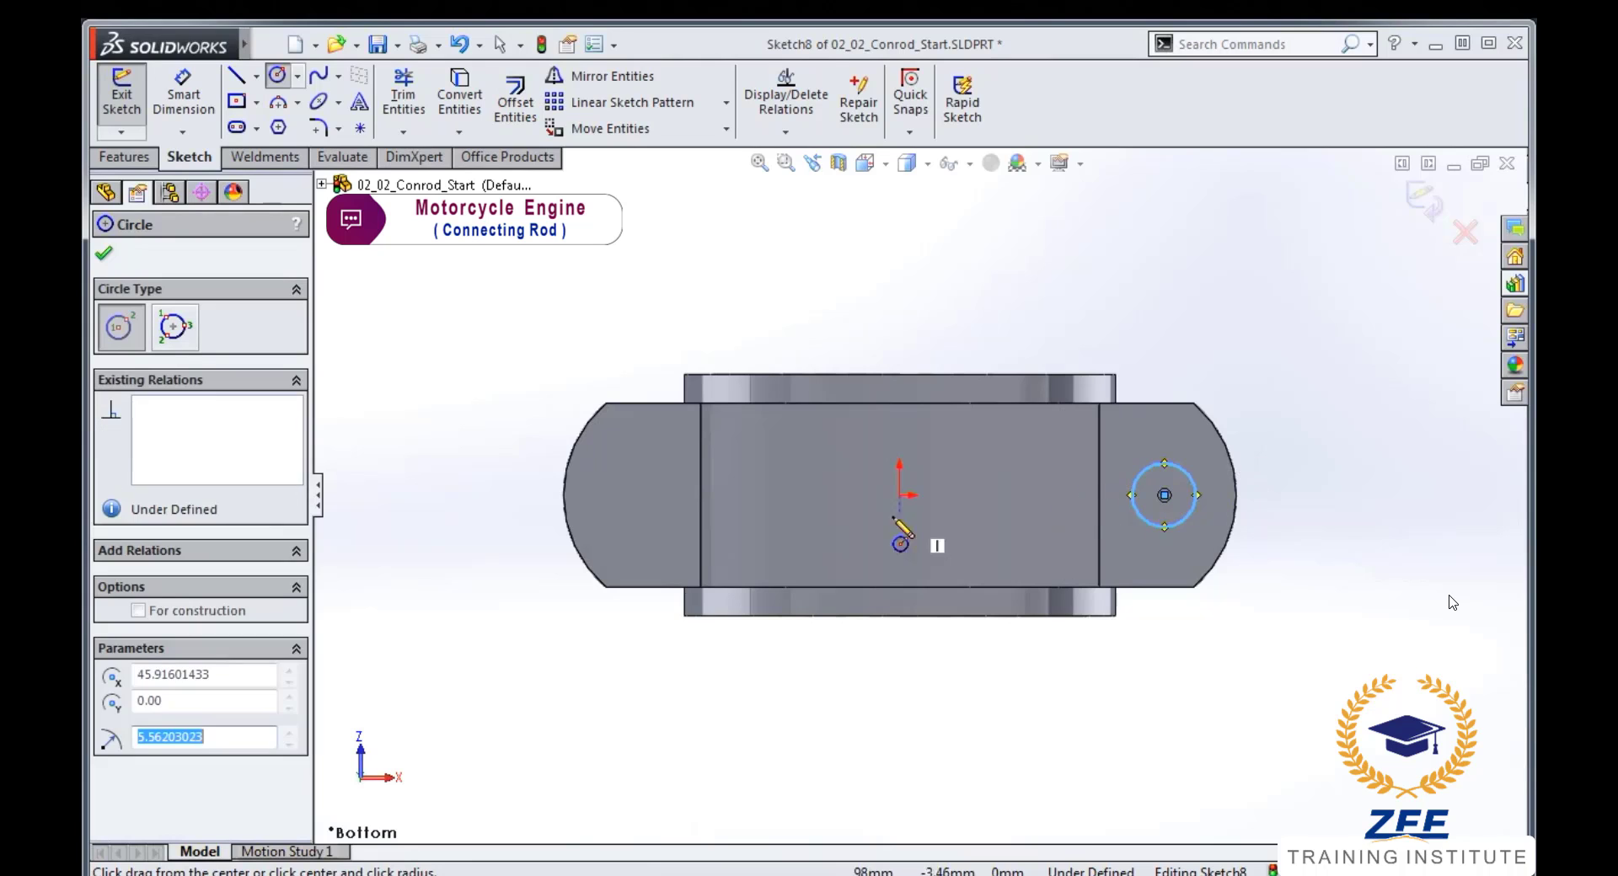
{"action": "left_click", "coordinate": [629, 495]}
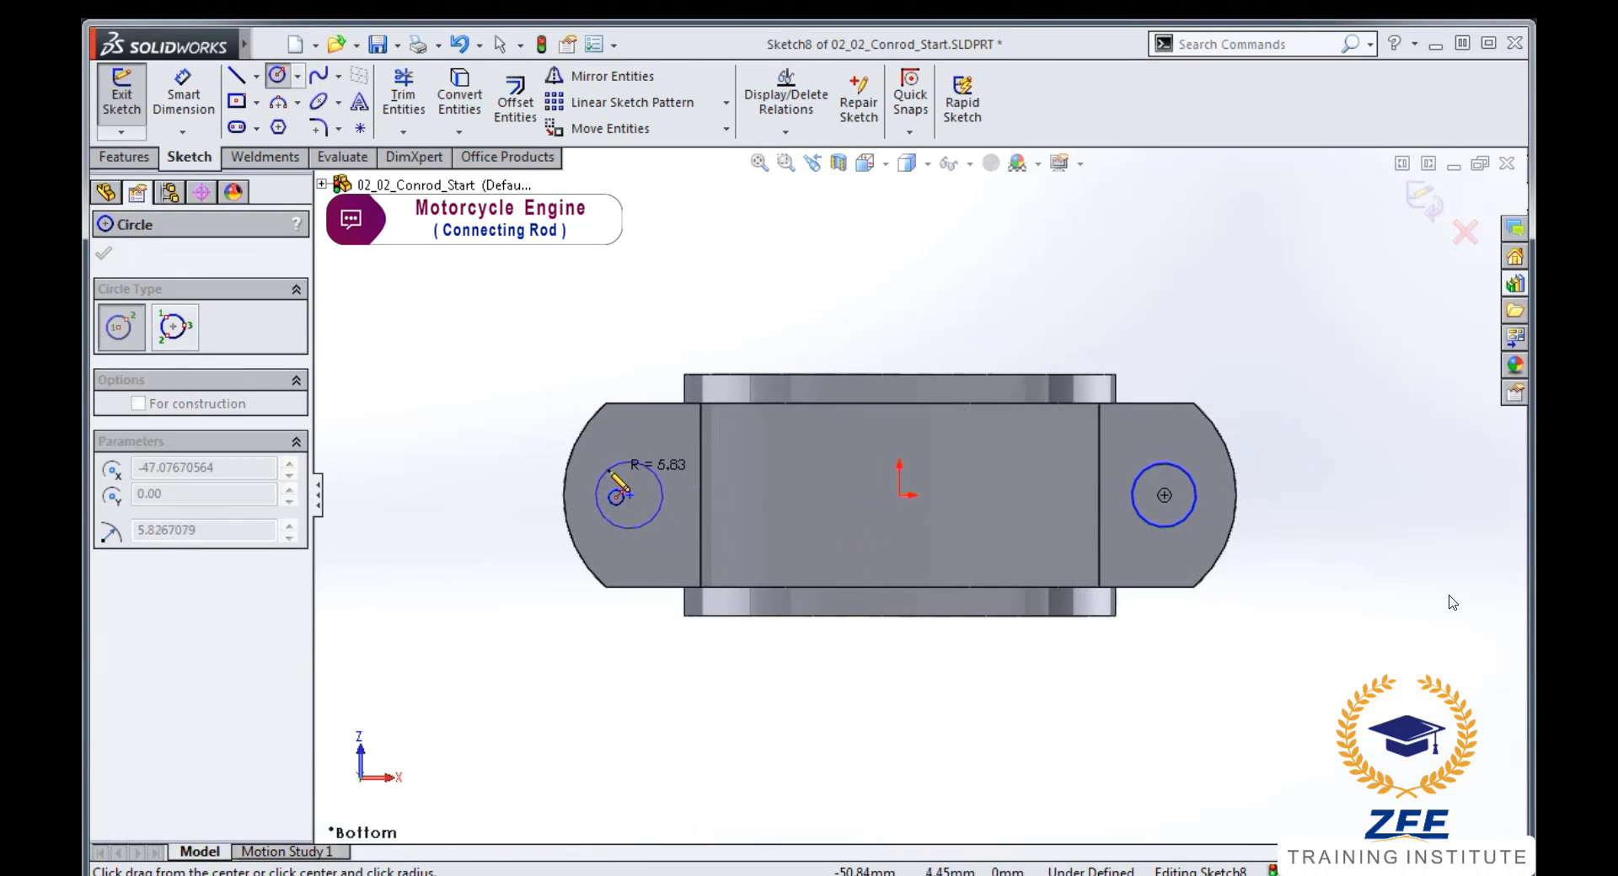
{"action": "left_click", "coordinate": [641, 462]}
{"action": "key", "text": "Escape"}
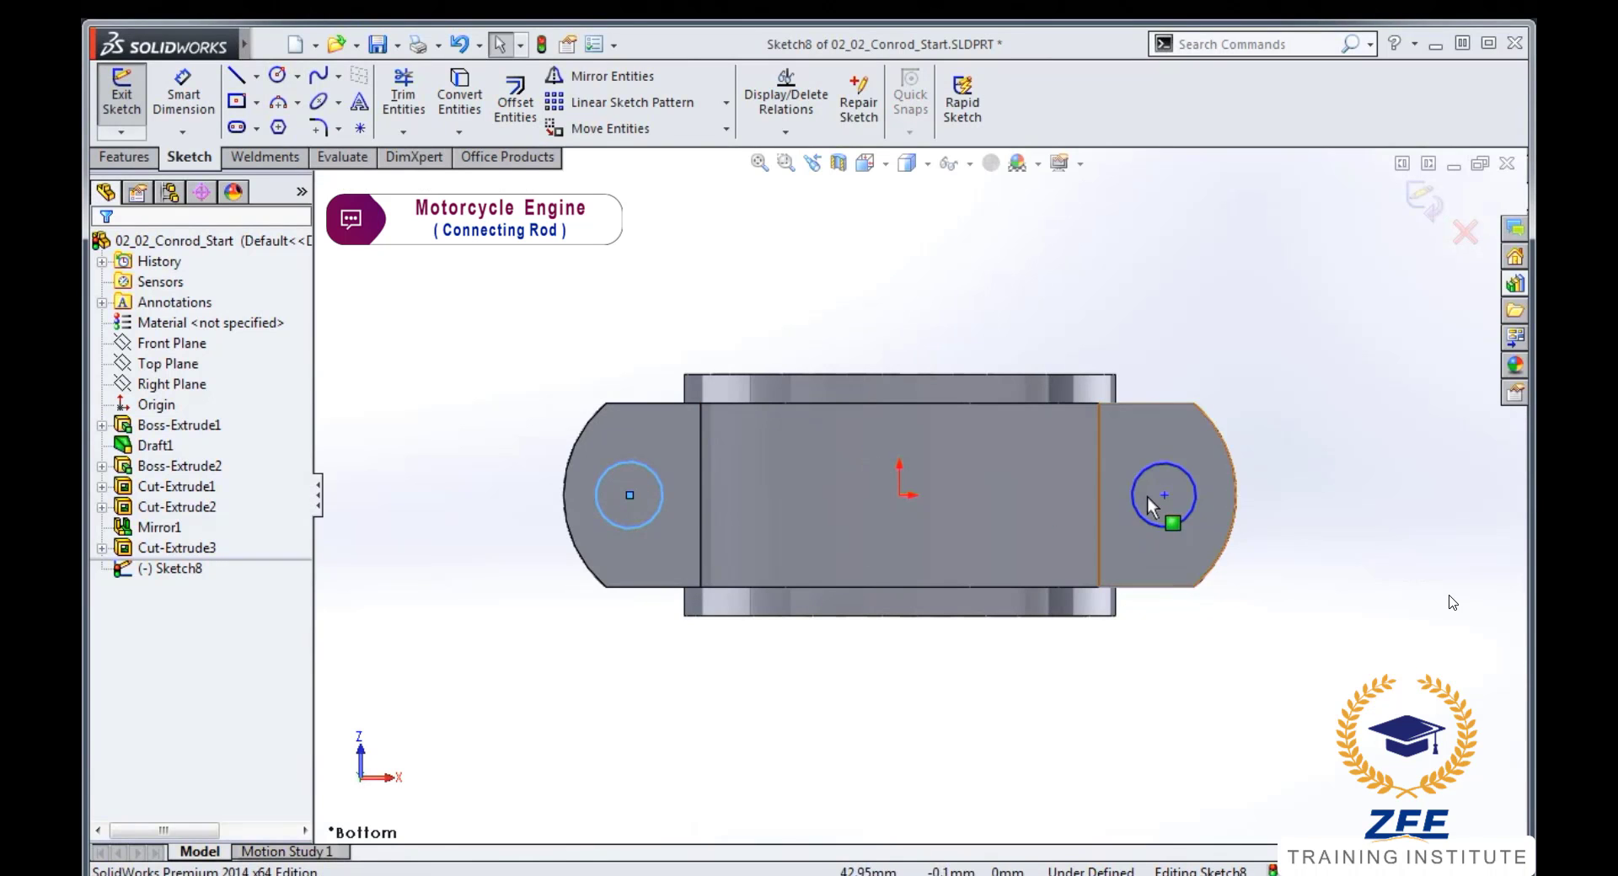
- Make the circles Equal and align their centres Horizontal with each other and the origin
{"action": "left_click_drag", "start_coordinate": [1146, 496], "coordinate": [824, 478]}
{"action": "left_click_drag", "start_coordinate": [664, 495], "coordinate": [662, 498]}
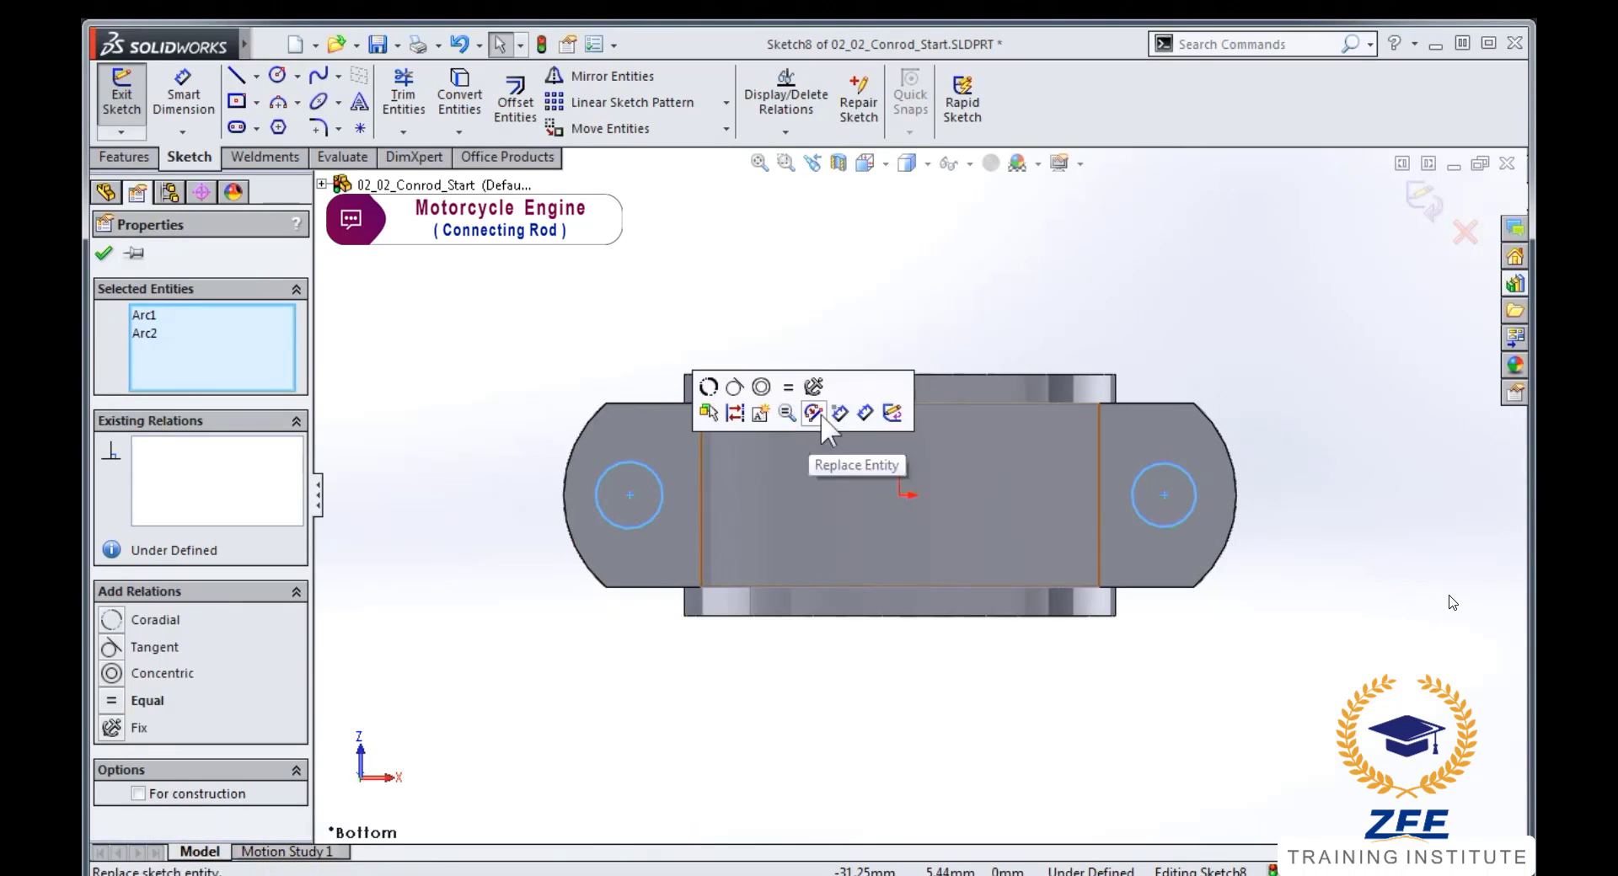
{"action": "left_click", "coordinate": [792, 394]}
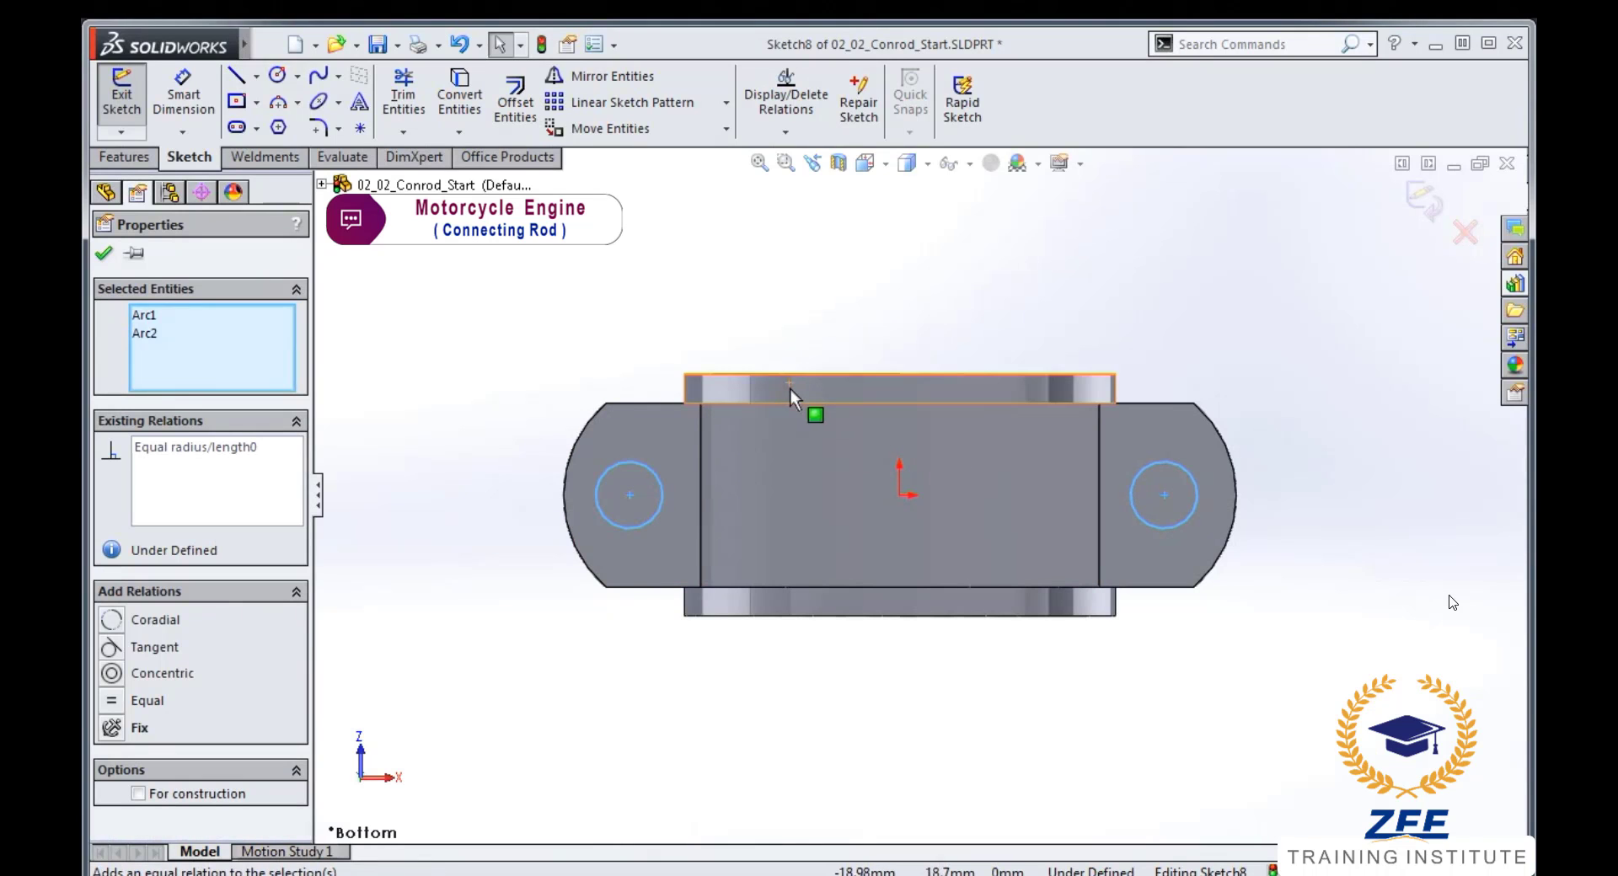
{"action": "left_click", "coordinate": [1294, 581]}
{"action": "left_click", "coordinate": [1163, 497]}
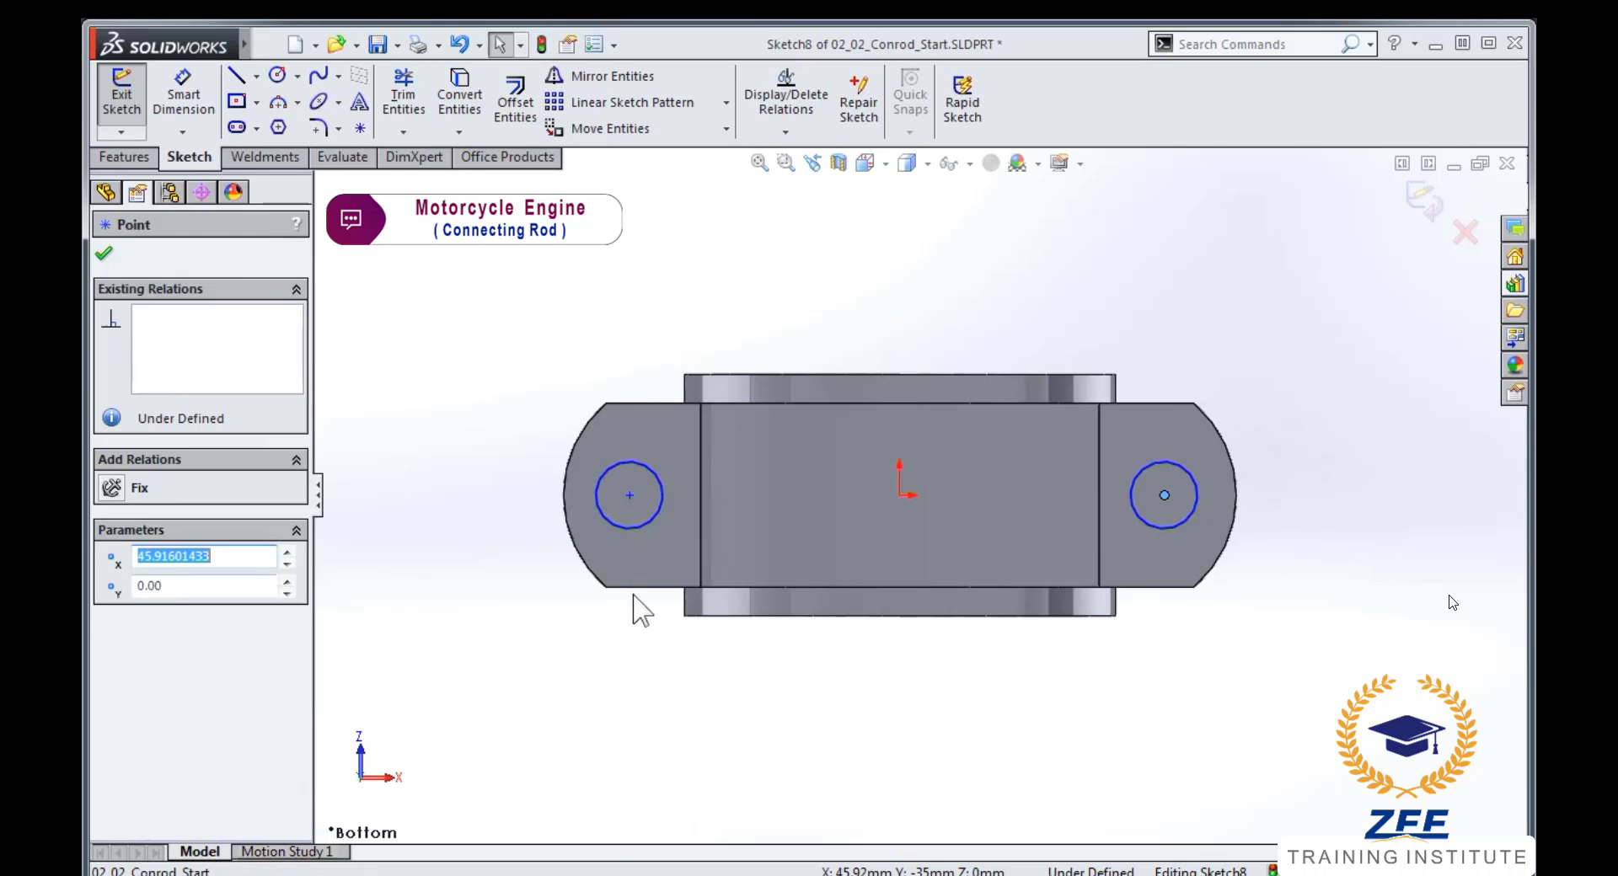
{"action": "left_click", "coordinate": [629, 497], "text": "ctrl"}
{"action": "left_click", "coordinate": [696, 422]}
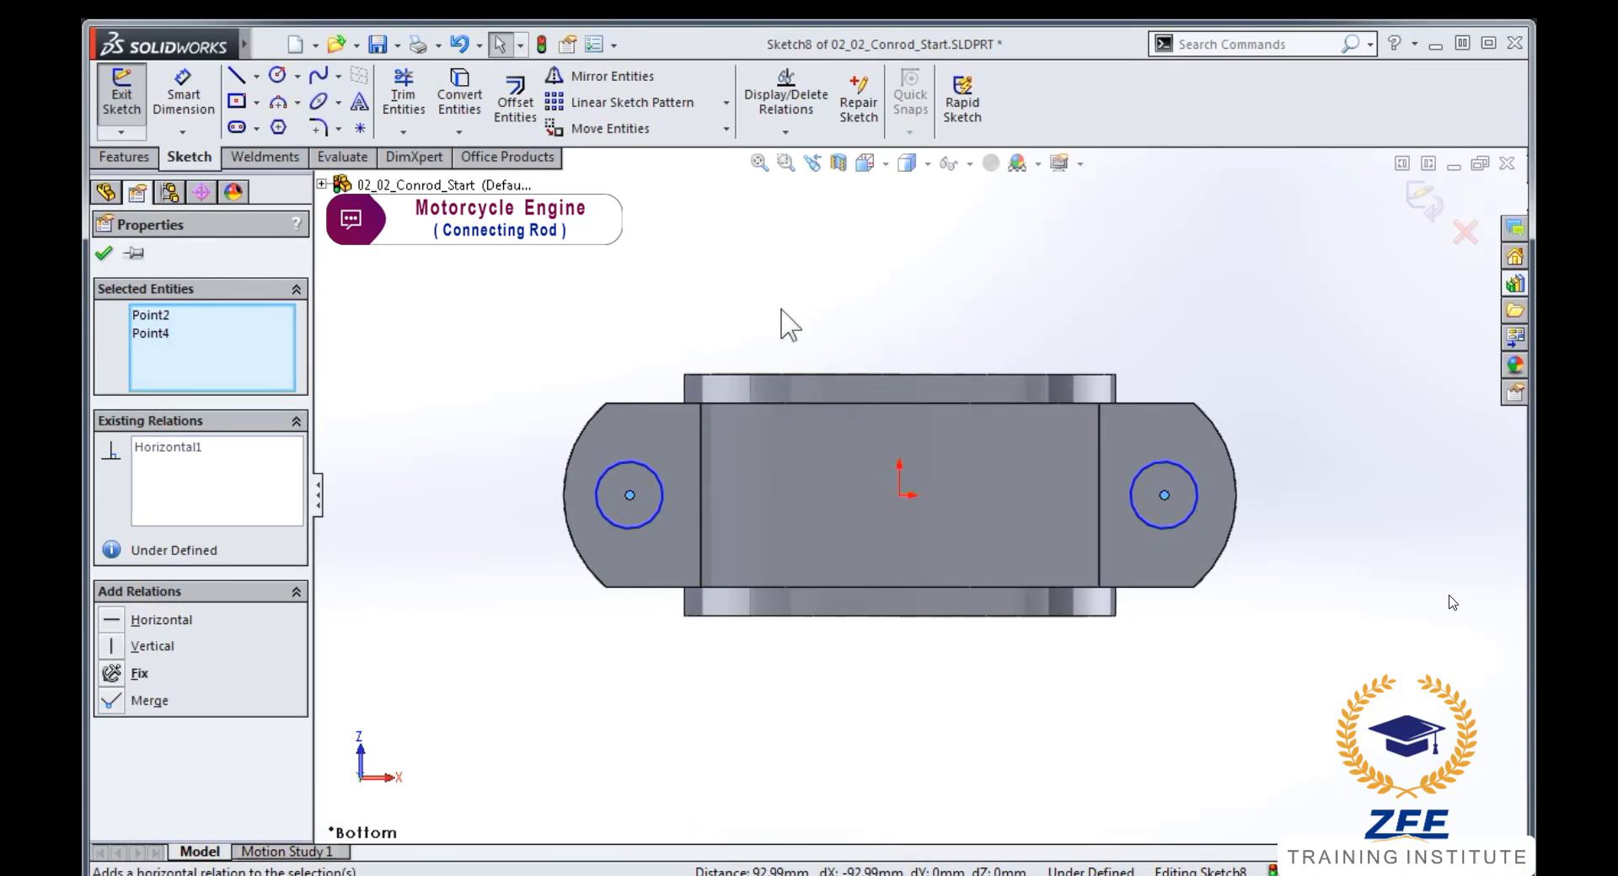
{"action": "left_click", "coordinate": [789, 324]}
{"action": "left_click", "coordinate": [899, 497]}
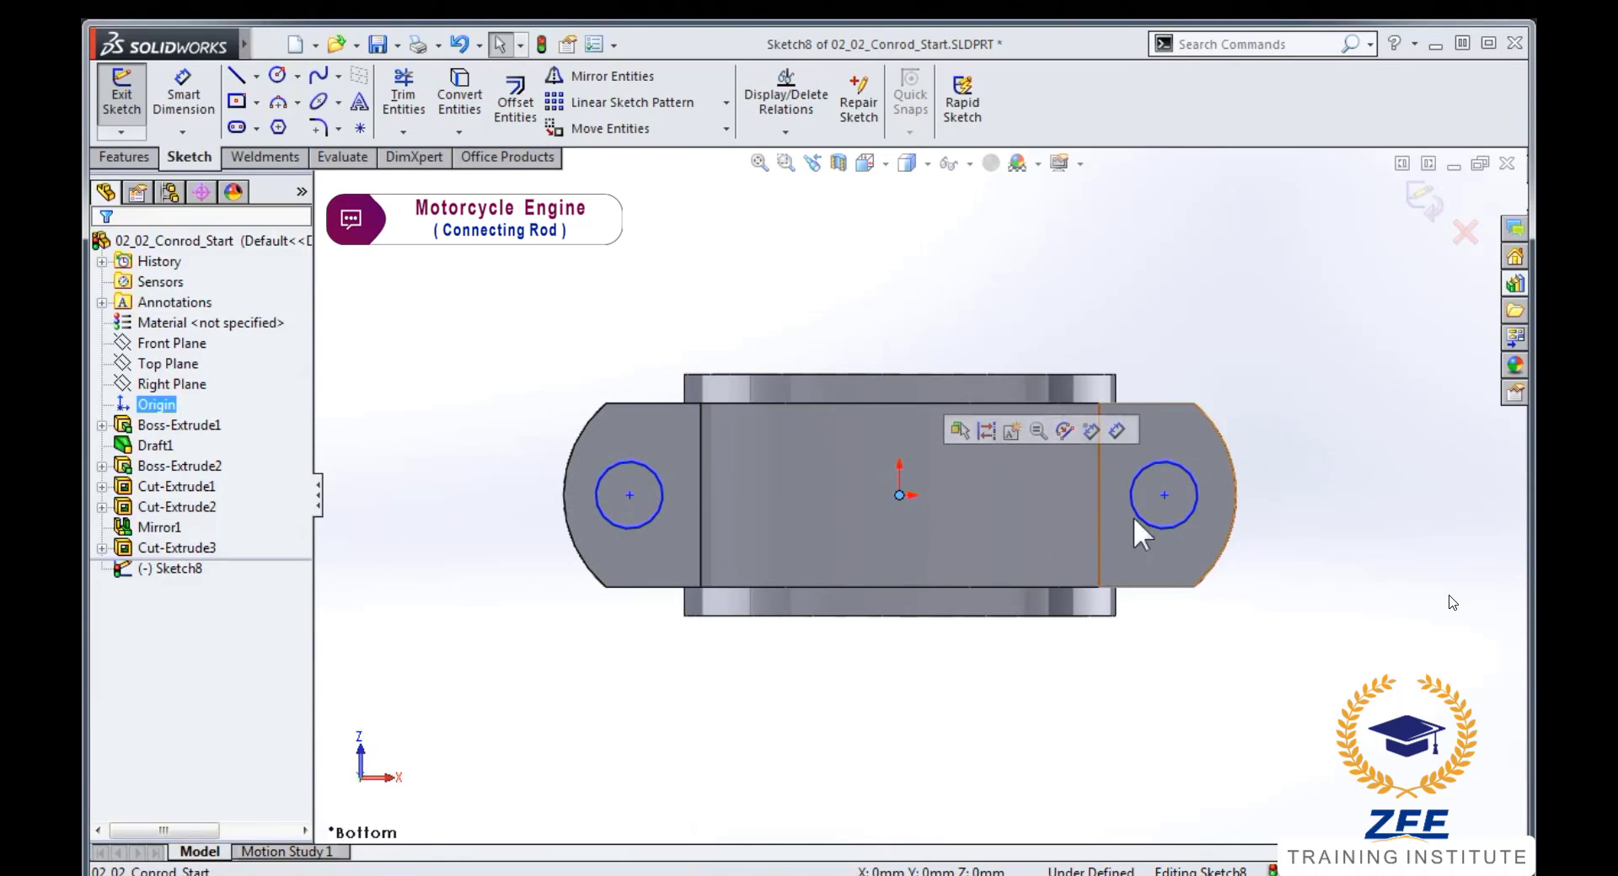
{"action": "left_click", "coordinate": [1164, 496], "text": "ctrl"}
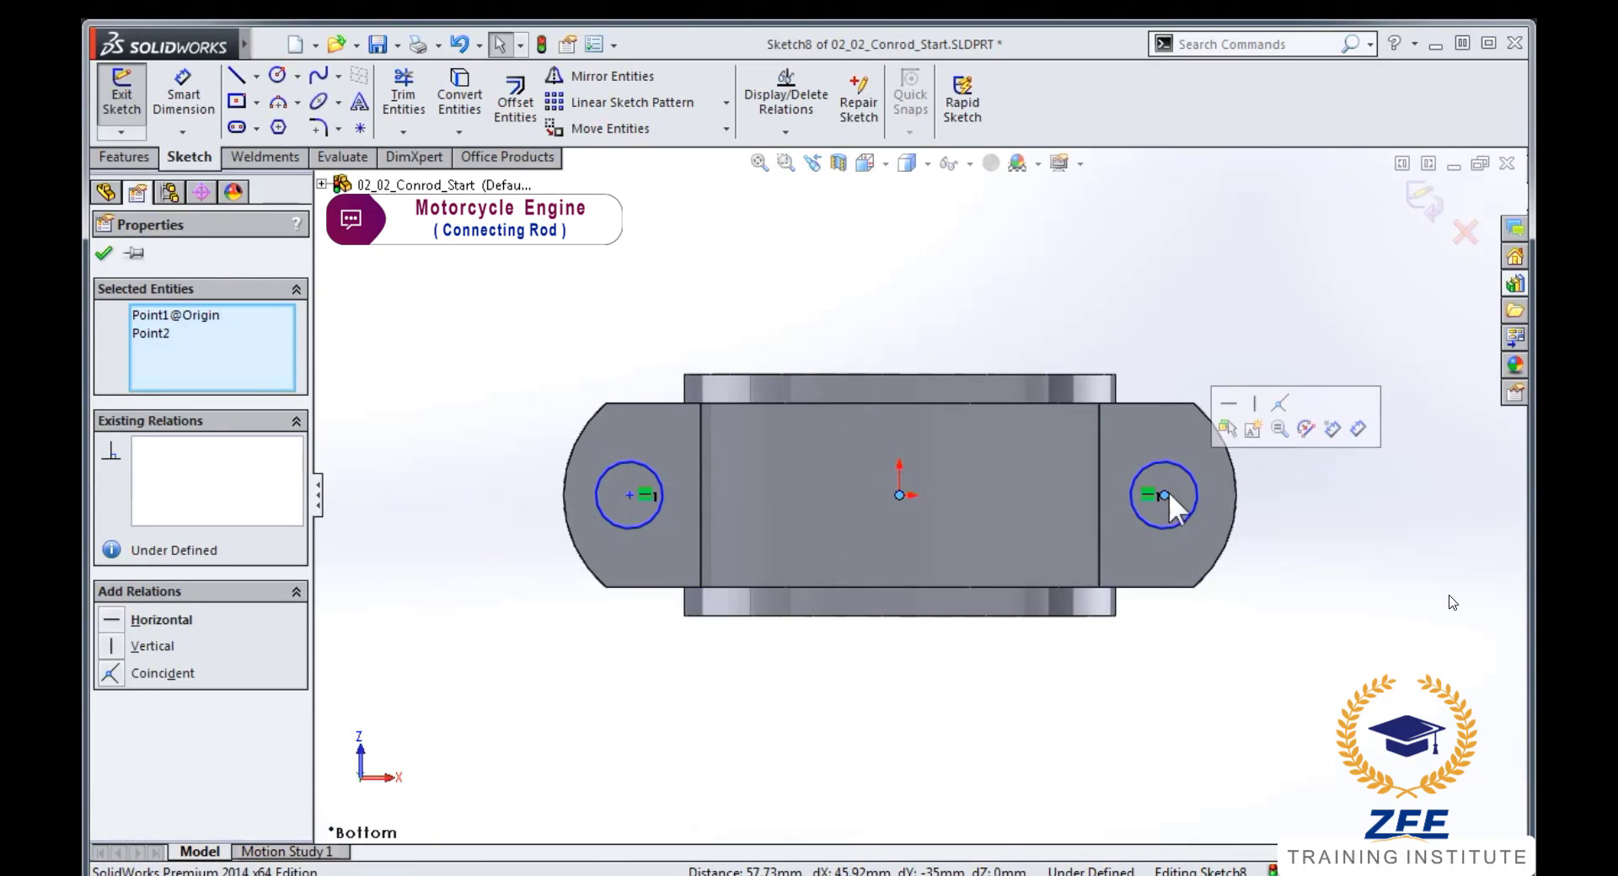
{"action": "left_click", "coordinate": [1227, 408]}
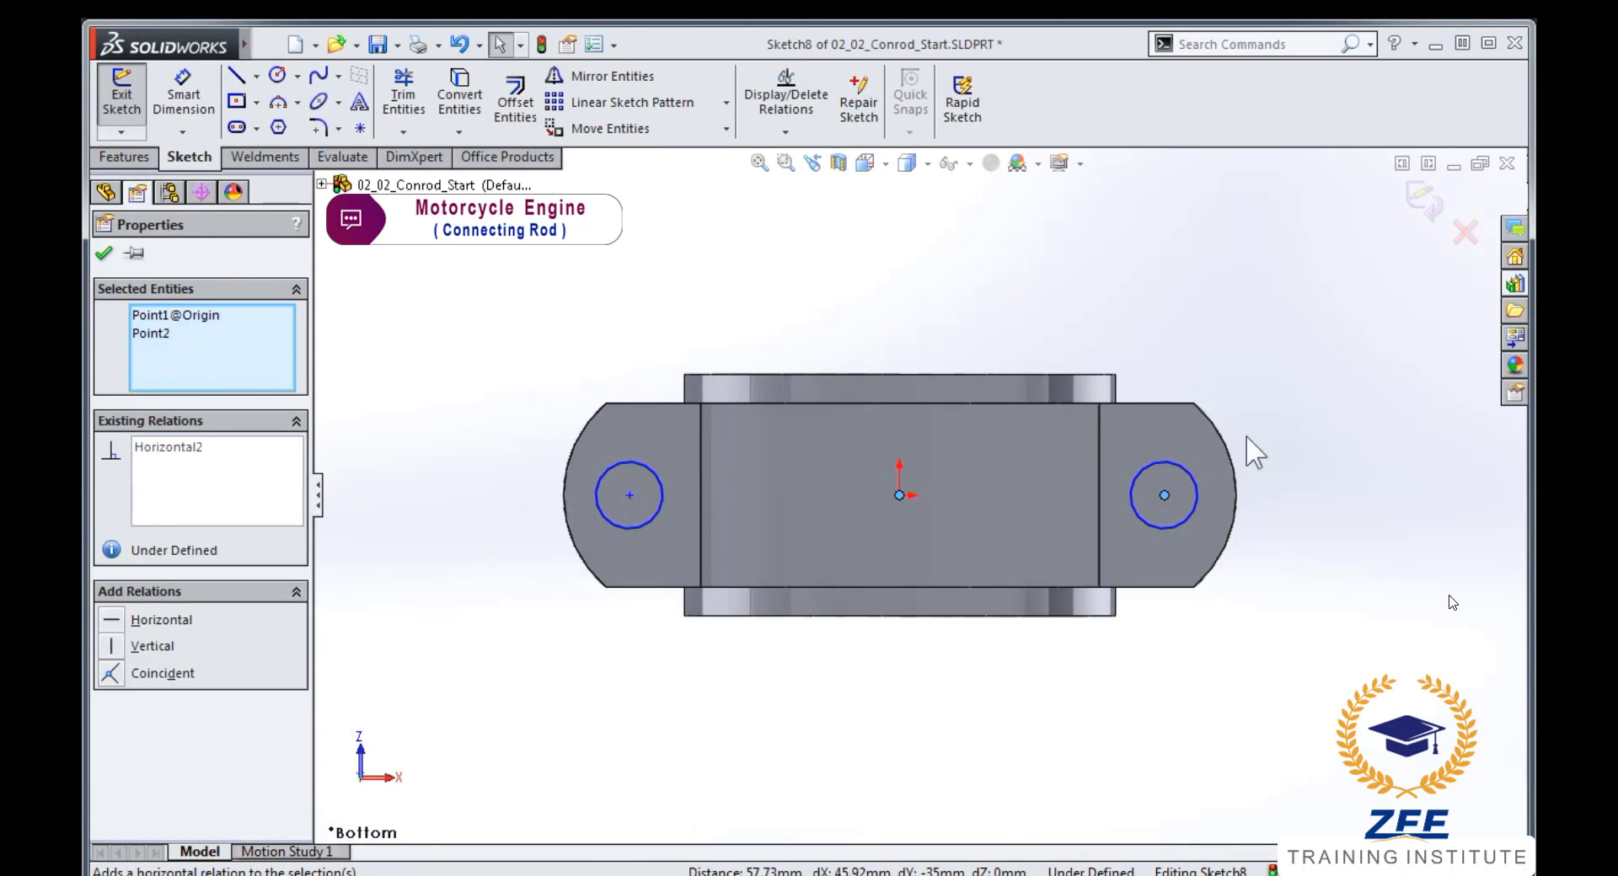
{"action": "left_click", "coordinate": [1270, 484]}
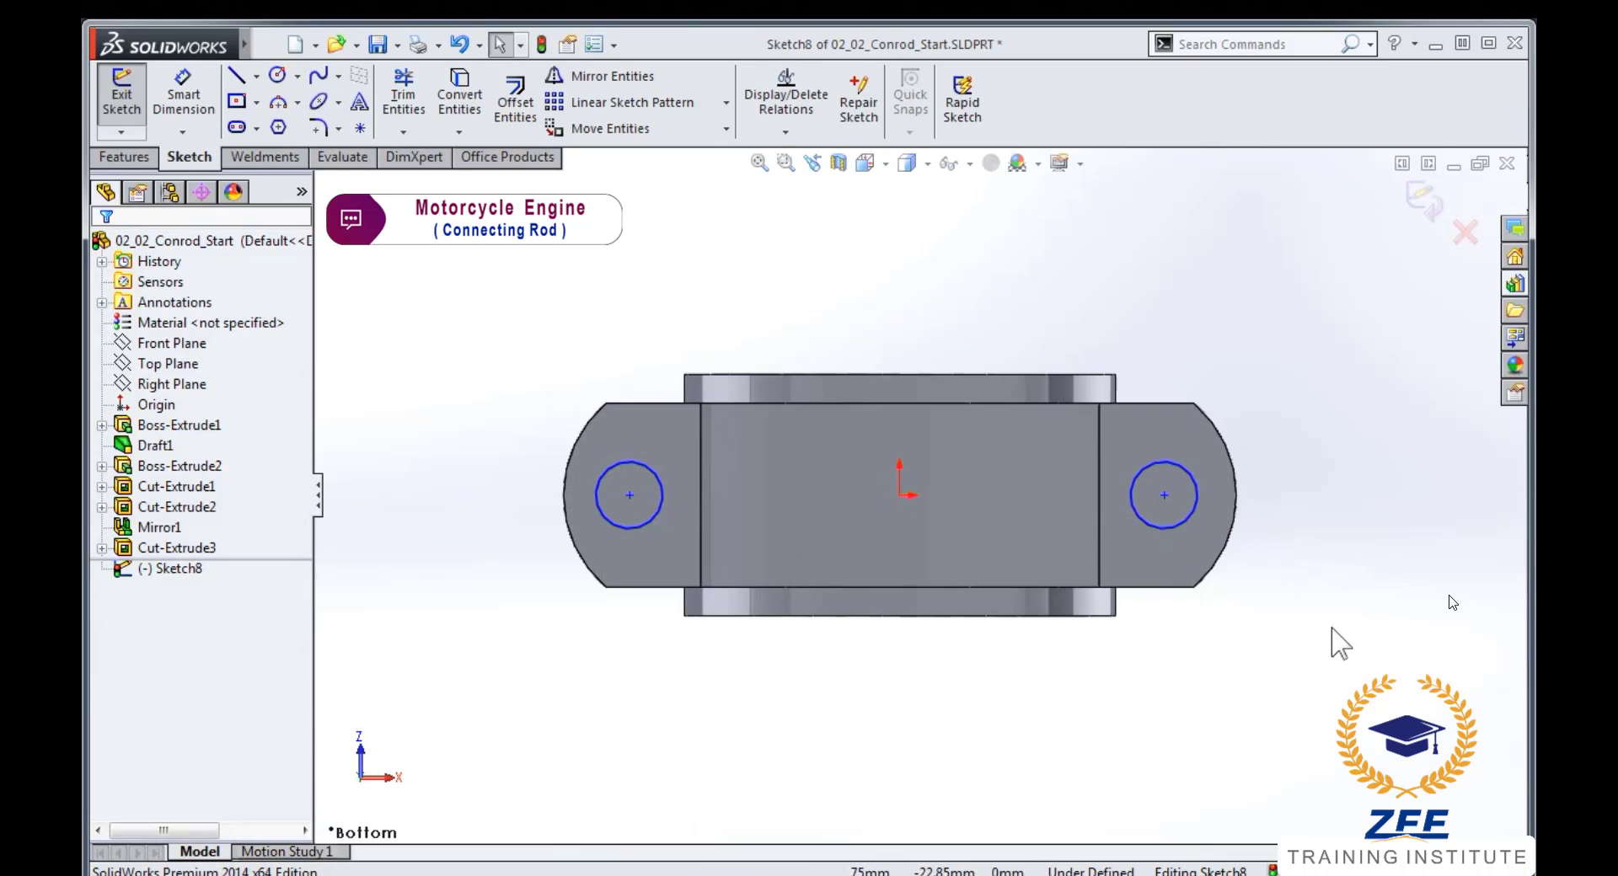
- Draw a vertical centerline from the origin up to the part's top edge
{"action": "key", "text": "s"}
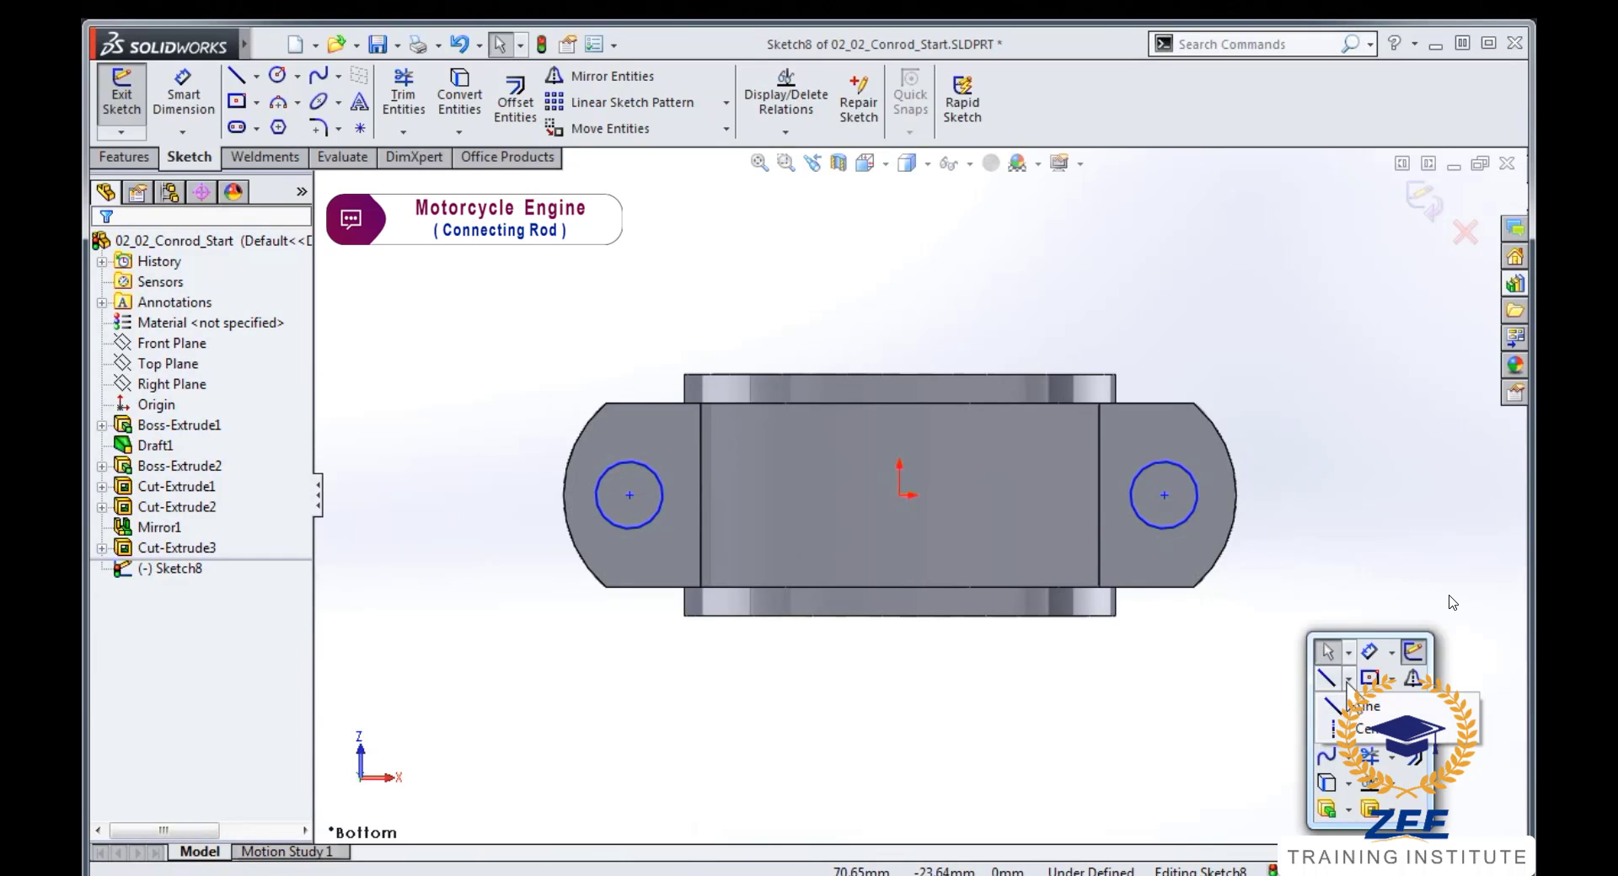
{"action": "left_click", "coordinate": [1367, 728]}
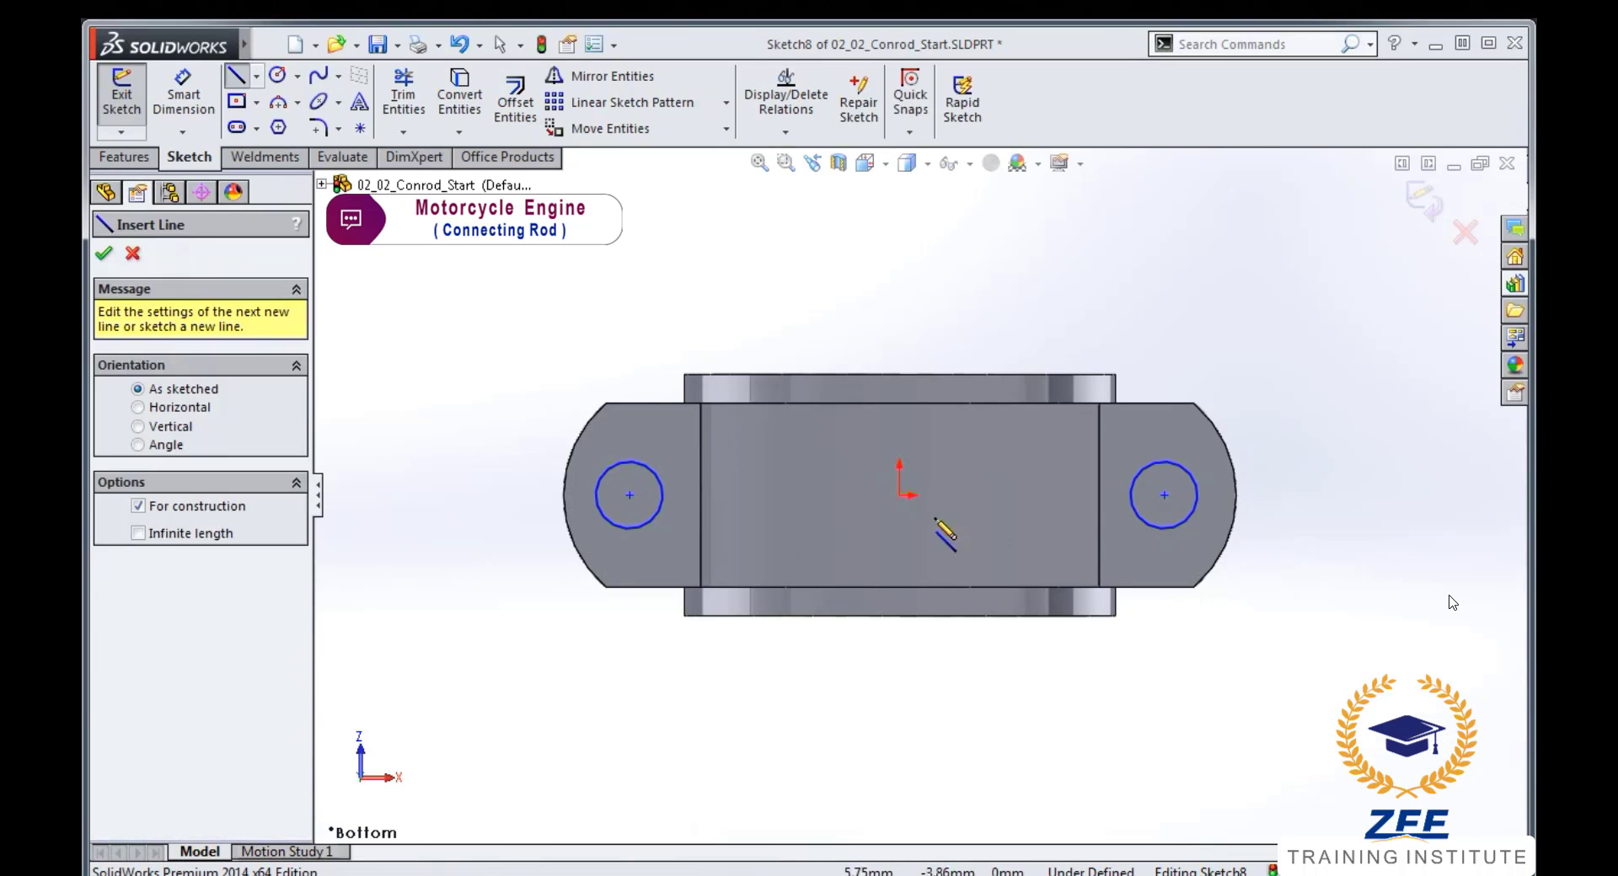
{"action": "left_click", "coordinate": [900, 495]}
{"action": "left_click", "coordinate": [900, 402]}
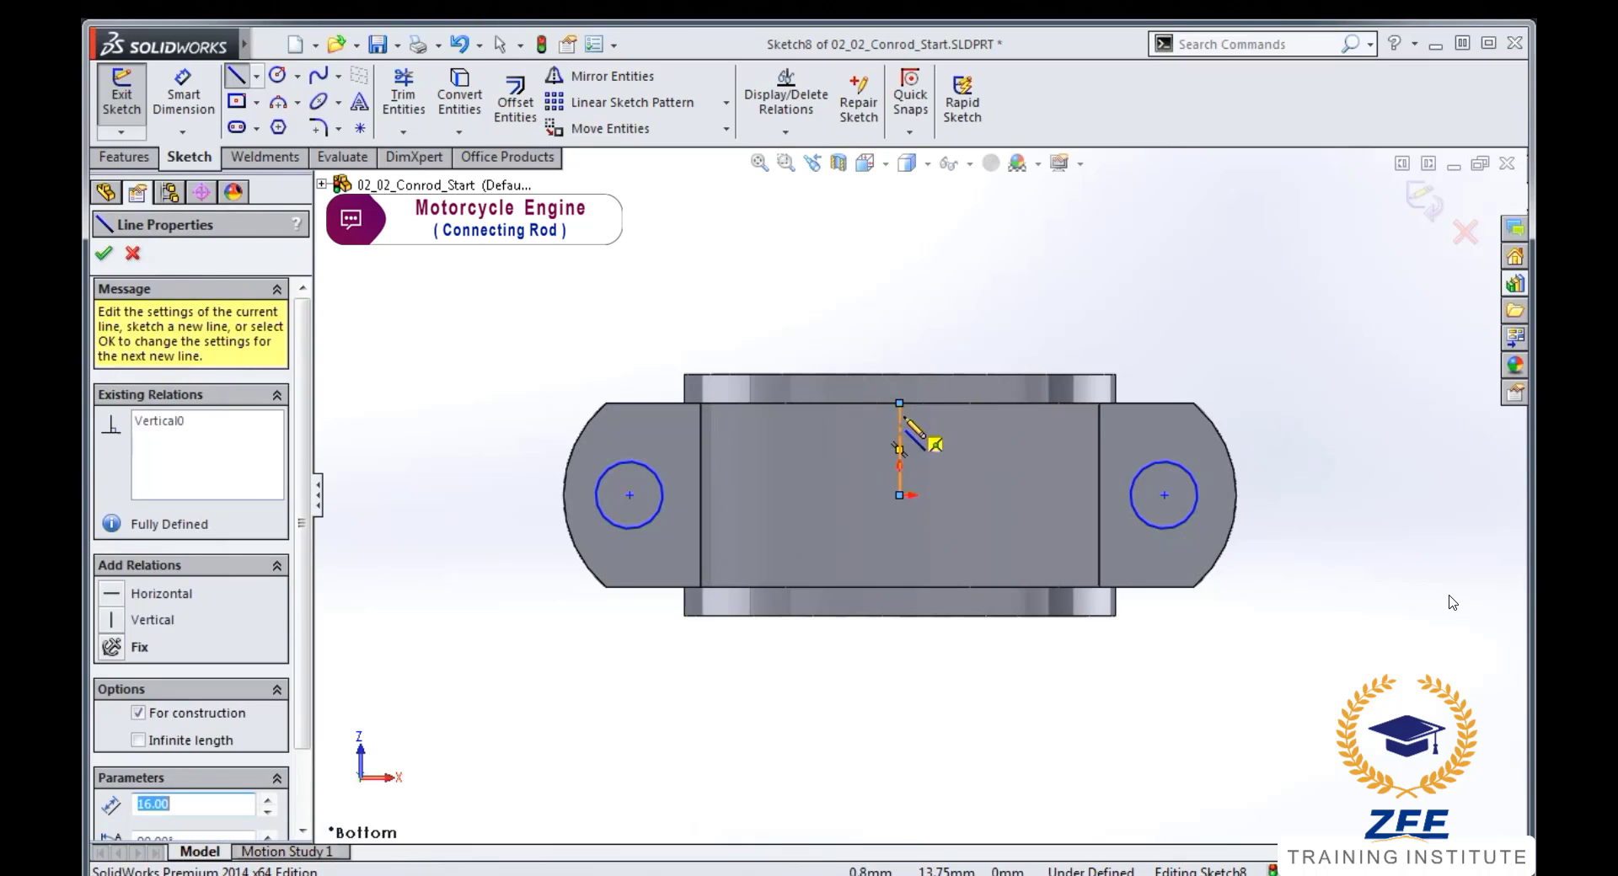
{"action": "key", "text": "Escape"}
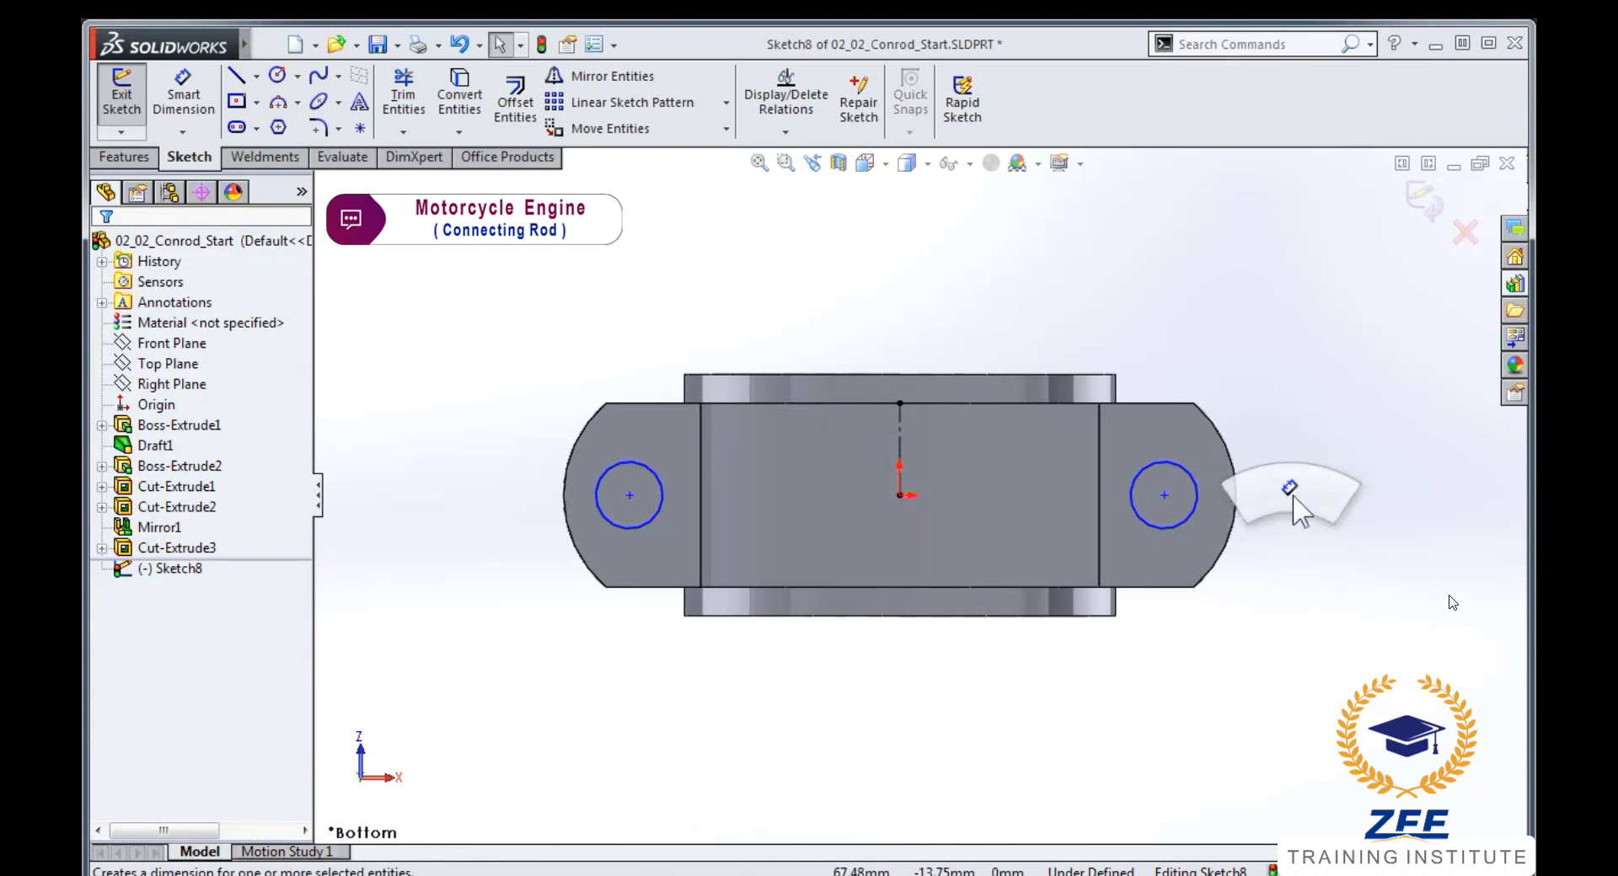
{"action": "right_click_drag", "start_coordinate": [1283, 496], "coordinate": [1296, 482]}
{"action": "key", "text": "Escape"}
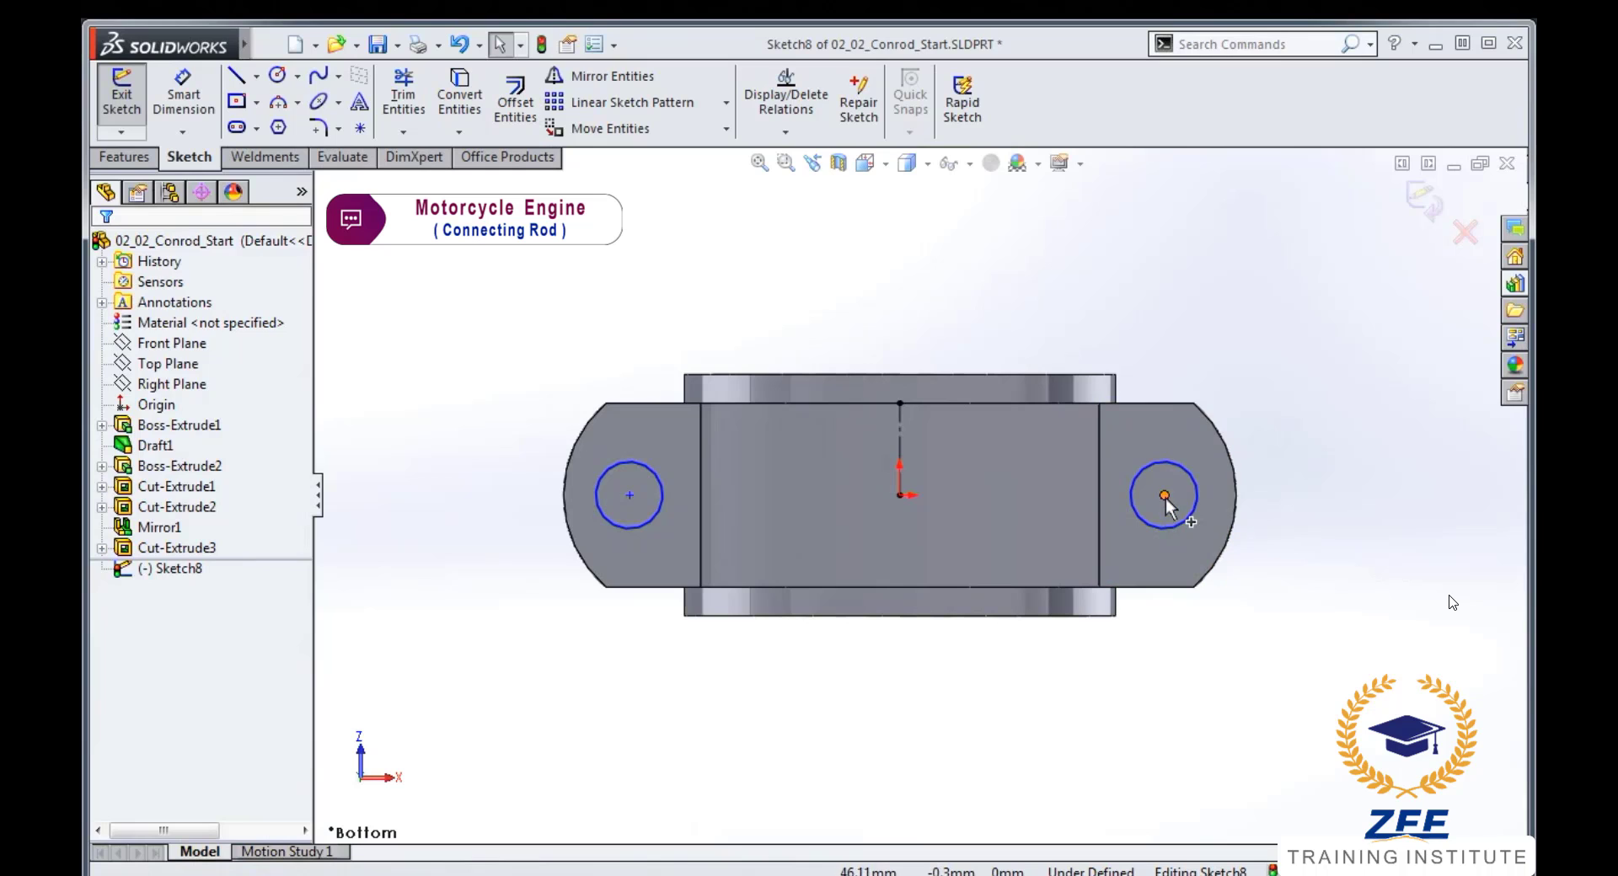
- Make both circle centres symmetric about the vertical centerline
{"action": "left_click", "coordinate": [1165, 496]}
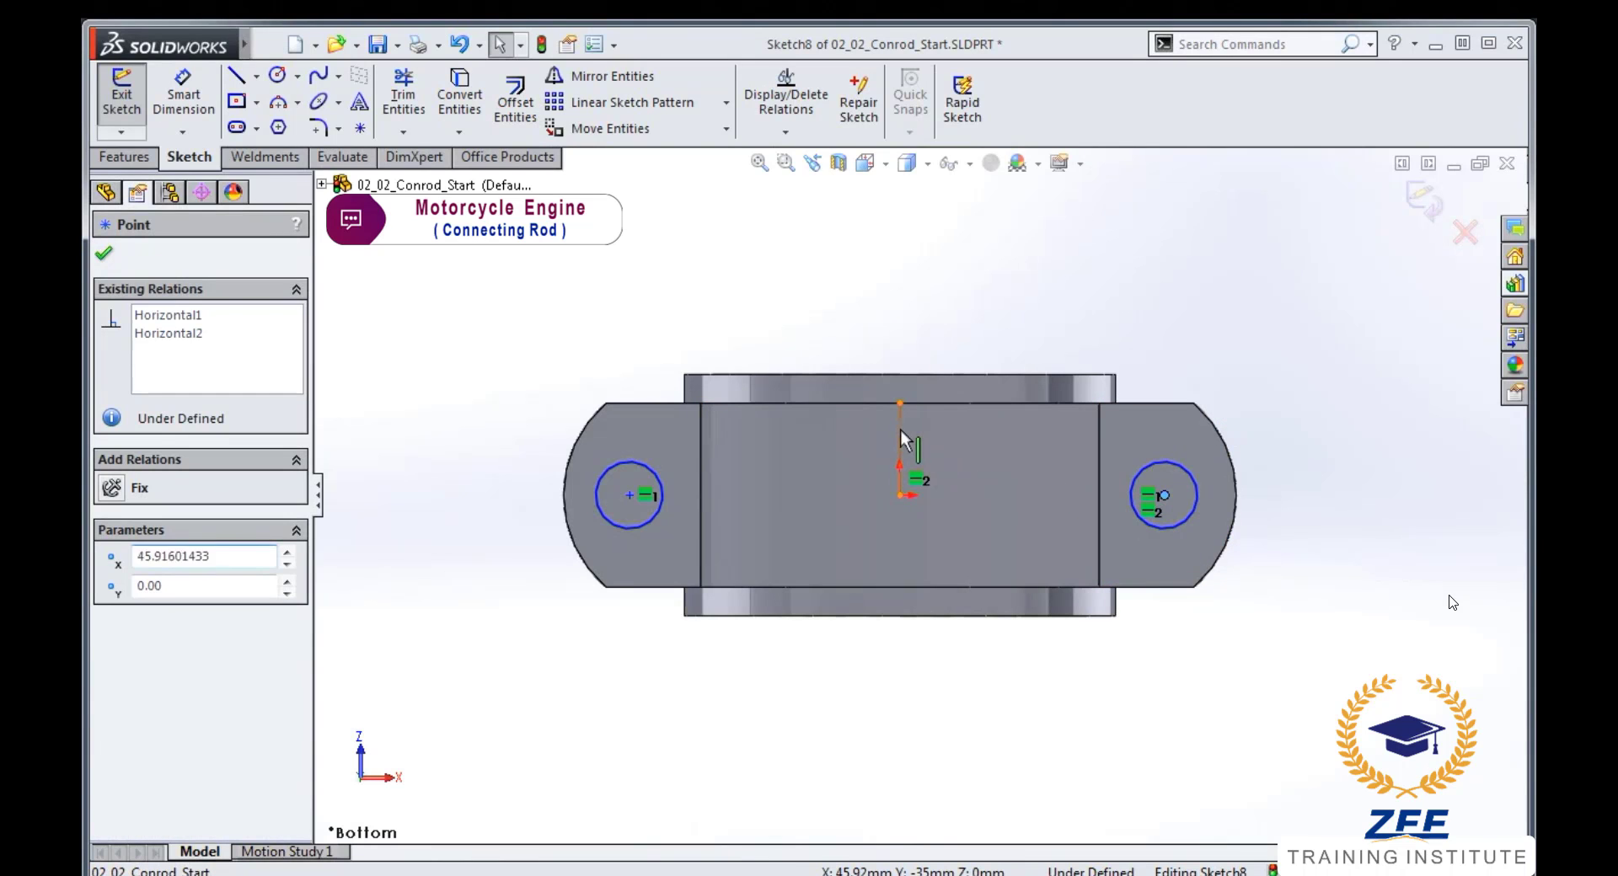
{"action": "left_click", "coordinate": [901, 455], "text": "ctrl"}
{"action": "left_click", "coordinate": [629, 496], "text": "ctrl"}
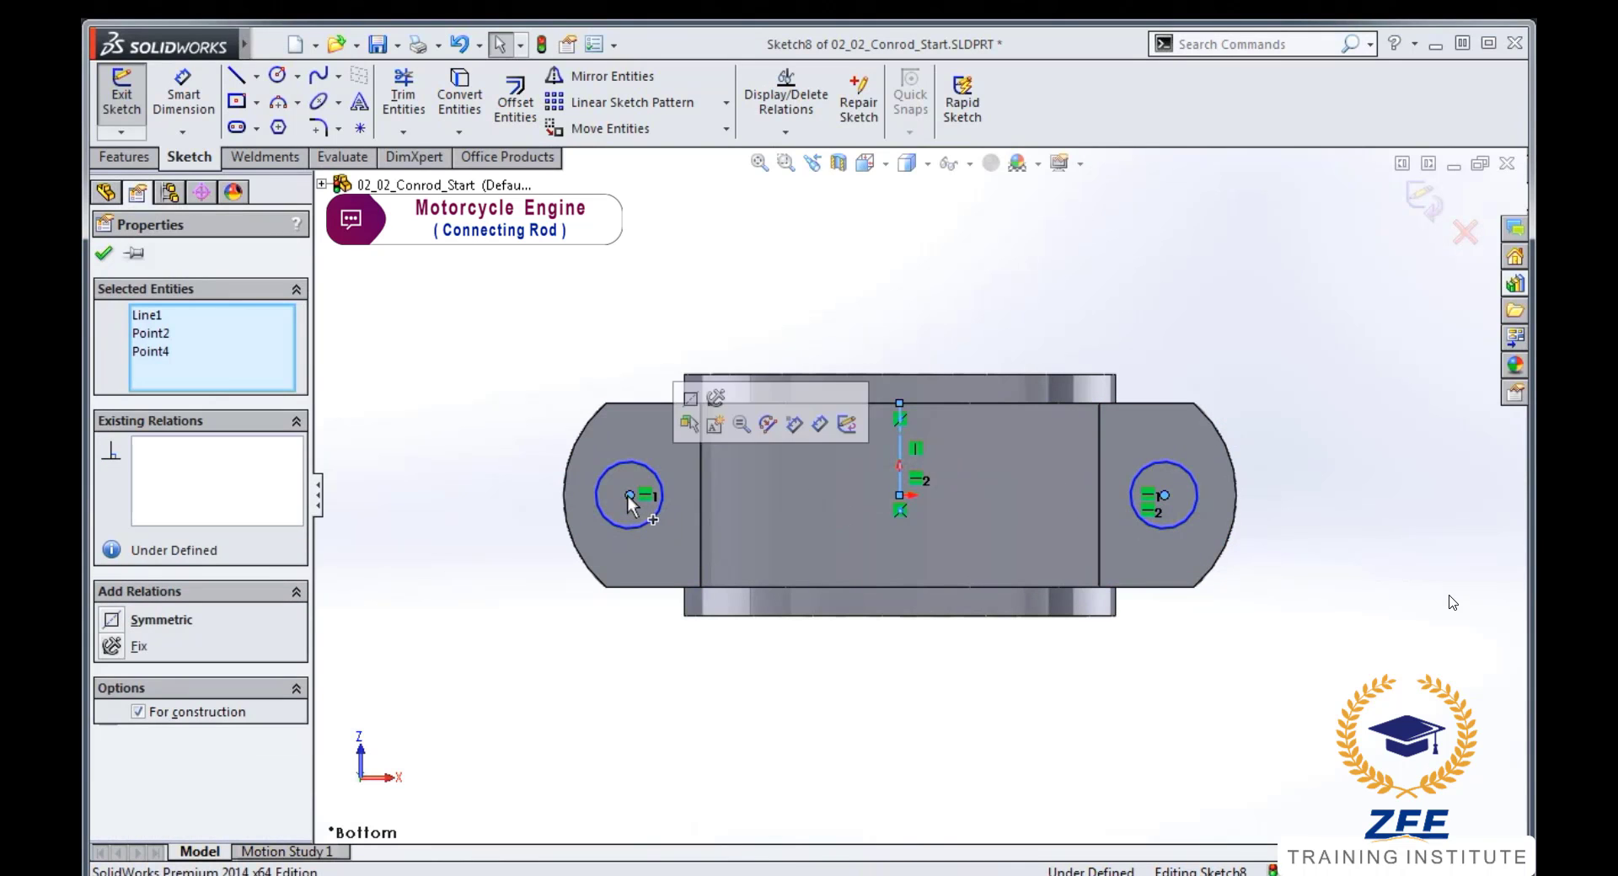
{"action": "left_click", "coordinate": [692, 401]}
{"action": "left_click", "coordinate": [770, 319]}
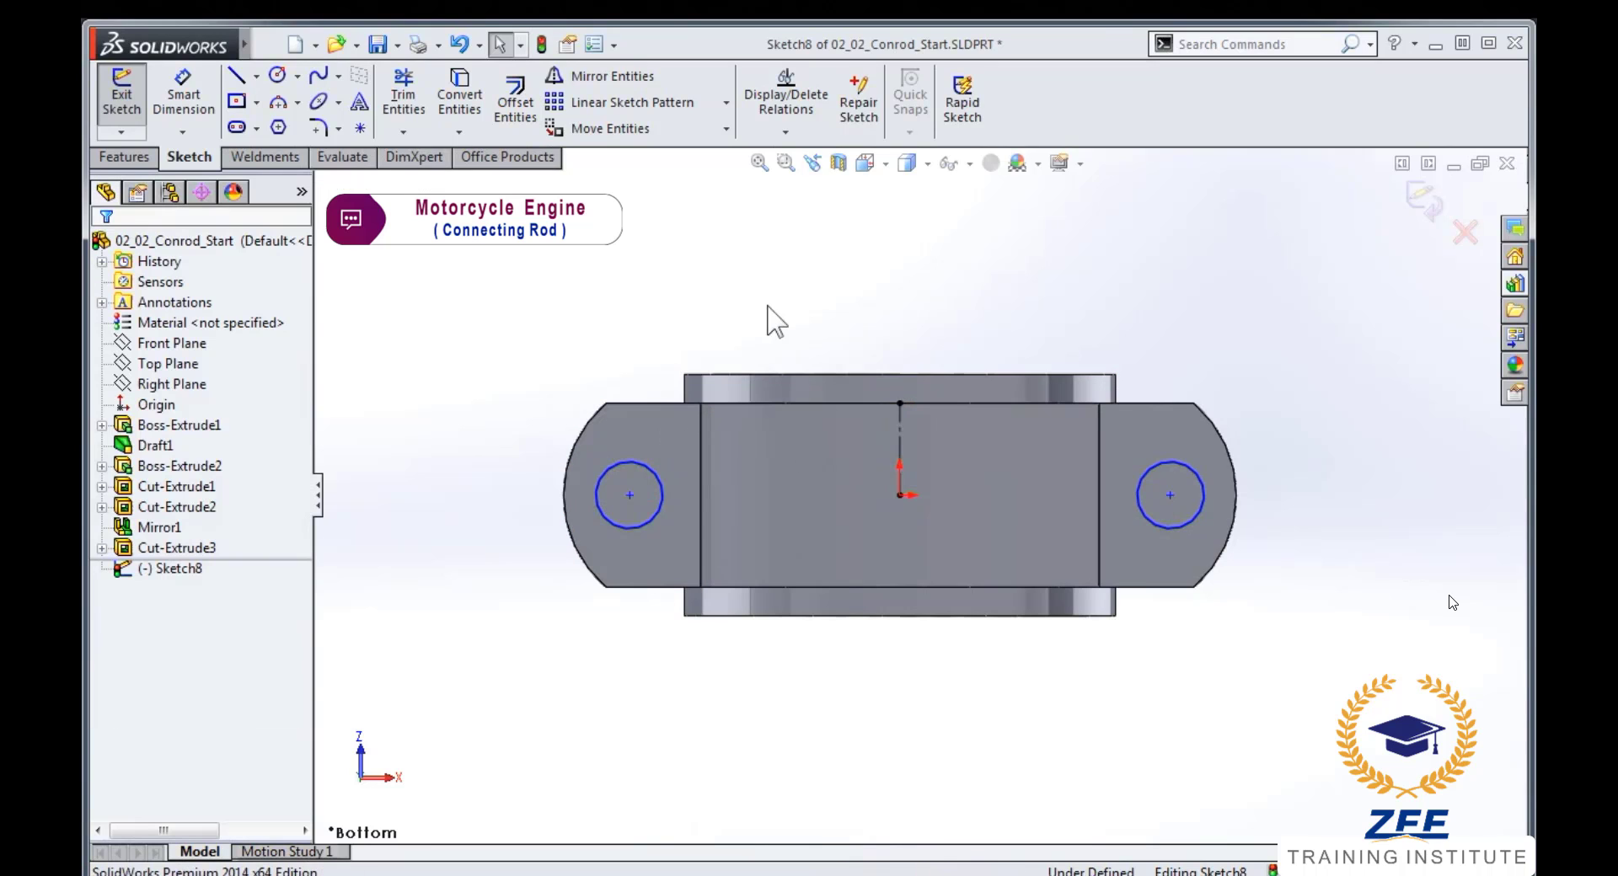
- Dimension the bolt-hole circle to Ø12 and 6 mm from the boss arc edge
{"action": "right_click_drag", "start_coordinate": [1104, 686], "coordinate": [1214, 552]}
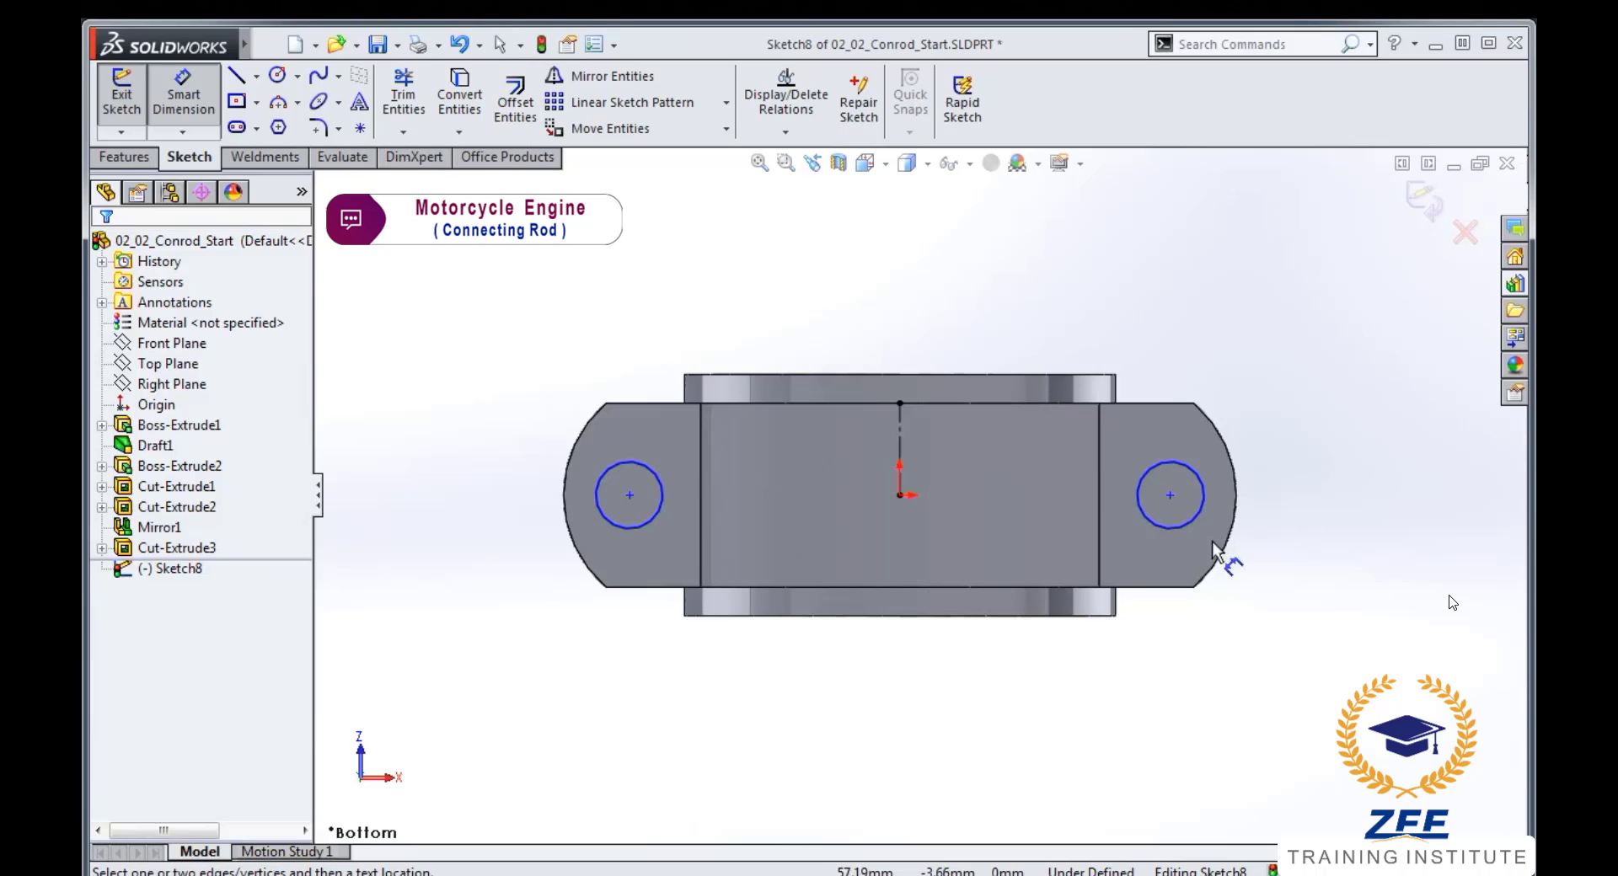
{"action": "left_click", "coordinate": [1190, 468]}
{"action": "left_click", "coordinate": [1264, 389]}
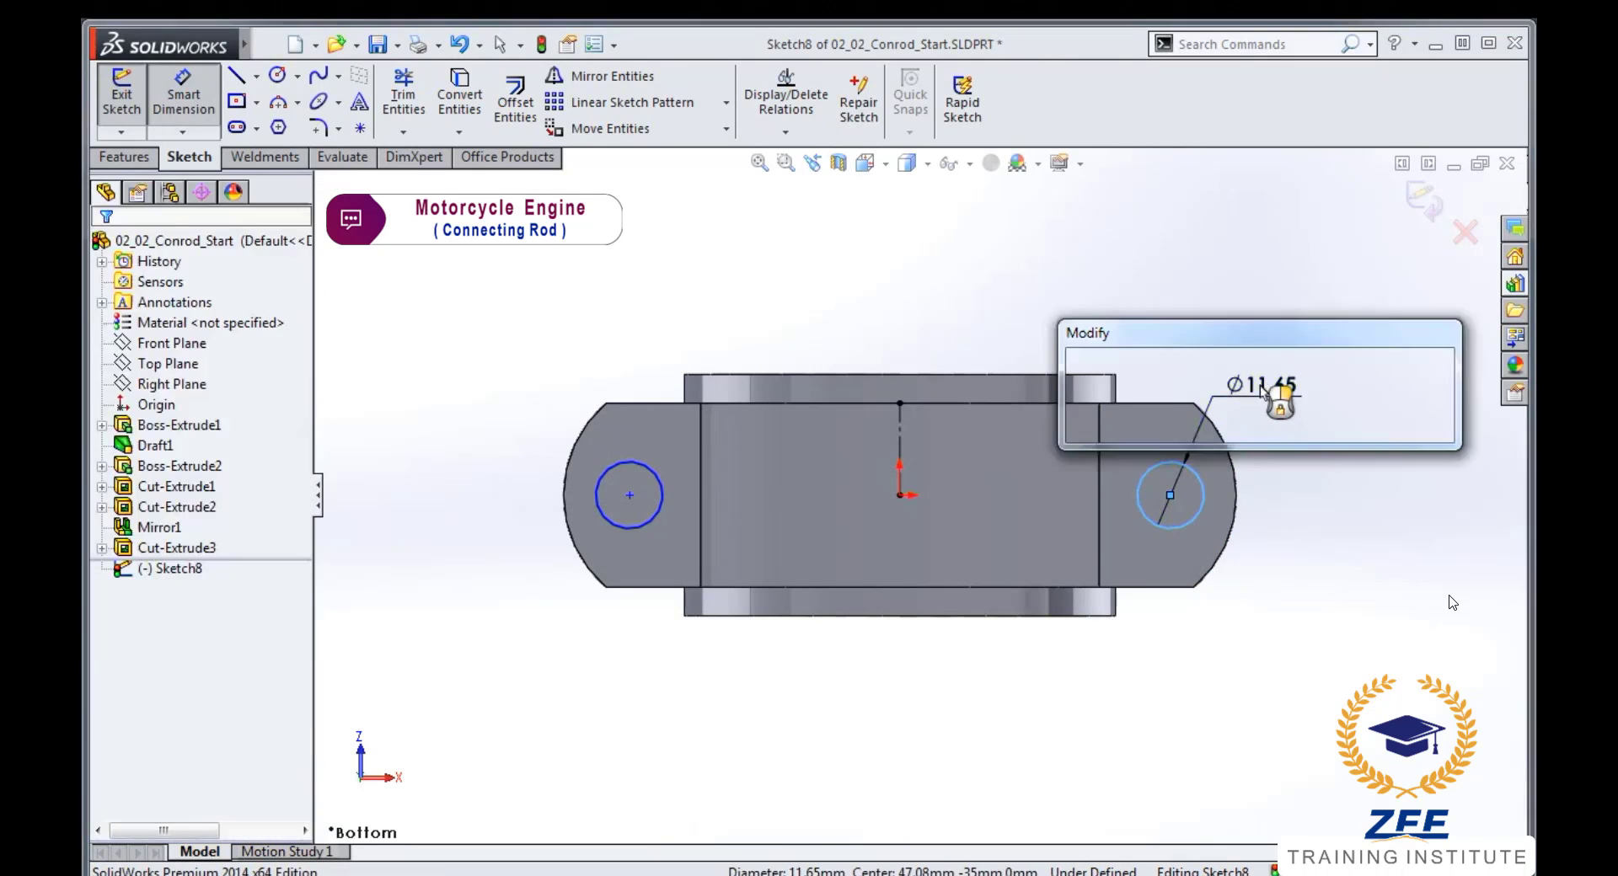
{"action": "type", "text": "12"}
{"action": "key", "text": "Return"}
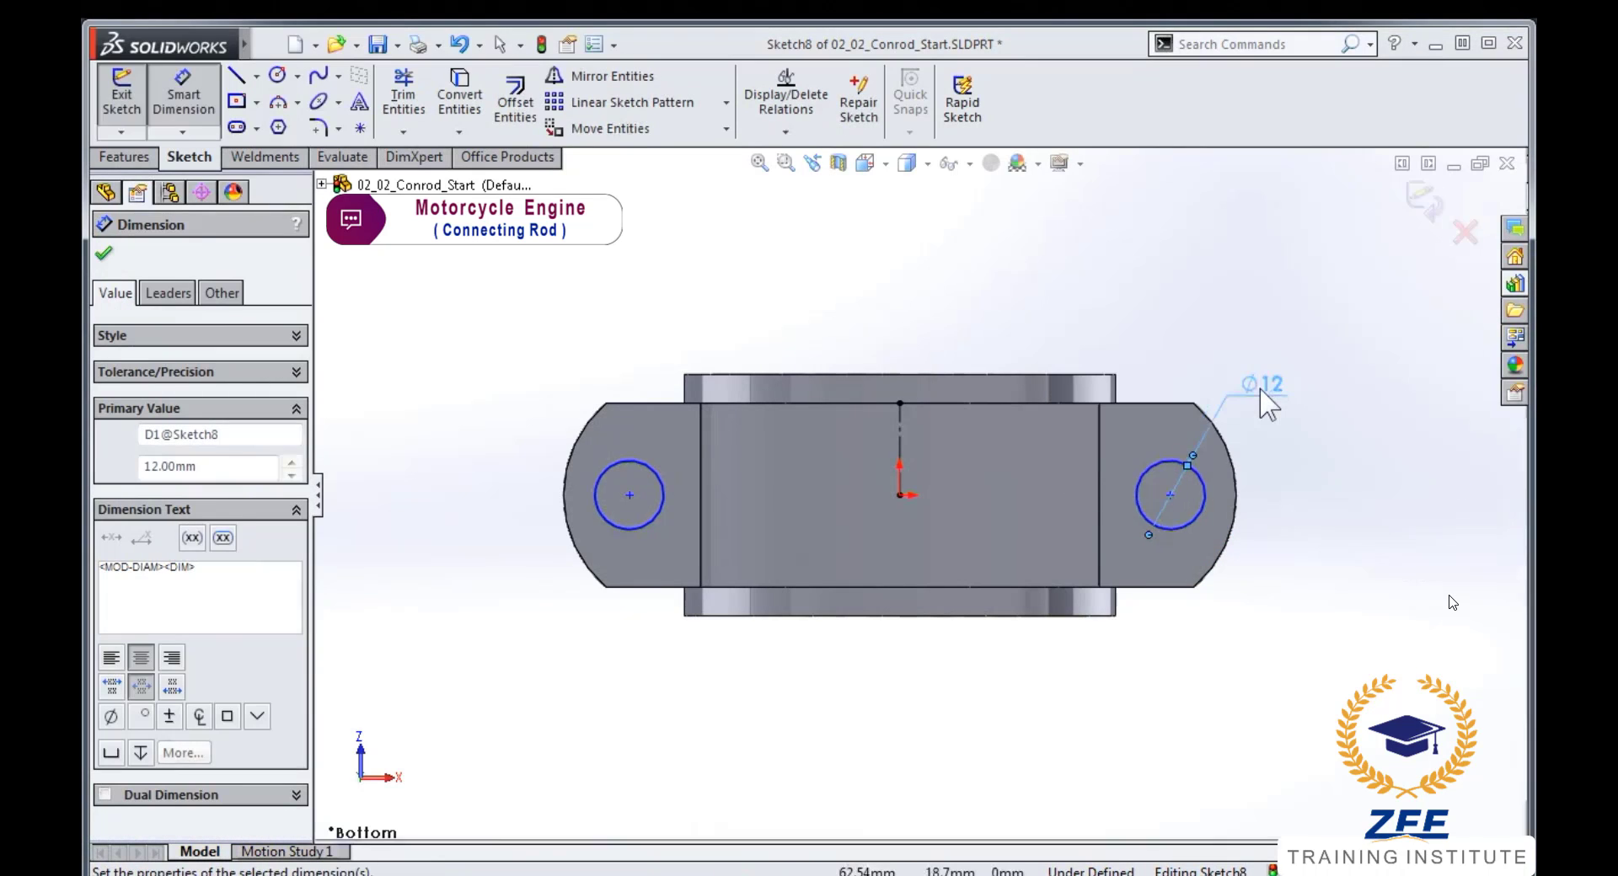
{"action": "left_click", "coordinate": [1205, 499]}
{"action": "left_click", "coordinate": [1239, 504]}
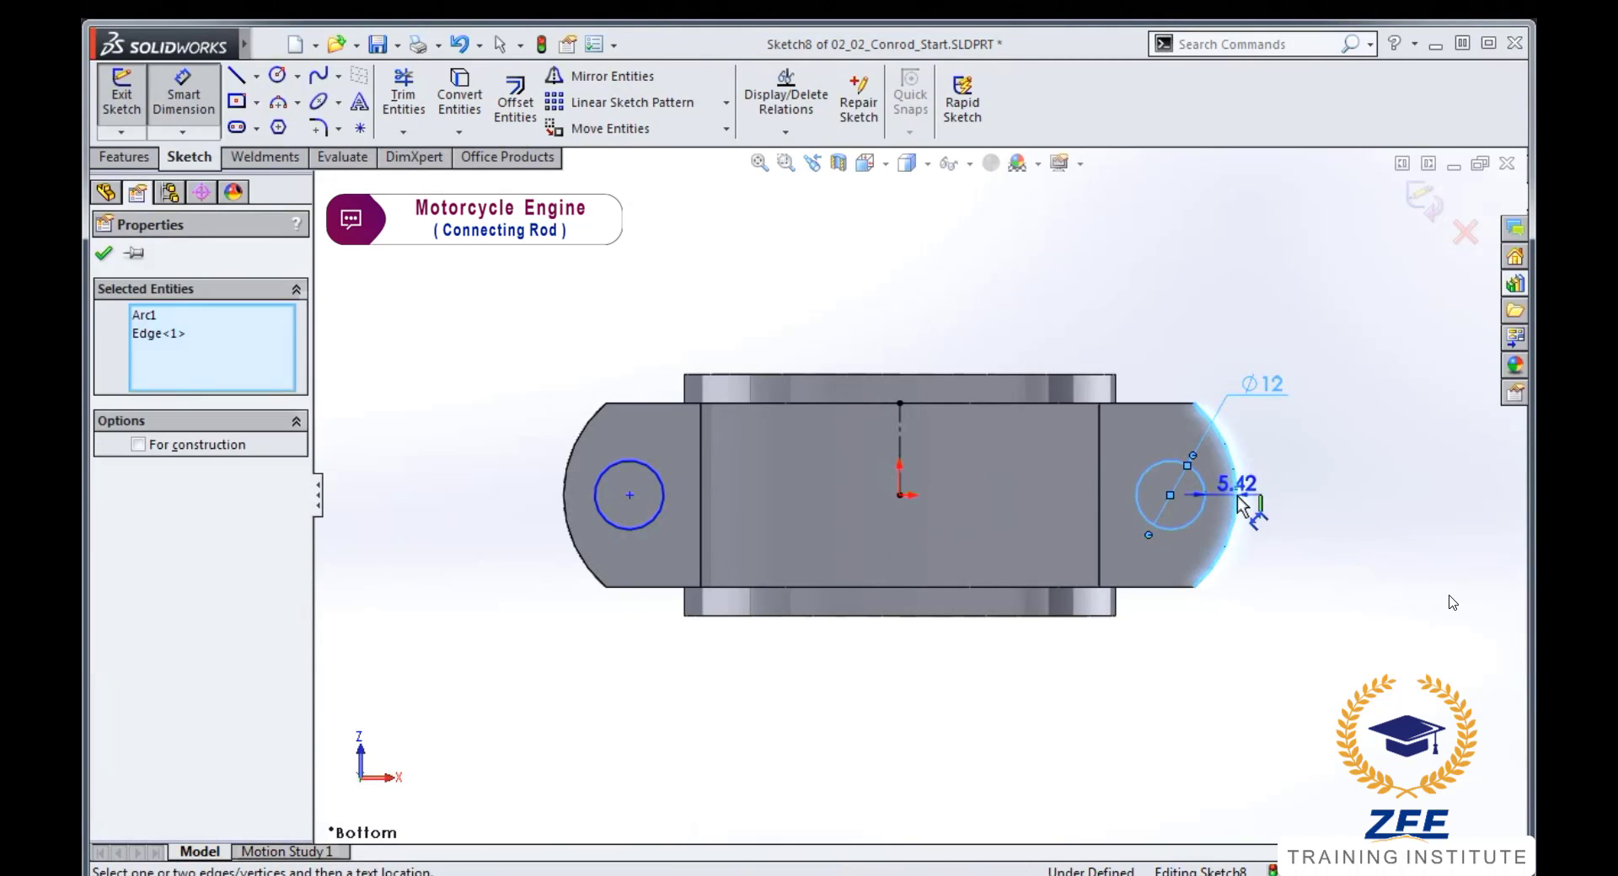
{"action": "left_click", "coordinate": [1217, 636]}
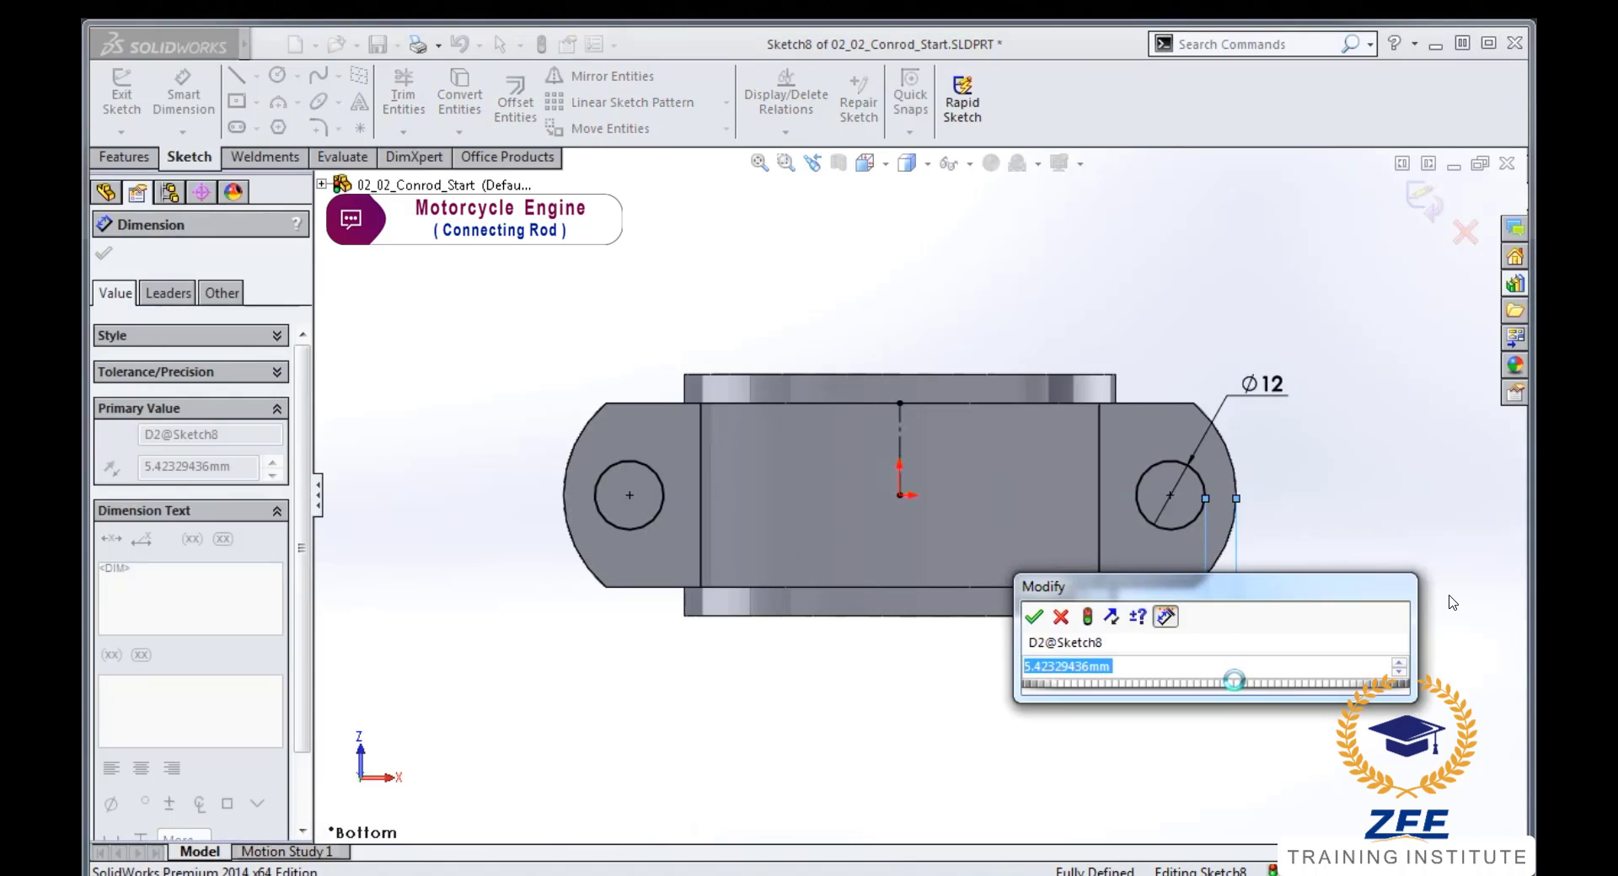
{"action": "type", "text": "6"}
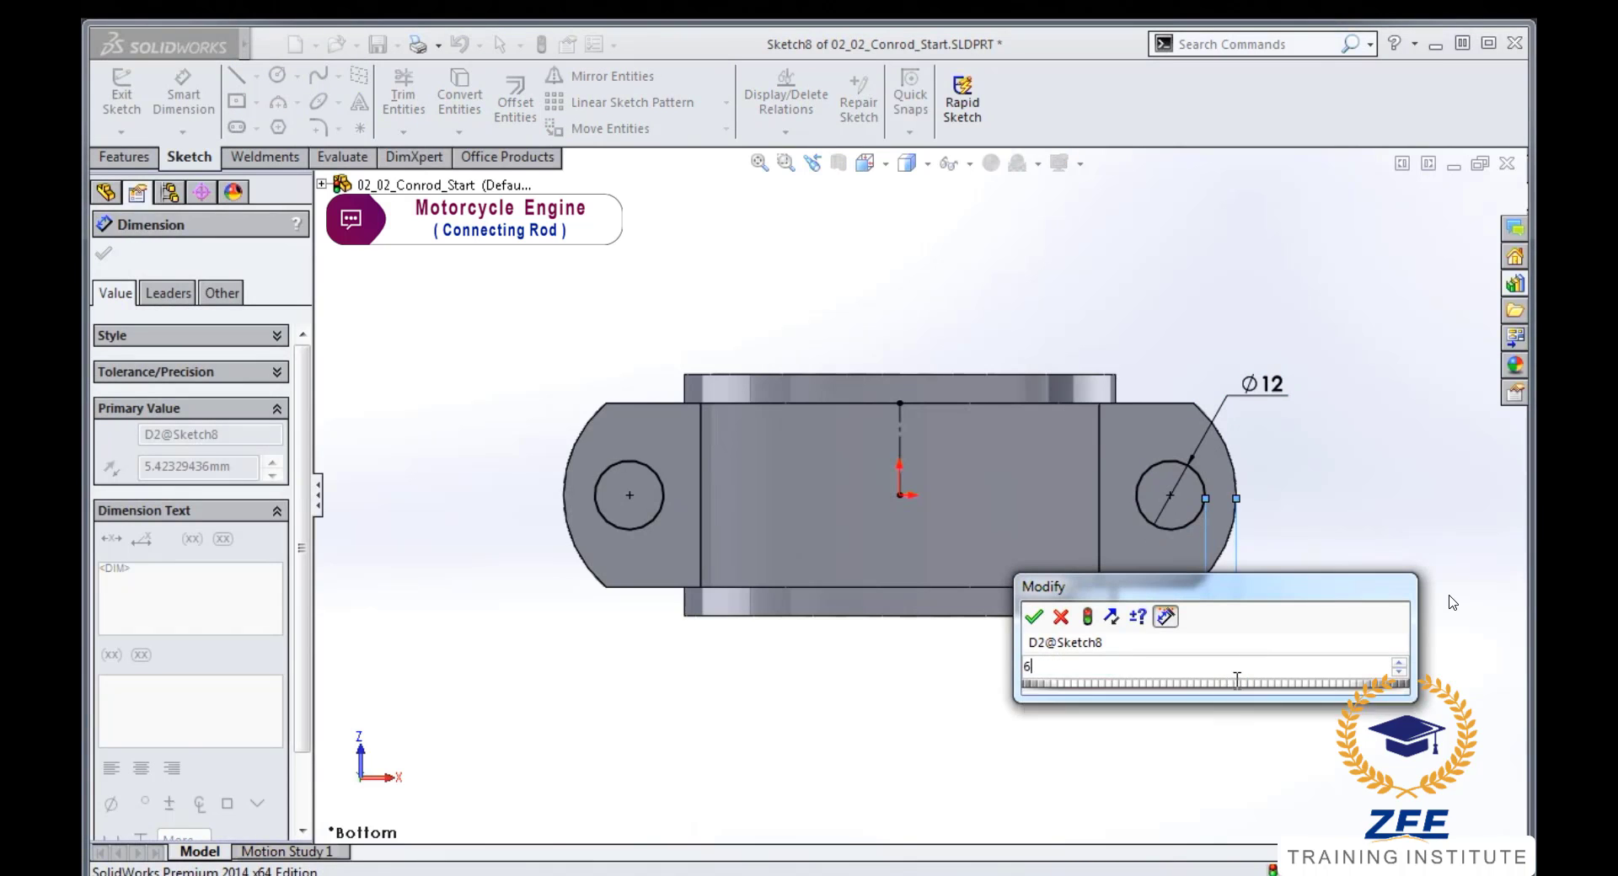
{"action": "key", "text": "Return"}
{"action": "key", "text": "Escape"}
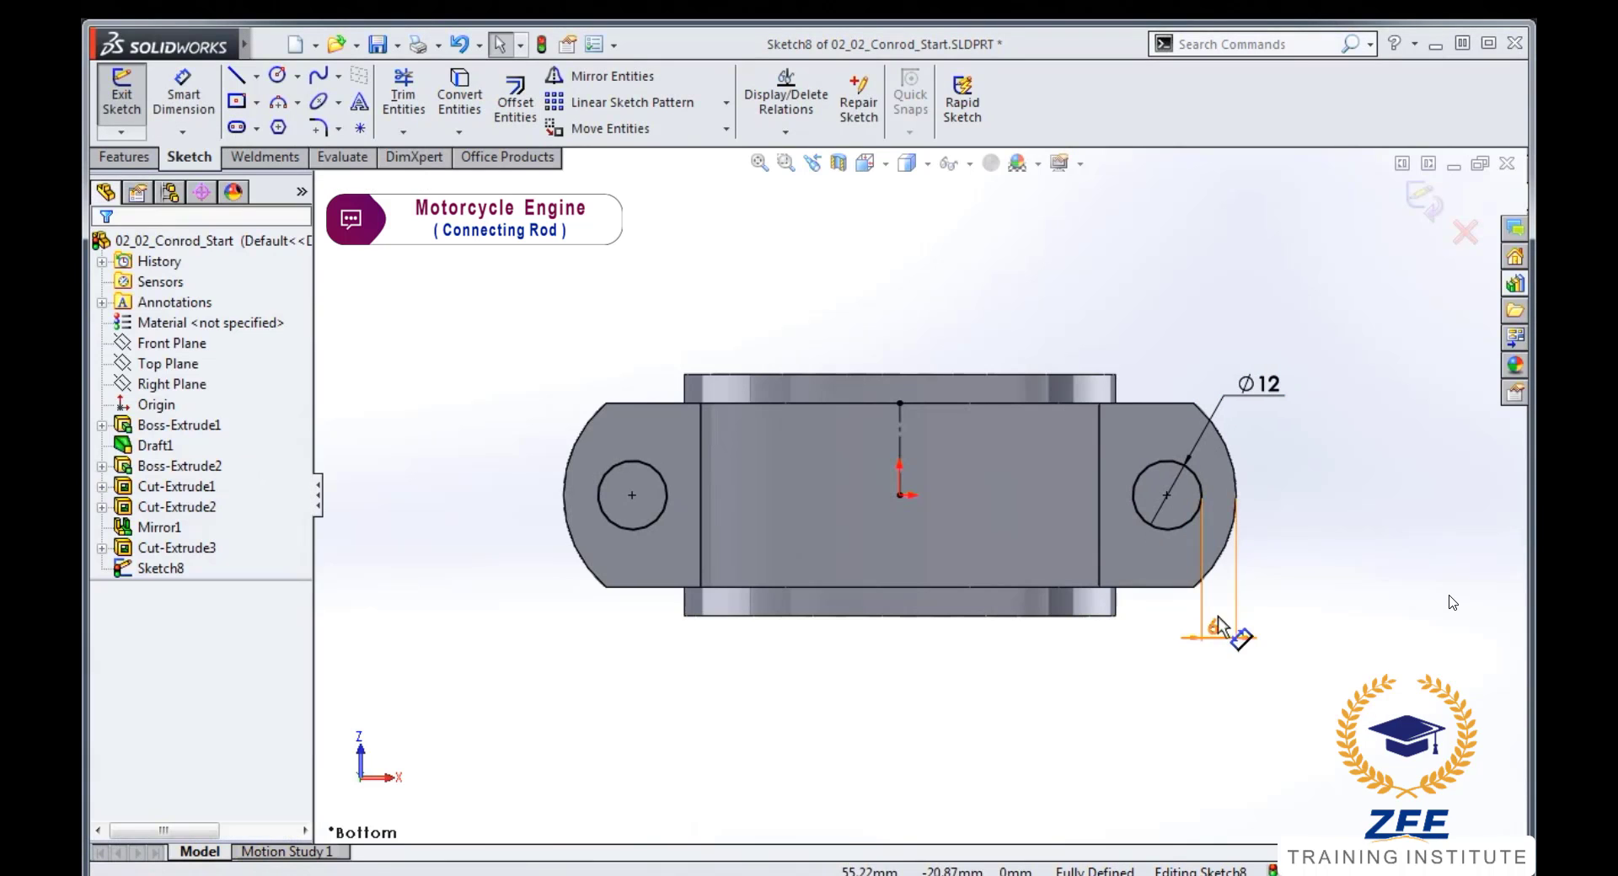
- Switch to Isometric view and start an Extruded Cut from Sketch8
{"action": "key", "text": "space"}
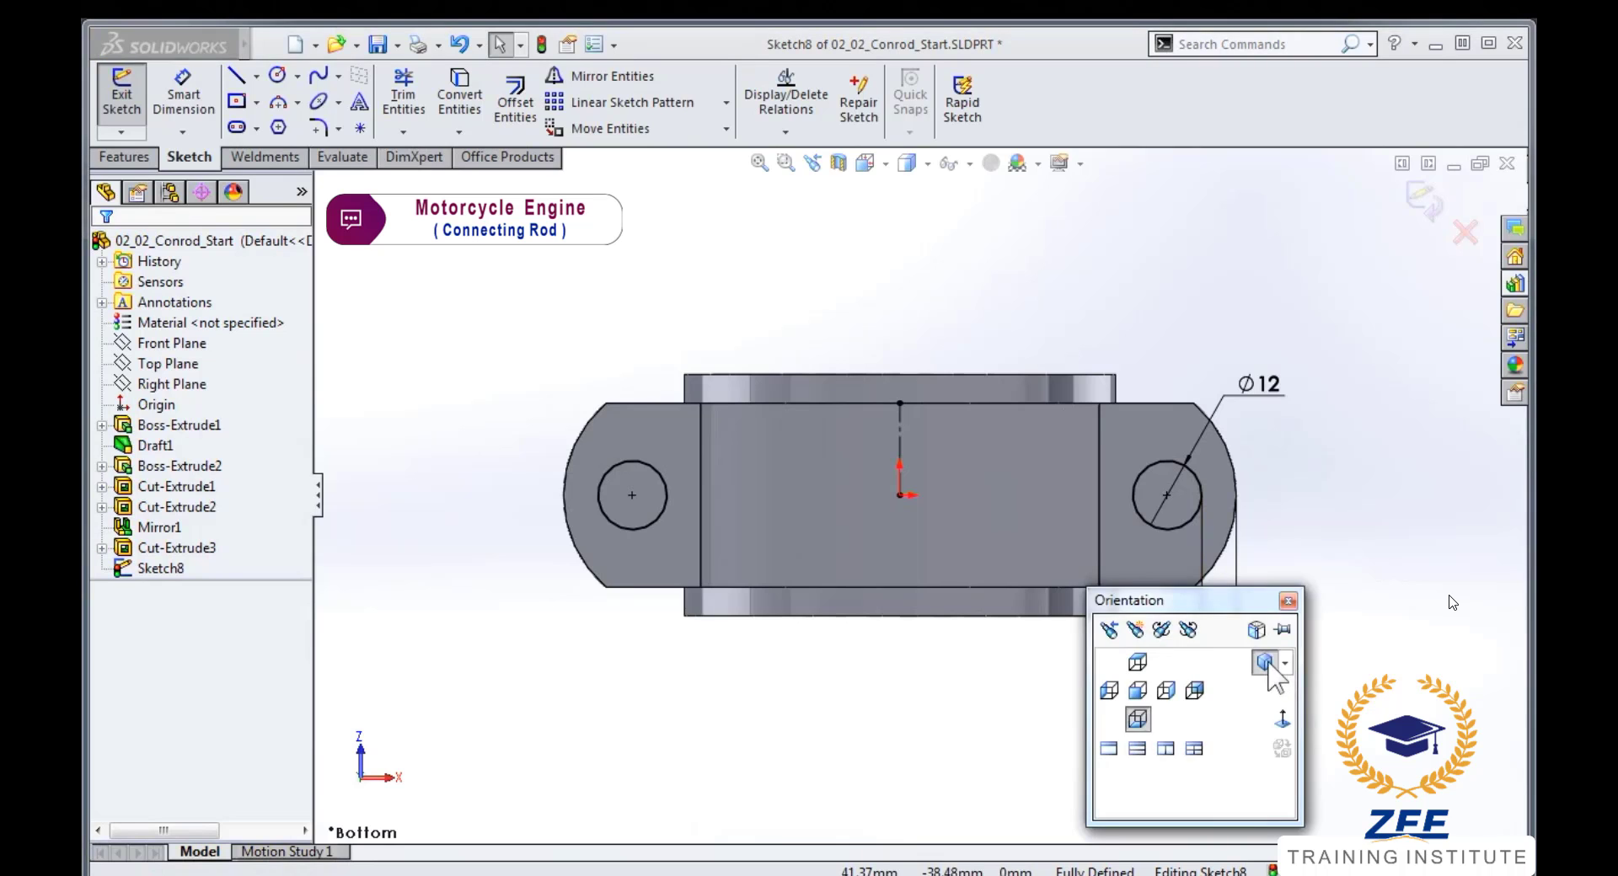
{"action": "left_click", "coordinate": [1264, 663]}
{"action": "left_click", "coordinate": [123, 157]}
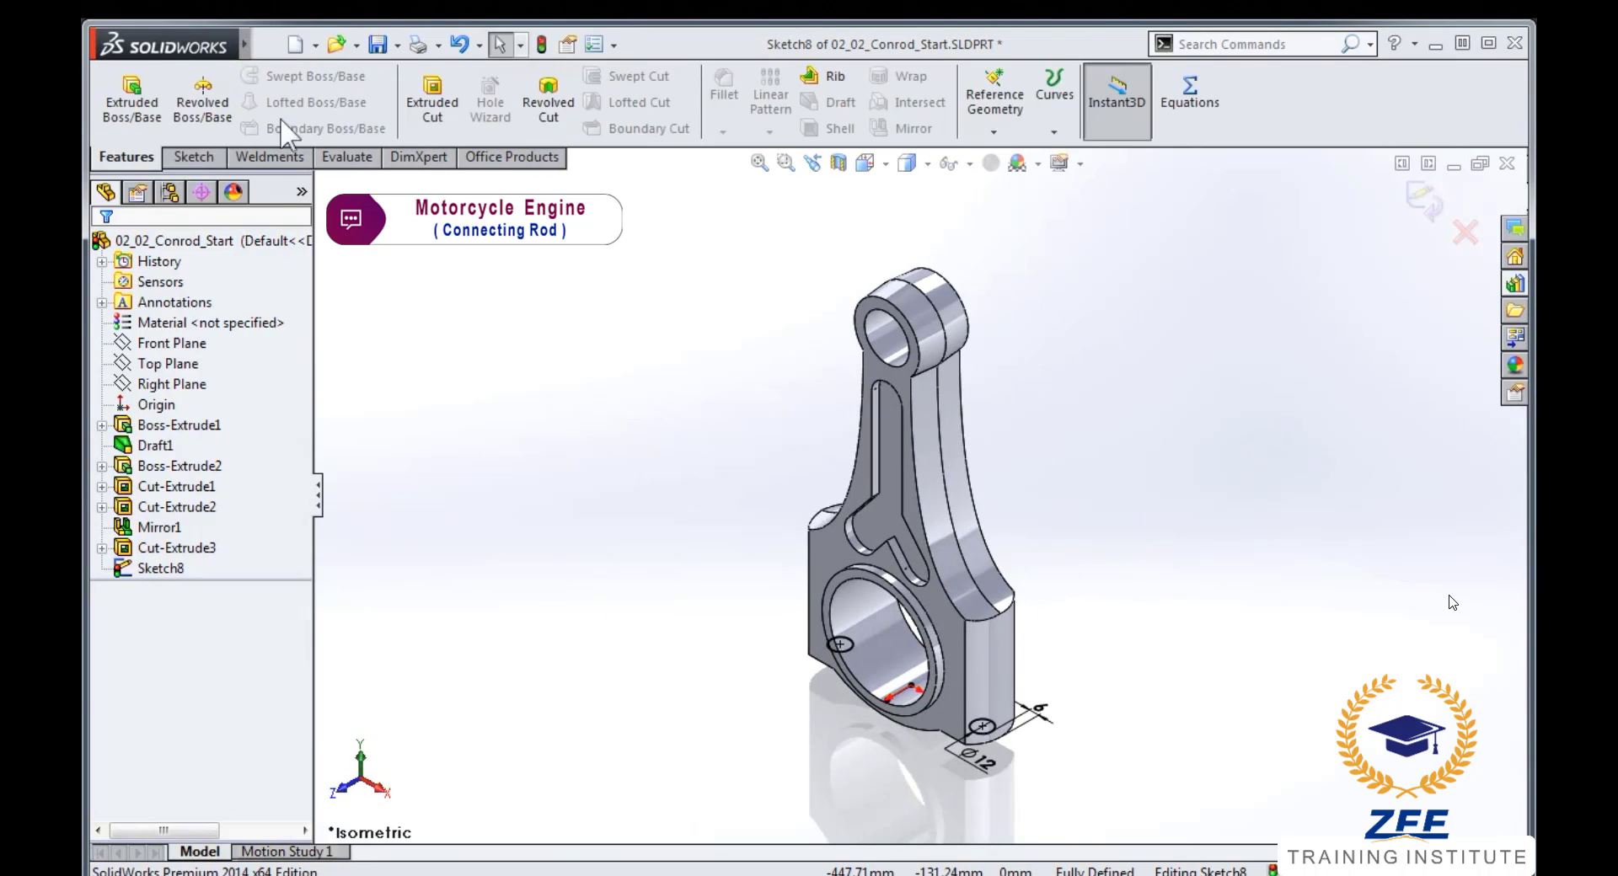
{"action": "left_click", "coordinate": [431, 97]}
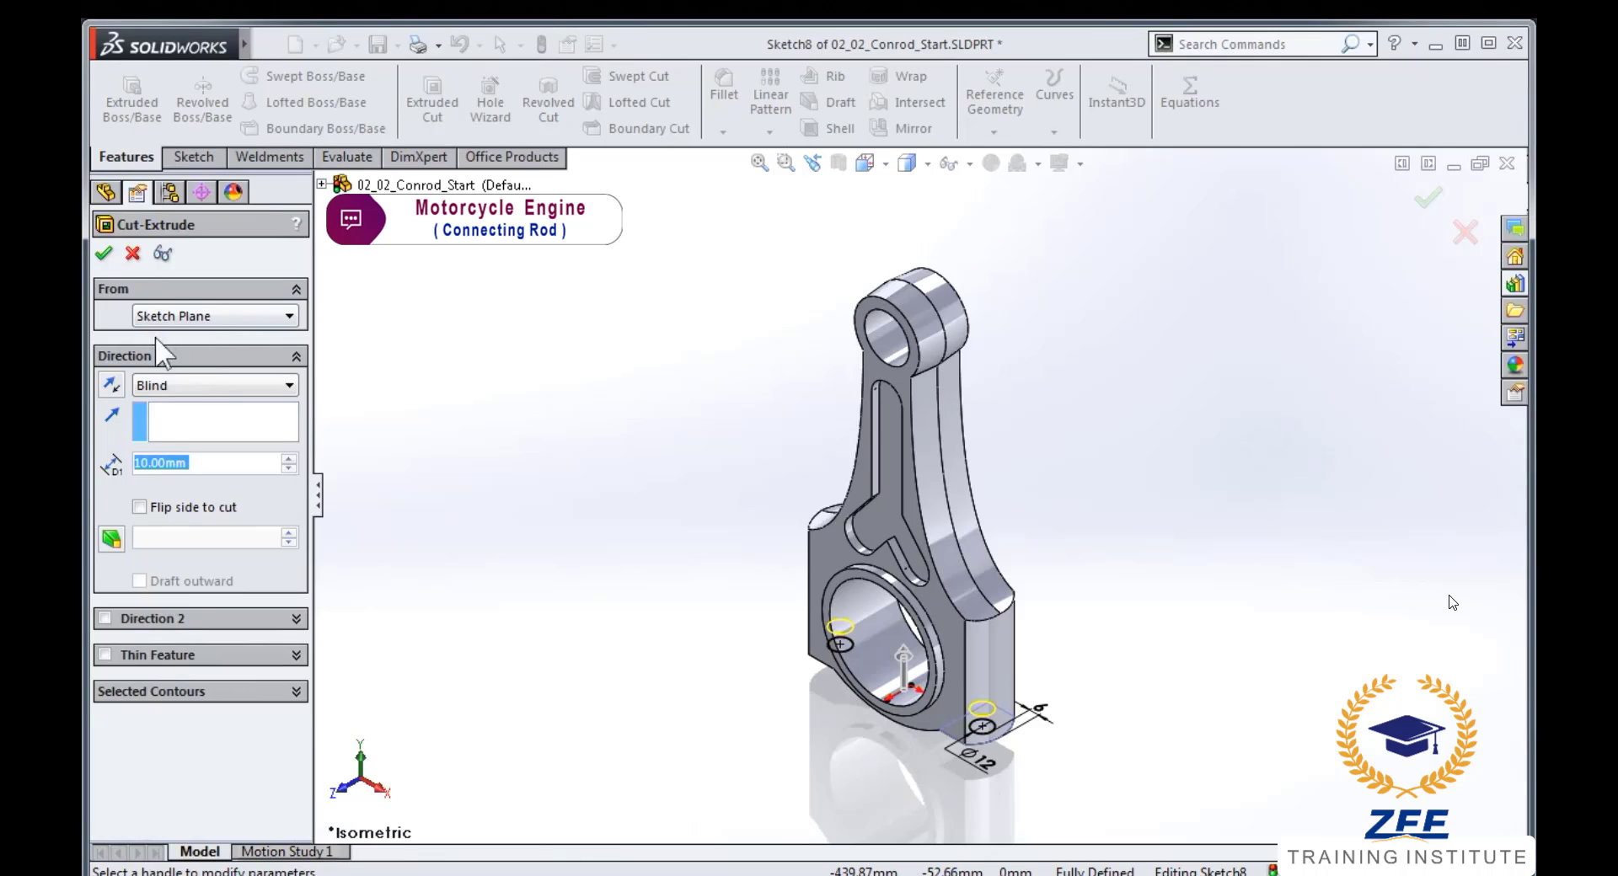
- Cut both Ø12 bolt holes Through All, creating Cut-Extrude4
{"action": "left_click", "coordinate": [165, 388]}
{"action": "left_click", "coordinate": [169, 416]}
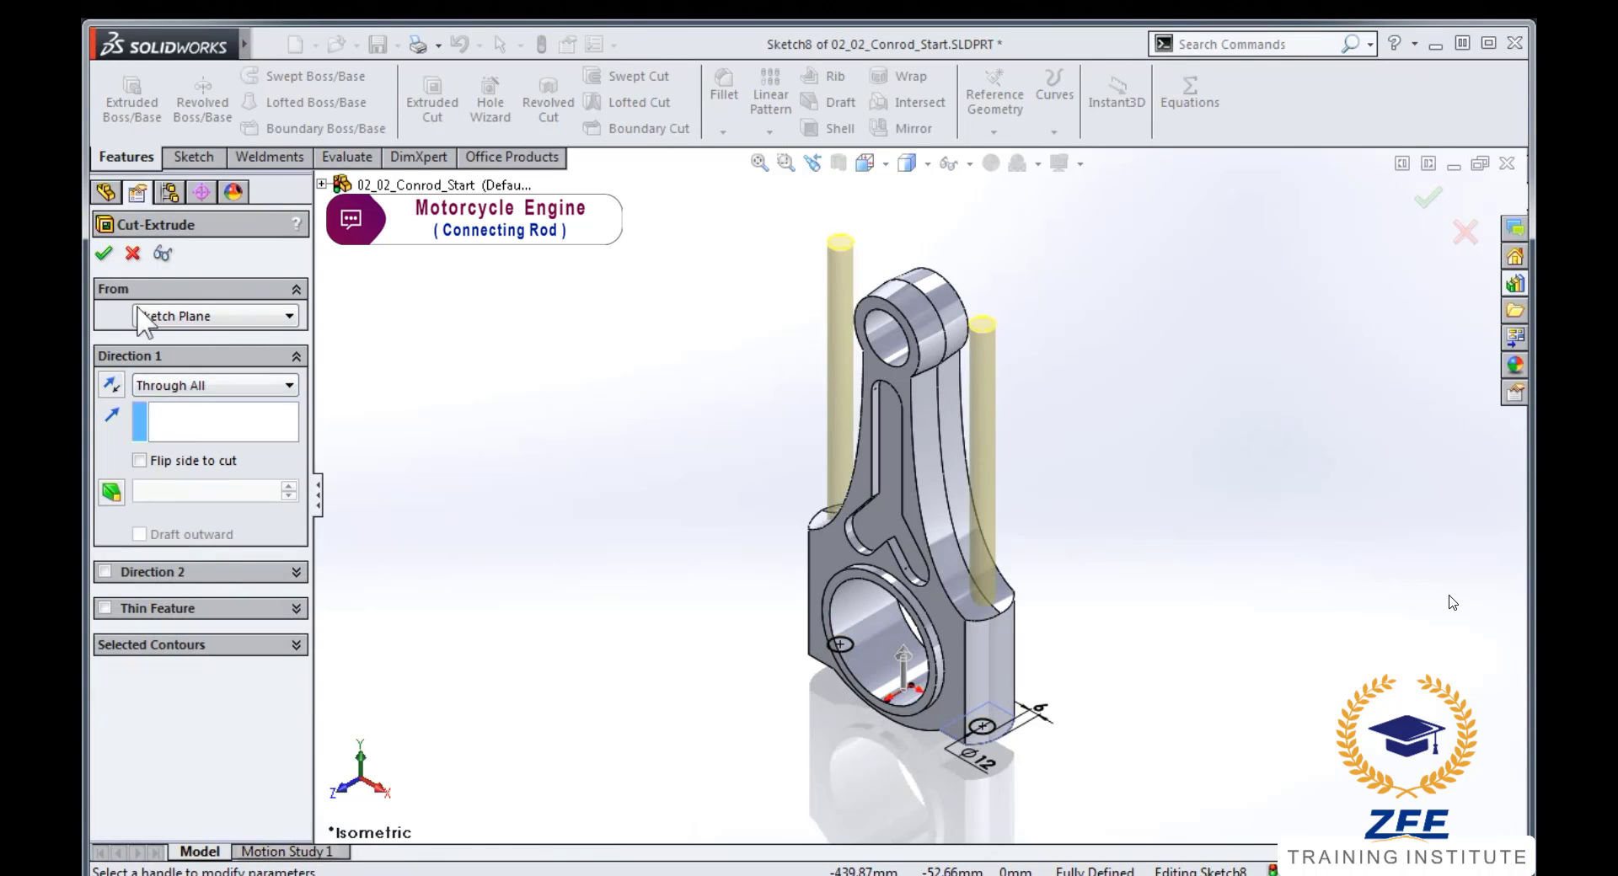
{"action": "left_click", "coordinate": [105, 254]}
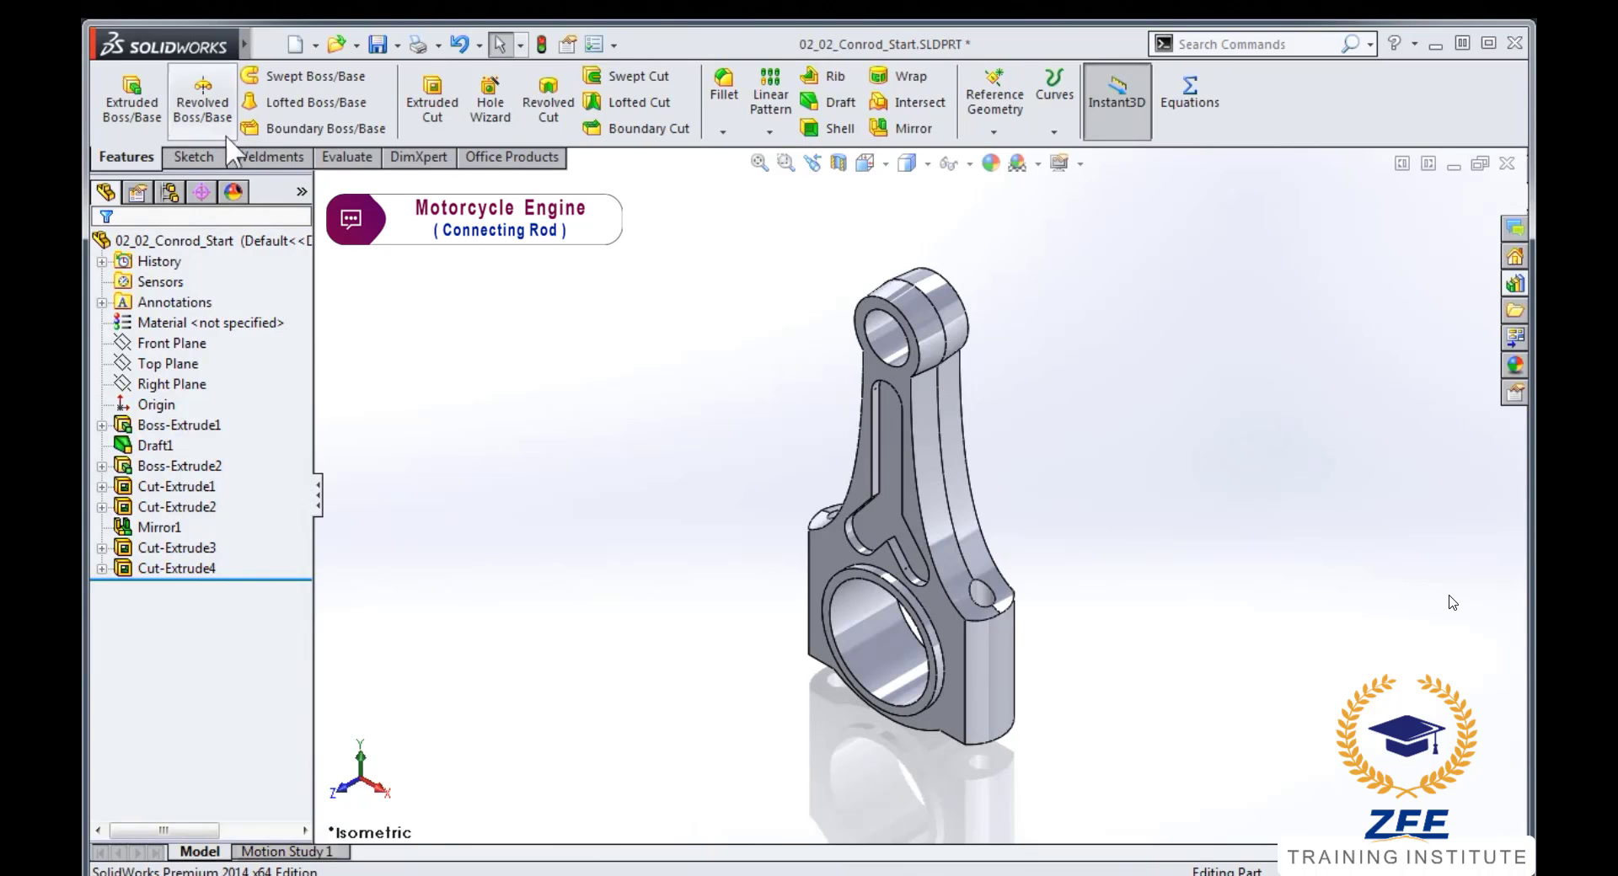
{"action": "left_click", "coordinate": [994, 126]}
- Create Plane1 parallel to Top Plane, tangent to the big-end bore face, flipped
{"action": "left_click", "coordinate": [1034, 156]}
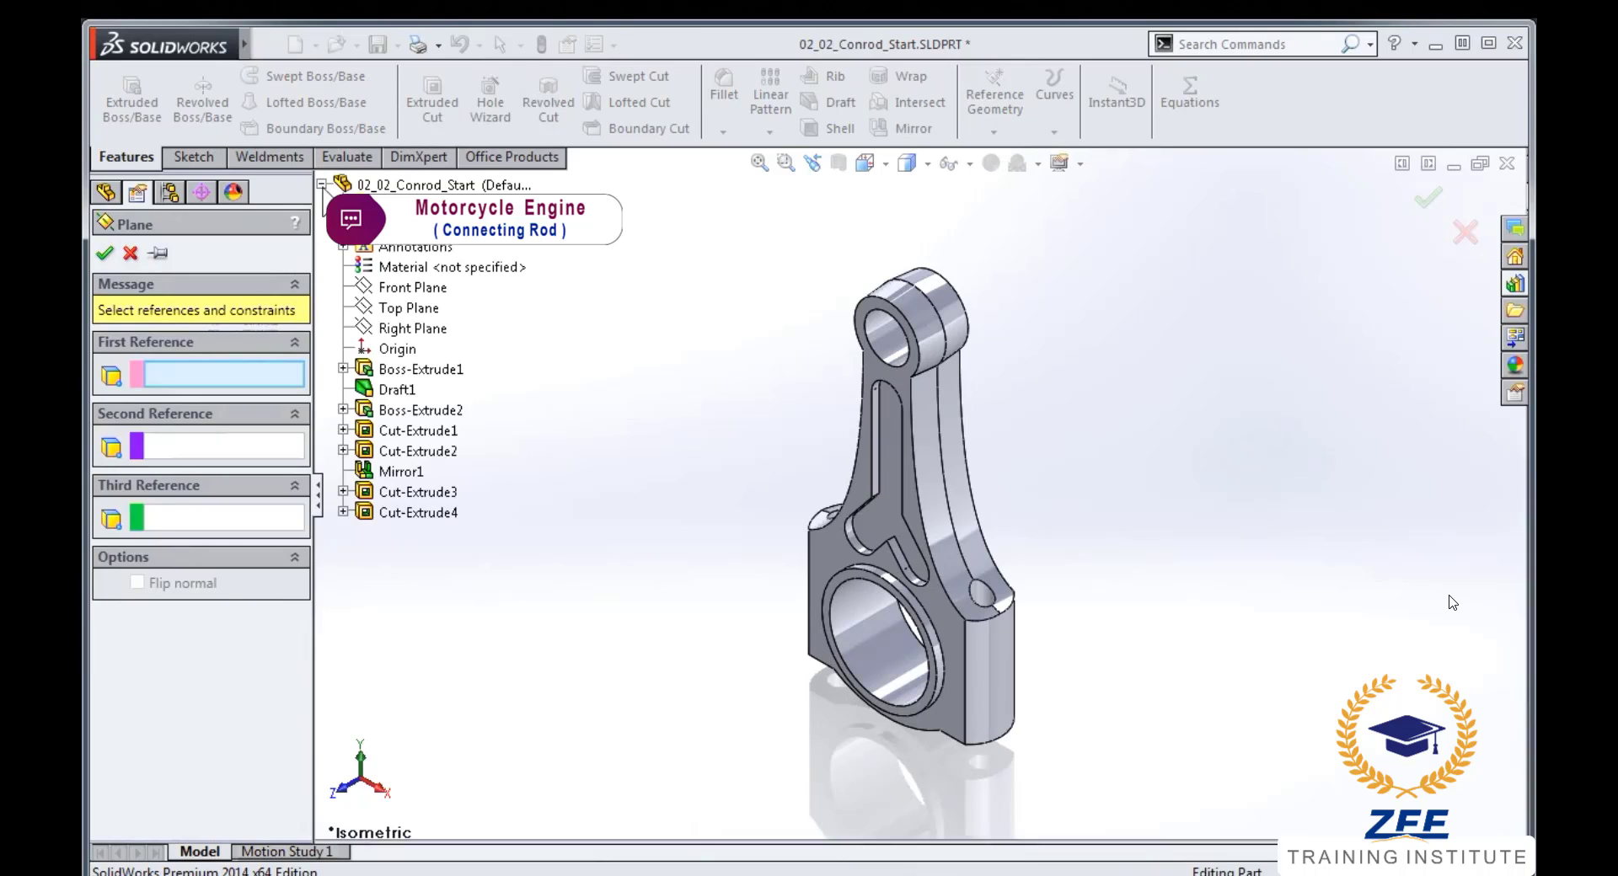
{"action": "left_click", "coordinate": [367, 309]}
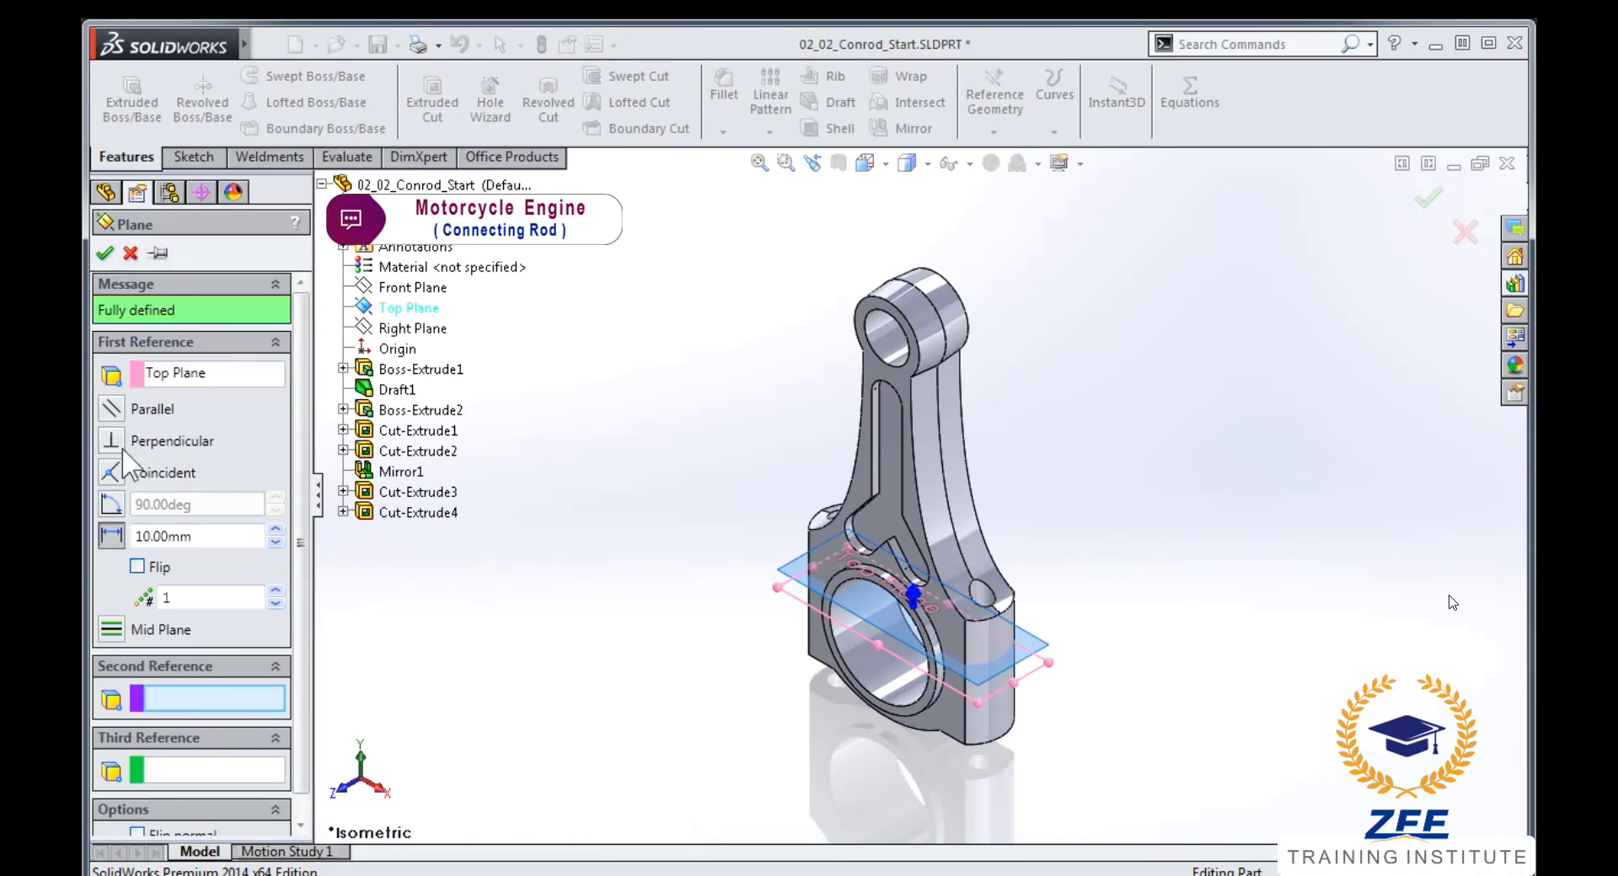
{"action": "left_click", "coordinate": [113, 419]}
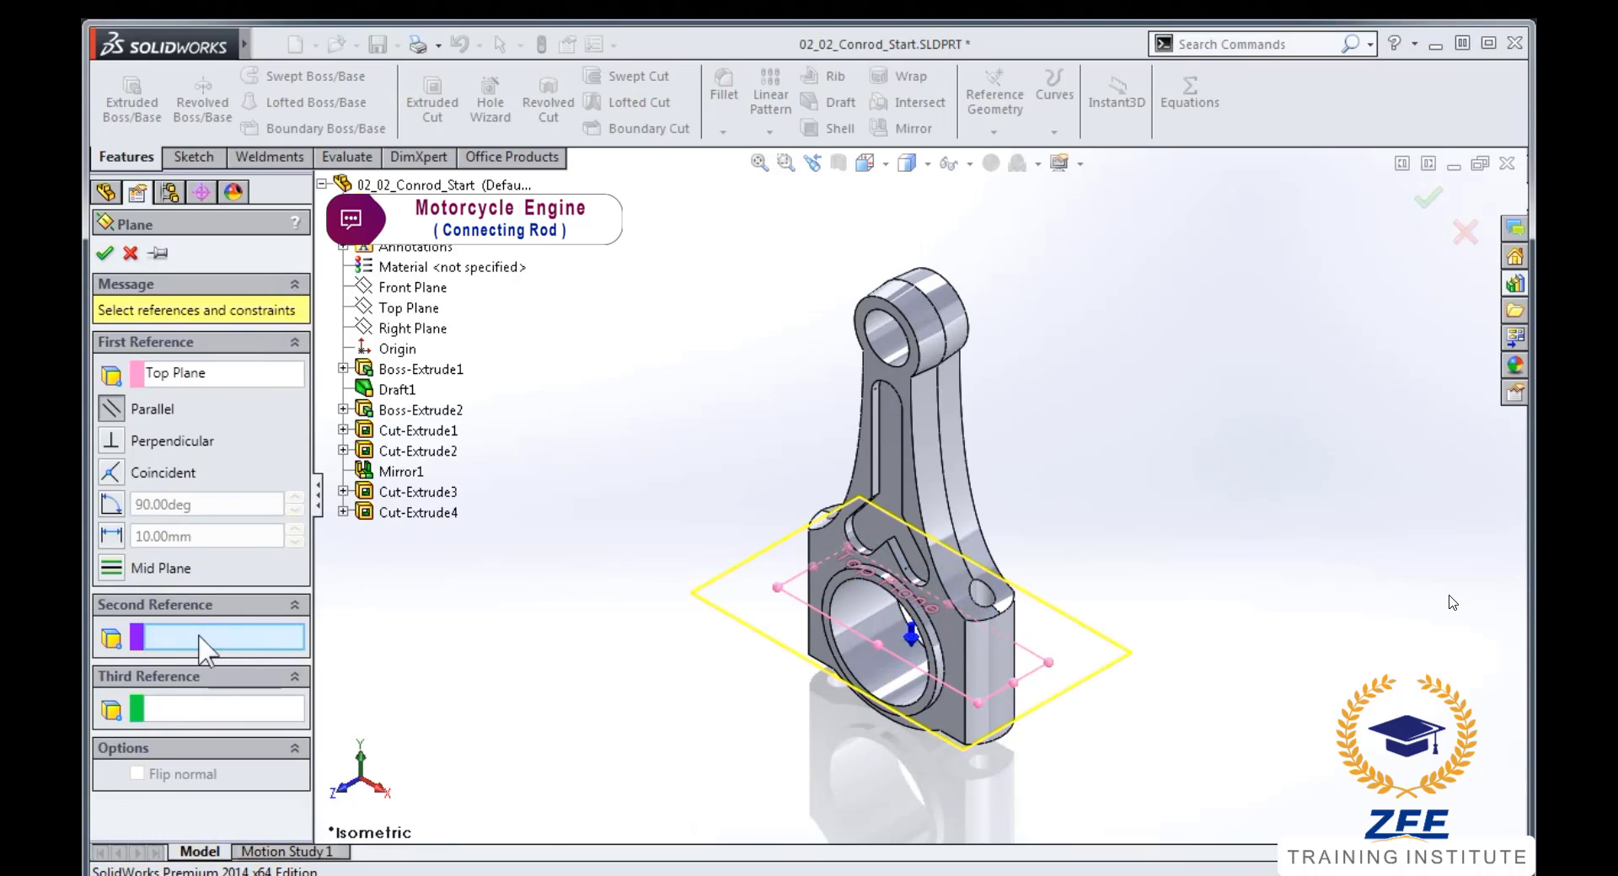
{"action": "left_click", "coordinate": [856, 660]}
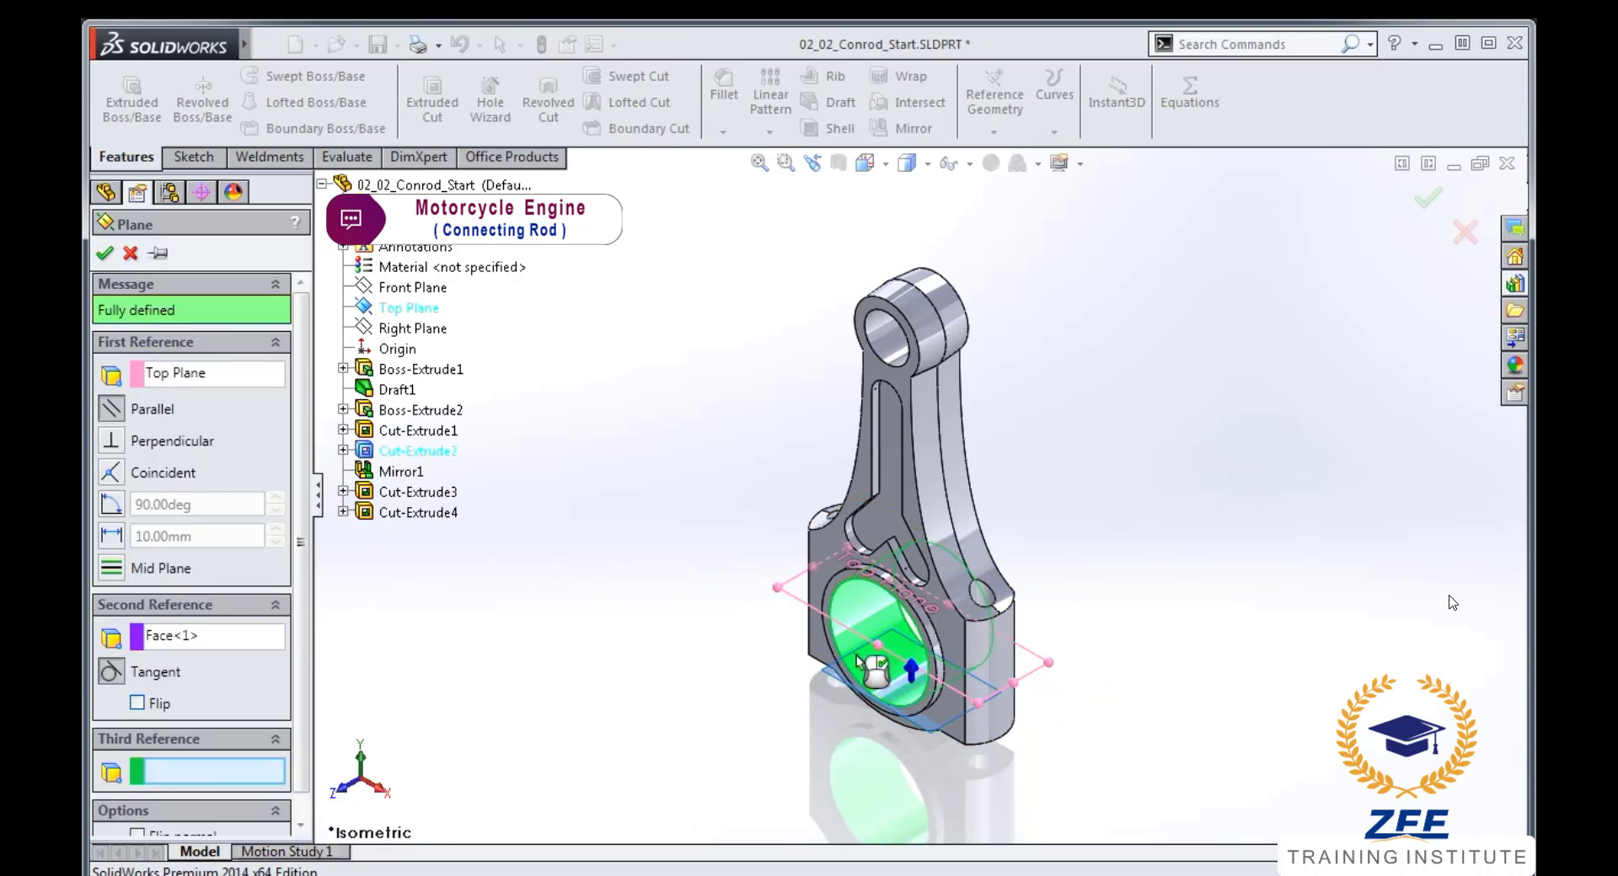
{"action": "left_click", "coordinate": [137, 703]}
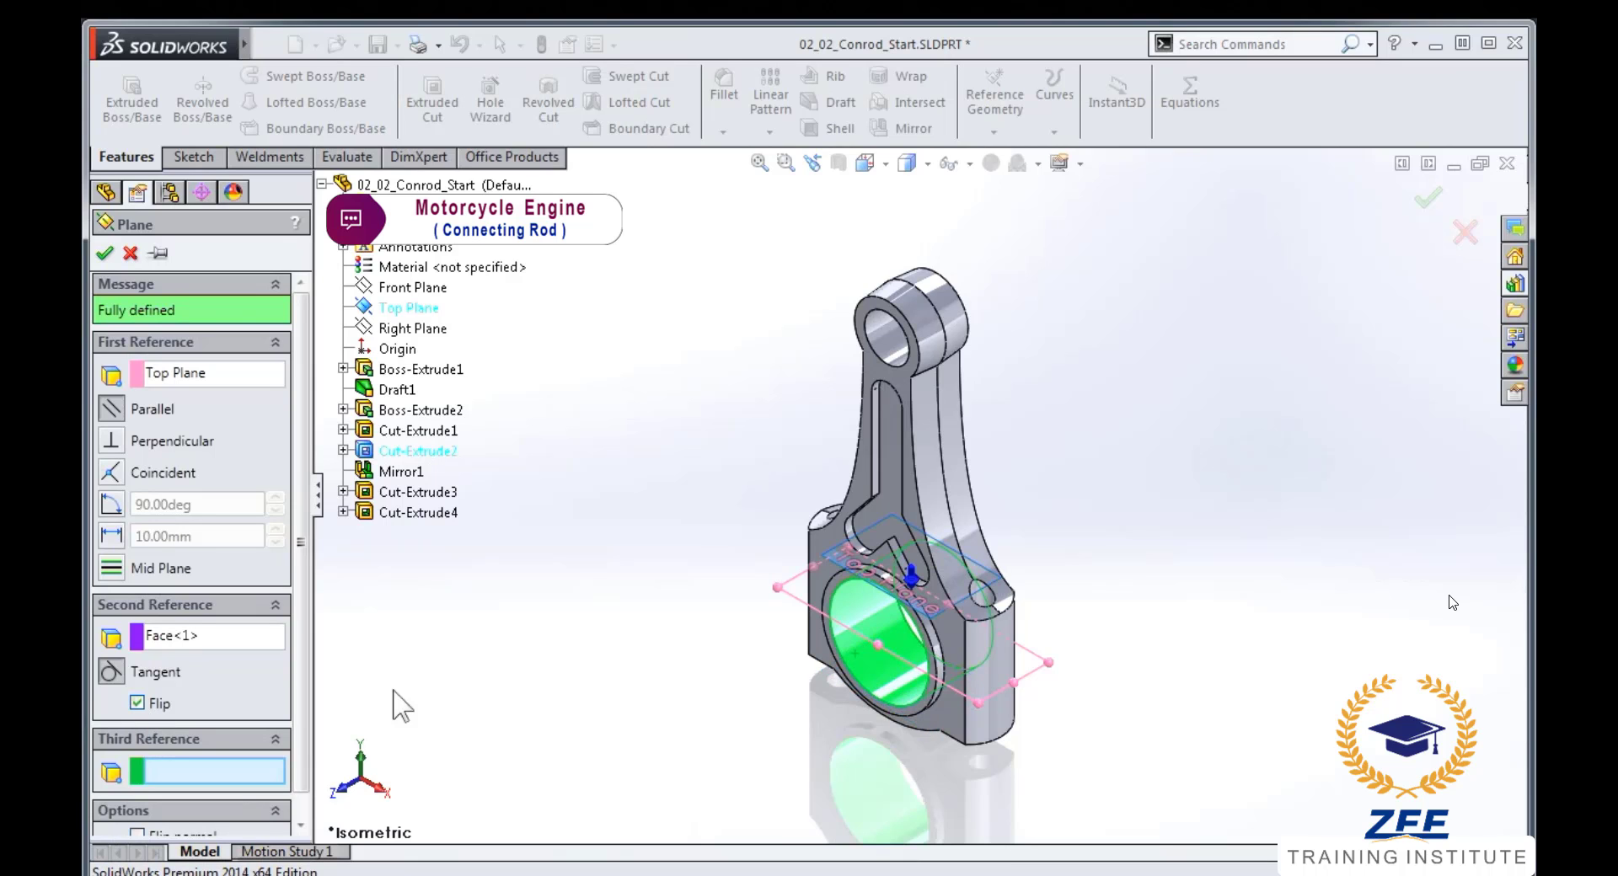
{"action": "left_click", "coordinate": [104, 254]}
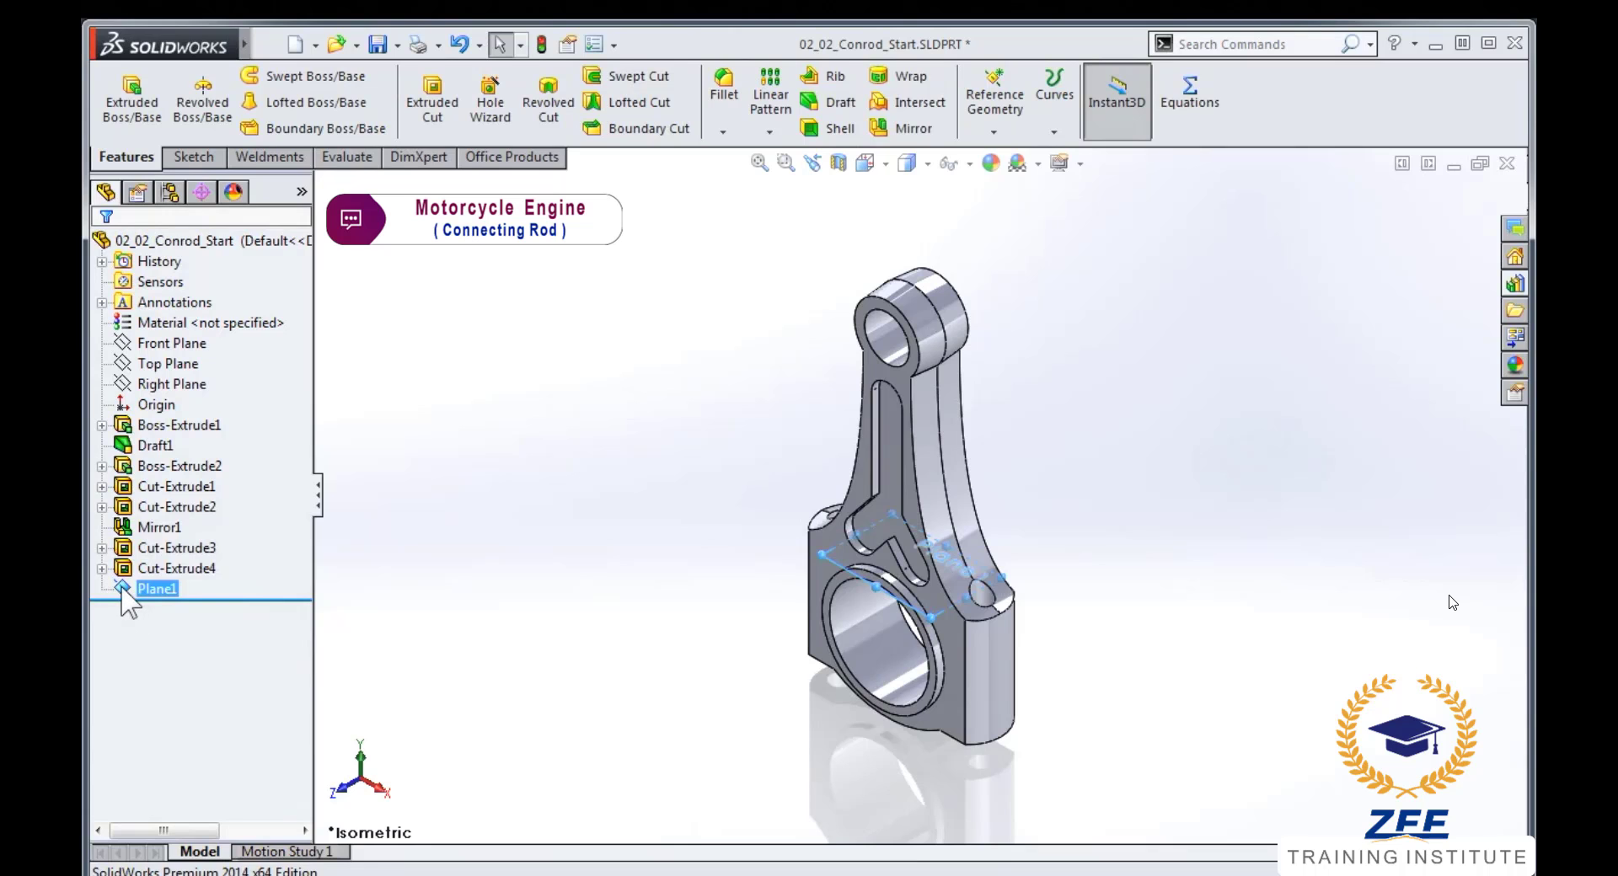
- Start a sketch on Plane1 and offset the first bolt-hole edge by 3 mm
{"action": "left_click", "coordinate": [149, 556]}
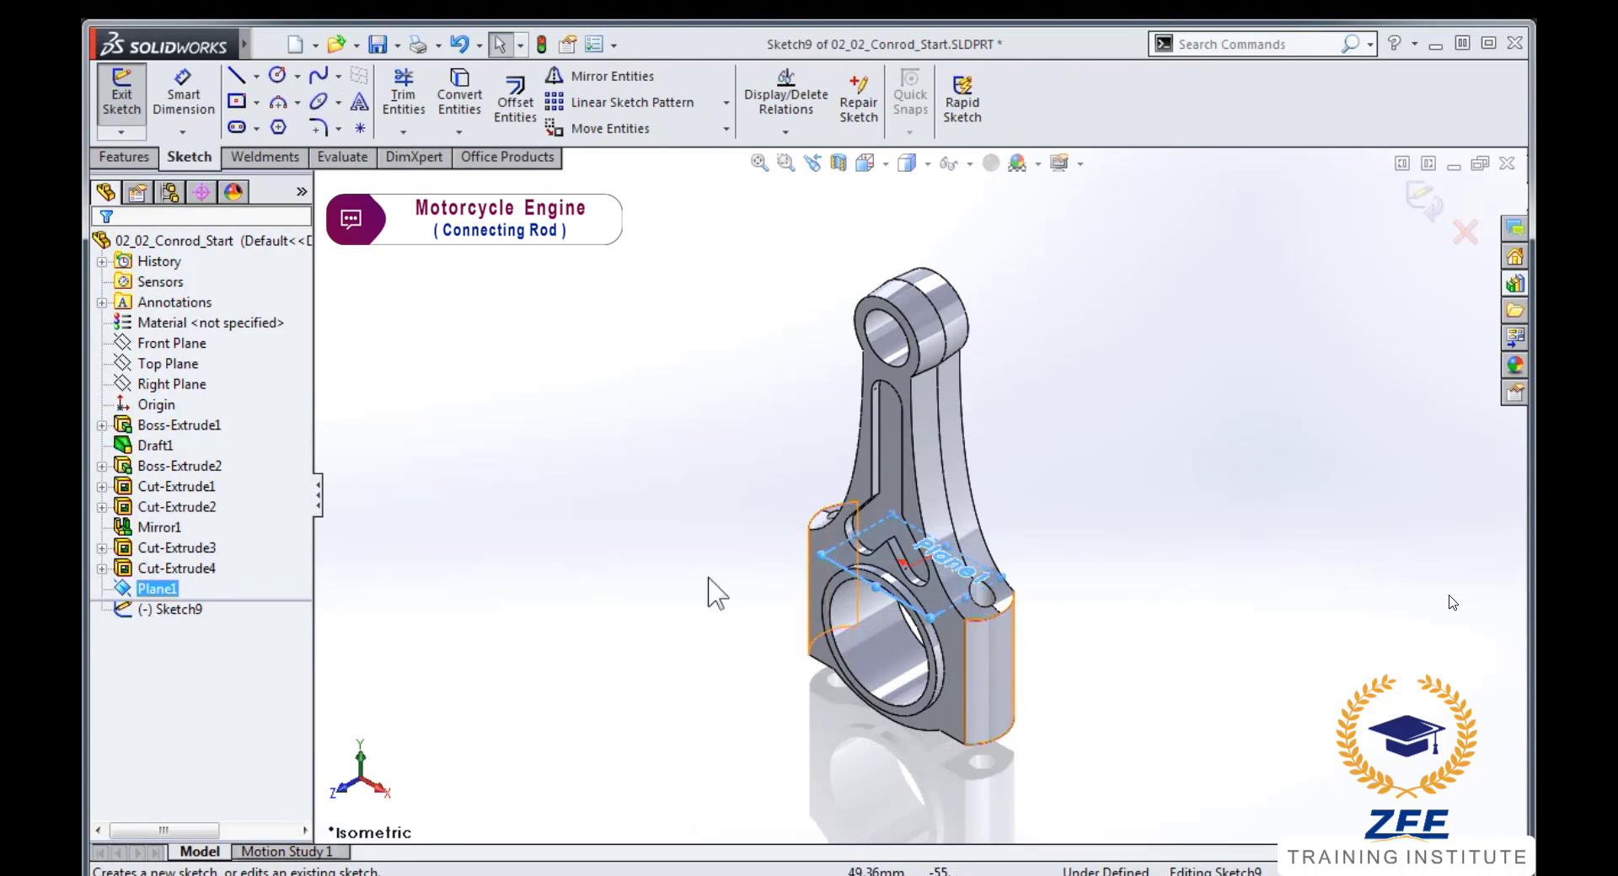
{"action": "scroll", "coordinate": [967, 589], "scroll_direction": "down", "scroll_amount": 2}
{"action": "scroll", "coordinate": [975, 597], "scroll_direction": "down", "scroll_amount": 3}
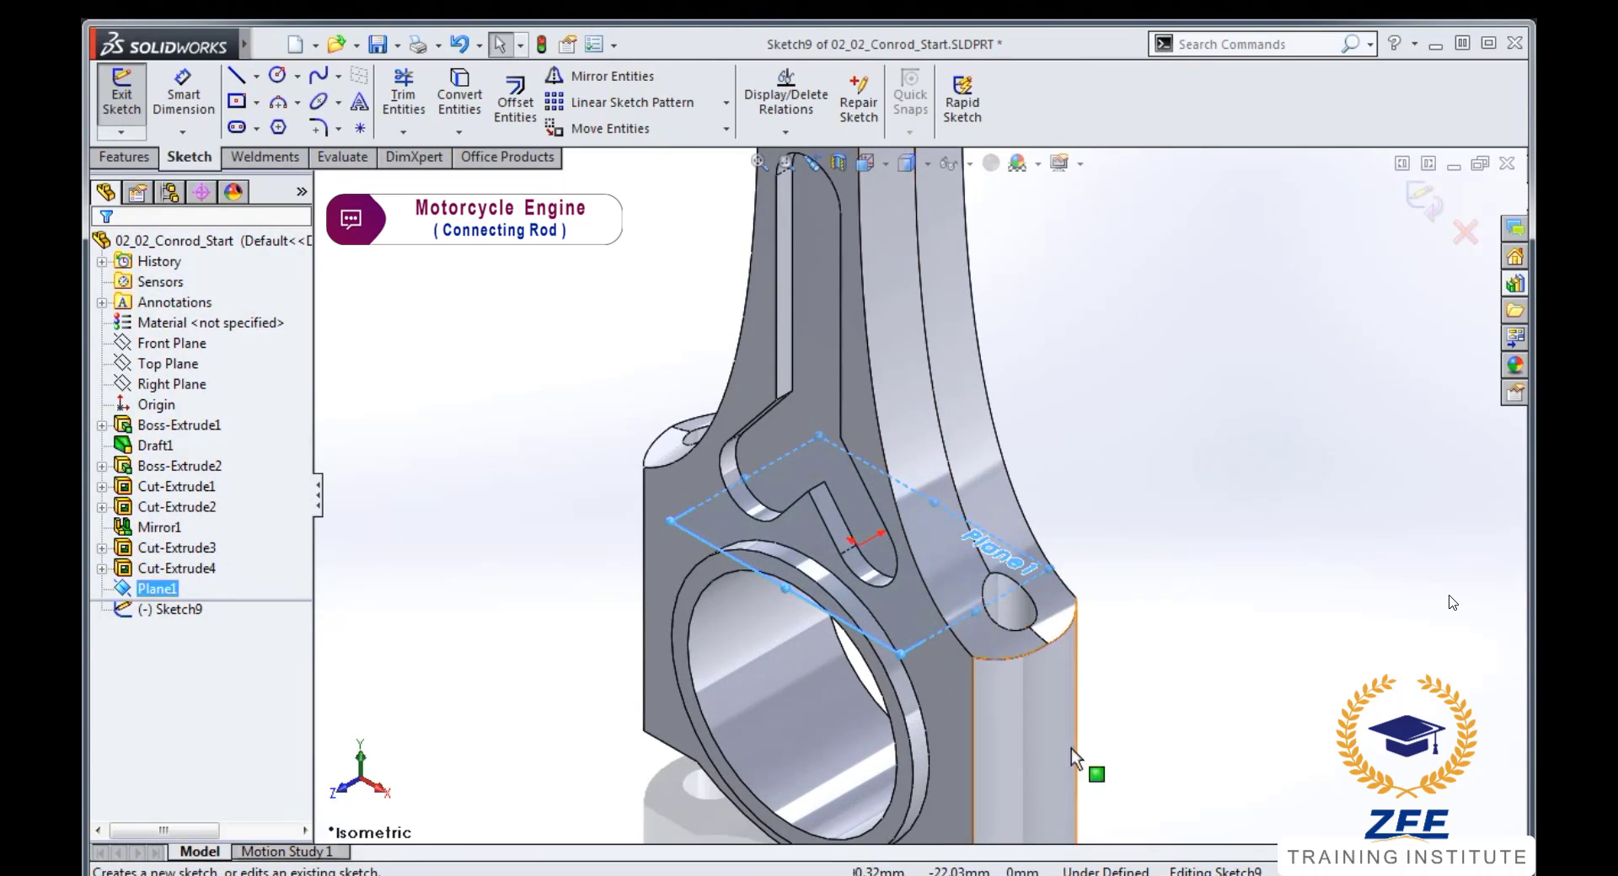
{"action": "mouse_move", "coordinate": [1137, 776]}
{"action": "middle_mouse_down"}
{"action": "mouse_move", "coordinate": [1149, 761]}
{"action": "mouse_move", "coordinate": [1157, 781]}
{"action": "middle_mouse_up"}
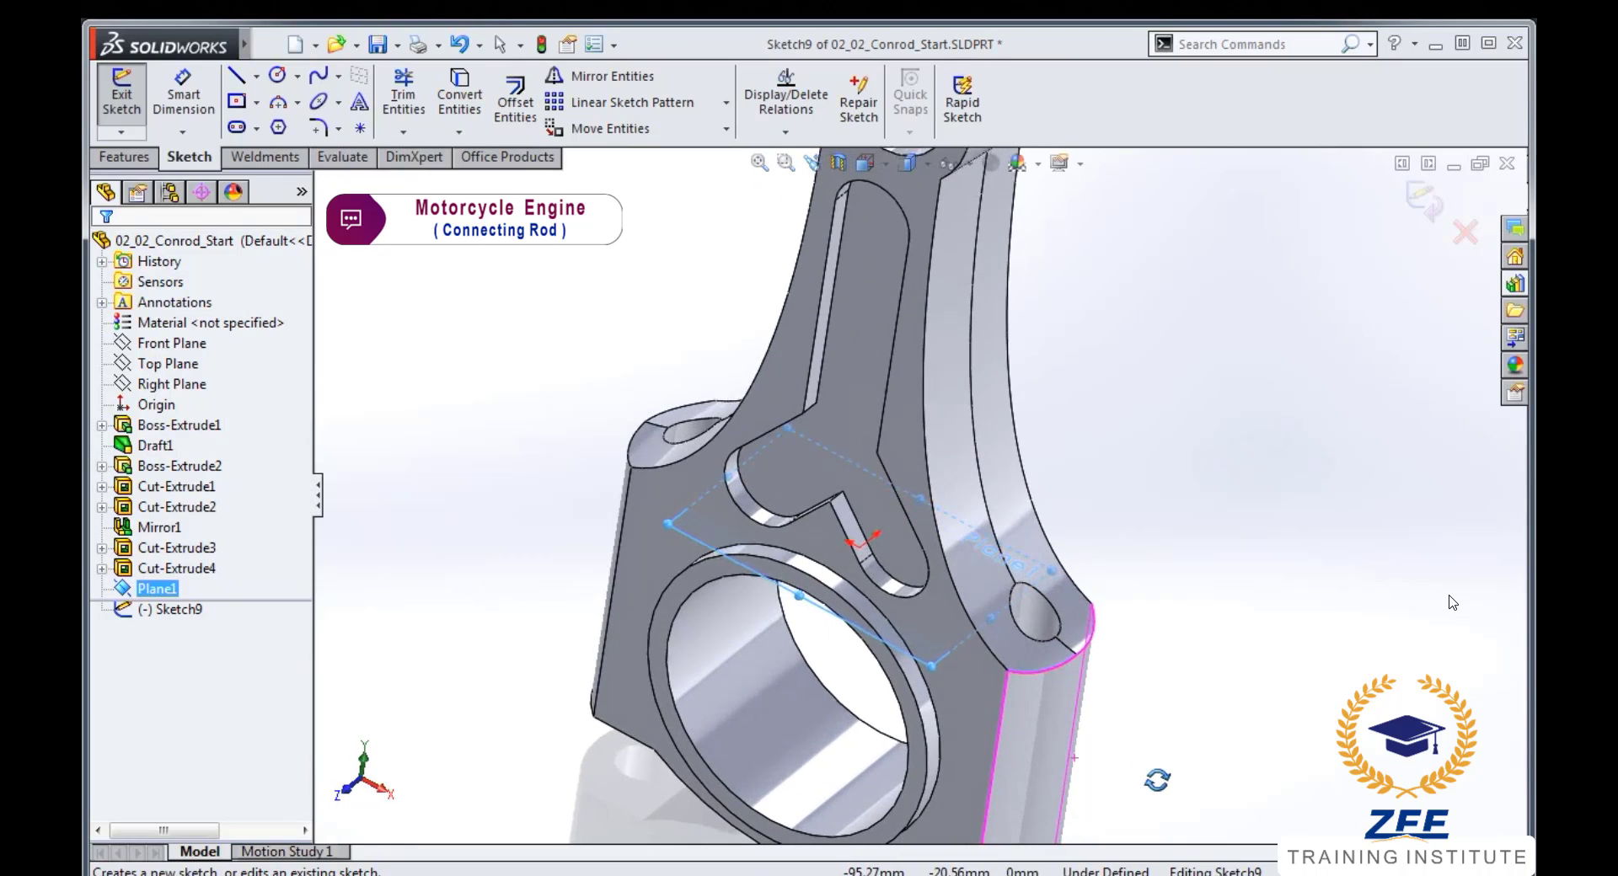
{"action": "left_click", "coordinate": [1120, 617]}
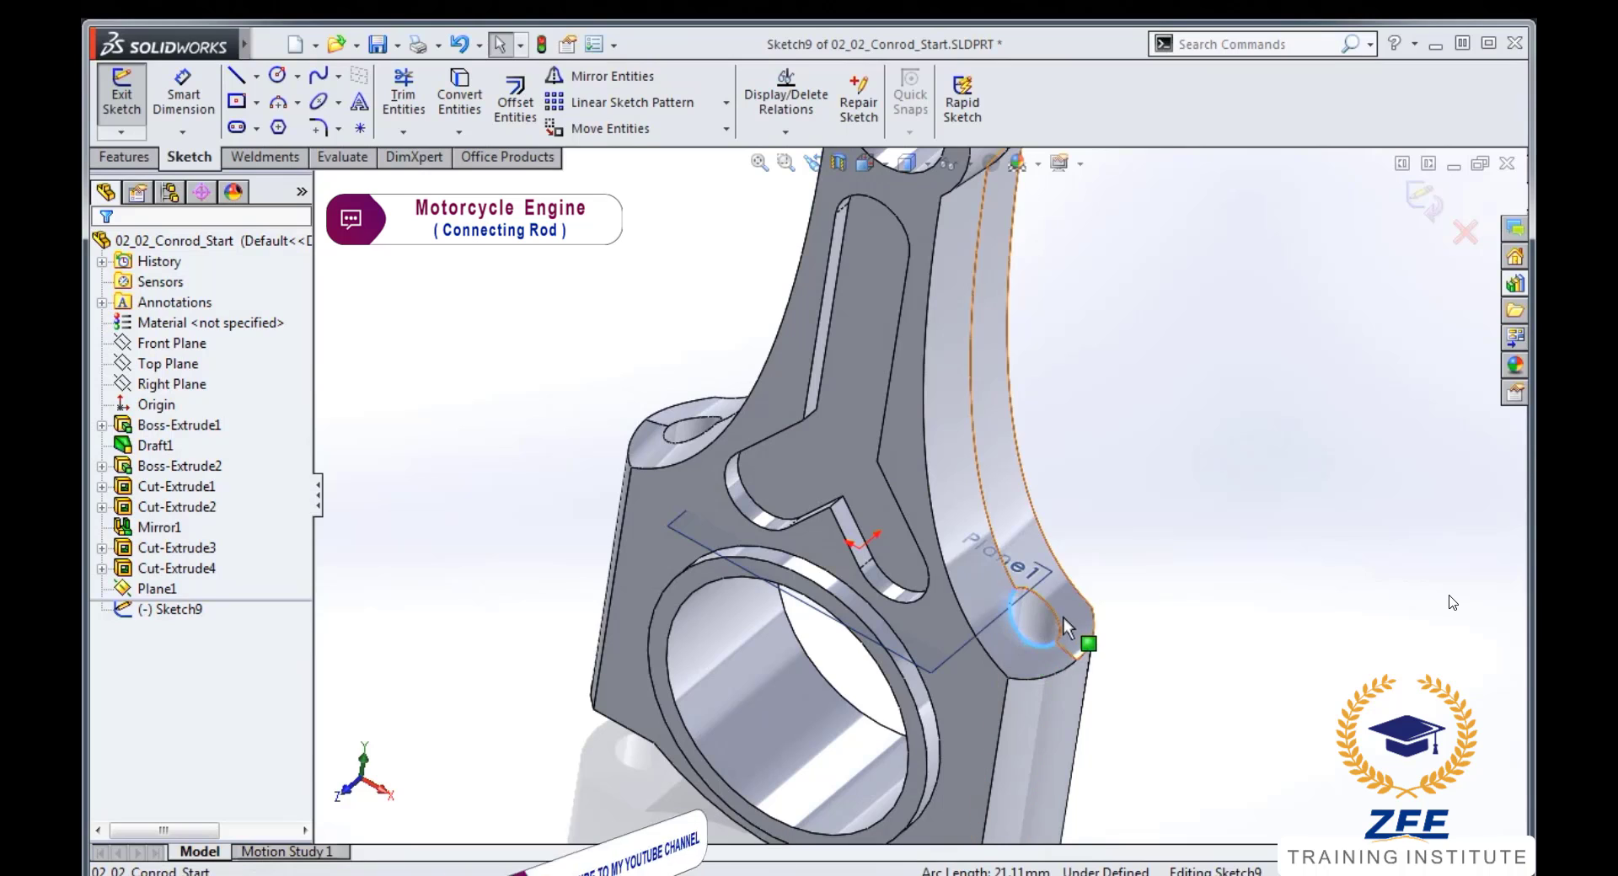
{"action": "left_click", "coordinate": [1055, 620]}
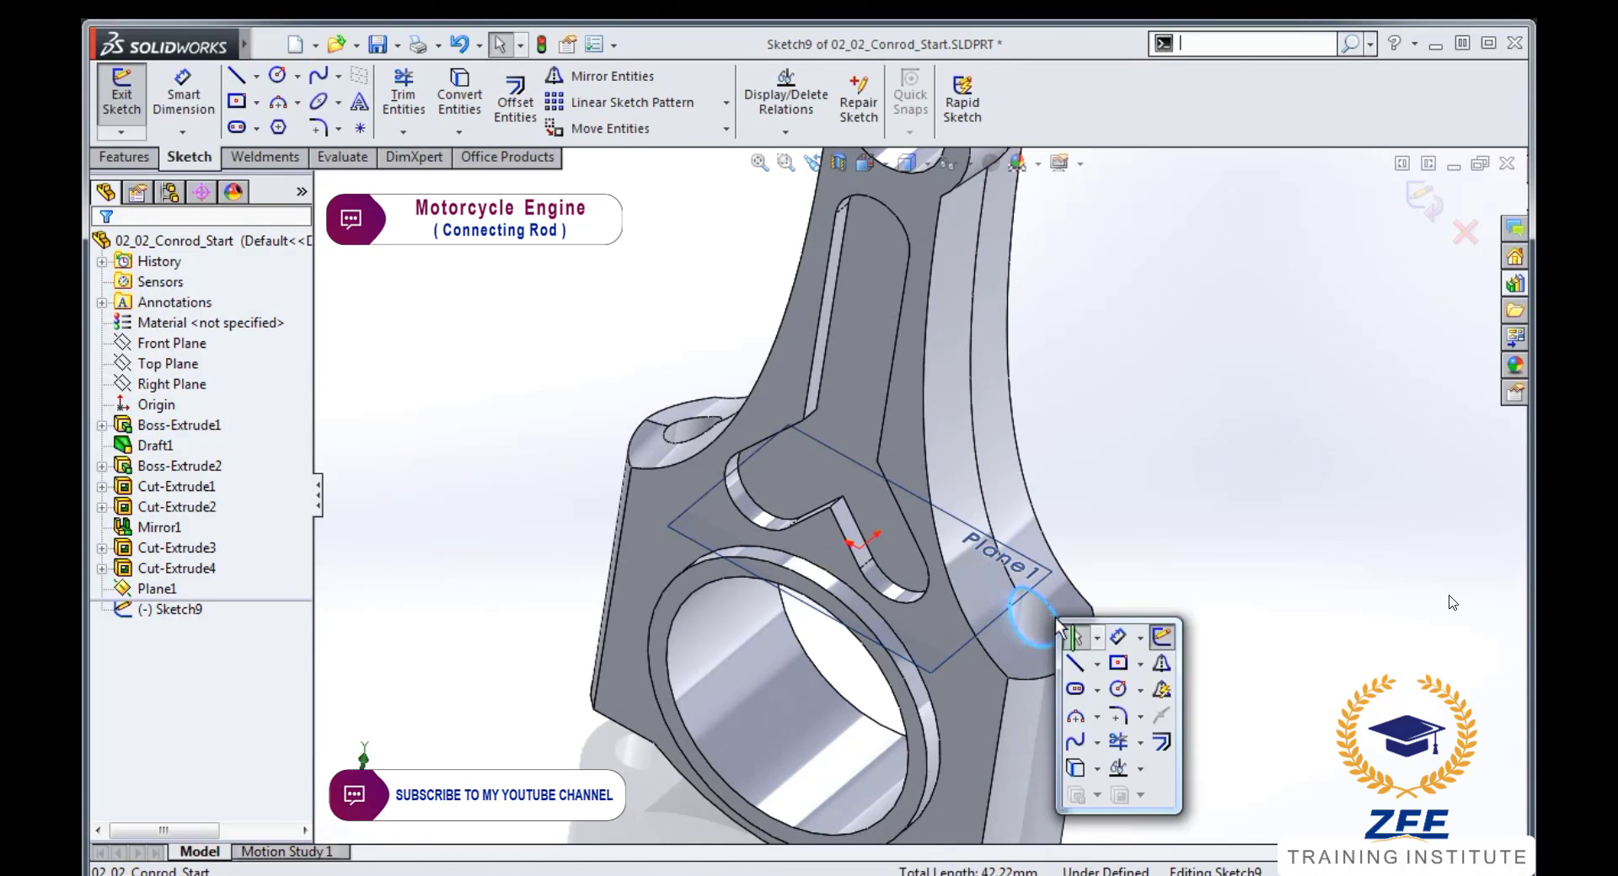
{"action": "left_click", "coordinate": [1163, 739]}
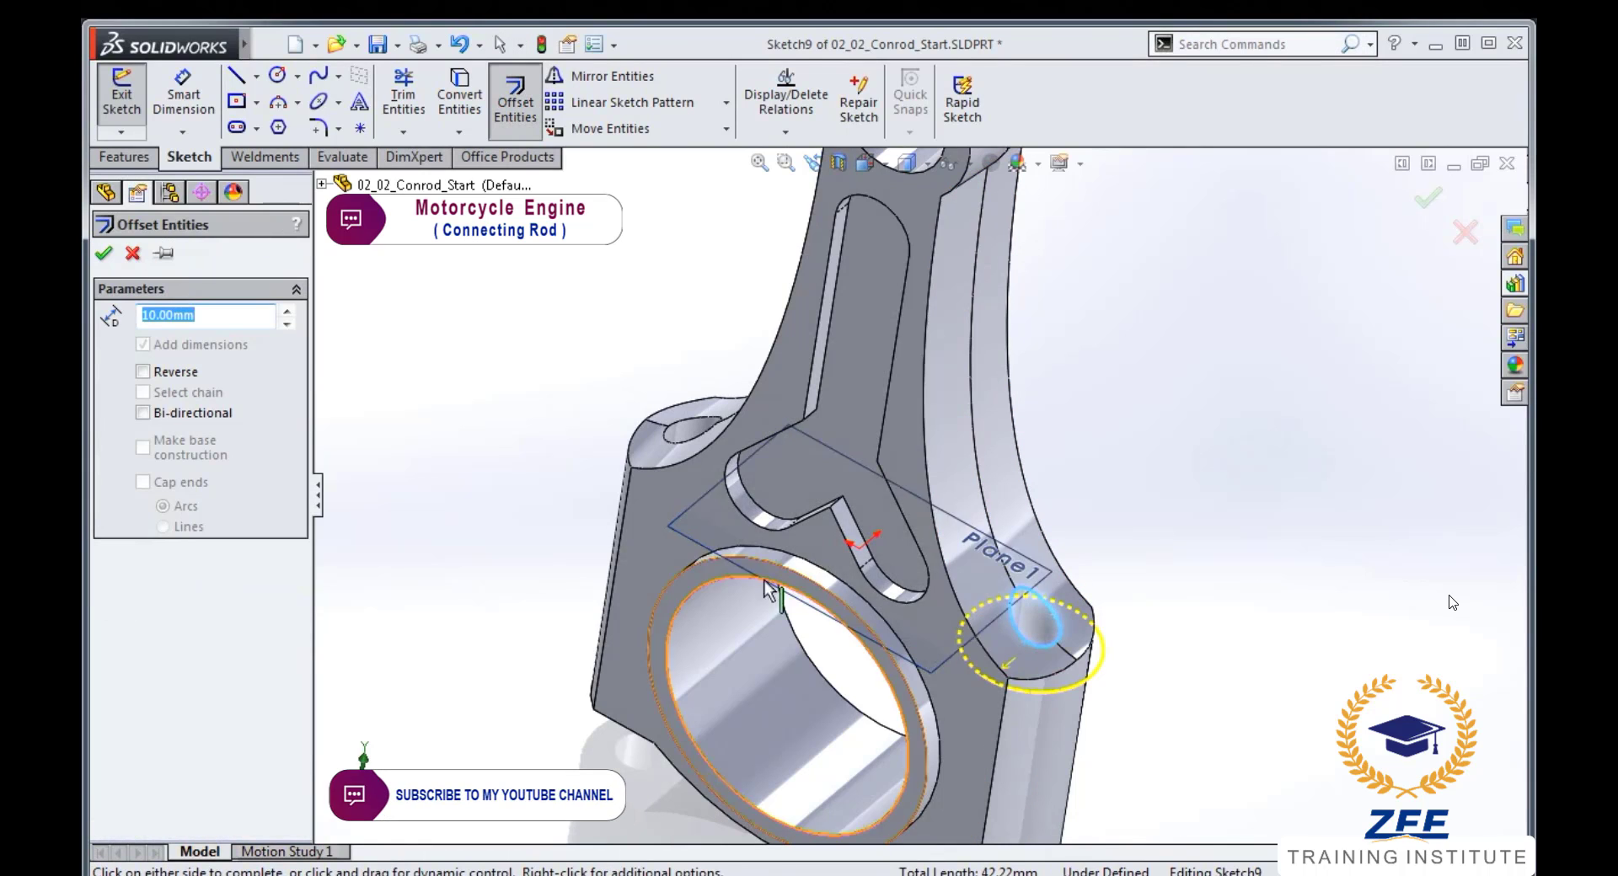
{"action": "type", "text": "3"}
{"action": "key", "text": "Return"}
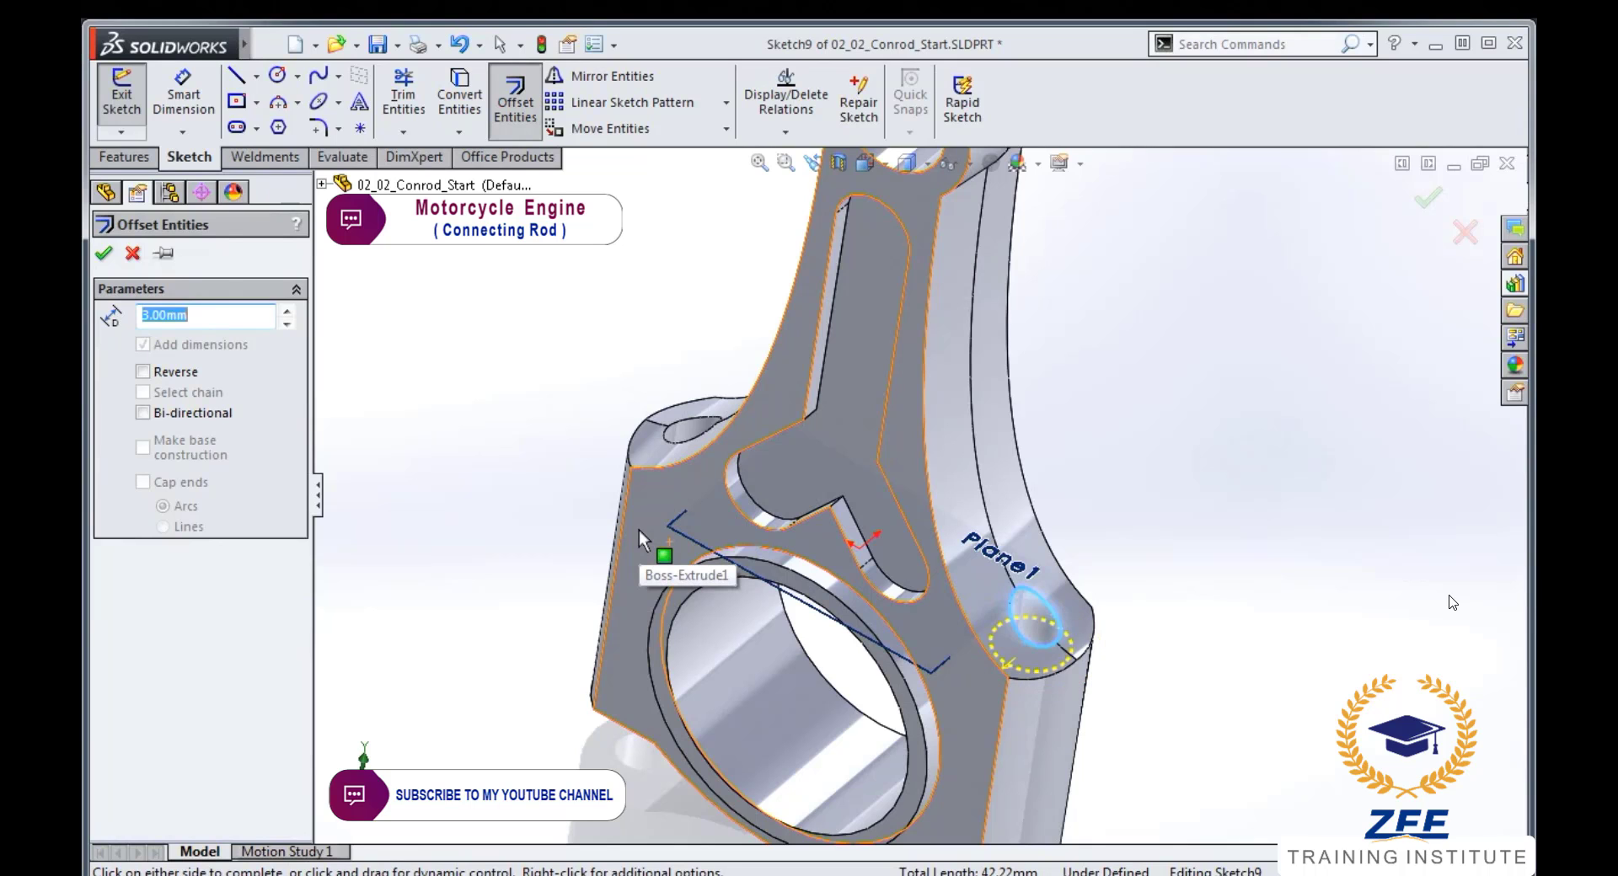
{"action": "left_click", "coordinate": [639, 530]}
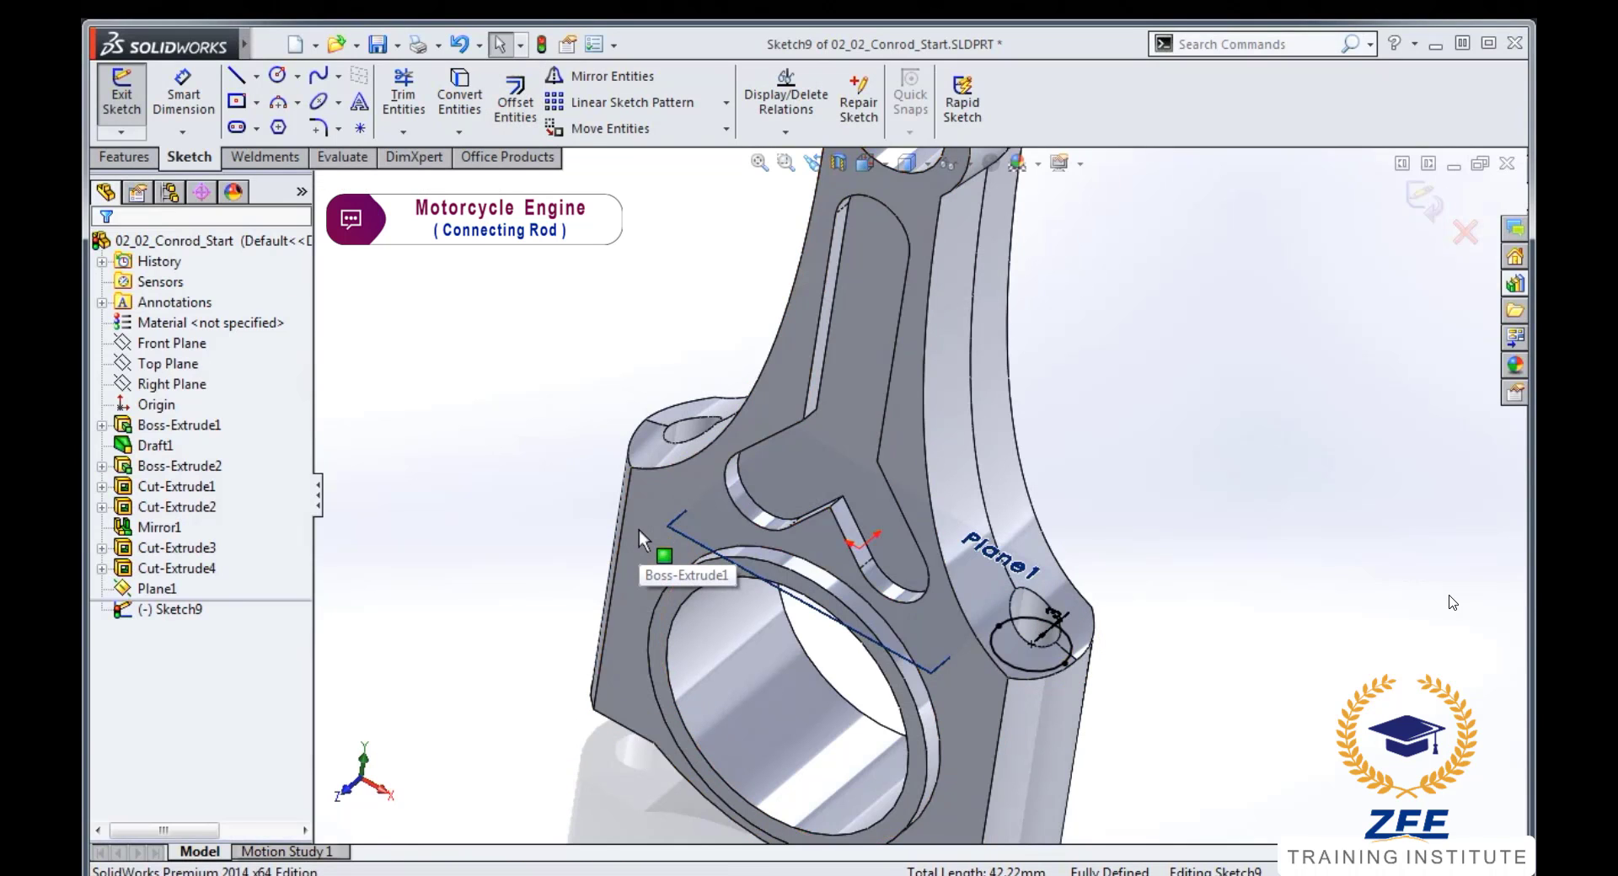
- Offset the upper bolt-hole edge by 3 mm too, then begin an extruded cut
{"action": "left_click", "coordinate": [692, 429]}
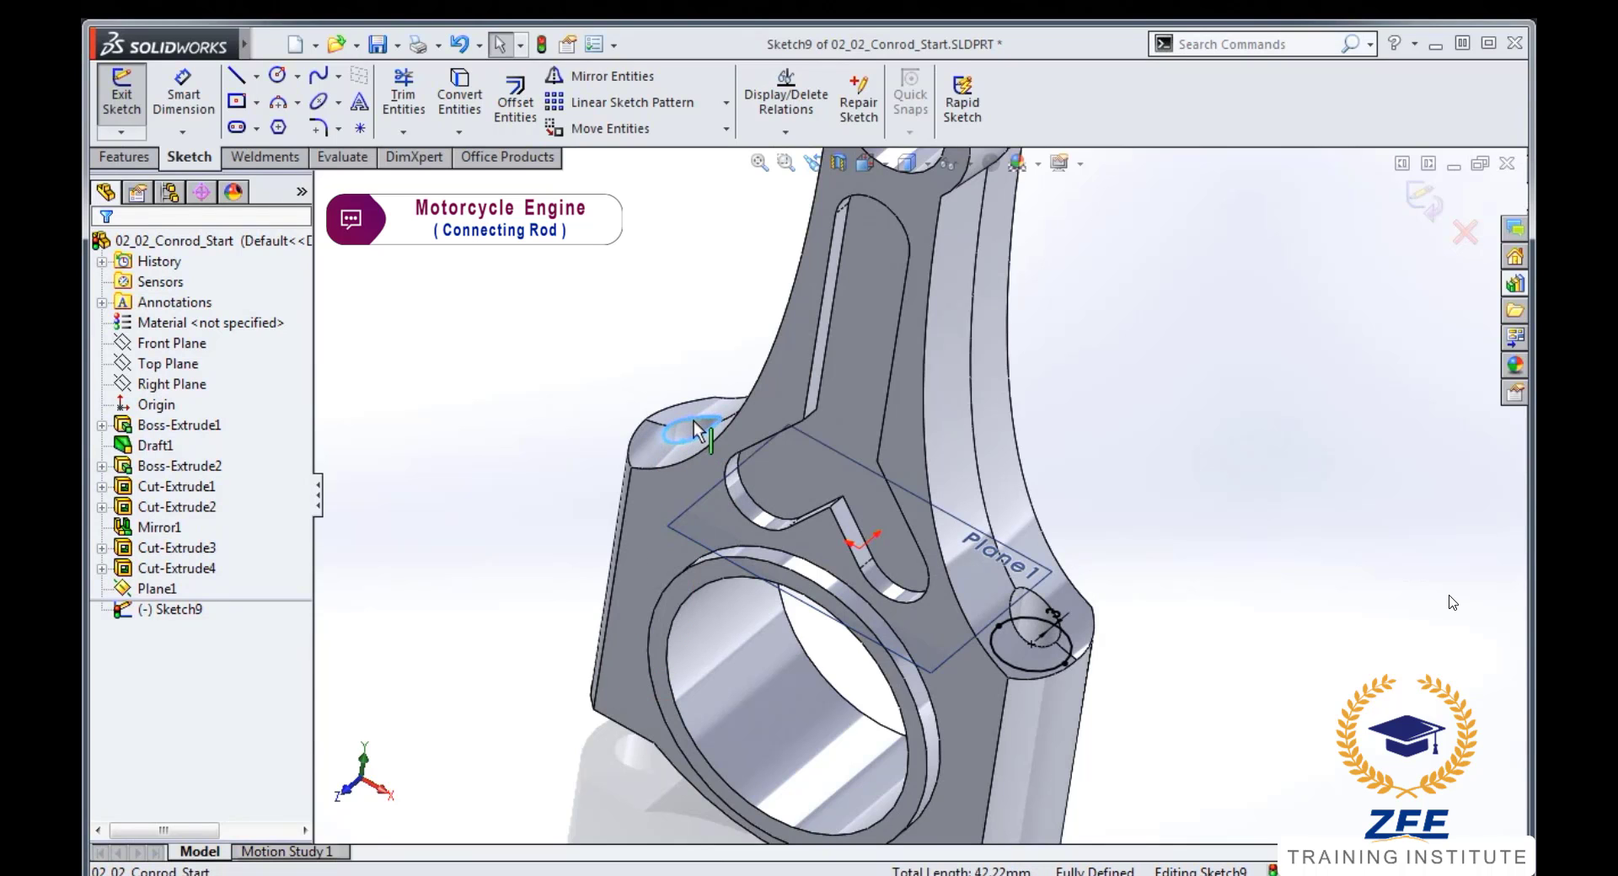
{"action": "key", "text": "s"}
{"action": "left_click", "coordinate": [792, 536]}
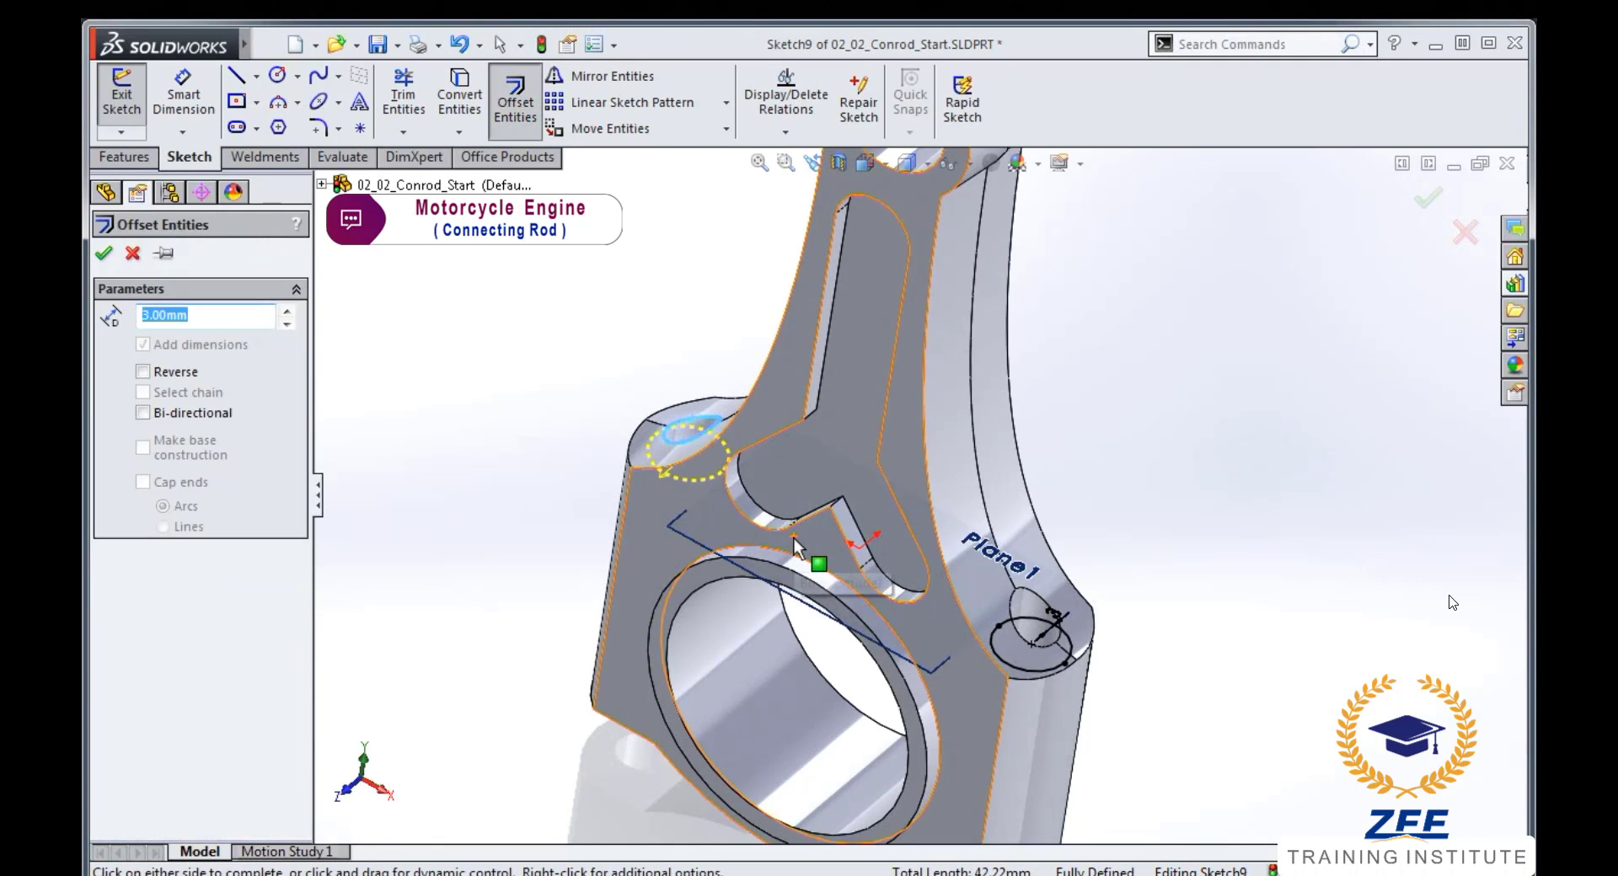
{"action": "left_click", "coordinate": [794, 539]}
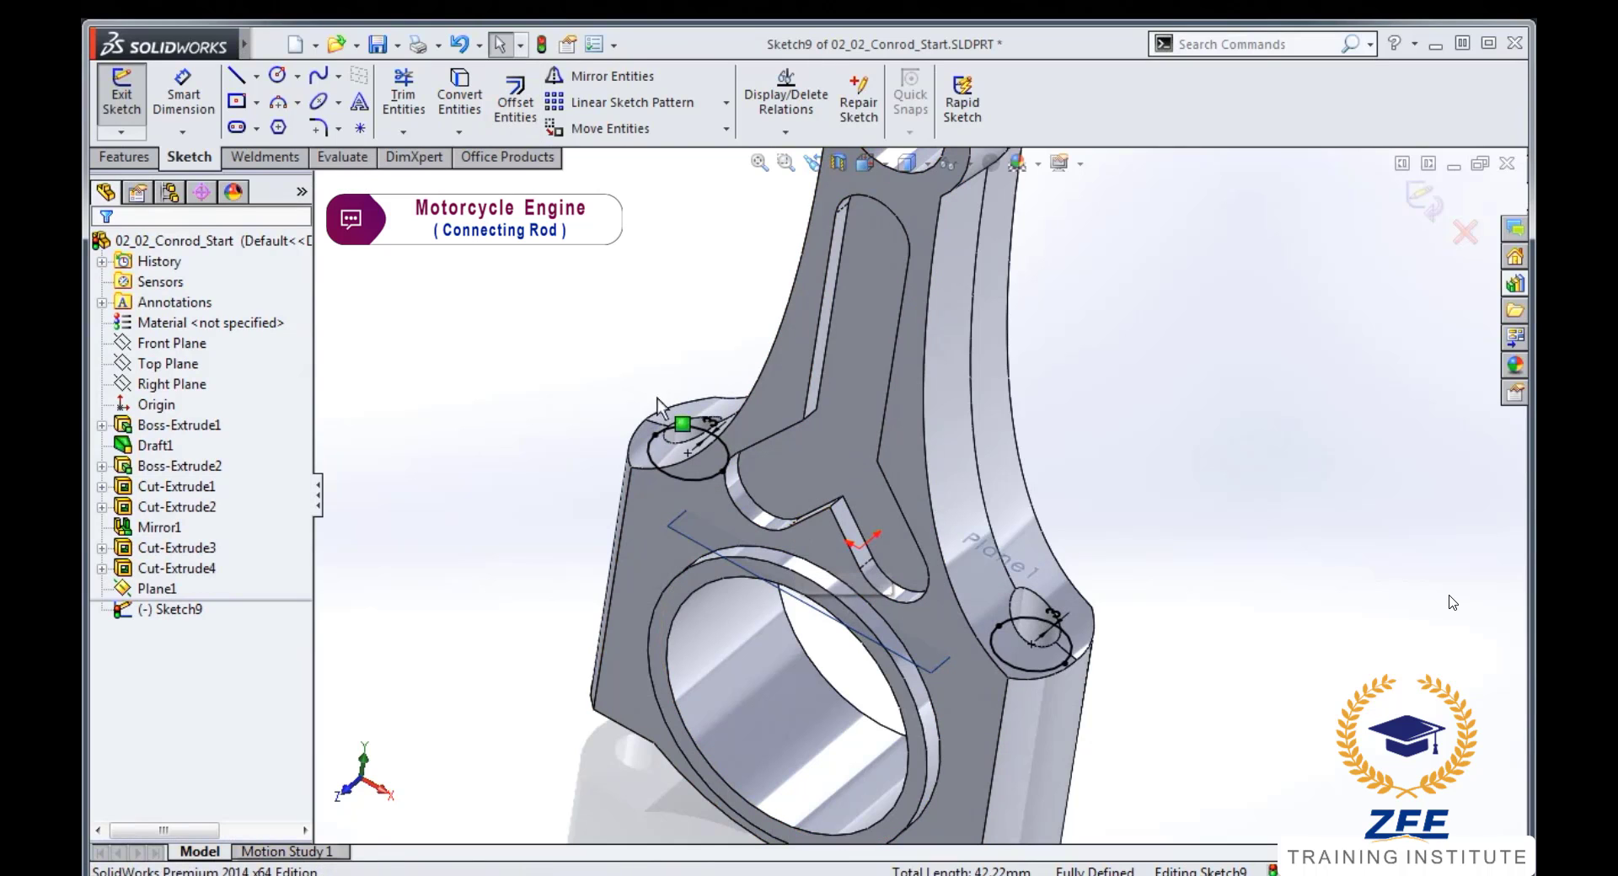
{"action": "left_click", "coordinate": [126, 156]}
{"action": "left_click", "coordinate": [436, 118]}
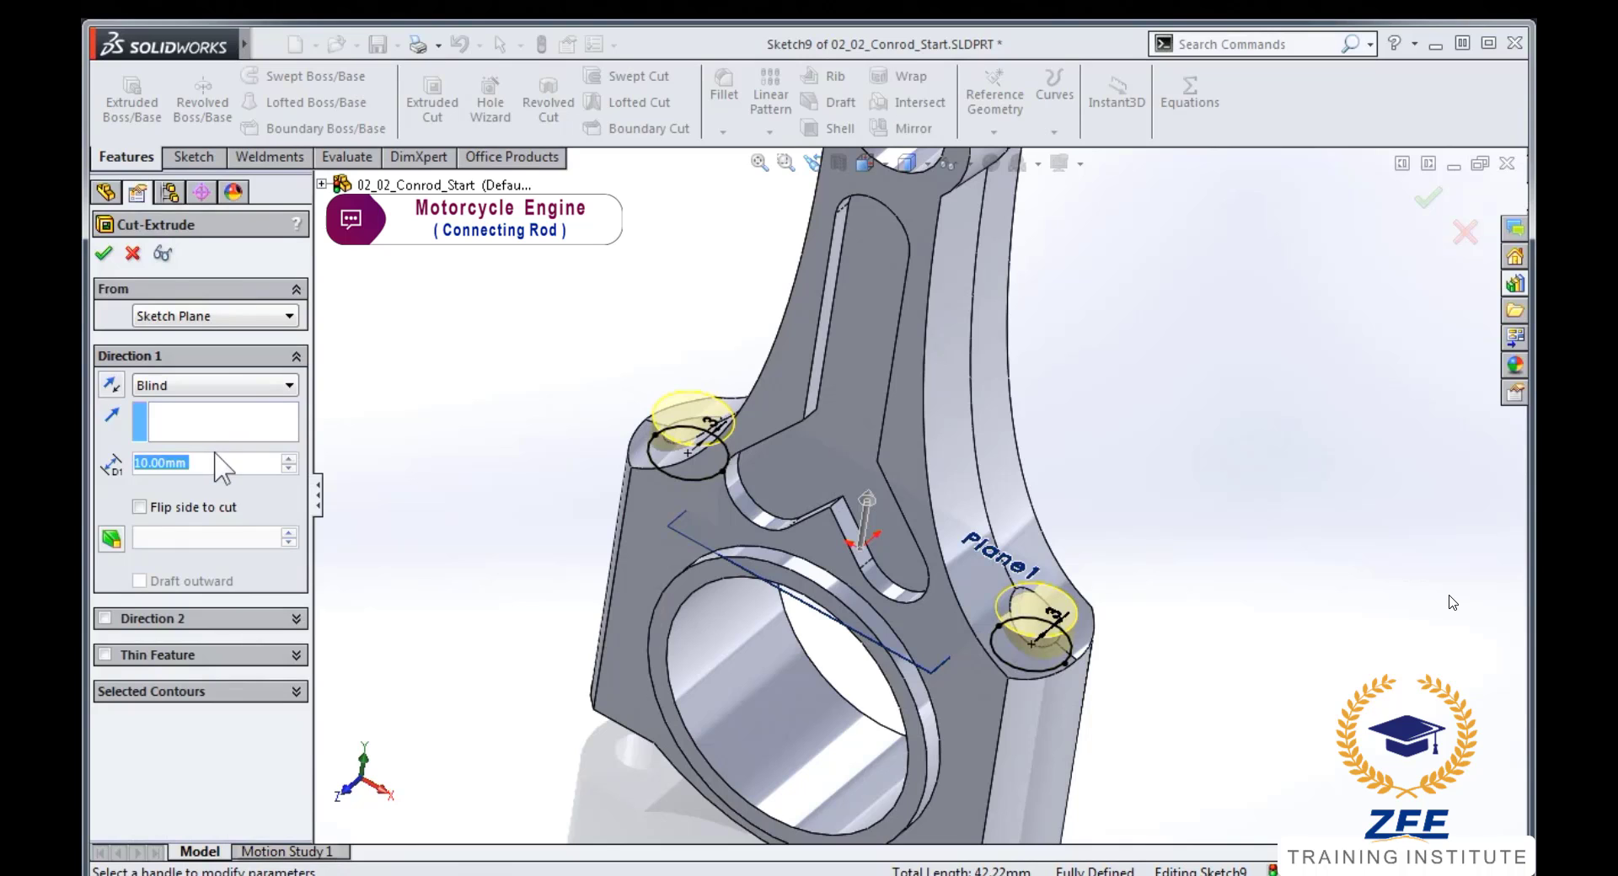
- Cut the offset circles 40 mm Blind to counterbore both bolt bosses, then view trimetric
{"action": "scroll", "coordinate": [221, 466], "scroll_direction": "up", "scroll_amount": 3}
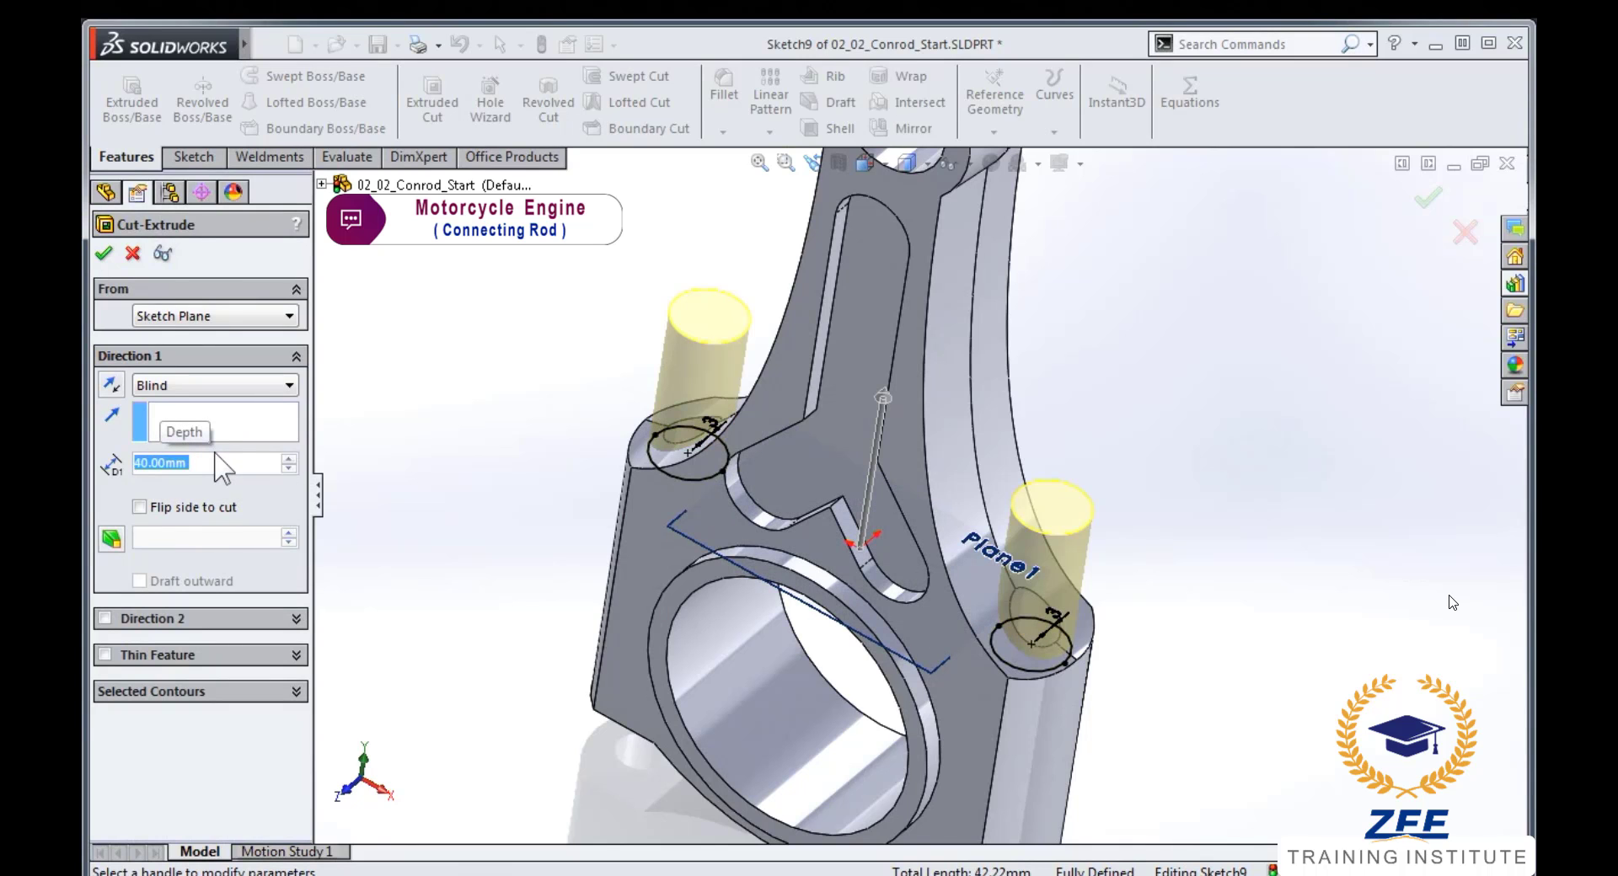
{"action": "key", "text": "Return"}
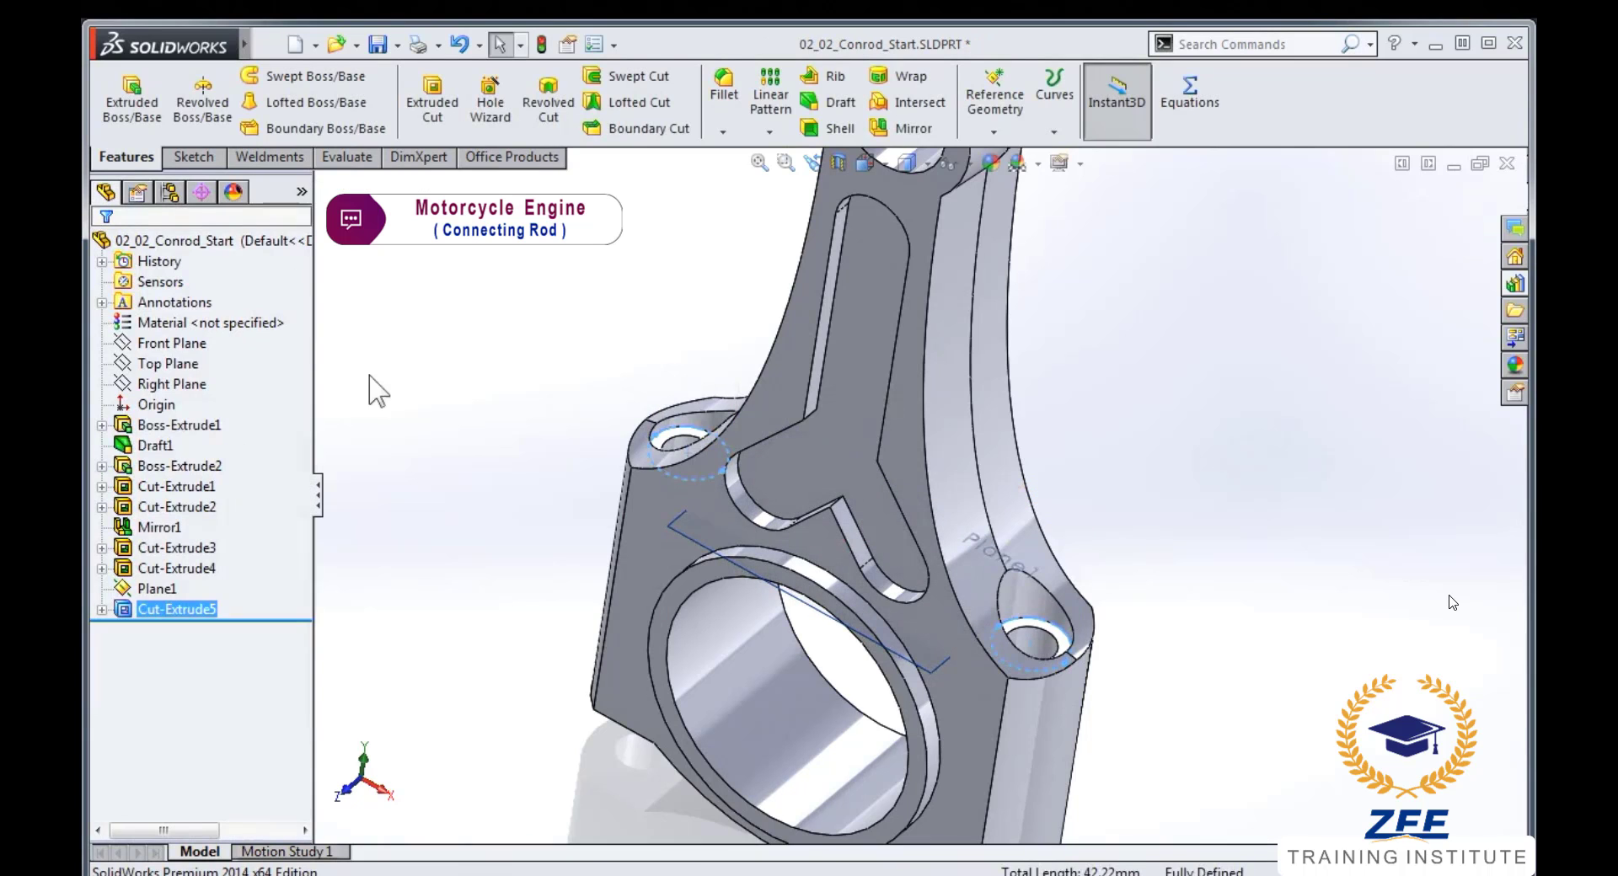
{"action": "right_click_drag", "start_coordinate": [506, 385], "coordinate": [570, 343]}
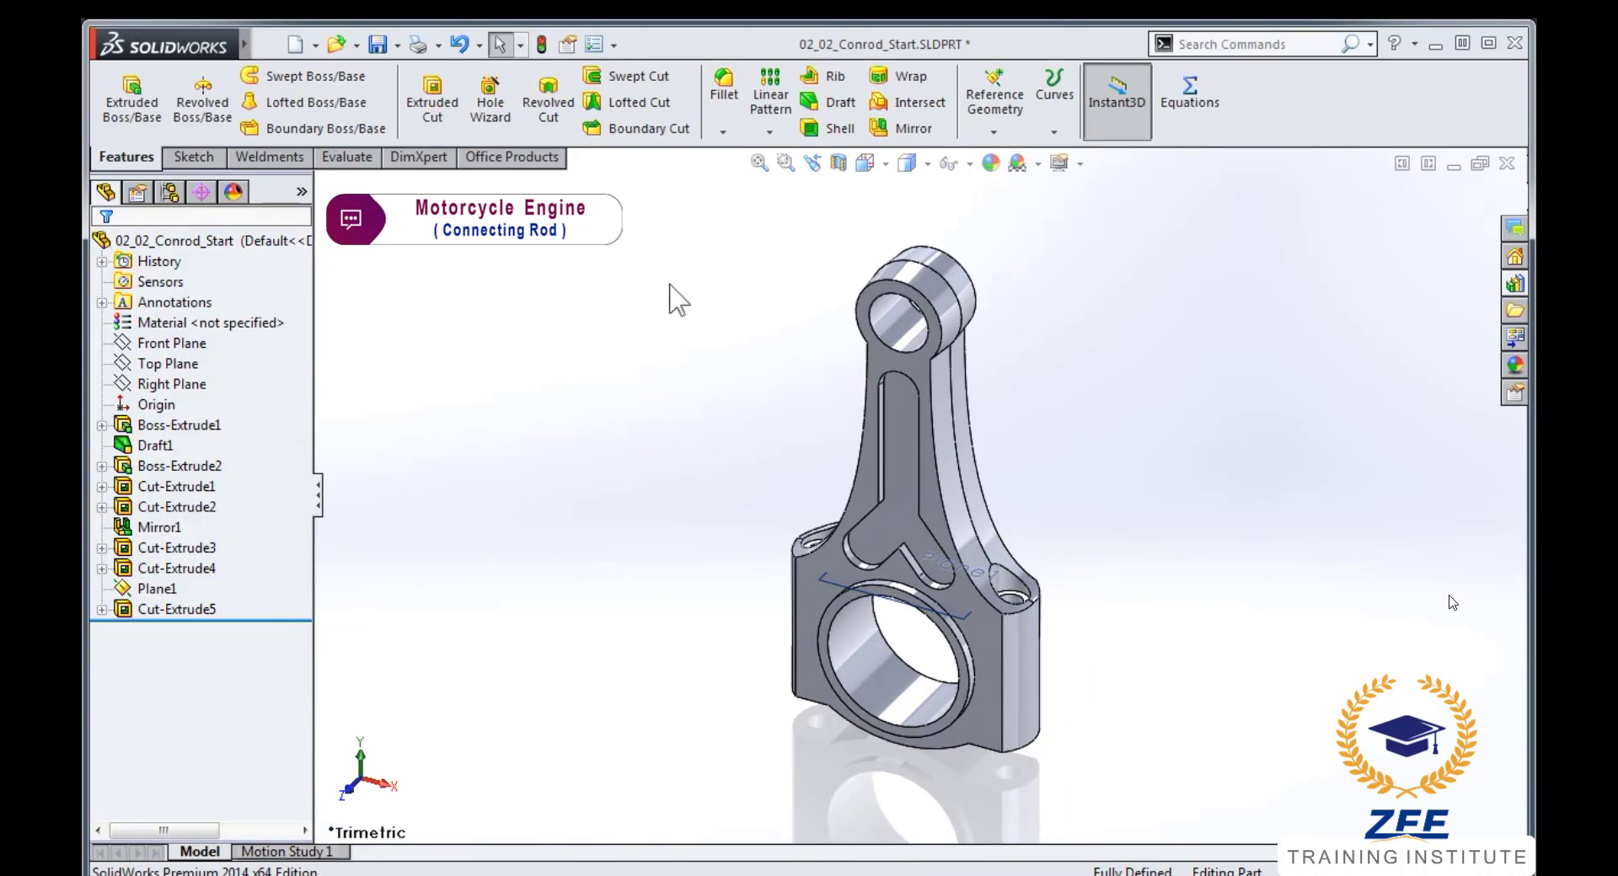
- Fillet the rib-junction, slot and small-end upper edges using a recent radius value
{"action": "left_click", "coordinate": [724, 89]}
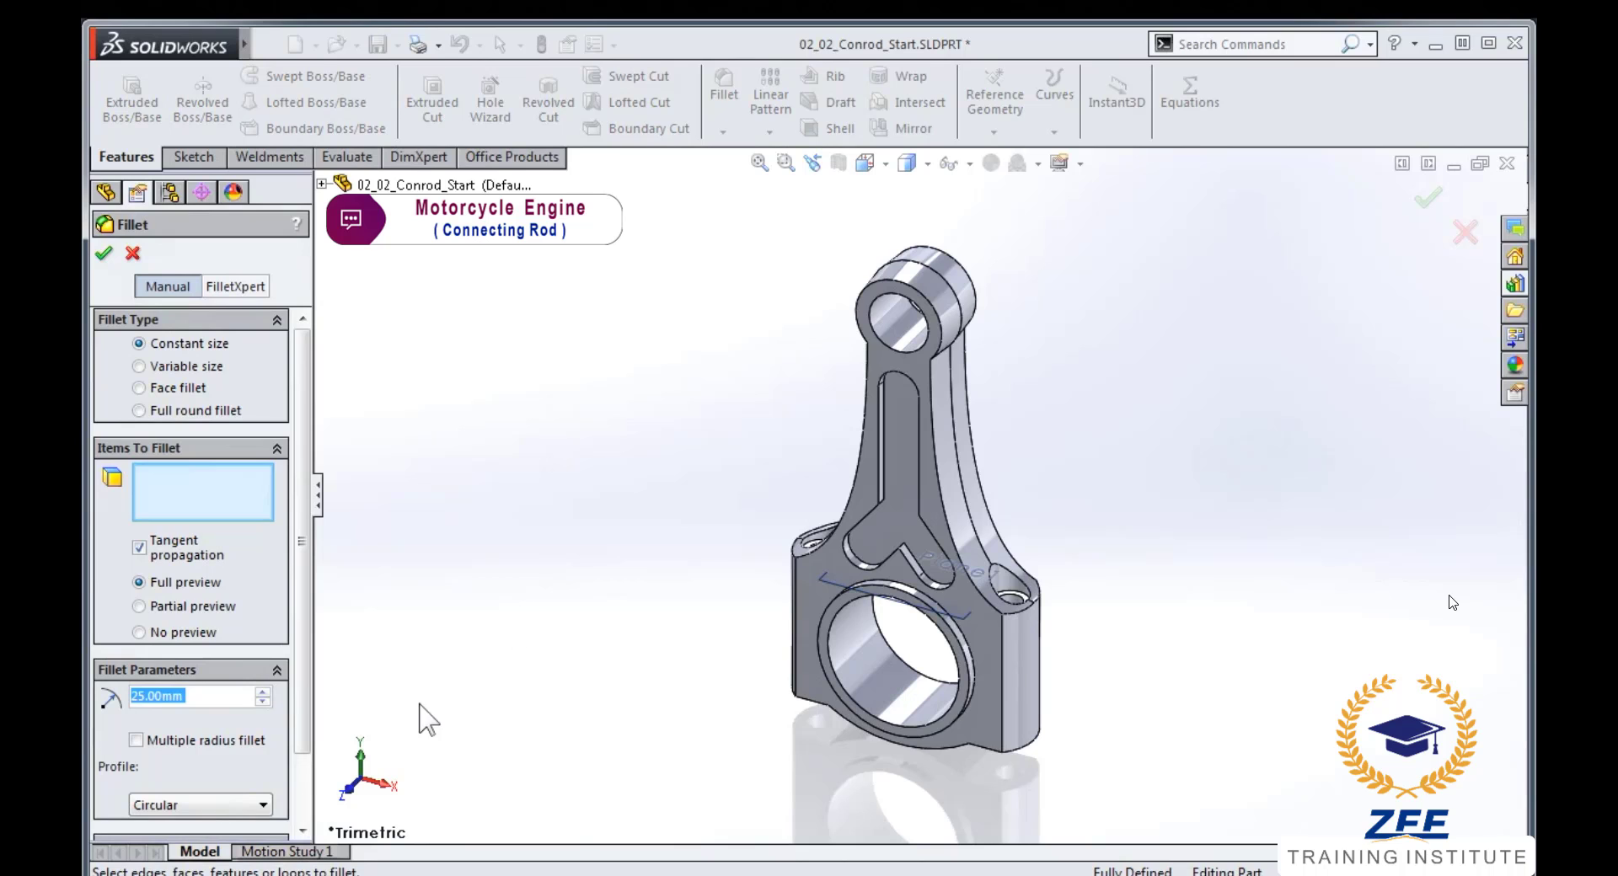
{"action": "scroll", "coordinate": [893, 539], "scroll_direction": "down", "scroll_amount": 5}
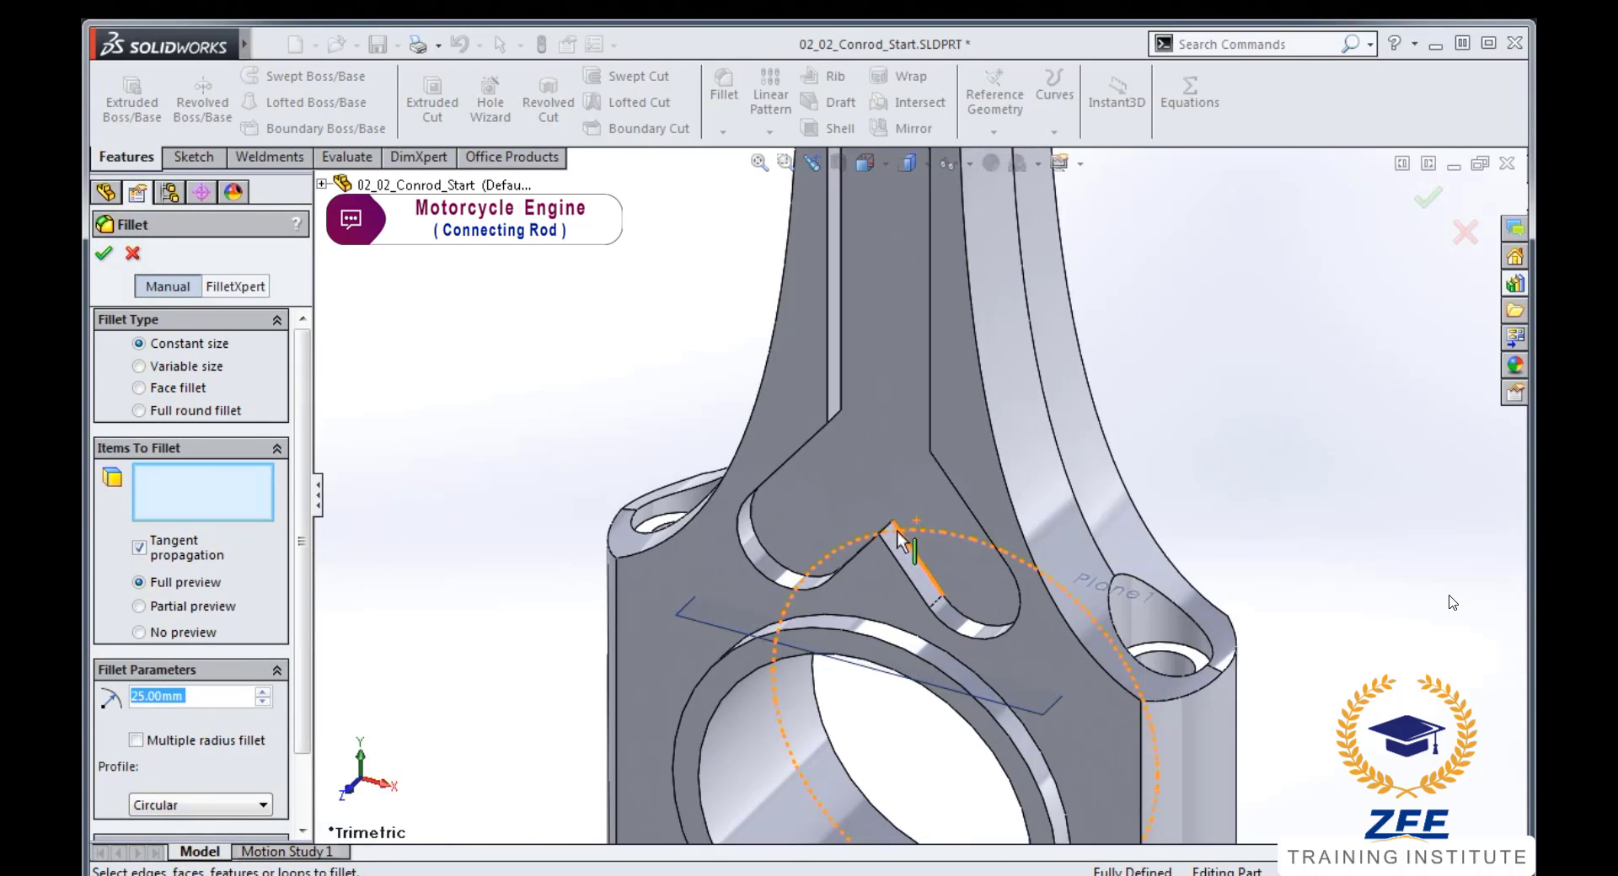
{"action": "left_click", "coordinate": [891, 535]}
{"action": "mouse_move", "coordinate": [1217, 470]}
{"action": "middle_mouse_down"}
{"action": "mouse_move", "coordinate": [1141, 545]}
{"action": "mouse_move", "coordinate": [1213, 367]}
{"action": "middle_mouse_up"}
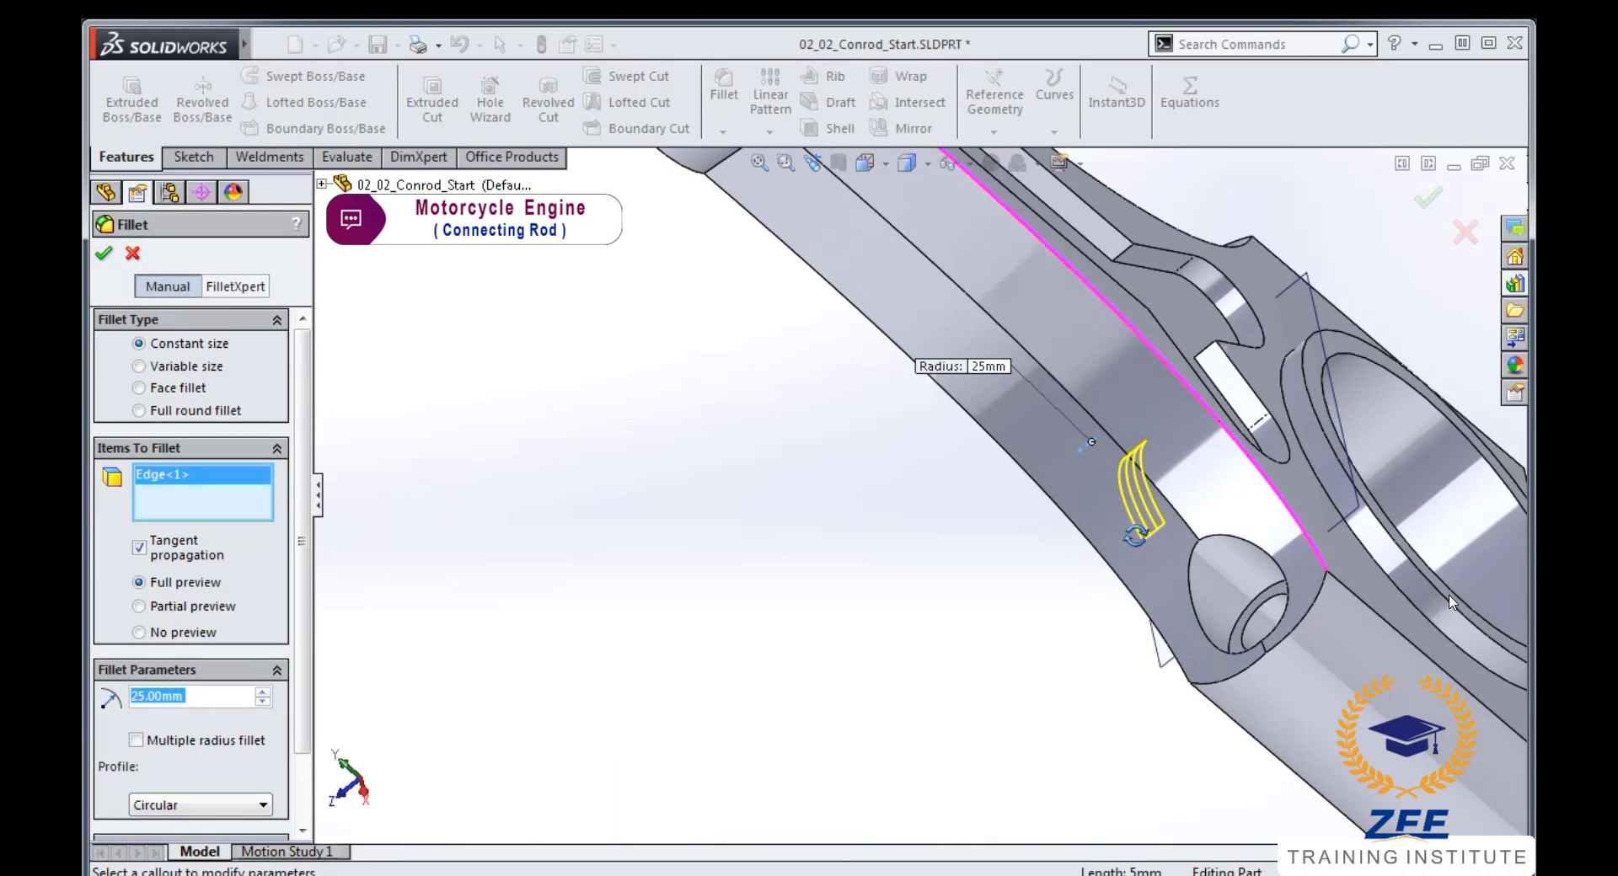
{"action": "left_click", "coordinate": [1218, 366]}
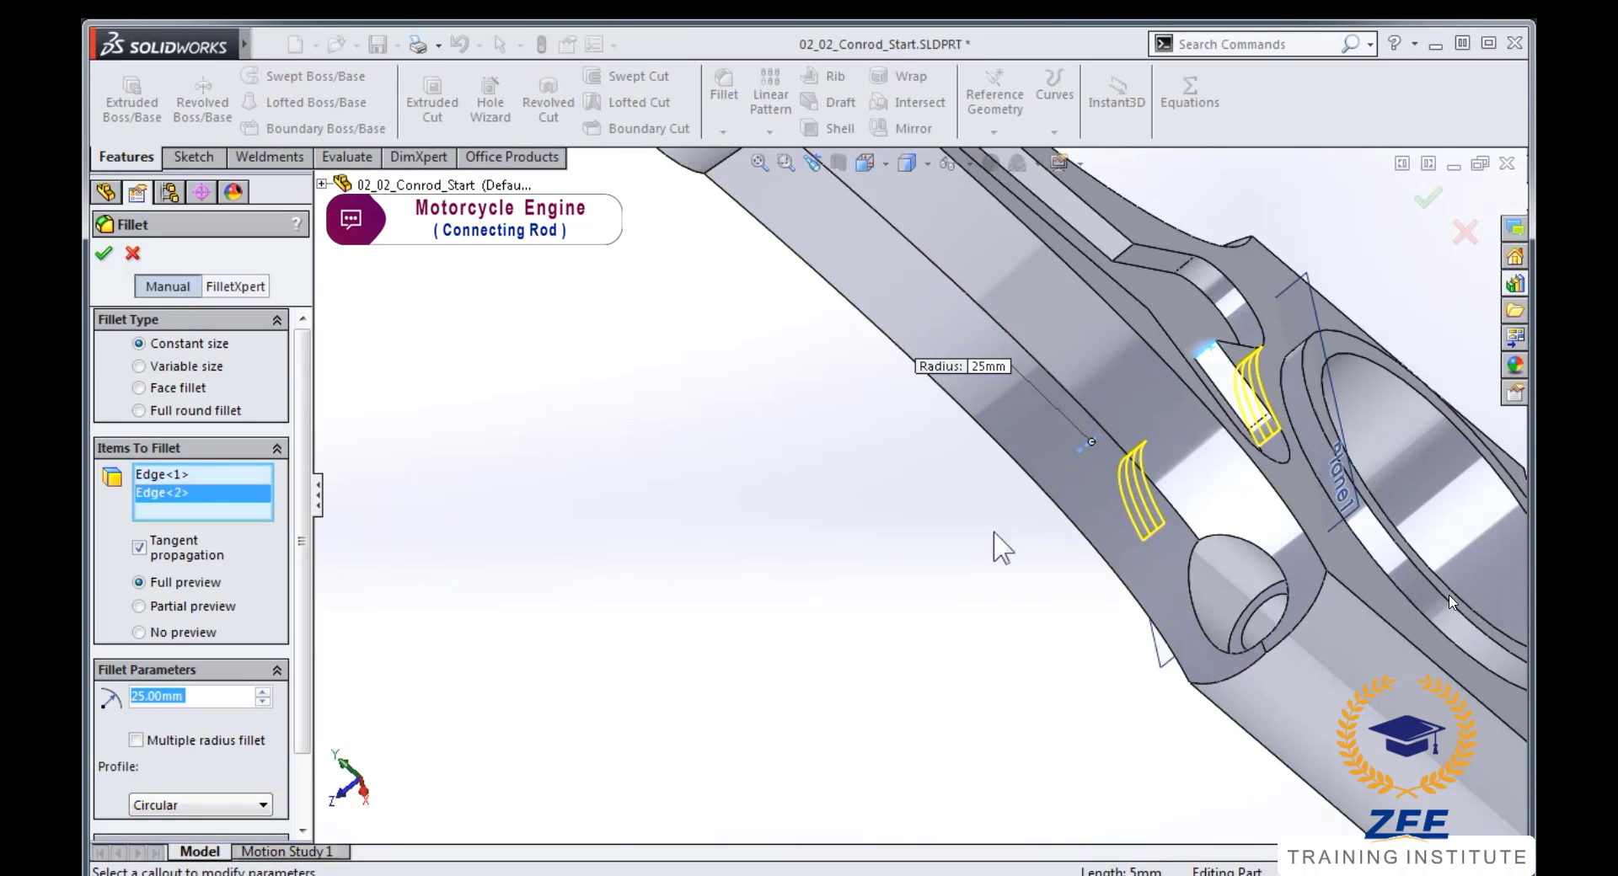
{"action": "key", "text": "BackSpace"}
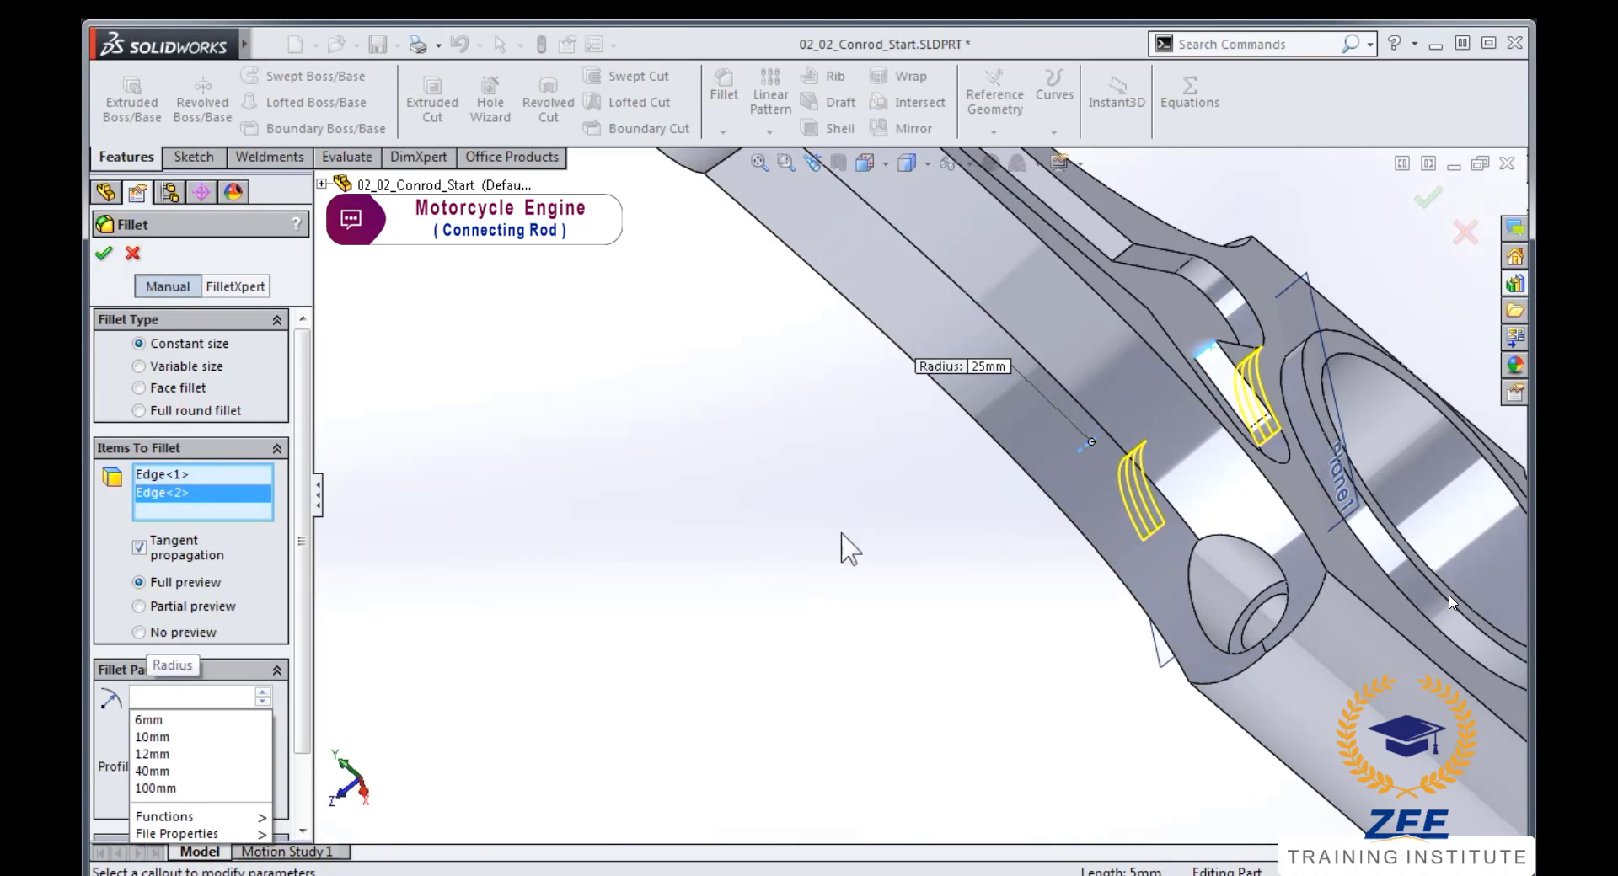
{"action": "mouse_move", "coordinate": [847, 434]}
{"action": "middle_mouse_down"}
{"action": "mouse_move", "coordinate": [841, 452]}
{"action": "mouse_move", "coordinate": [919, 417]}
{"action": "mouse_move", "coordinate": [892, 256]}
{"action": "mouse_move", "coordinate": [908, 232]}
{"action": "middle_mouse_up"}
{"action": "left_click", "coordinate": [889, 248]}
{"action": "left_click", "coordinate": [907, 236]}
{"action": "left_click", "coordinate": [895, 210]}
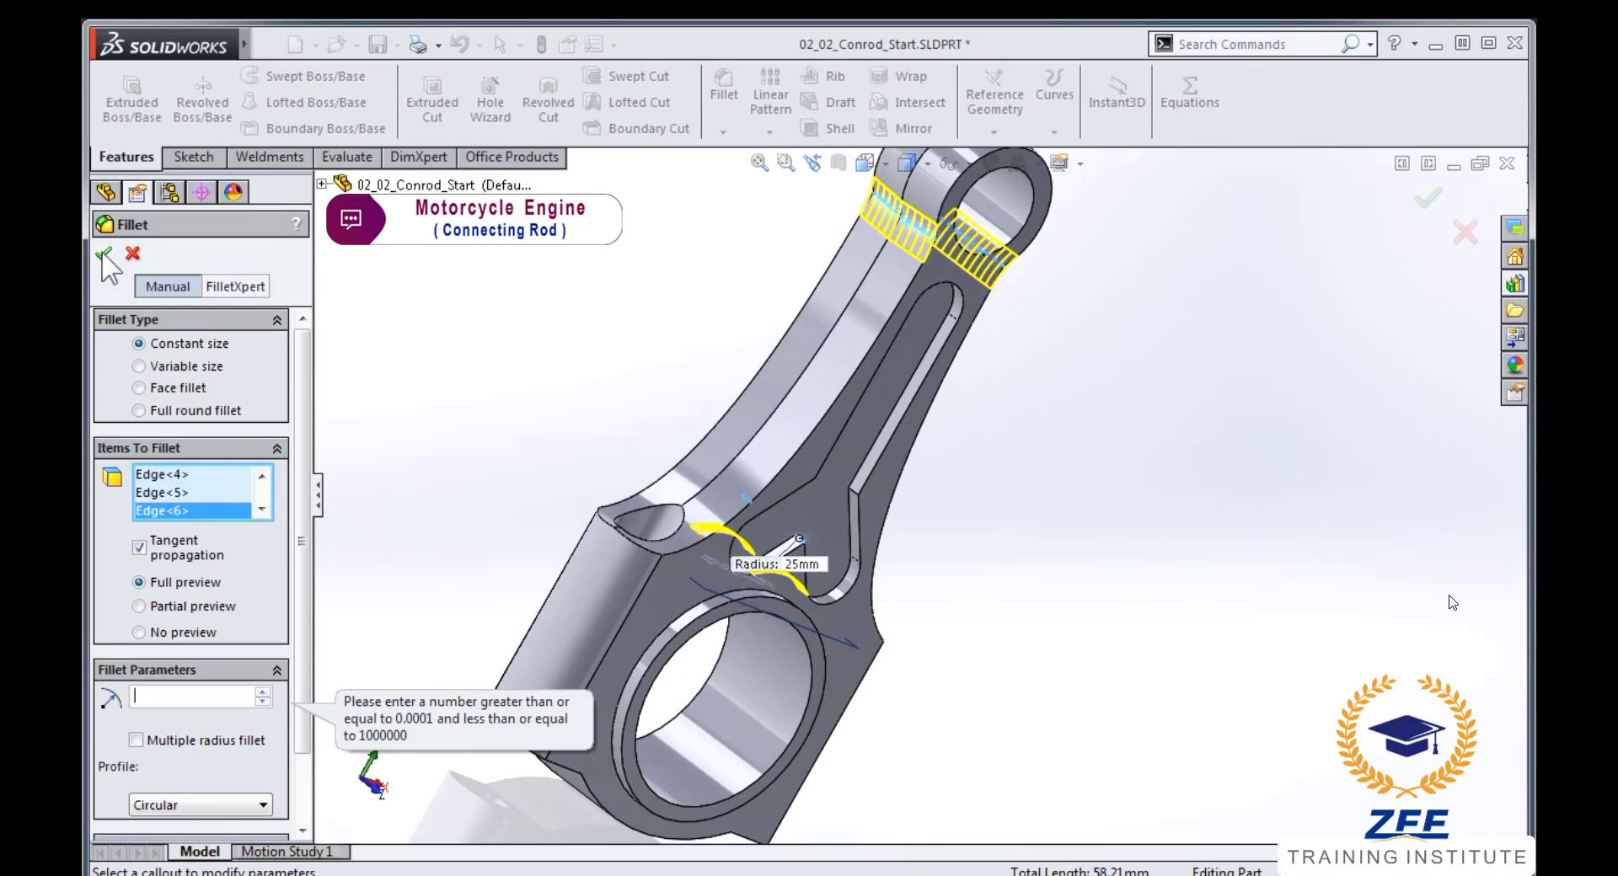
{"action": "left_click", "coordinate": [176, 695]}
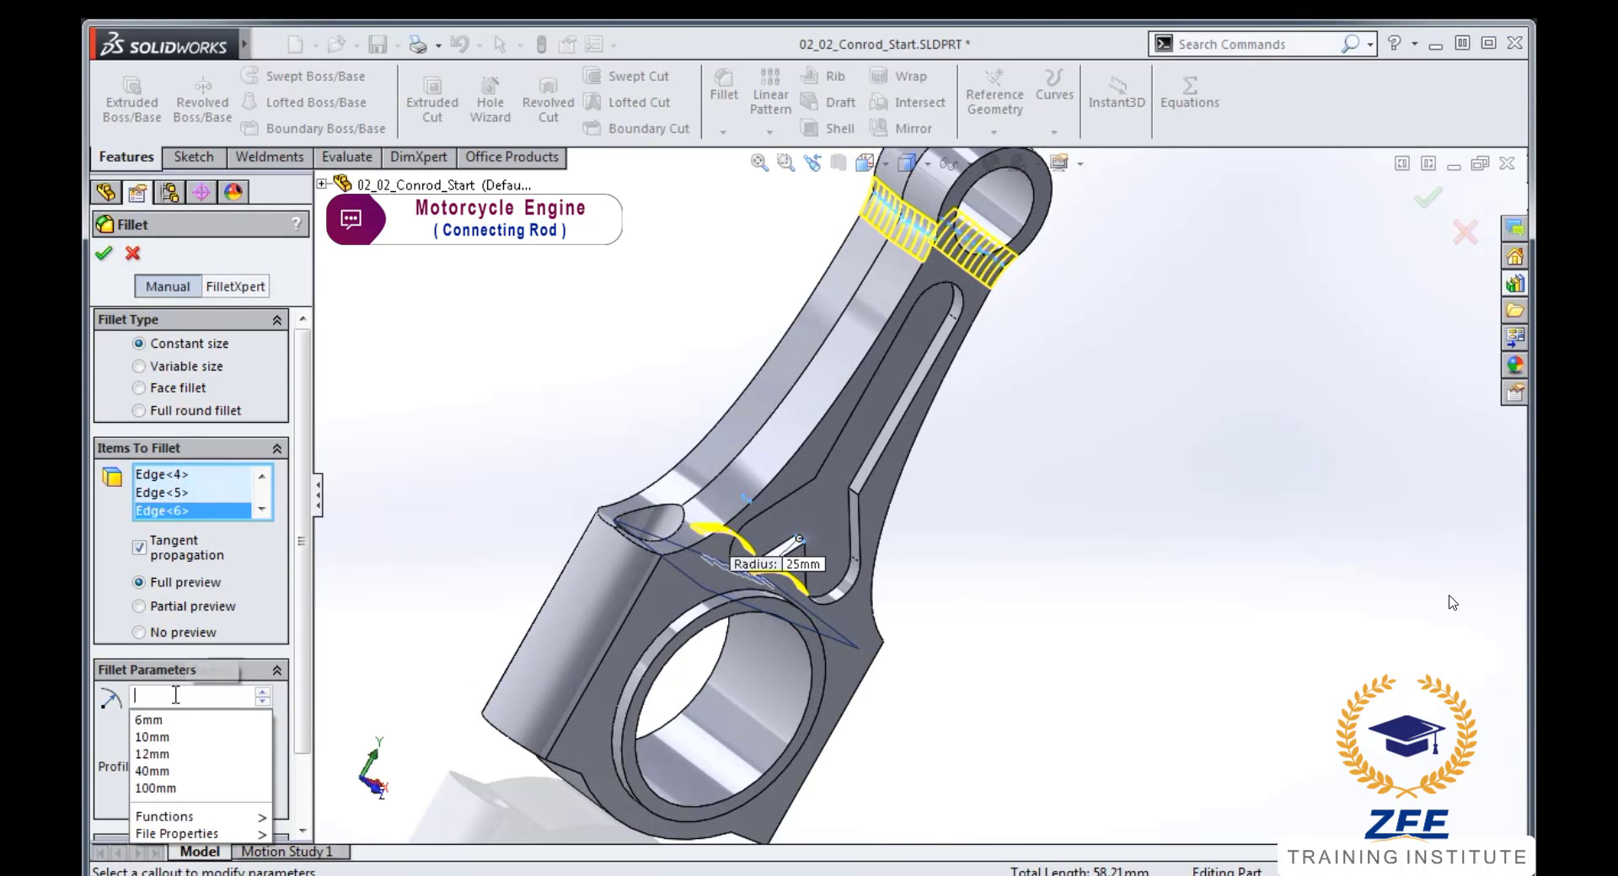
{"action": "key", "text": "Return"}
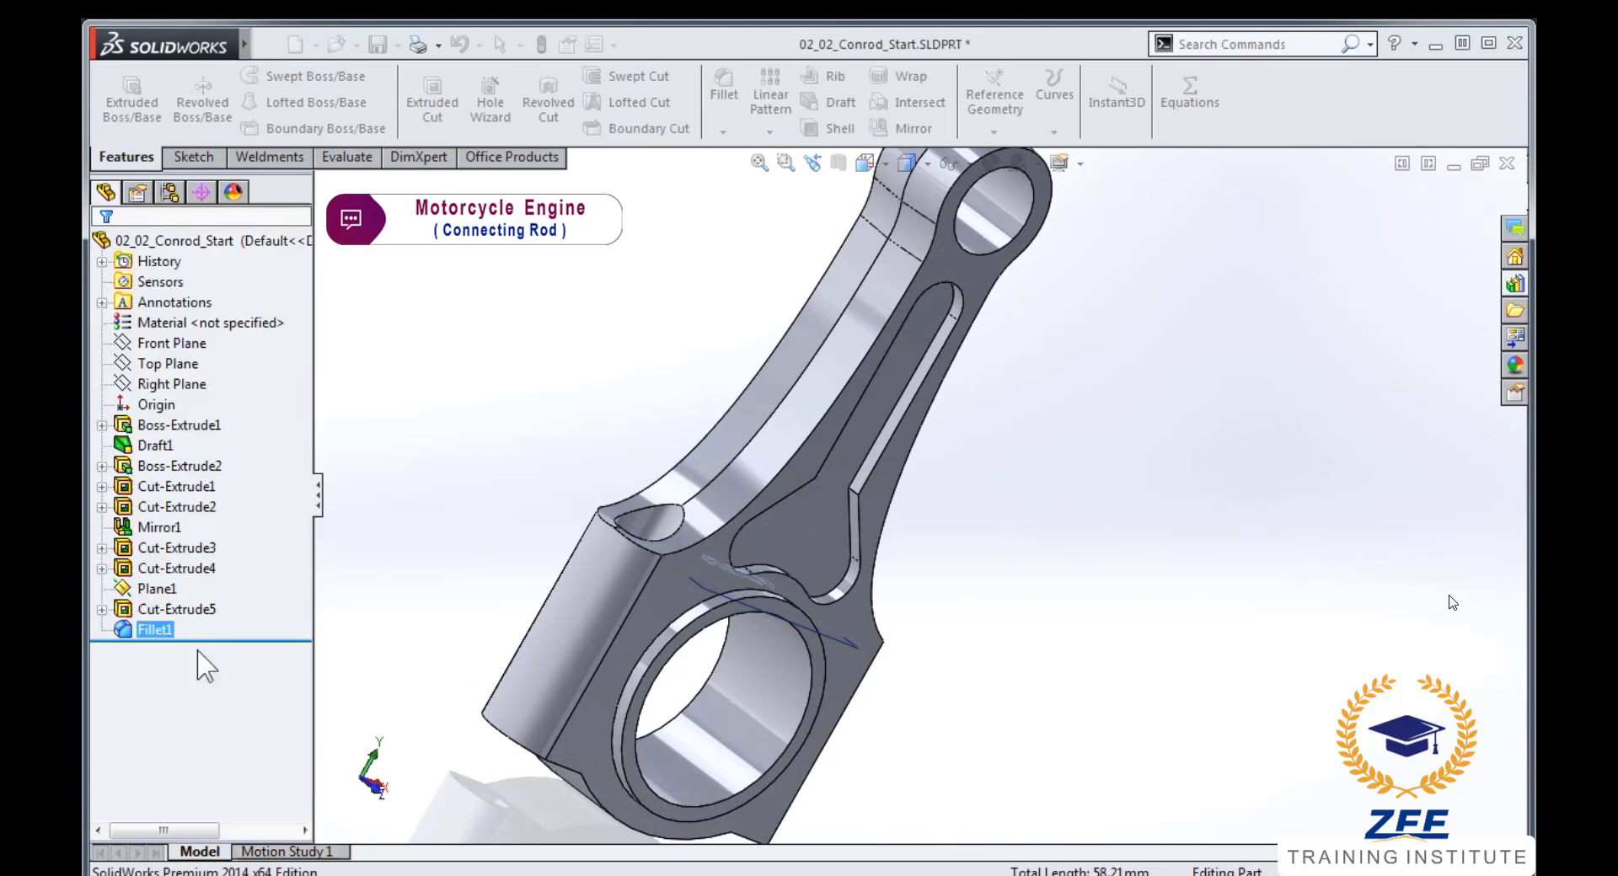
- Round four web and slot edges of the rod with a 100 mm fillet
{"action": "left_click", "coordinate": [724, 85]}
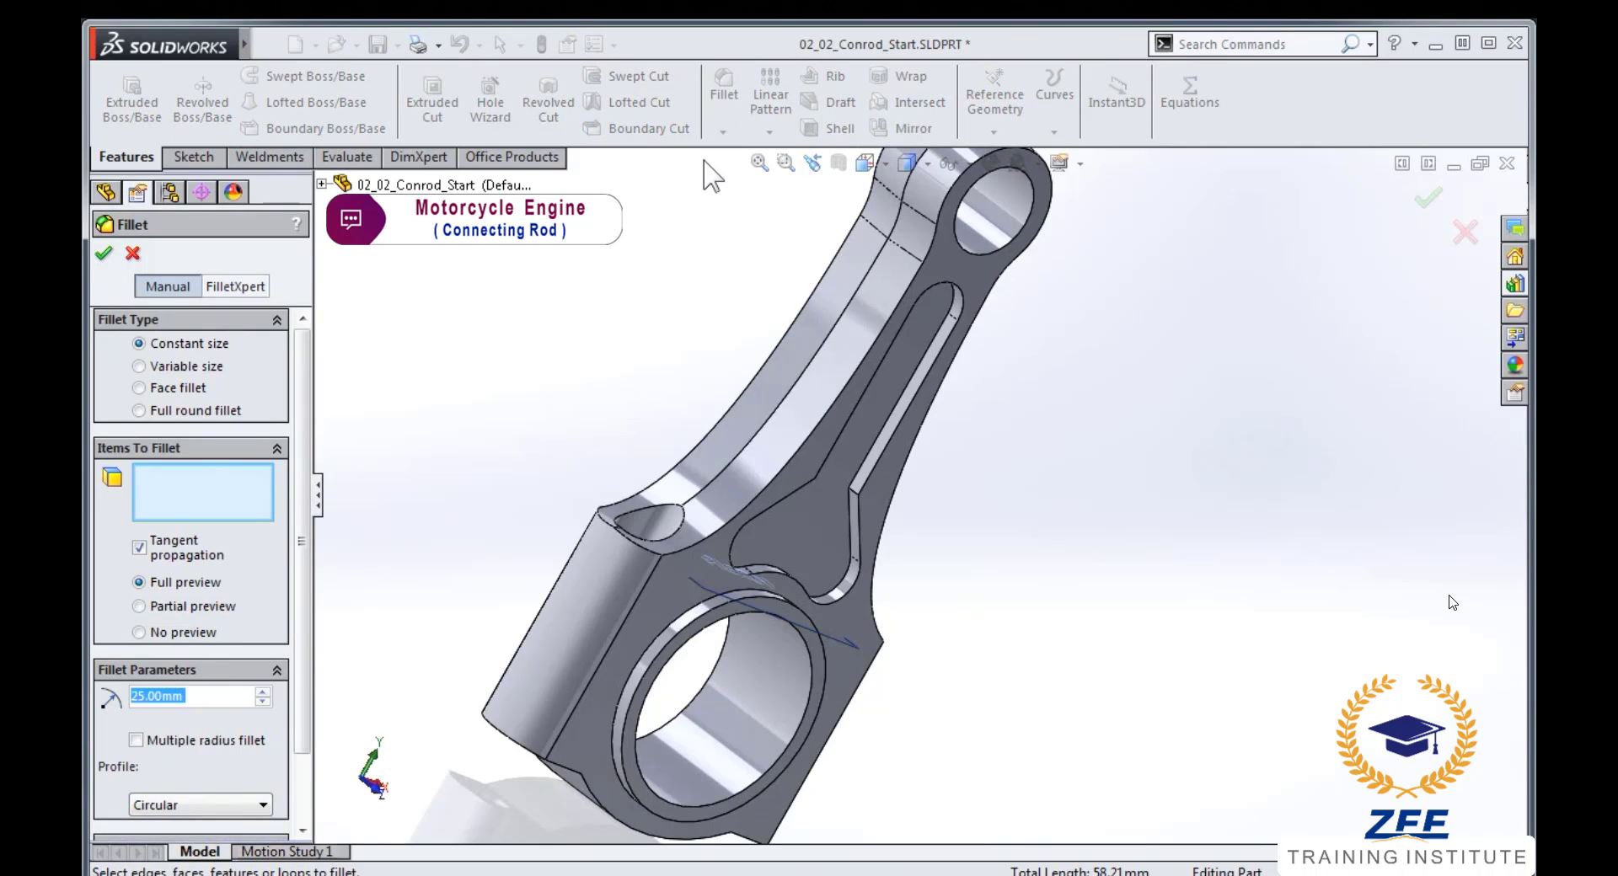
{"action": "type", "text": "100"}
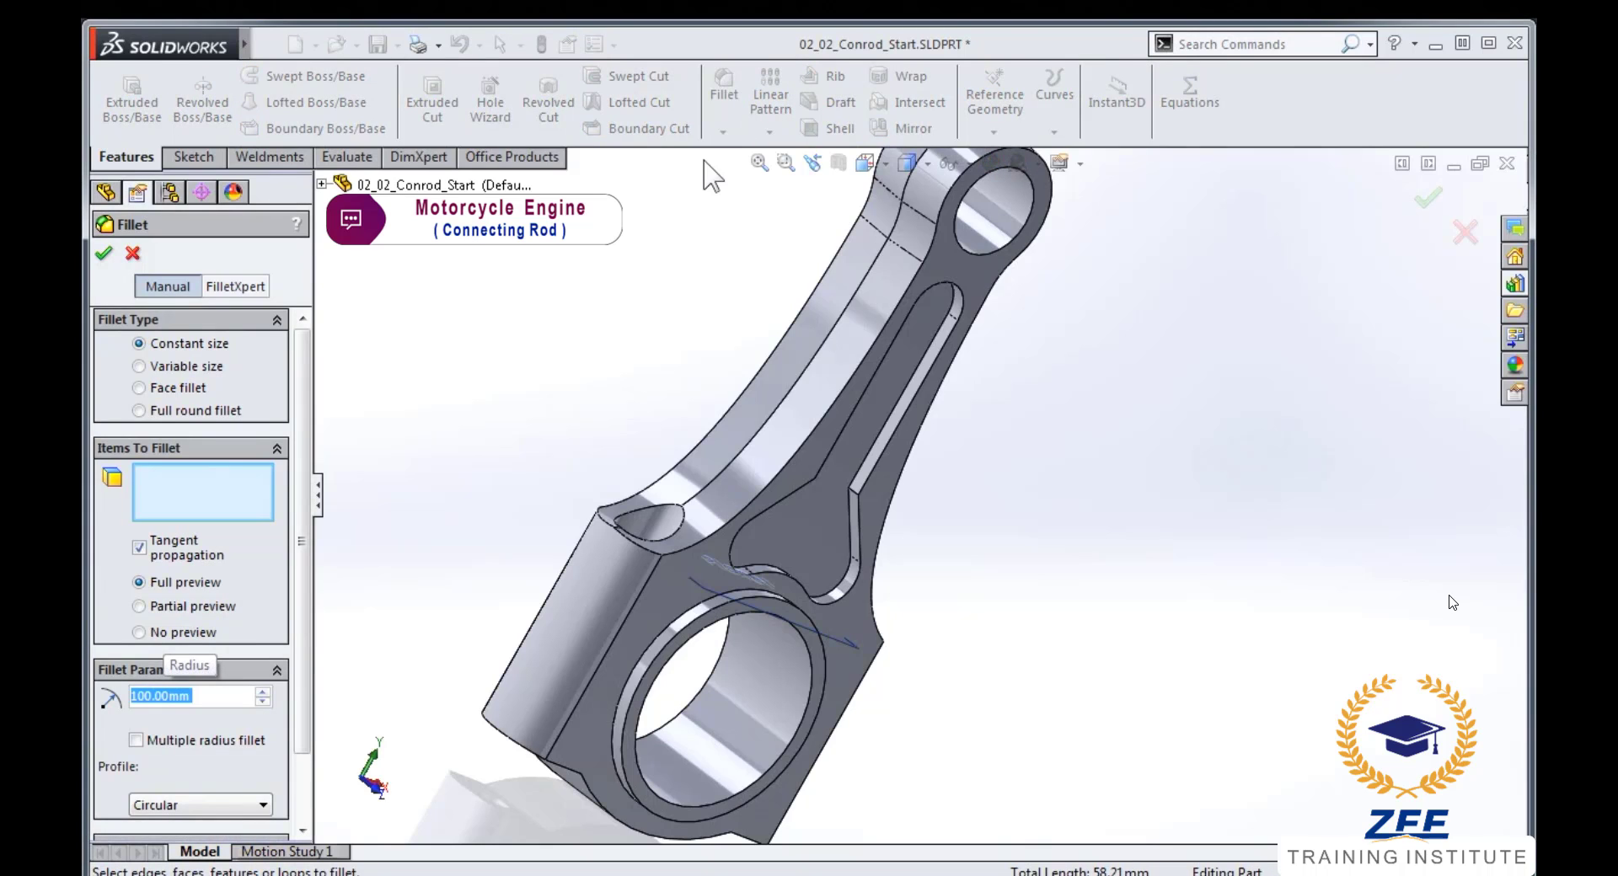
{"action": "left_click", "coordinate": [854, 493]}
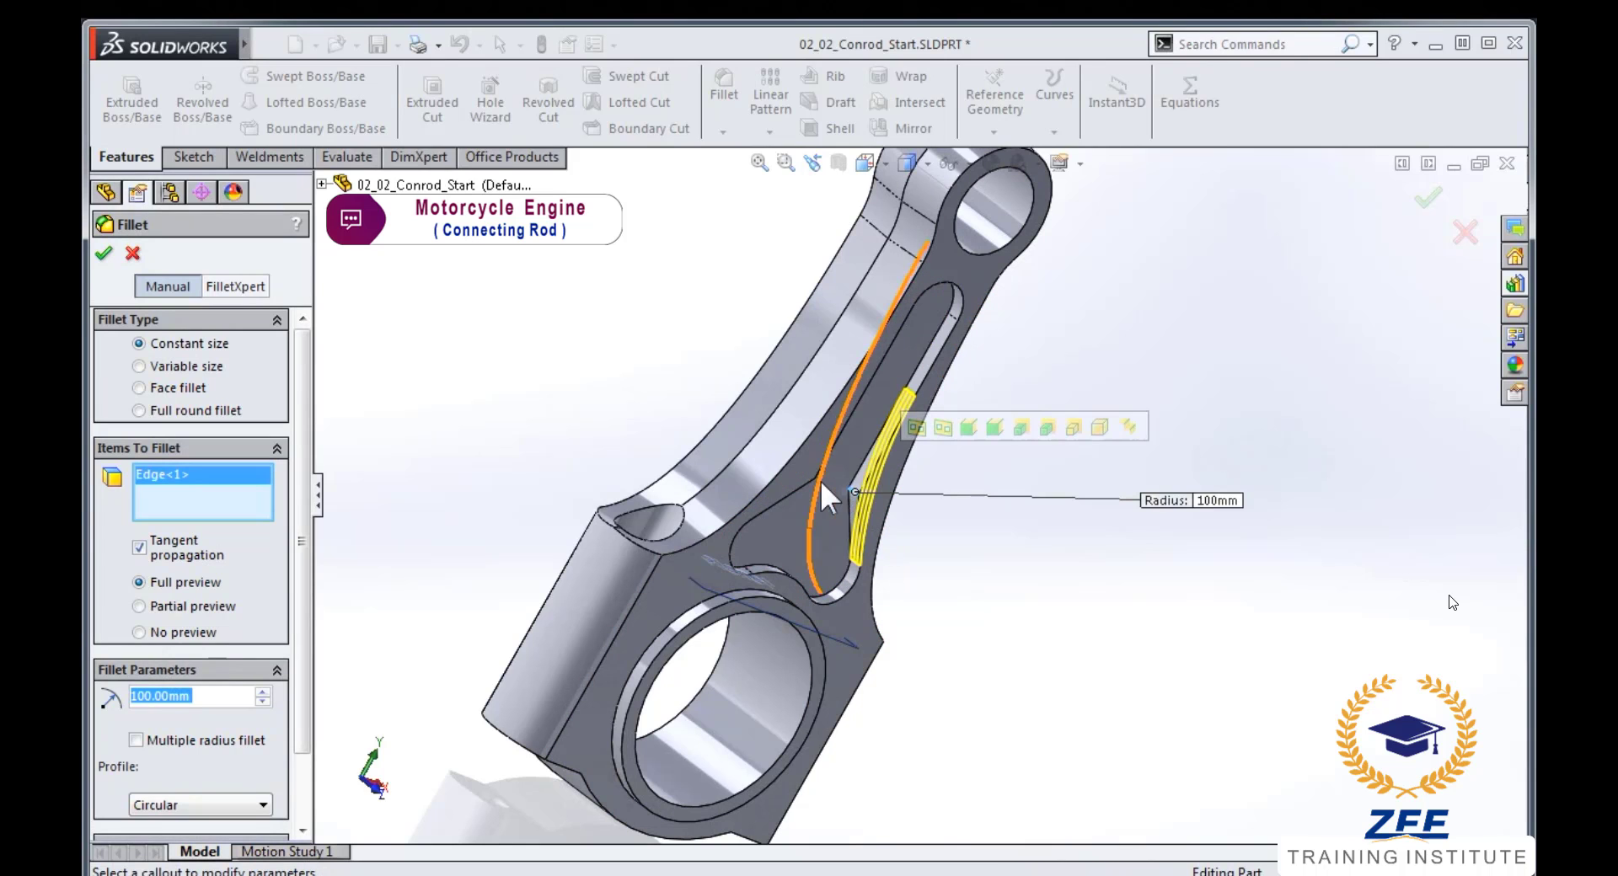
{"action": "left_click", "coordinate": [811, 472]}
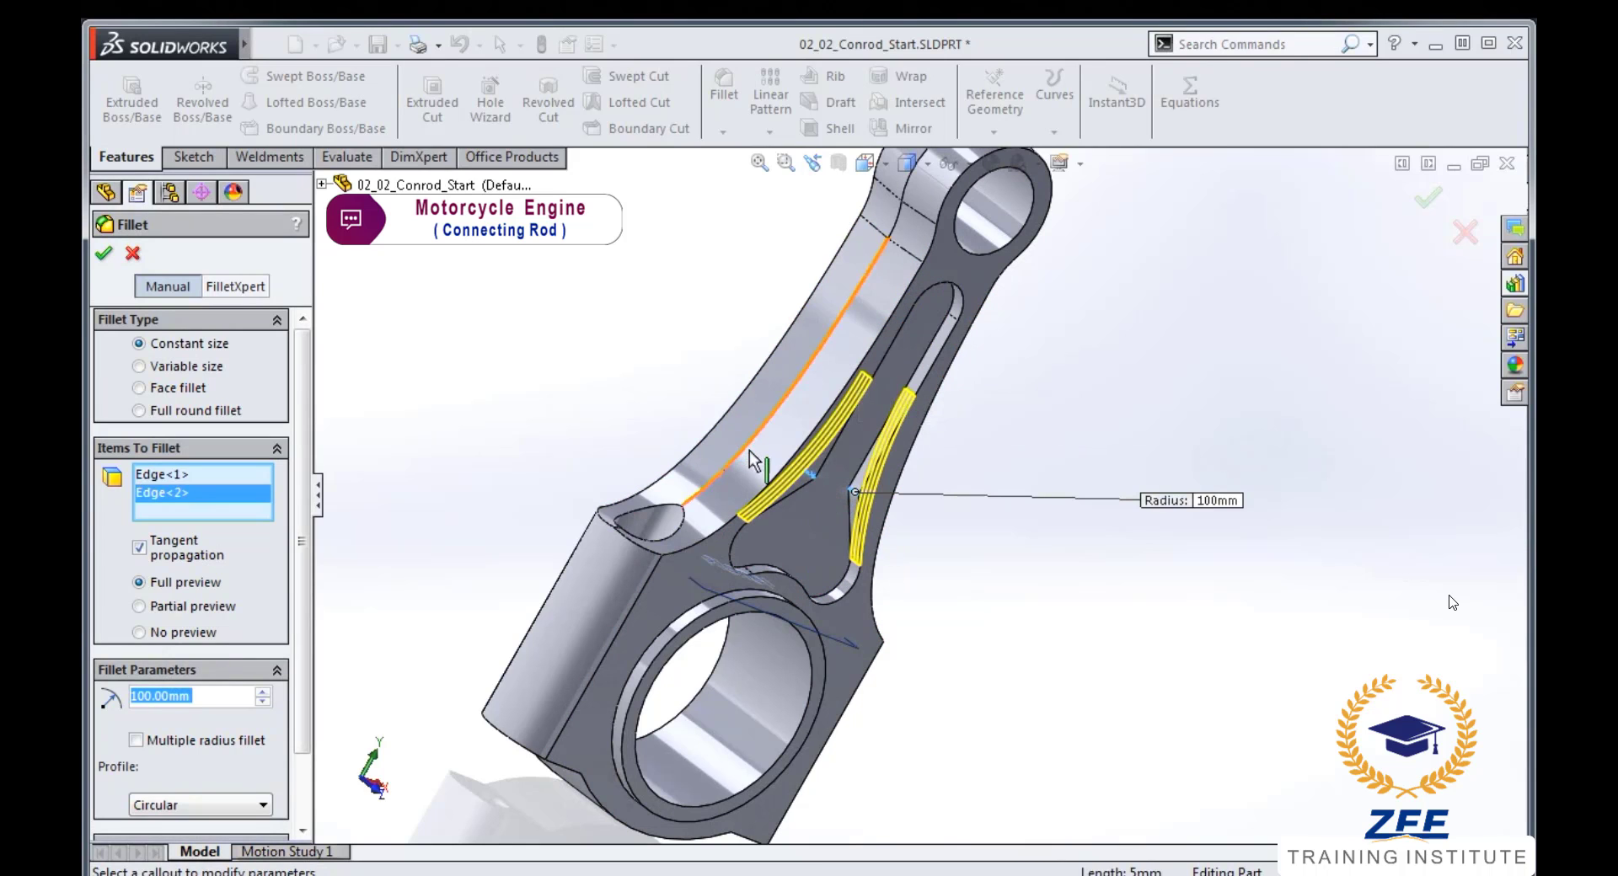
{"action": "middle_click_drag", "start_coordinate": [748, 458], "coordinate": [700, 448]}
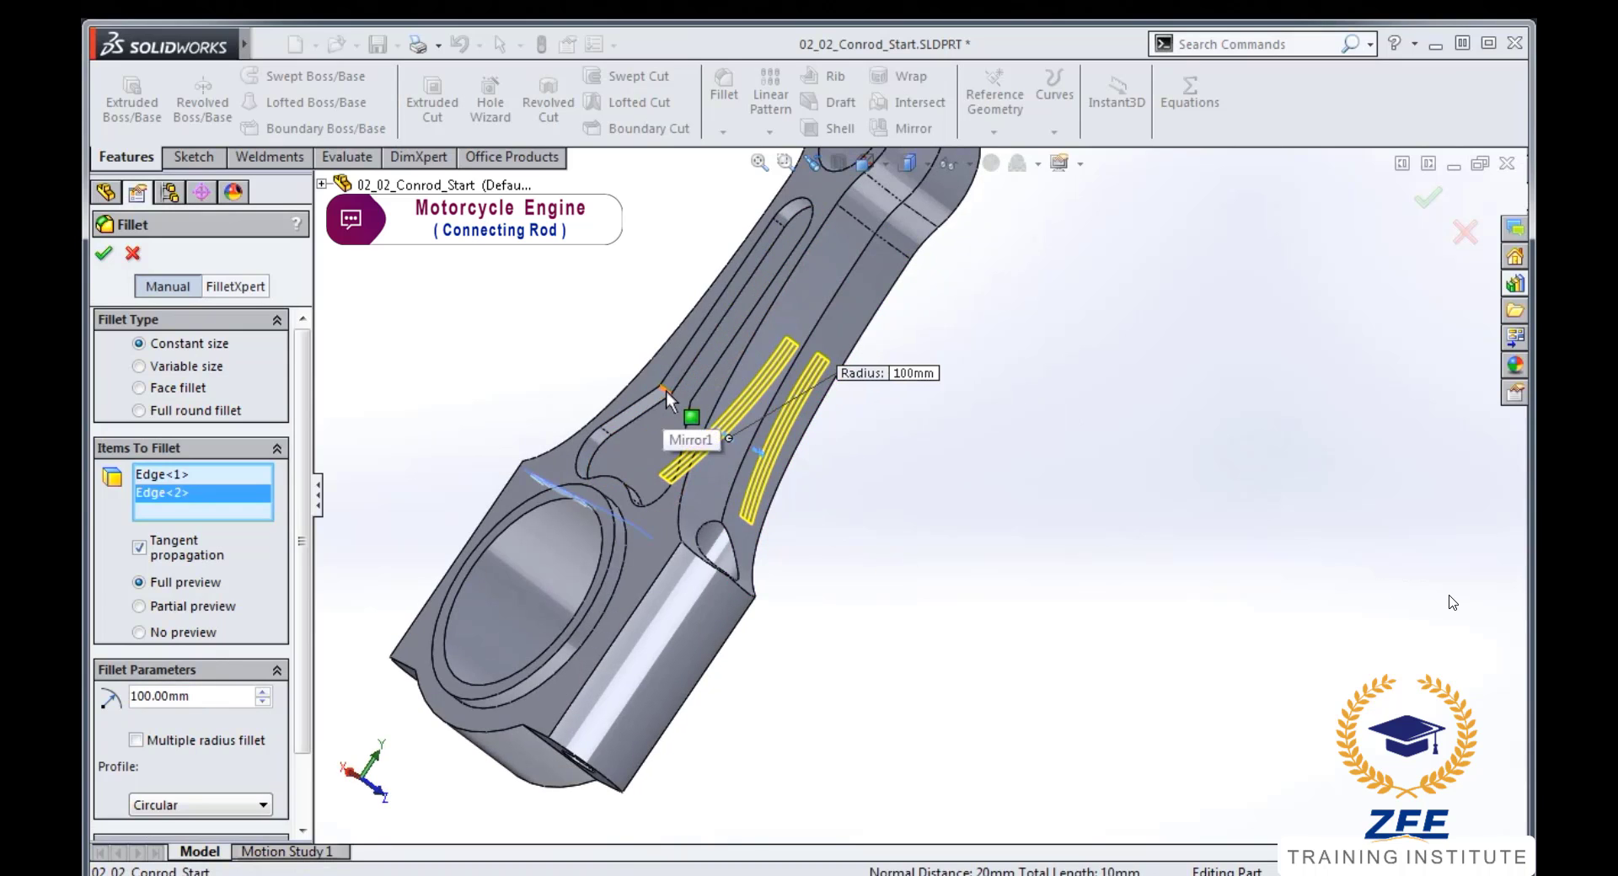
{"action": "left_click", "coordinate": [664, 403]}
{"action": "middle_click_drag", "start_coordinate": [816, 534], "coordinate": [1015, 632]}
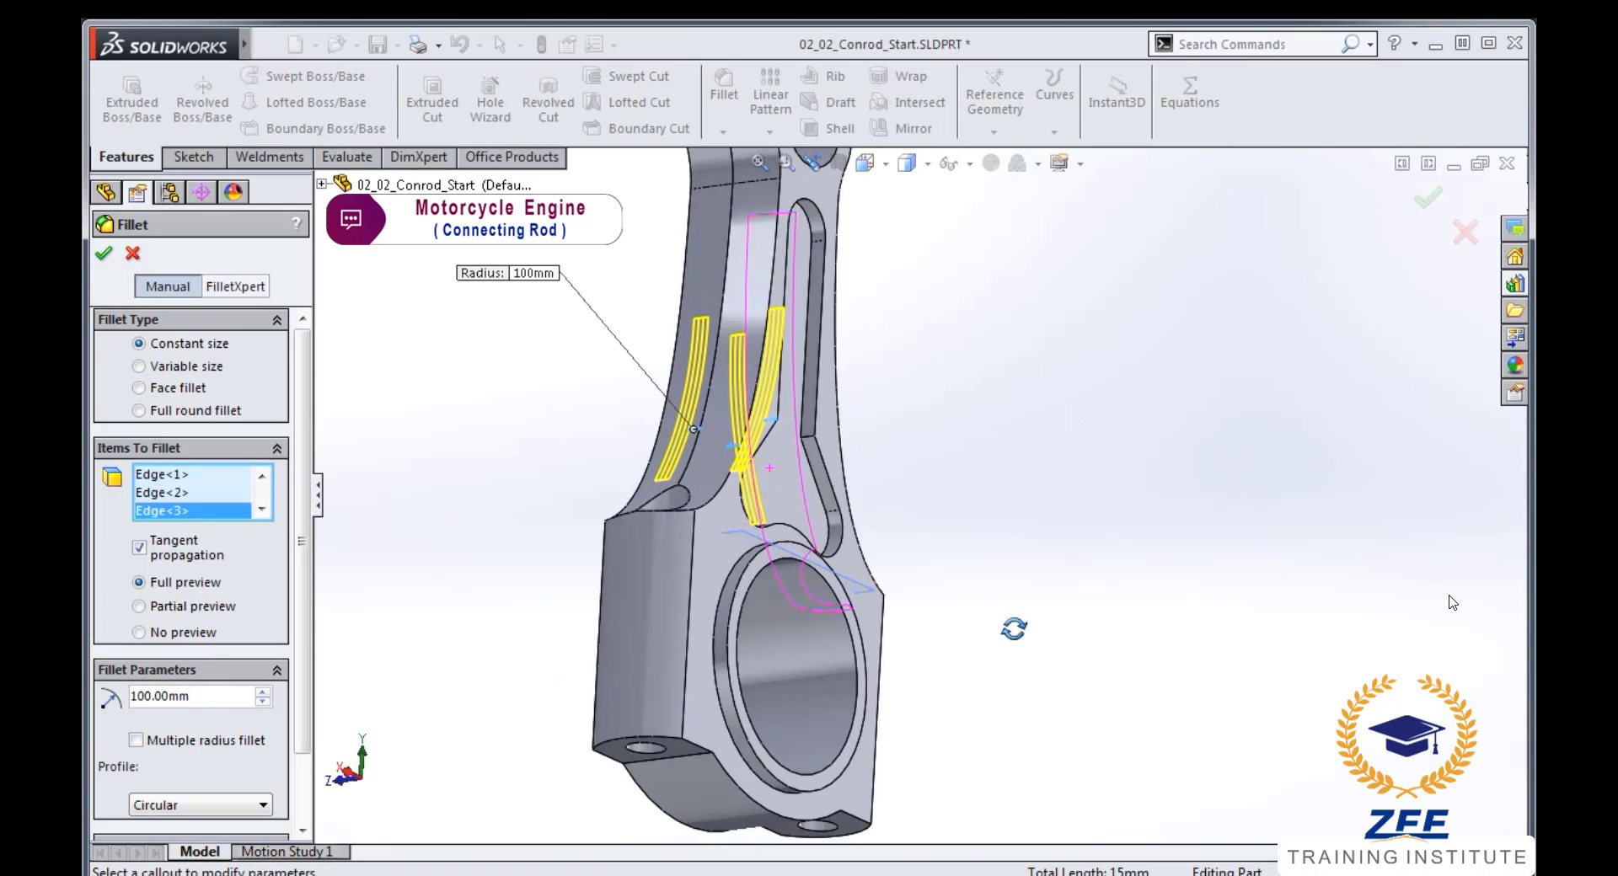
{"action": "left_click", "coordinate": [811, 453]}
{"action": "key", "text": "Return"}
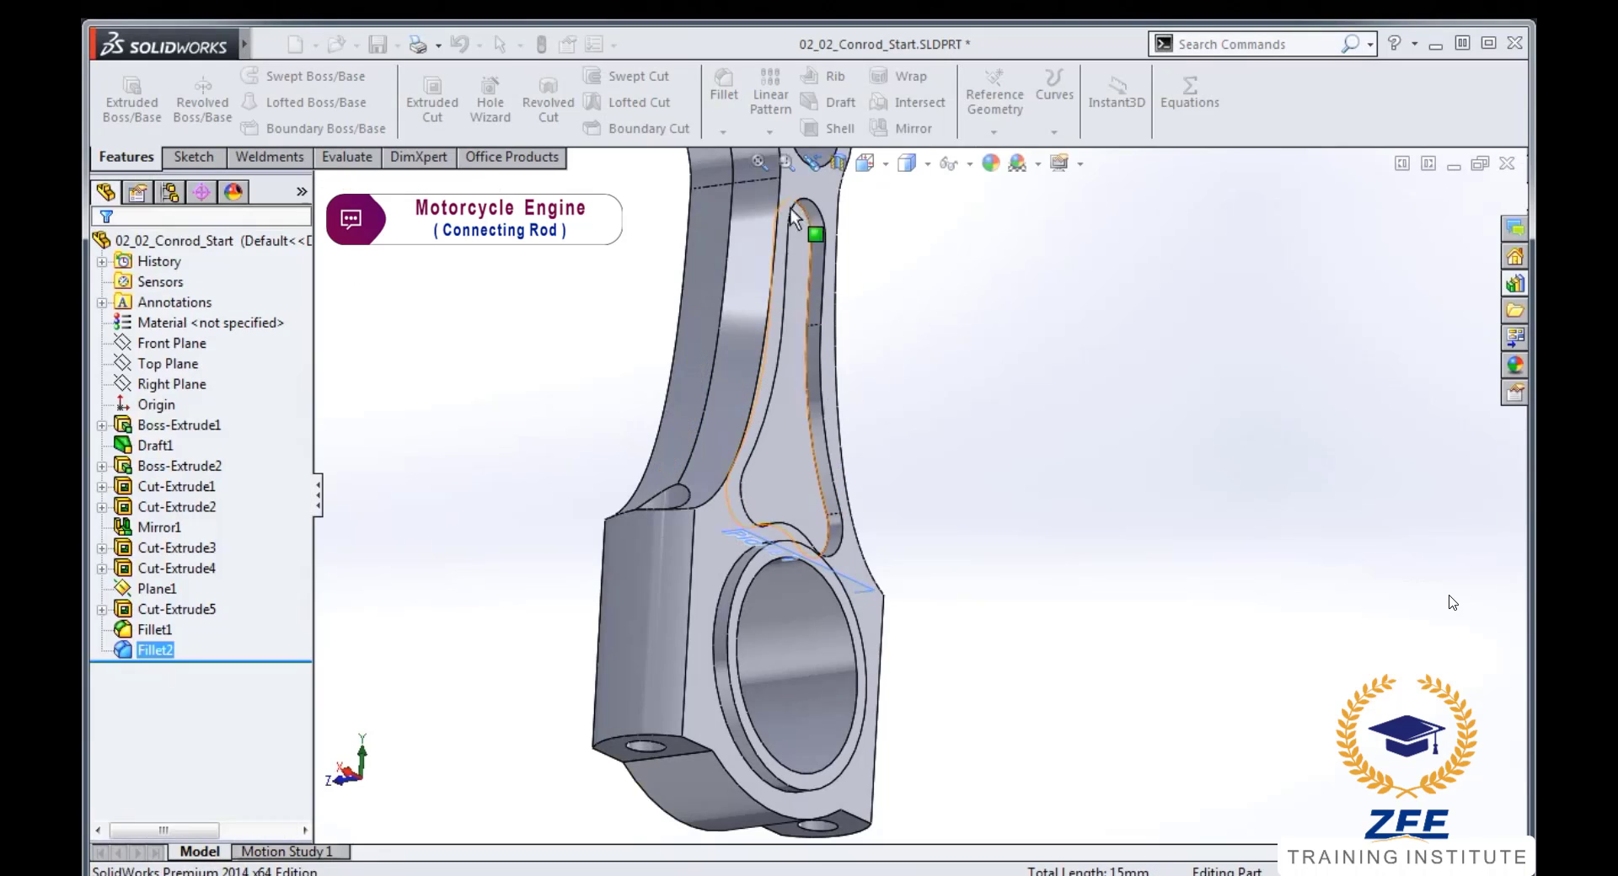
- Fillet the two big-end boss edges at 10 mm, then return to the trimetric view
{"action": "left_click", "coordinate": [728, 100]}
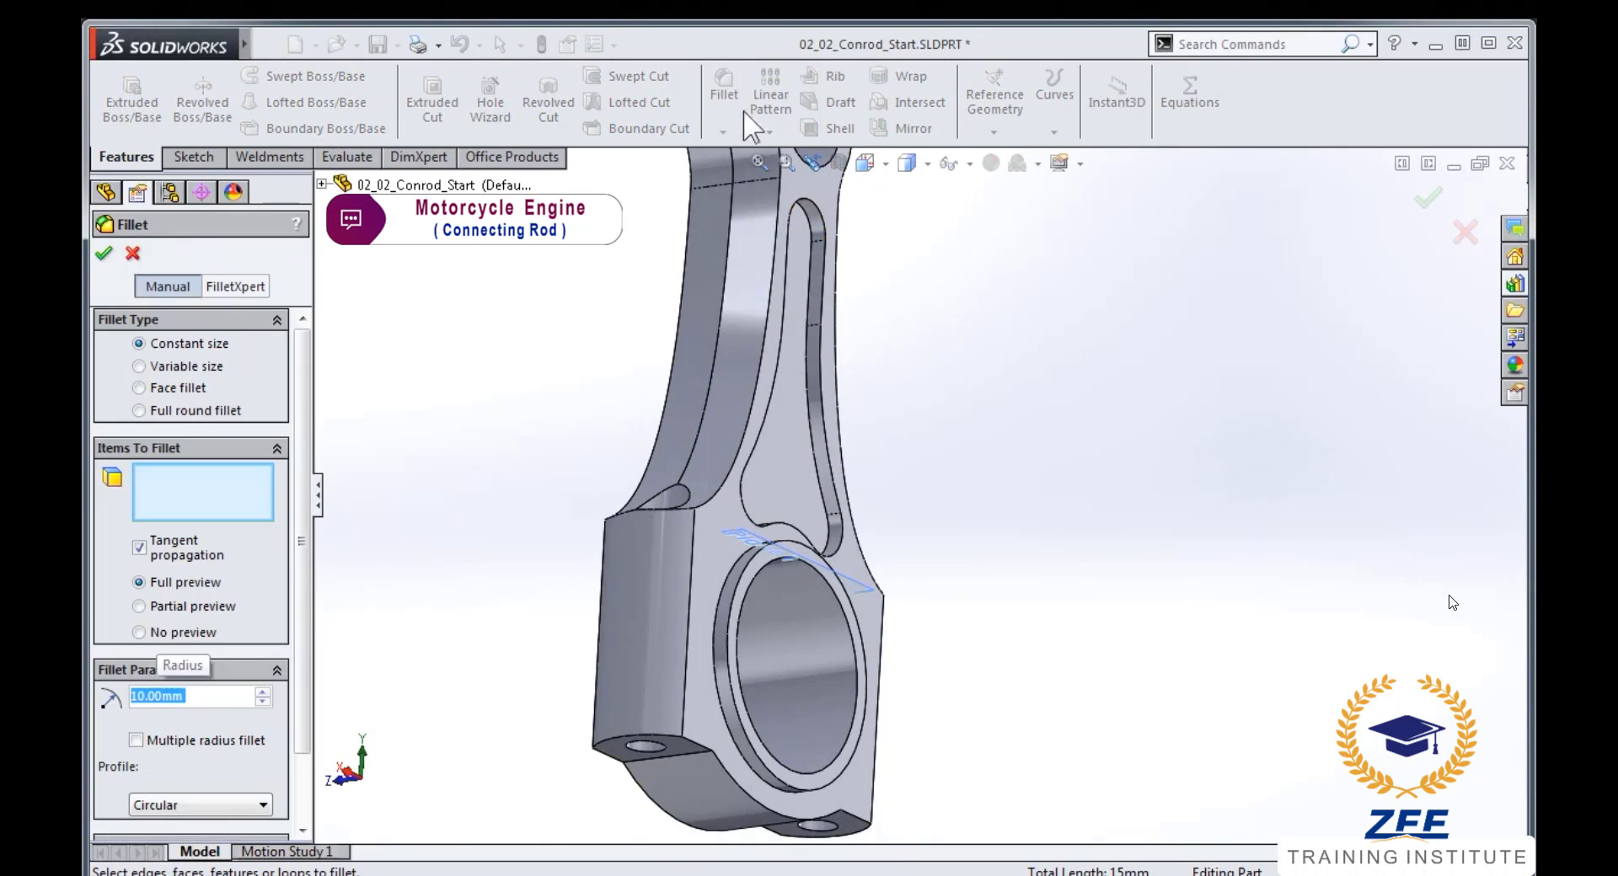
{"action": "mouse_move", "coordinate": [898, 796]}
{"action": "middle_mouse_down"}
{"action": "mouse_move", "coordinate": [902, 538]}
{"action": "mouse_move", "coordinate": [665, 611]}
{"action": "middle_mouse_up"}
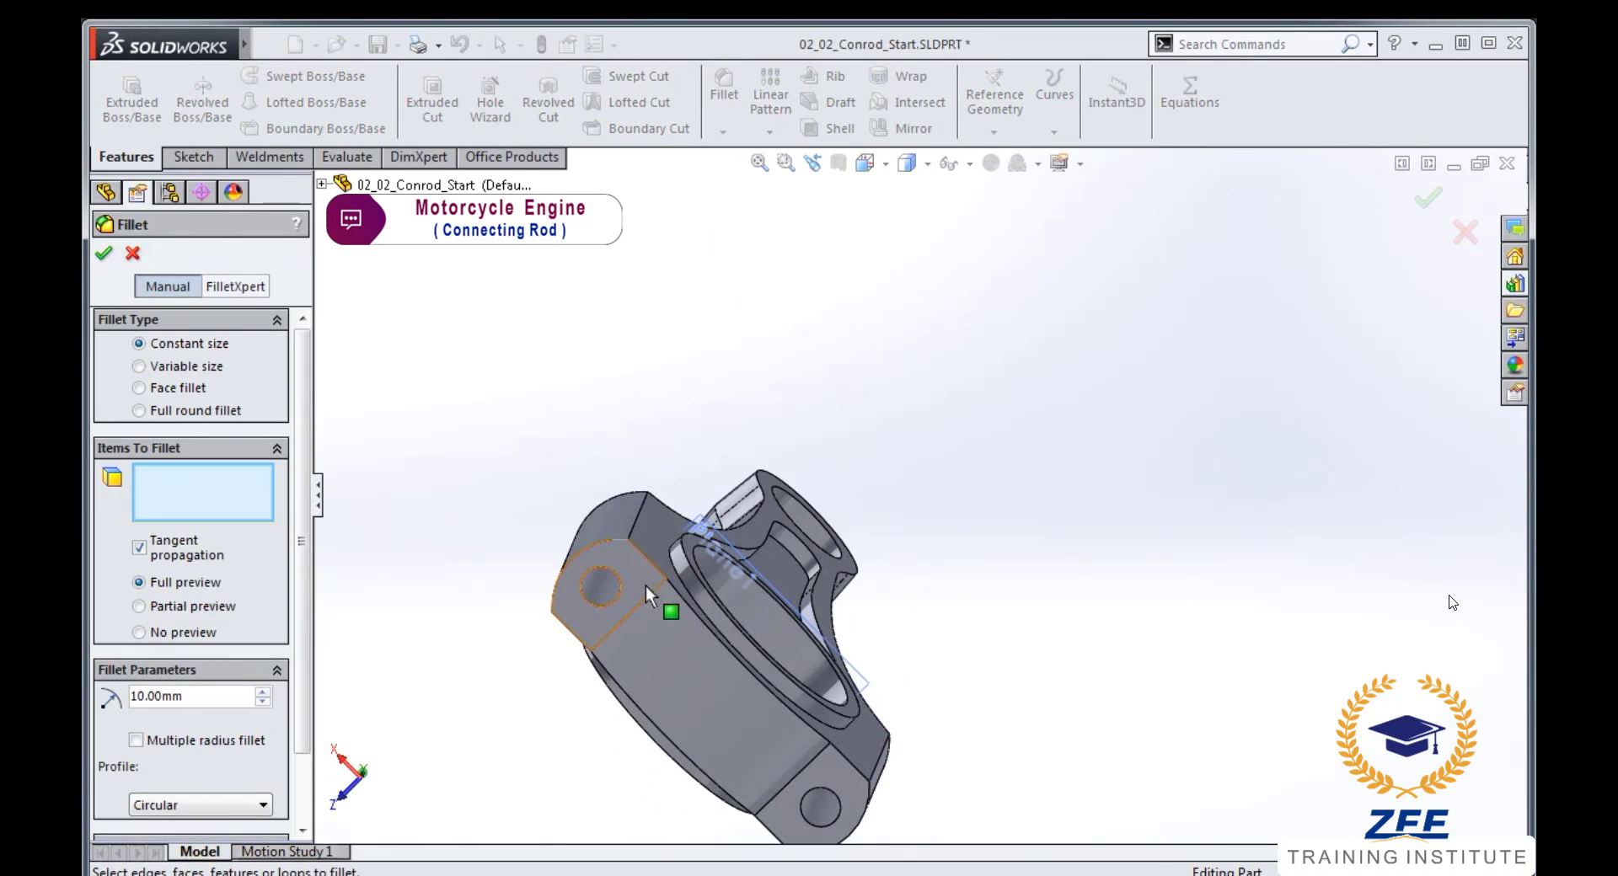
{"action": "left_click", "coordinate": [653, 598]}
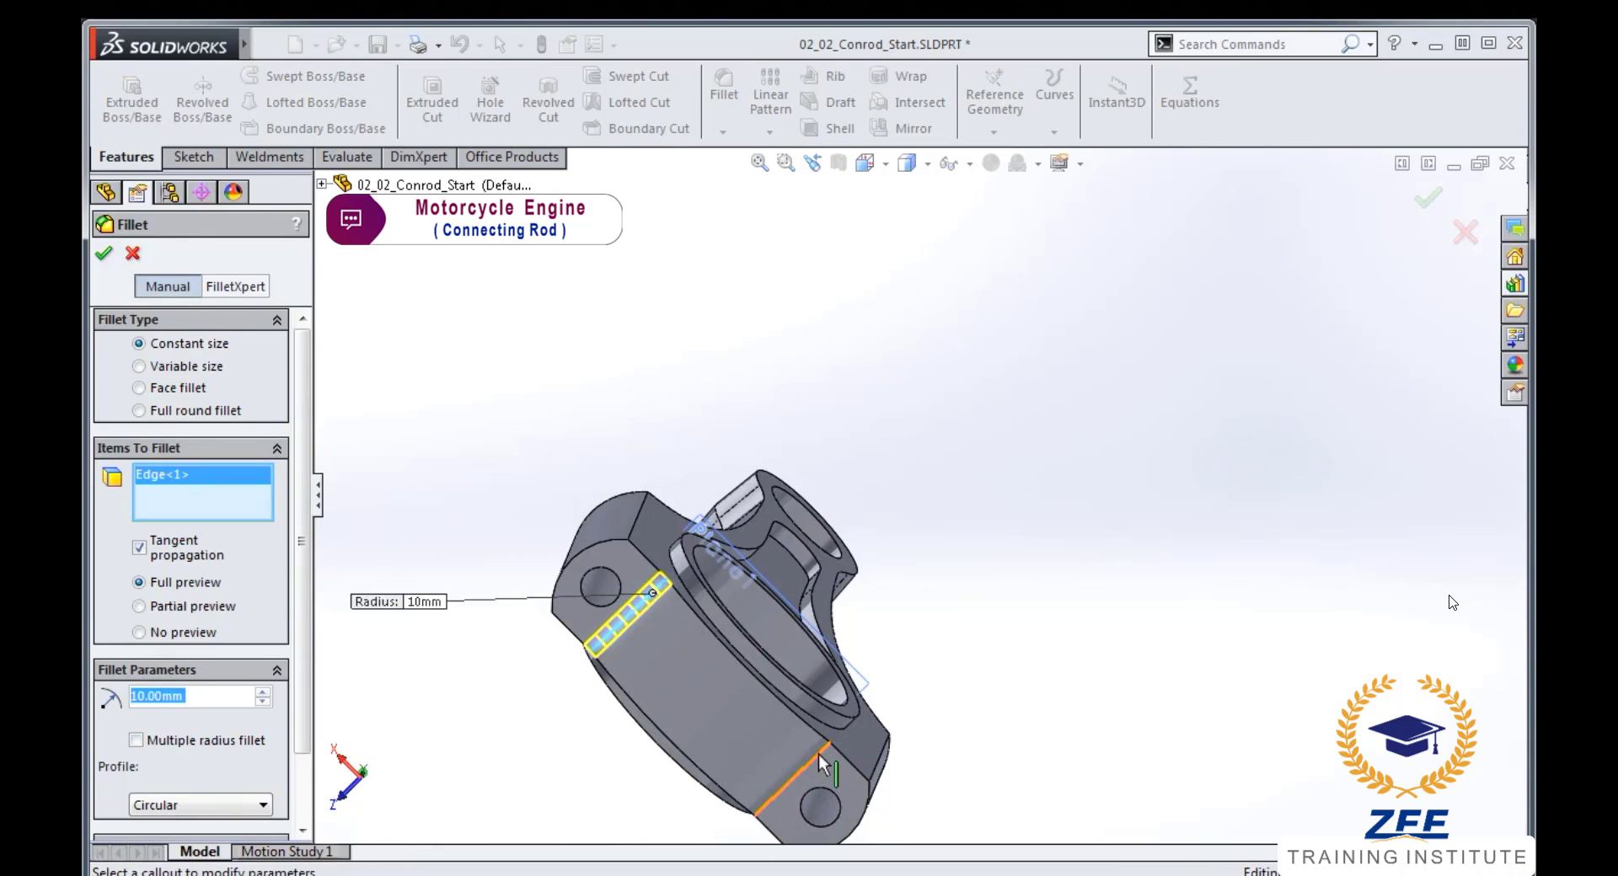
{"action": "left_click", "coordinate": [828, 768]}
{"action": "key", "text": "Return"}
{"action": "key", "text": "ctrl+7"}
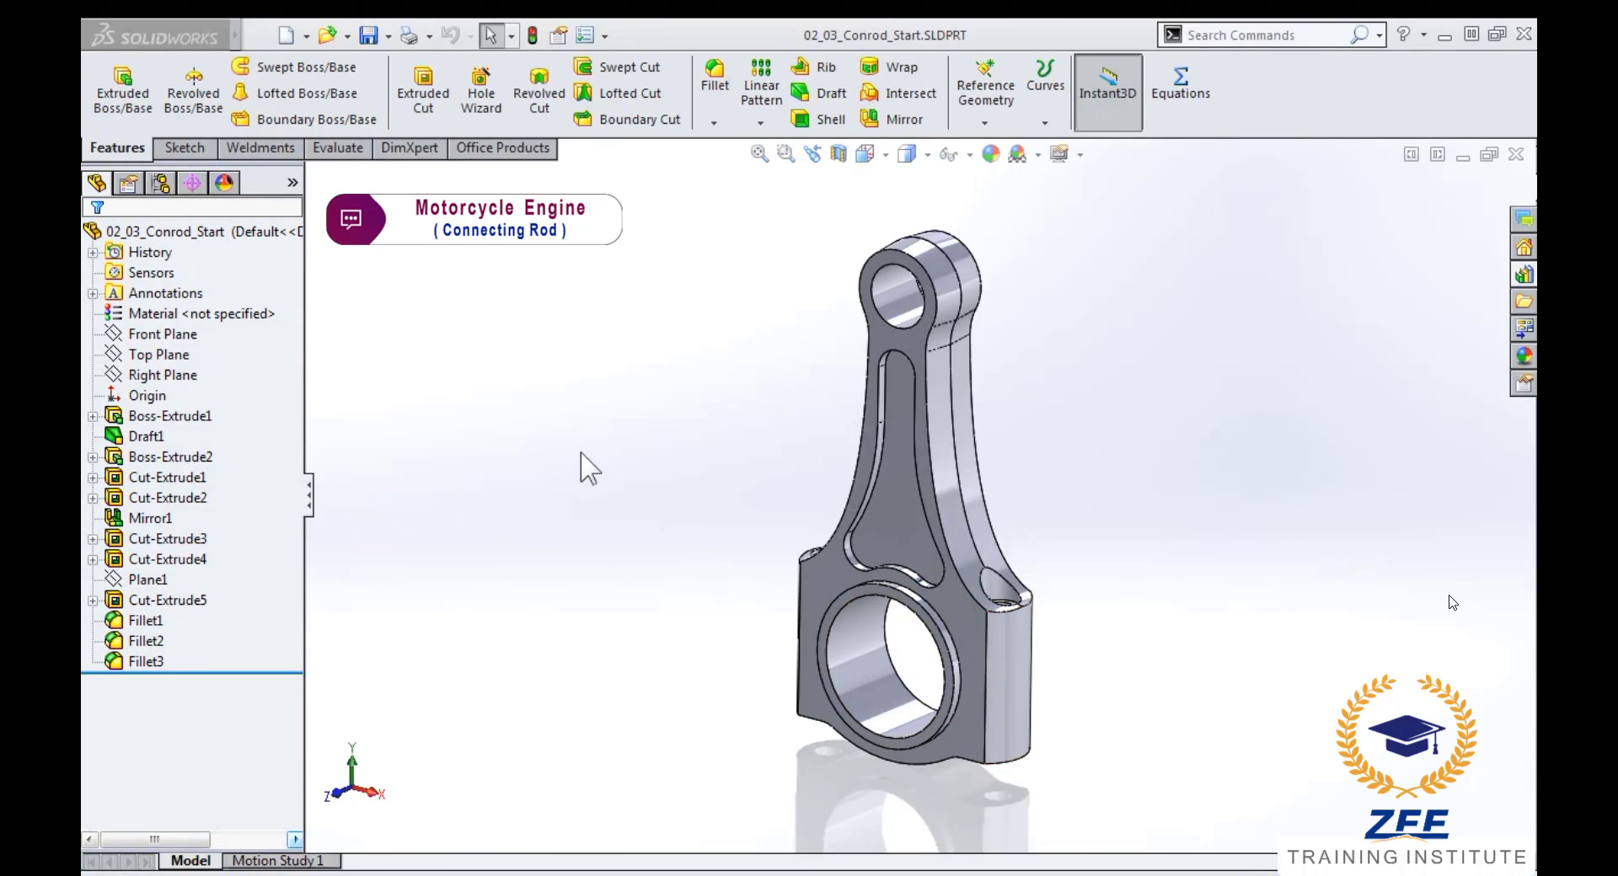
- Add a configuration named Conrod to the part from the ConfigurationManager
{"action": "left_click", "coordinate": [159, 184]}
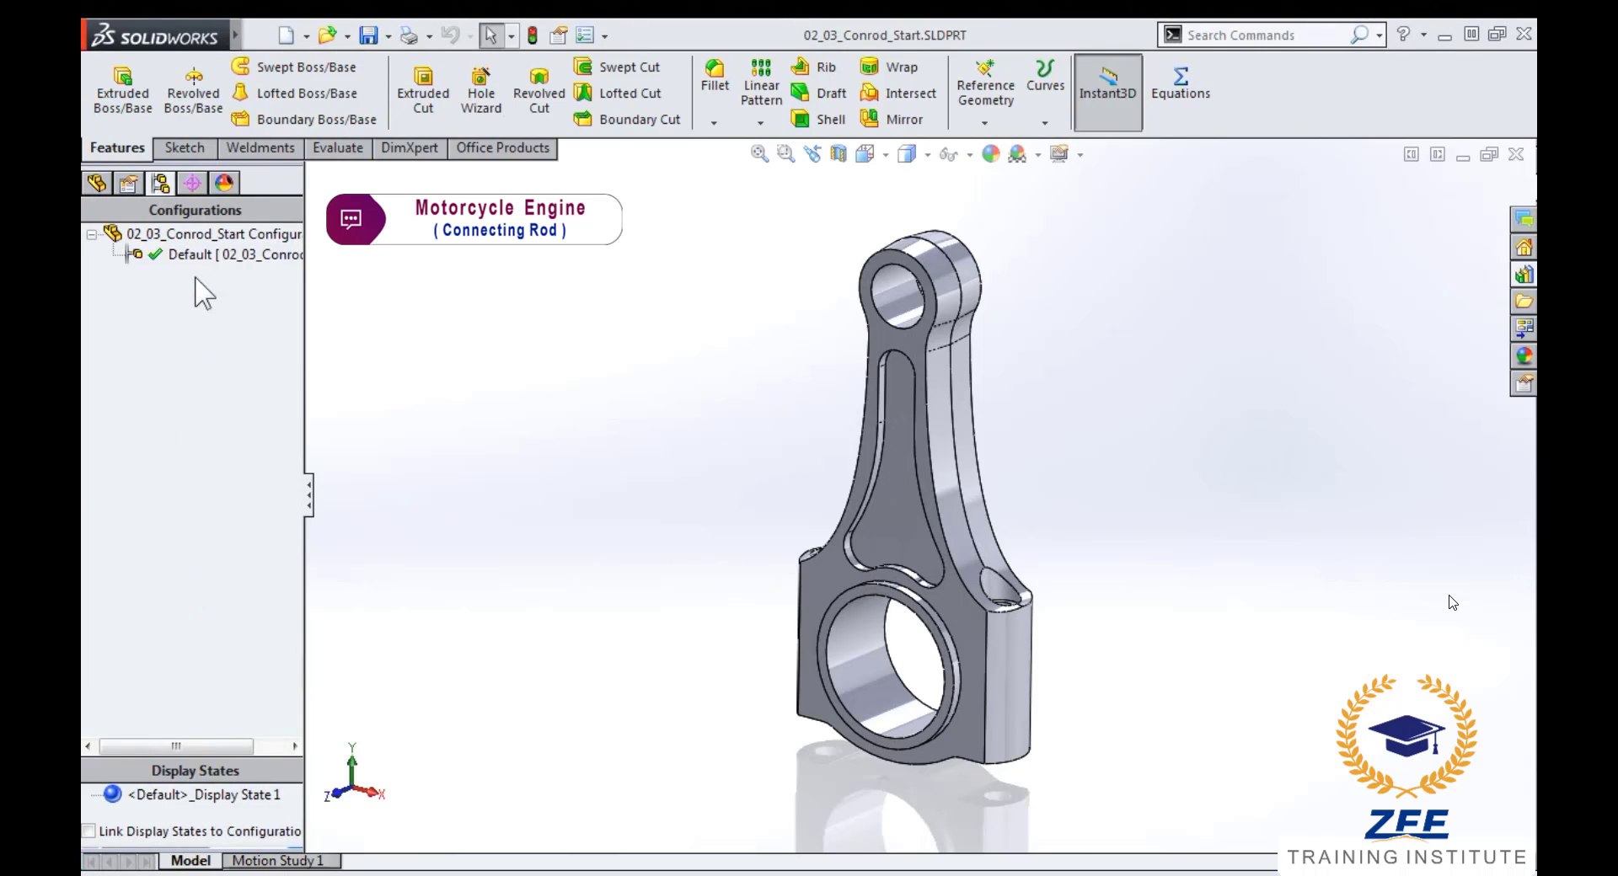
{"action": "right_click", "coordinate": [200, 237]}
{"action": "mouse_move", "coordinate": [273, 361]}
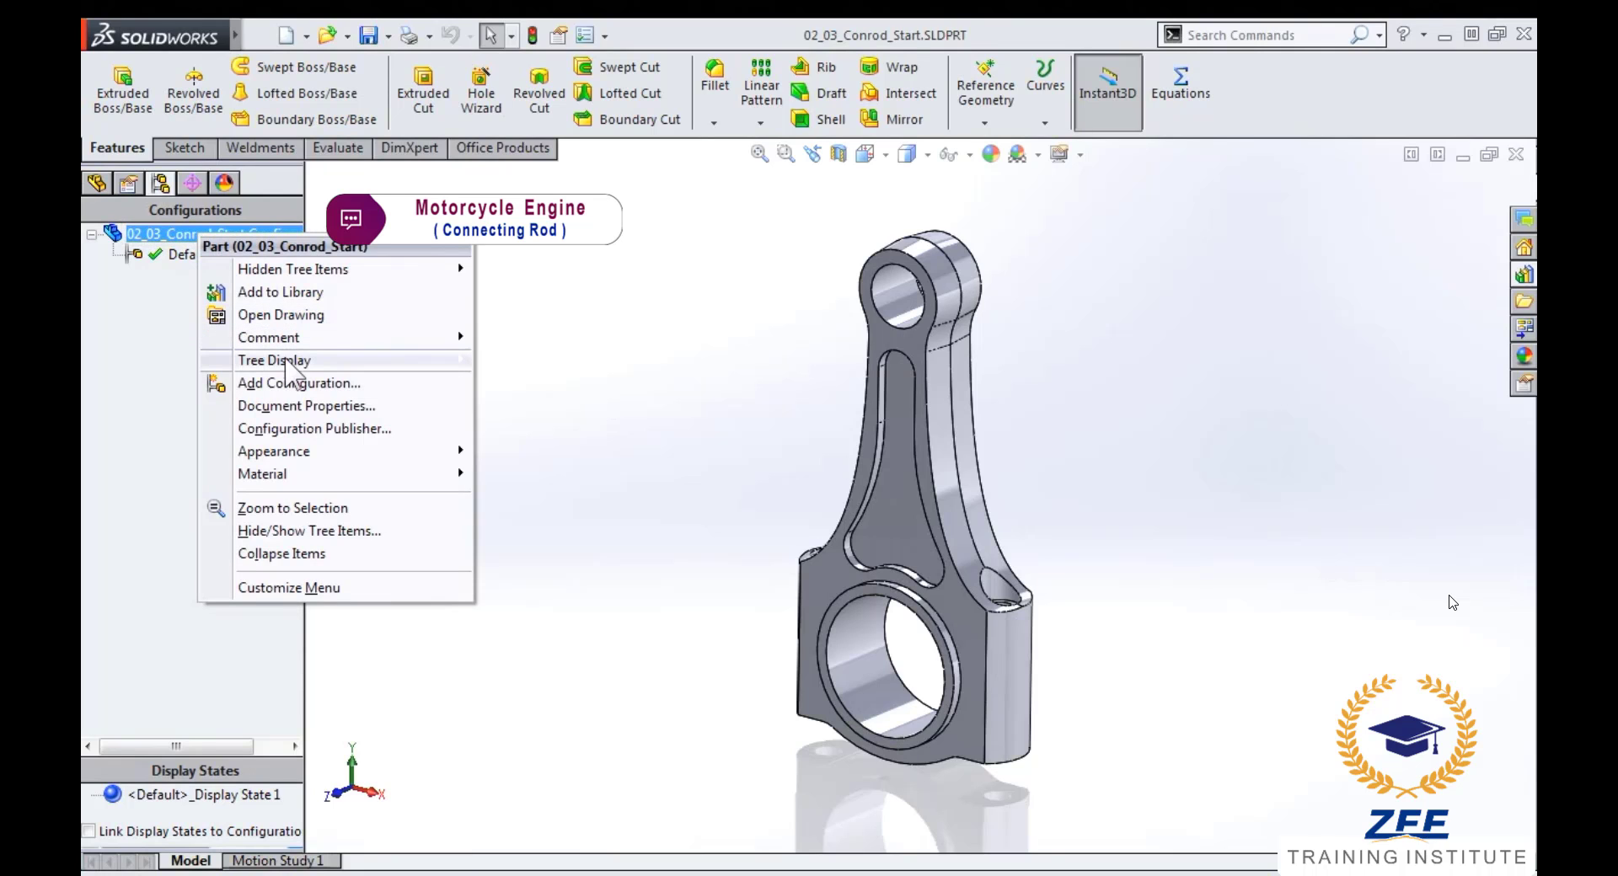
{"action": "left_click", "coordinate": [290, 385]}
{"action": "type", "text": "Conrod"}
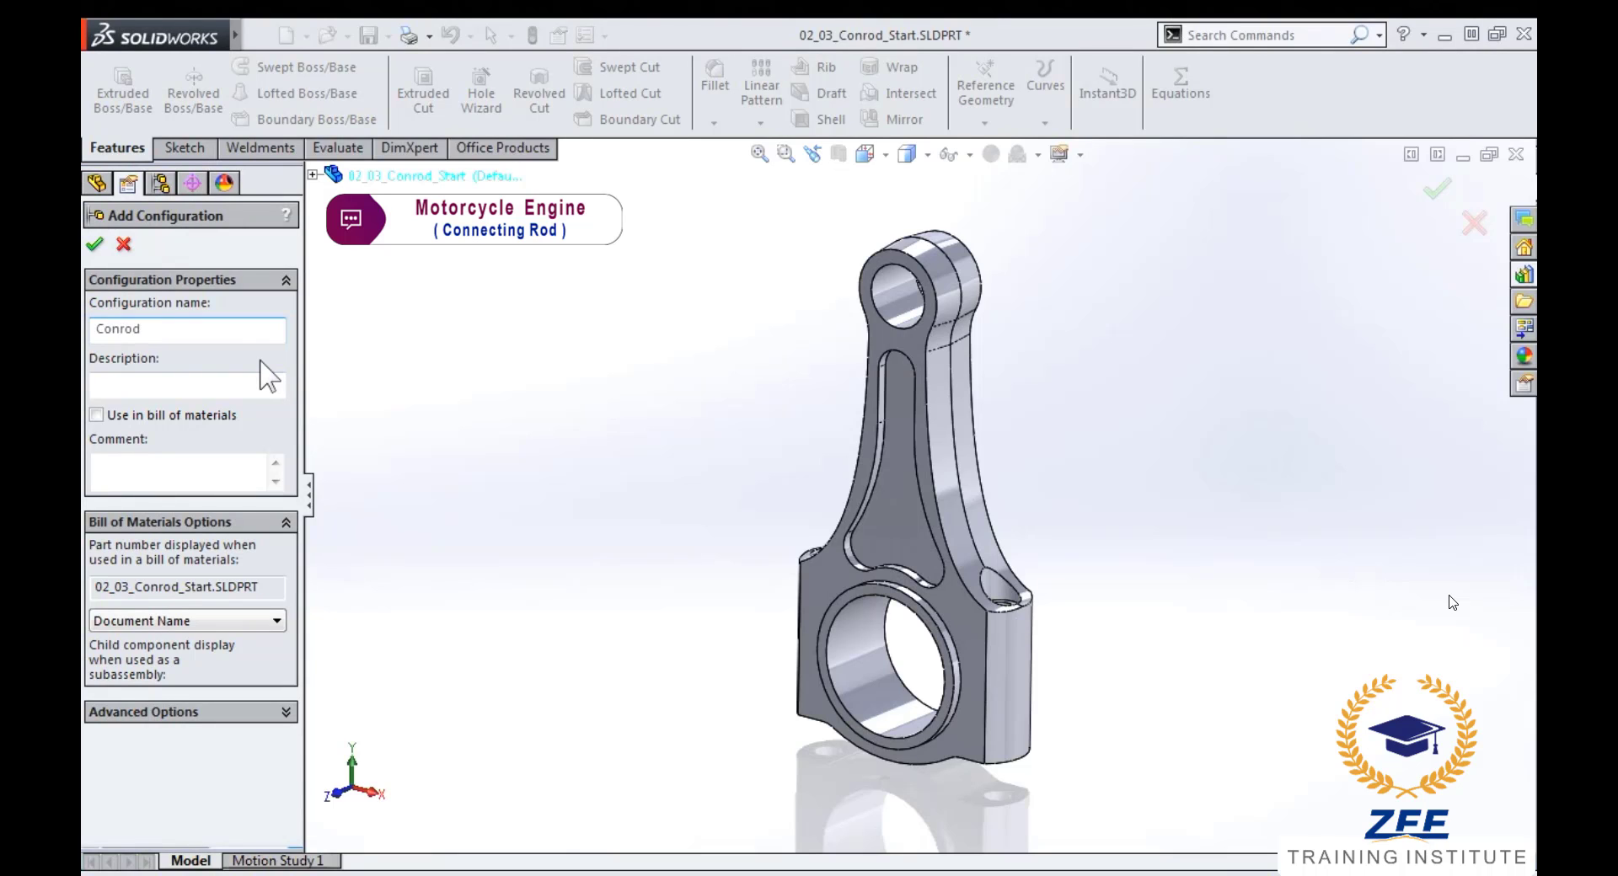
{"action": "key", "text": "Return"}
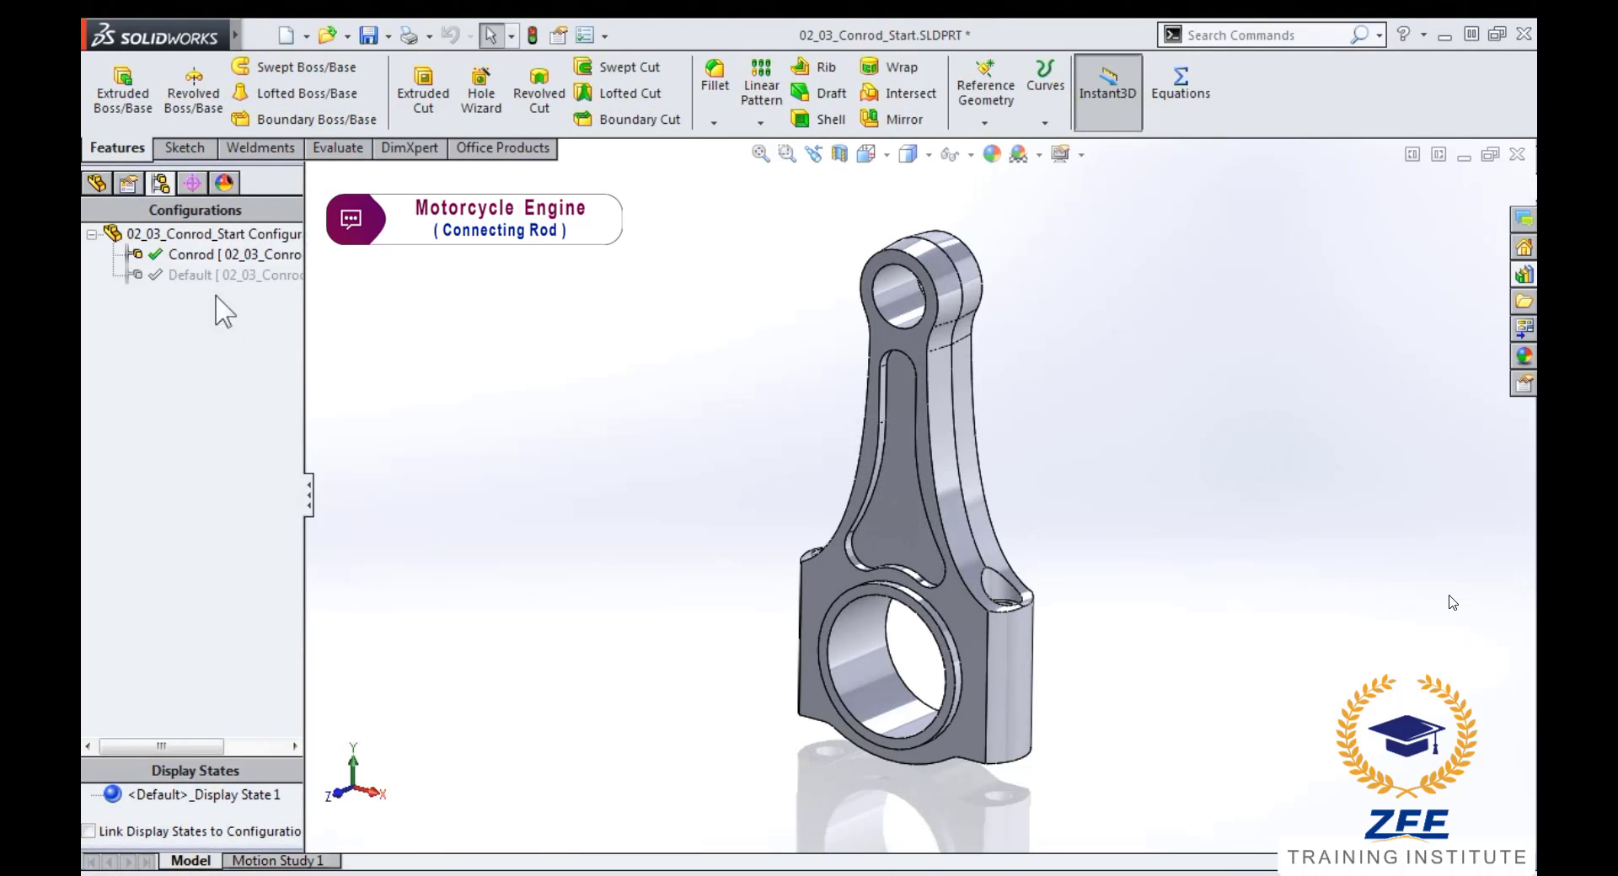
- Add a ConrodCup configuration with Suppress new features checked, then reactivate Conrod
{"action": "right_click", "coordinate": [201, 236]}
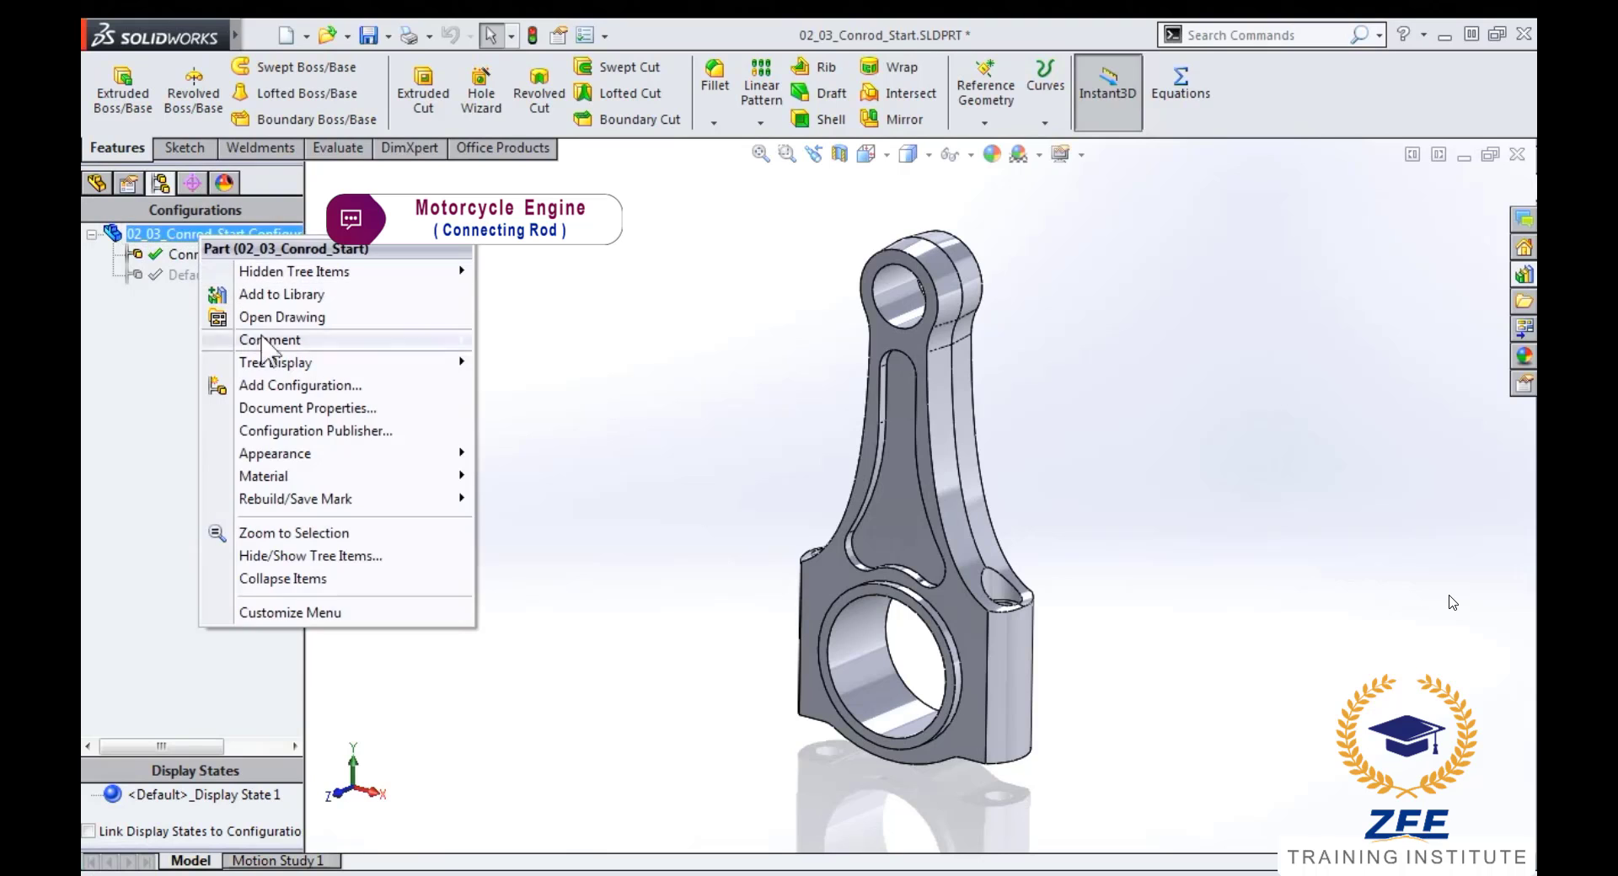
{"action": "left_click", "coordinate": [283, 385]}
{"action": "type", "text": "ConrodCup"}
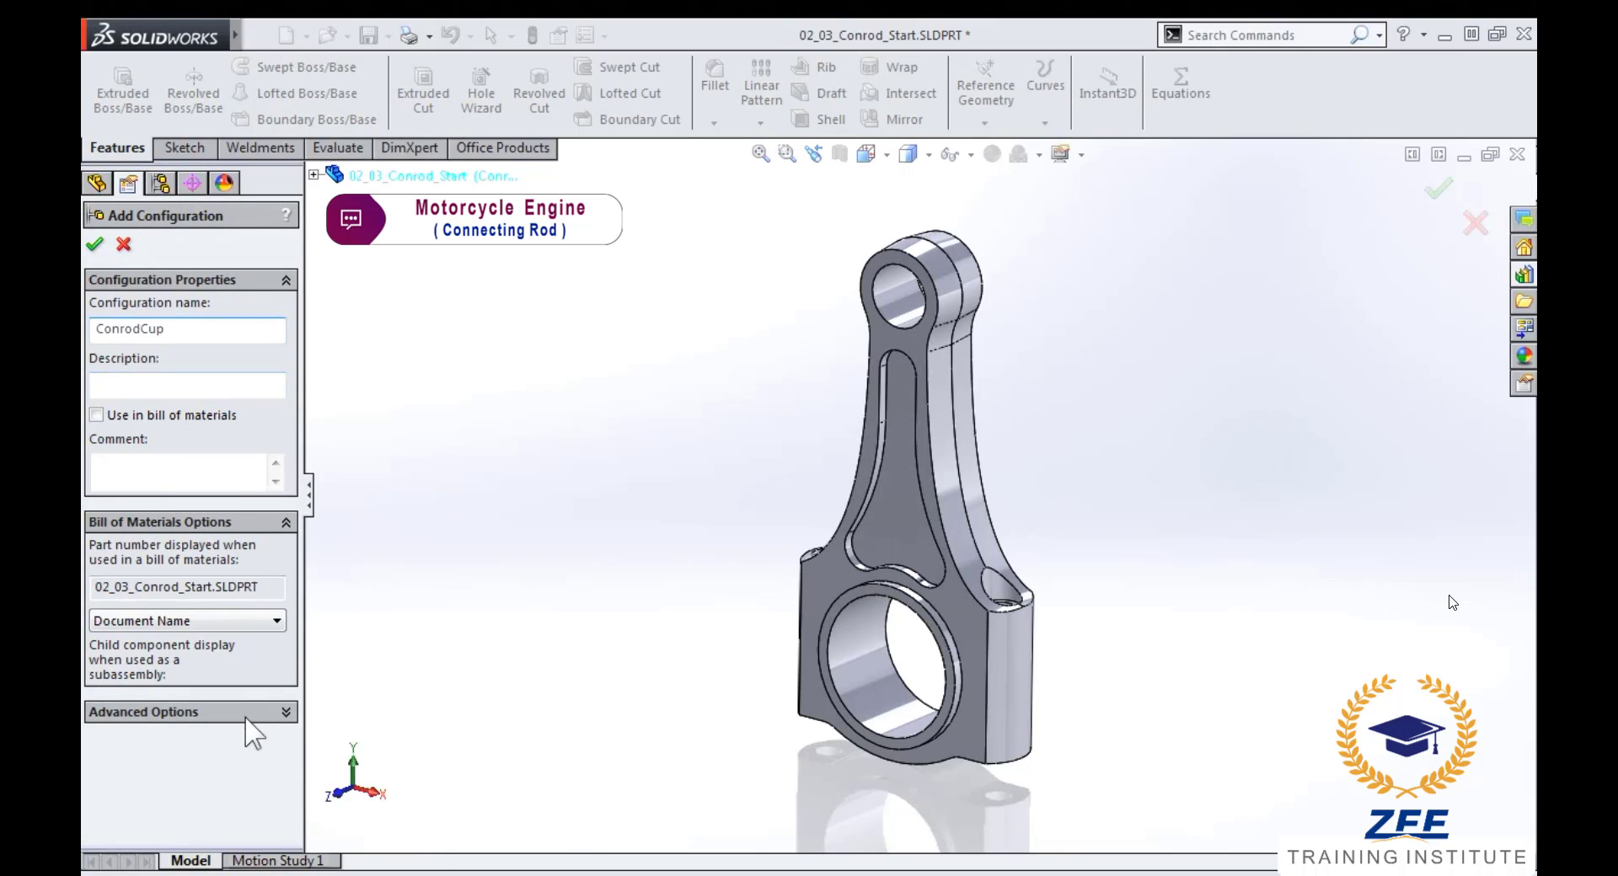
{"action": "left_click", "coordinate": [285, 712]}
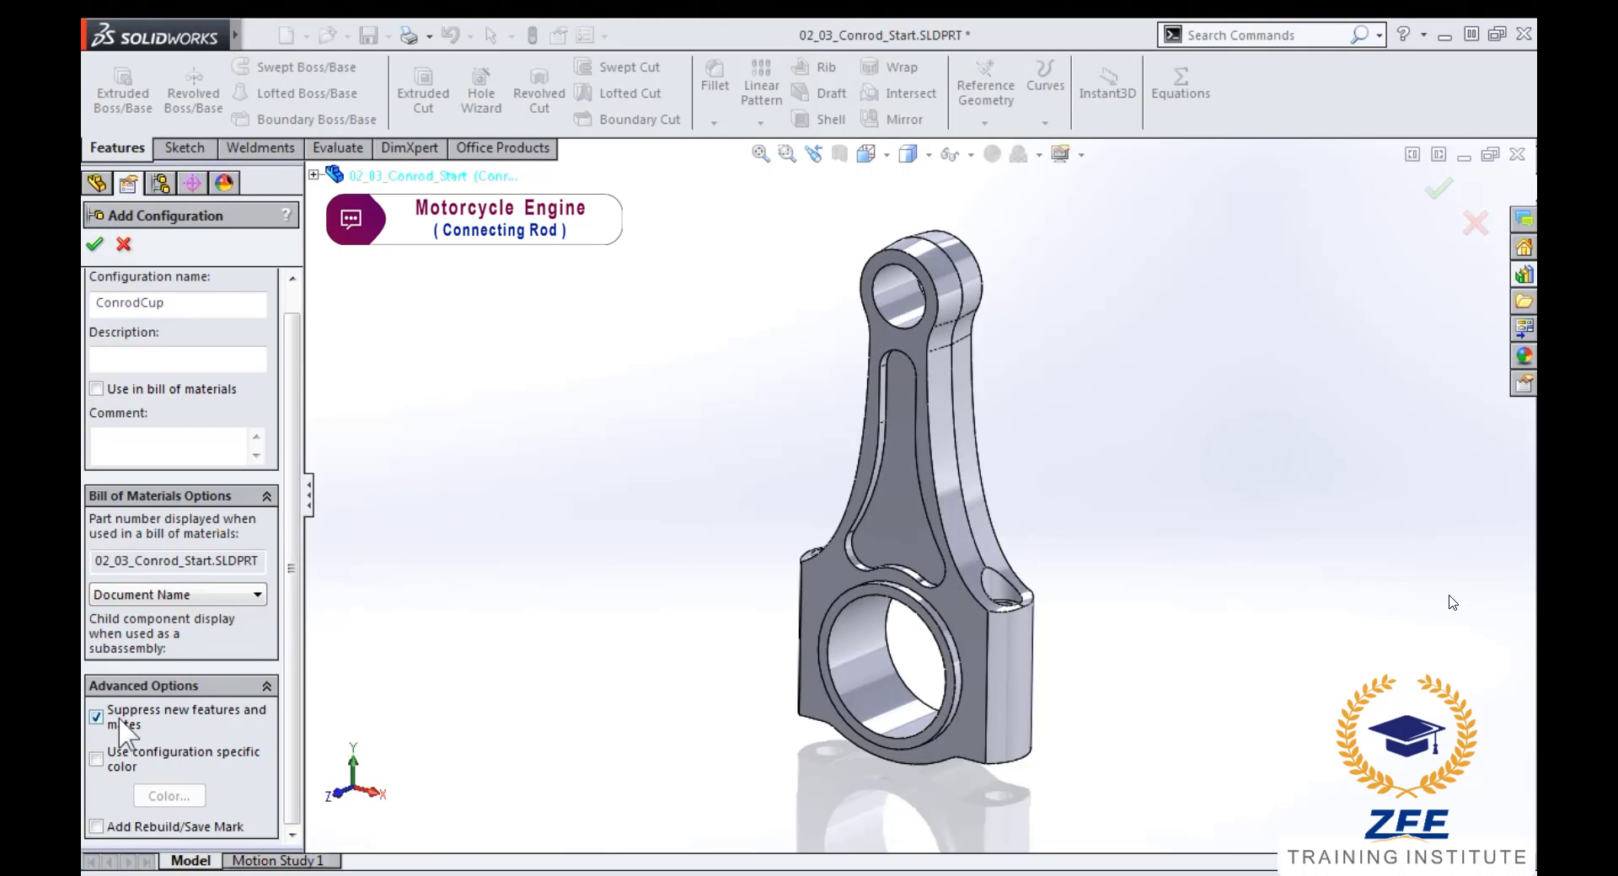
{"action": "left_click", "coordinate": [96, 246]}
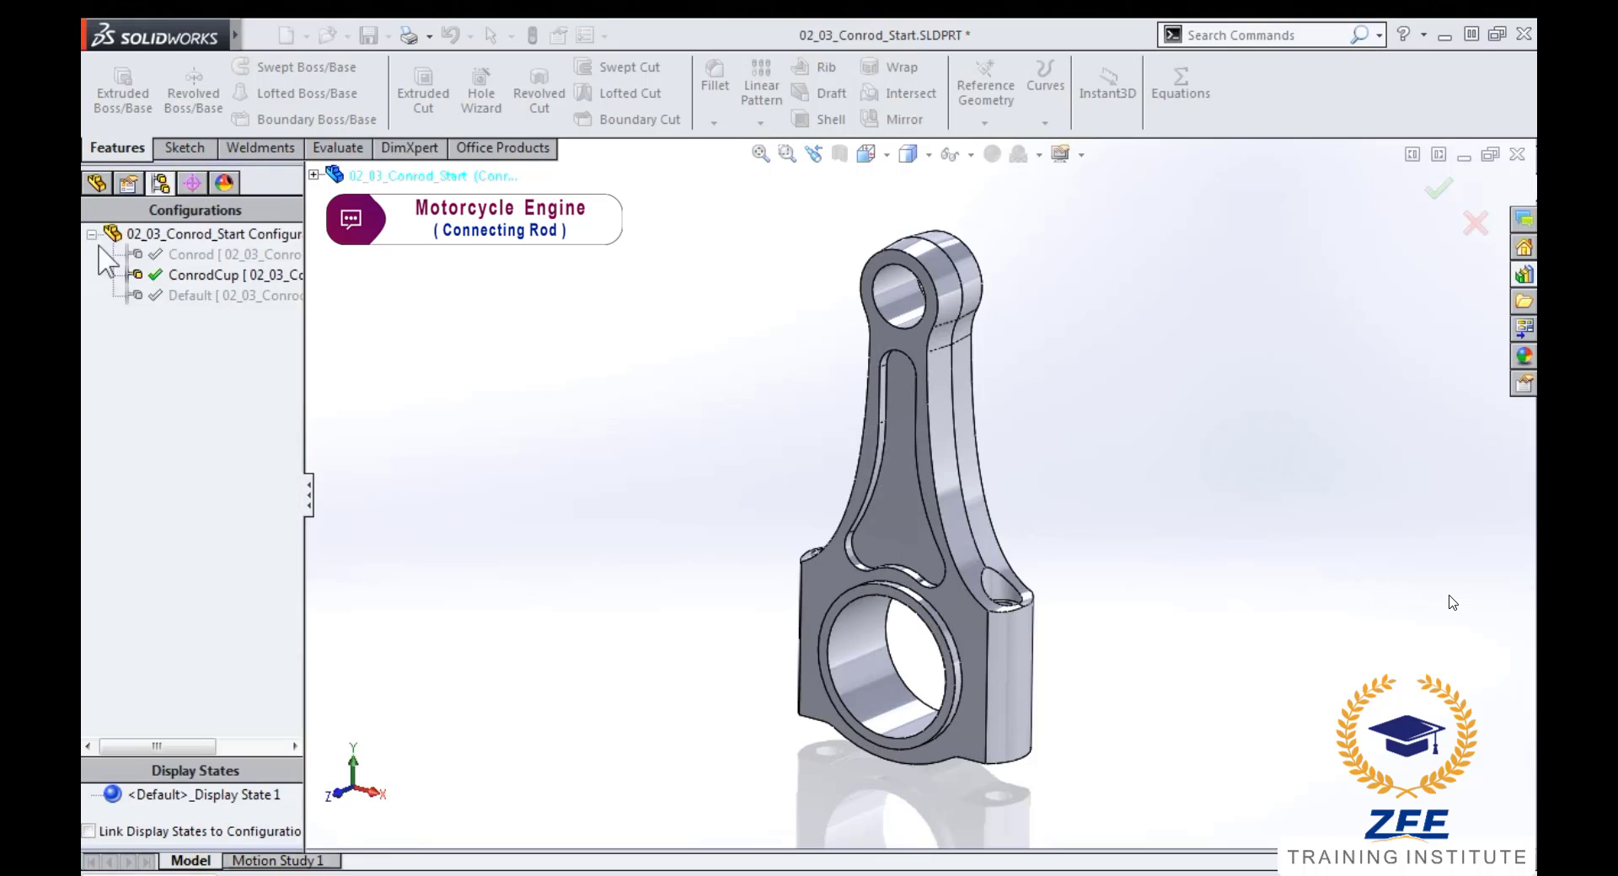
{"action": "double_click", "coordinate": [195, 275]}
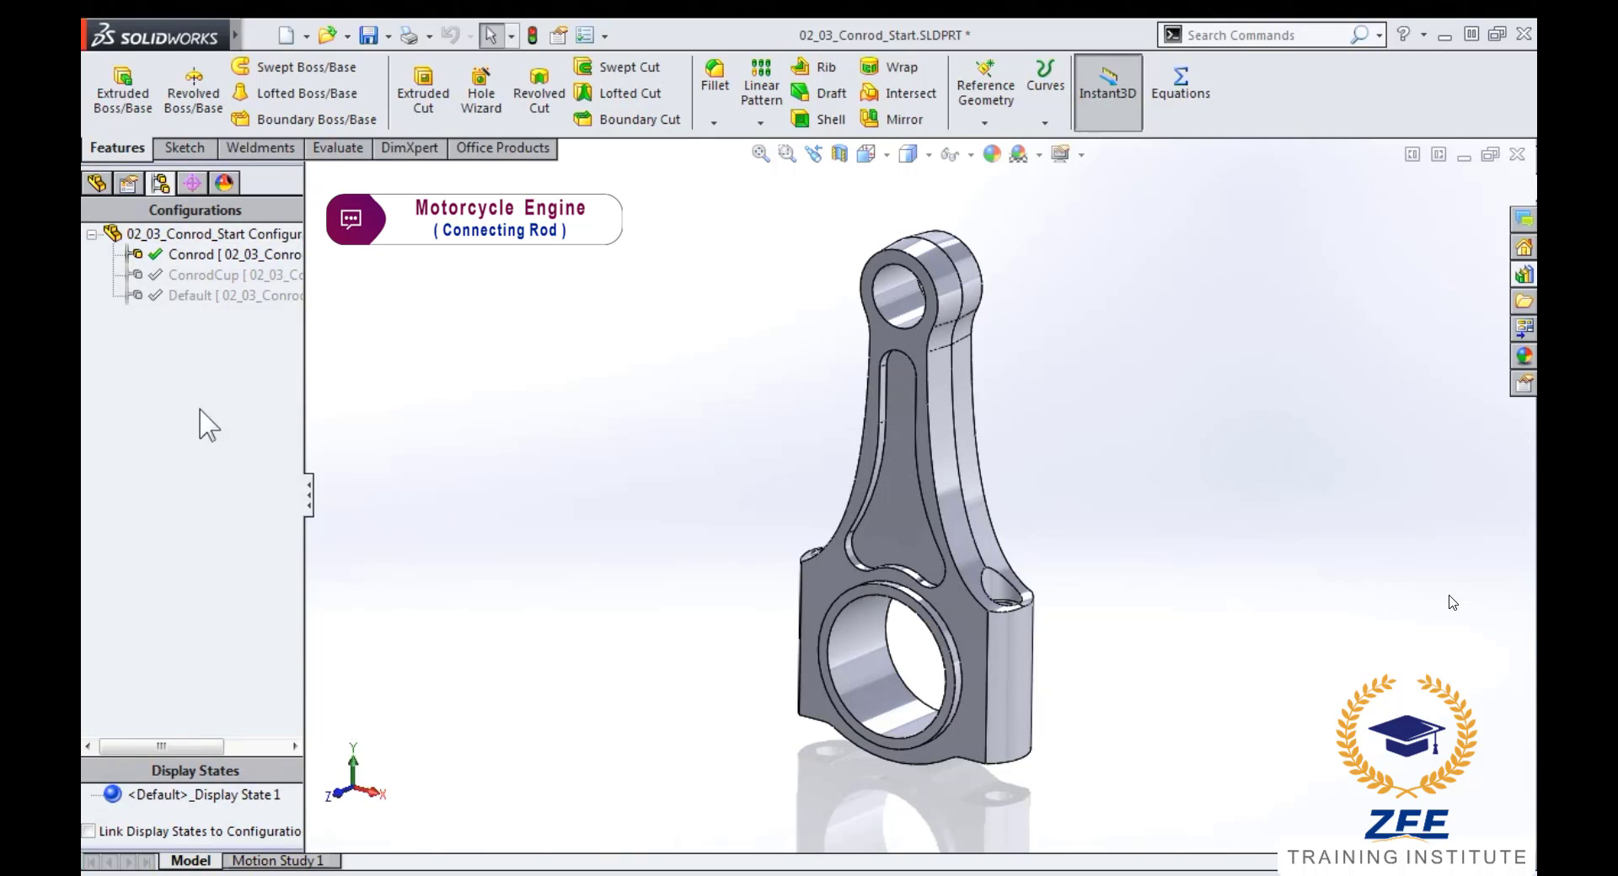
- Split the part at Top Plane into two bodies, consuming the lower cap body (Body 2)
{"action": "left_click", "coordinate": [1306, 32]}
{"action": "type", "text": "p"}
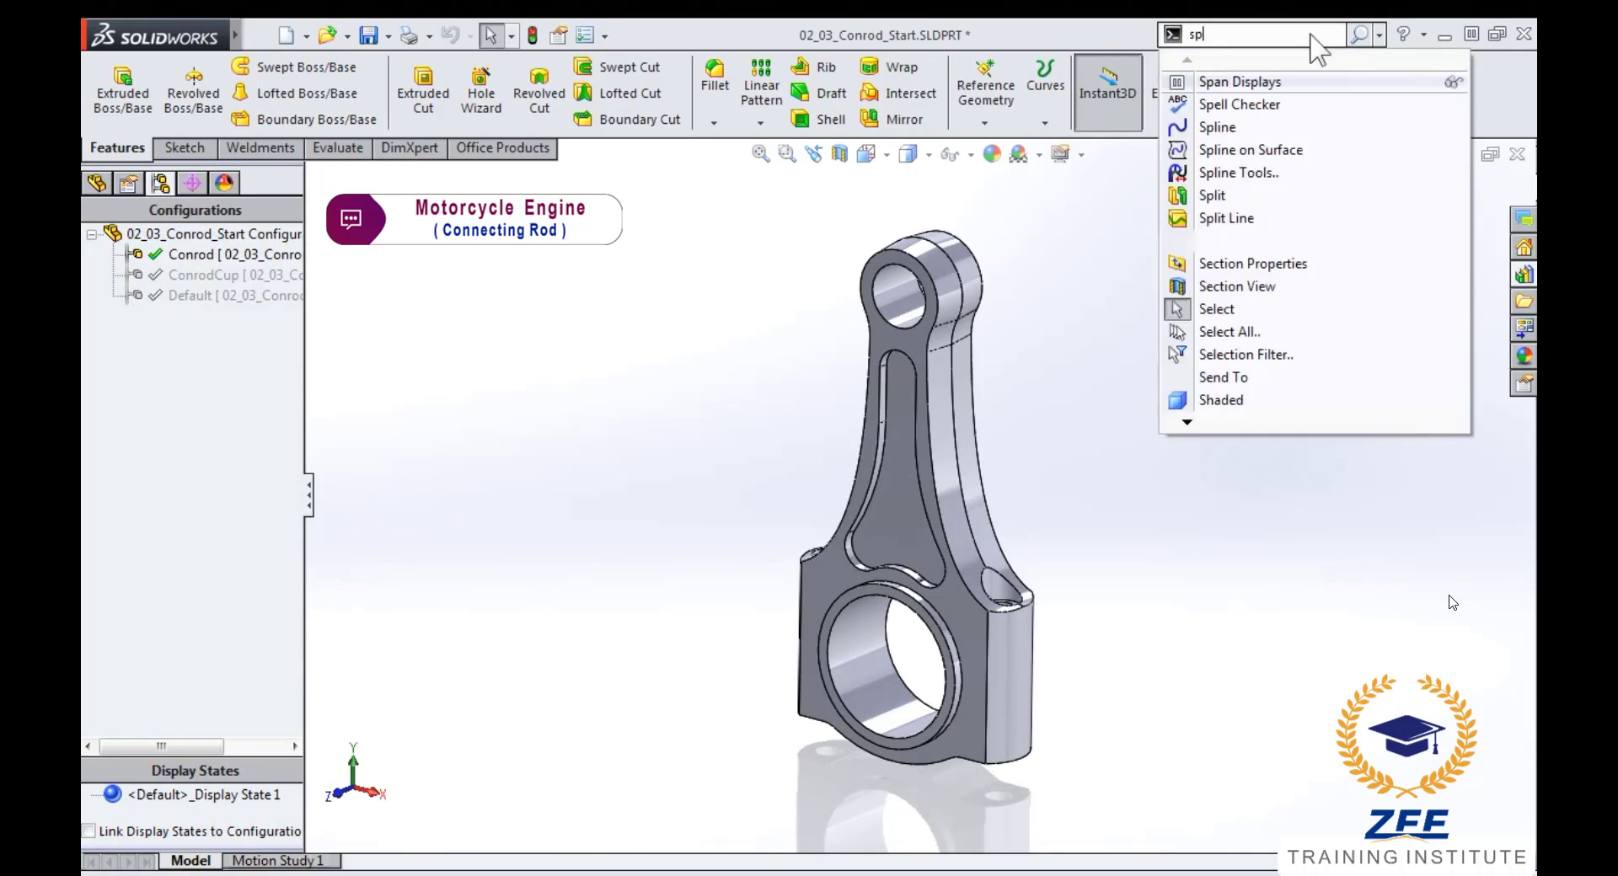
{"action": "type", "text": "lit"}
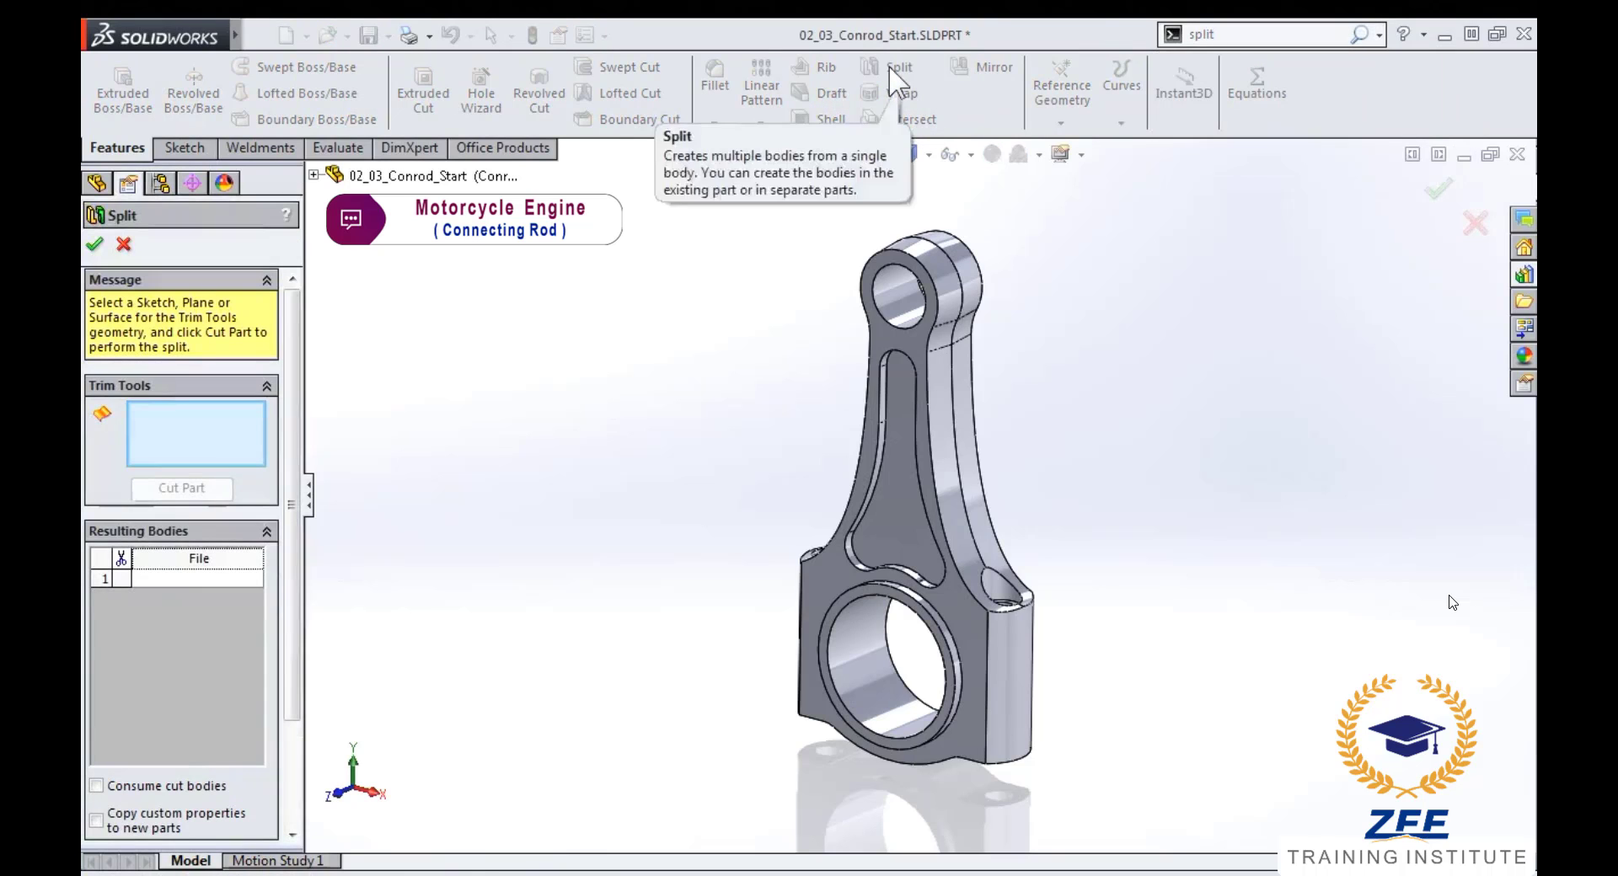
{"action": "left_click", "coordinate": [313, 175]}
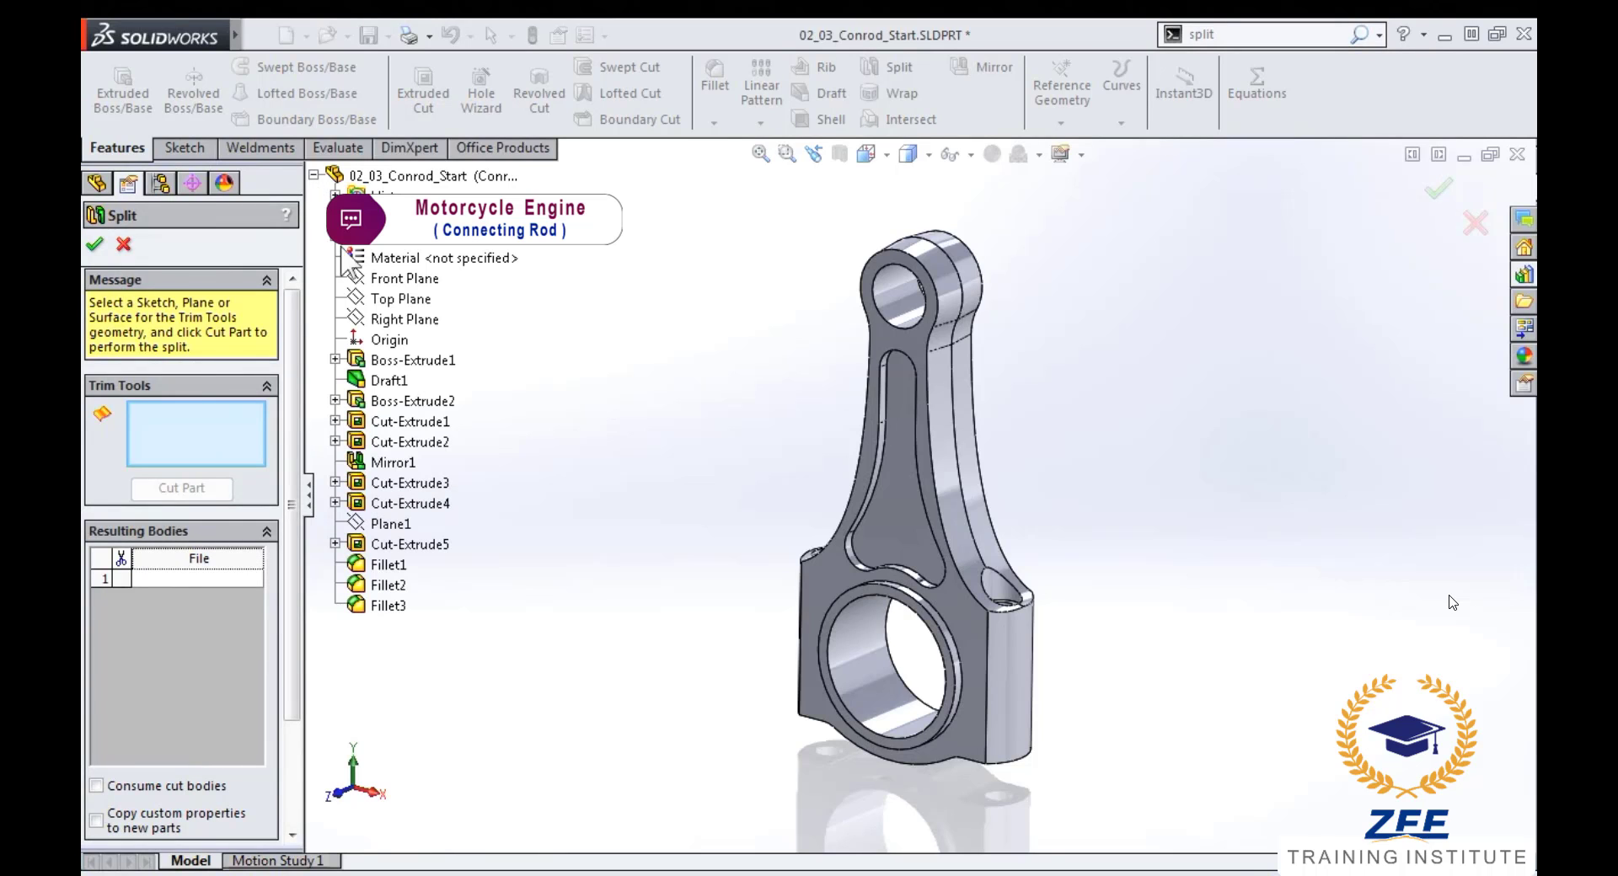
{"action": "left_click", "coordinate": [358, 302]}
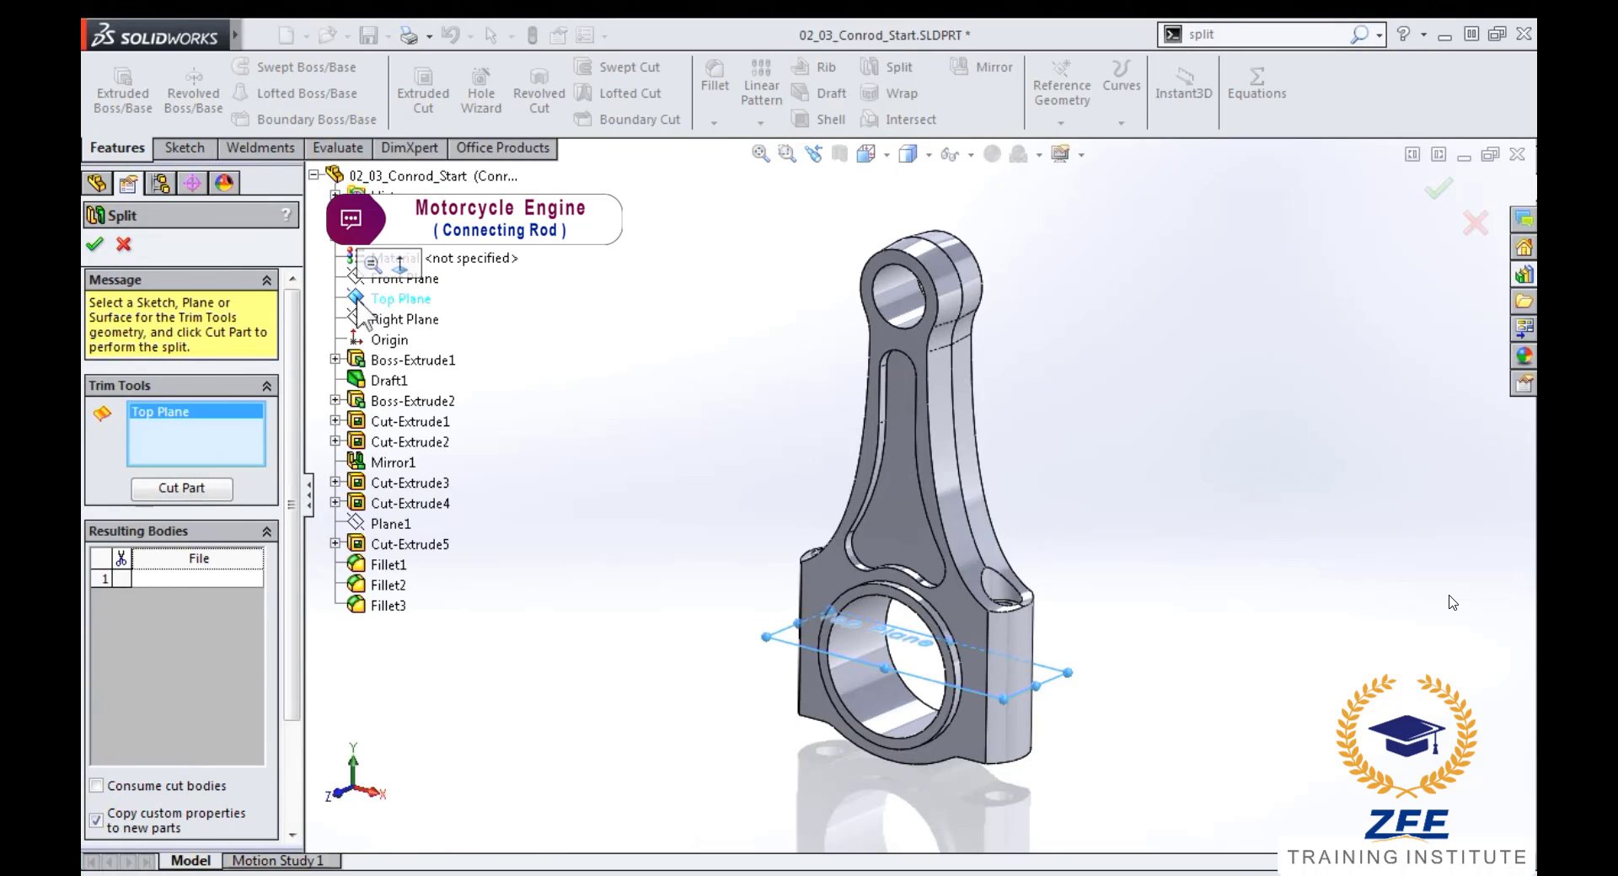
{"action": "left_click", "coordinate": [215, 492]}
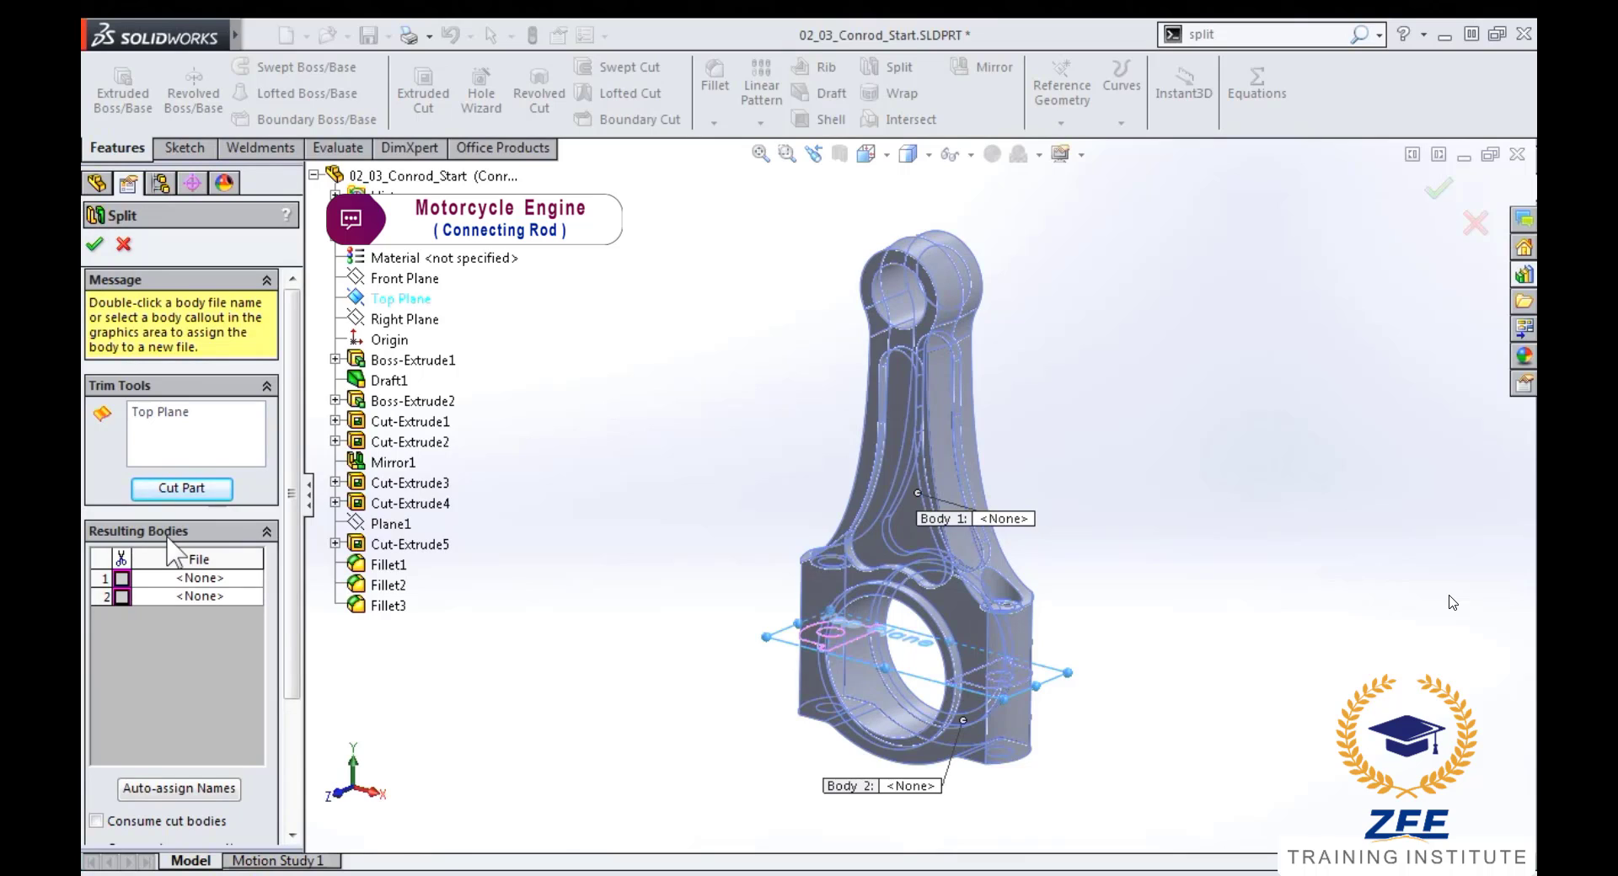
{"action": "left_click", "coordinate": [121, 597]}
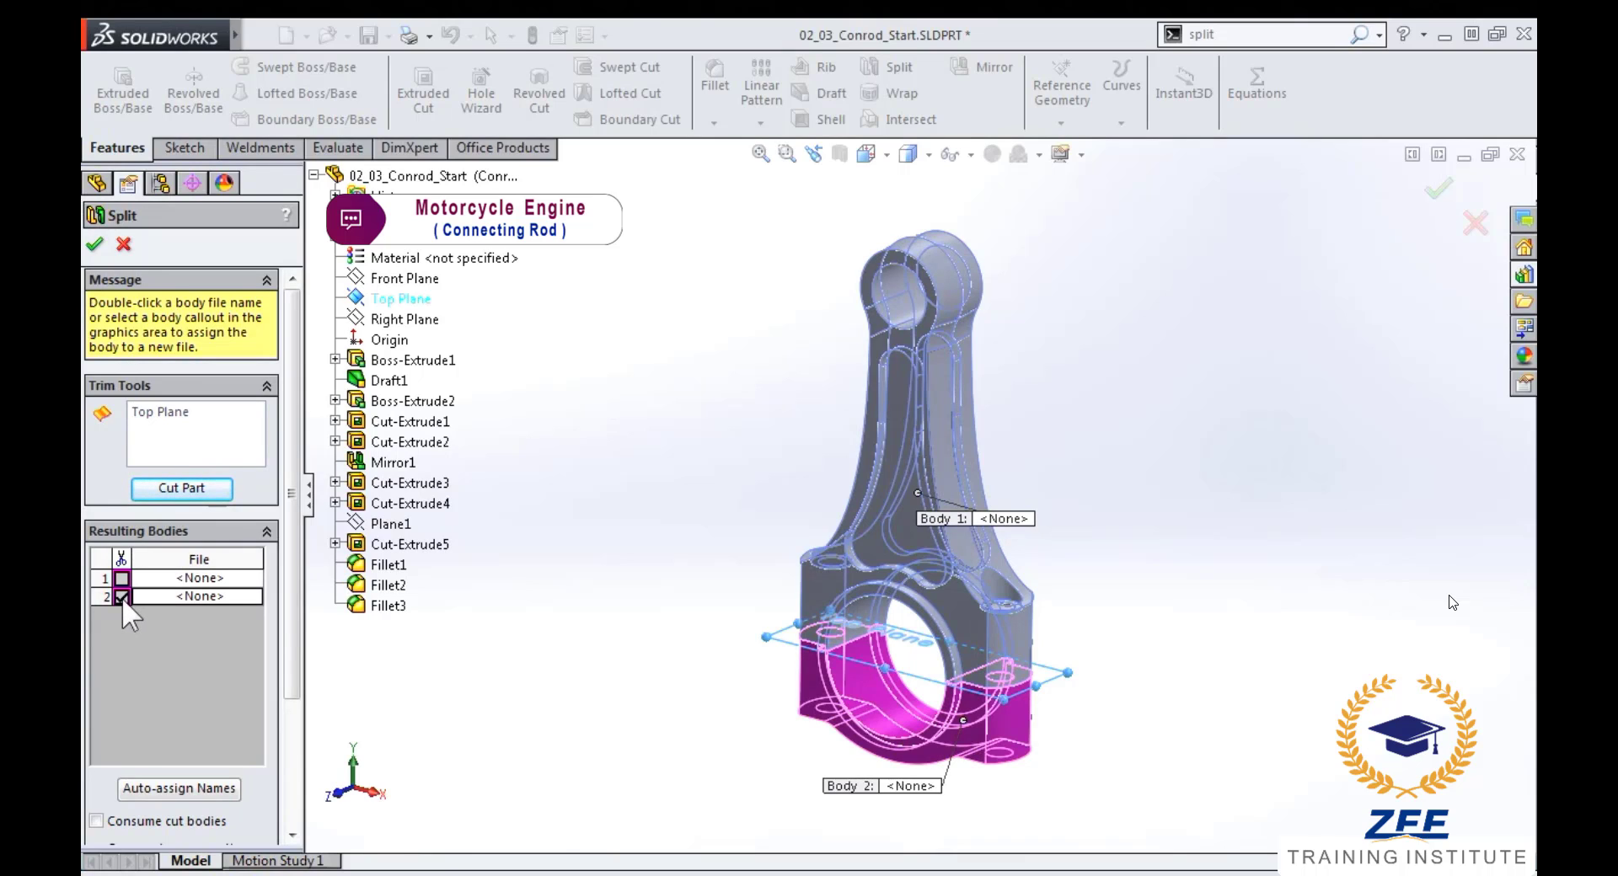
{"action": "left_click_drag", "start_coordinate": [294, 690], "coordinate": [297, 809]}
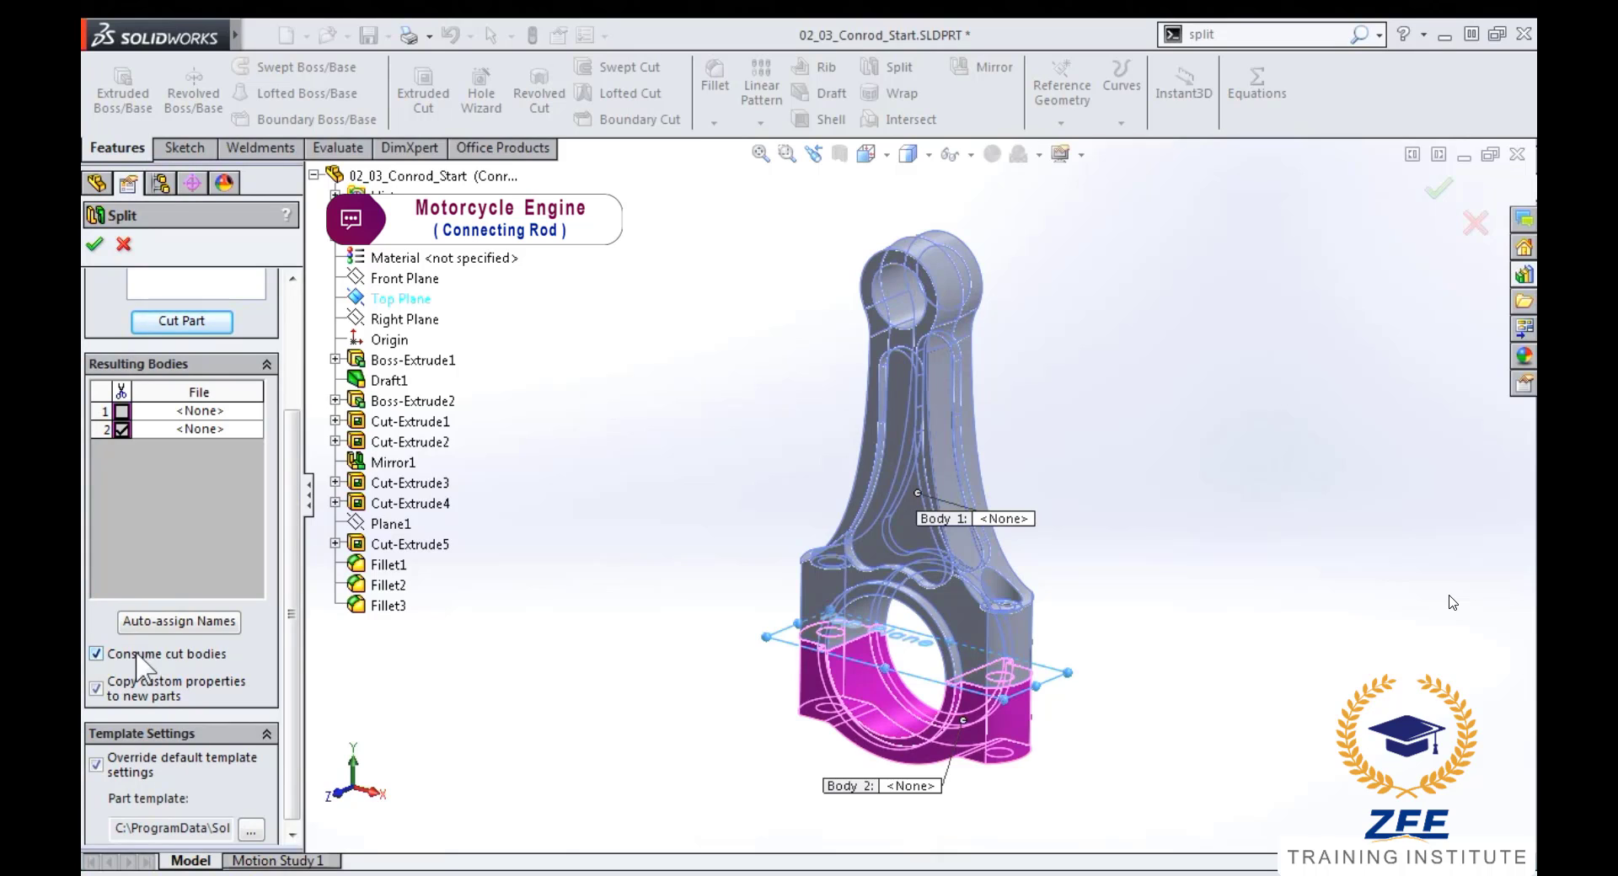
{"action": "left_click", "coordinate": [94, 244]}
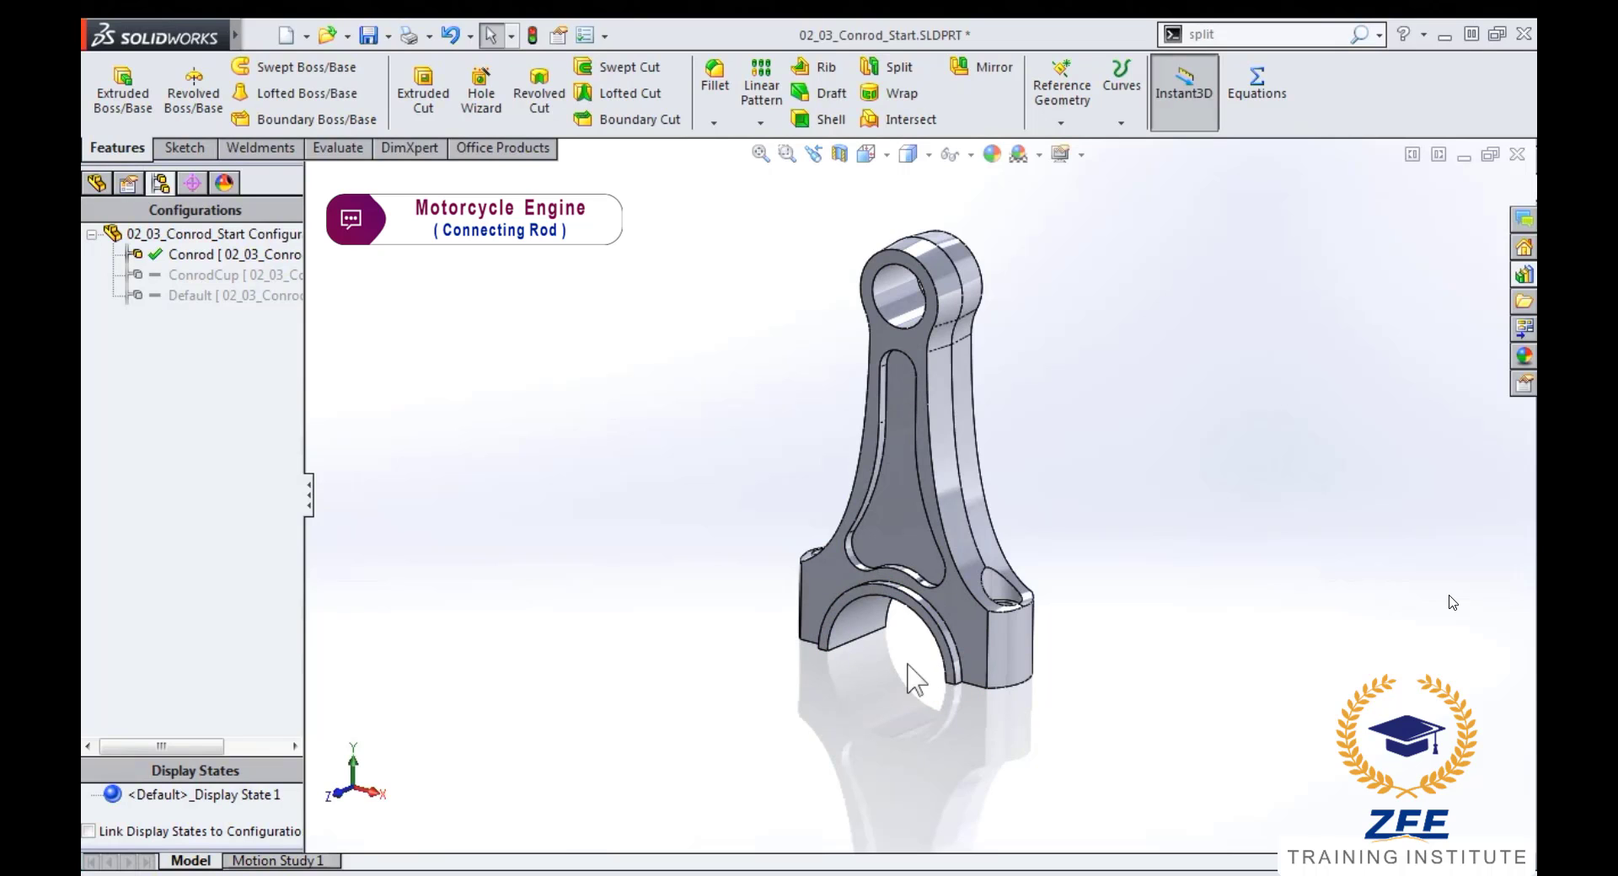
- In ConrodCup, split the part at Top Plane and consume the upper rod body (Body 1)
{"action": "double_click", "coordinate": [209, 274]}
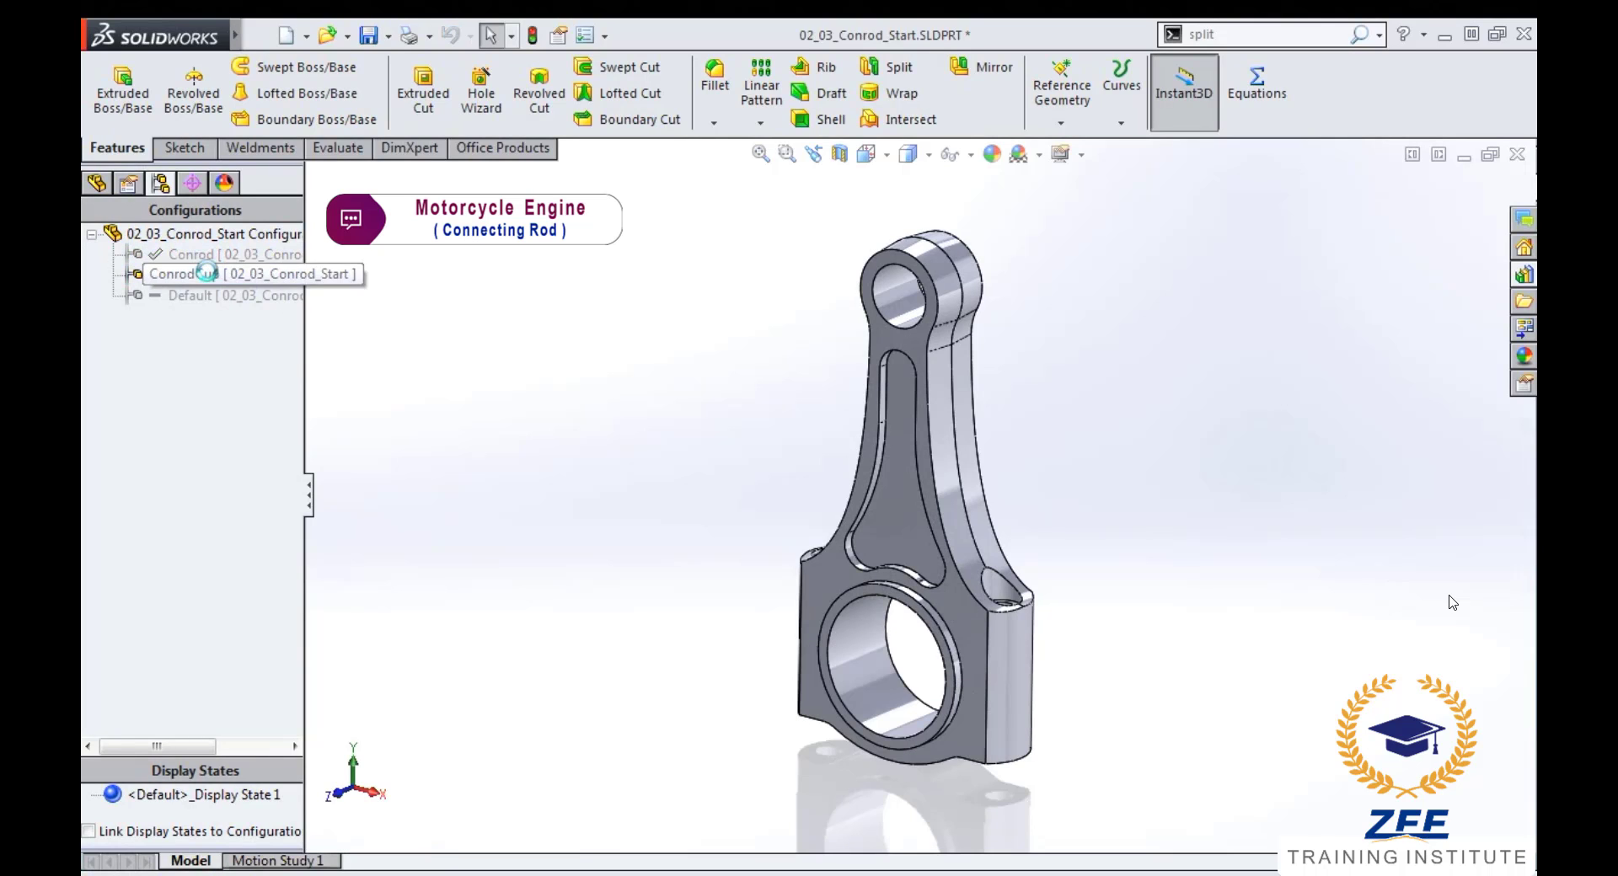
{"action": "left_click", "coordinate": [889, 67]}
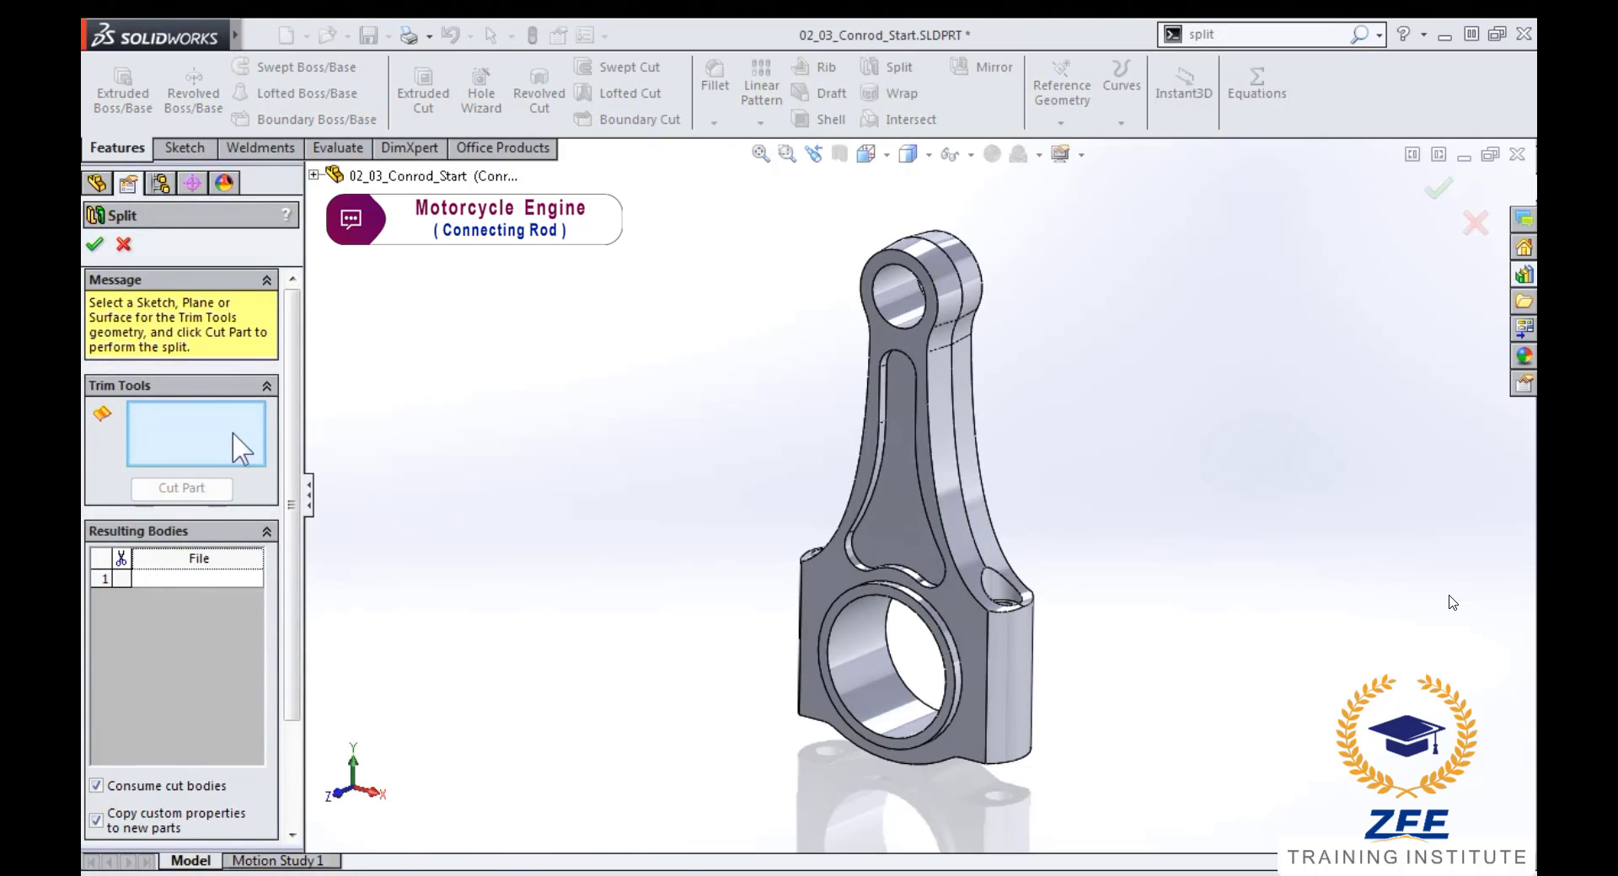
{"action": "left_click", "coordinate": [314, 176]}
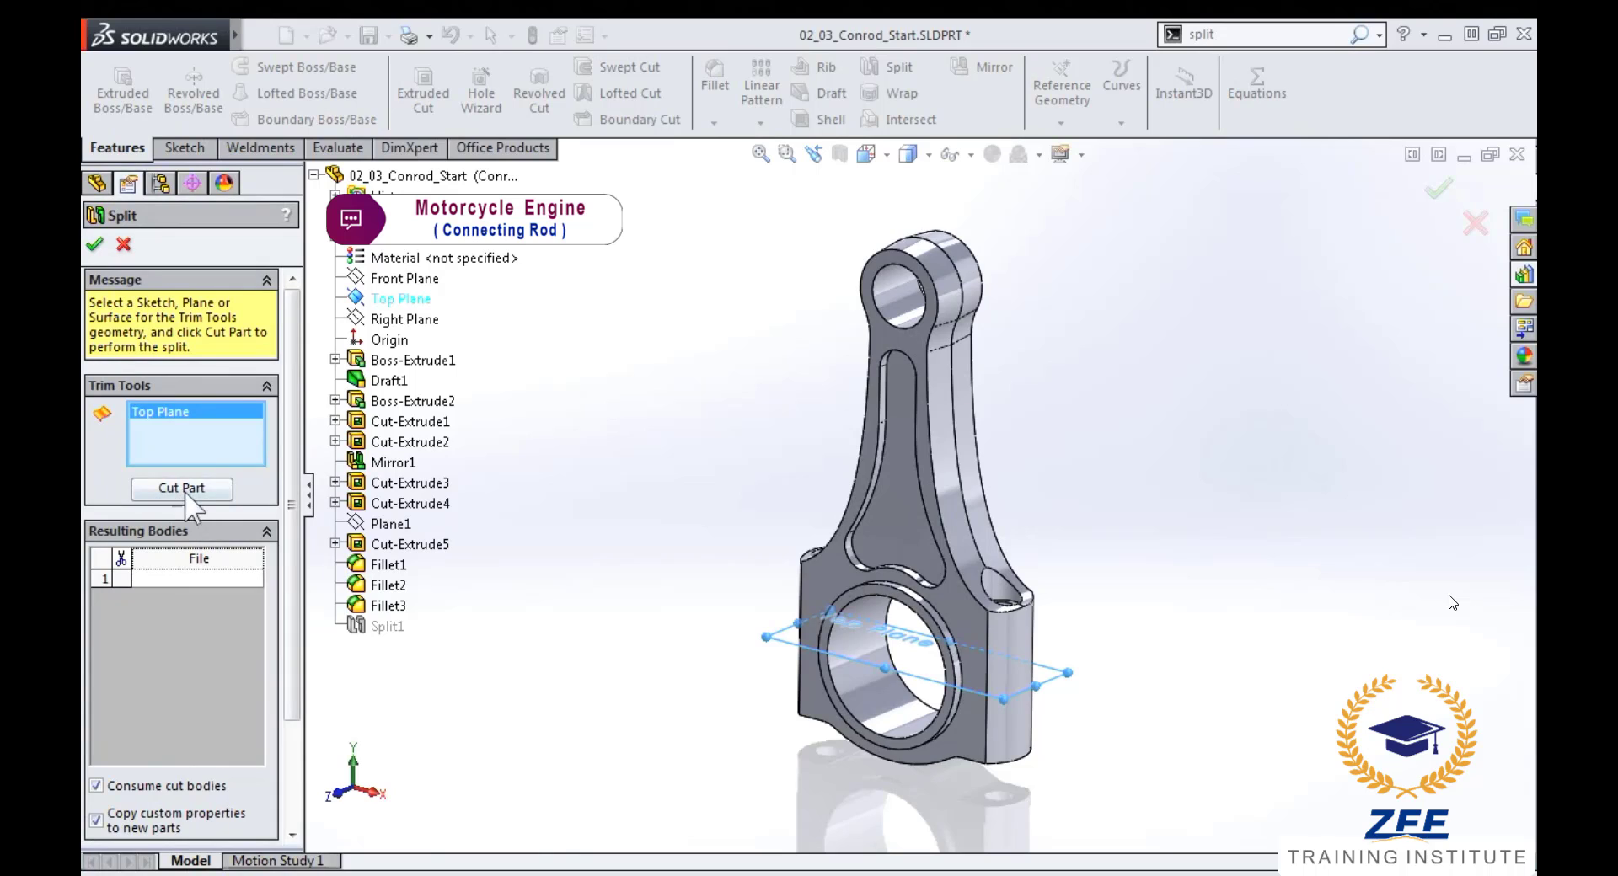
{"action": "left_click", "coordinate": [181, 488]}
{"action": "left_click", "coordinate": [121, 579]}
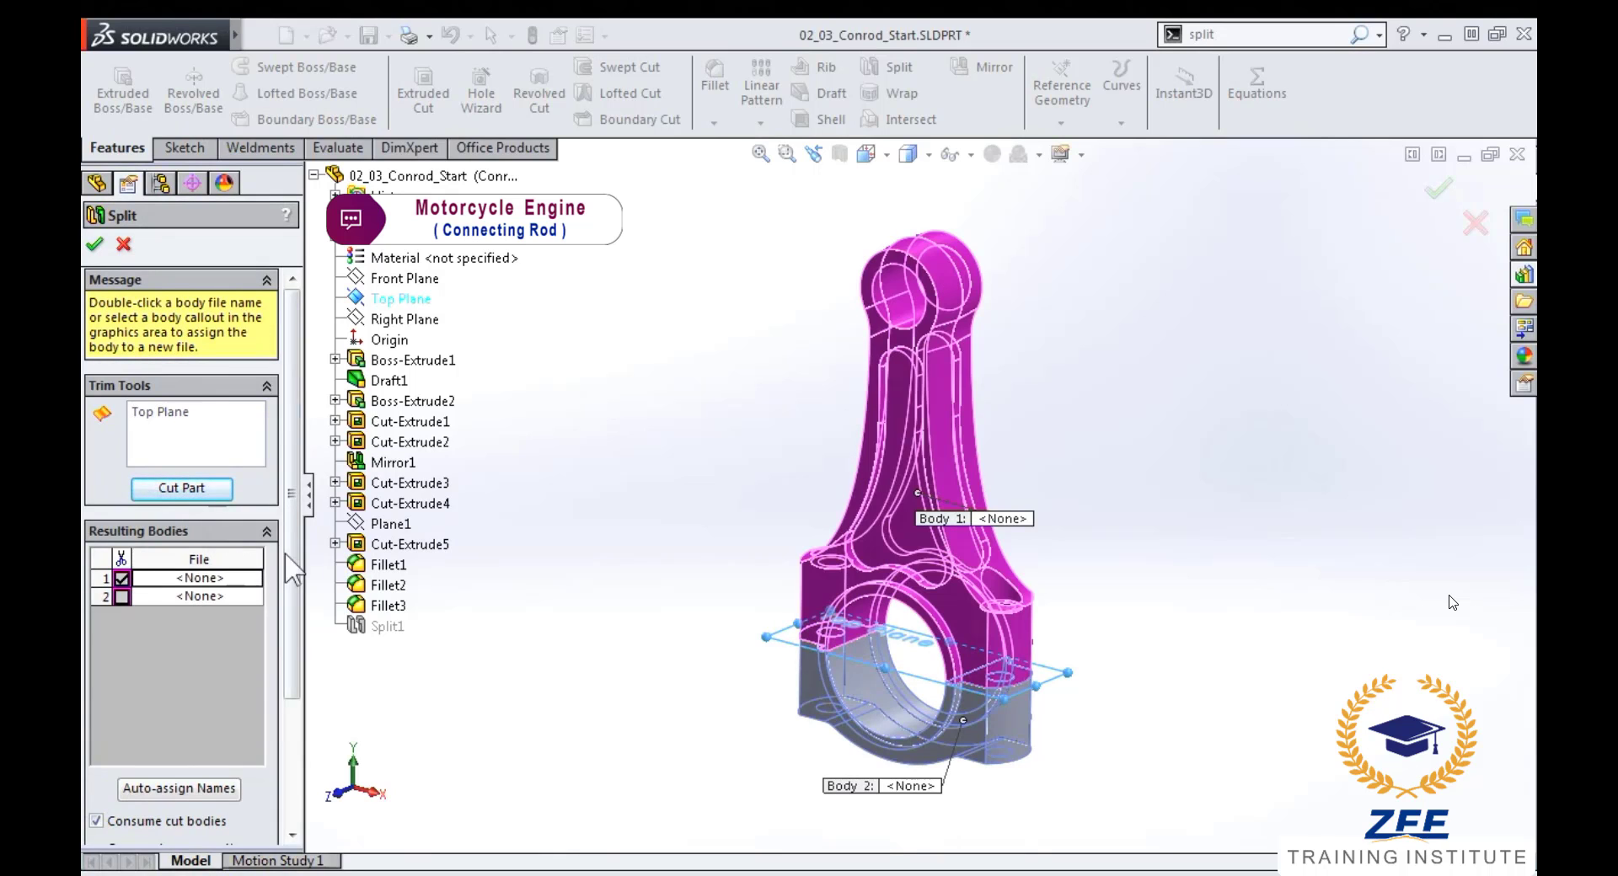
{"action": "scroll", "coordinate": [156, 337], "scroll_direction": "down", "scroll_amount": 2}
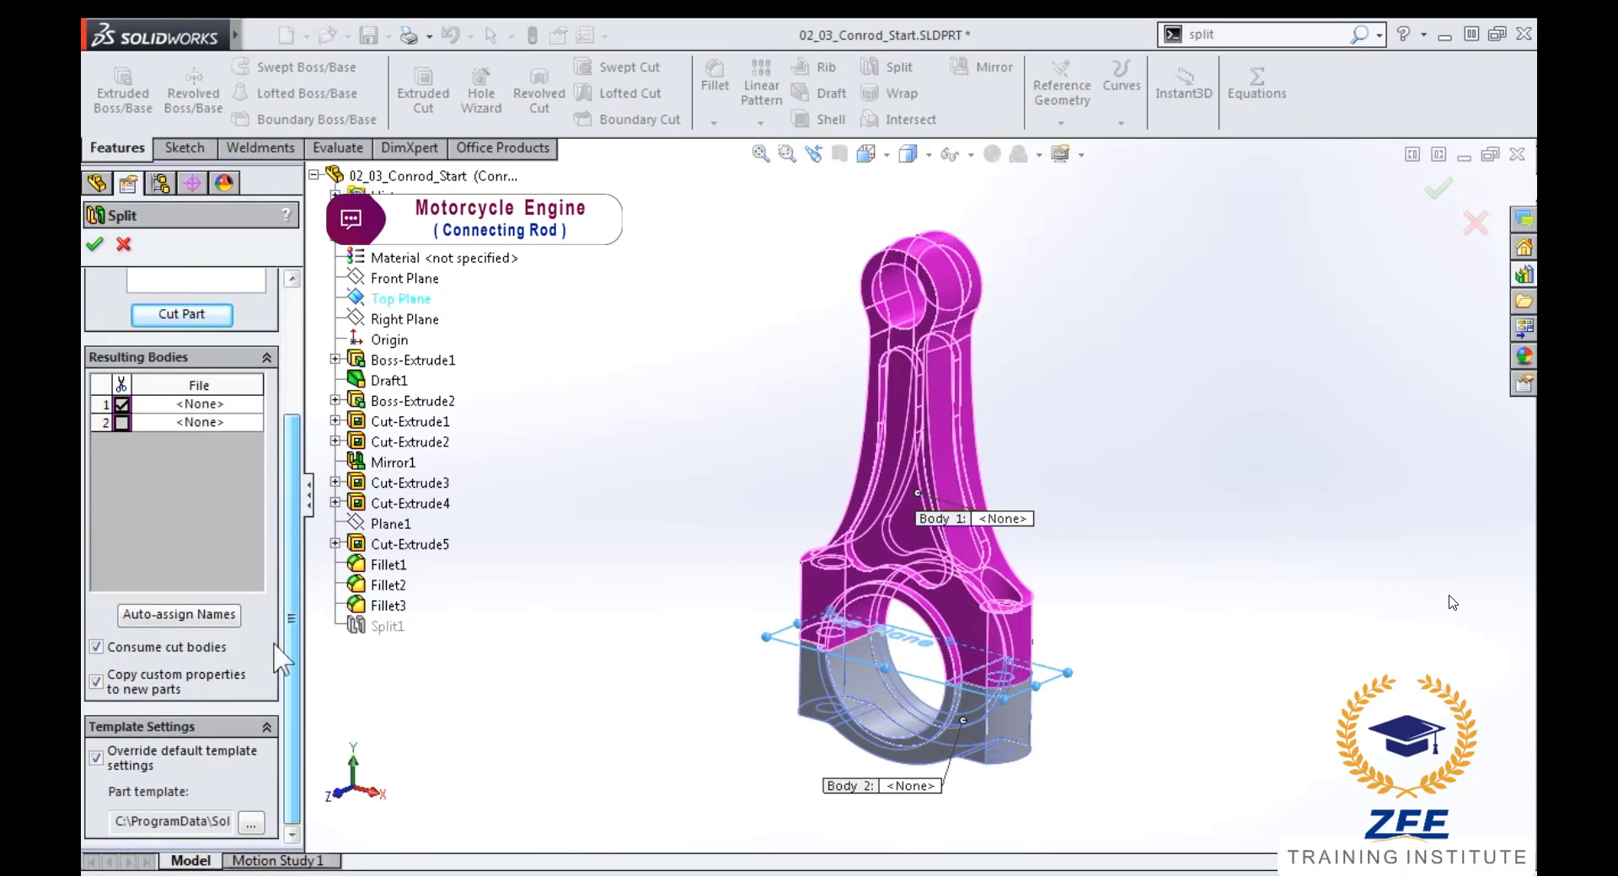
{"action": "left_click", "coordinate": [95, 246]}
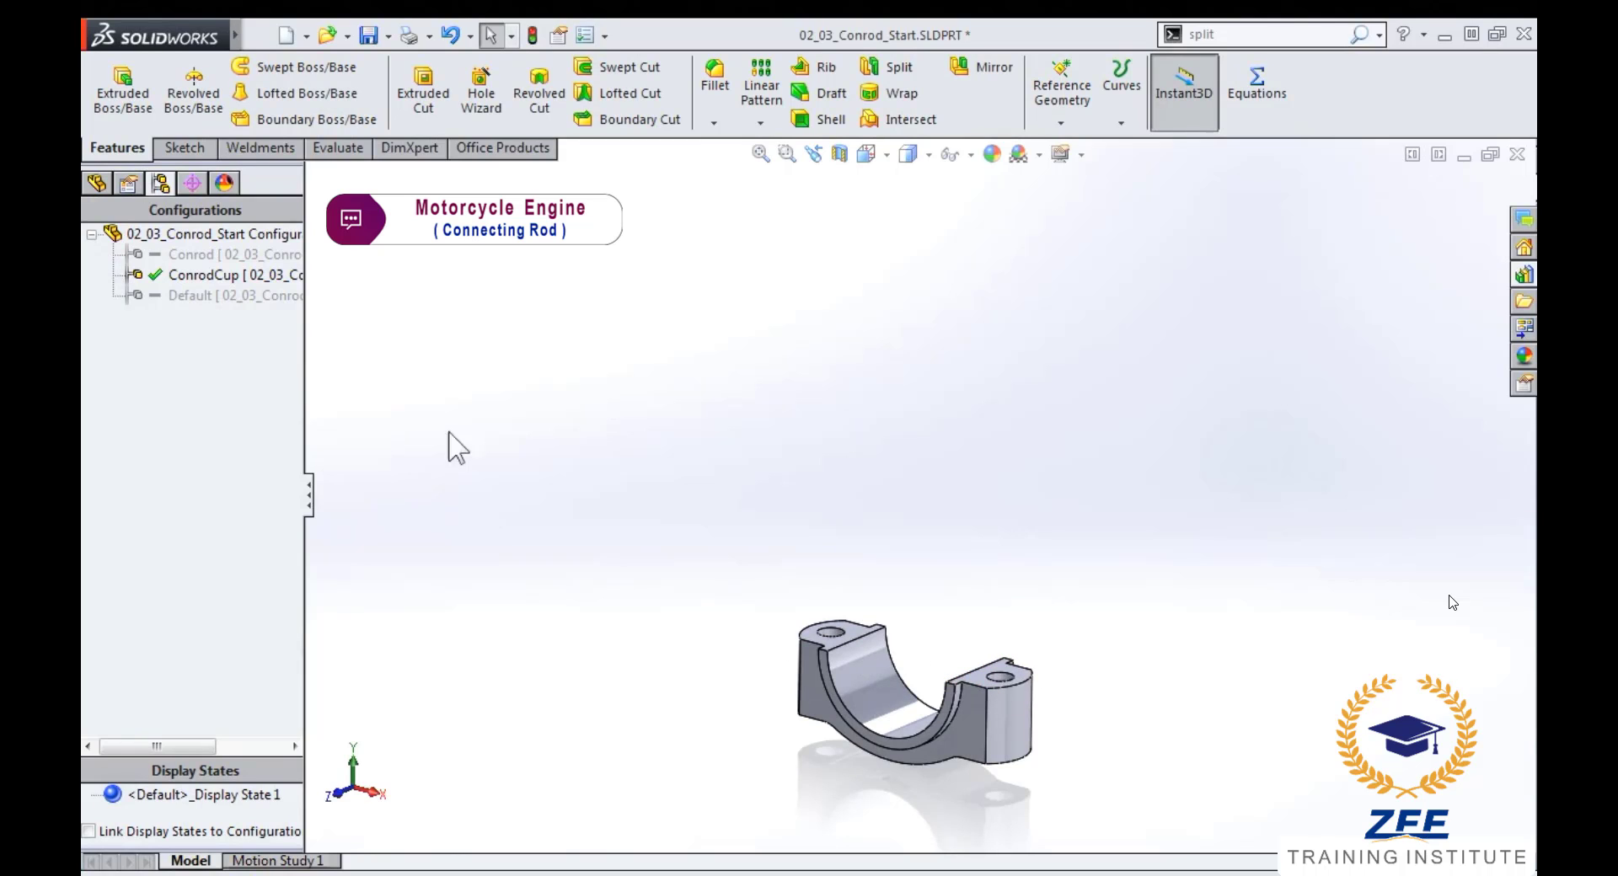
- Switch through Conrod, ConrodCup and Default configurations and check Split1/Split2 in the feature tree
{"action": "double_click", "coordinate": [209, 253]}
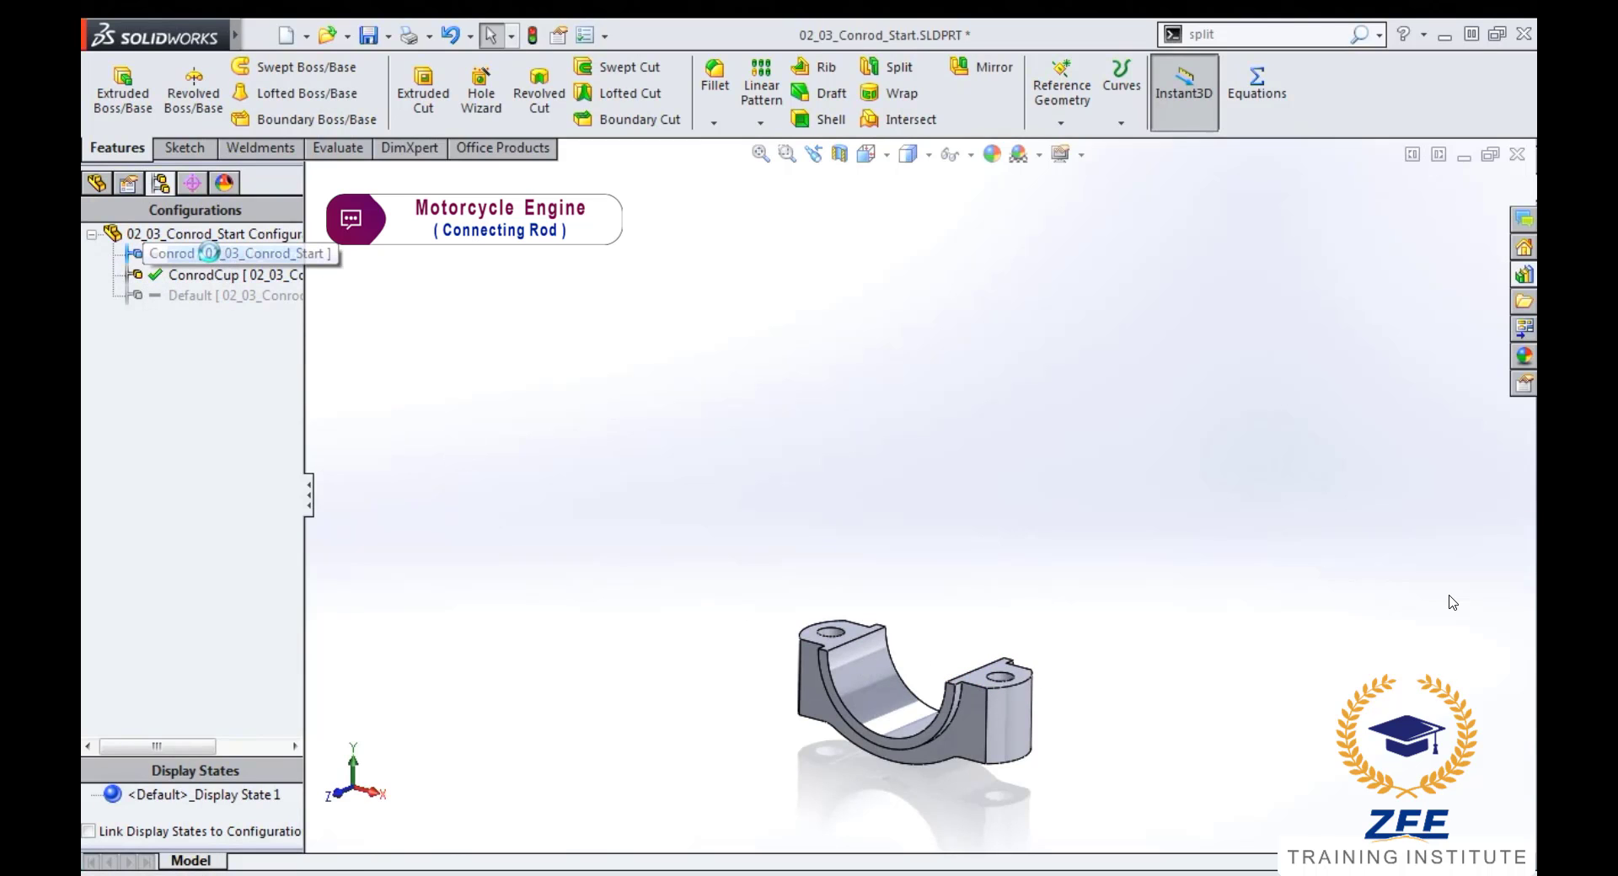
{"action": "double_click", "coordinate": [183, 276]}
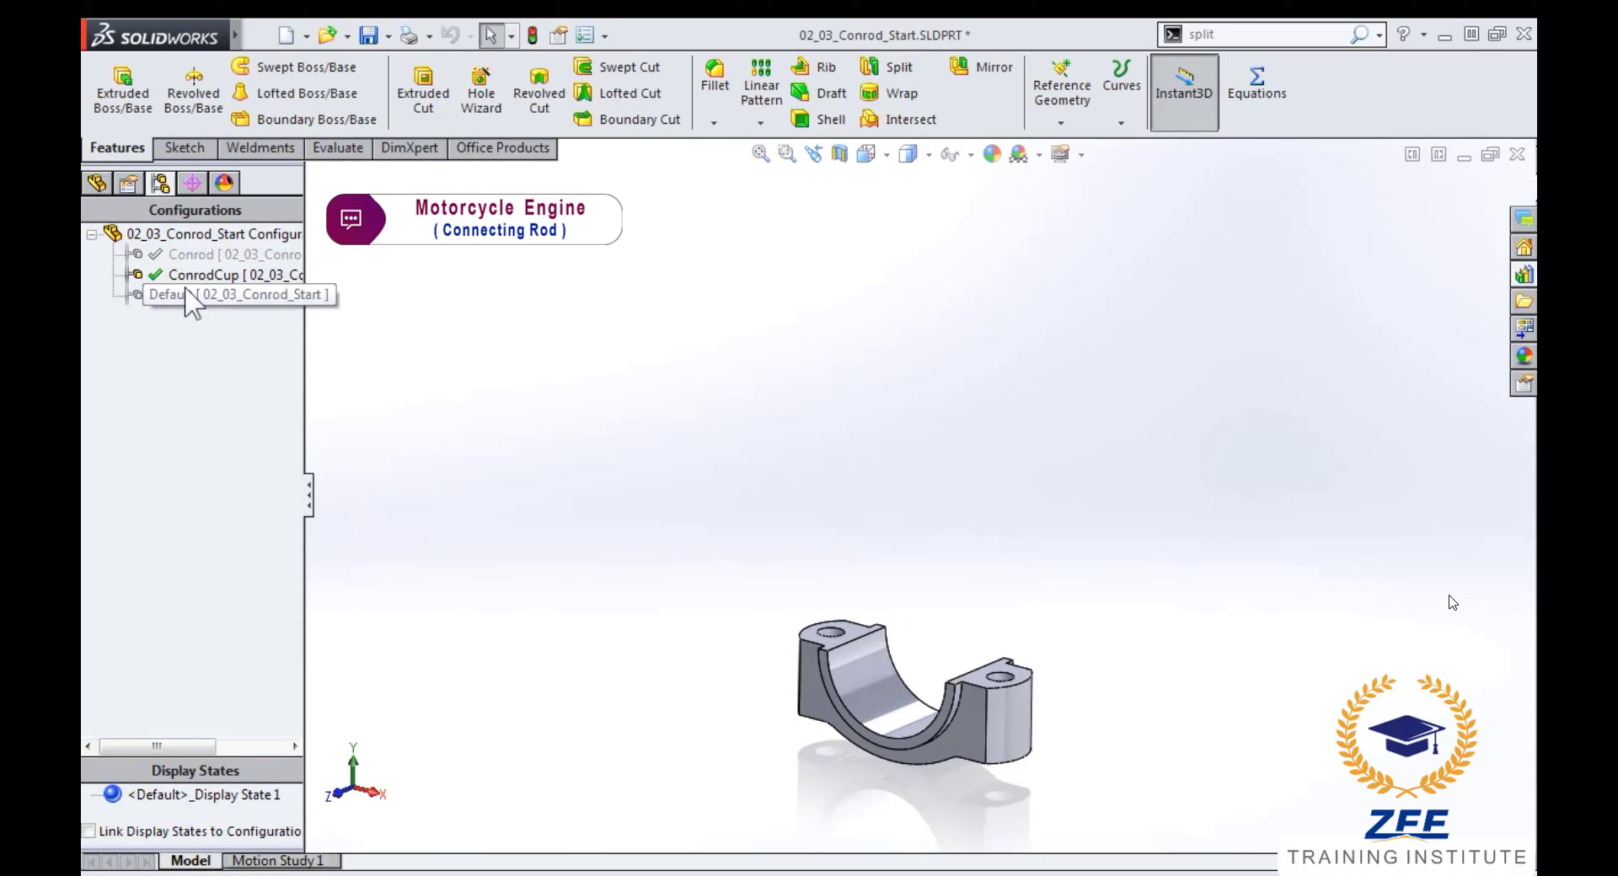
{"action": "double_click", "coordinate": [187, 295]}
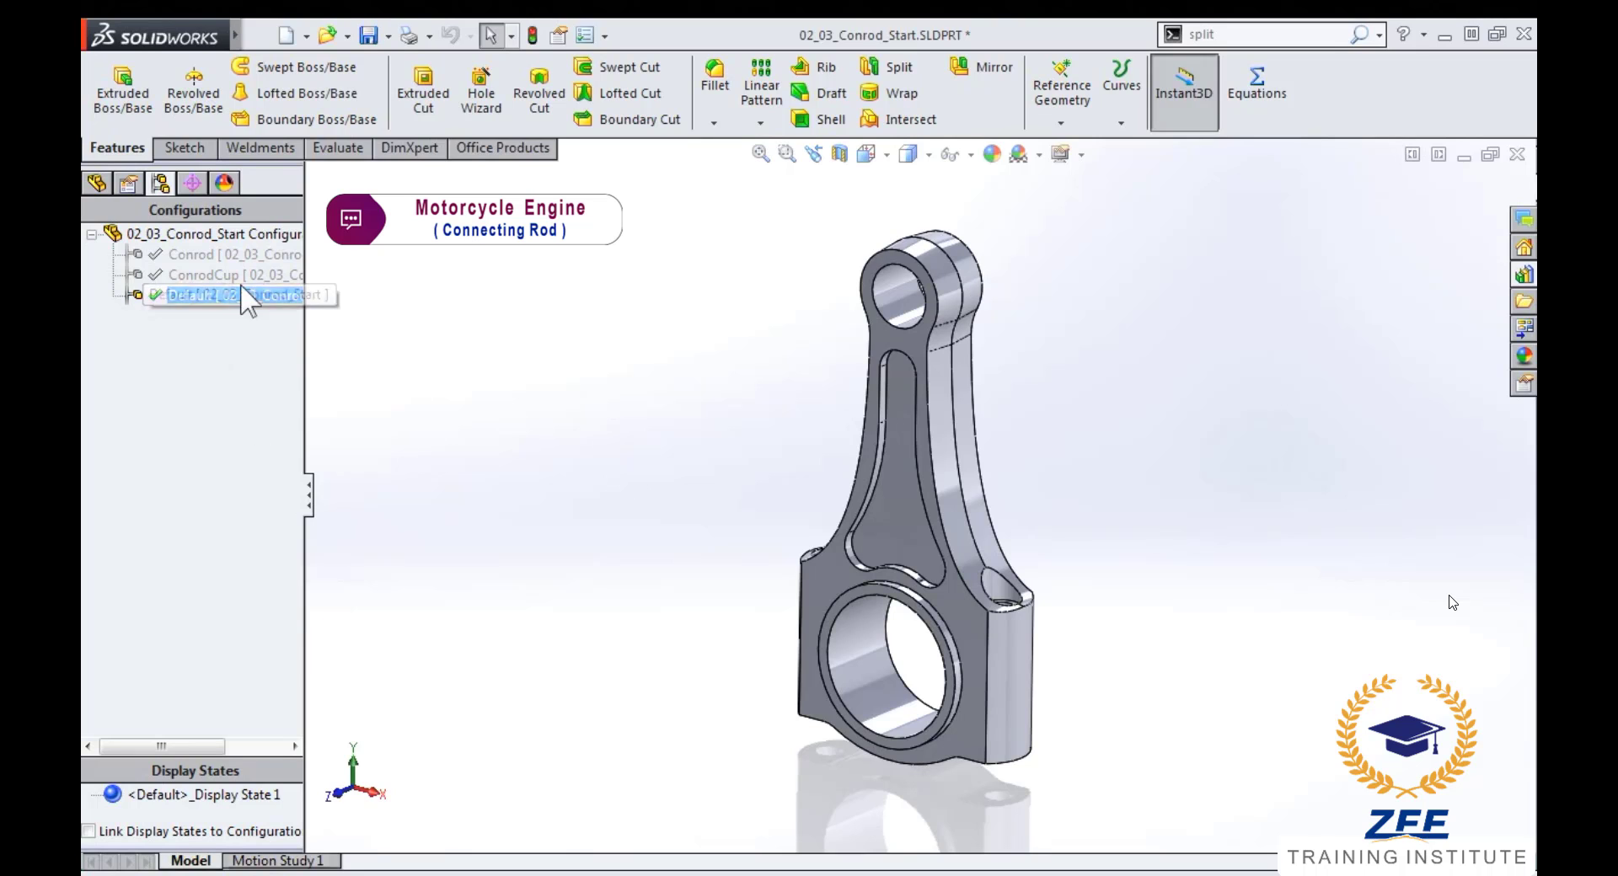
{"action": "left_click", "coordinate": [98, 178]}
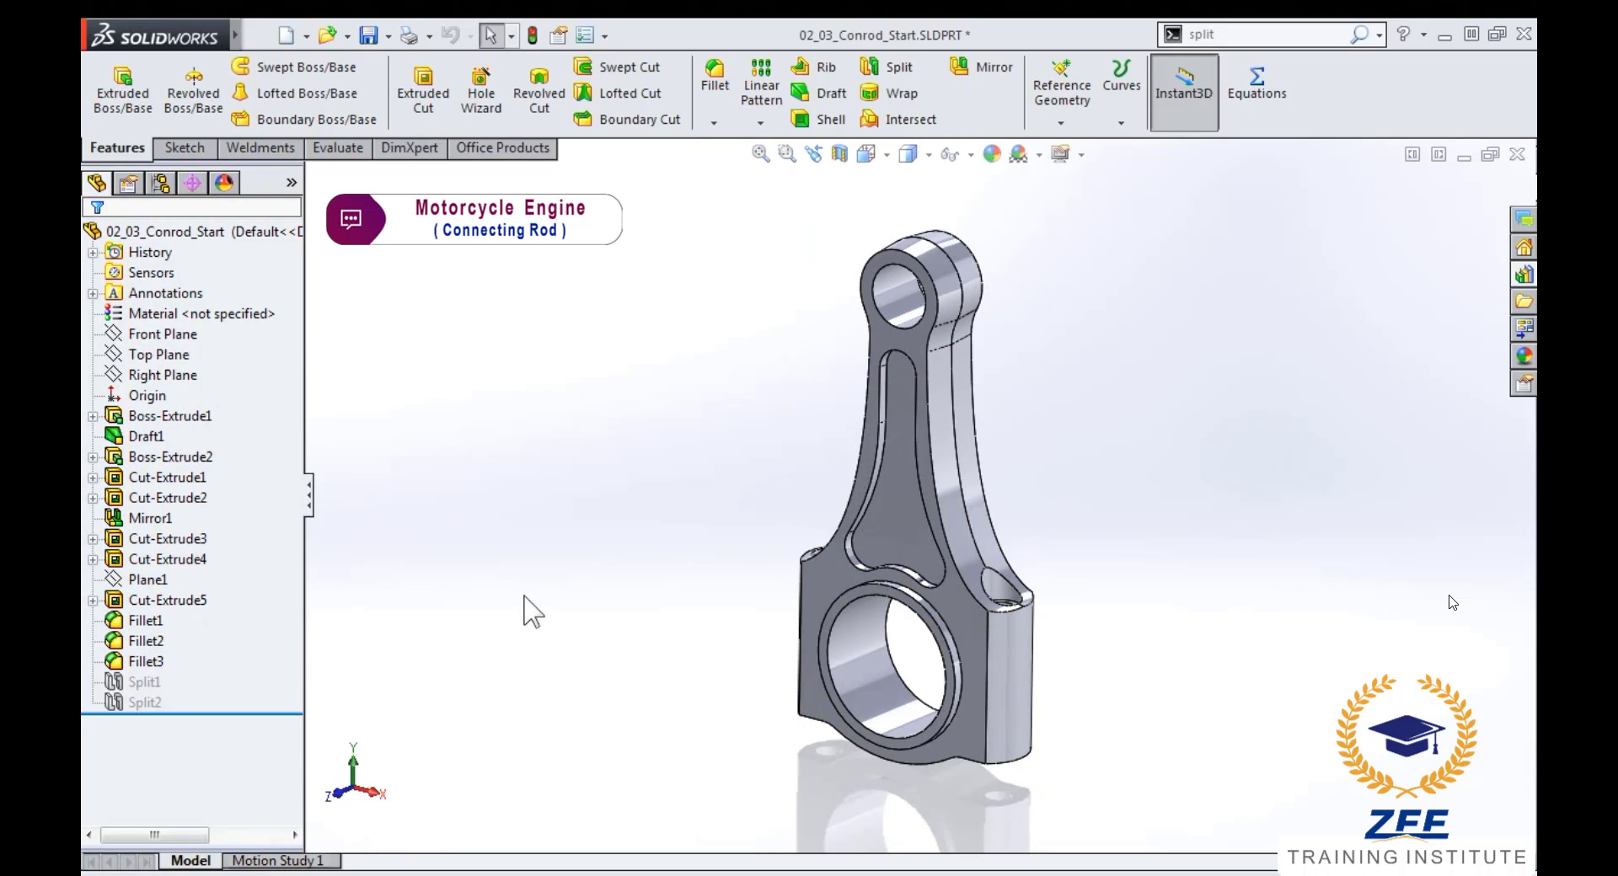
{"action": "left_click", "coordinate": [161, 184]}
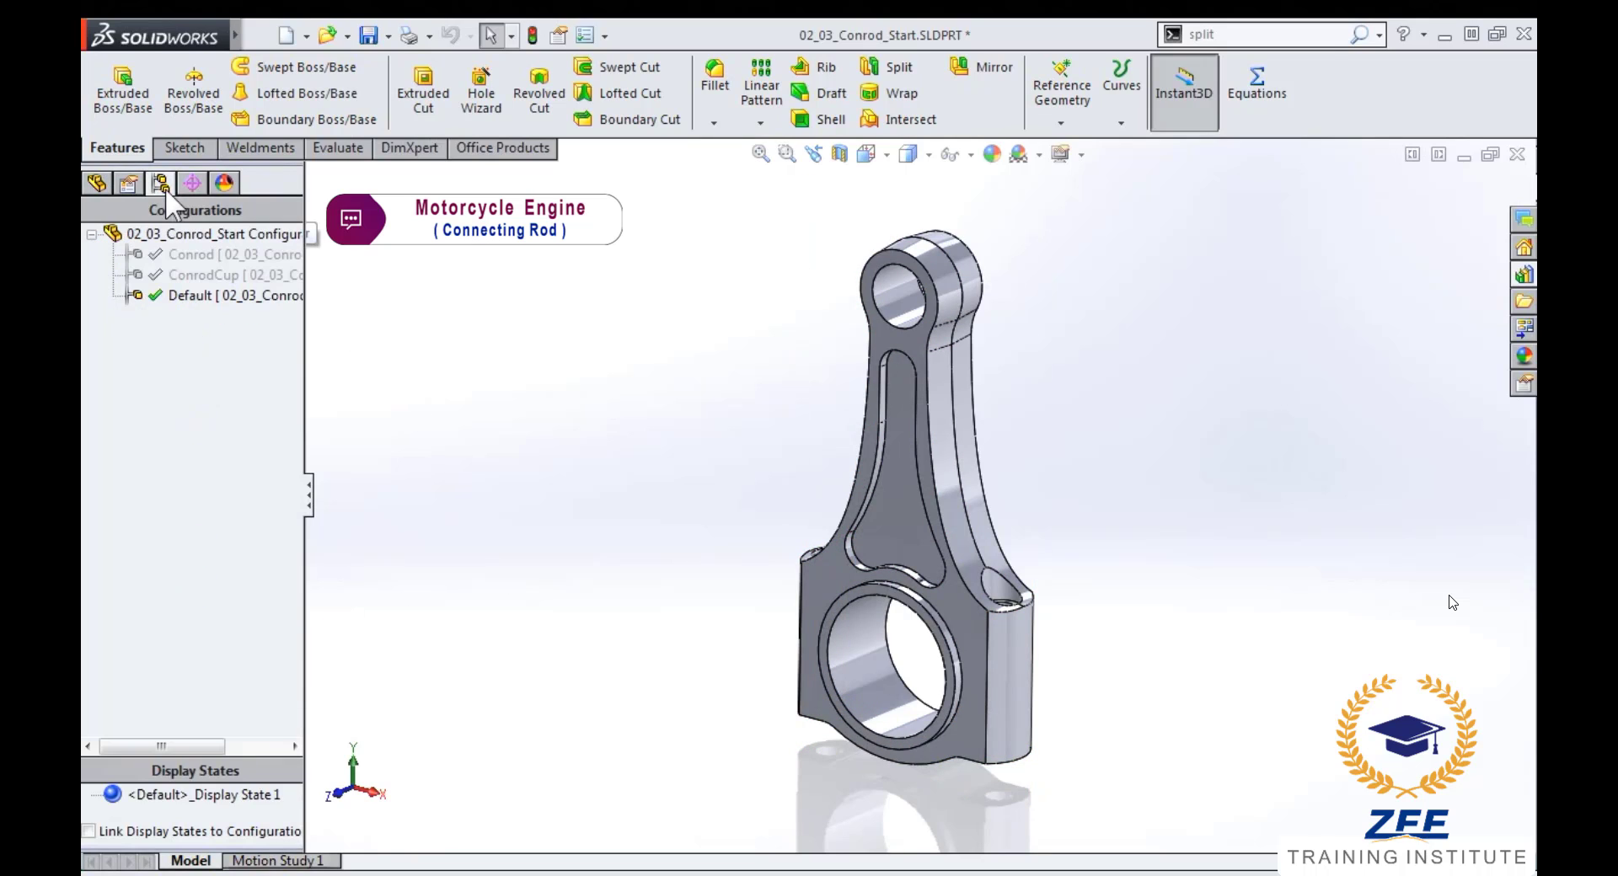
- Reactivate Conrod and inspect the rod's inner cut face
{"action": "double_click", "coordinate": [199, 255]}
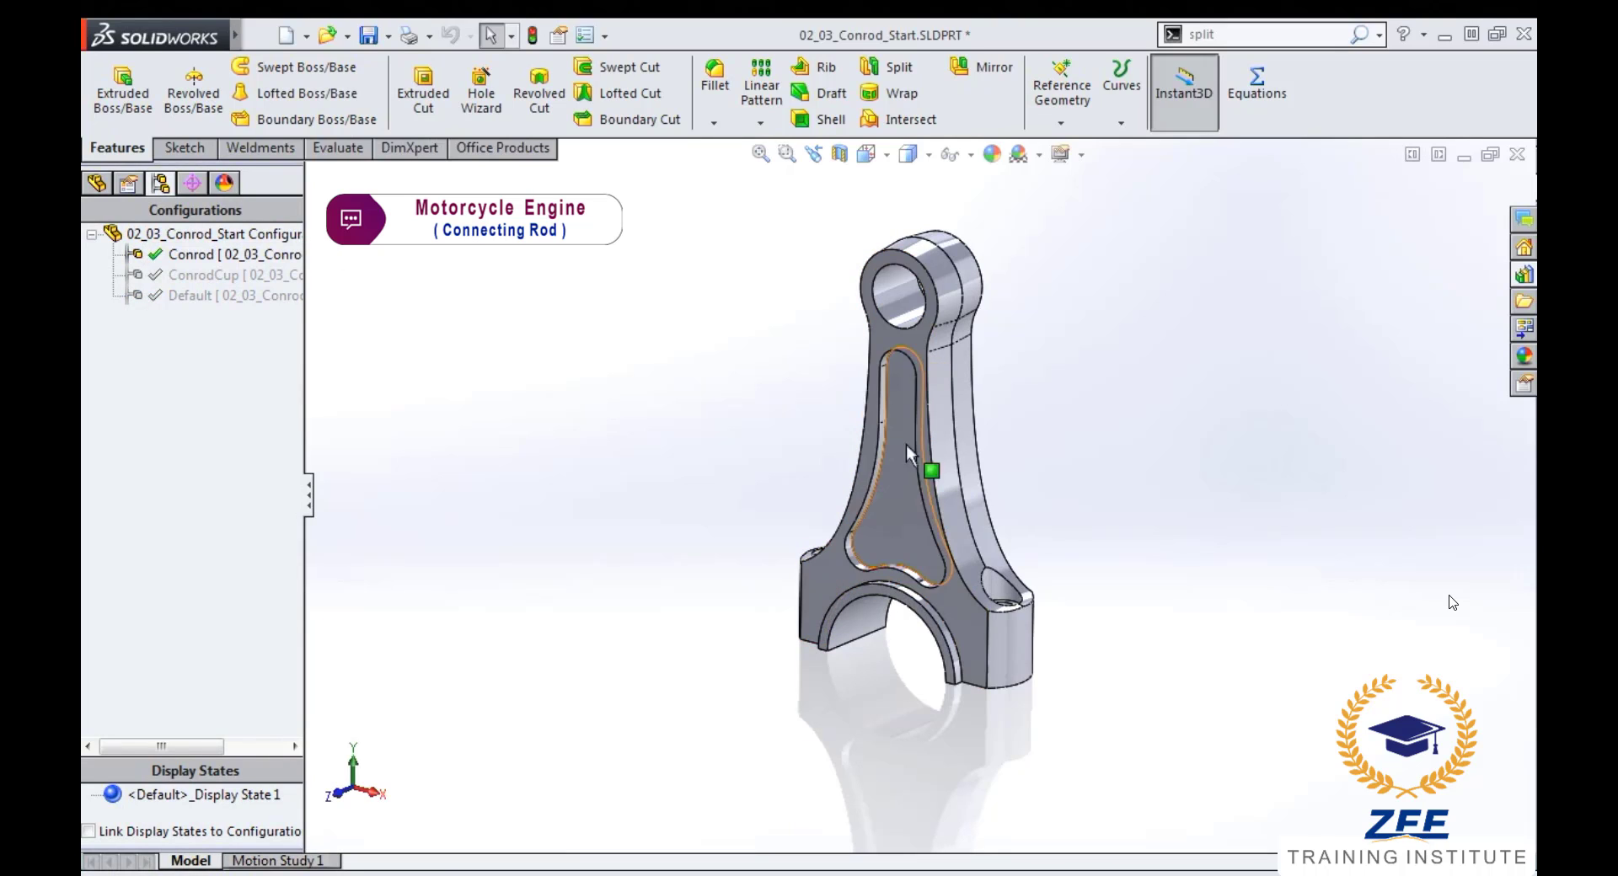
{"action": "left_click", "coordinate": [907, 498]}
{"action": "left_click", "coordinate": [708, 468]}
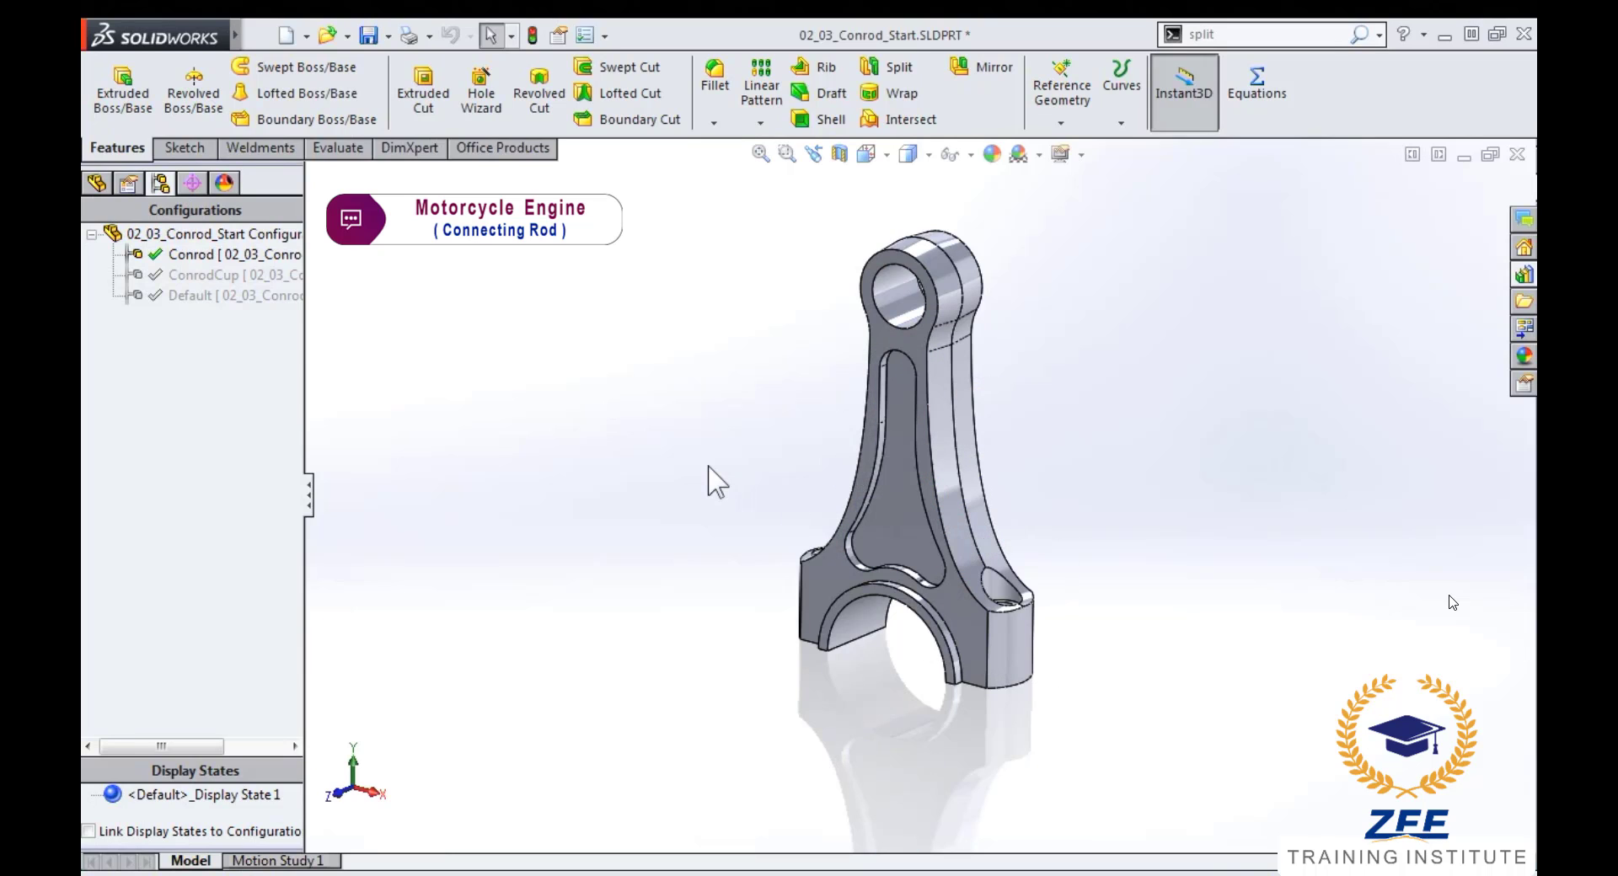